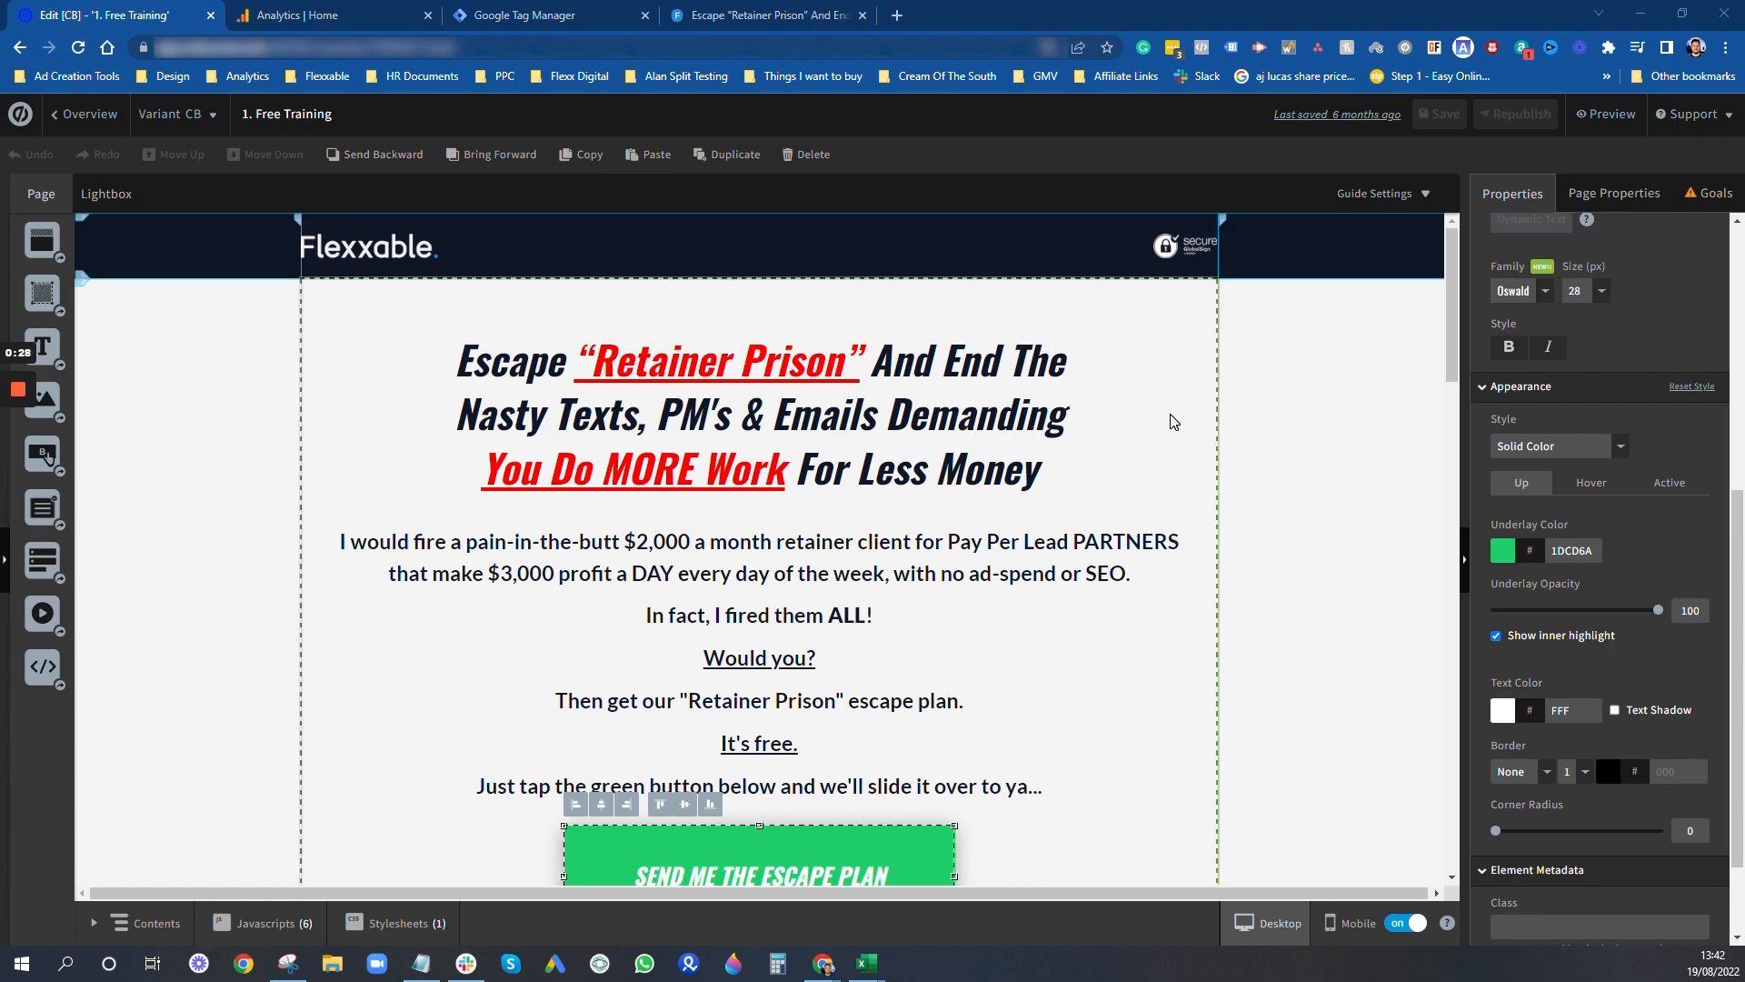
- Review the Free Training landing page's headline, body copy, comparison images and green SEND ME THE ESCAPE PLAN buttons
scroll(1171, 418, "down", 3)
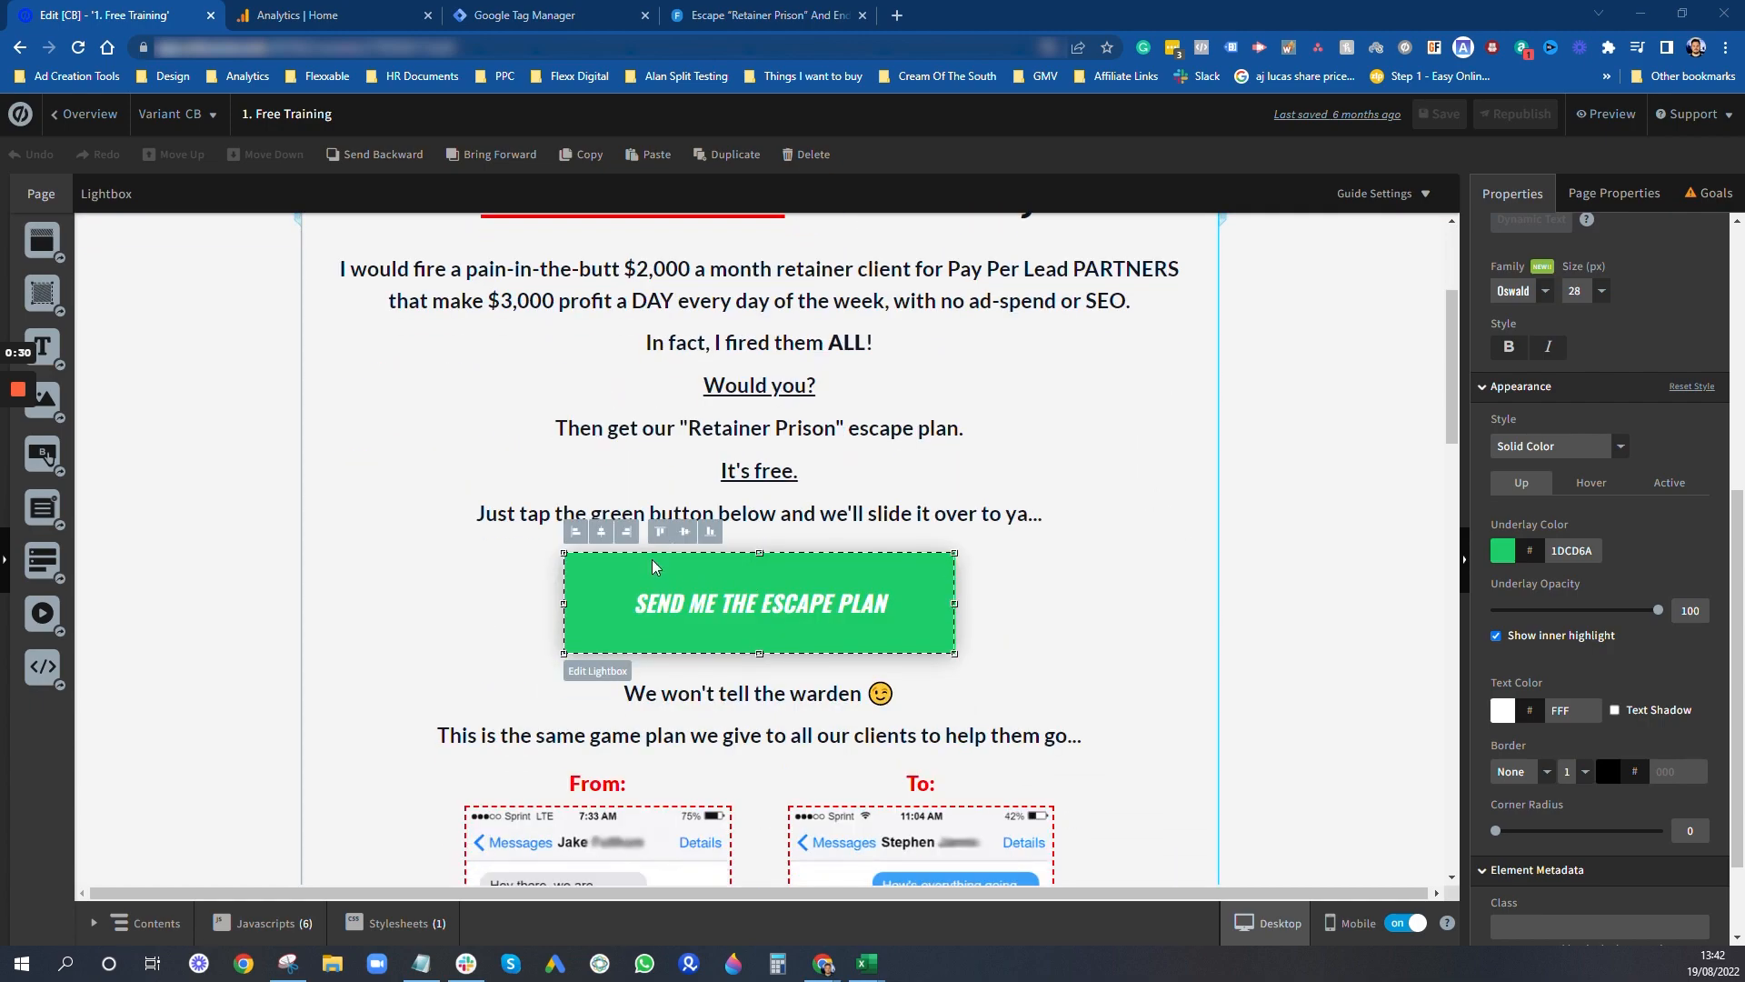
scroll(1189, 436, "up", 2)
scroll(902, 496, "down", 12)
scroll(929, 465, "down", 10)
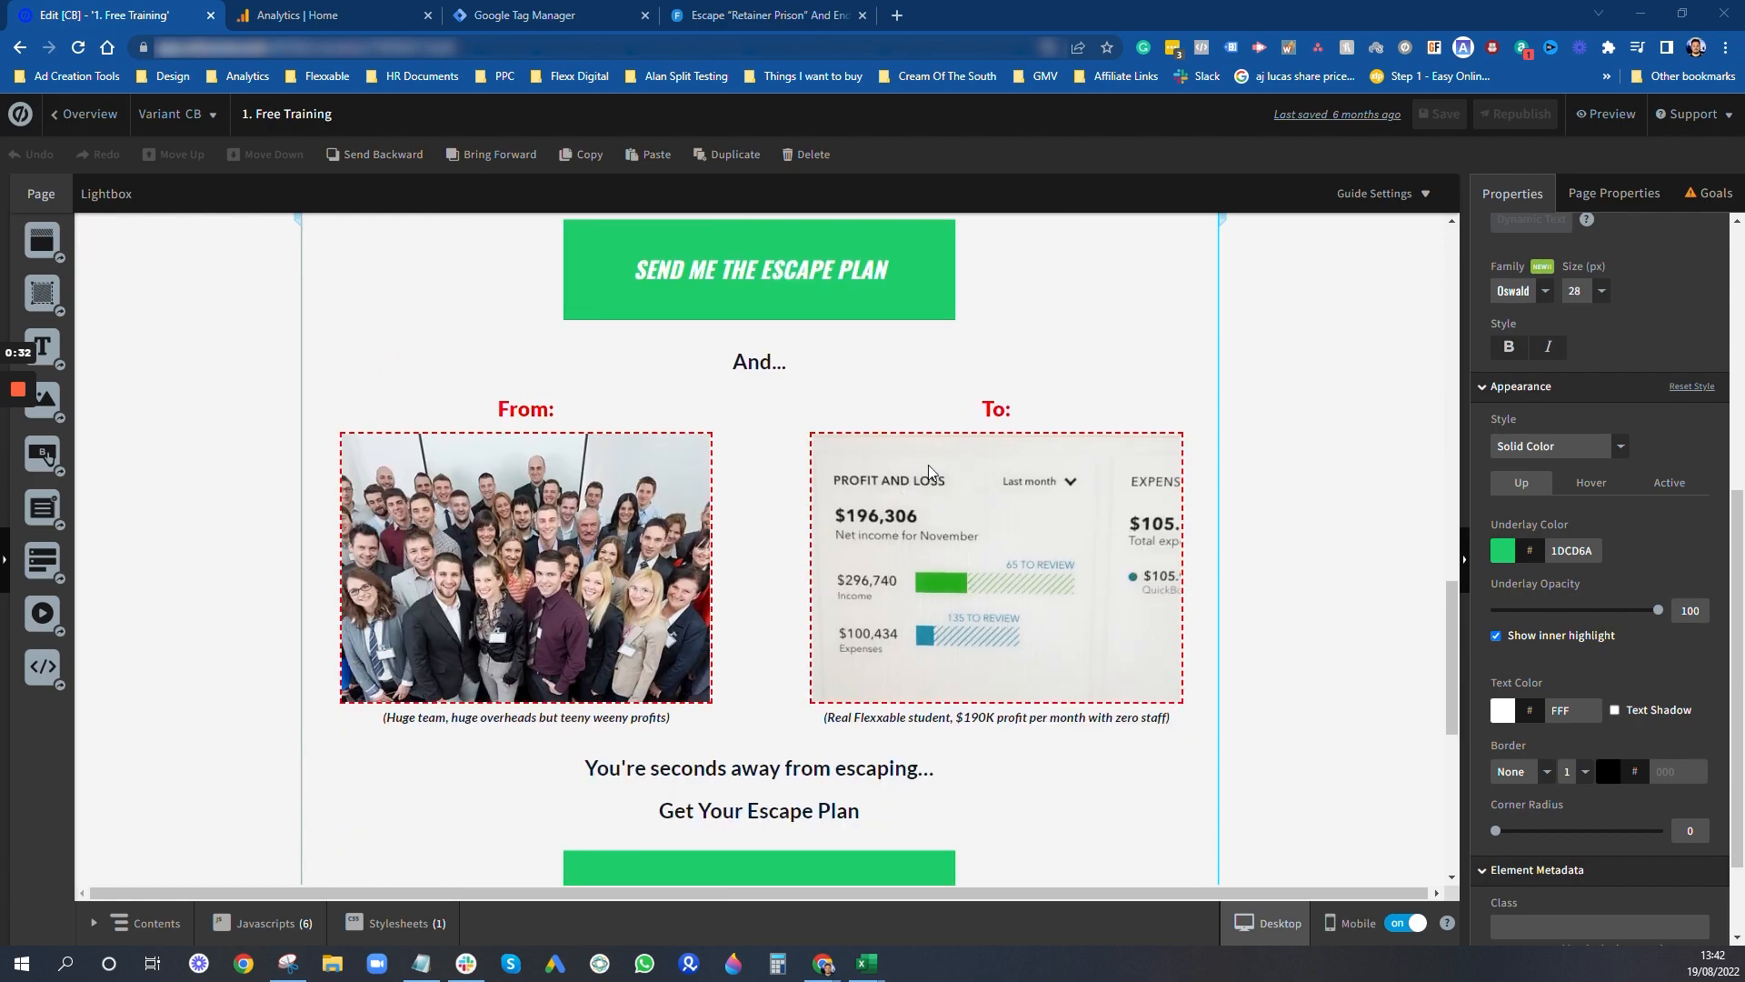
scroll(1073, 446, "up", 10)
scroll(1073, 446, "up", 10)
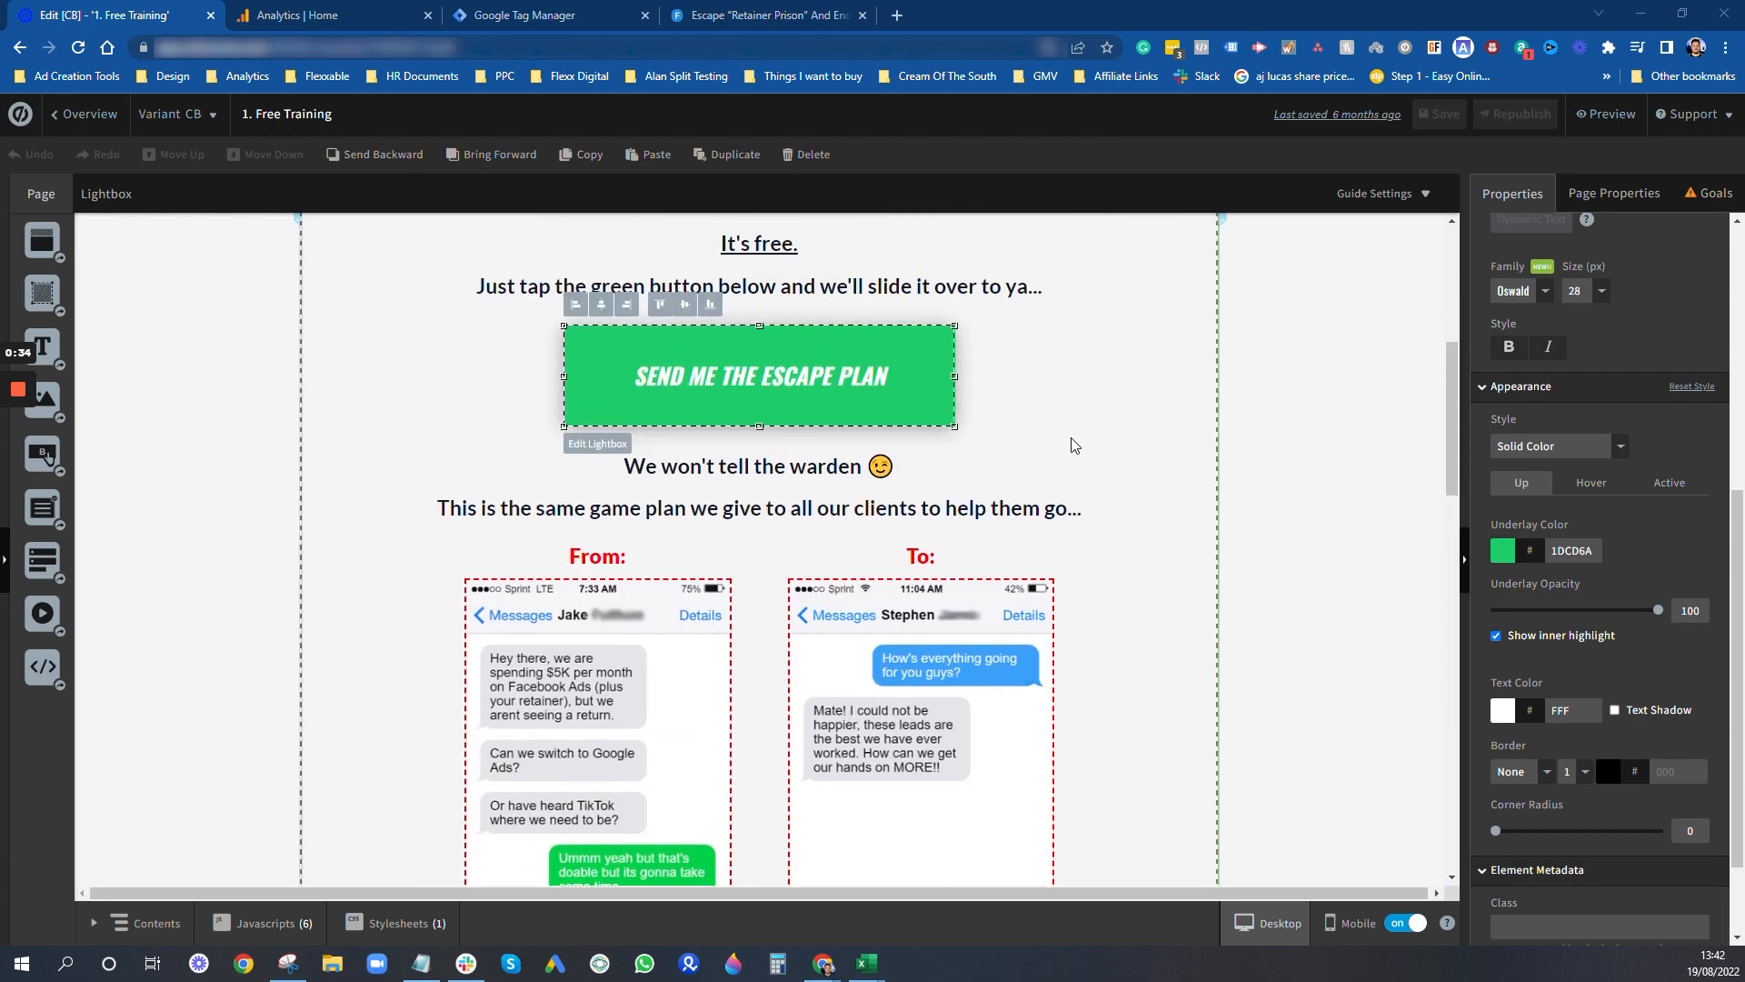
scroll(696, 702, "down", 6)
scroll(695, 703, "down", 8)
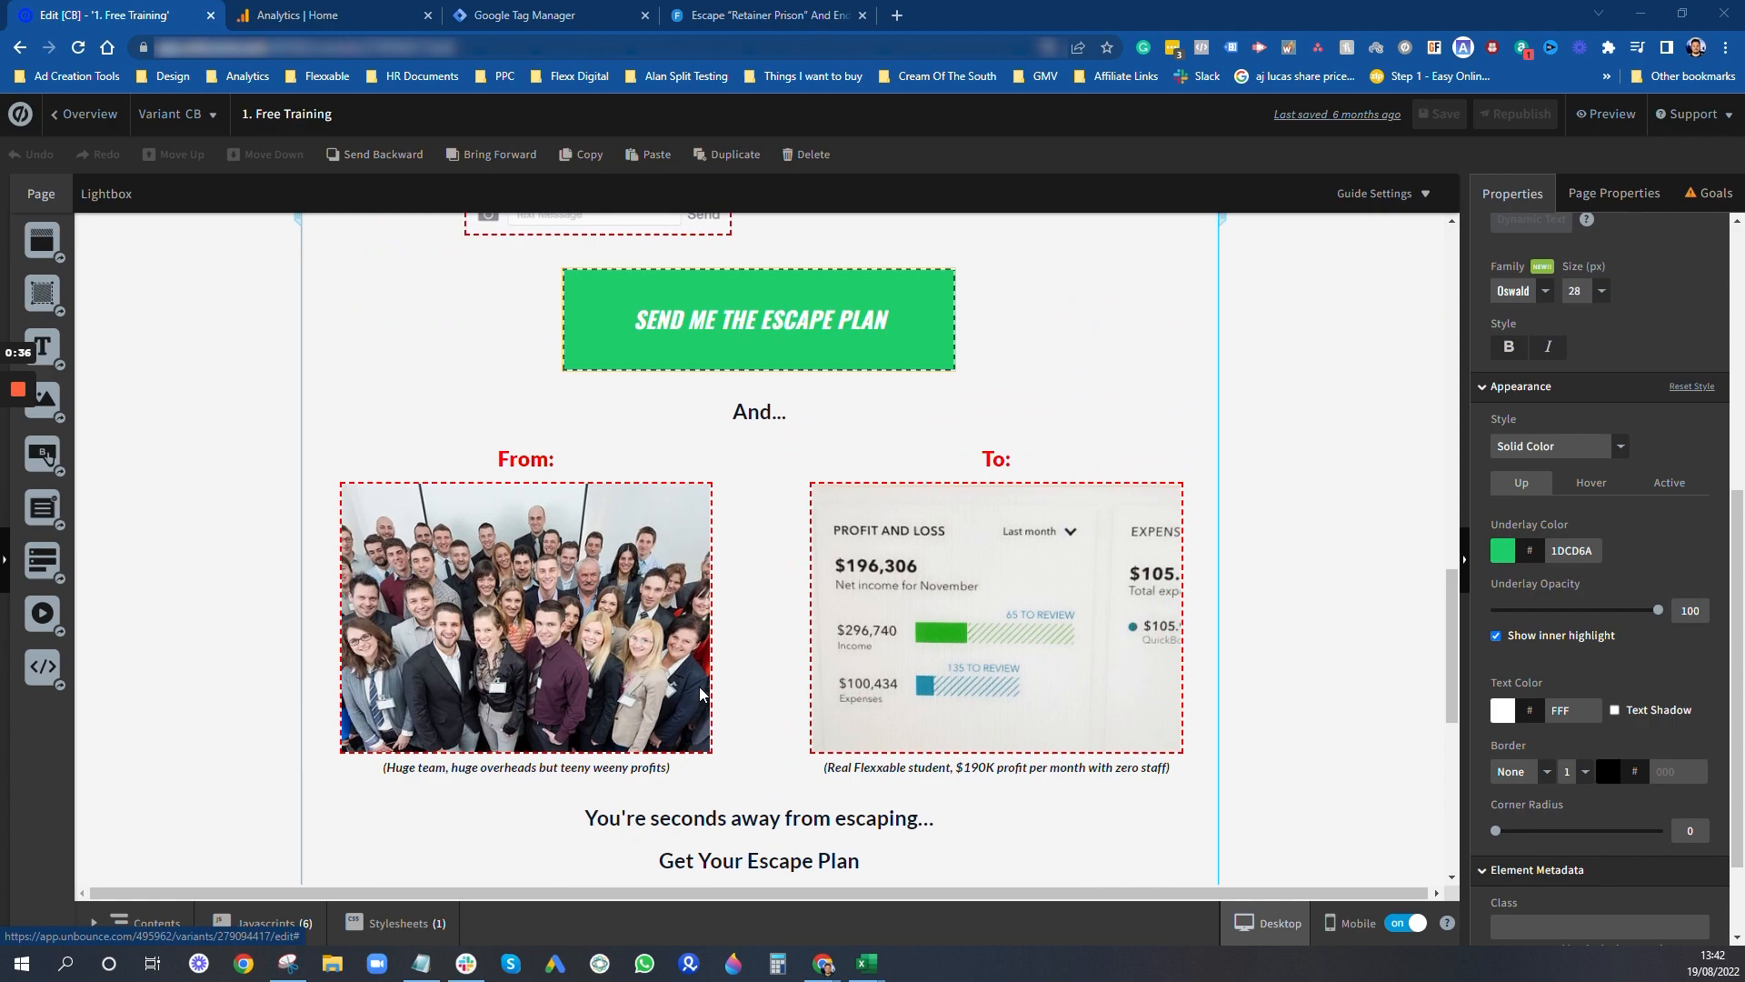
scroll(707, 663, "up", 14)
scroll(780, 621, "up", 2)
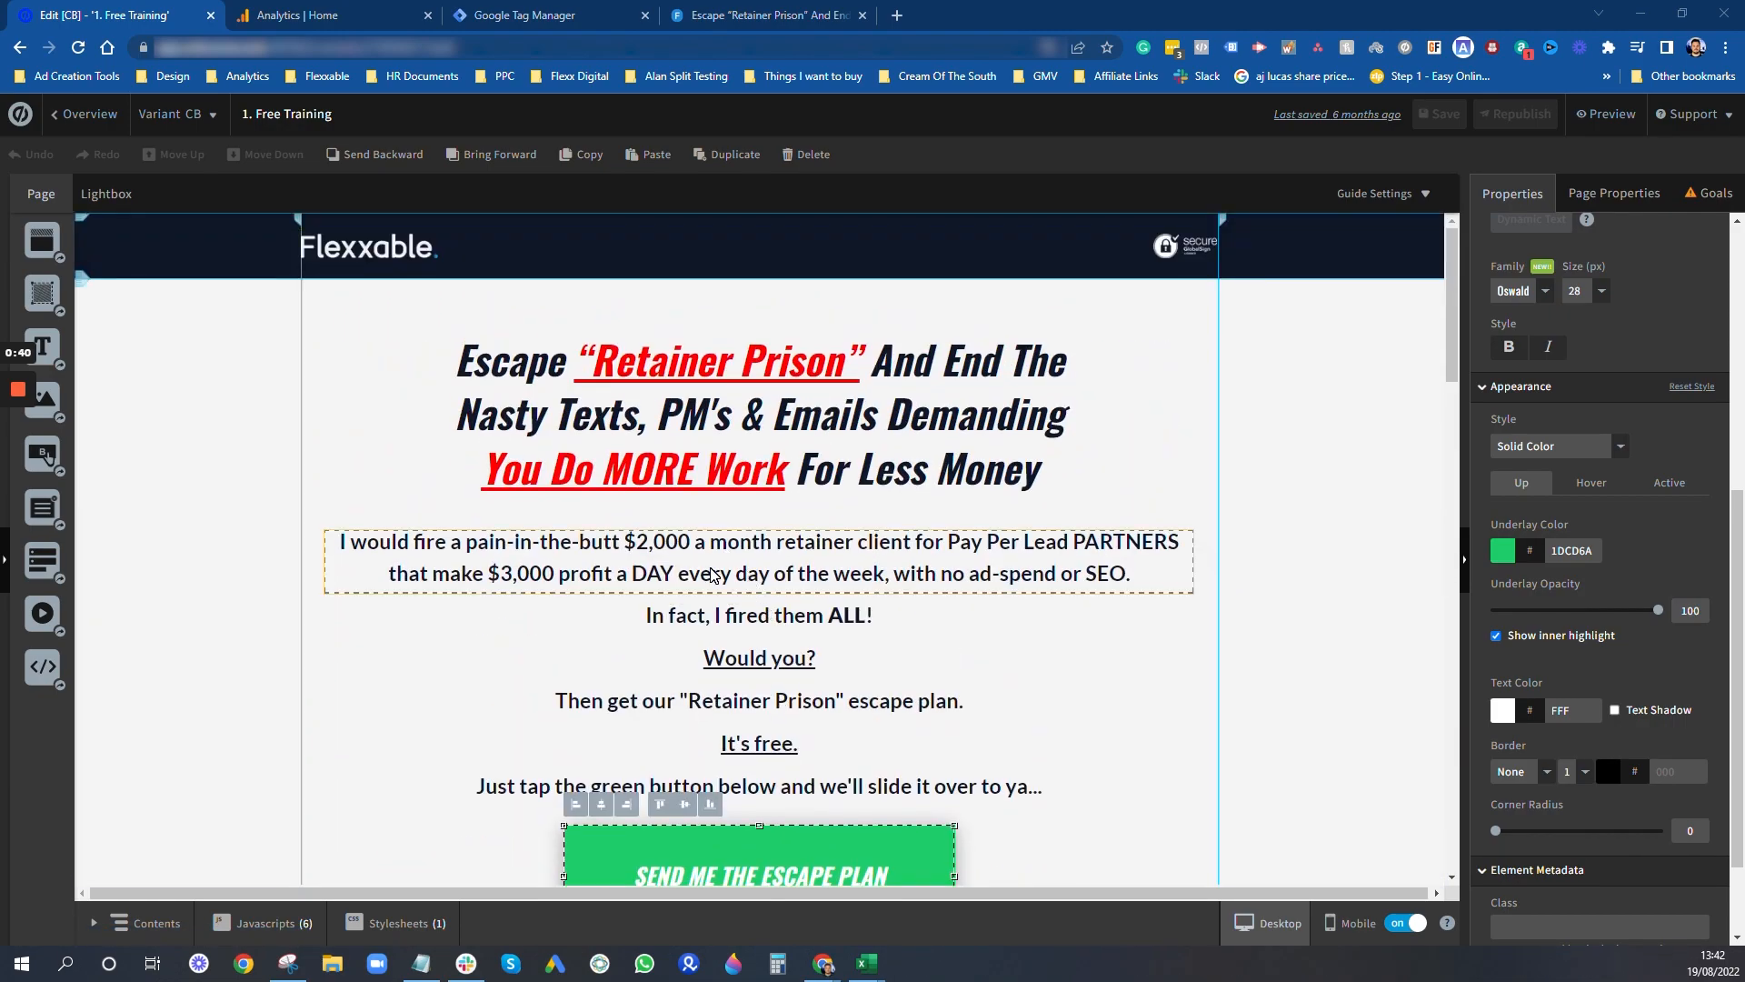
scroll(760, 719, "down", 2)
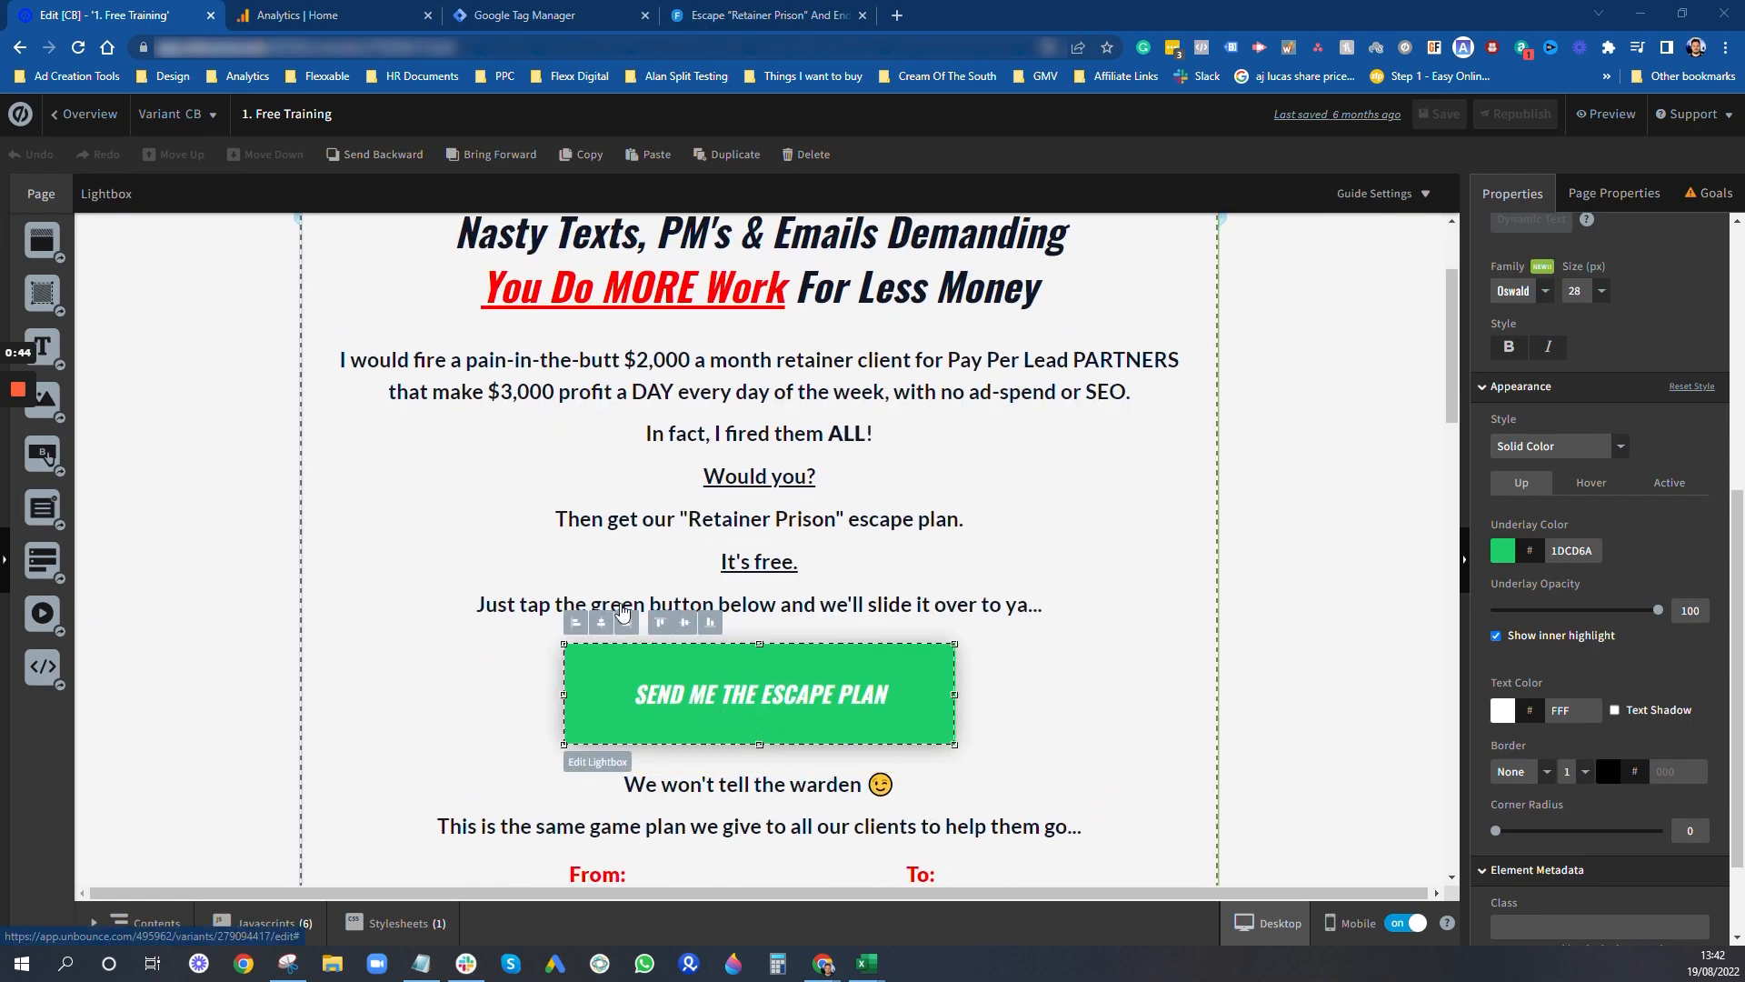
- Switch to Google Tag Manager and open the Flexxable container's installation instructions from its administration settings
left_click(530, 15)
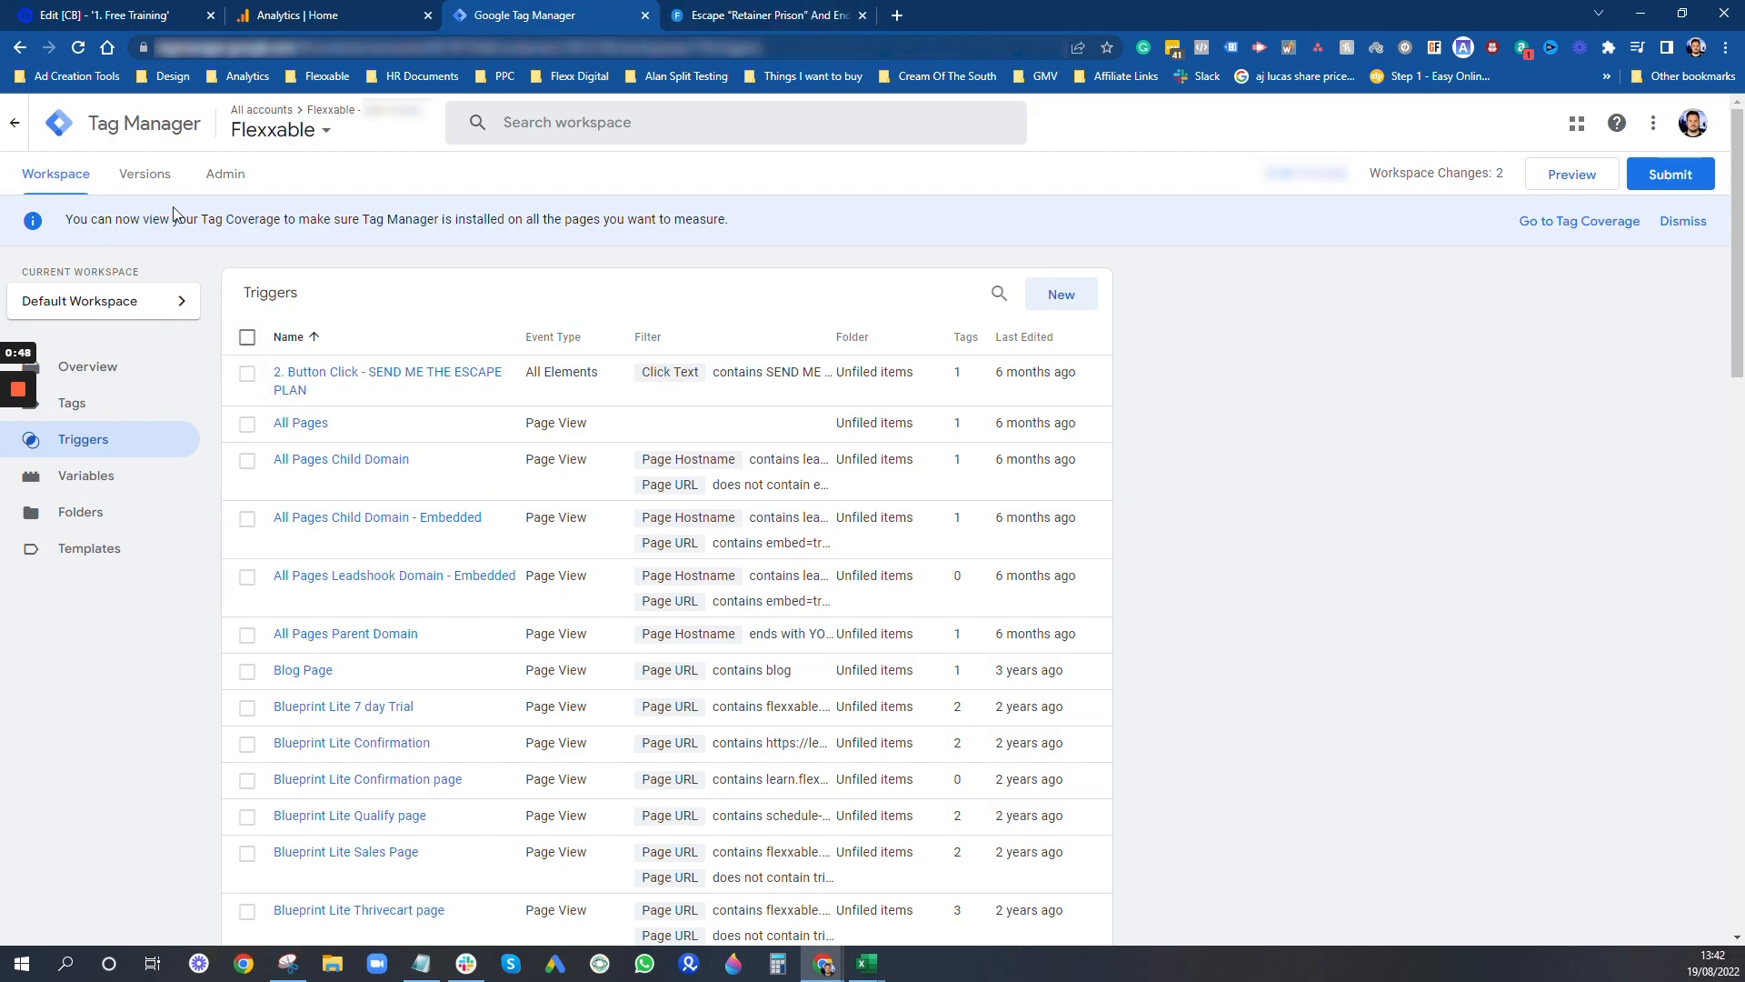
left_click(225, 174)
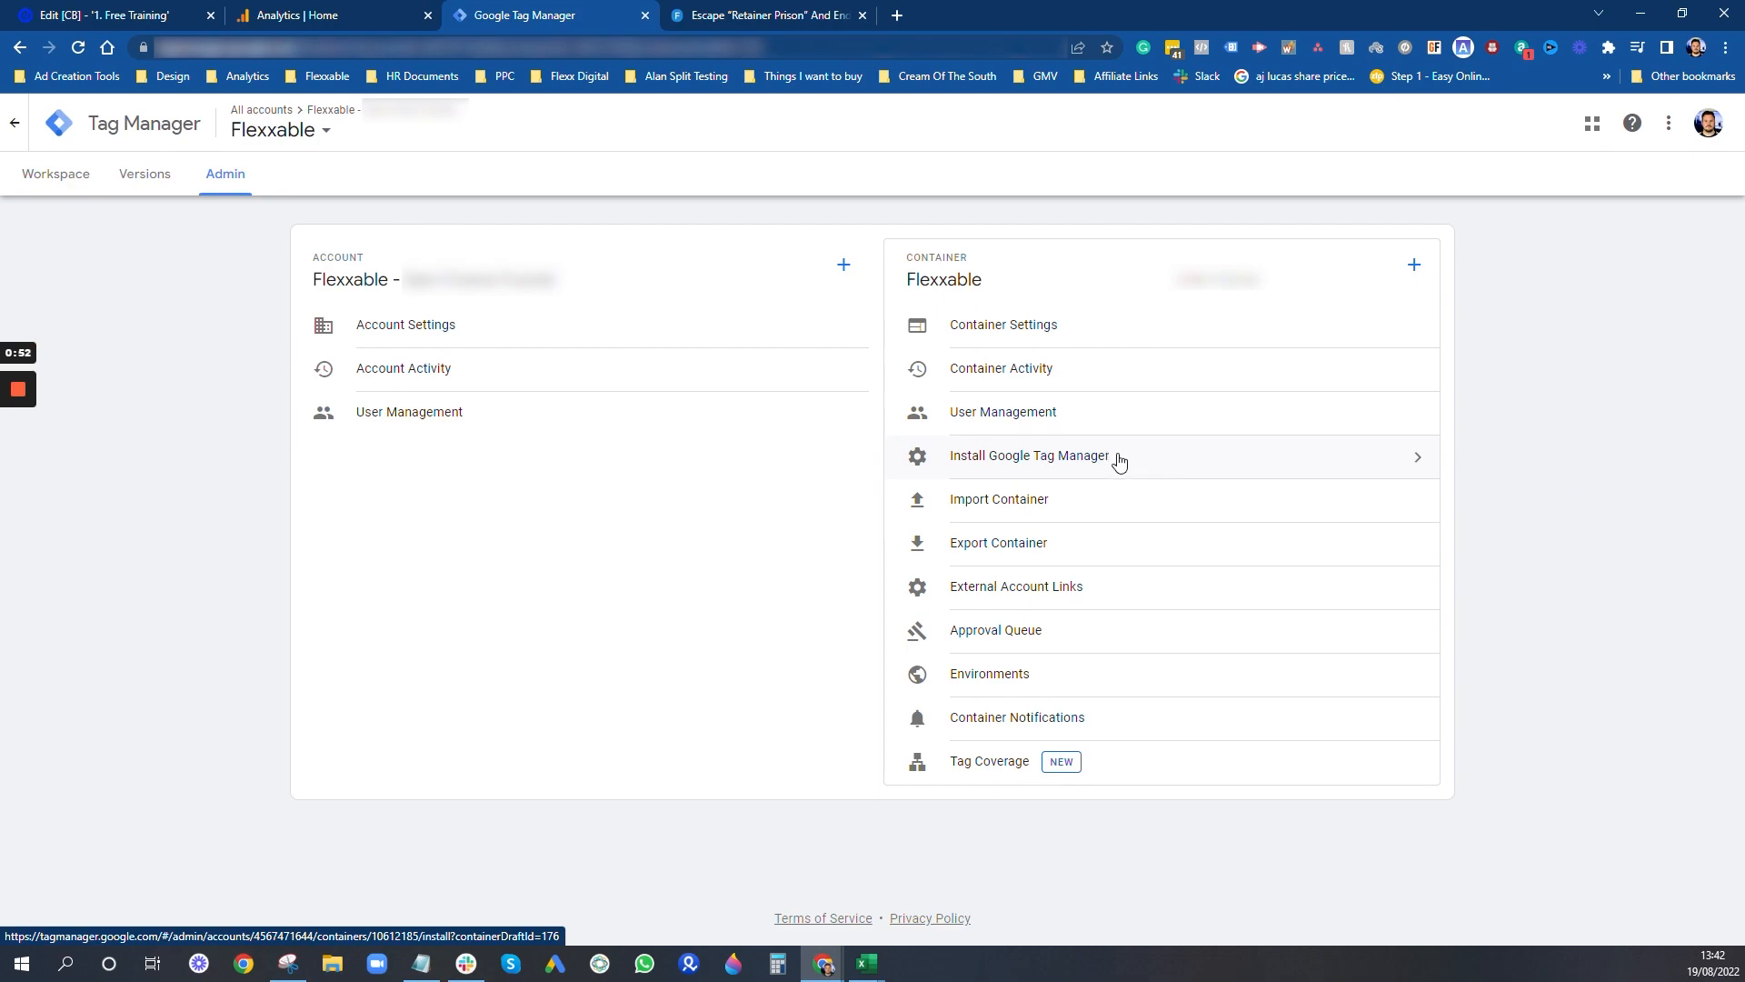
left_click(1118, 460)
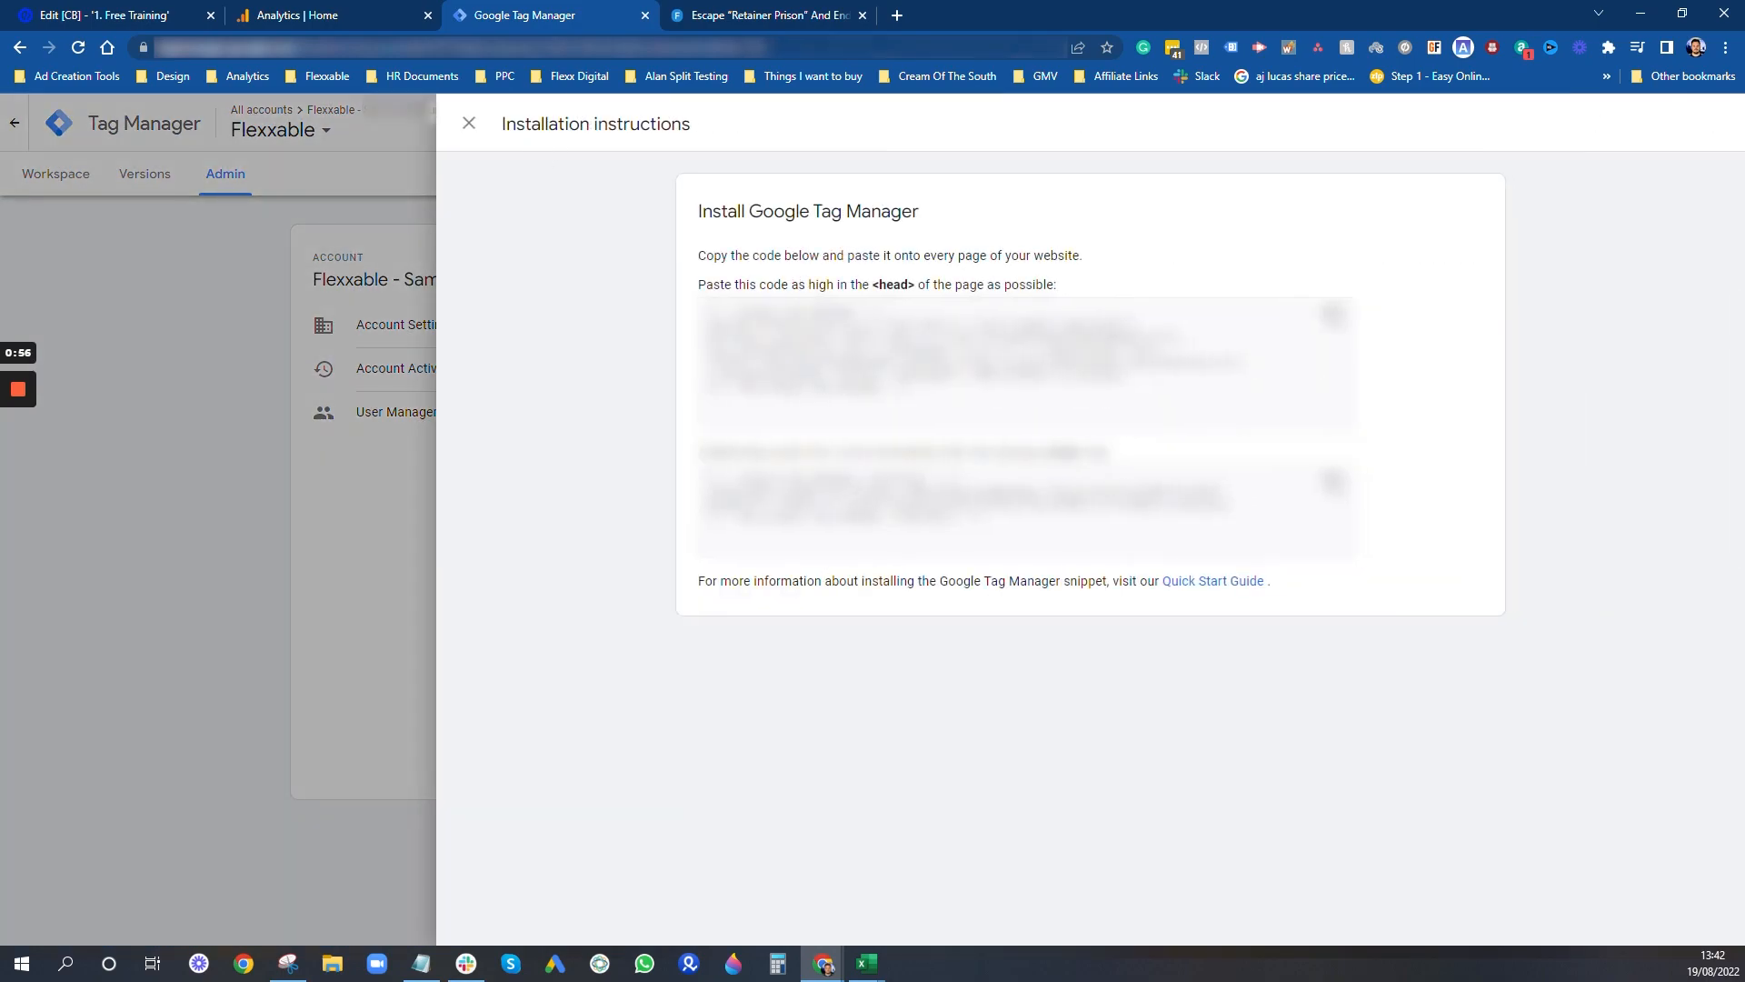
- Open the landing page's GTM Head script in Unbounce and check it against the head snippet in Tag Manager's installation instructions
left_click(155, 15)
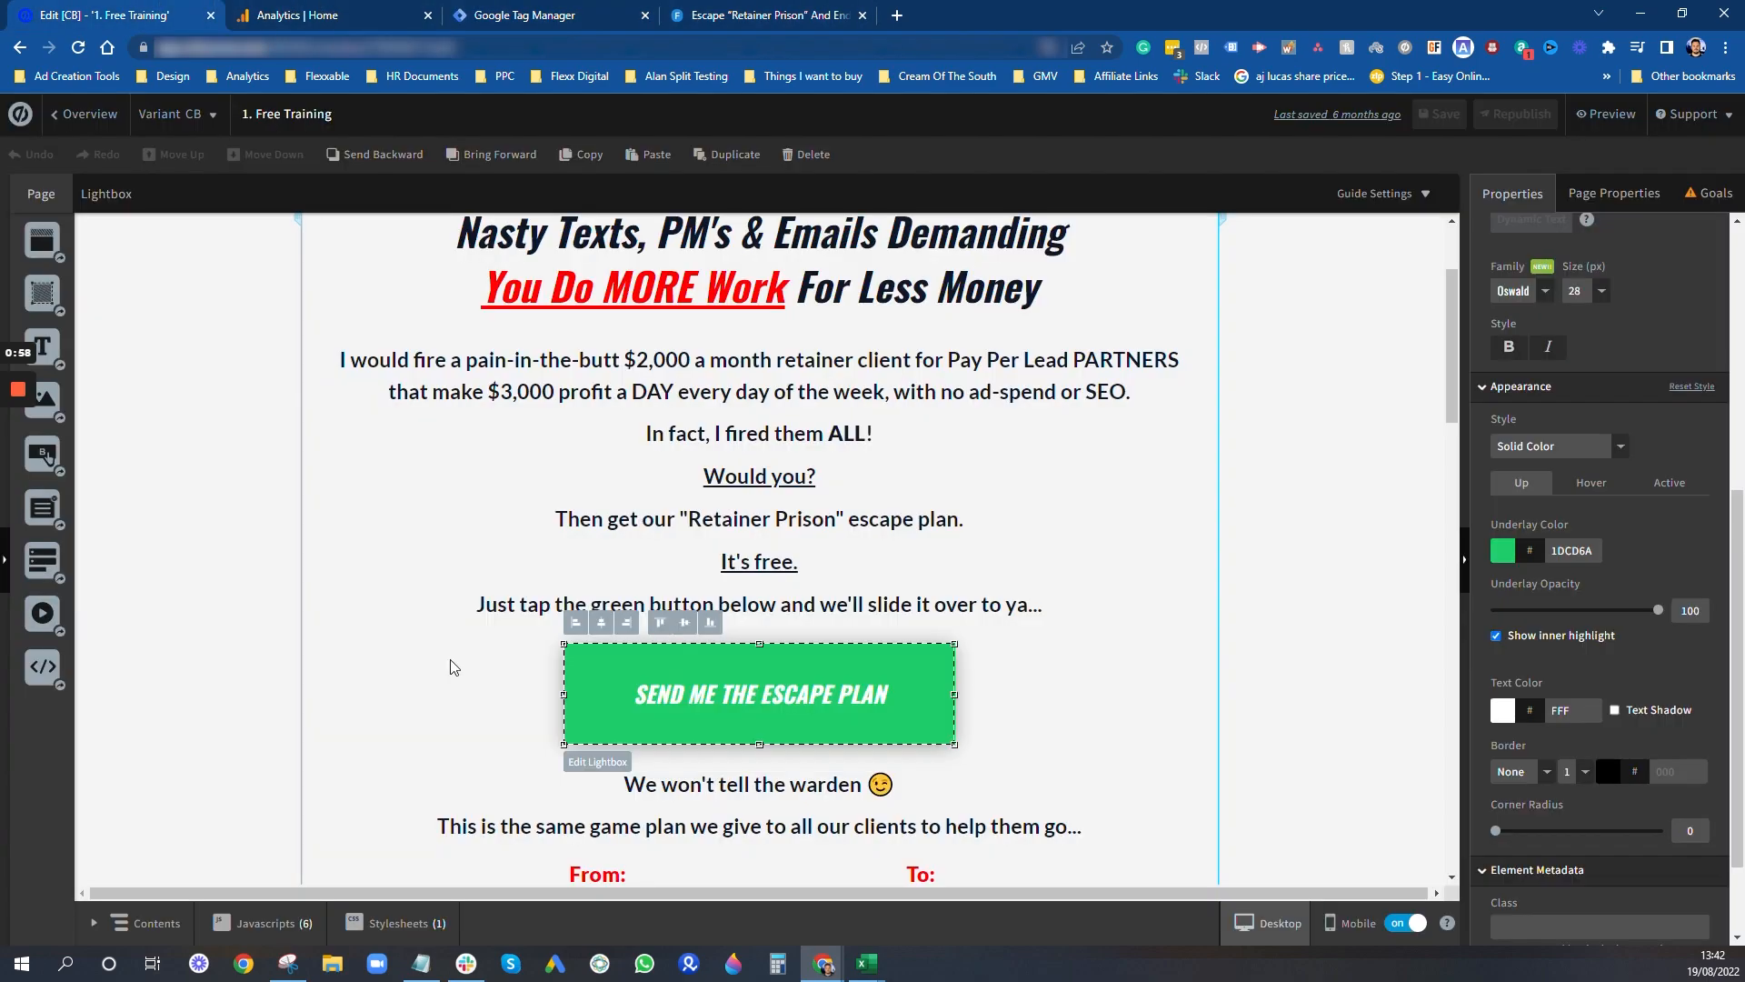
left_click(287, 912)
left_click(265, 705)
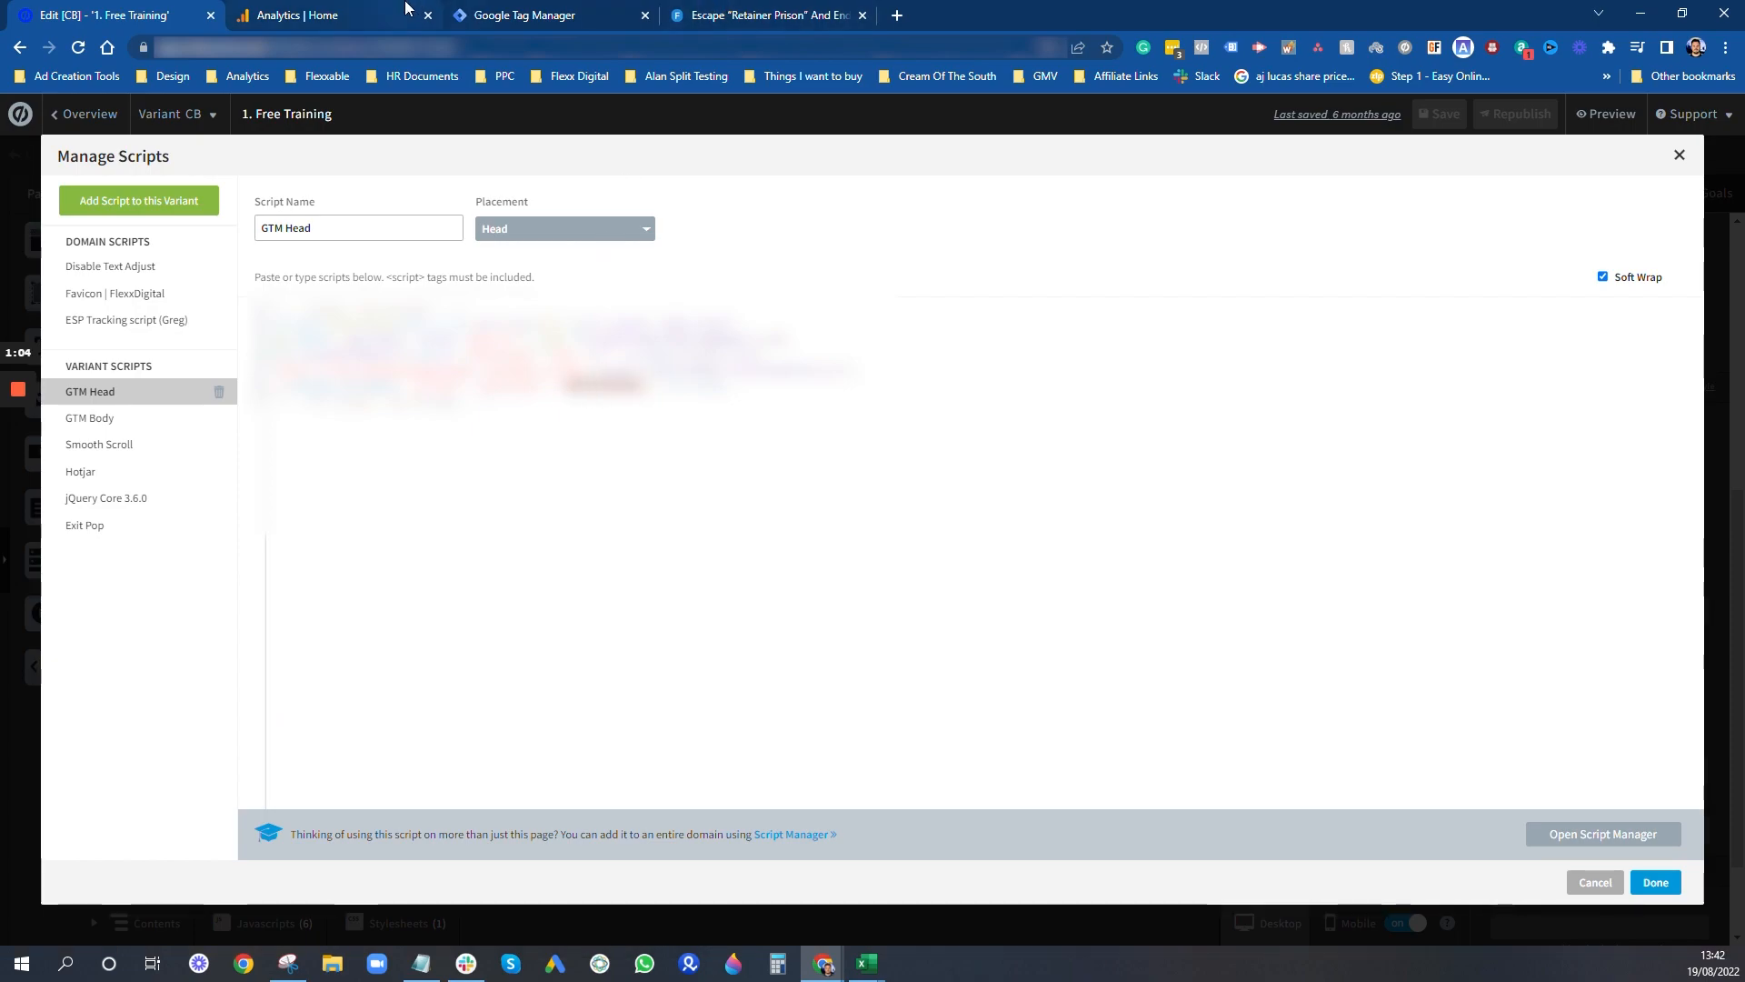
left_click(496, 13)
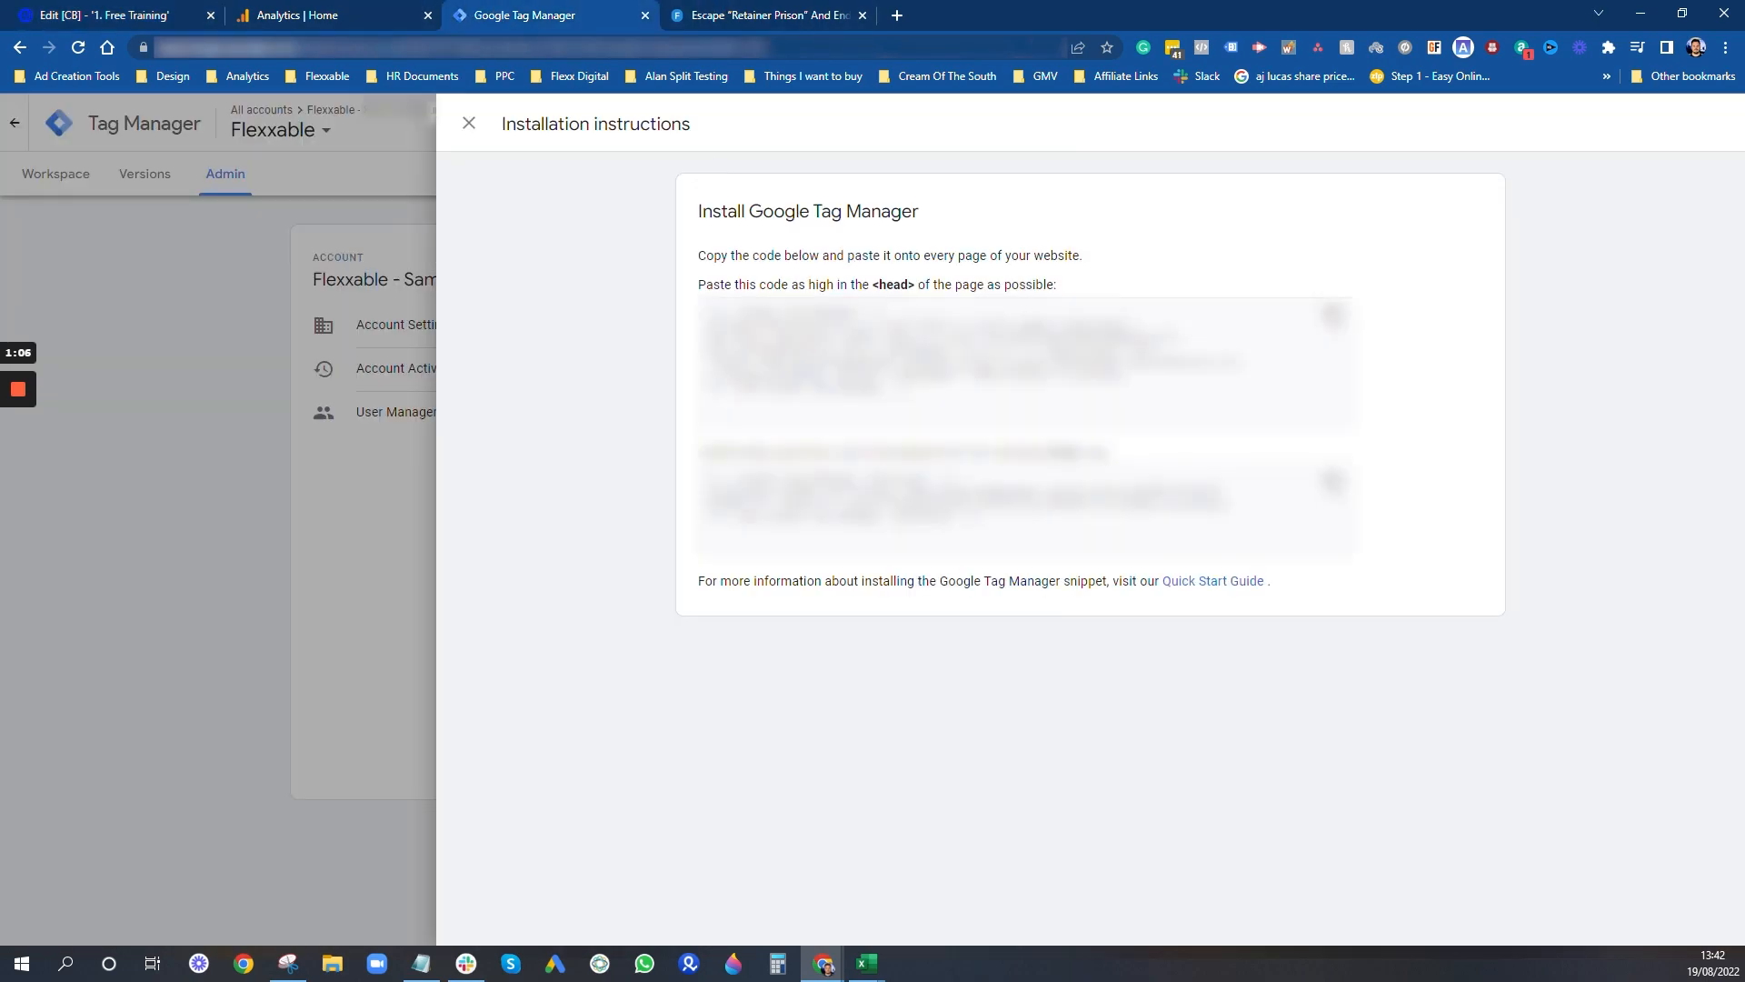
left_click(146, 14)
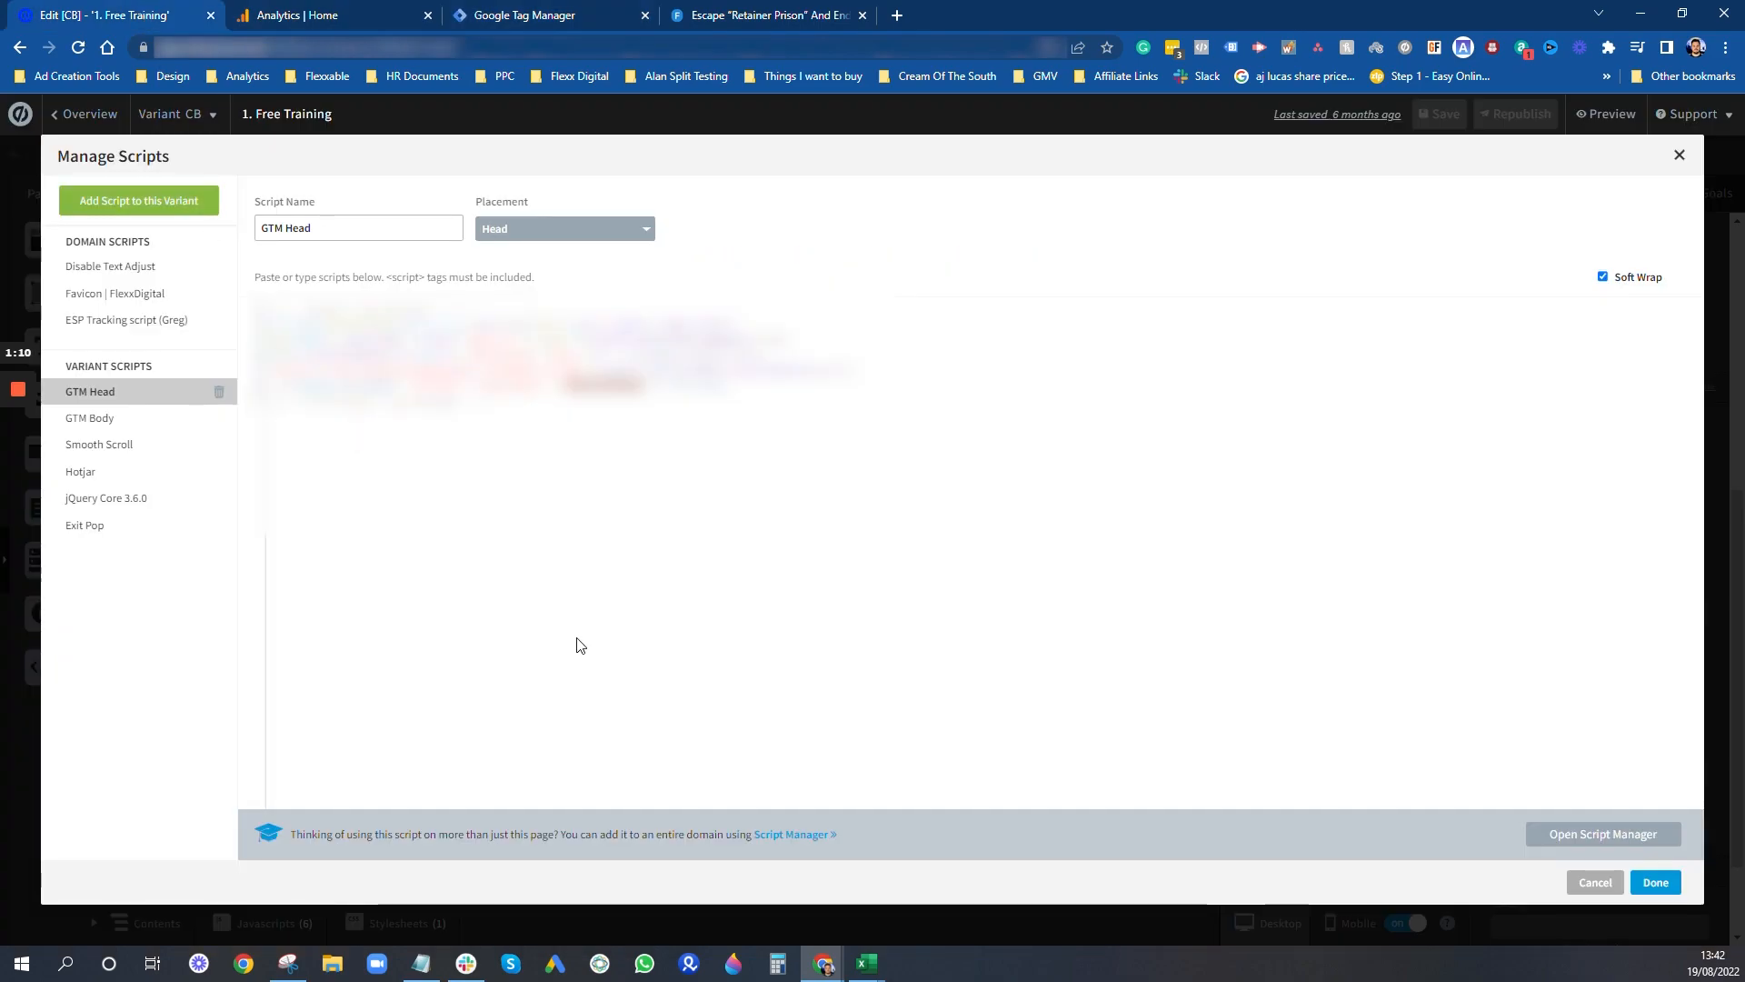
- View the GTM Body script placed before the body end tag, and close the landing page's script manager
left_click(132, 421)
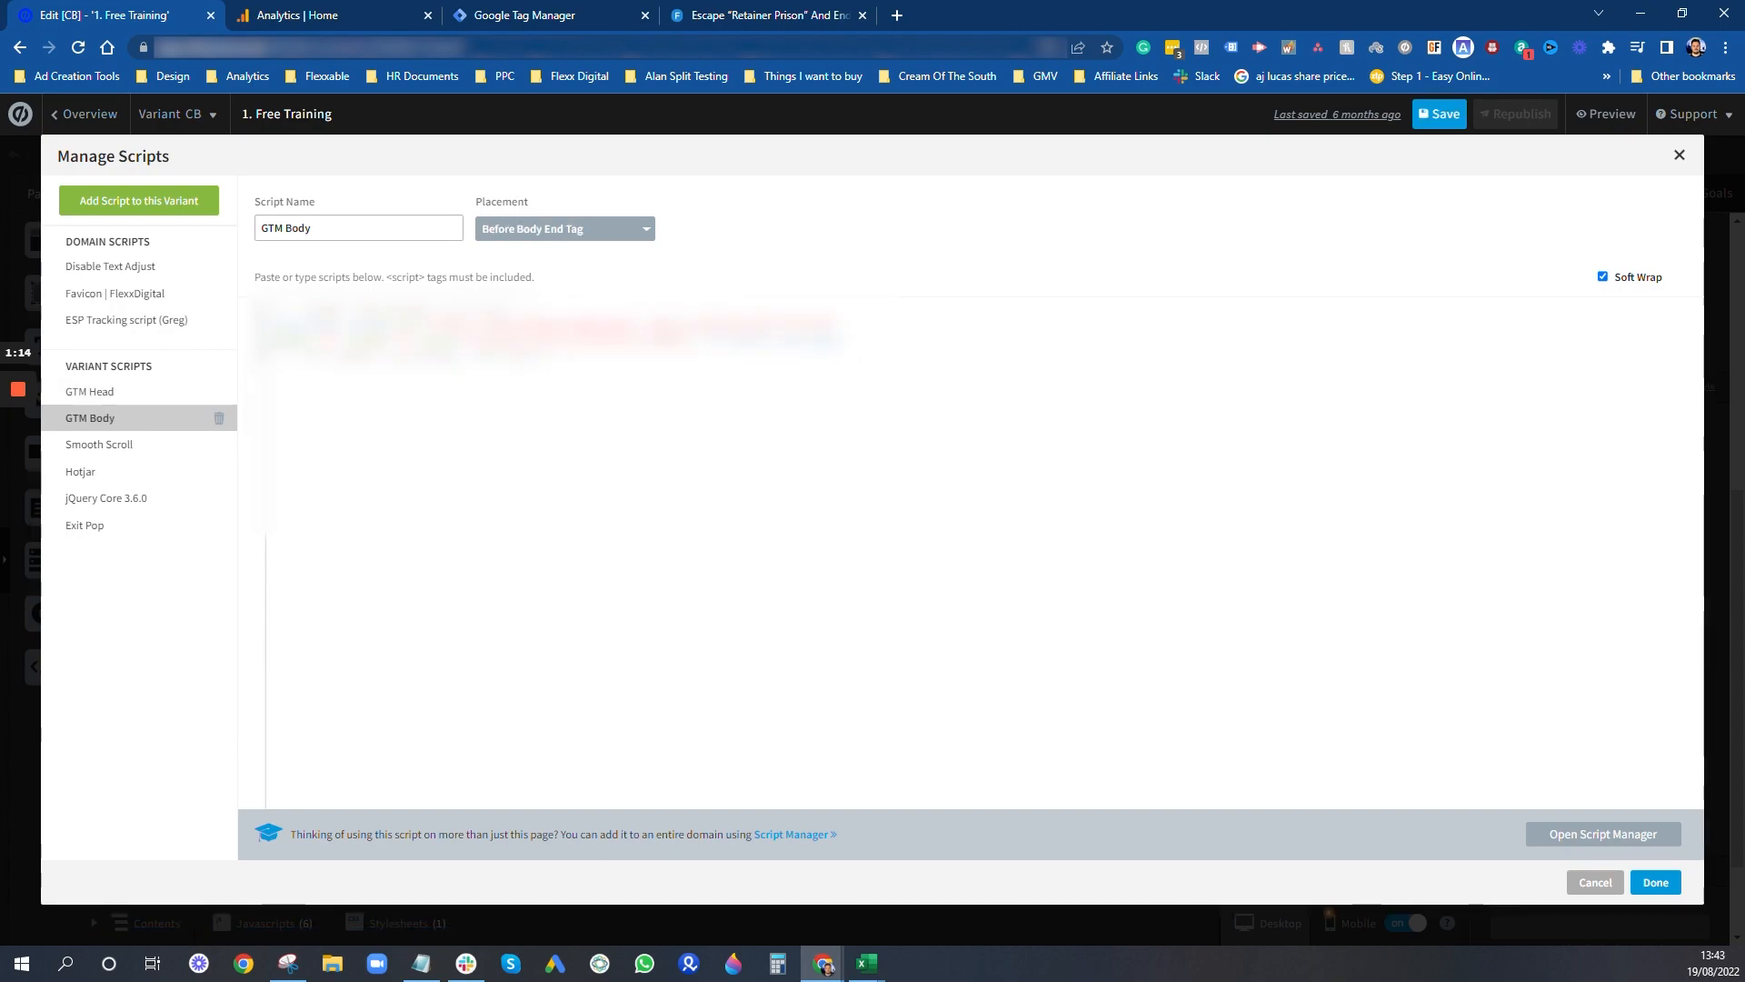
left_click(1656, 883)
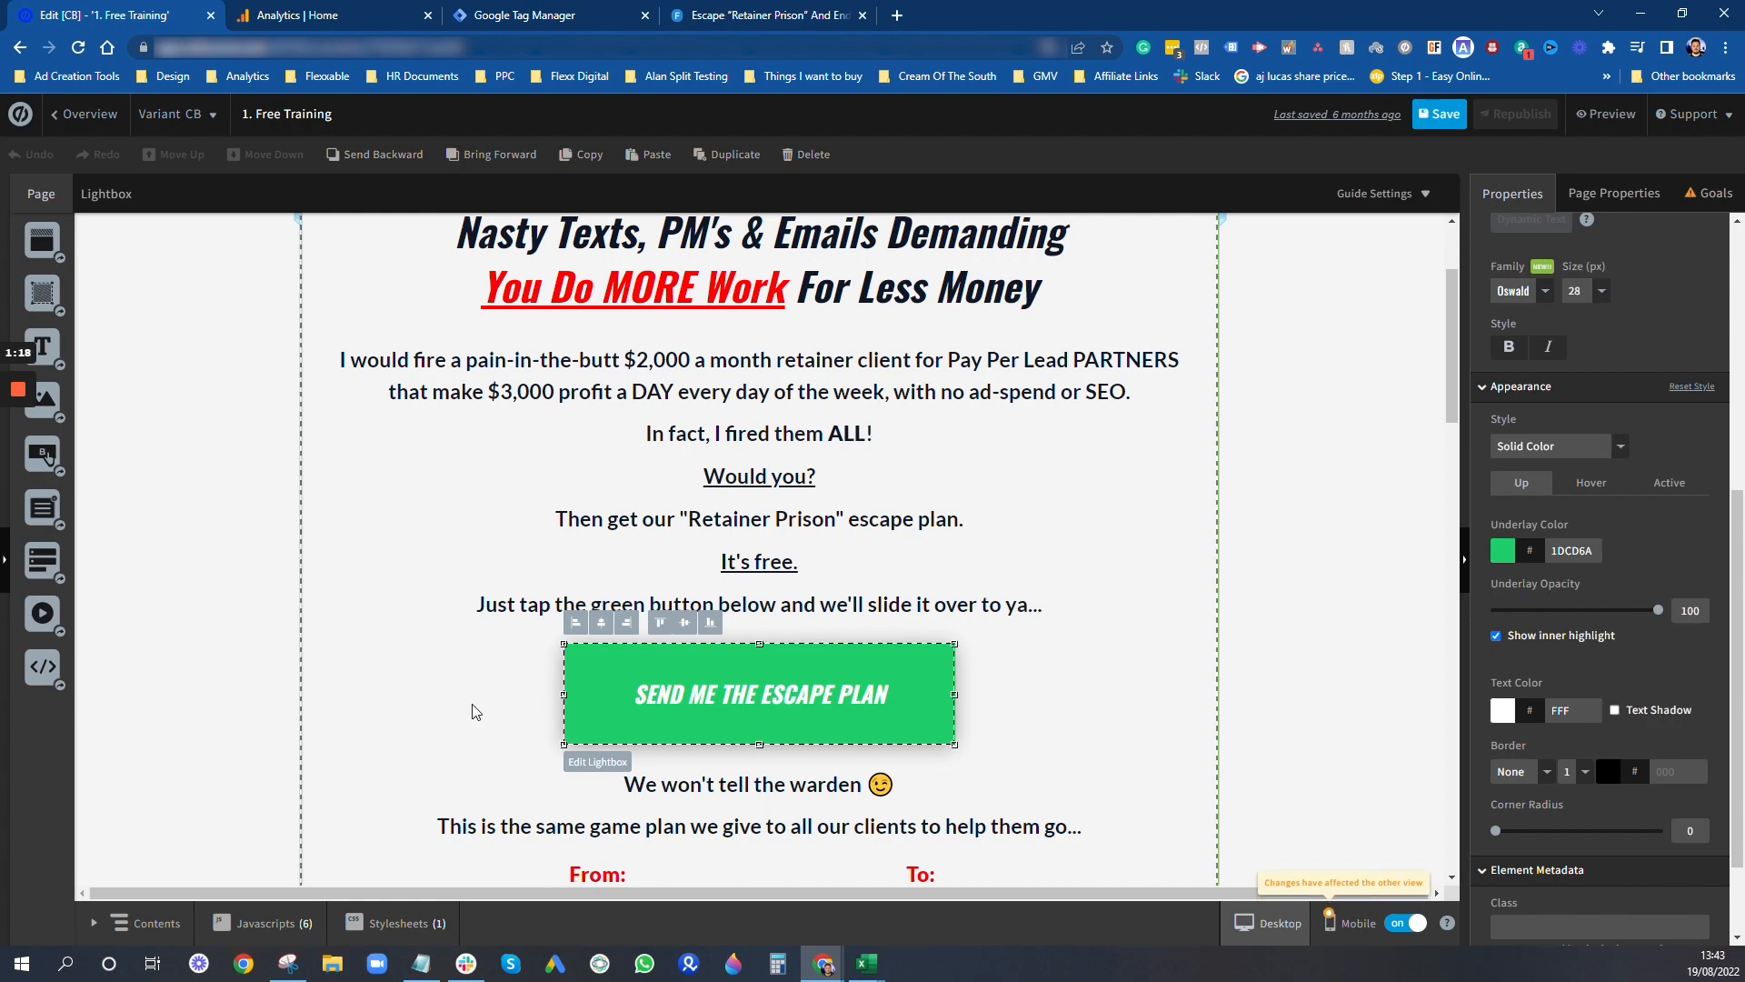
left_click(273, 922)
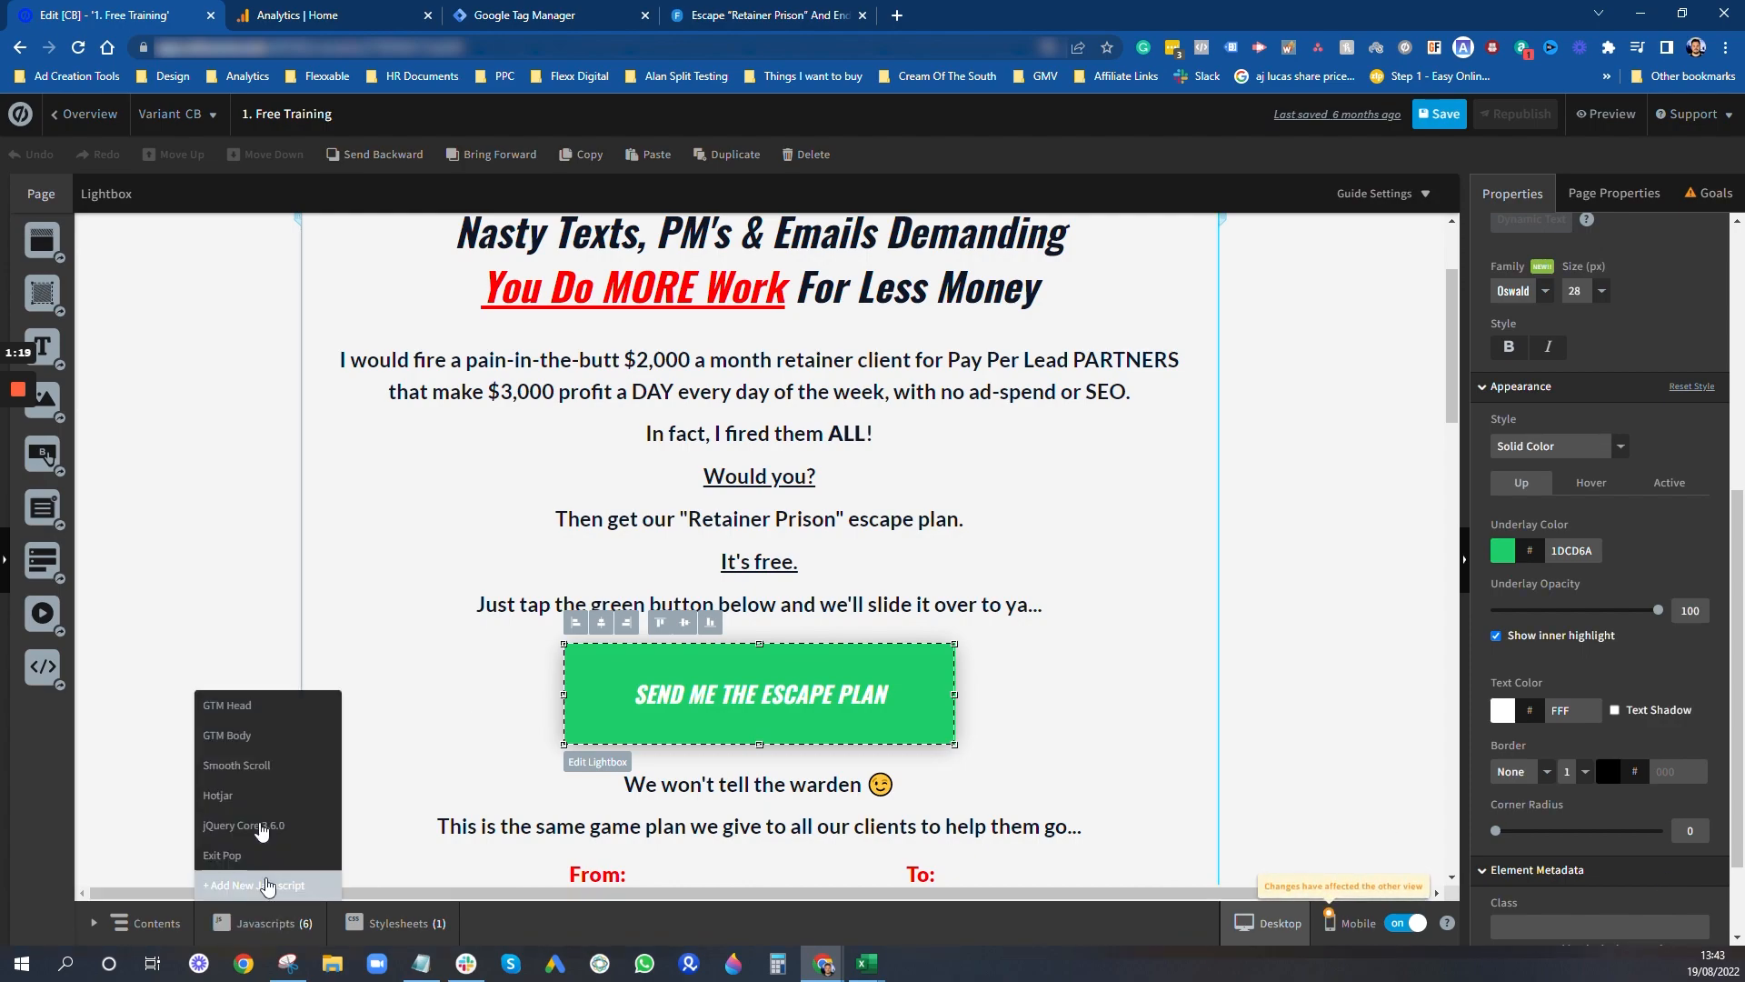
left_click(245, 734)
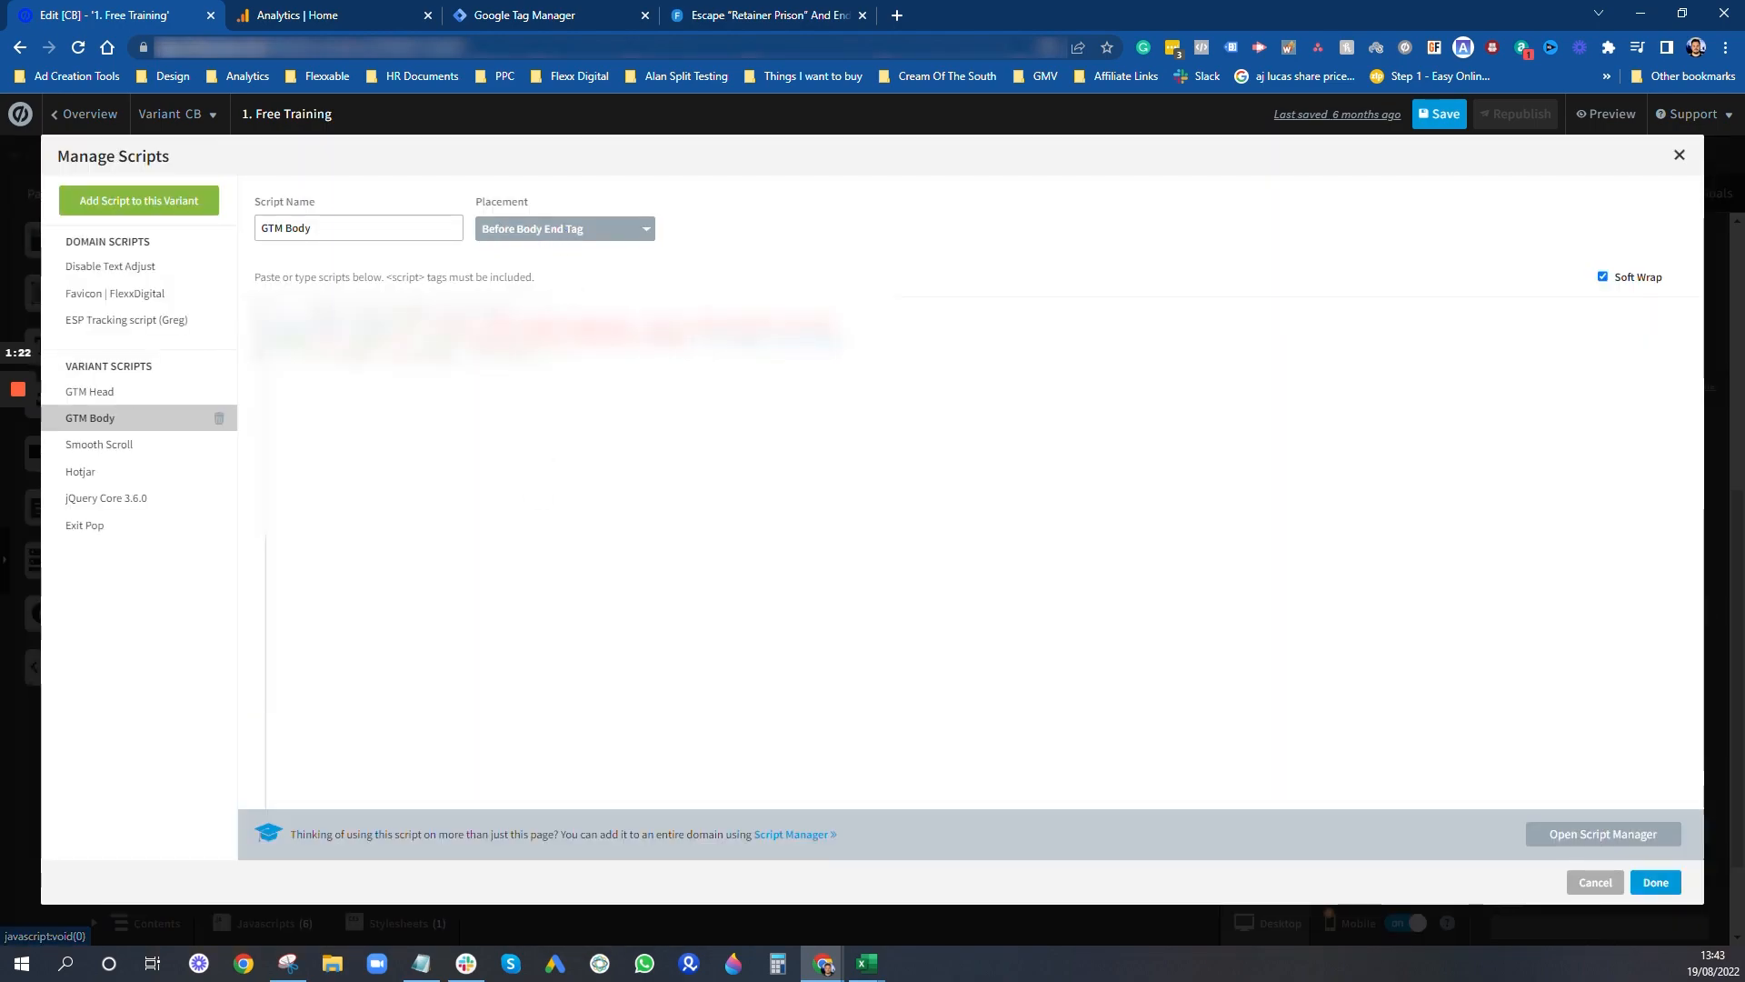
left_click(89, 391)
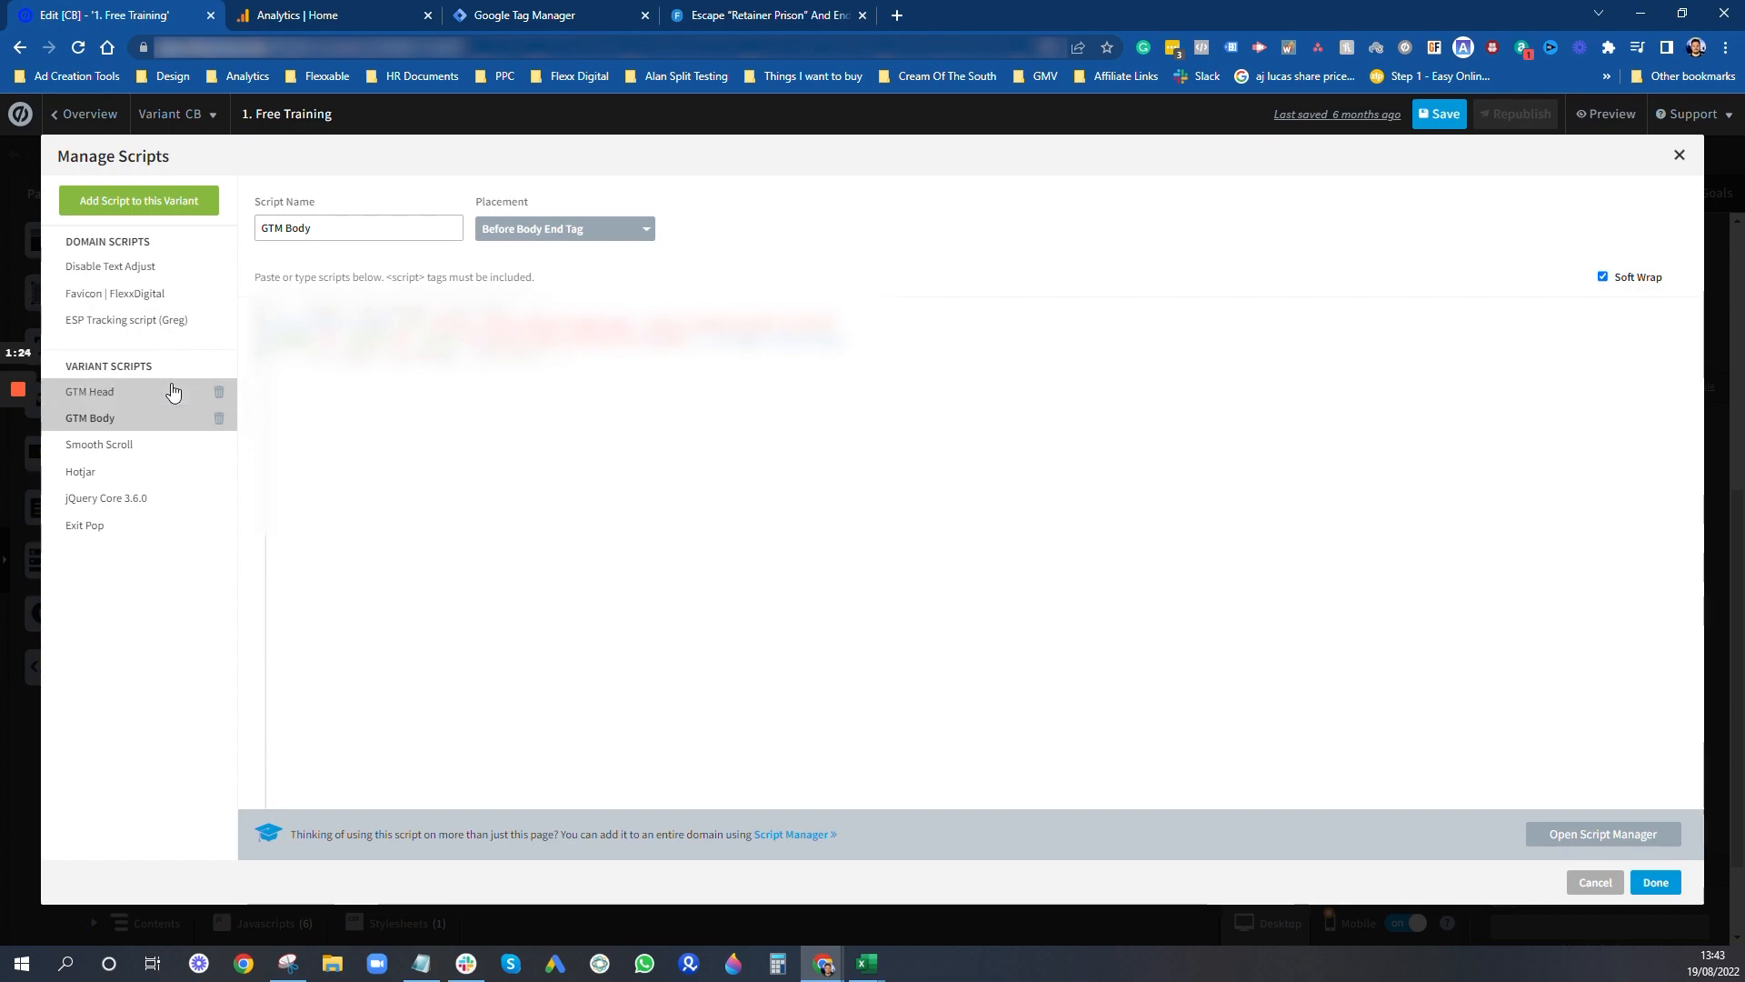
left_click(1679, 155)
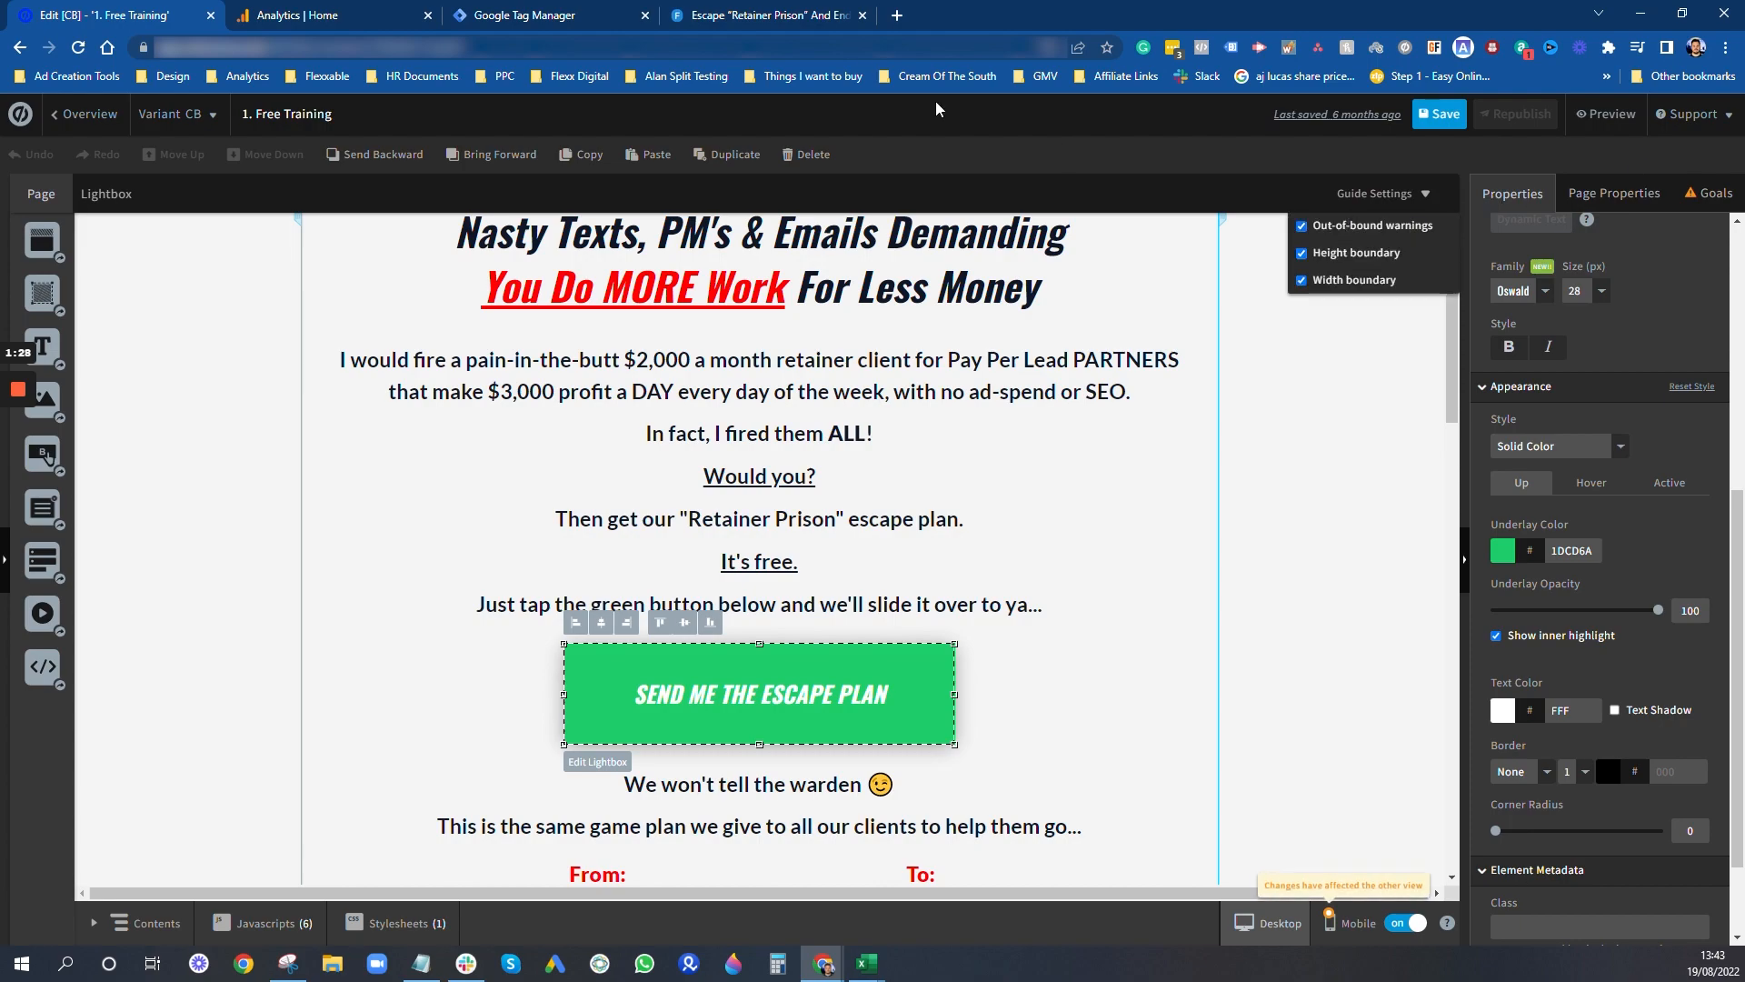
- Return to the Tag Manager workspace, close the installation instructions and open the [Google Analytics GA4] tag's configuration for editing
left_click(493, 19)
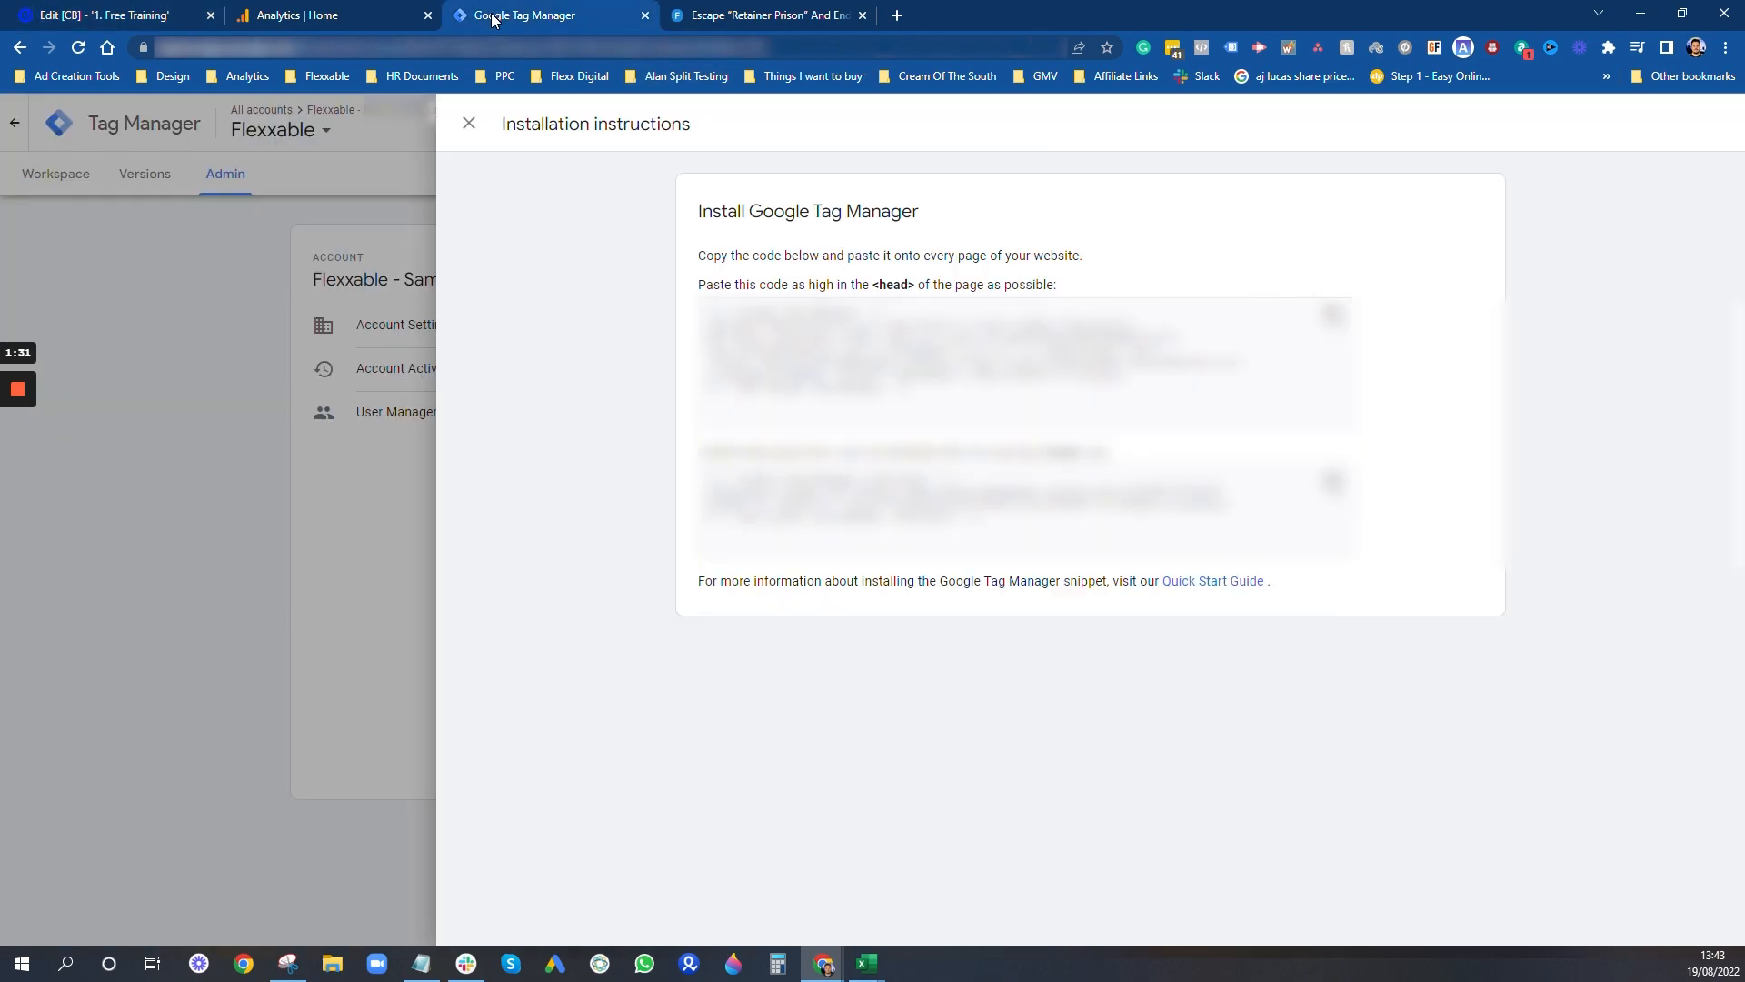
left_click(474, 124)
left_click(43, 180)
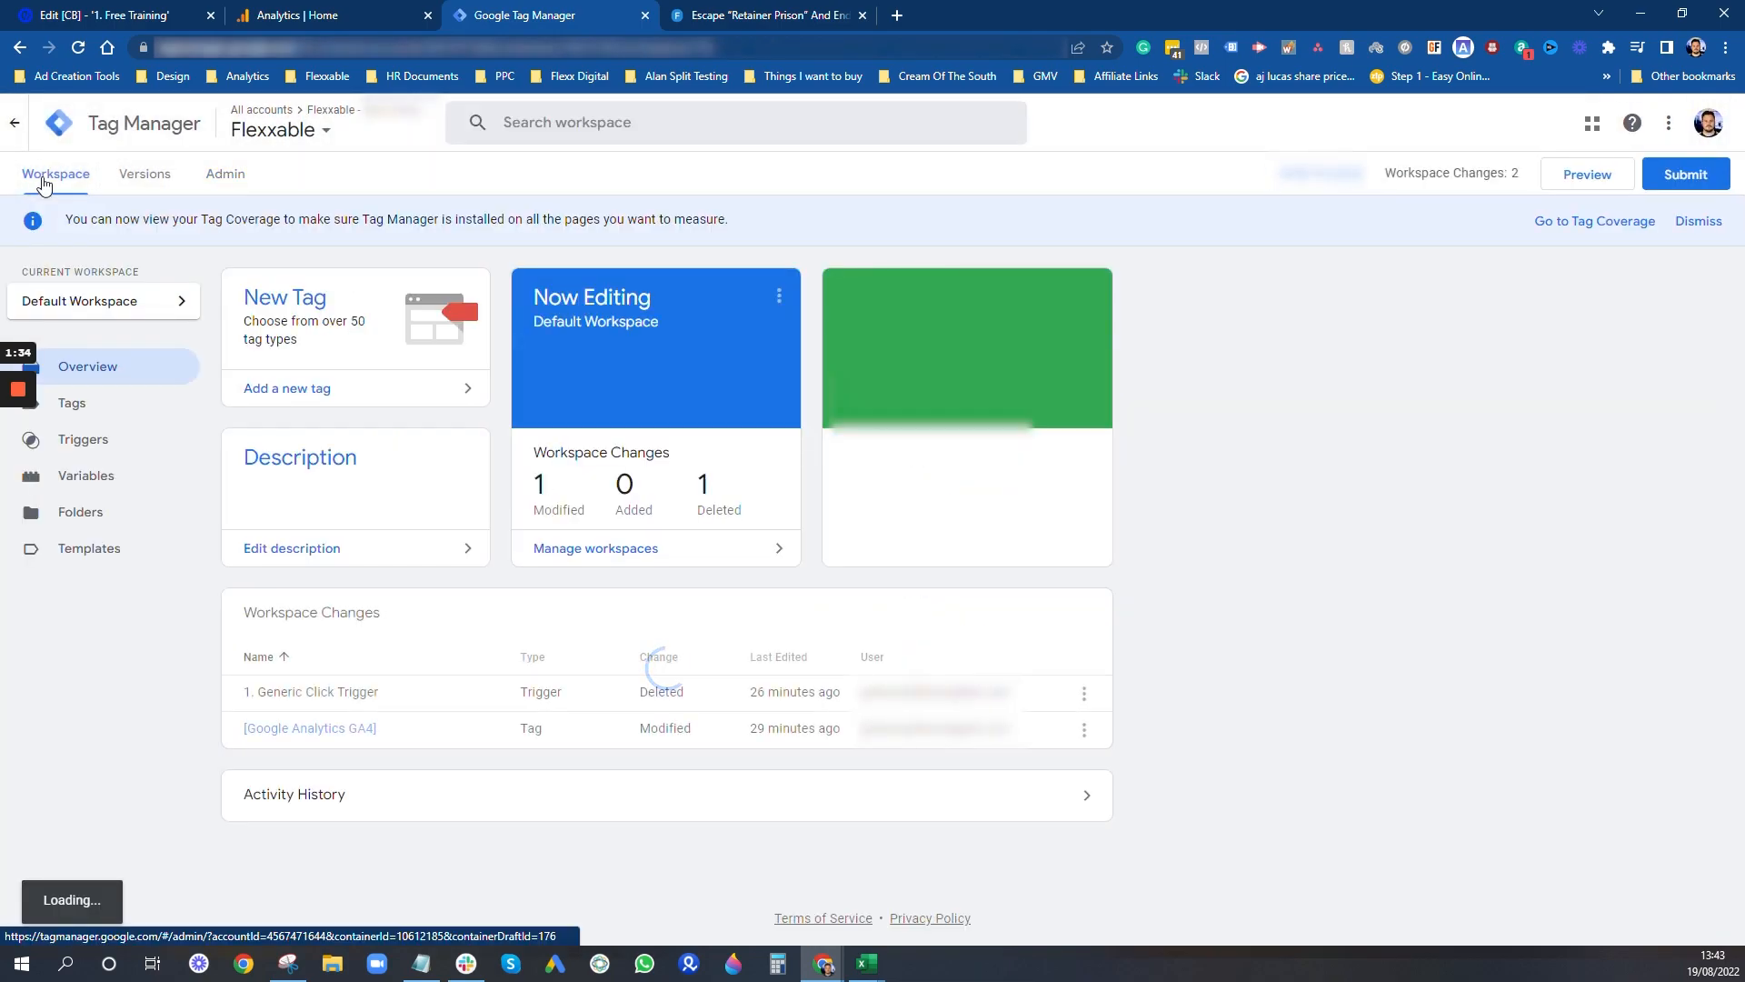
left_click(90, 414)
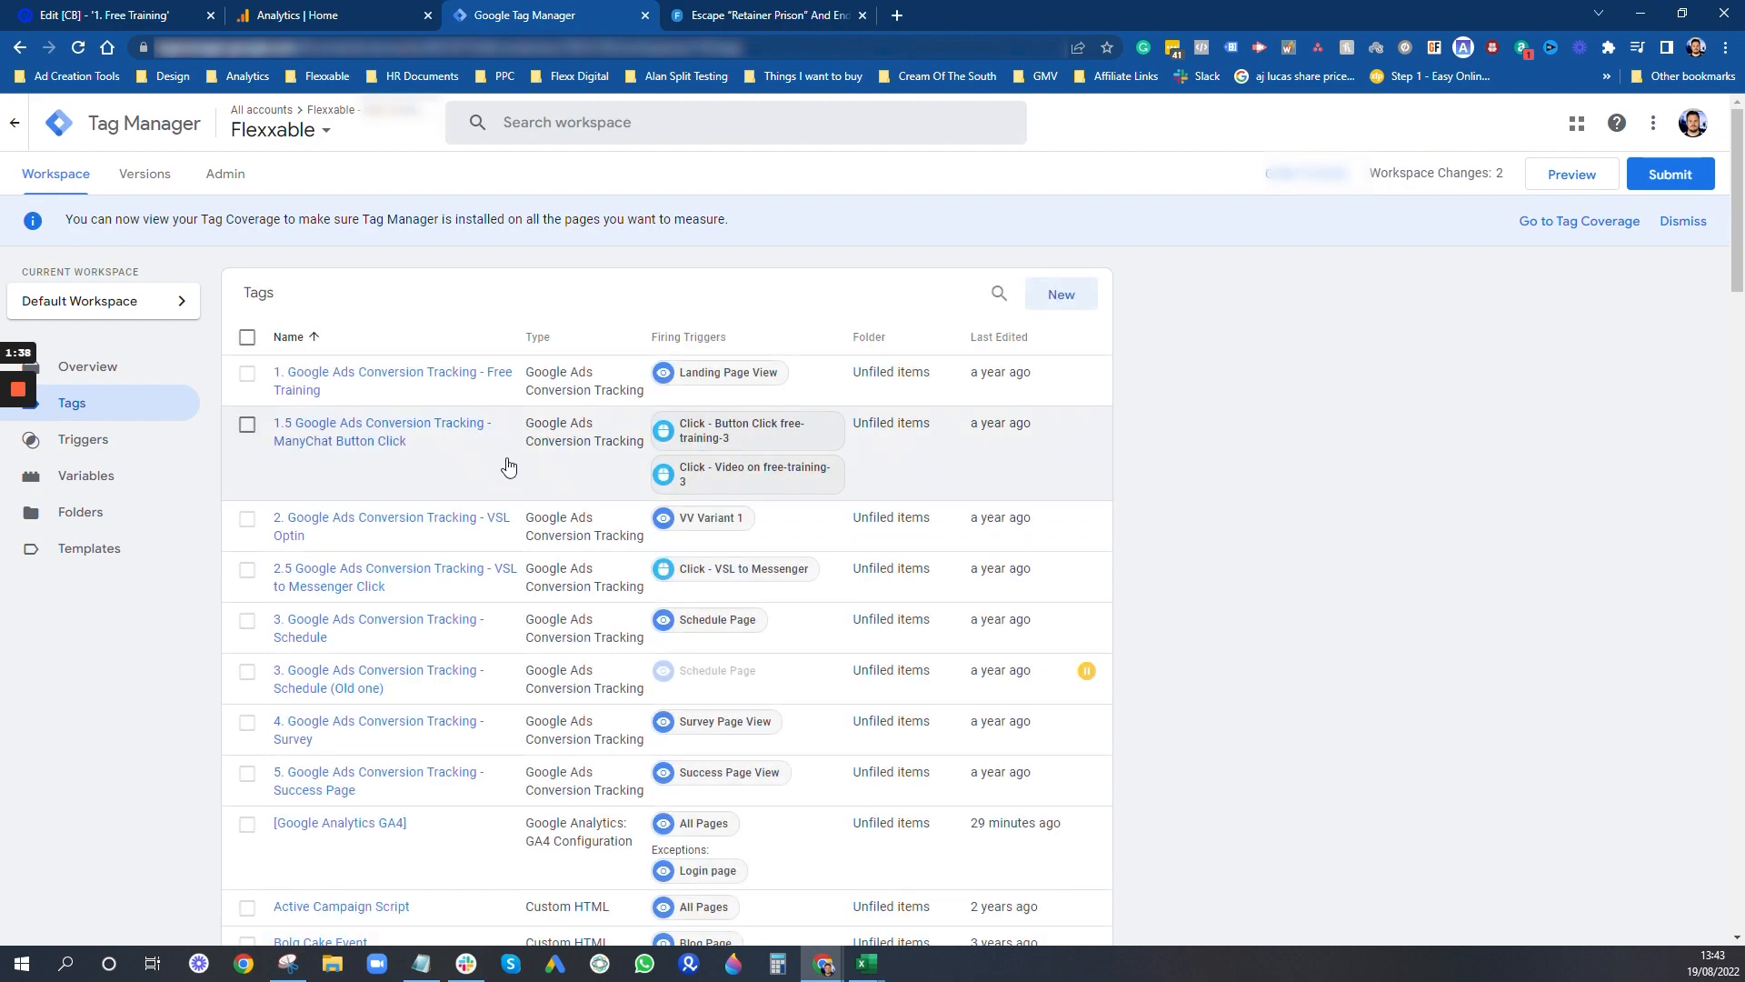
left_click(373, 824)
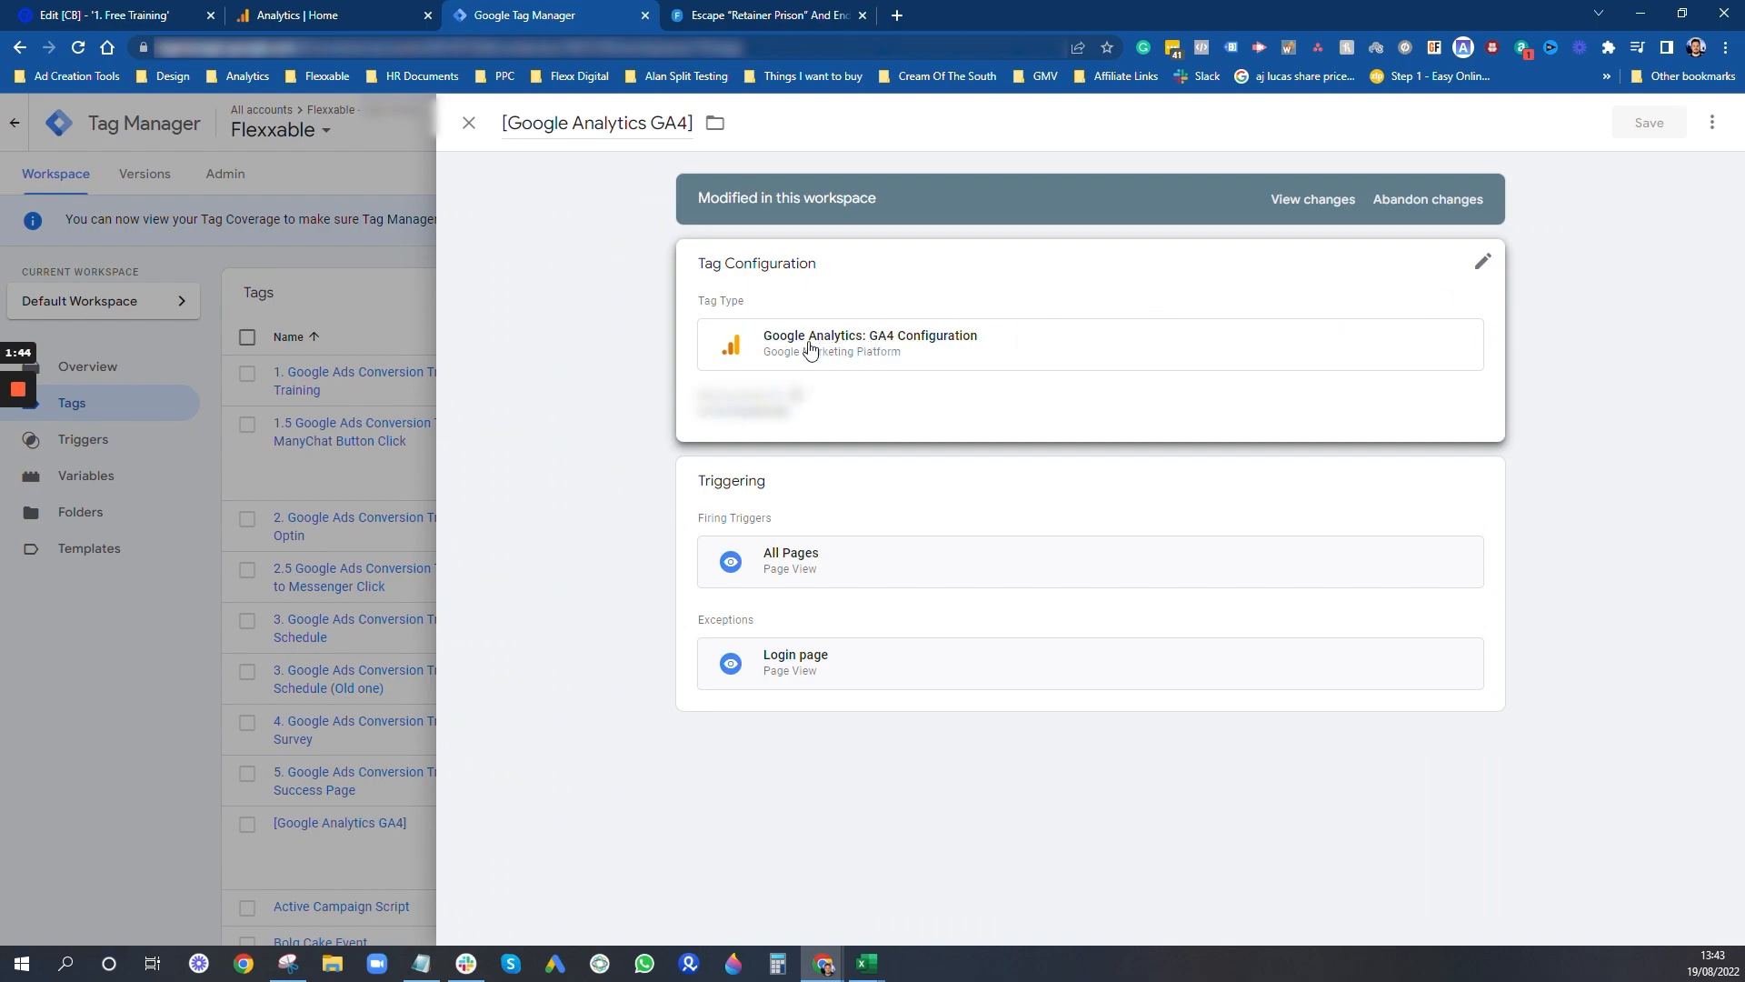
left_click(1428, 279)
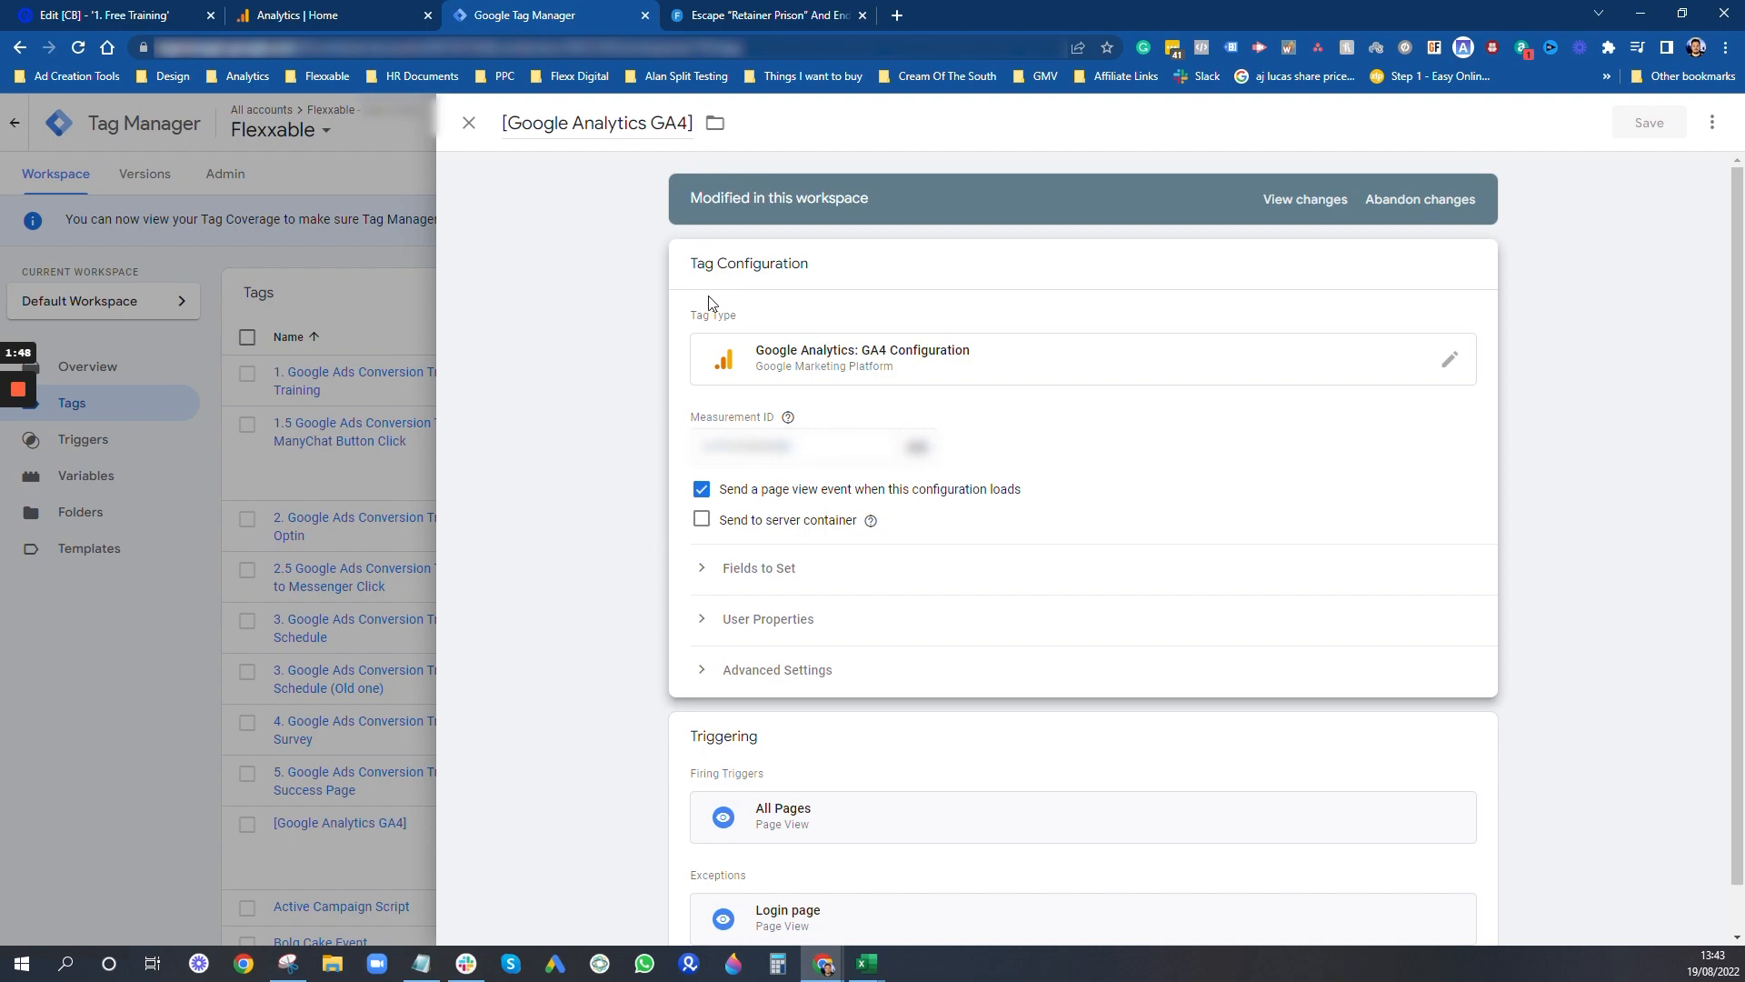
- In Google Analytics, open the web stream details of the learn.flexxable.com/free-training property and copy its measurement ID
left_click(300, 14)
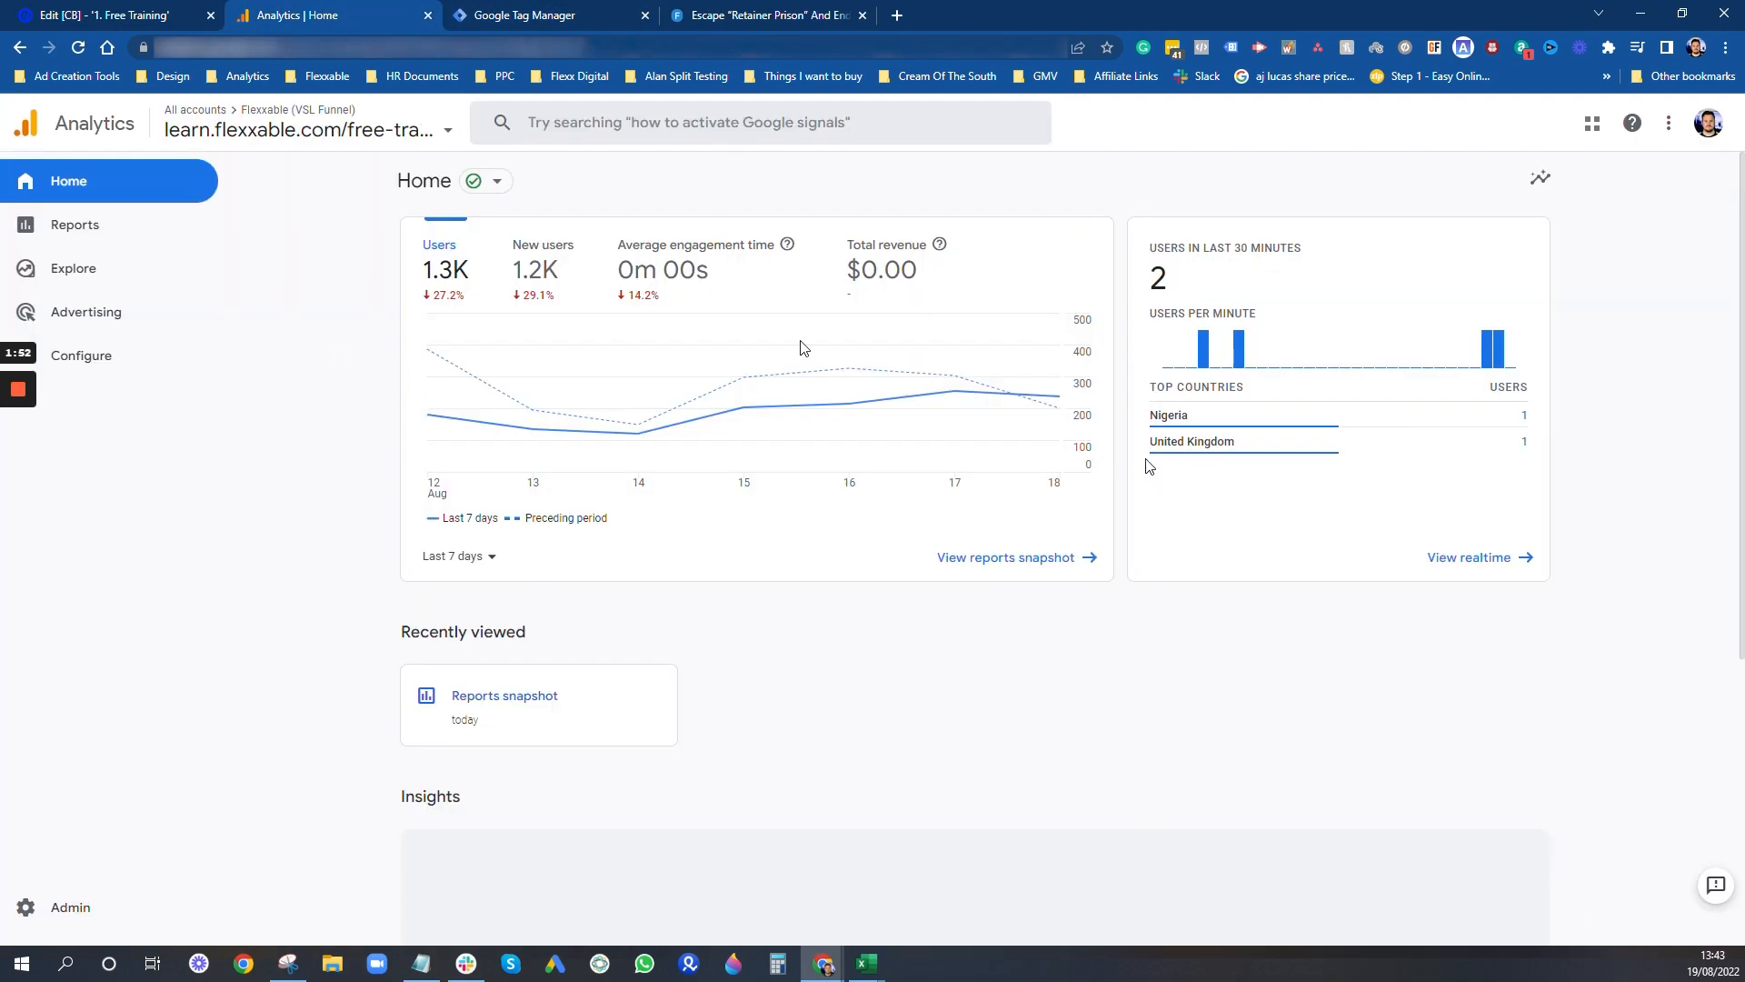
left_click(361, 137)
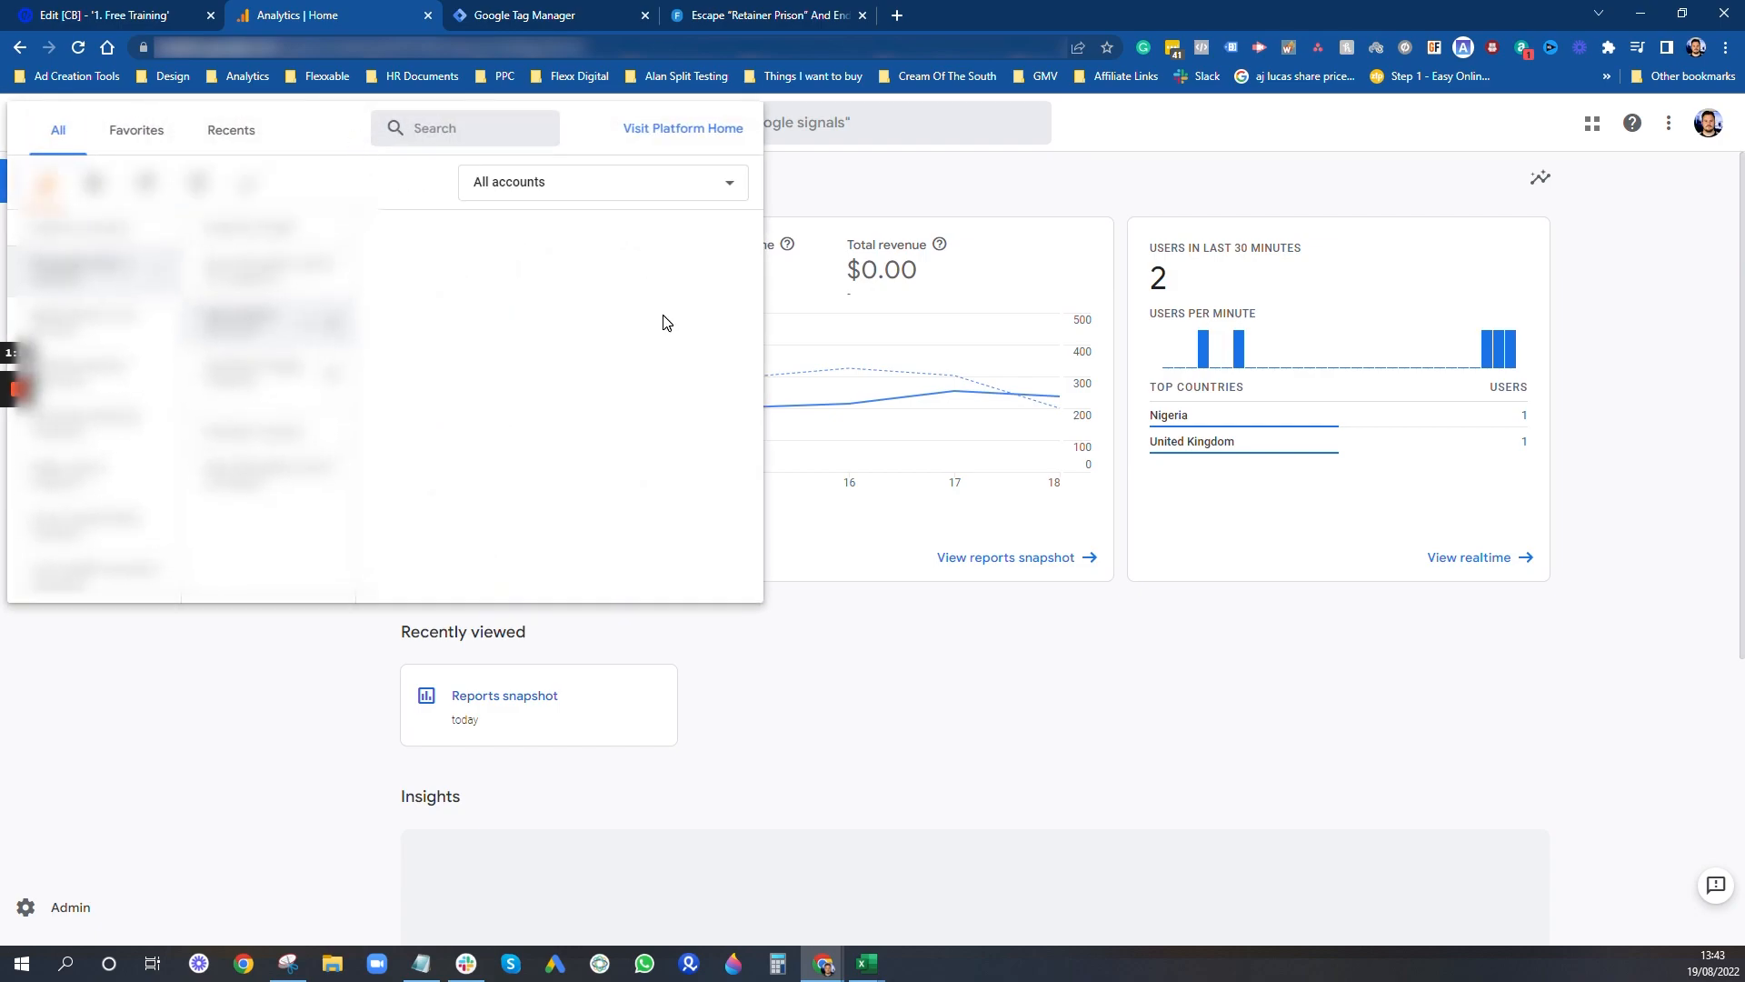
left_click(938, 712)
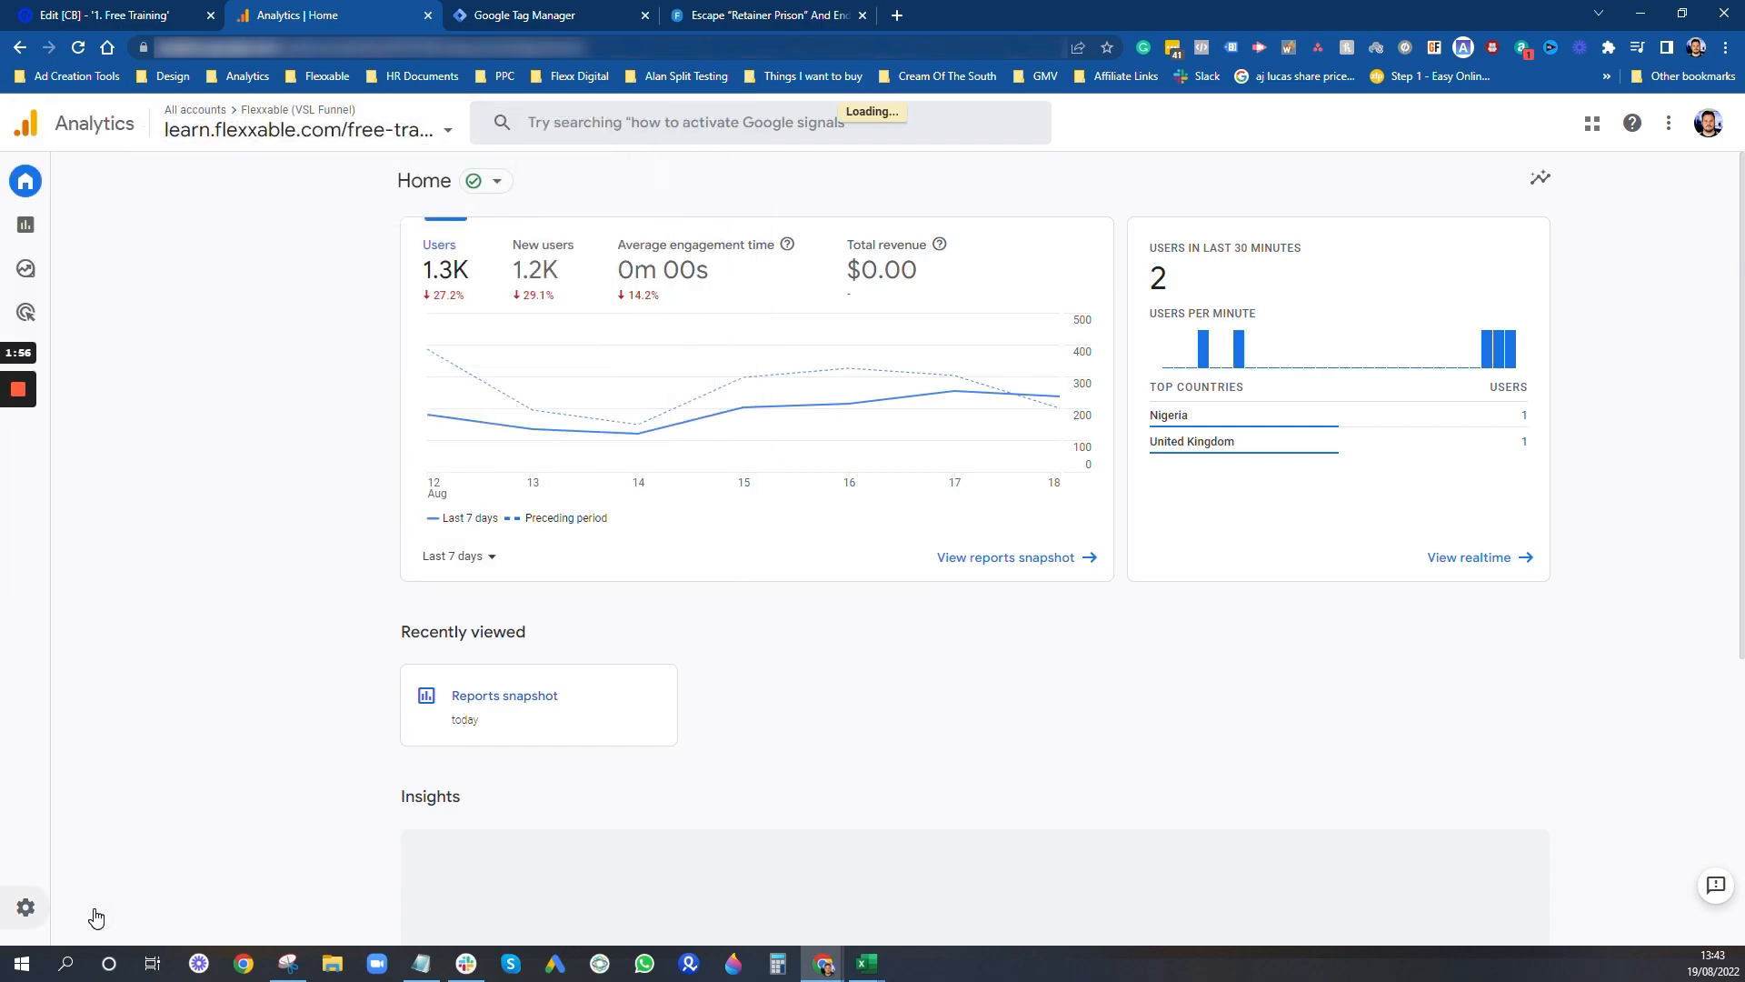
left_click(94, 913)
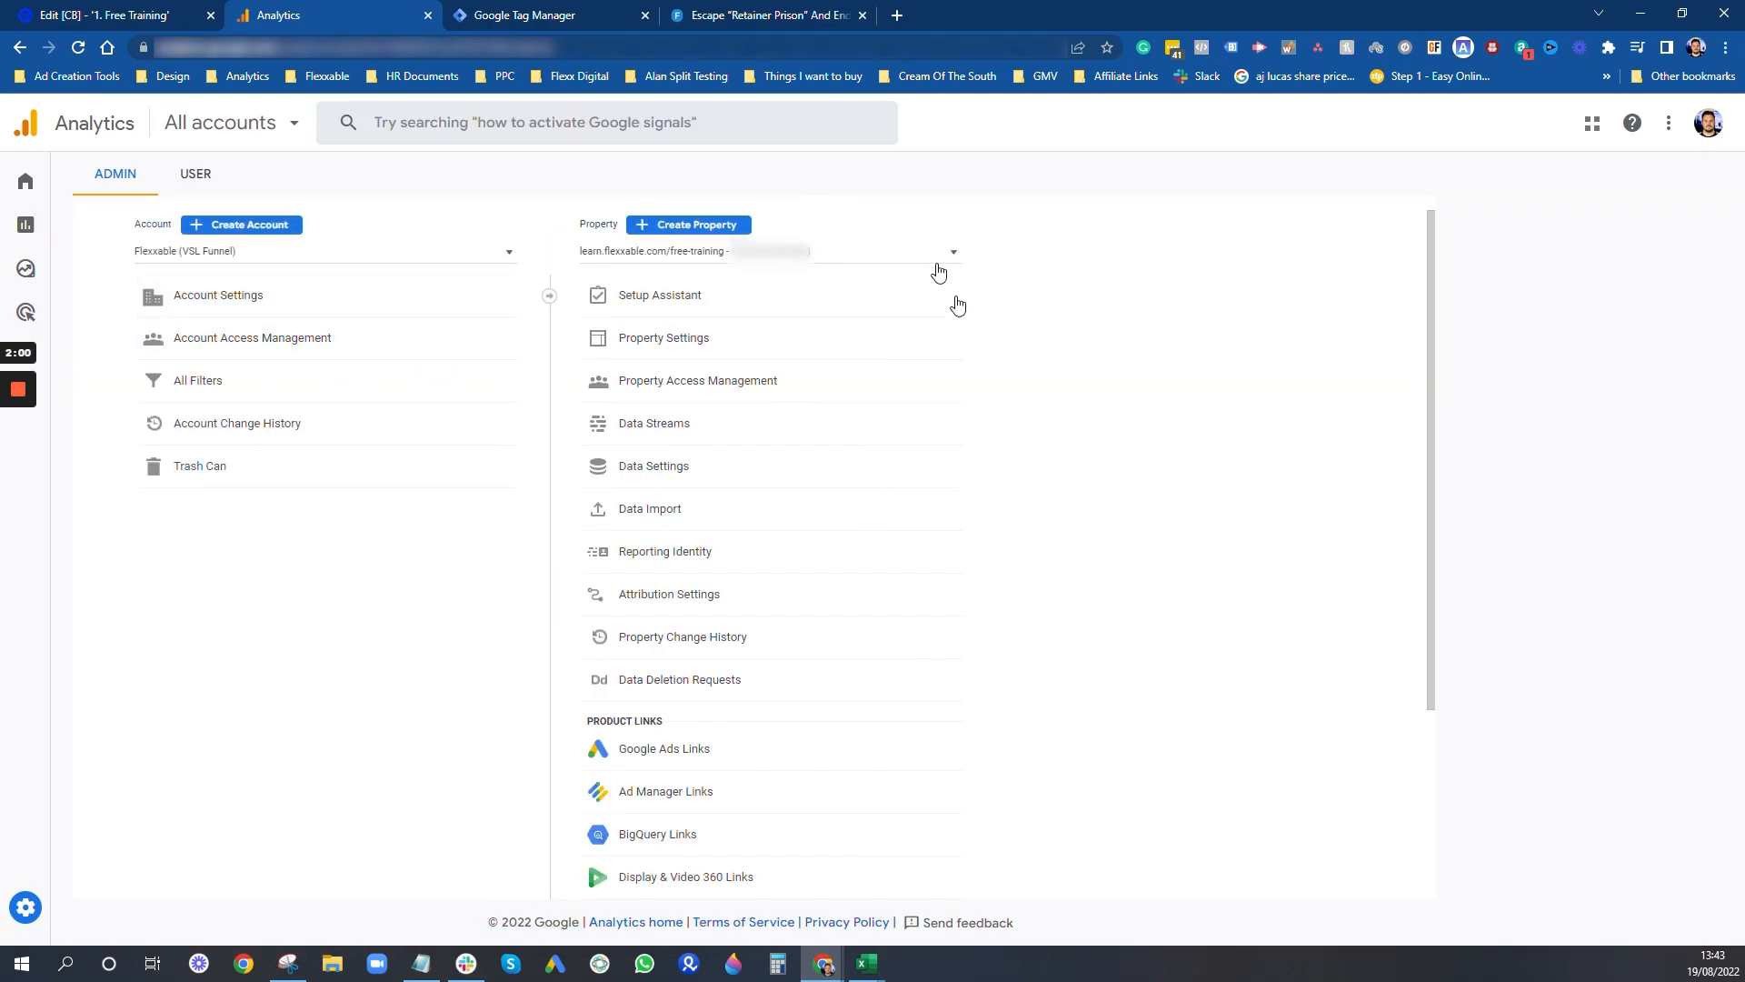
left_click(706, 423)
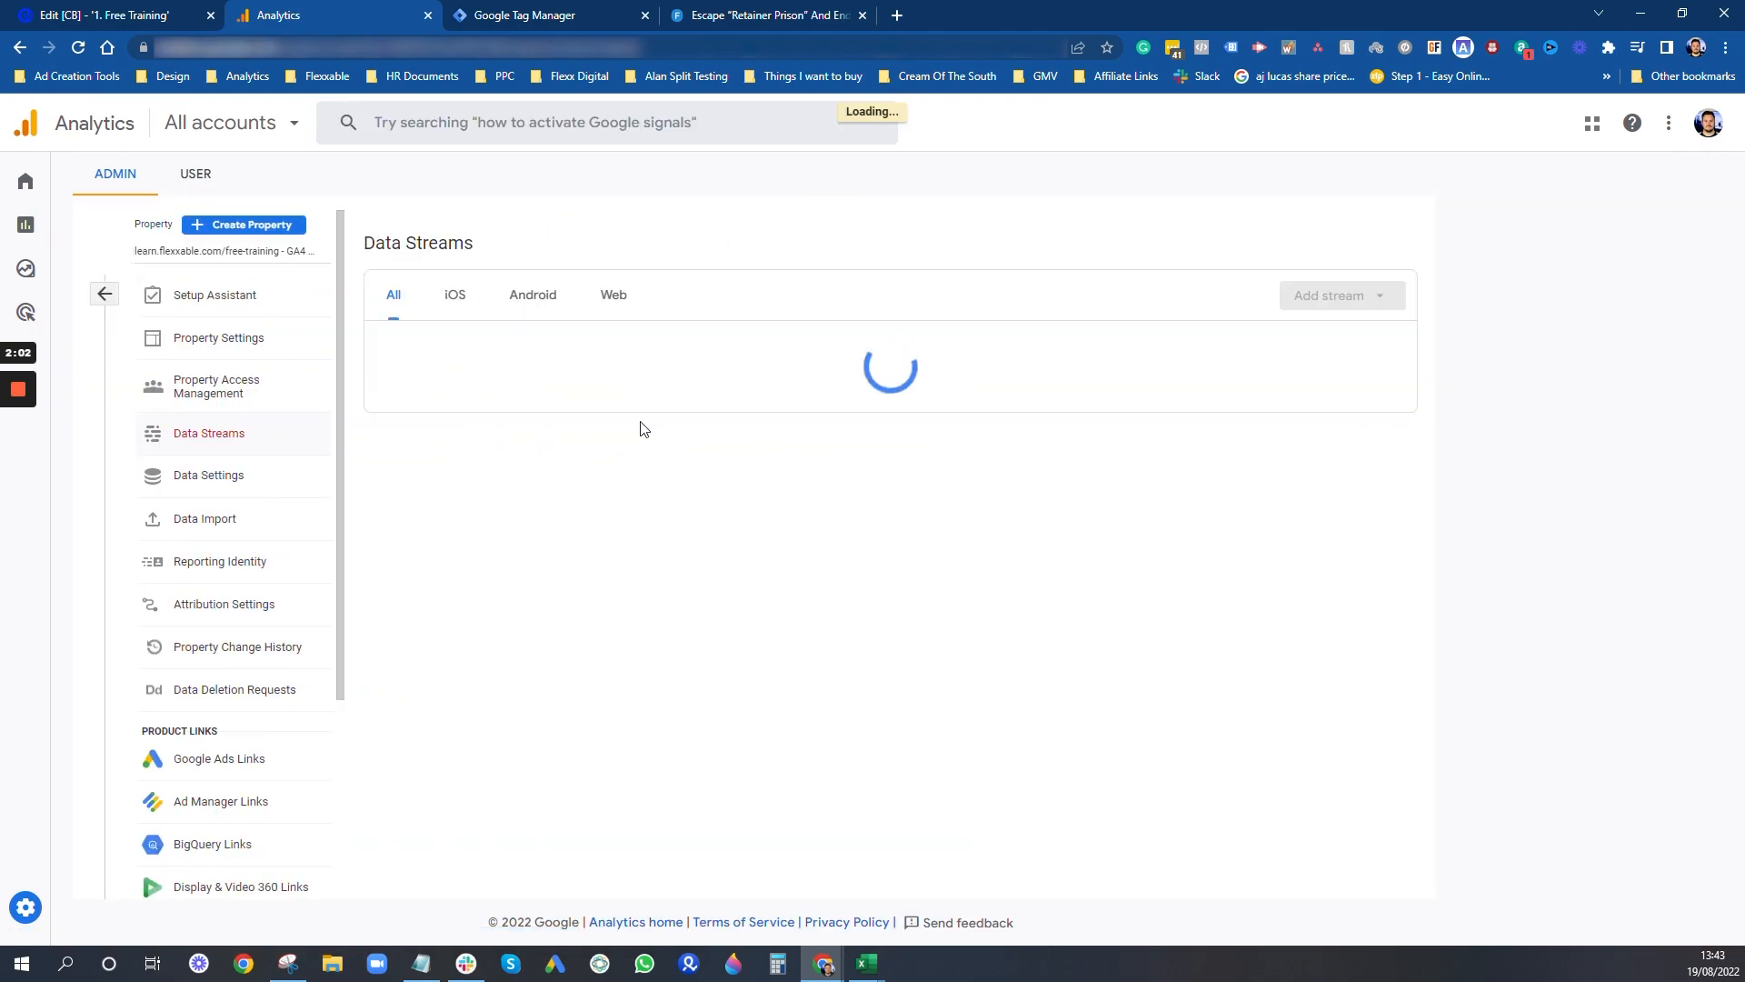
left_click(1204, 353)
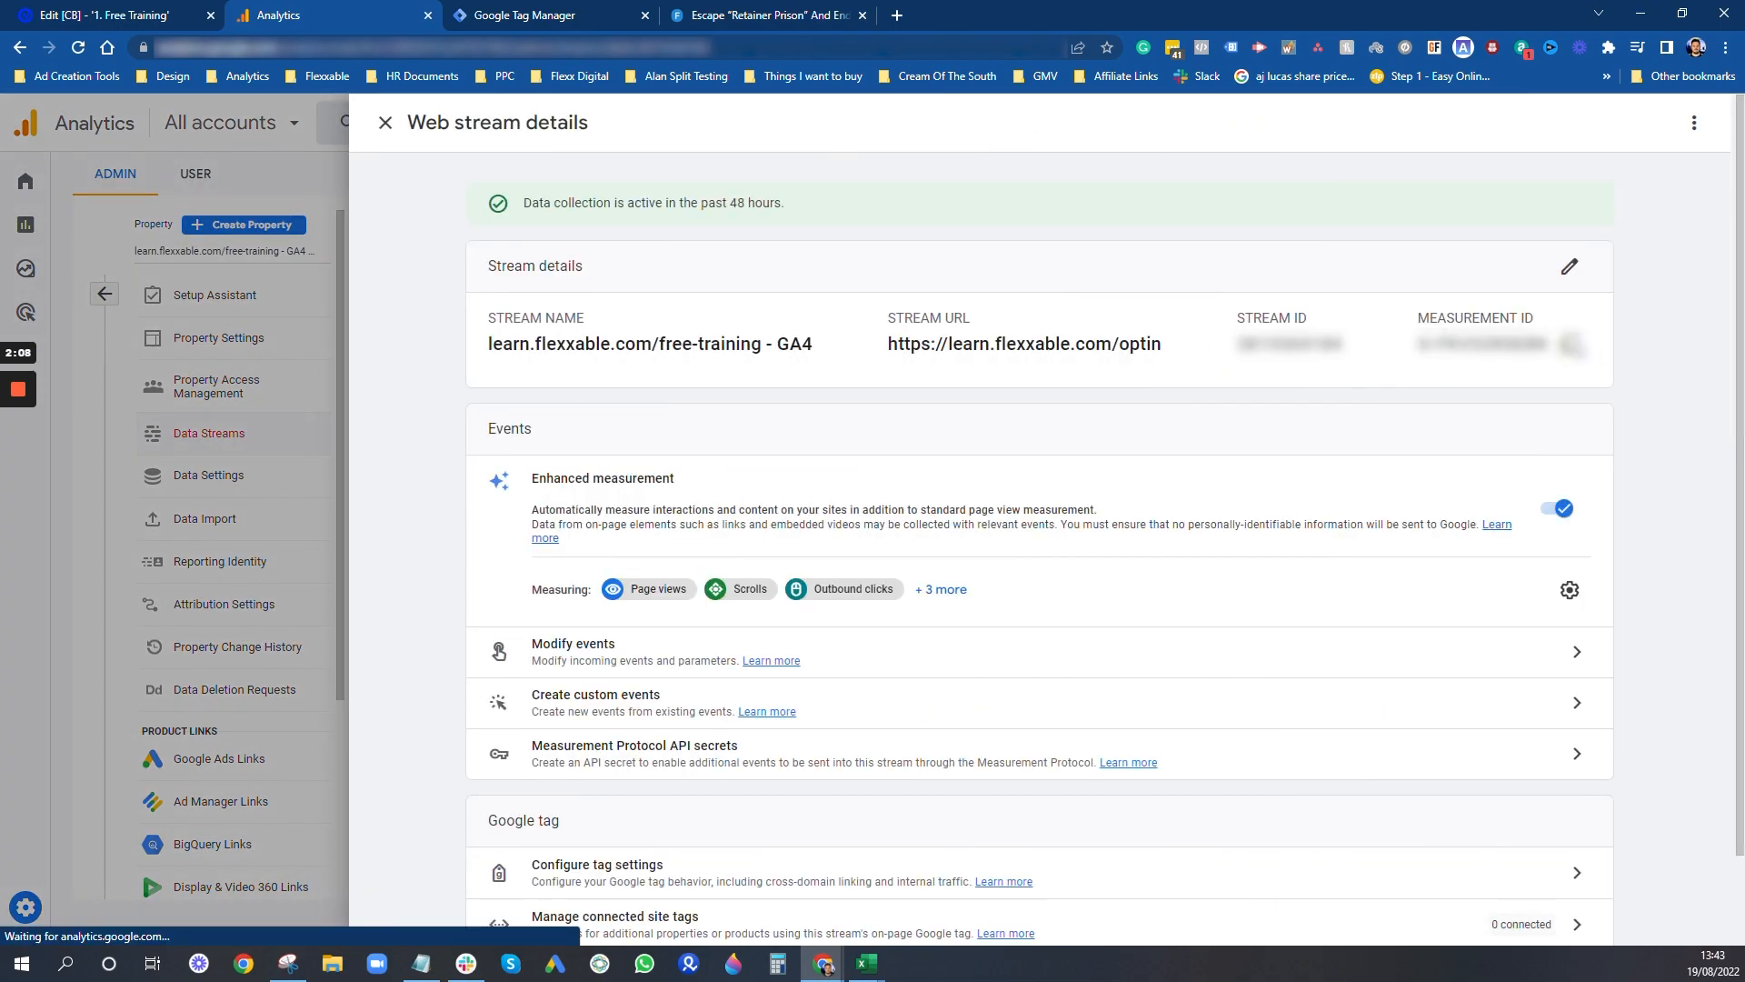
left_click(1572, 345)
- Back in Tag Manager, check the GA4 tag's measurement ID, All Pages trigger and Login page exception, and close the tag
left_click(575, 11)
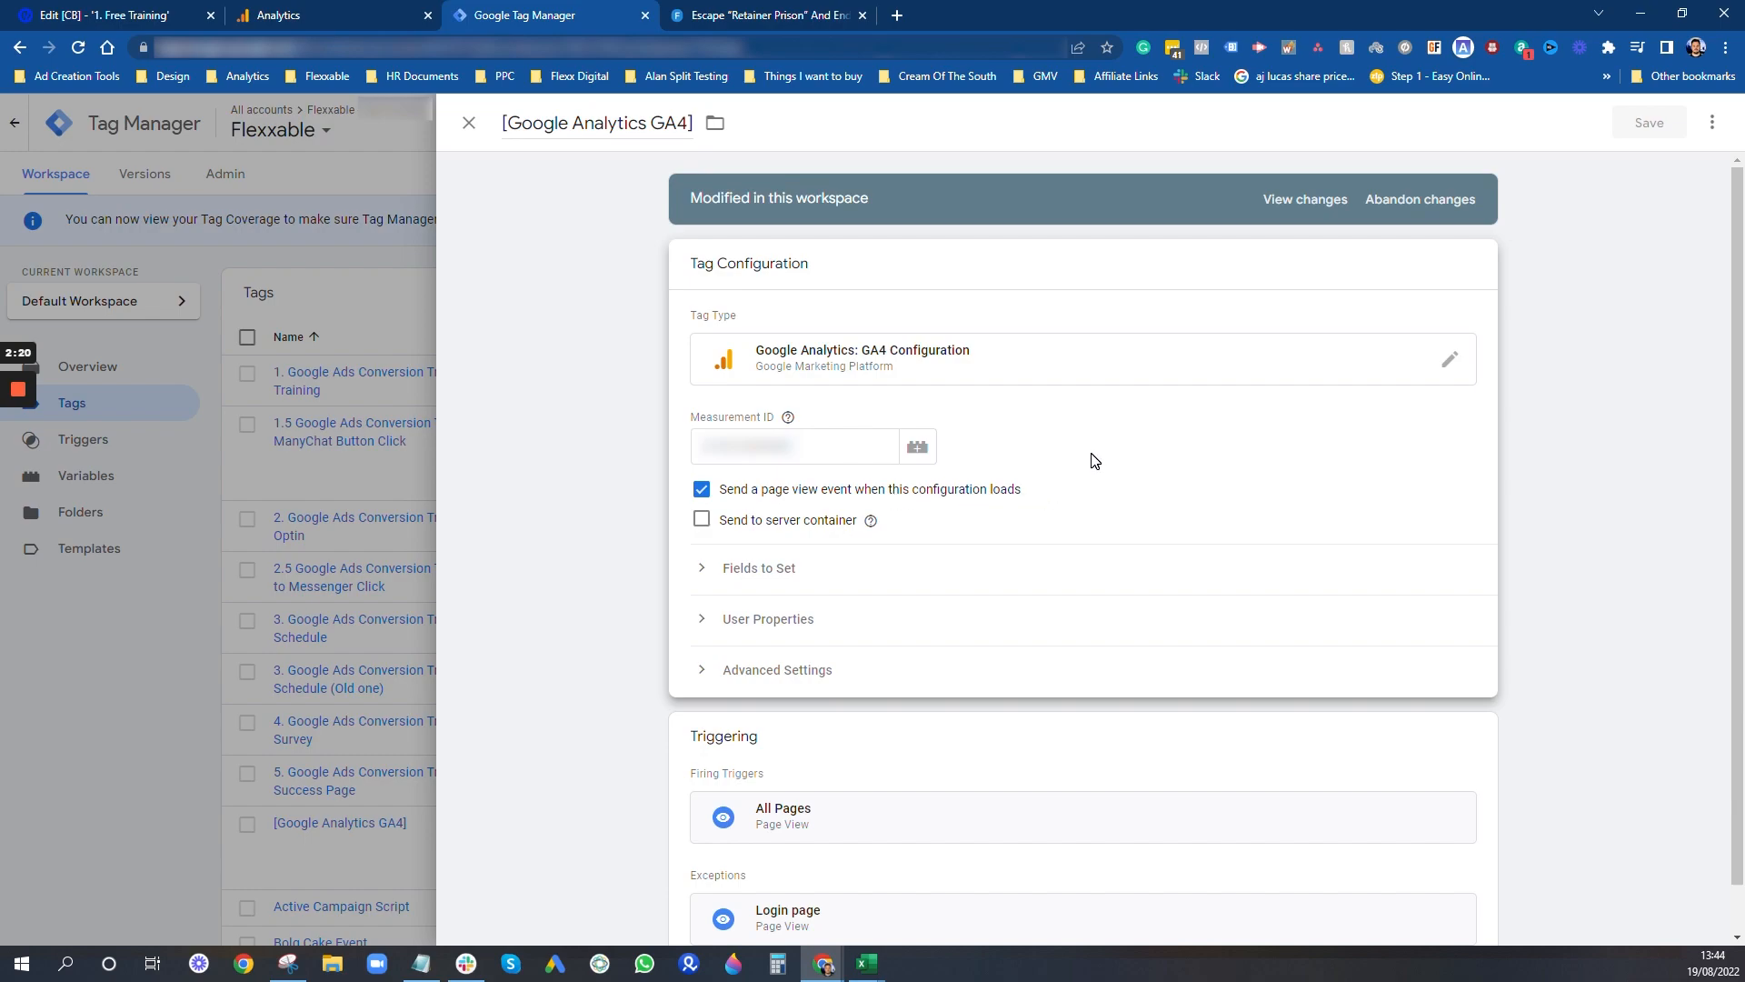
scroll(1216, 642, "down", 1)
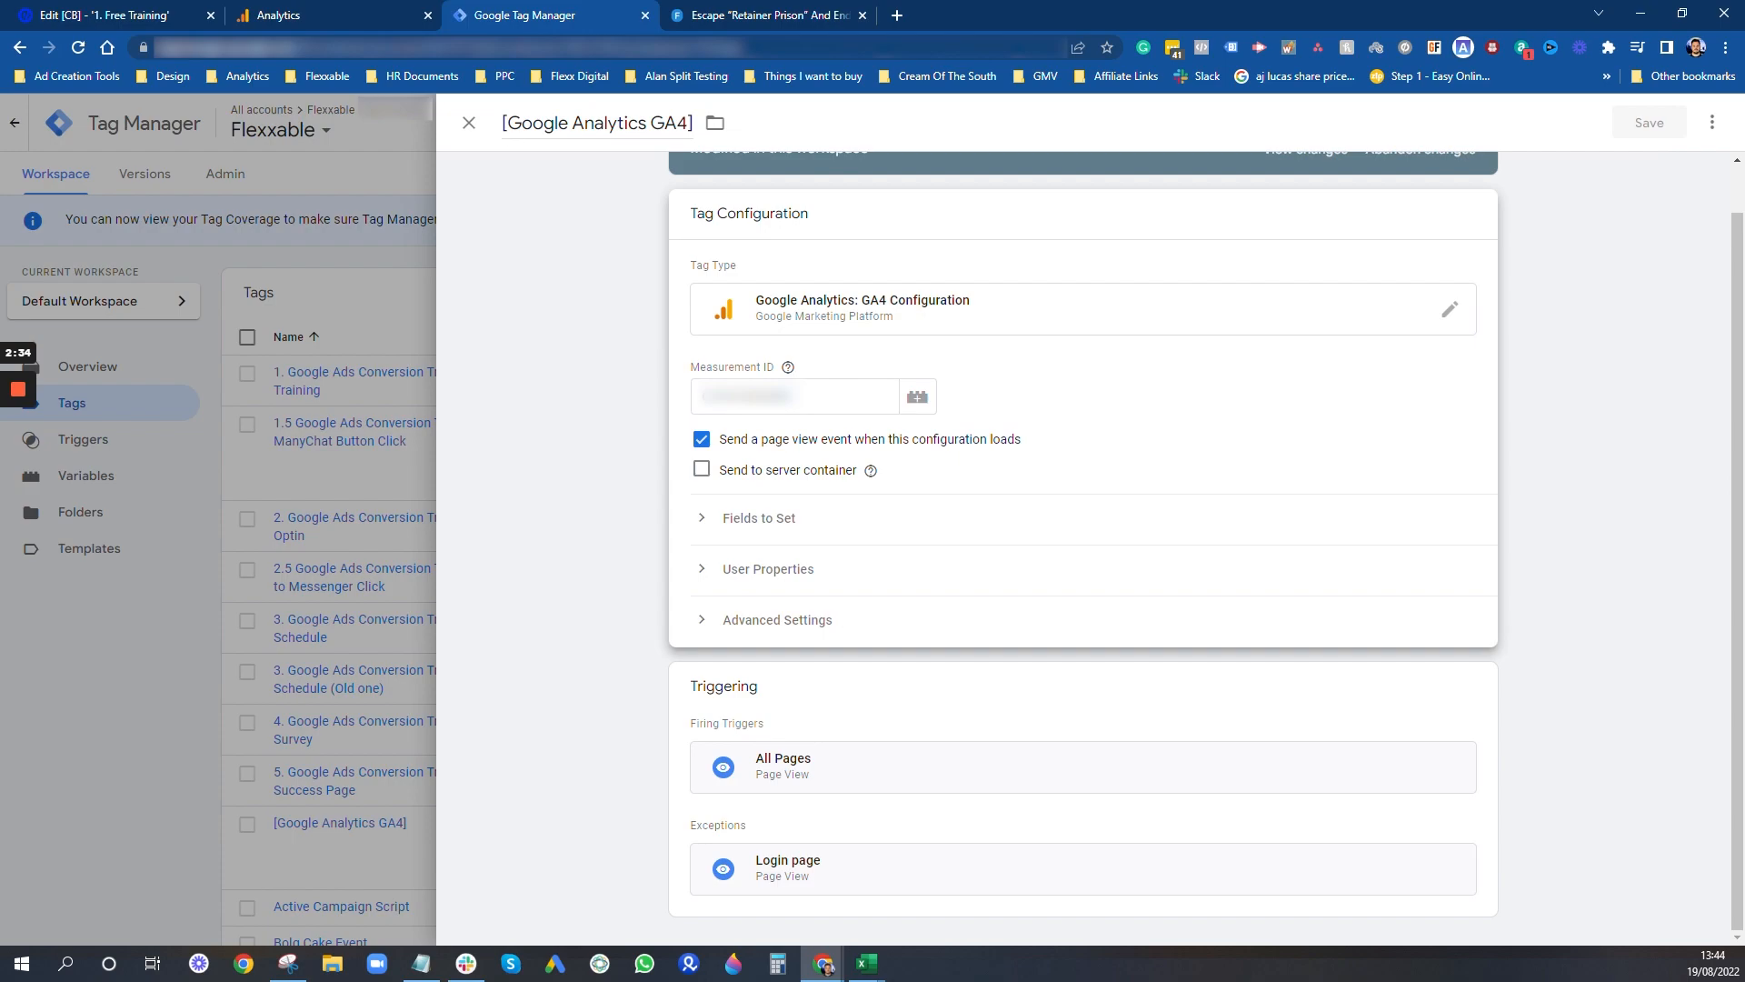
left_click(468, 125)
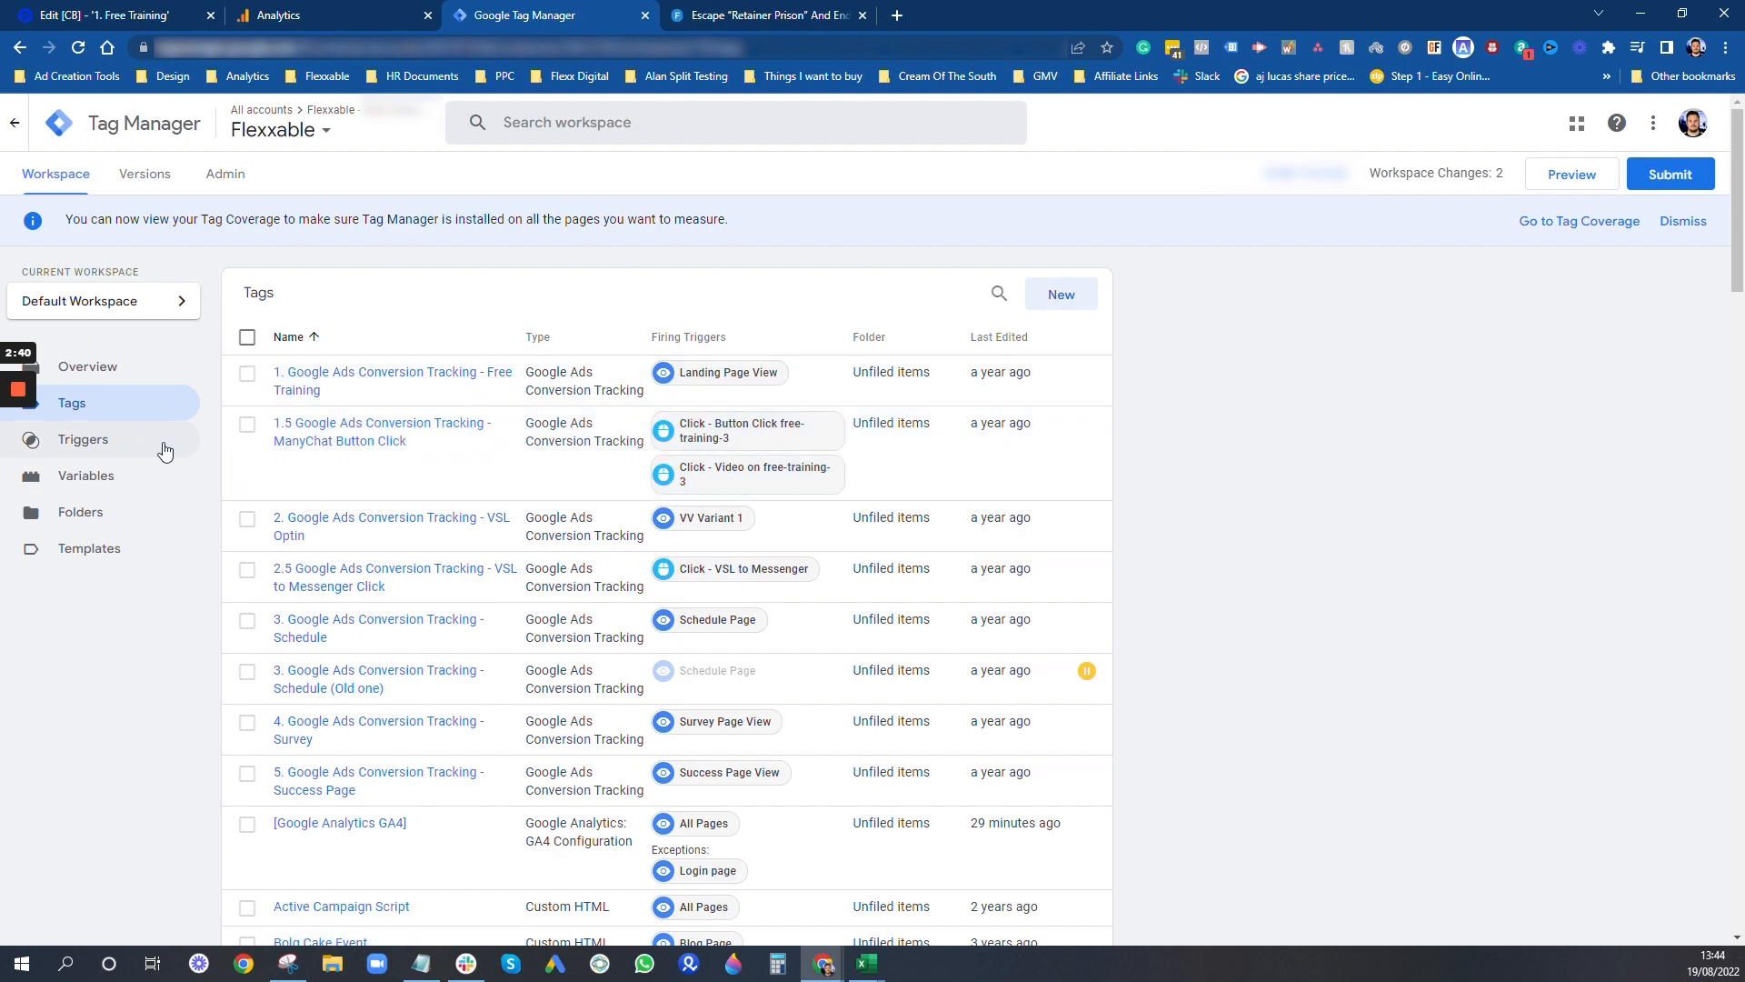
- Check which click and form variables are enabled in the built-in variables configuration, and close it
left_click(100, 482)
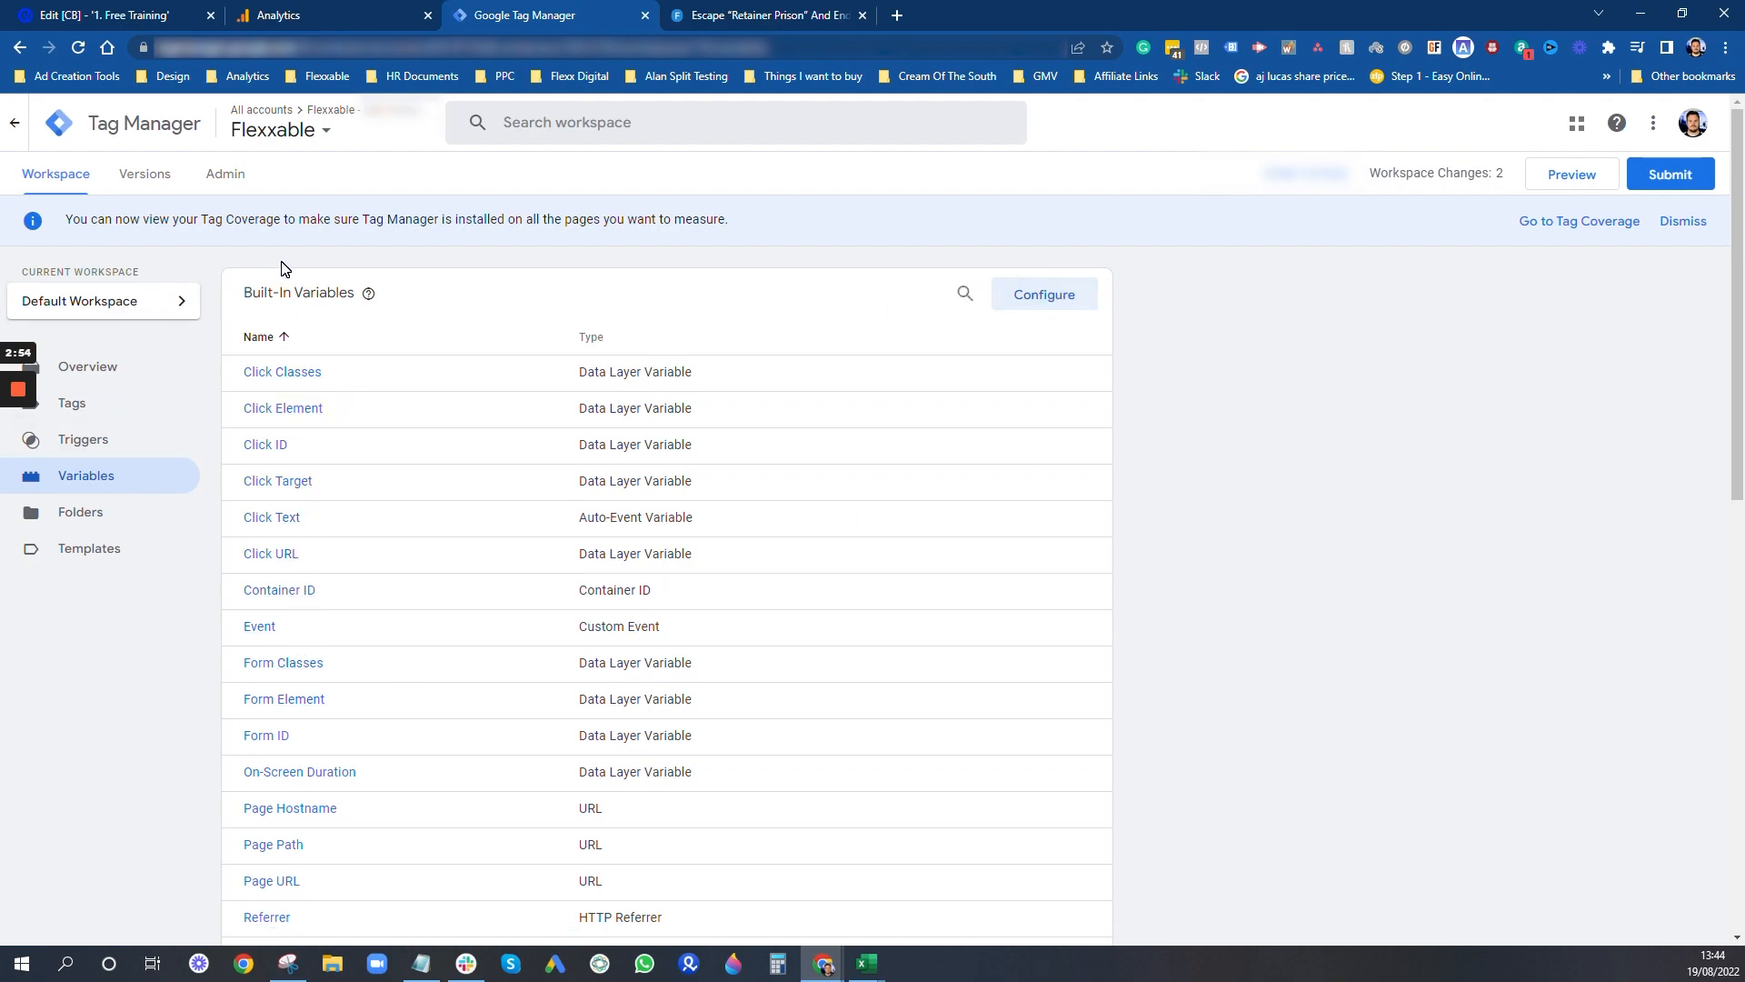
left_click(1041, 299)
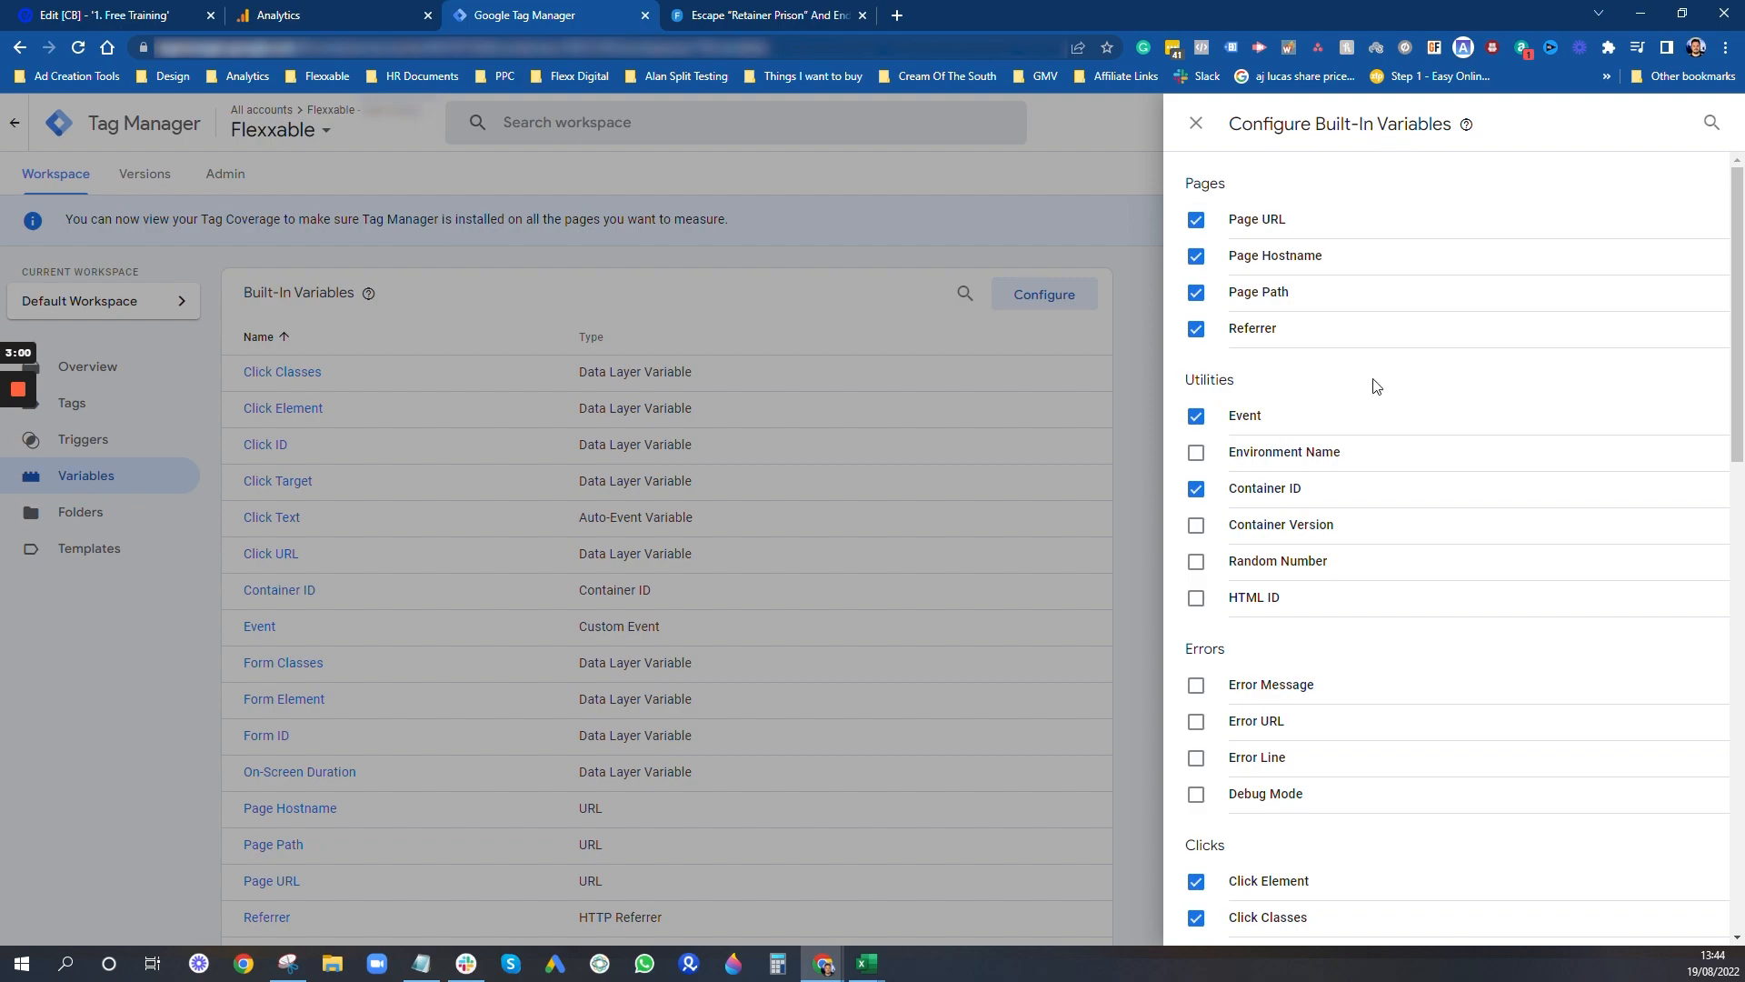
scroll(1353, 437, "down", 4)
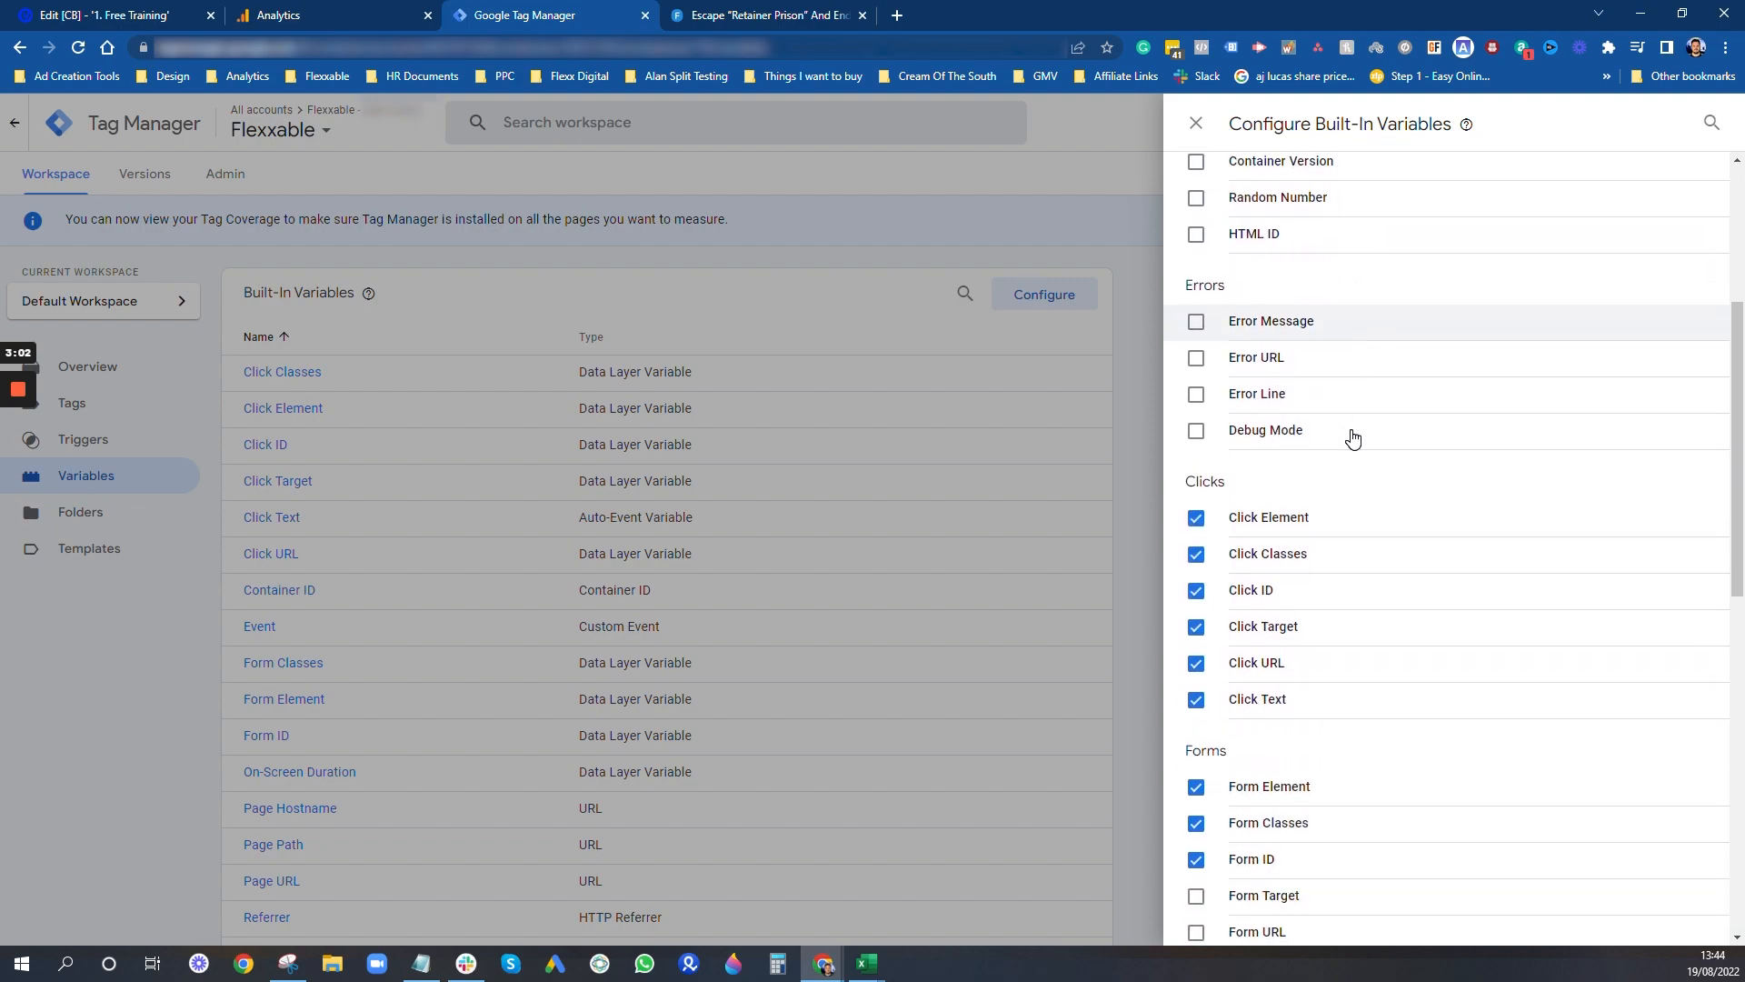
scroll(1353, 436, "down", 2)
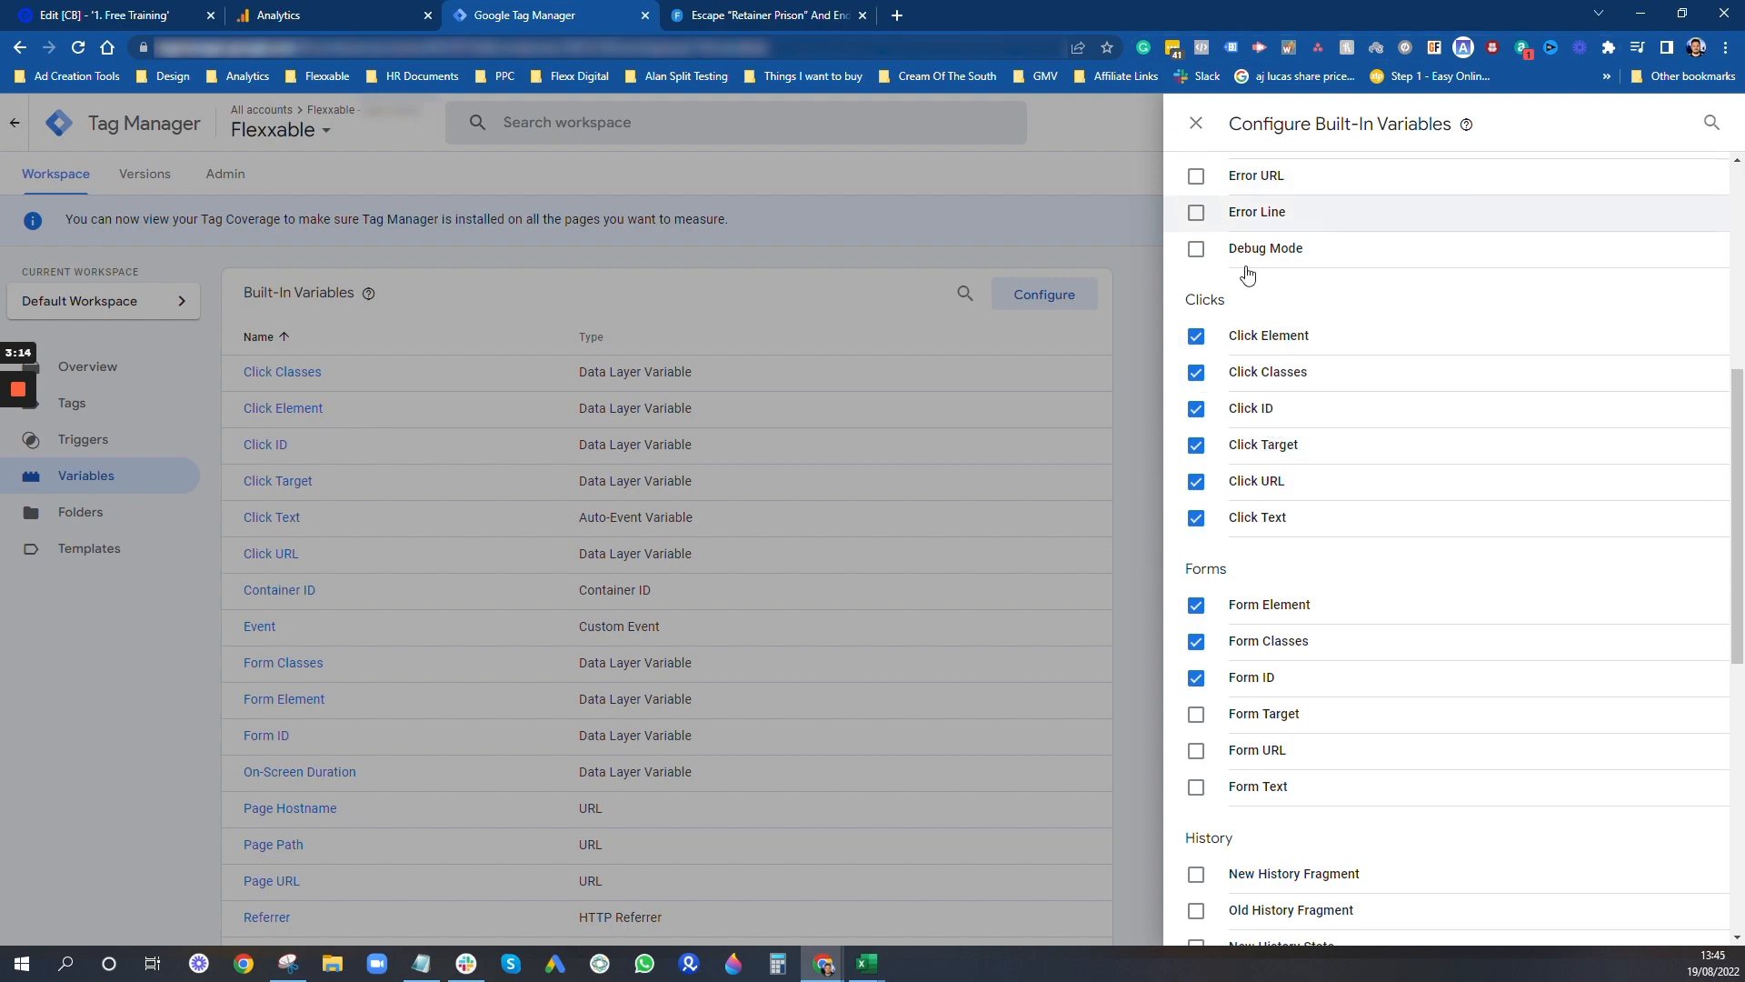
left_click(1088, 195)
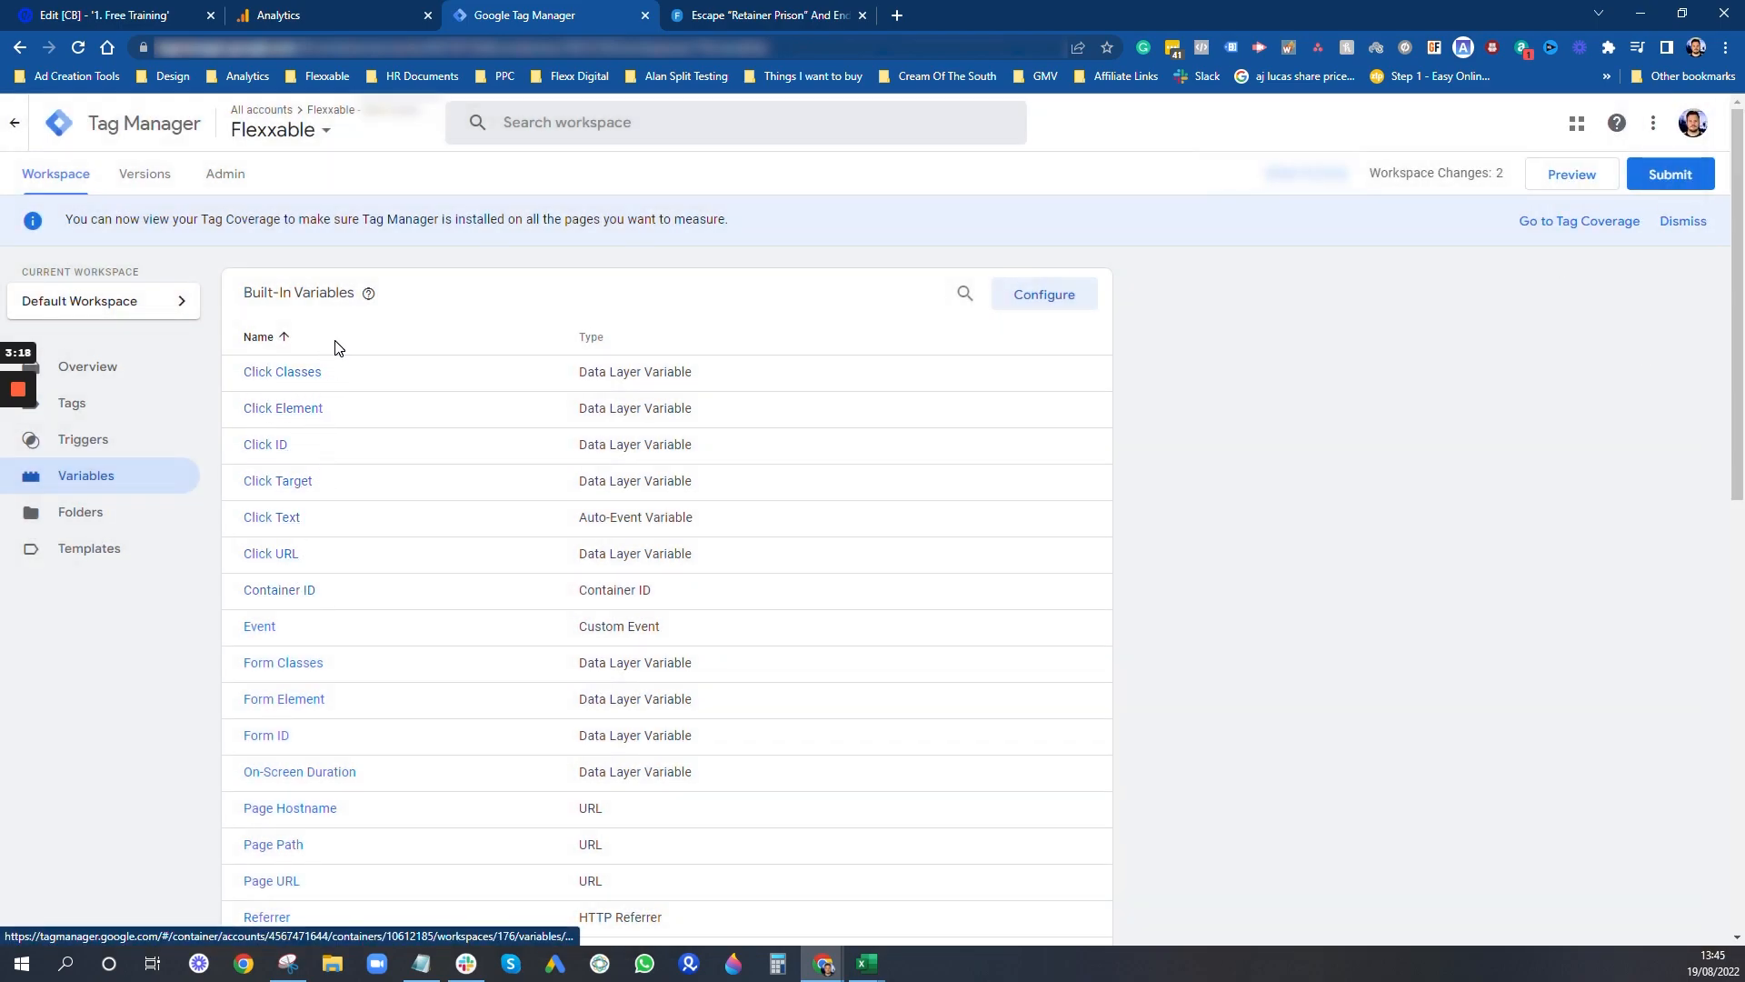
- Create a new trigger in the workspace and name it "1. All Clicks"
left_click(91, 445)
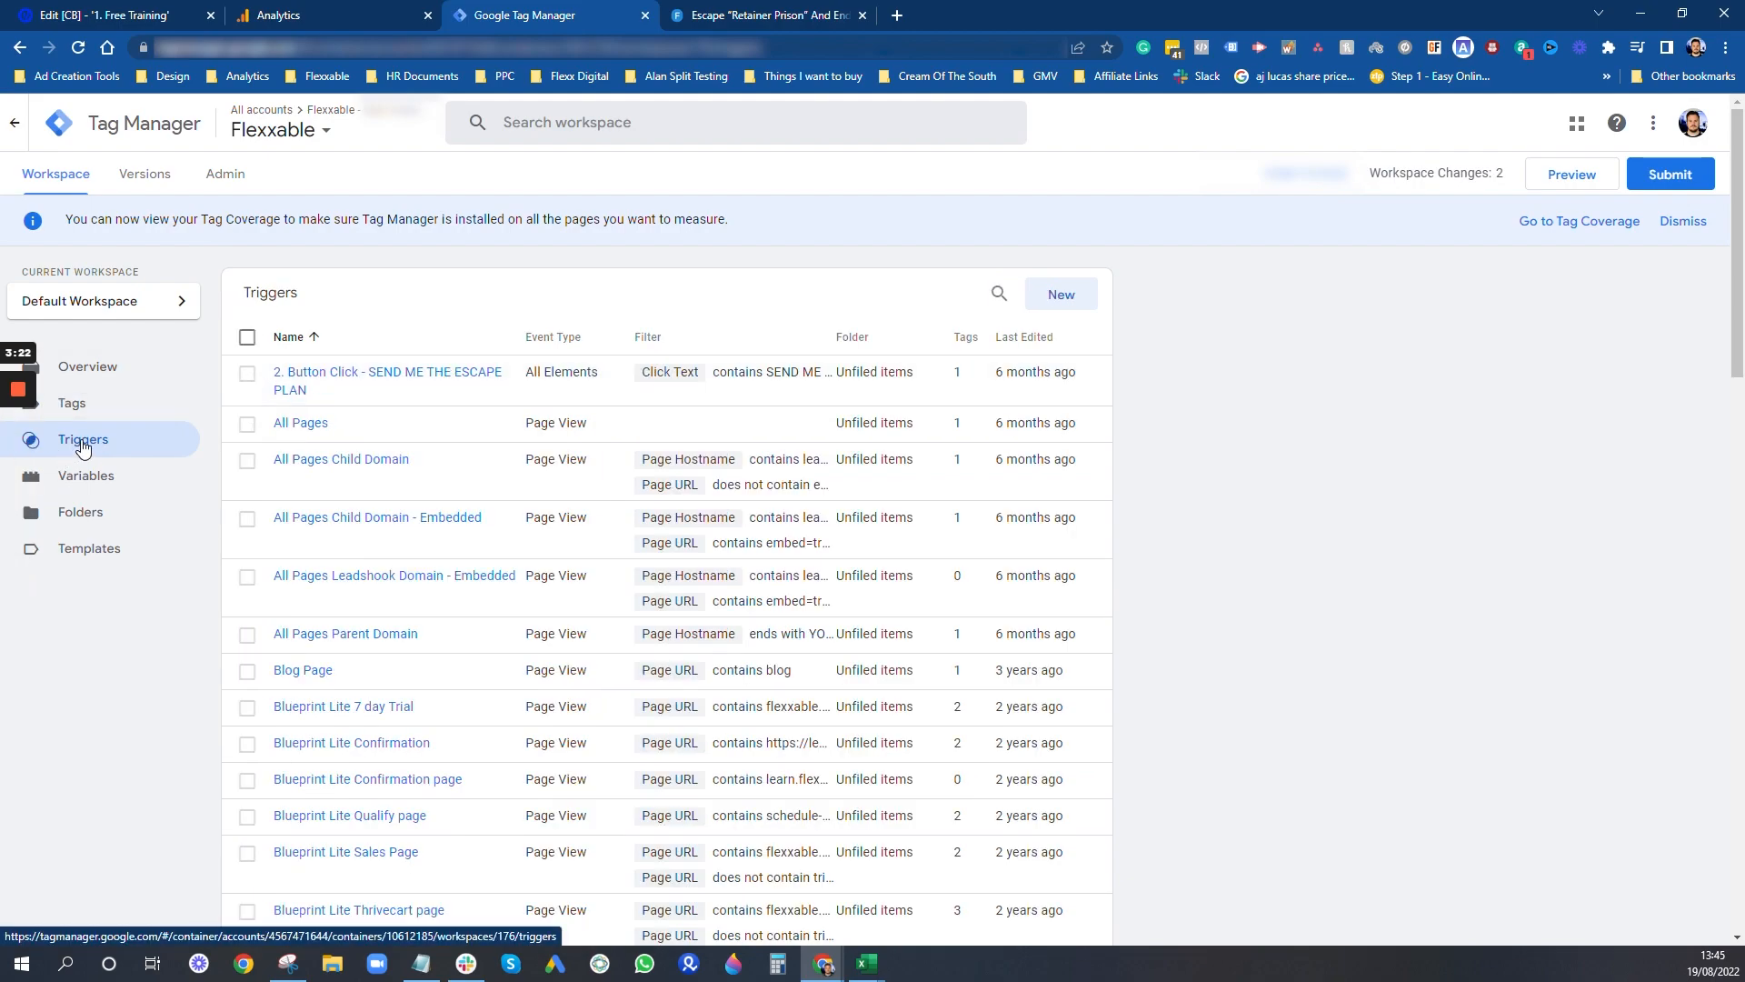
left_click(1059, 307)
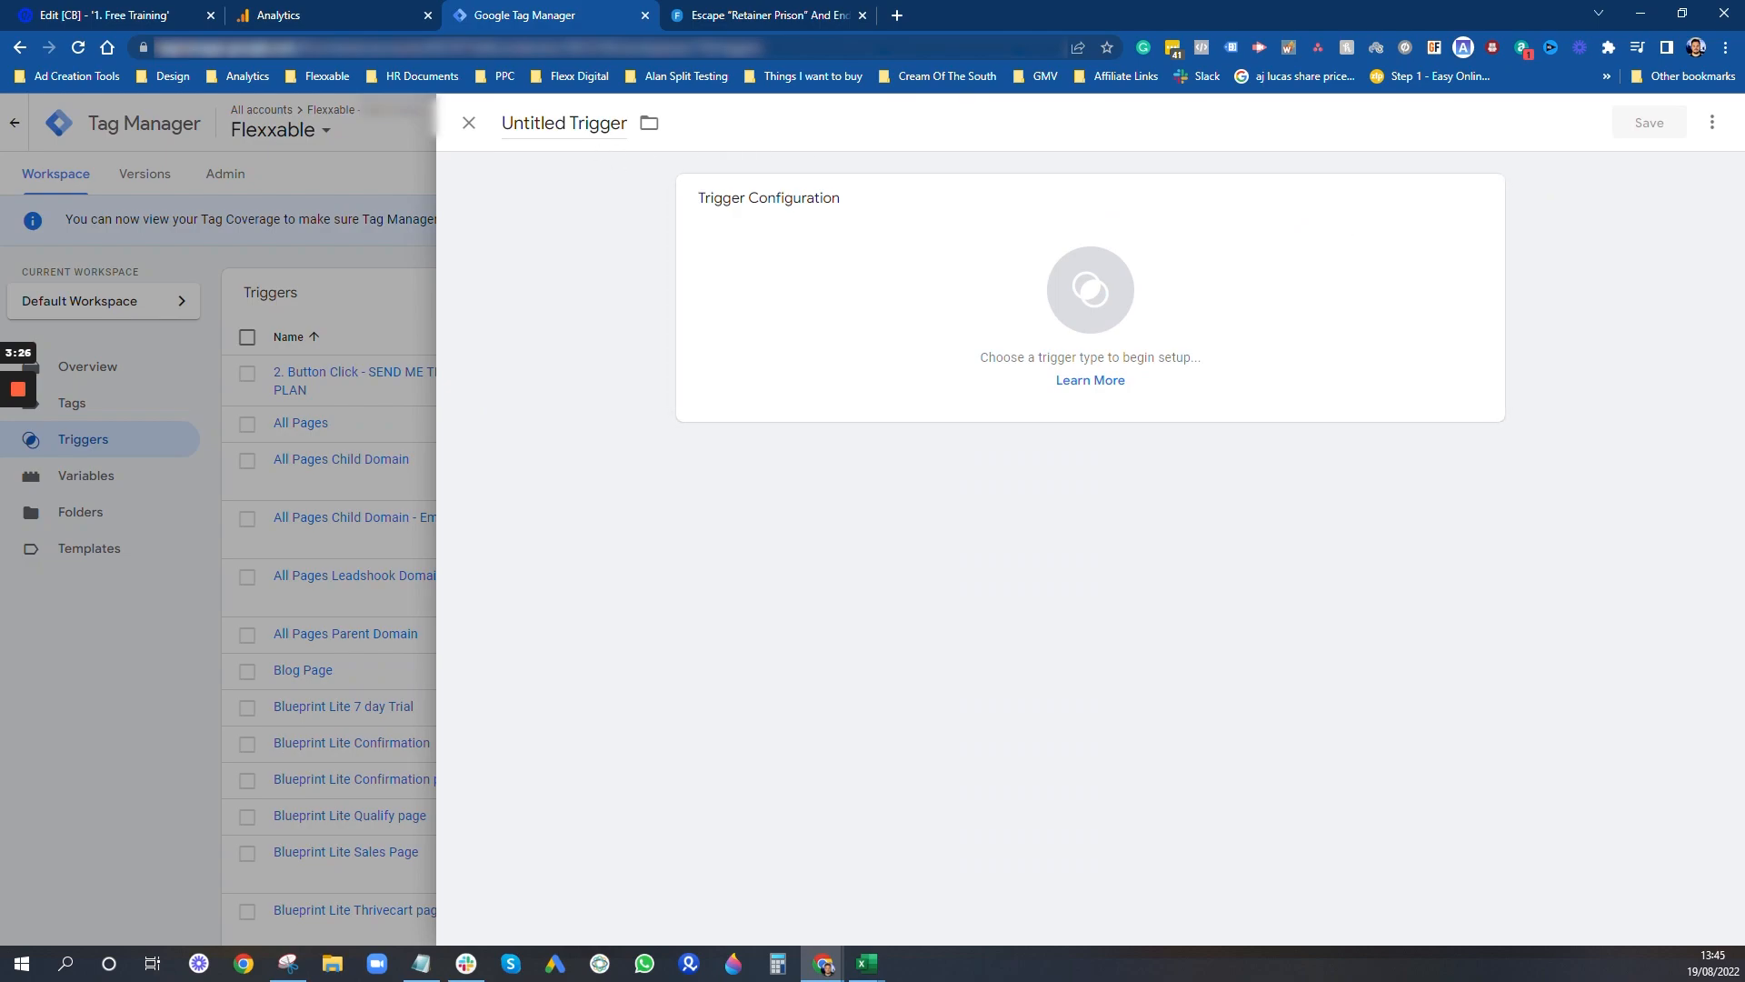
left_click(585, 123)
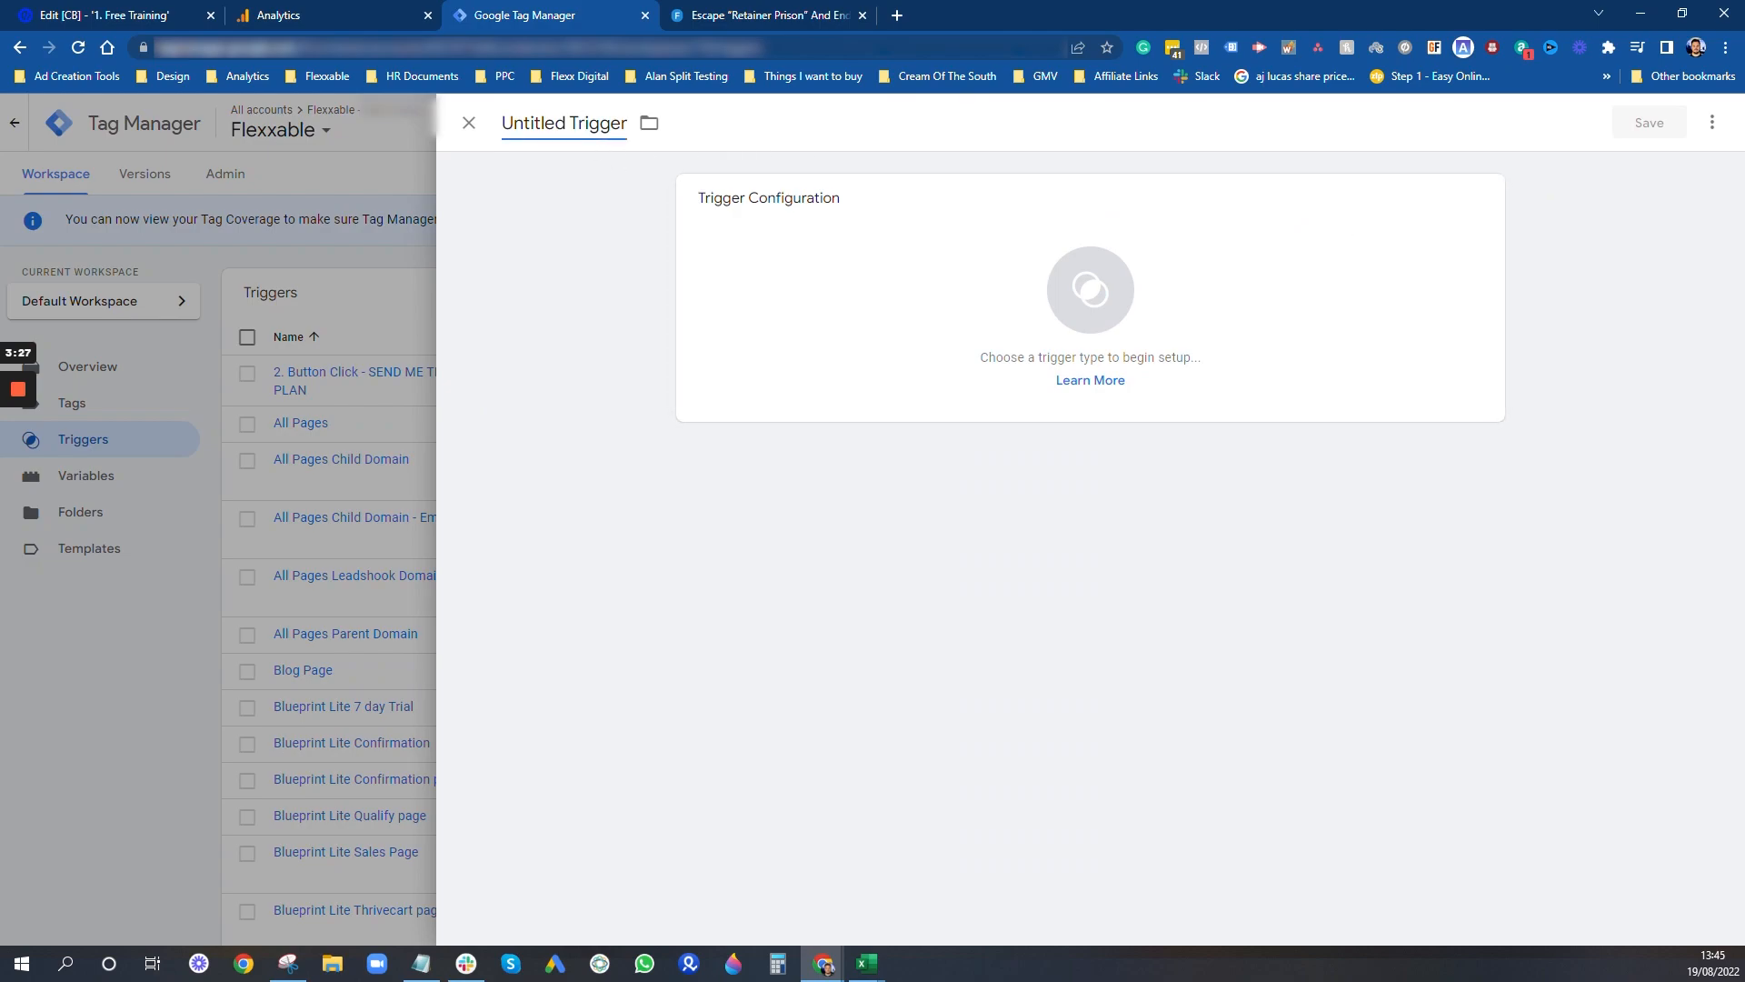
triple_click(574, 123)
type("All Clicks")
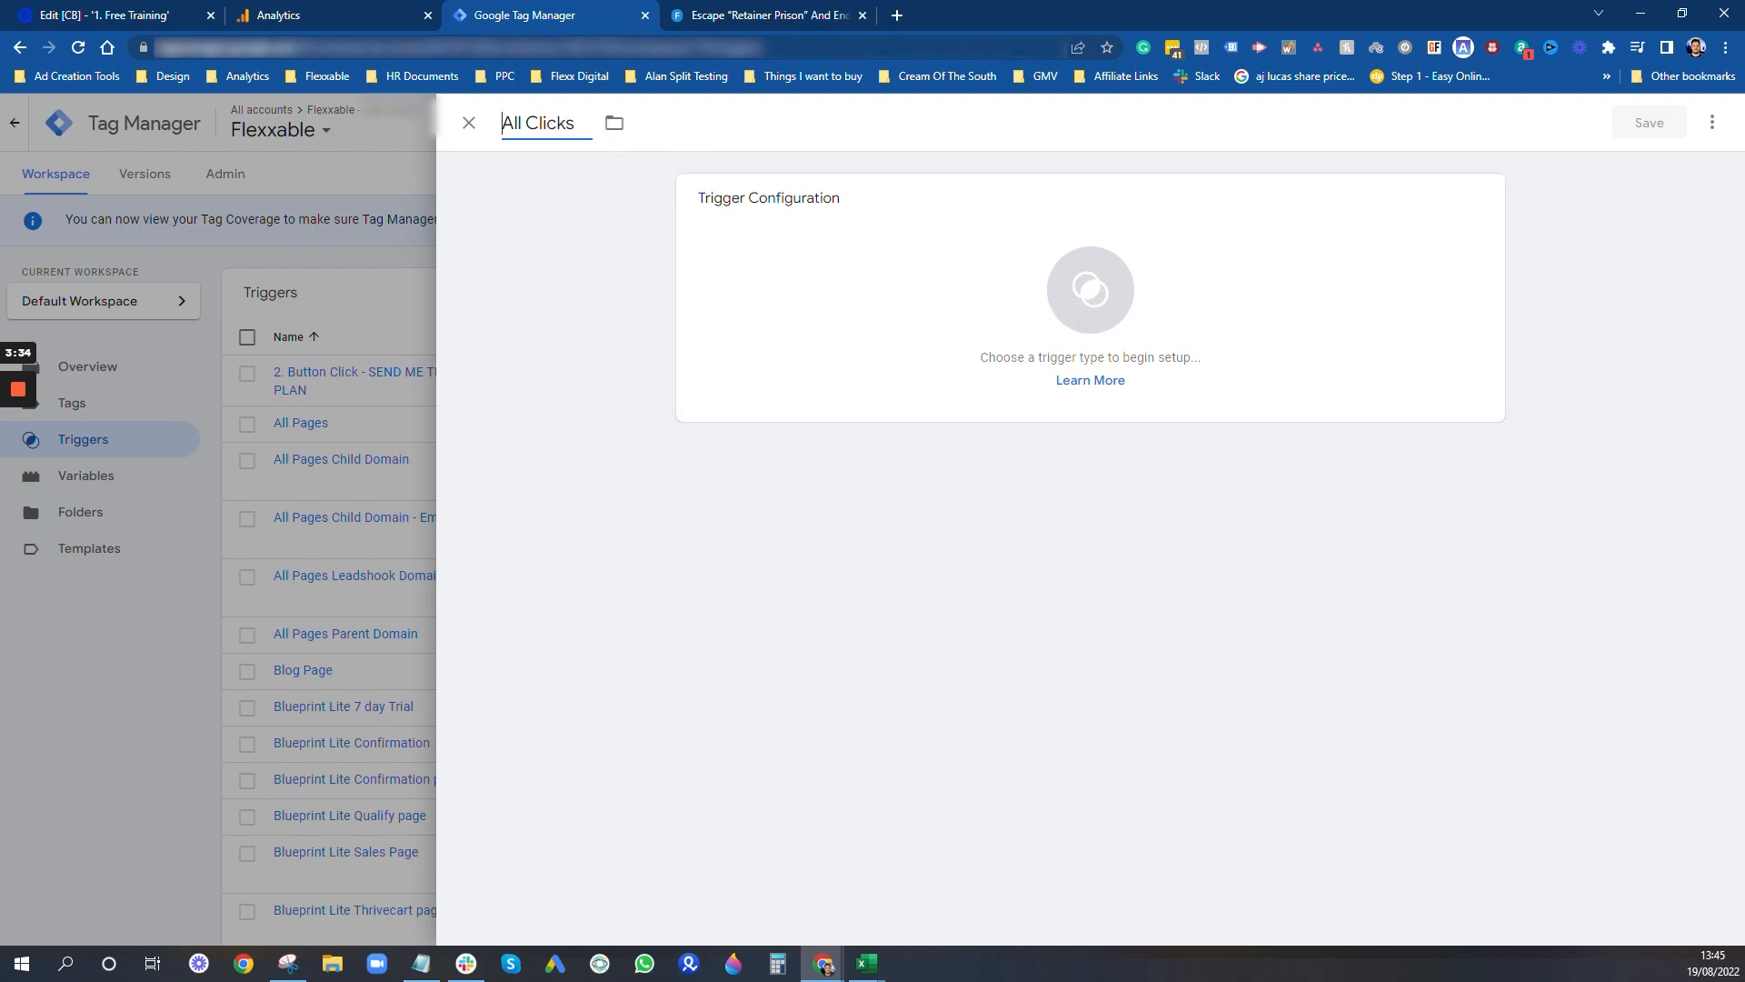
key("Home")
type("1.")
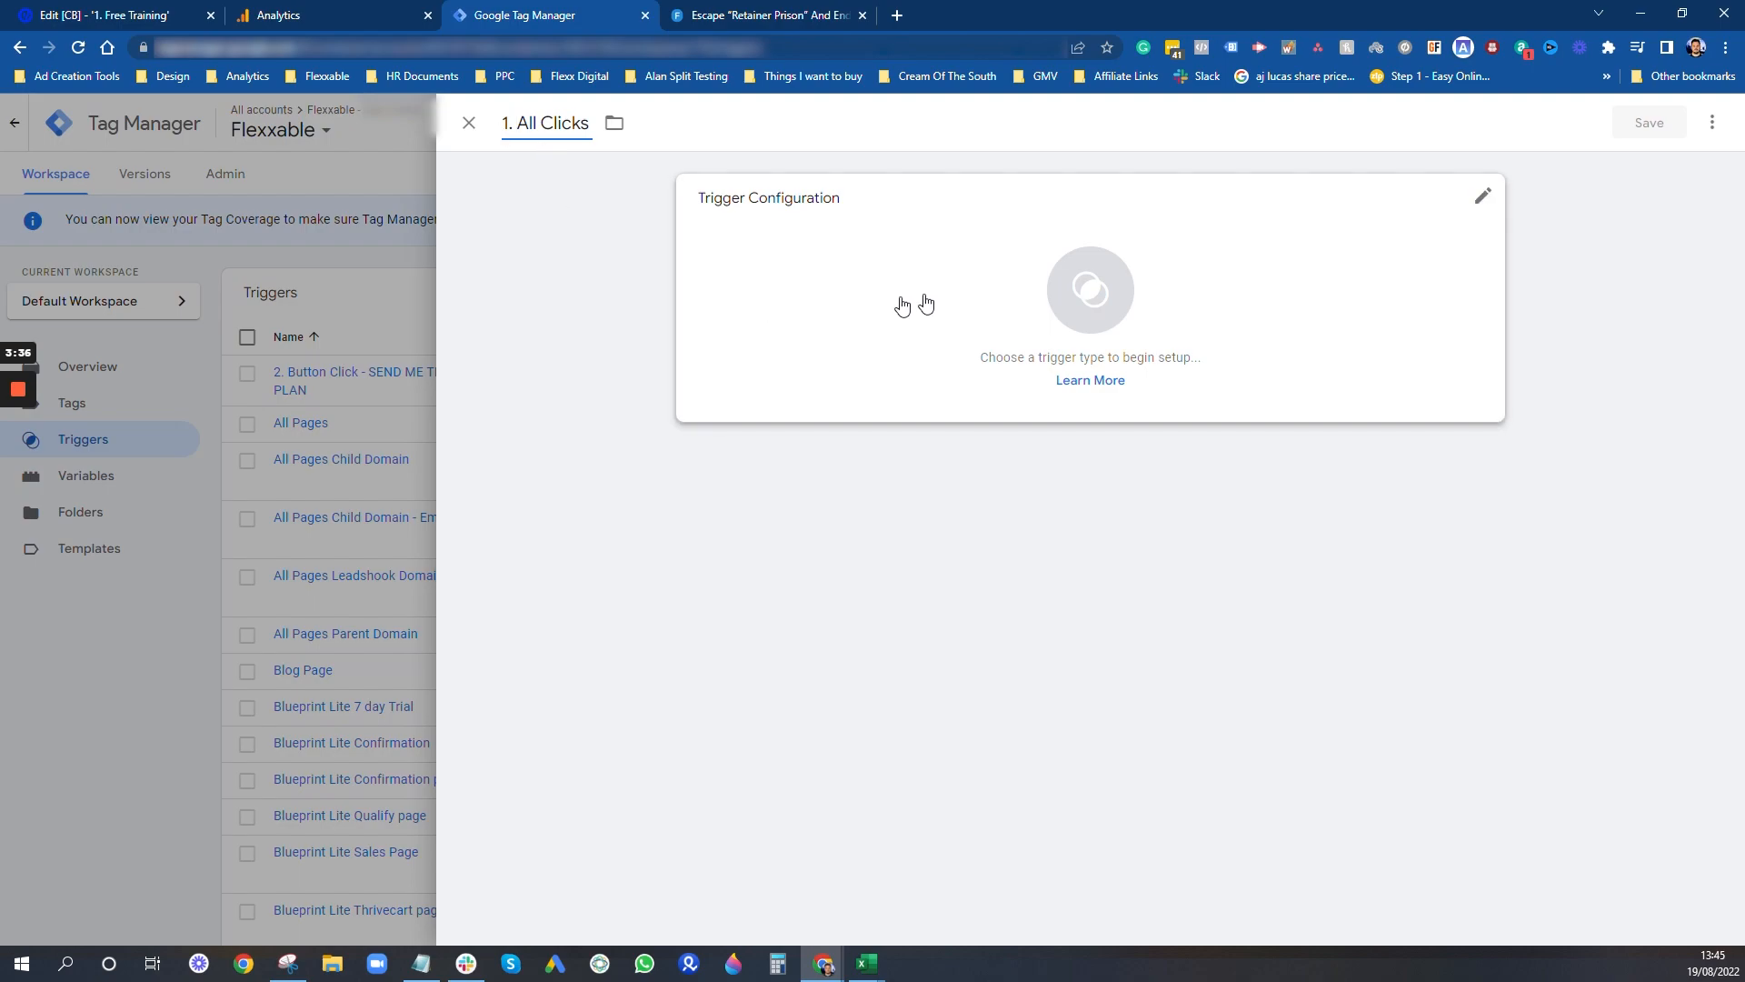
- Set the trigger type to Click - All Elements, firing on All Clicks, and save the trigger
left_click(928, 300)
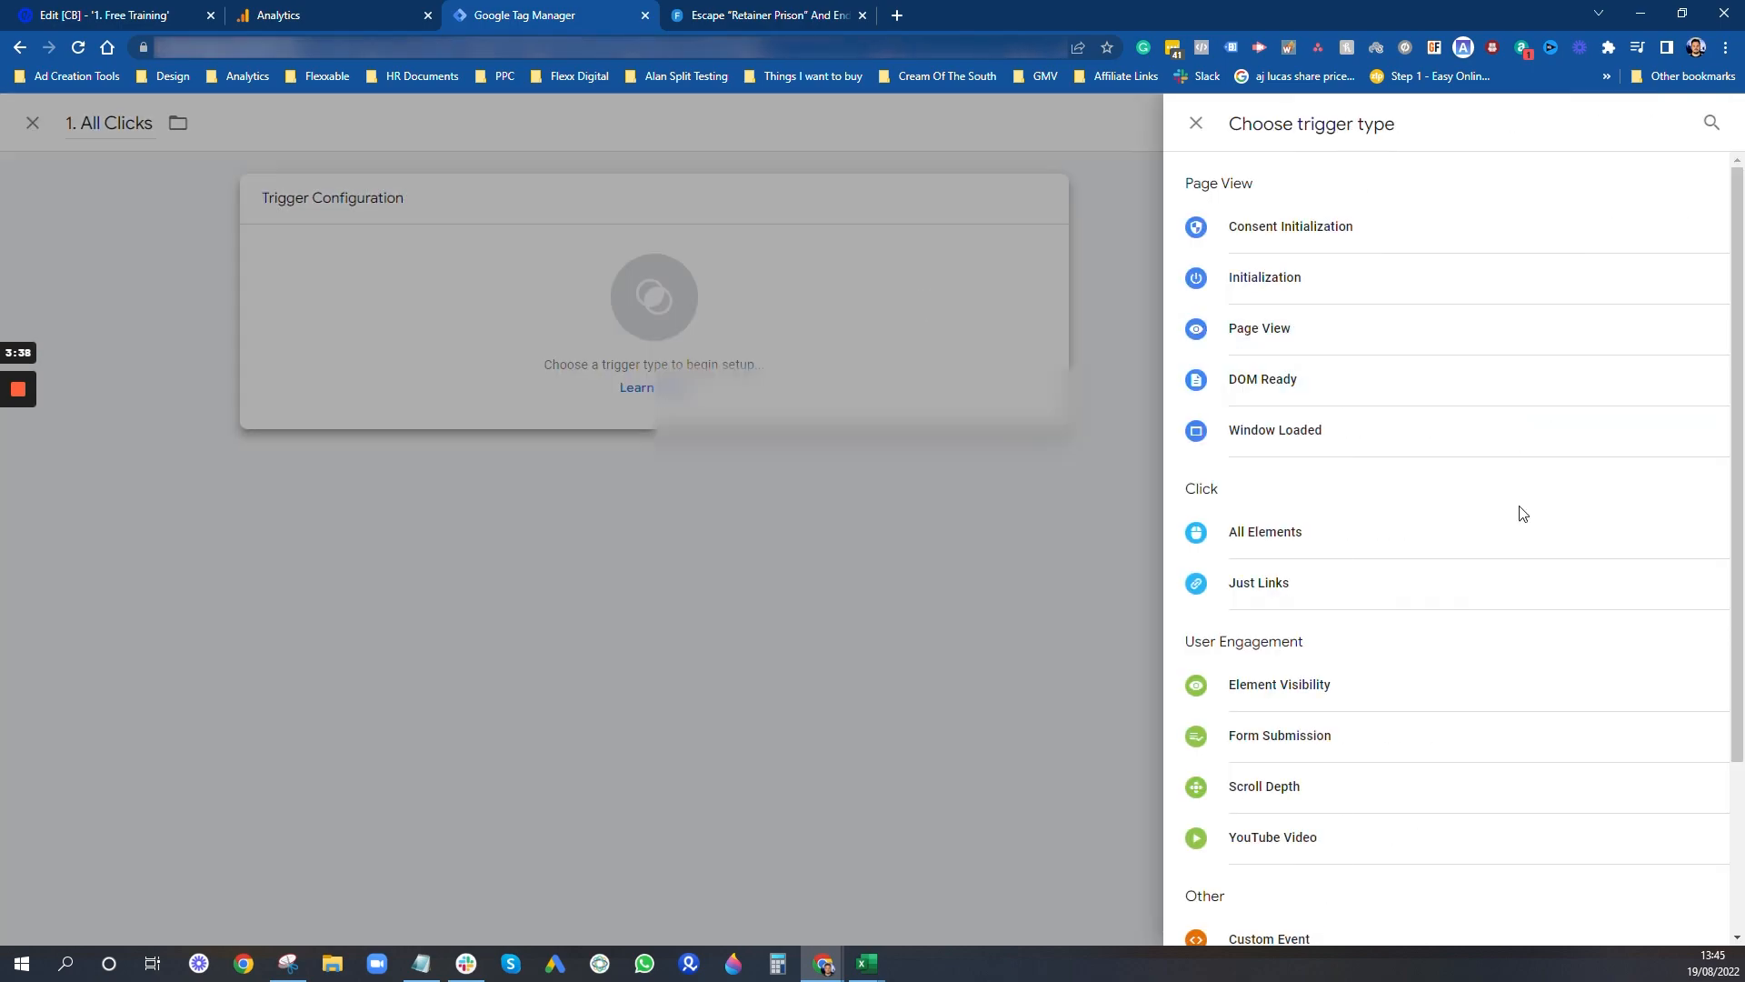
left_click(1293, 549)
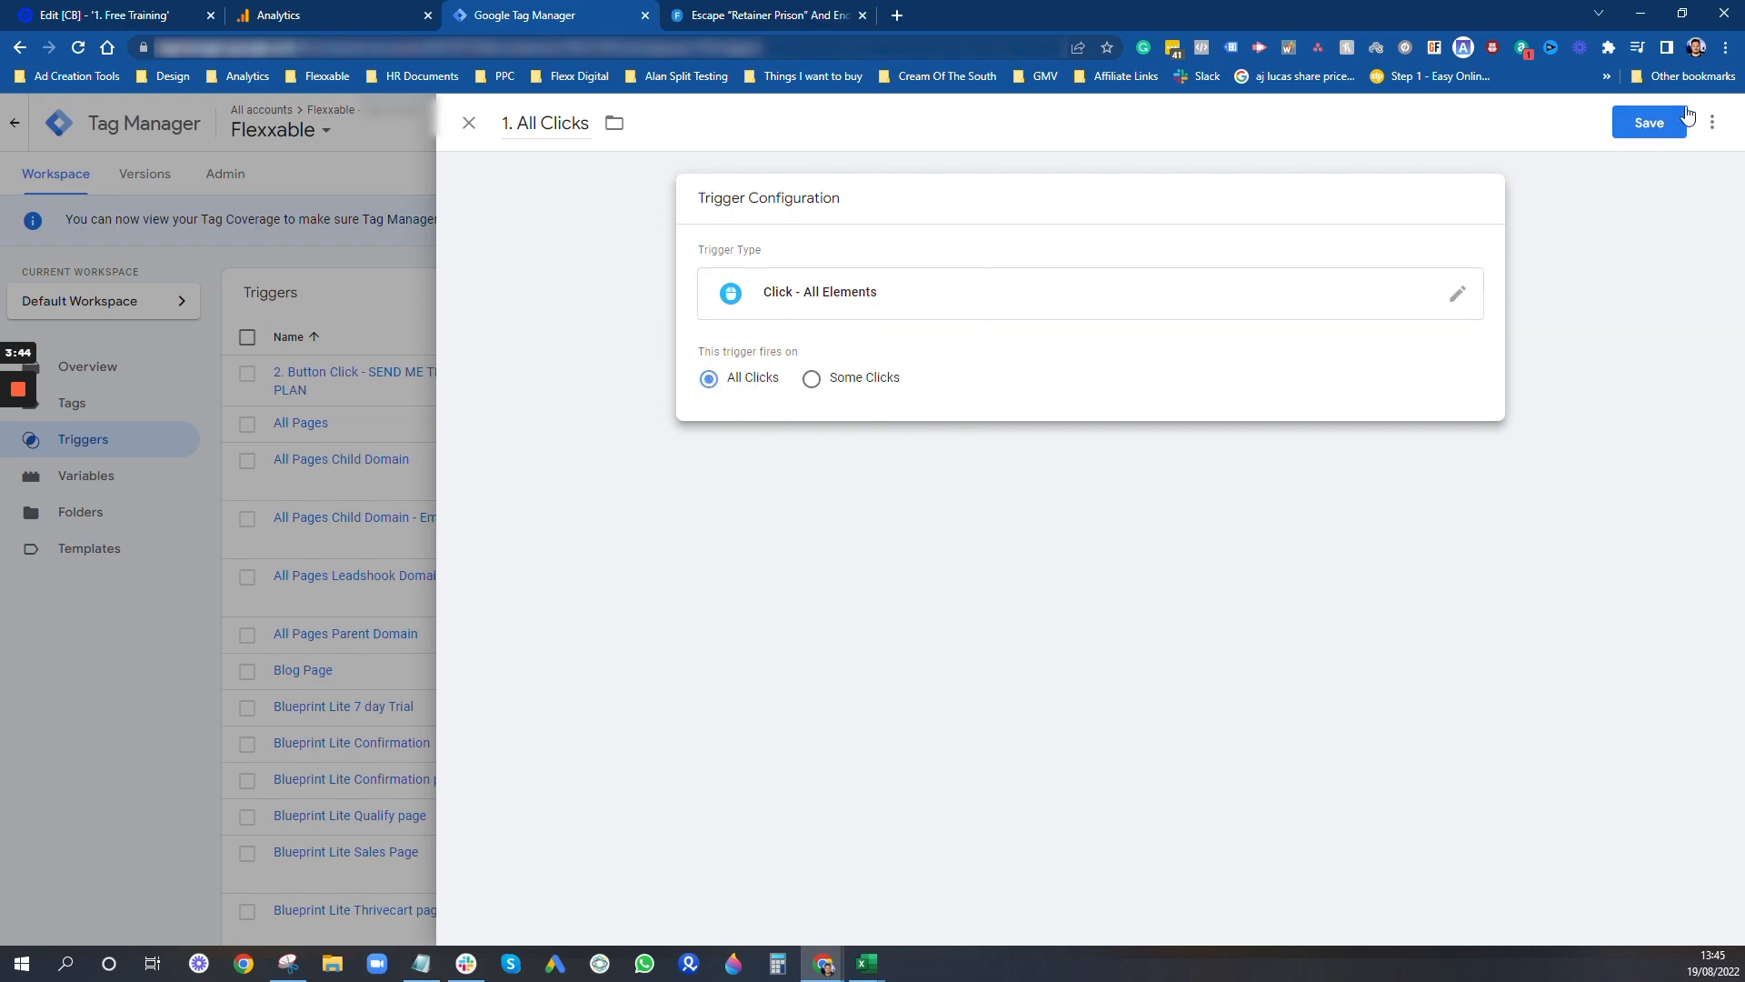
left_click(1653, 127)
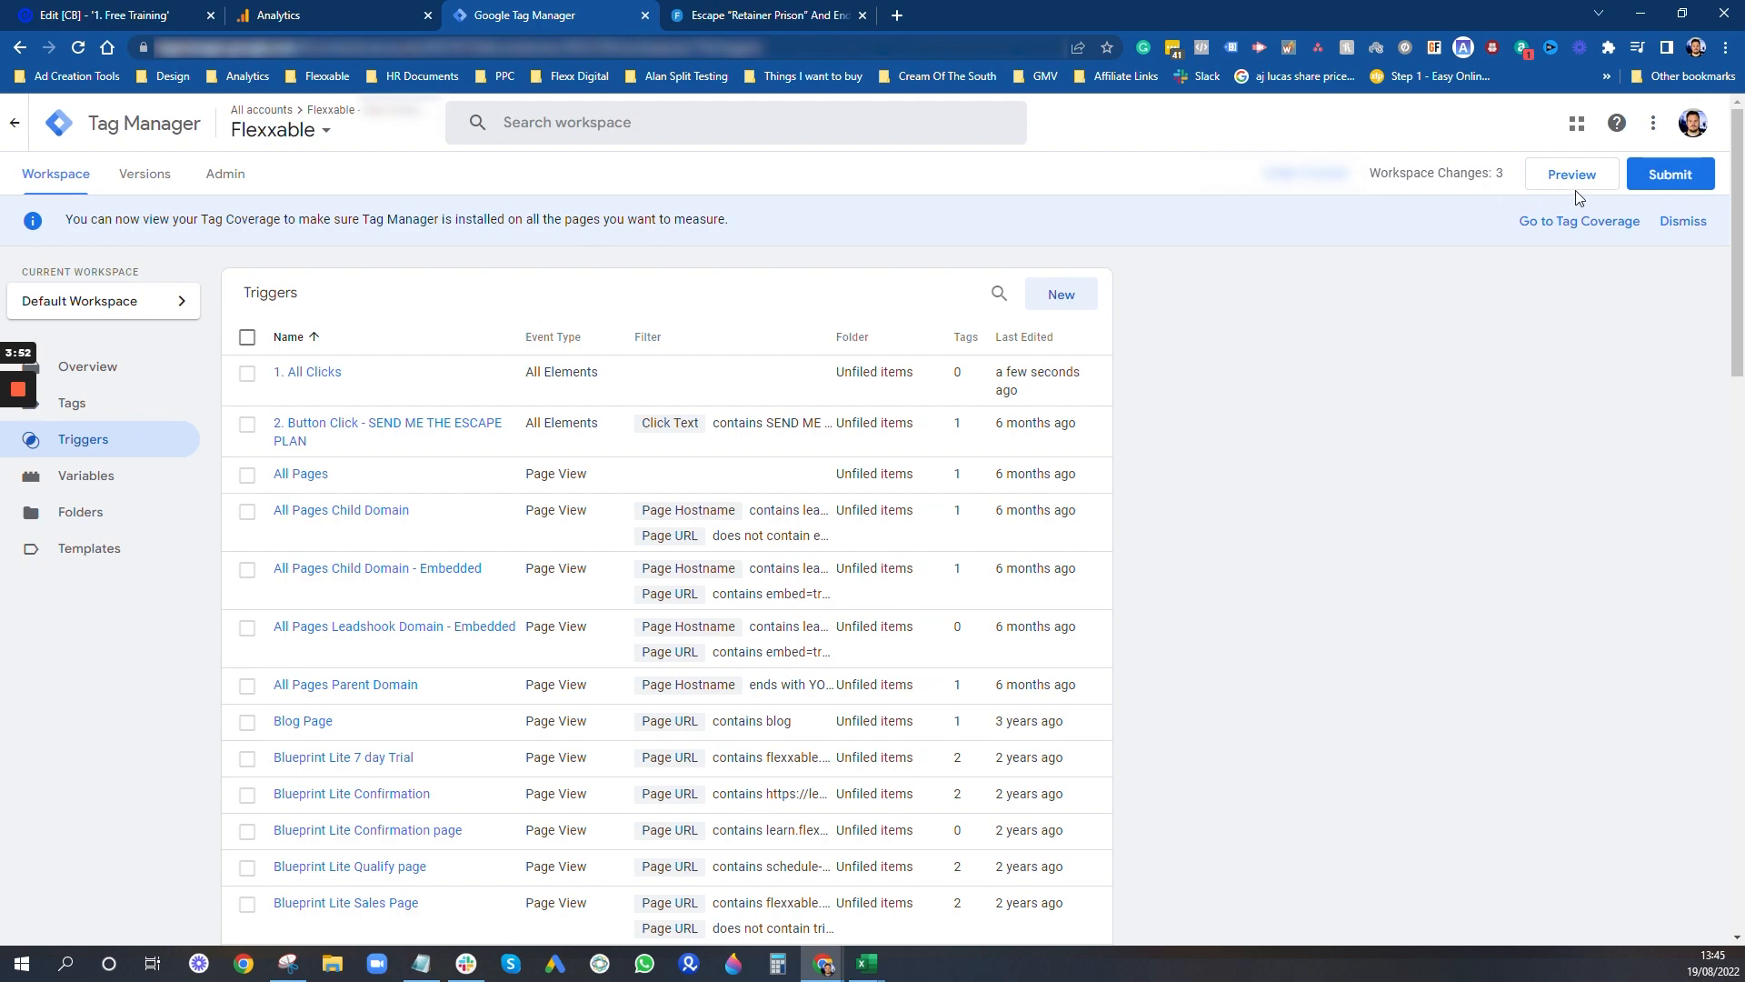
- Publish the workspace changes to the Live environment without a version name or description, and return to the workspace overview
left_click(1671, 178)
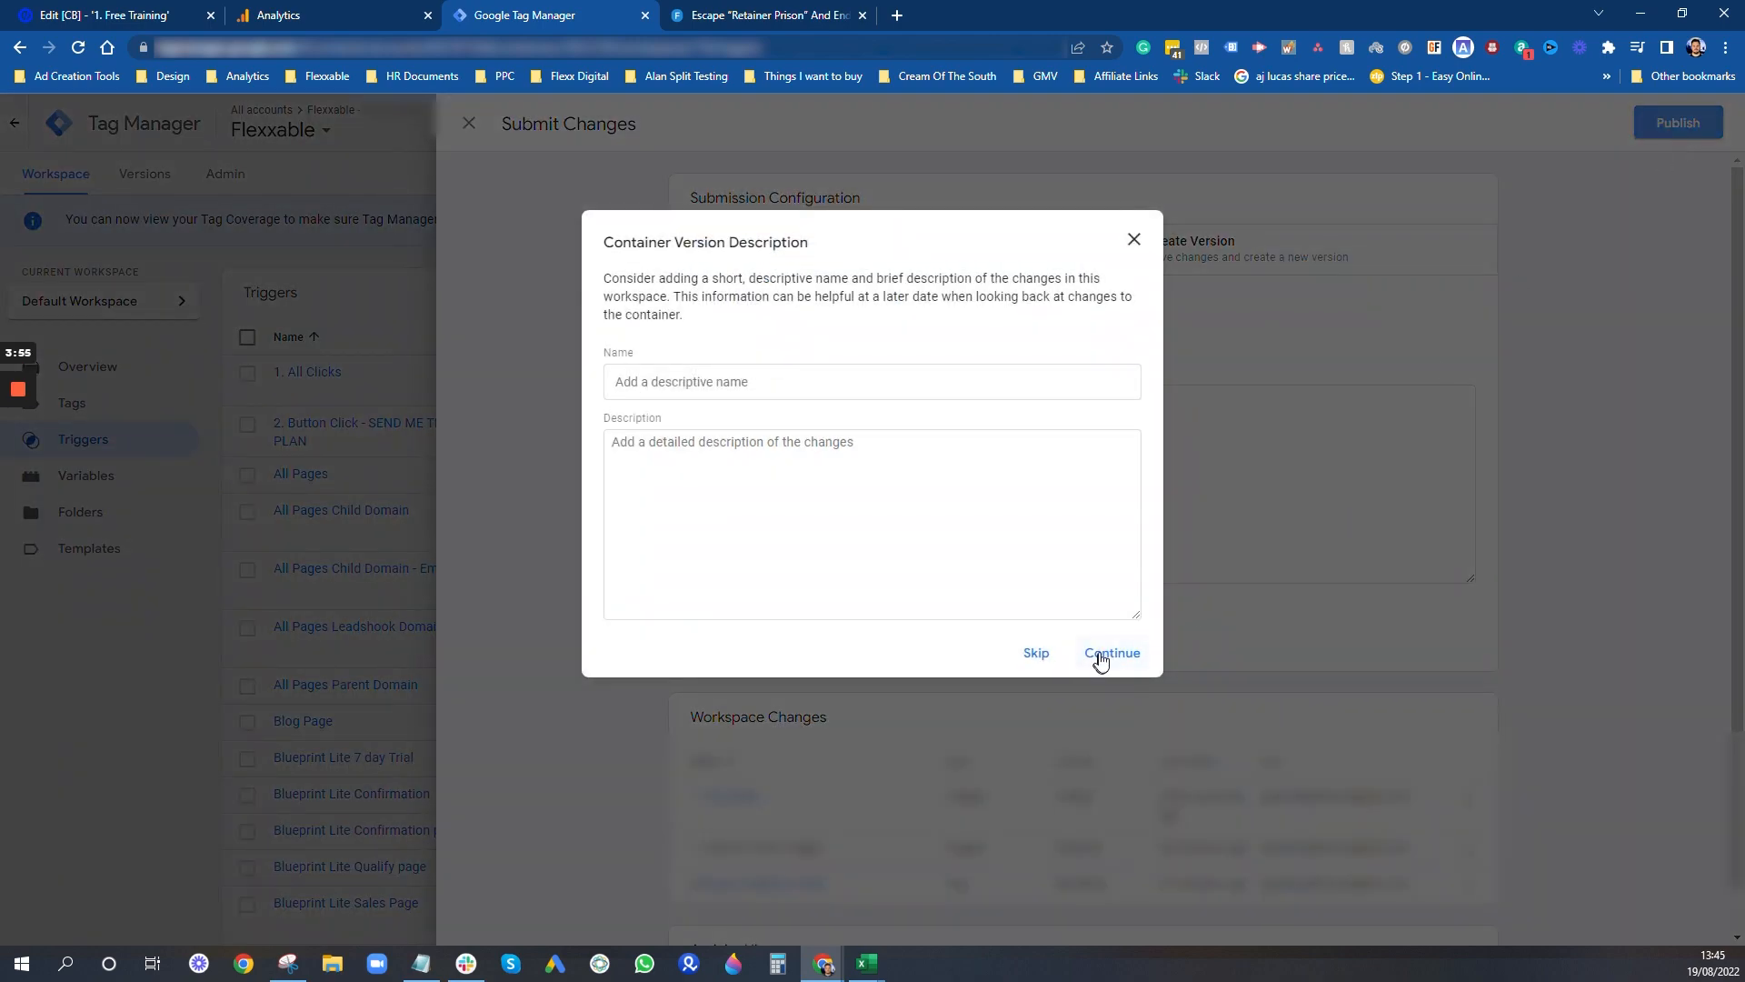
left_click(1102, 658)
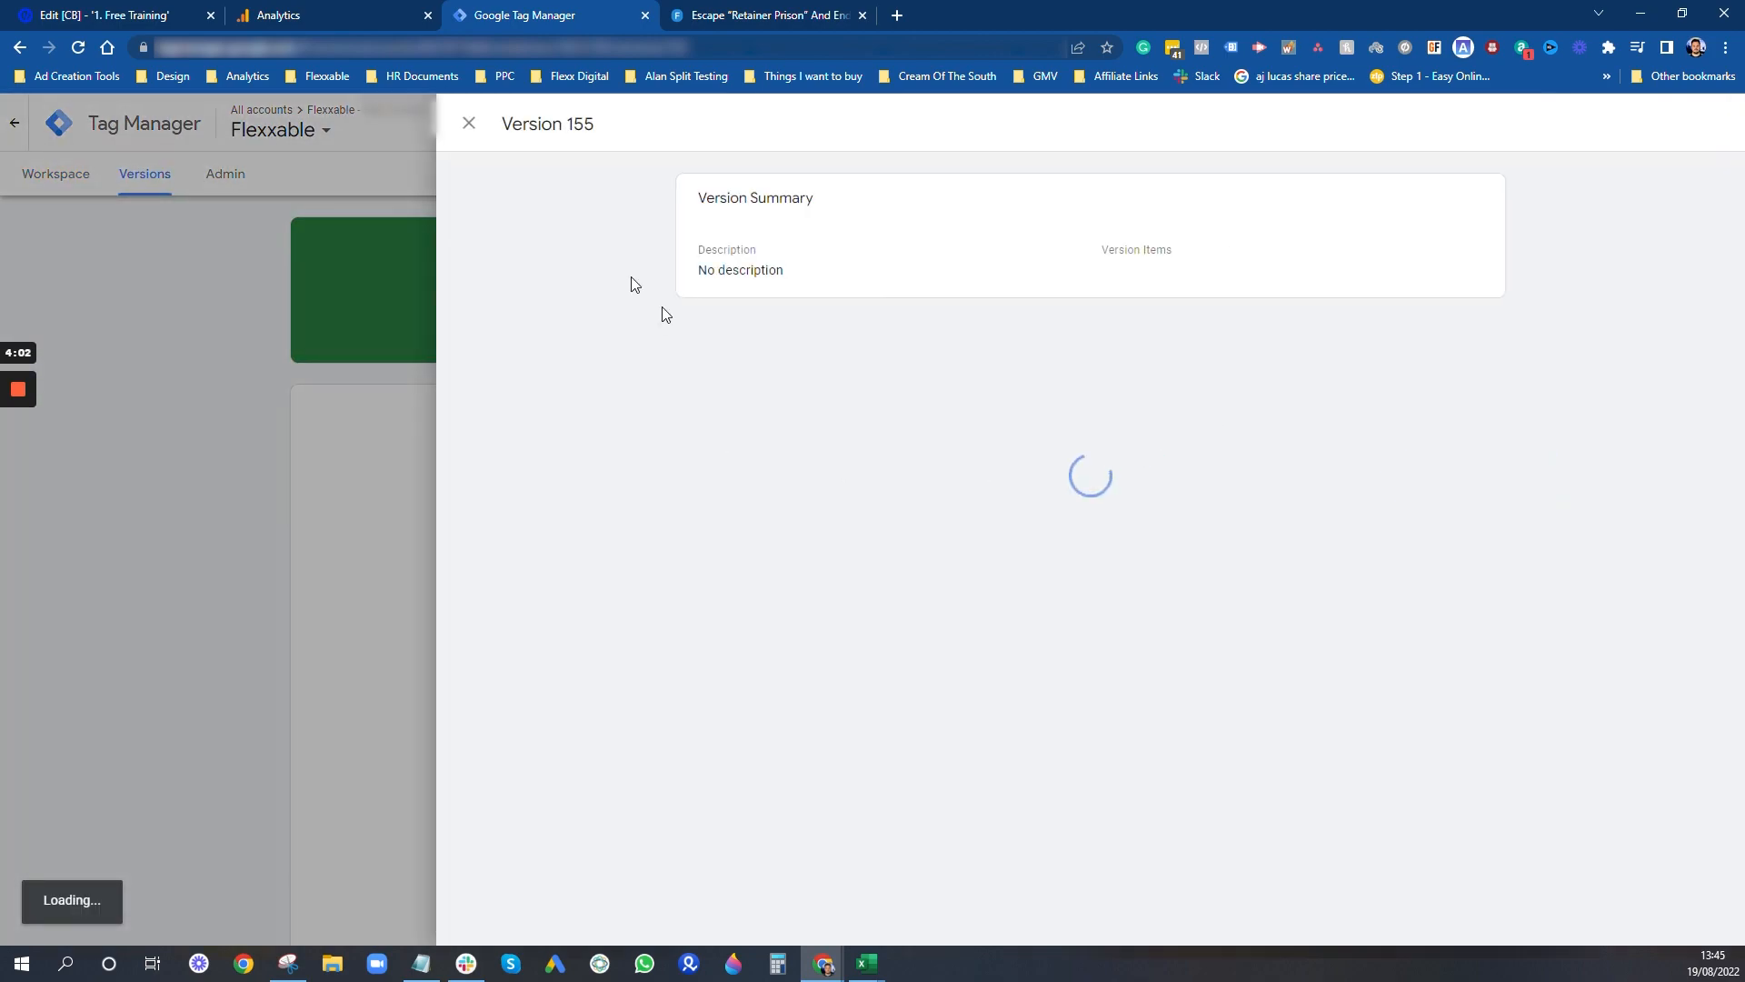
left_click(381, 156)
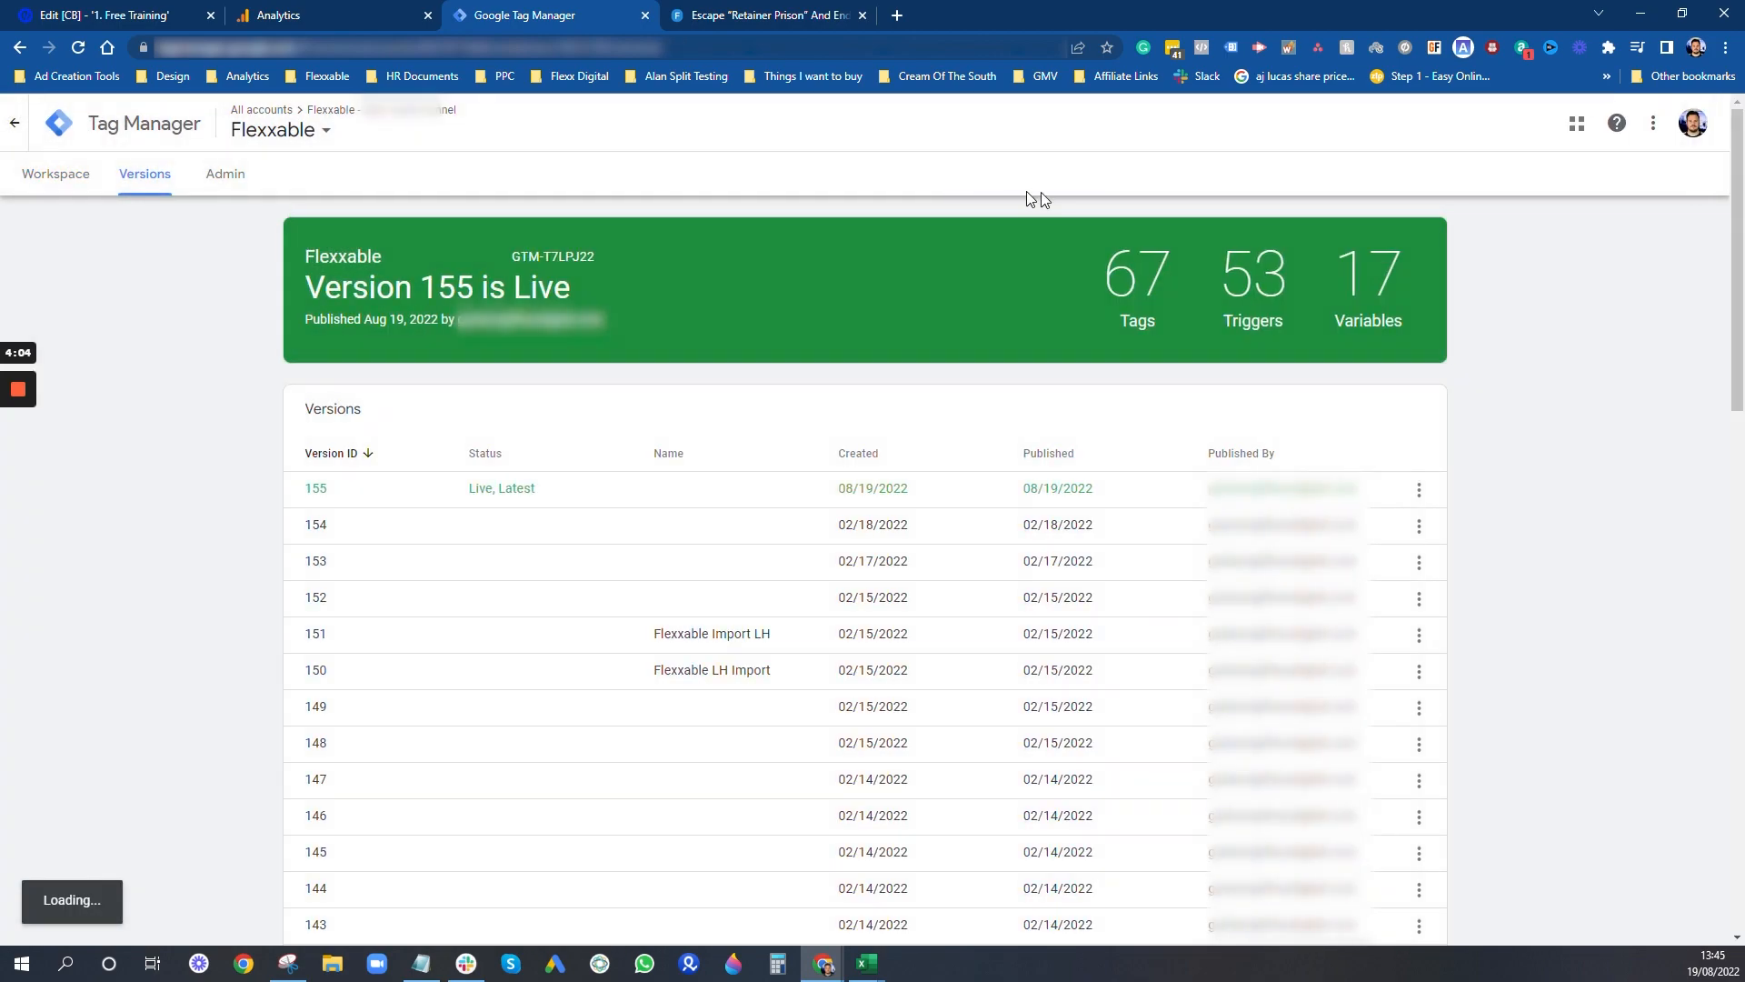
left_click(72, 179)
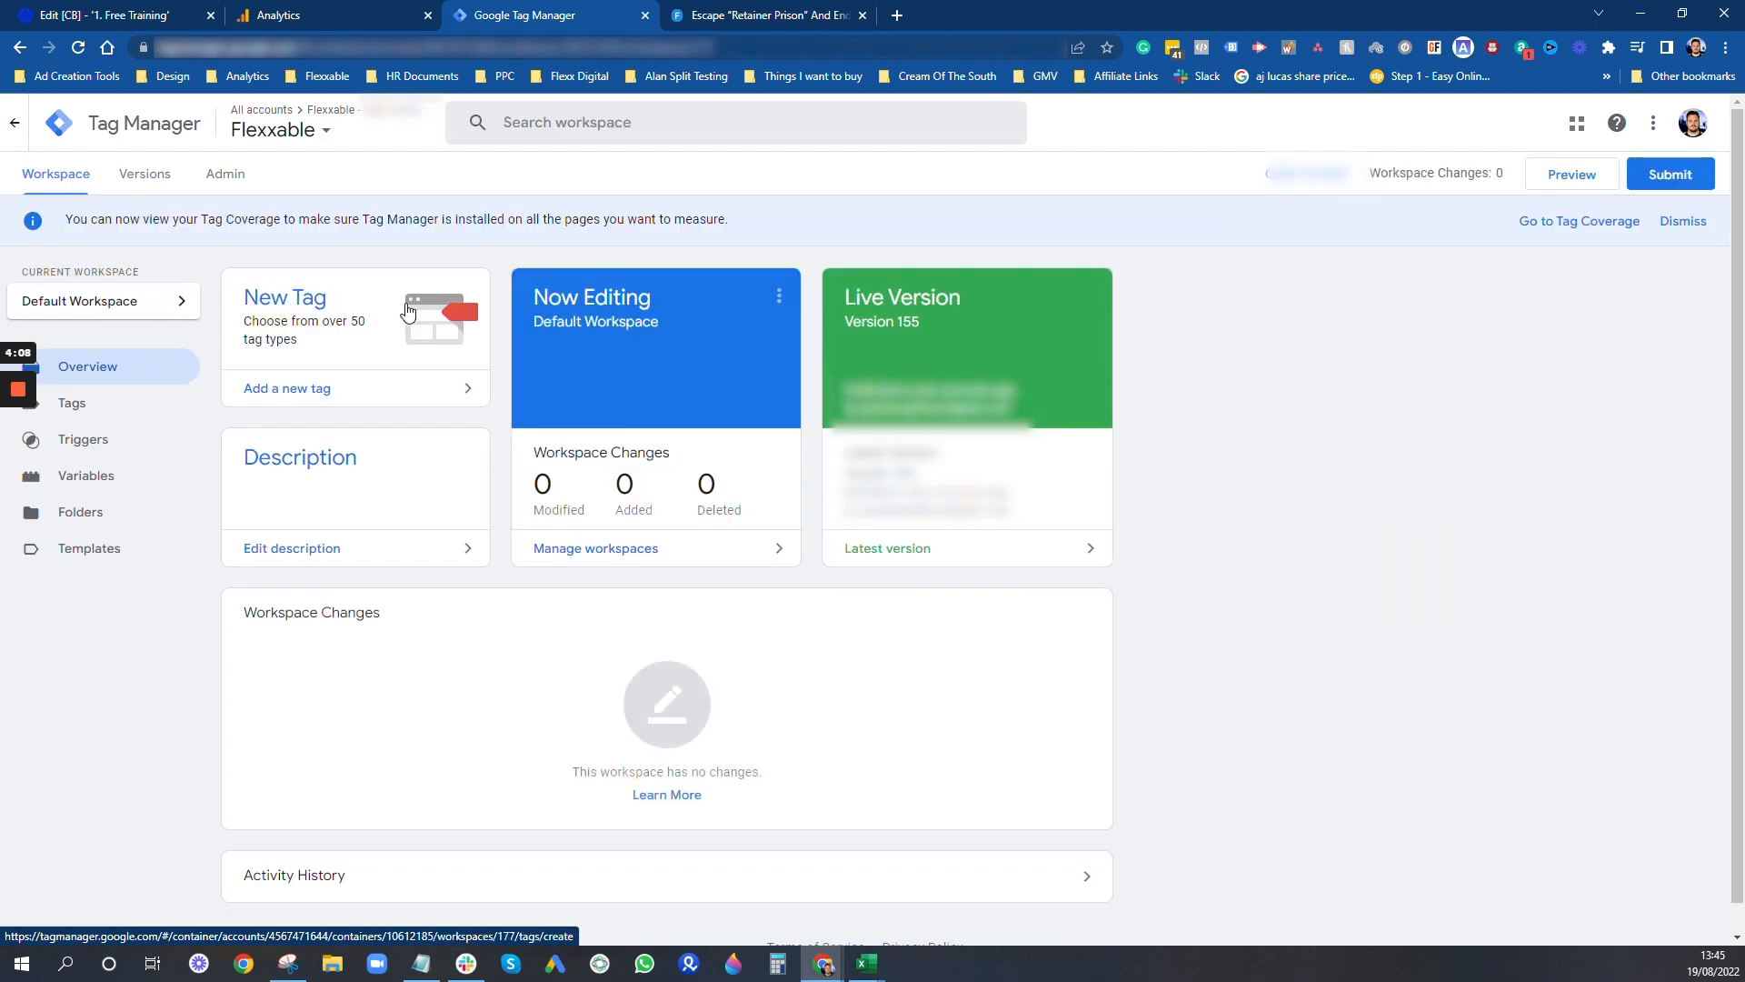
left_click(1567, 182)
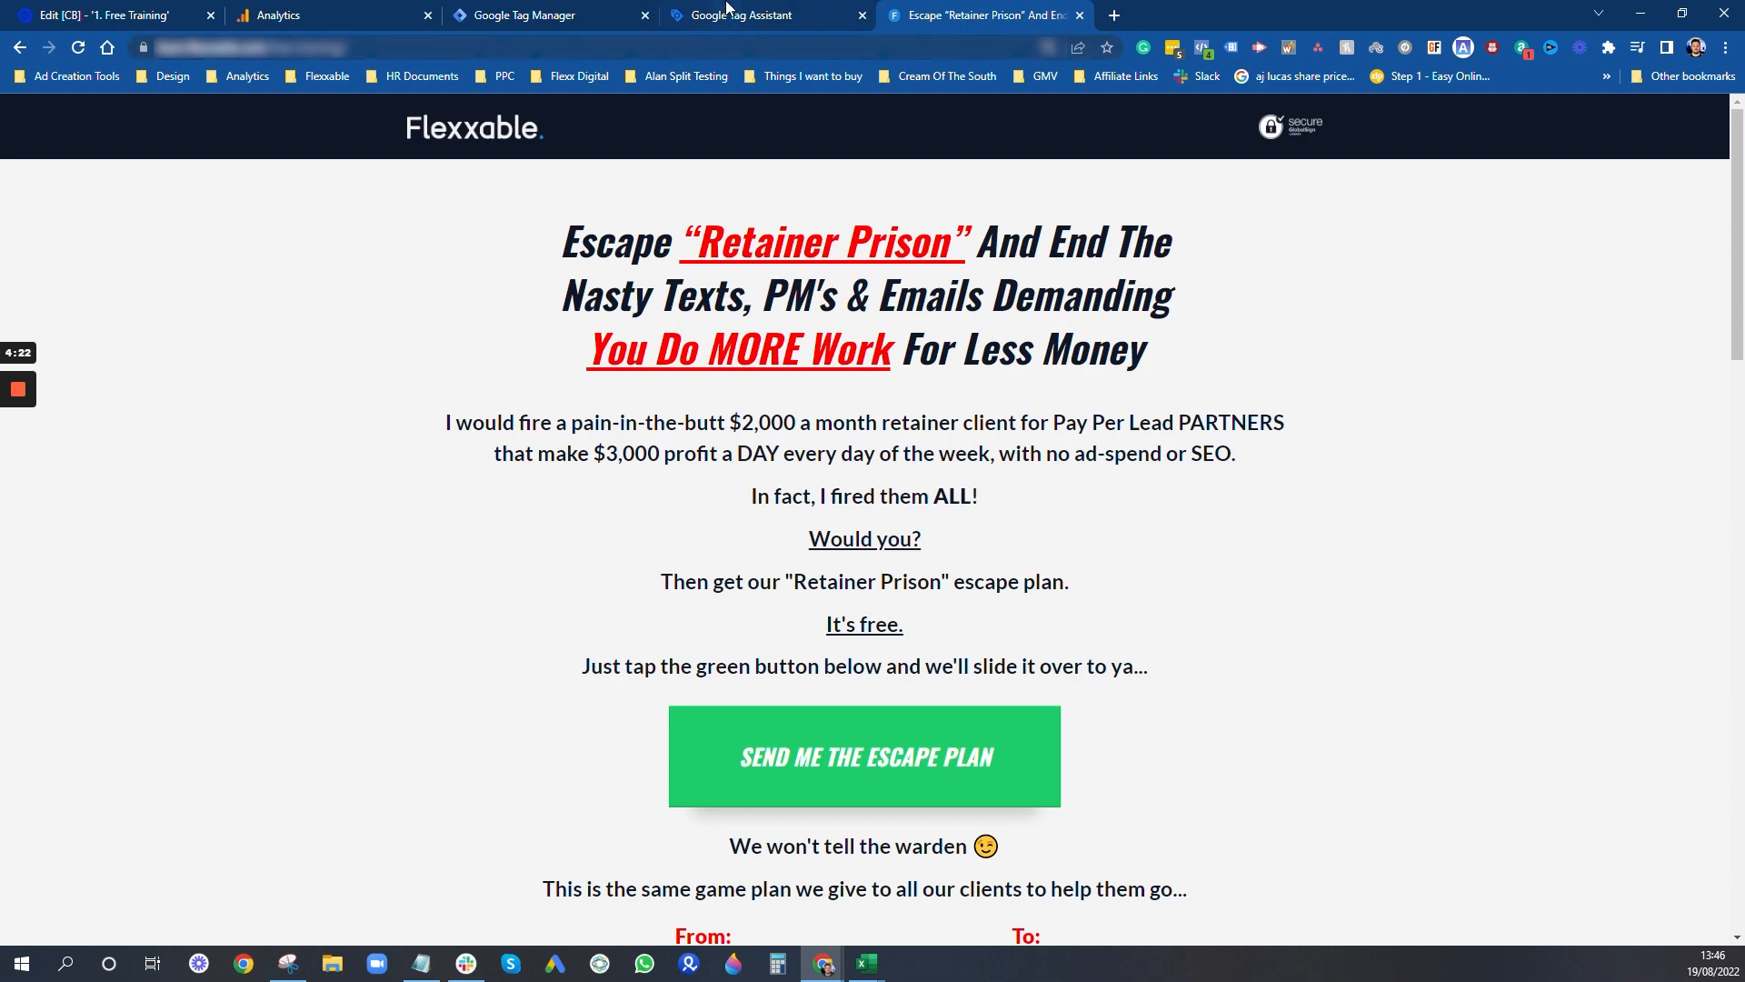
left_click(727, 7)
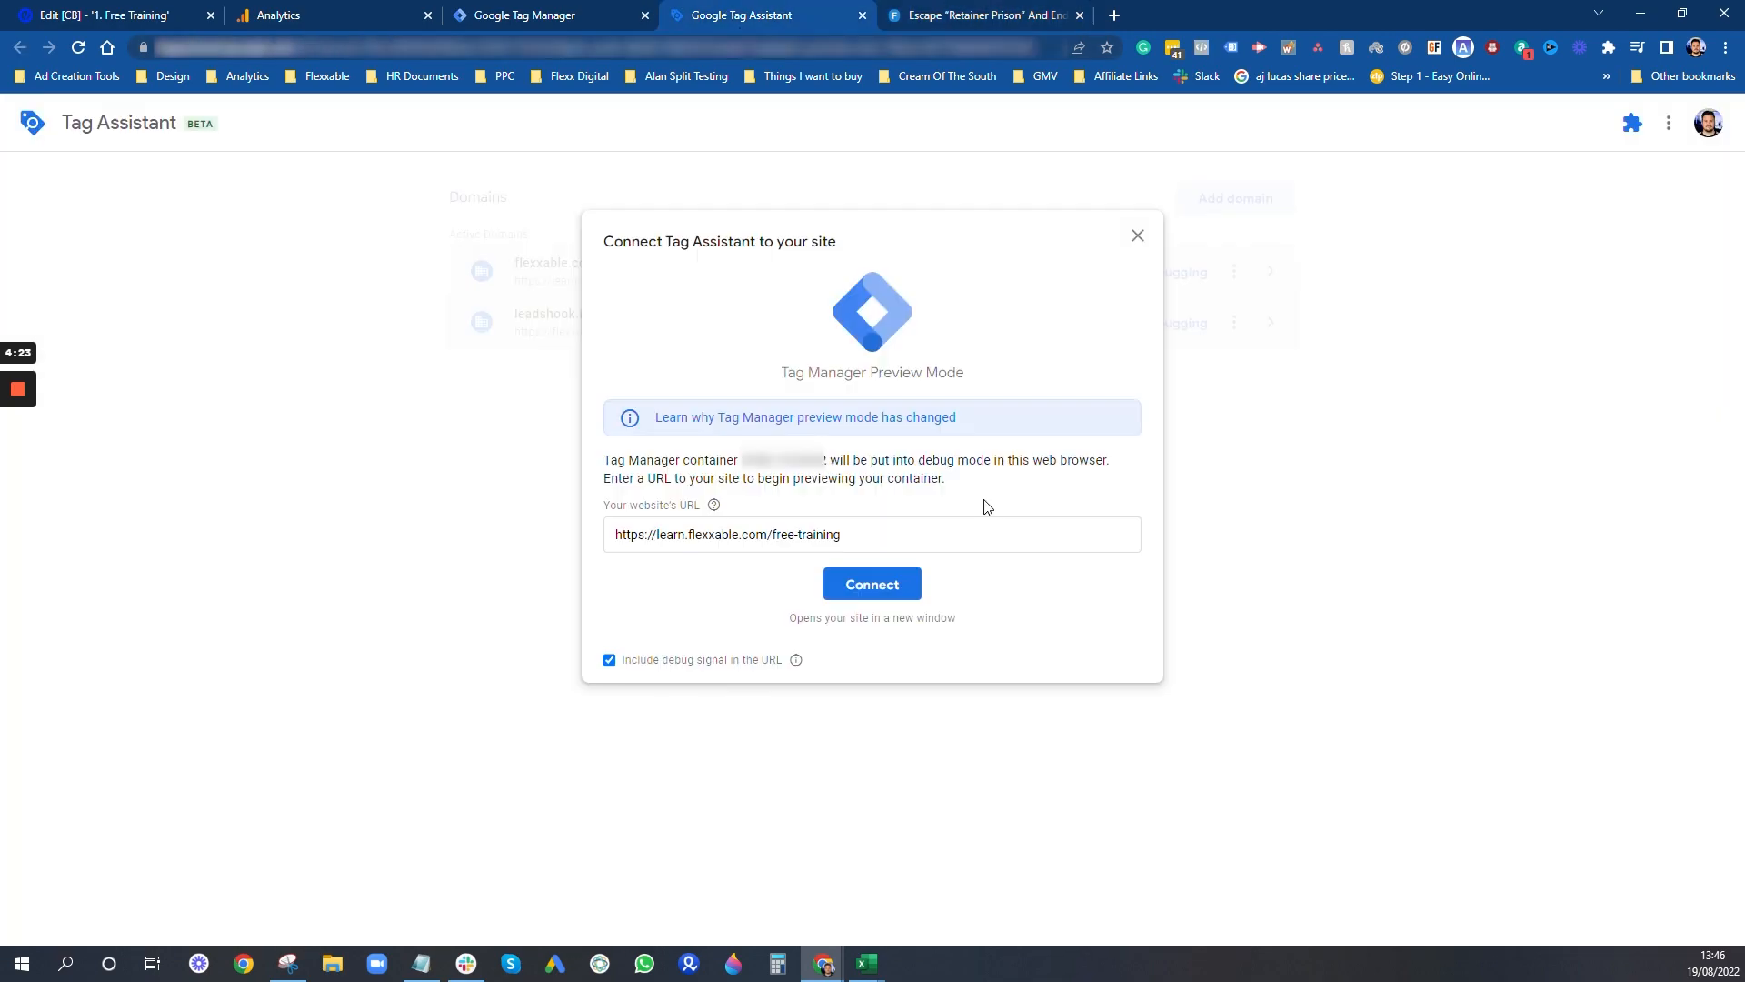
left_click(883, 589)
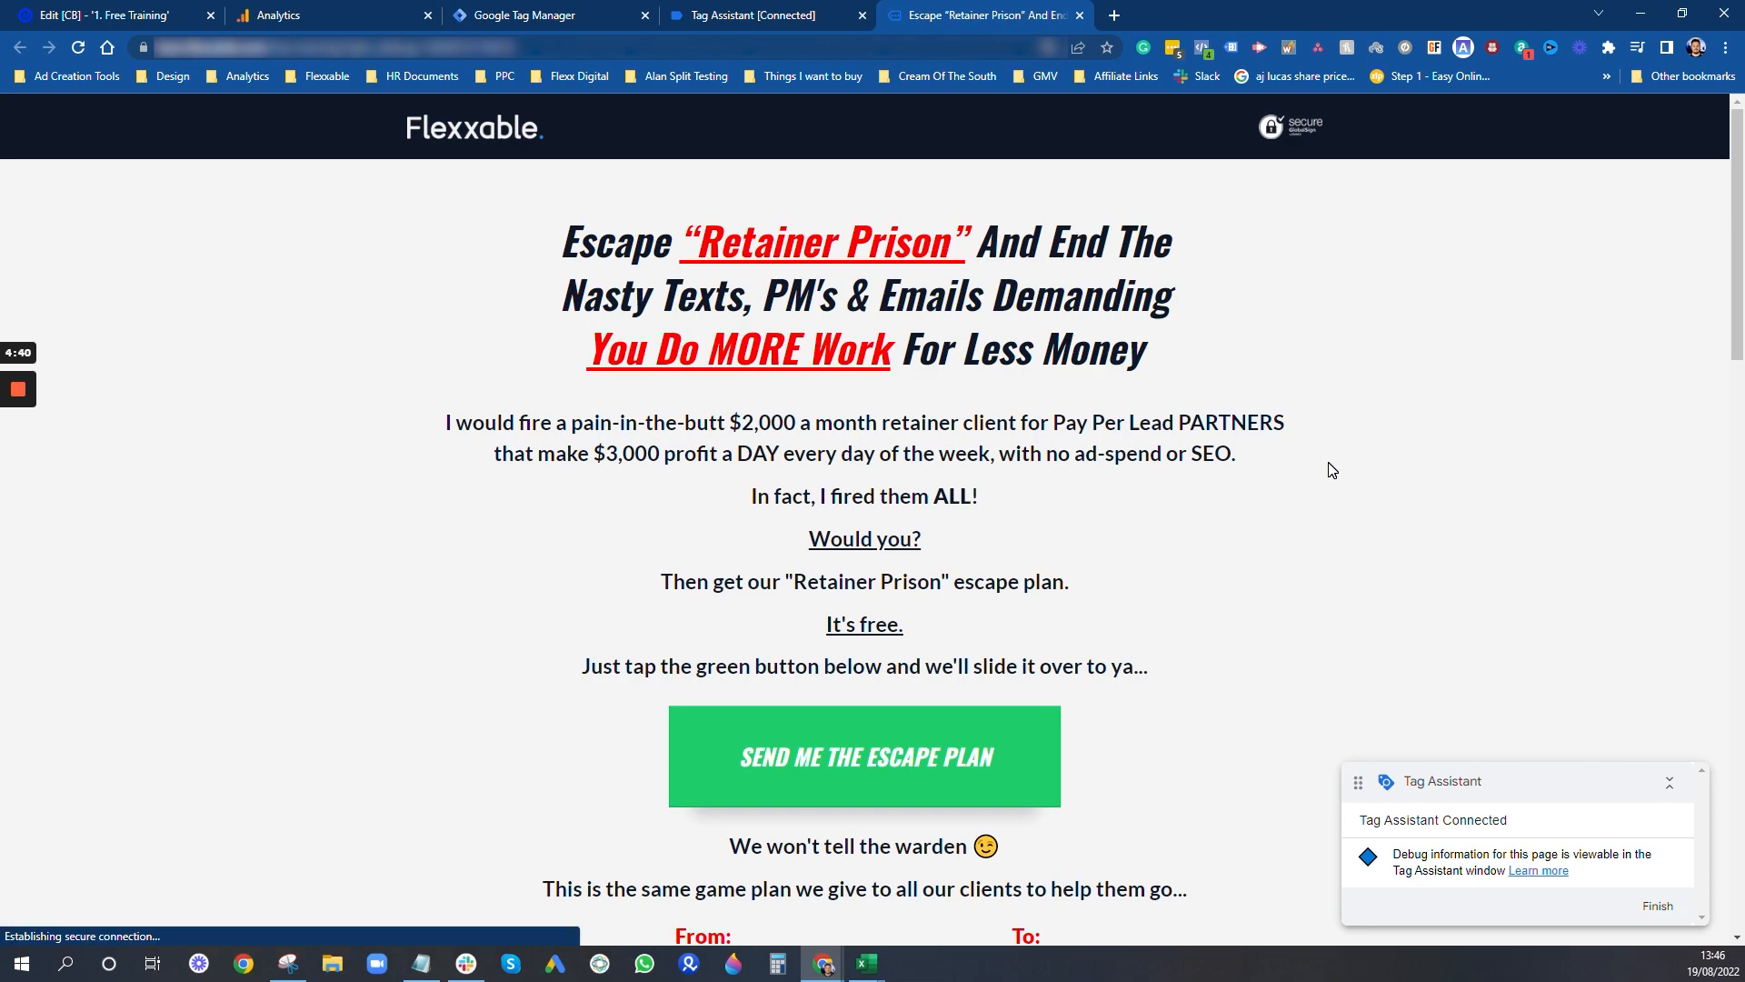
- Test the "SEND ME THE ESCAPE PLAN" button on the connected landing page, and return to the recorded events in Tag Assistant
left_click(861, 772)
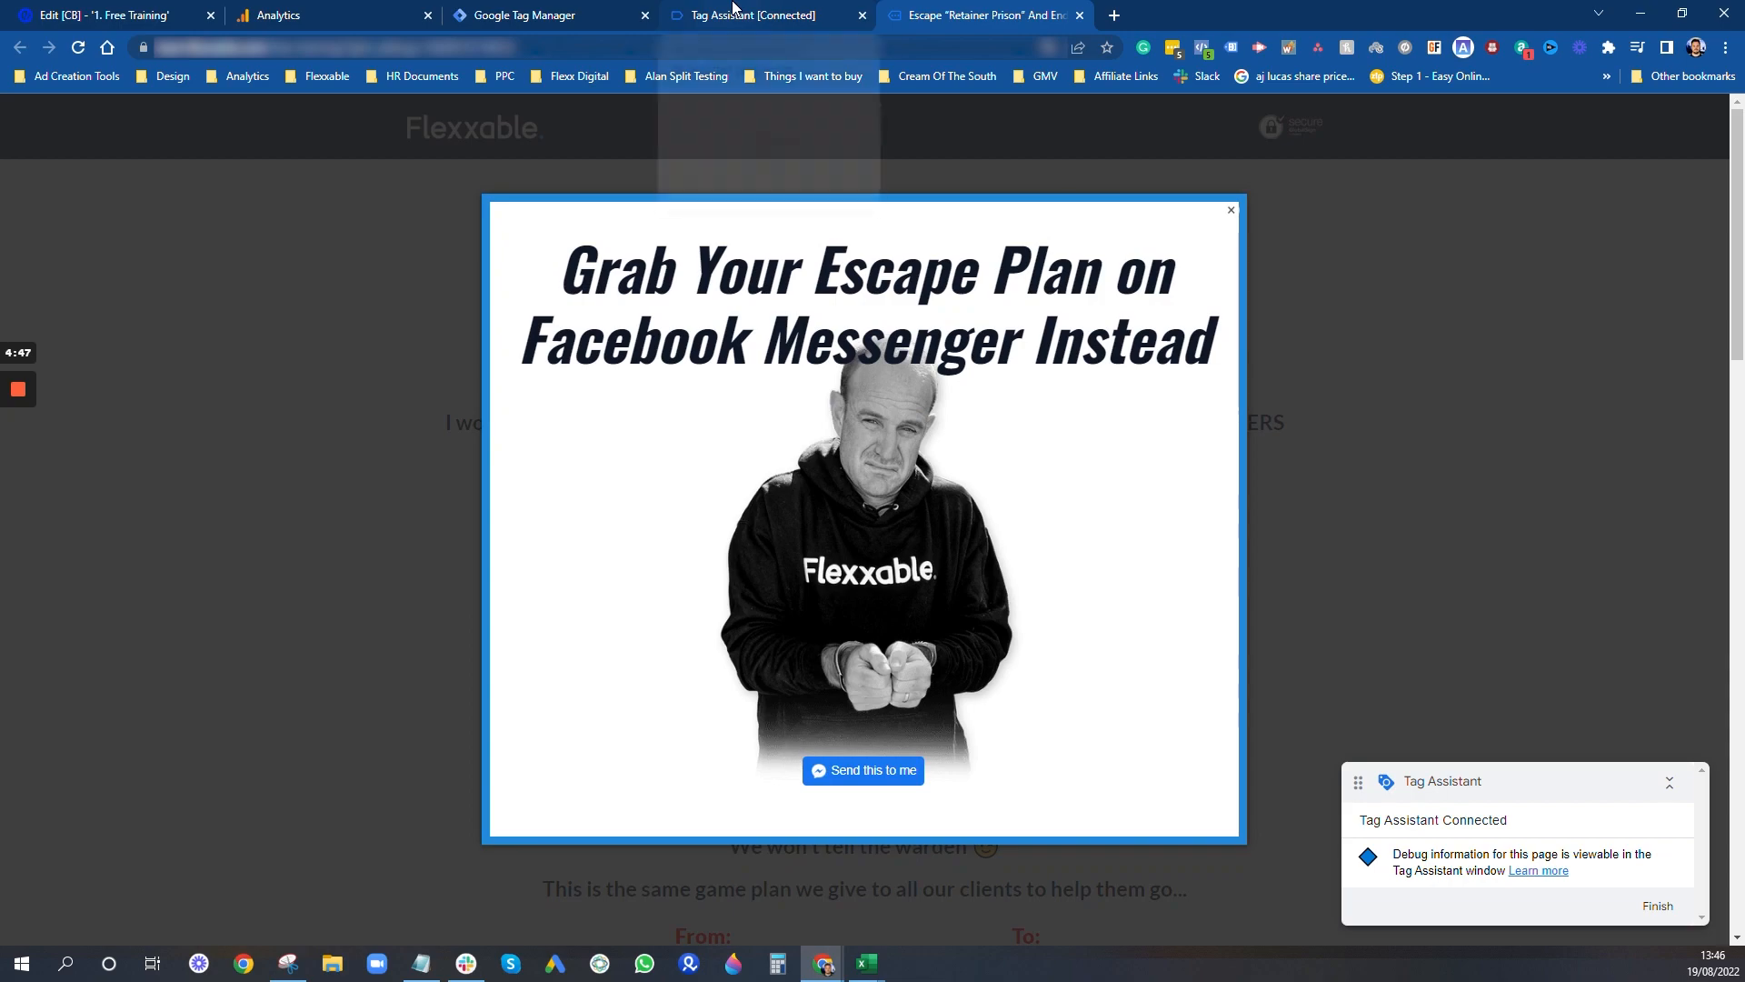
left_click(735, 14)
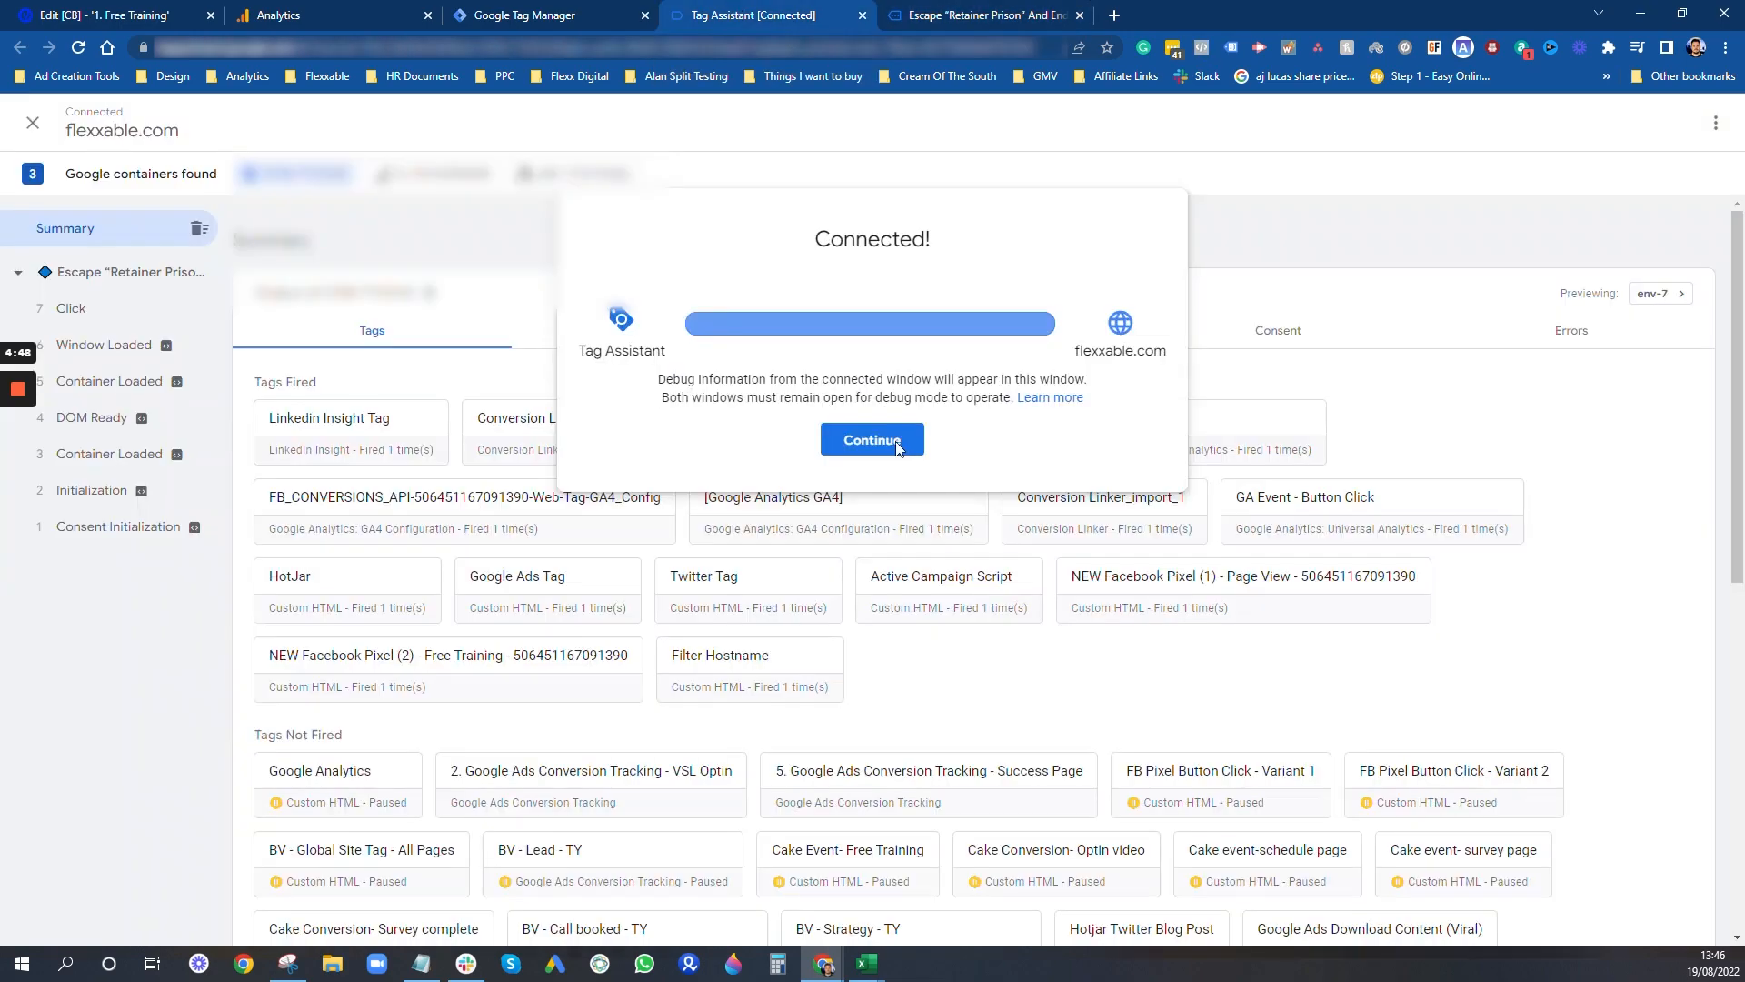
left_click(1320, 344)
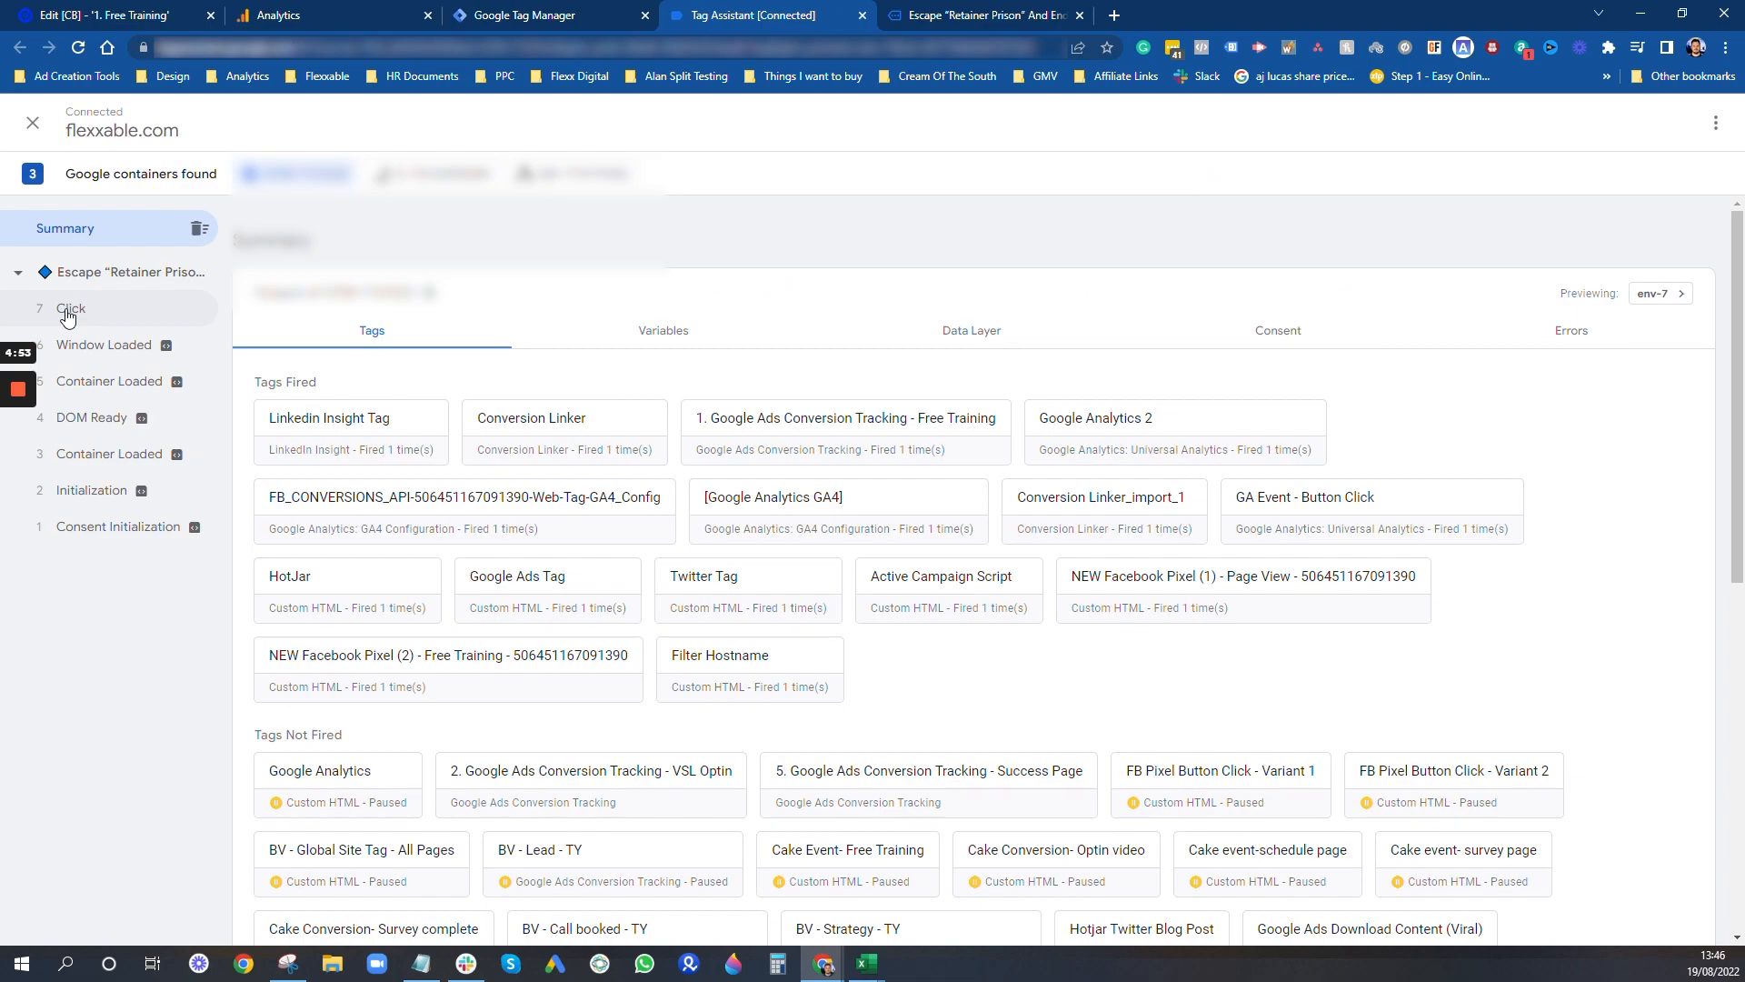
left_click(1036, 11)
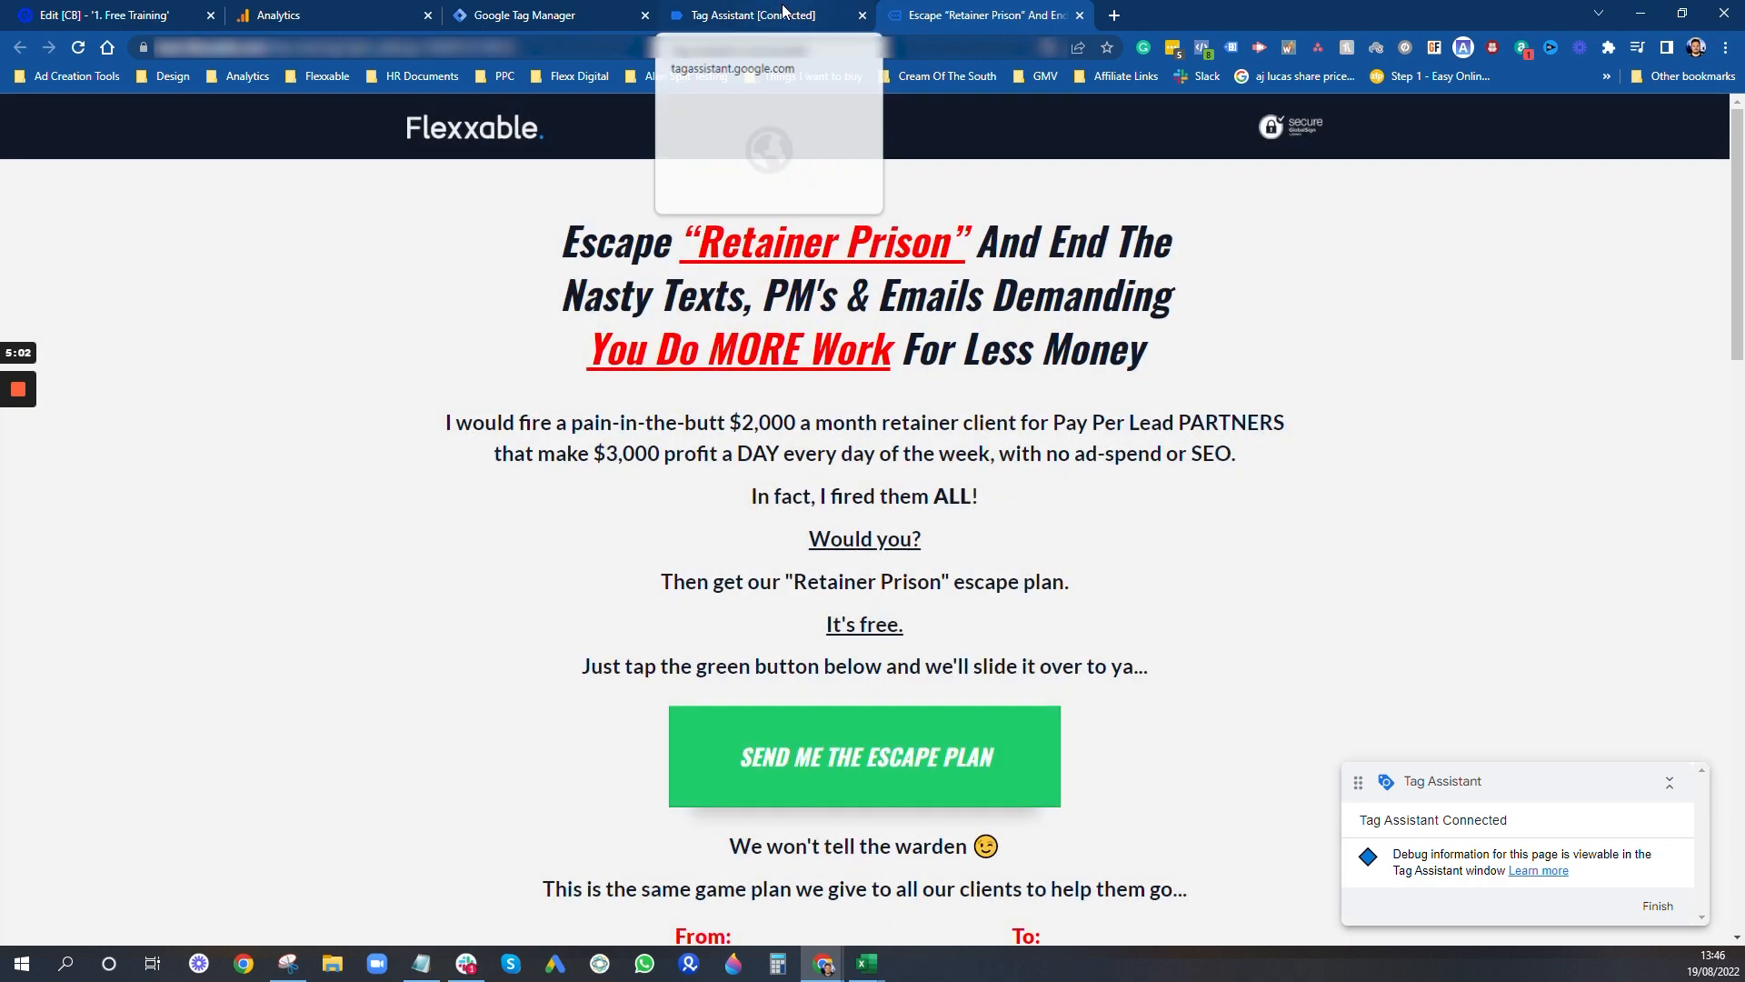
left_click(784, 11)
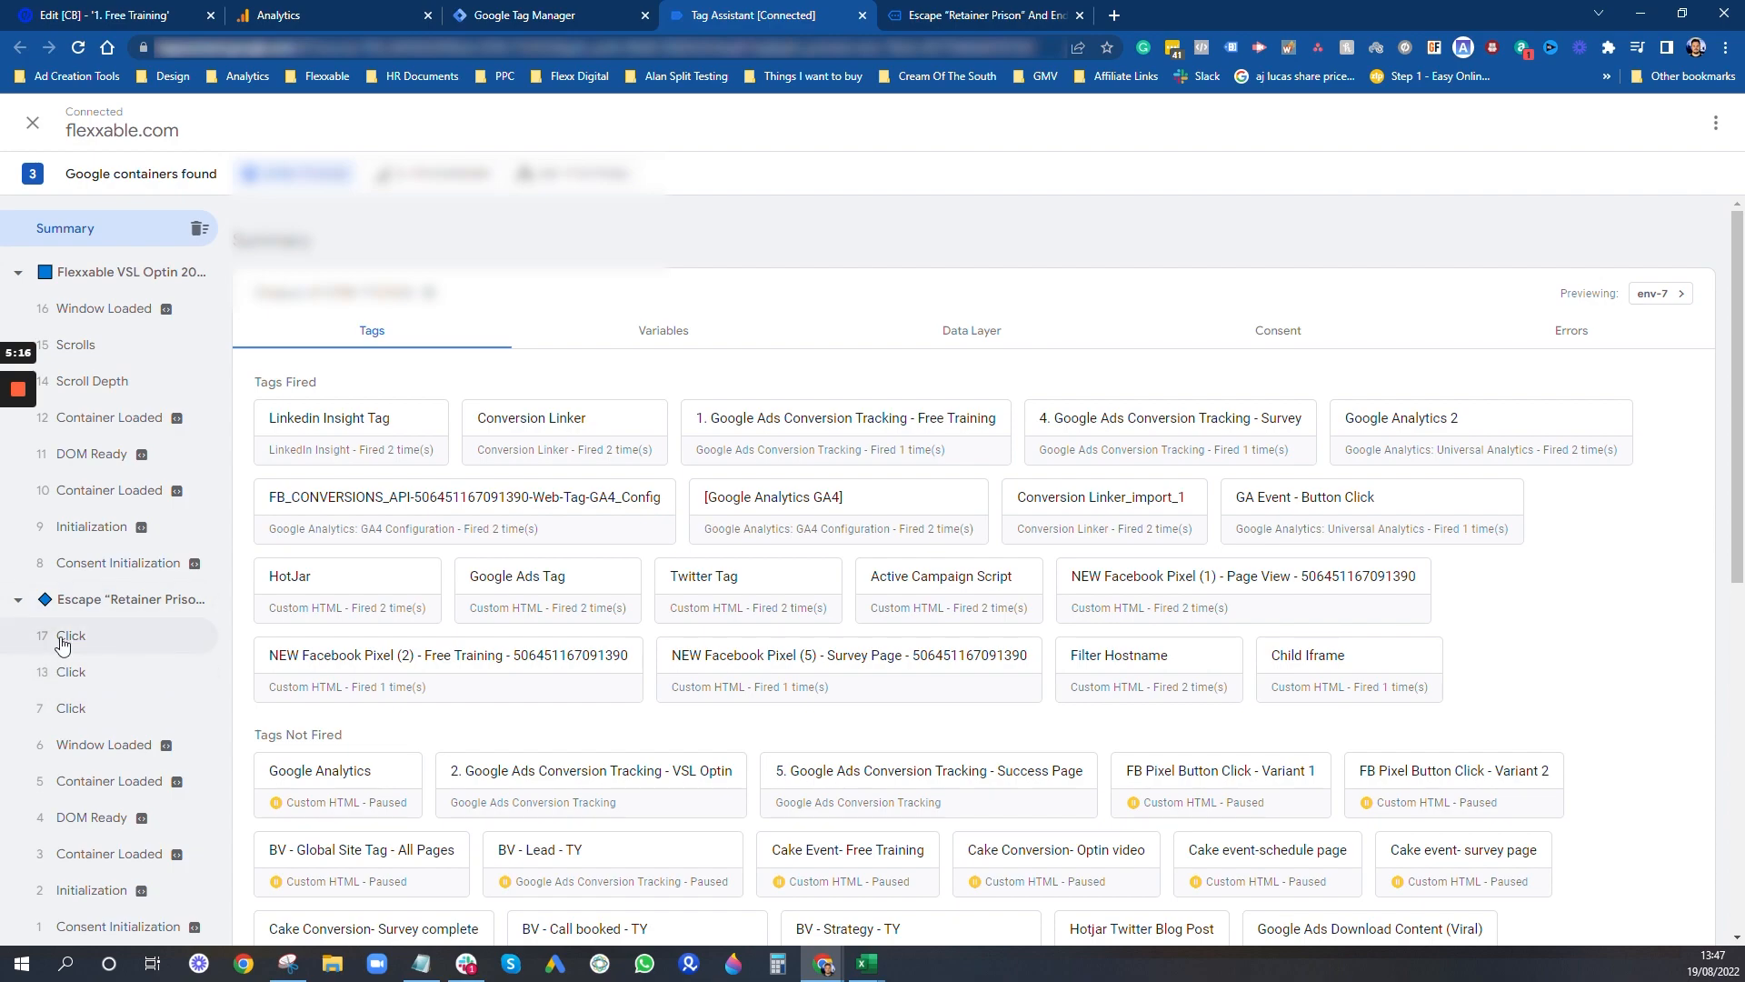
- Examine the variables of the landing page's first Click event, and highlight lp-pom-button-70 in the Click Element value
left_click(77, 718)
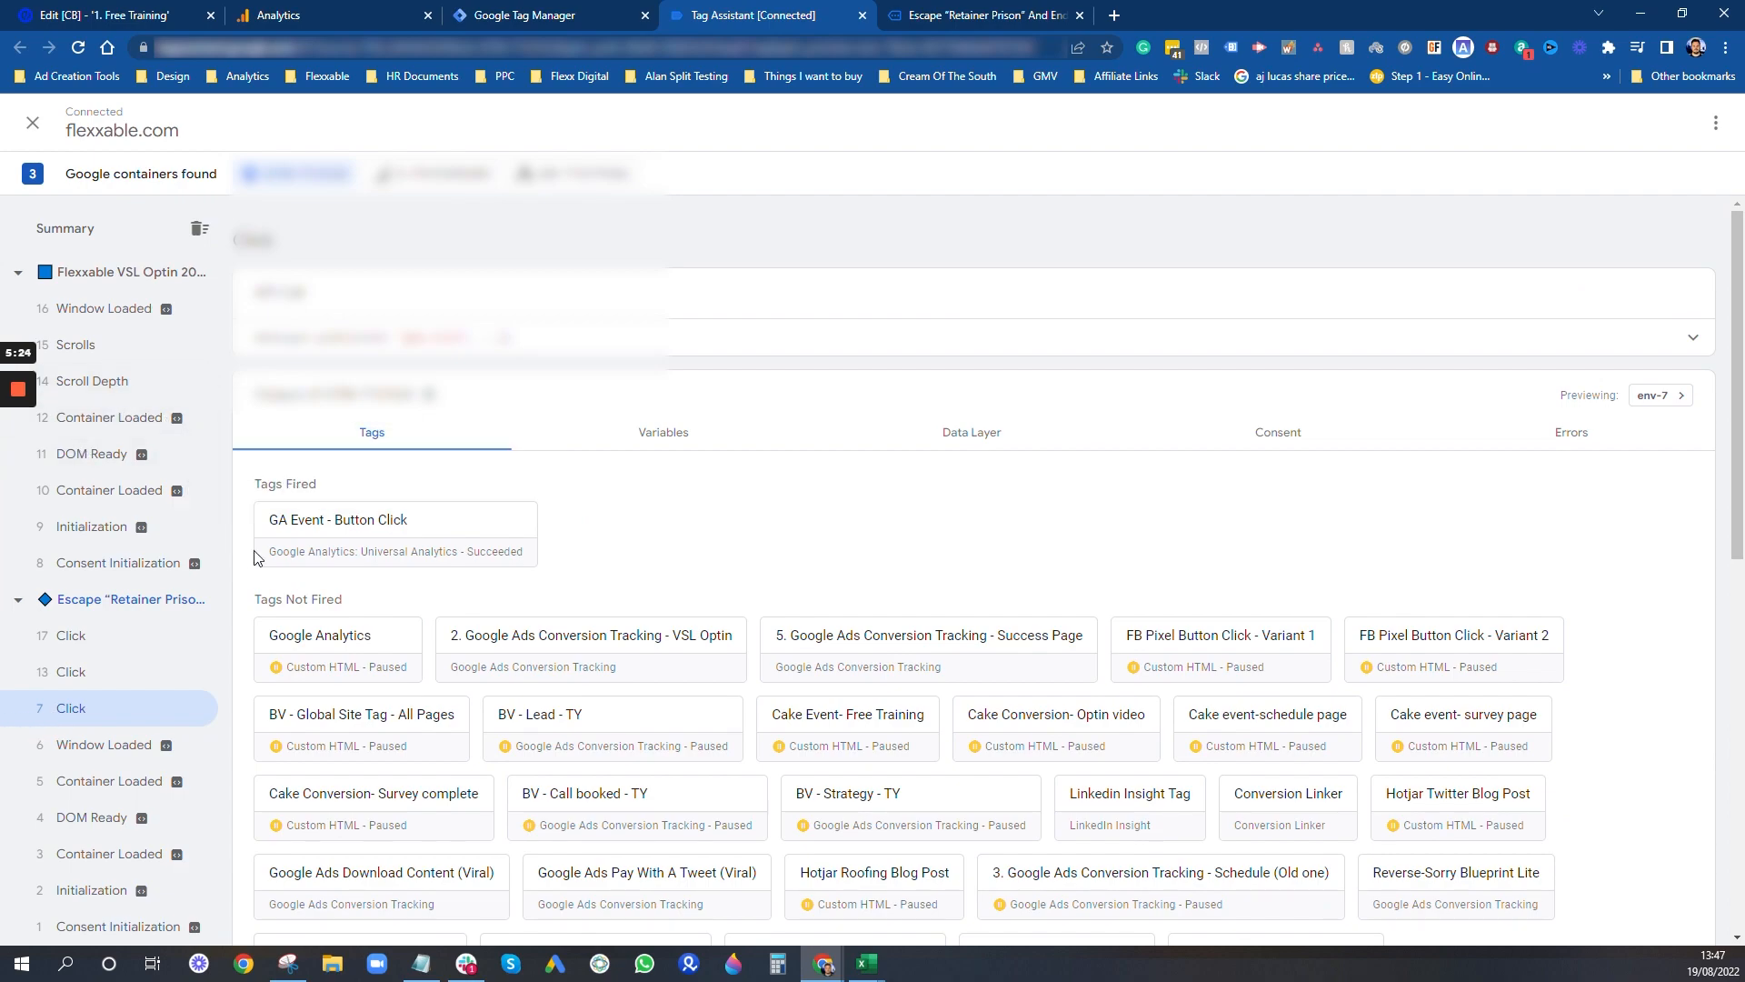
left_click(650, 438)
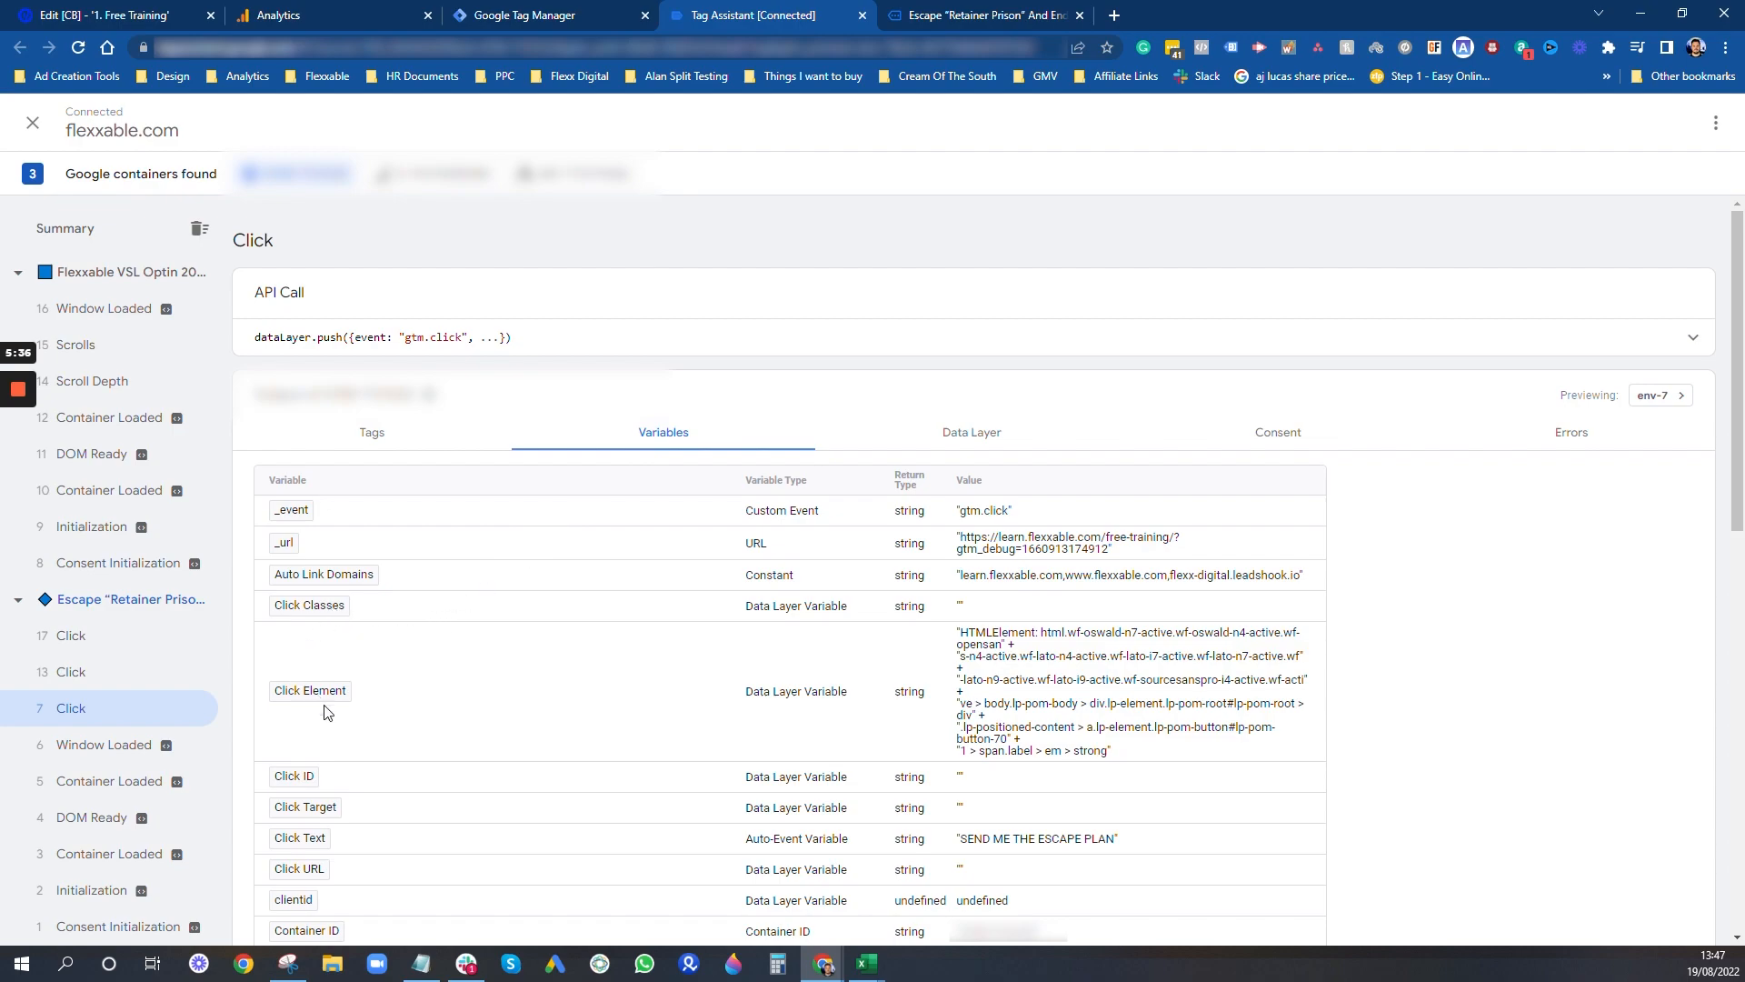
scroll(541, 709, "down", 1)
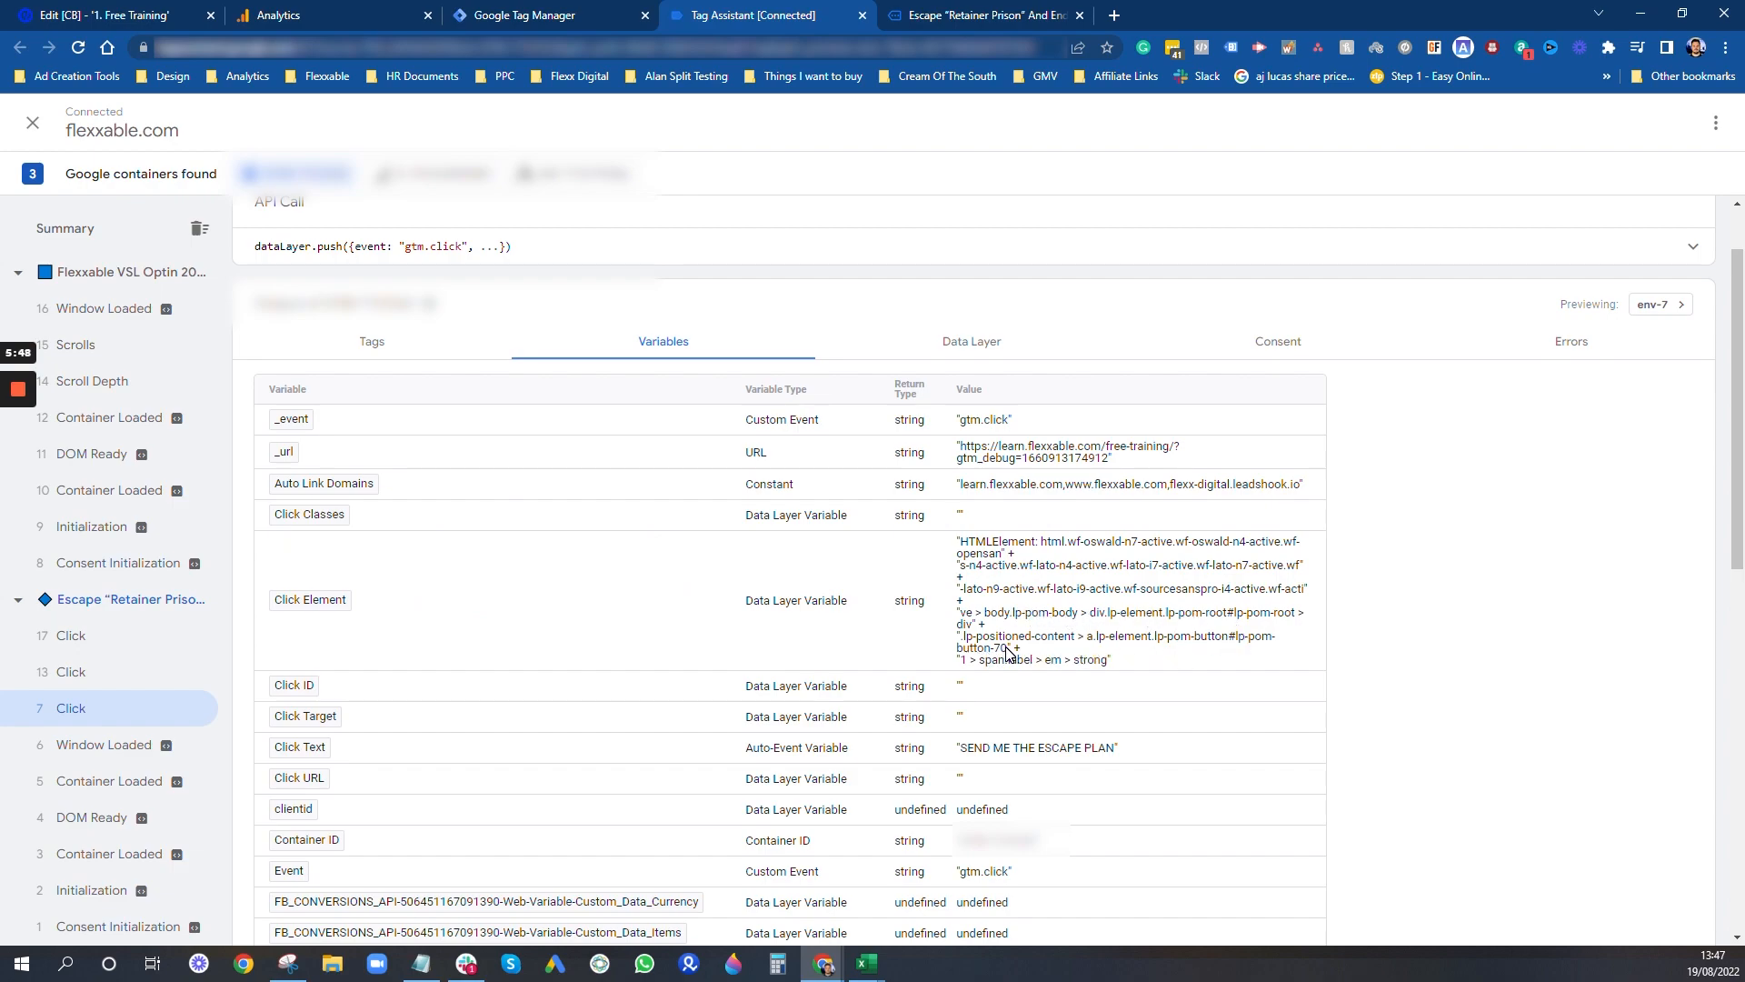
left_click_drag(1008, 649, 1236, 643)
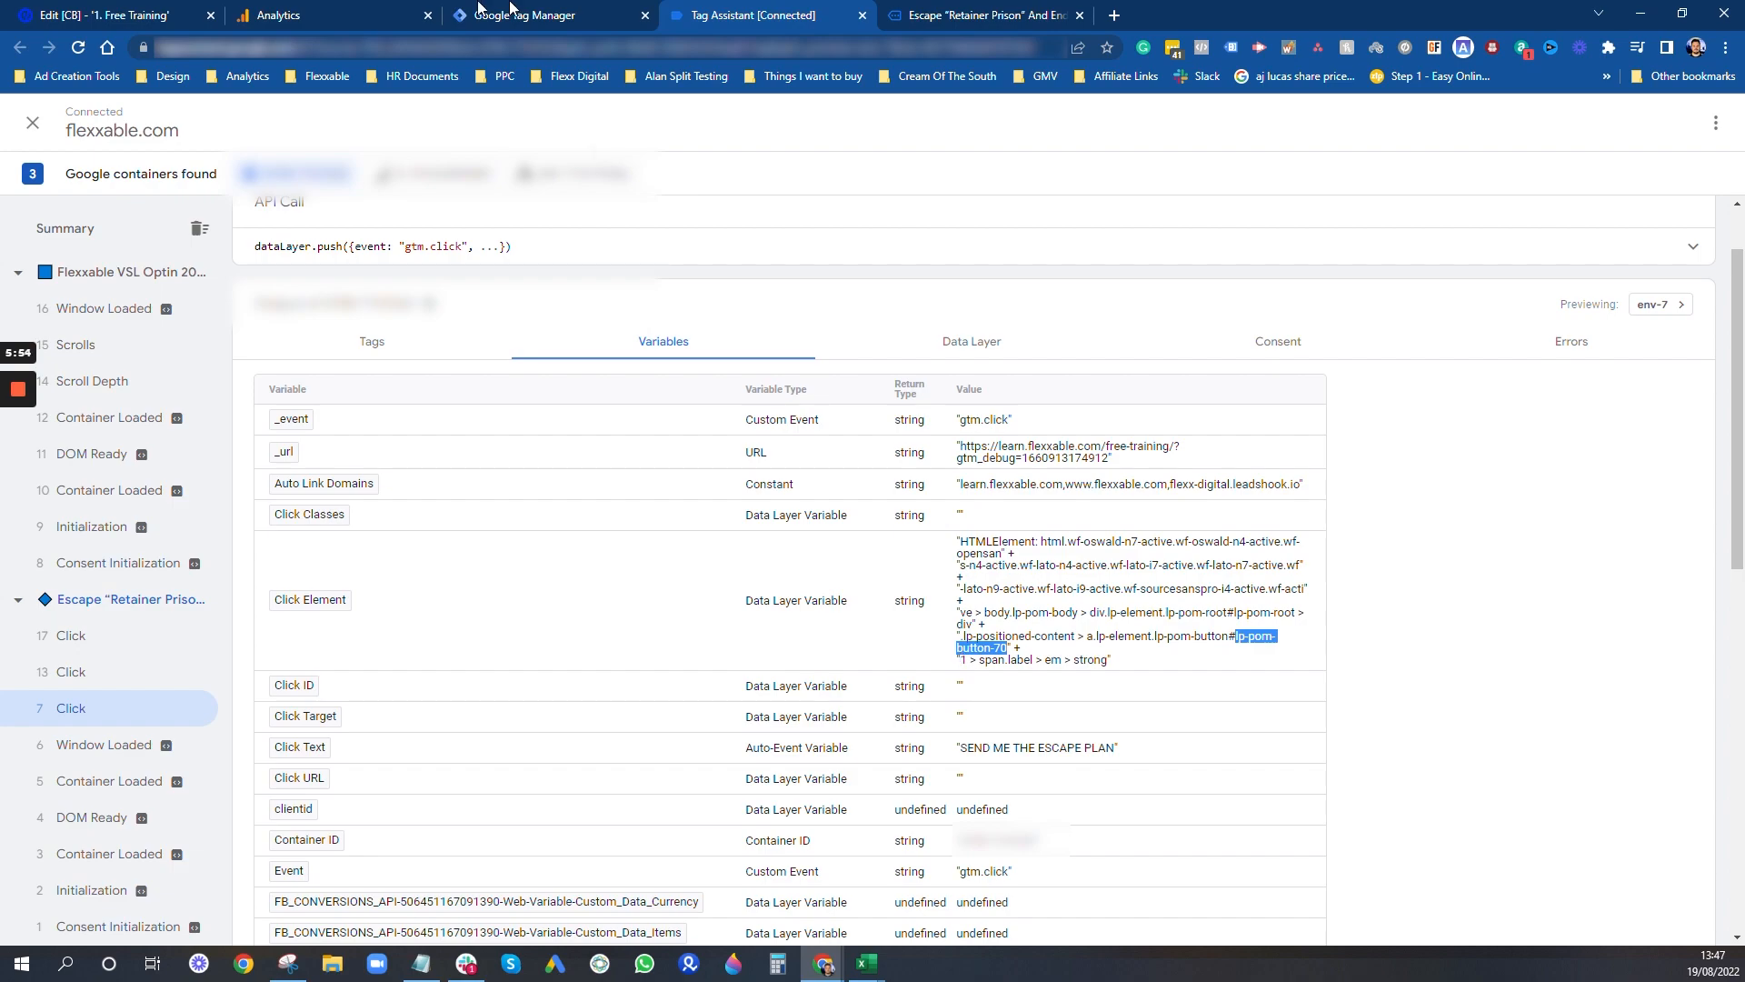
- In the Unbounce page editor, find the "SEND ME THE ESCAPE PLAN" button's element ID in its metadata and highlight it
left_click(145, 14)
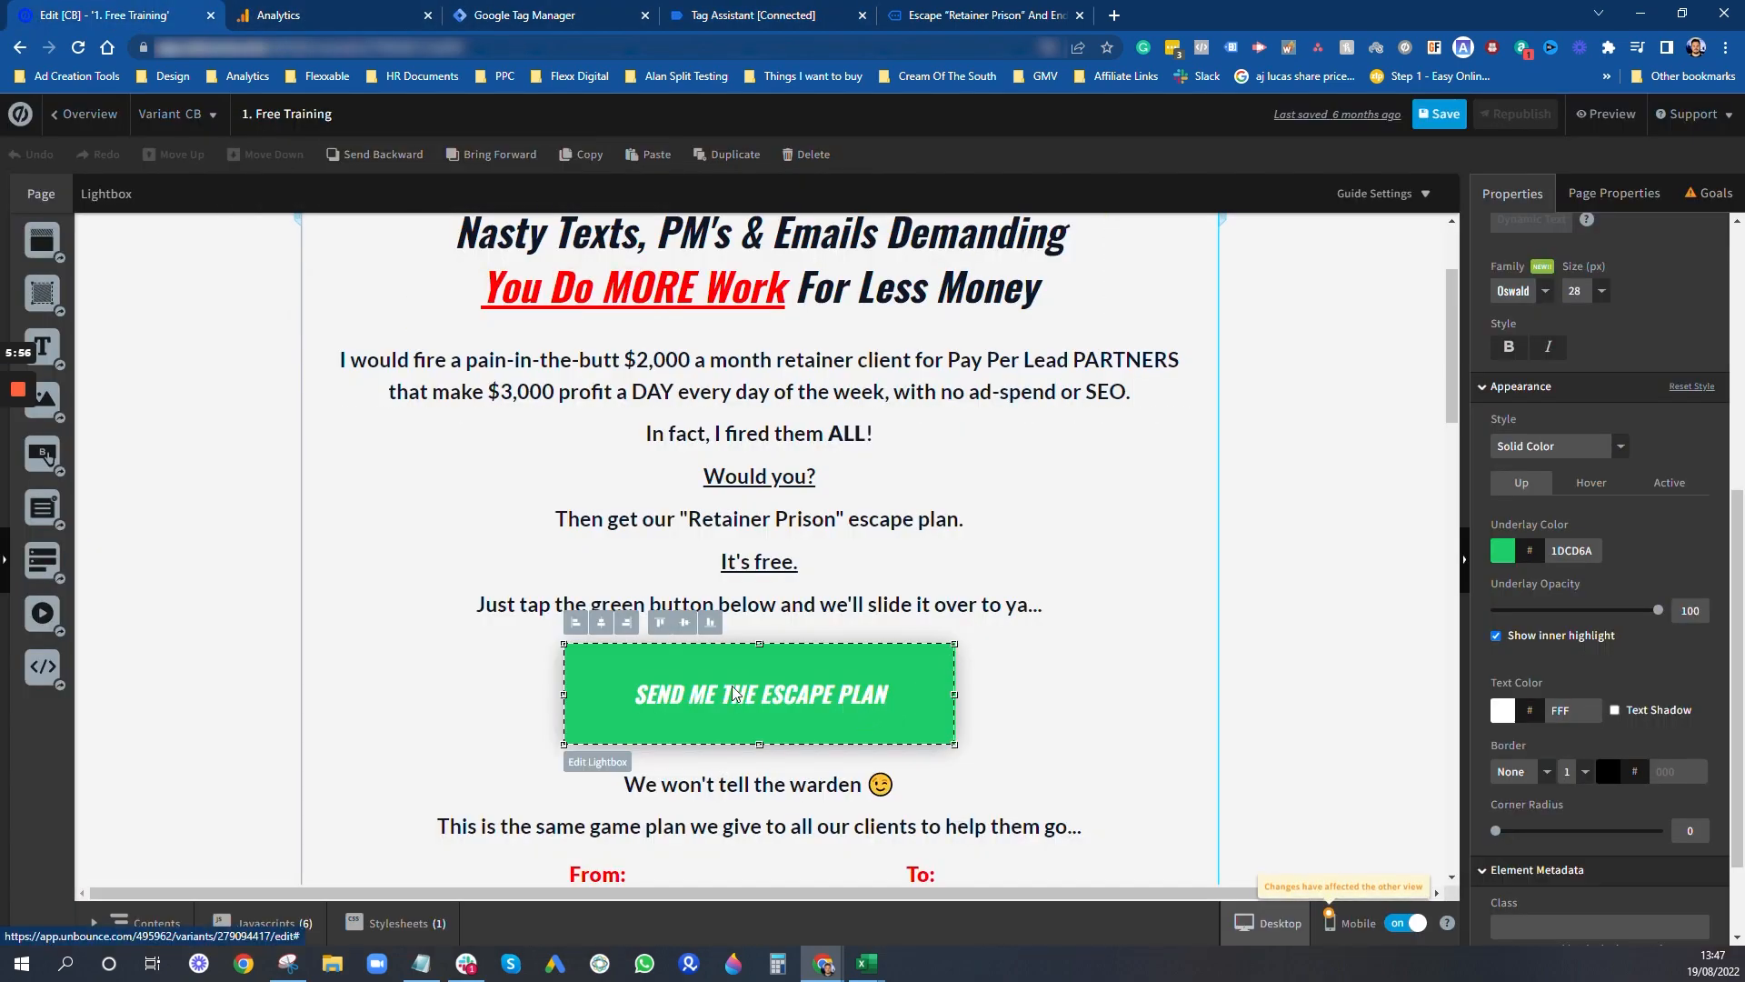
scroll(1600, 637, "down", 1)
scroll(1600, 637, "down", 1)
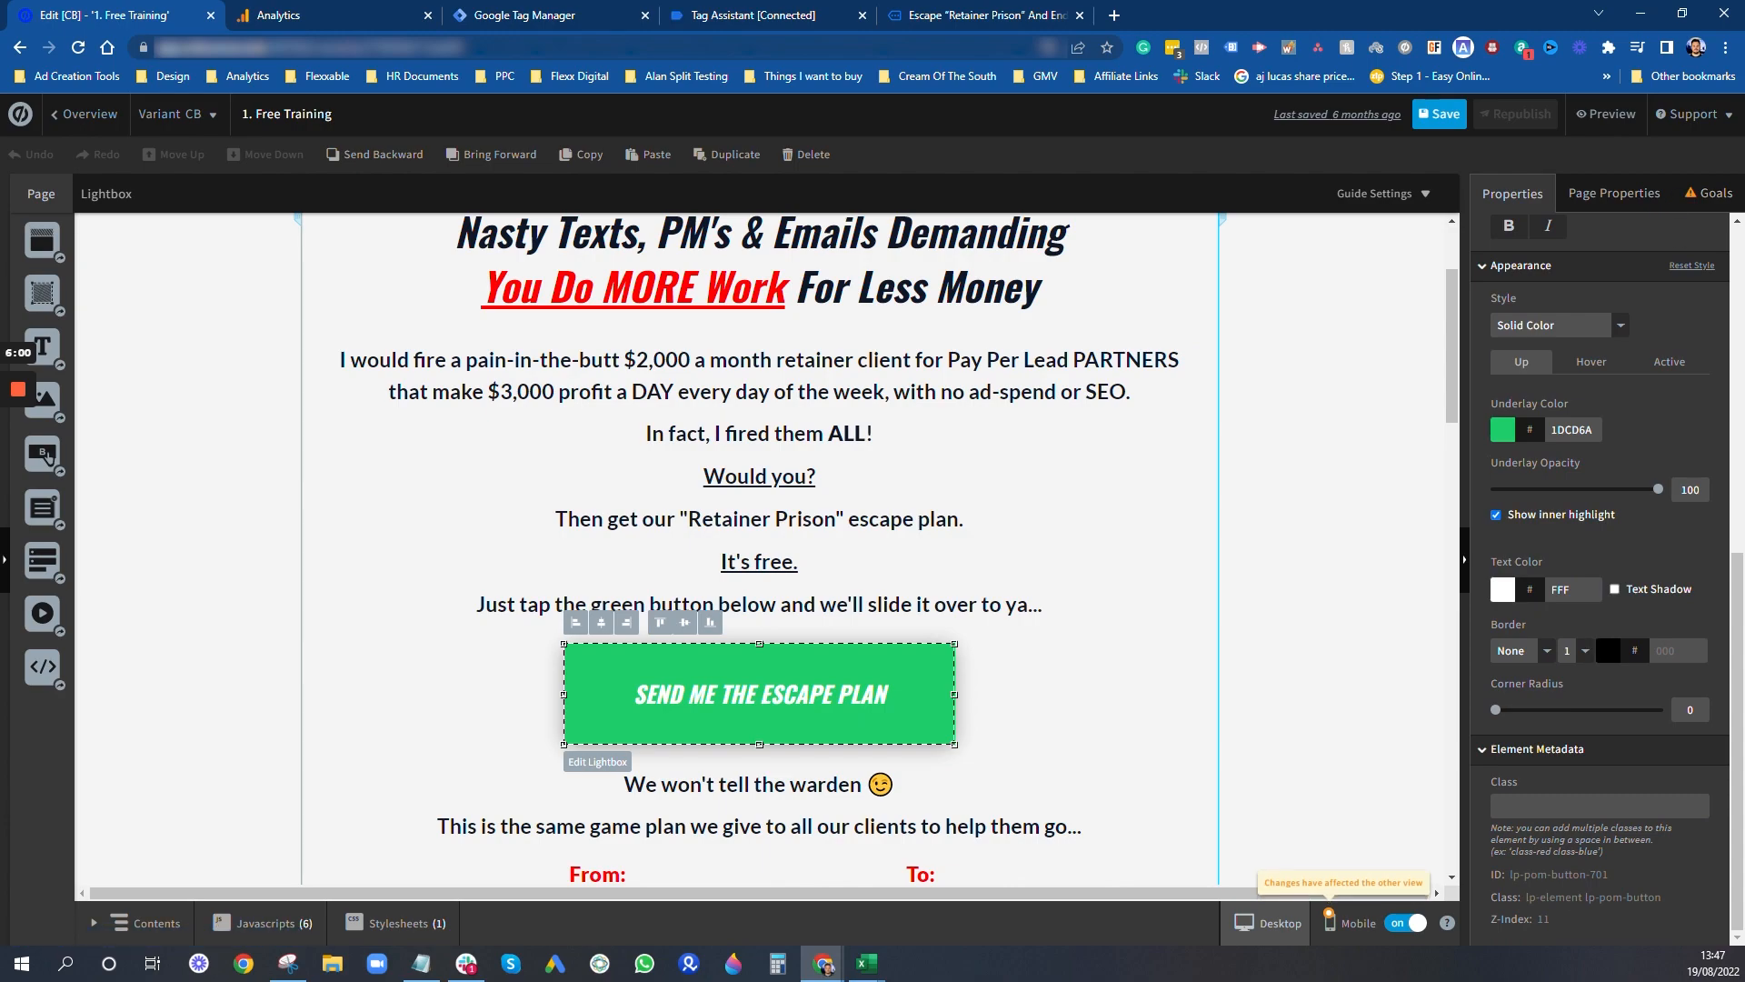
left_click_drag(1602, 874, 1525, 875)
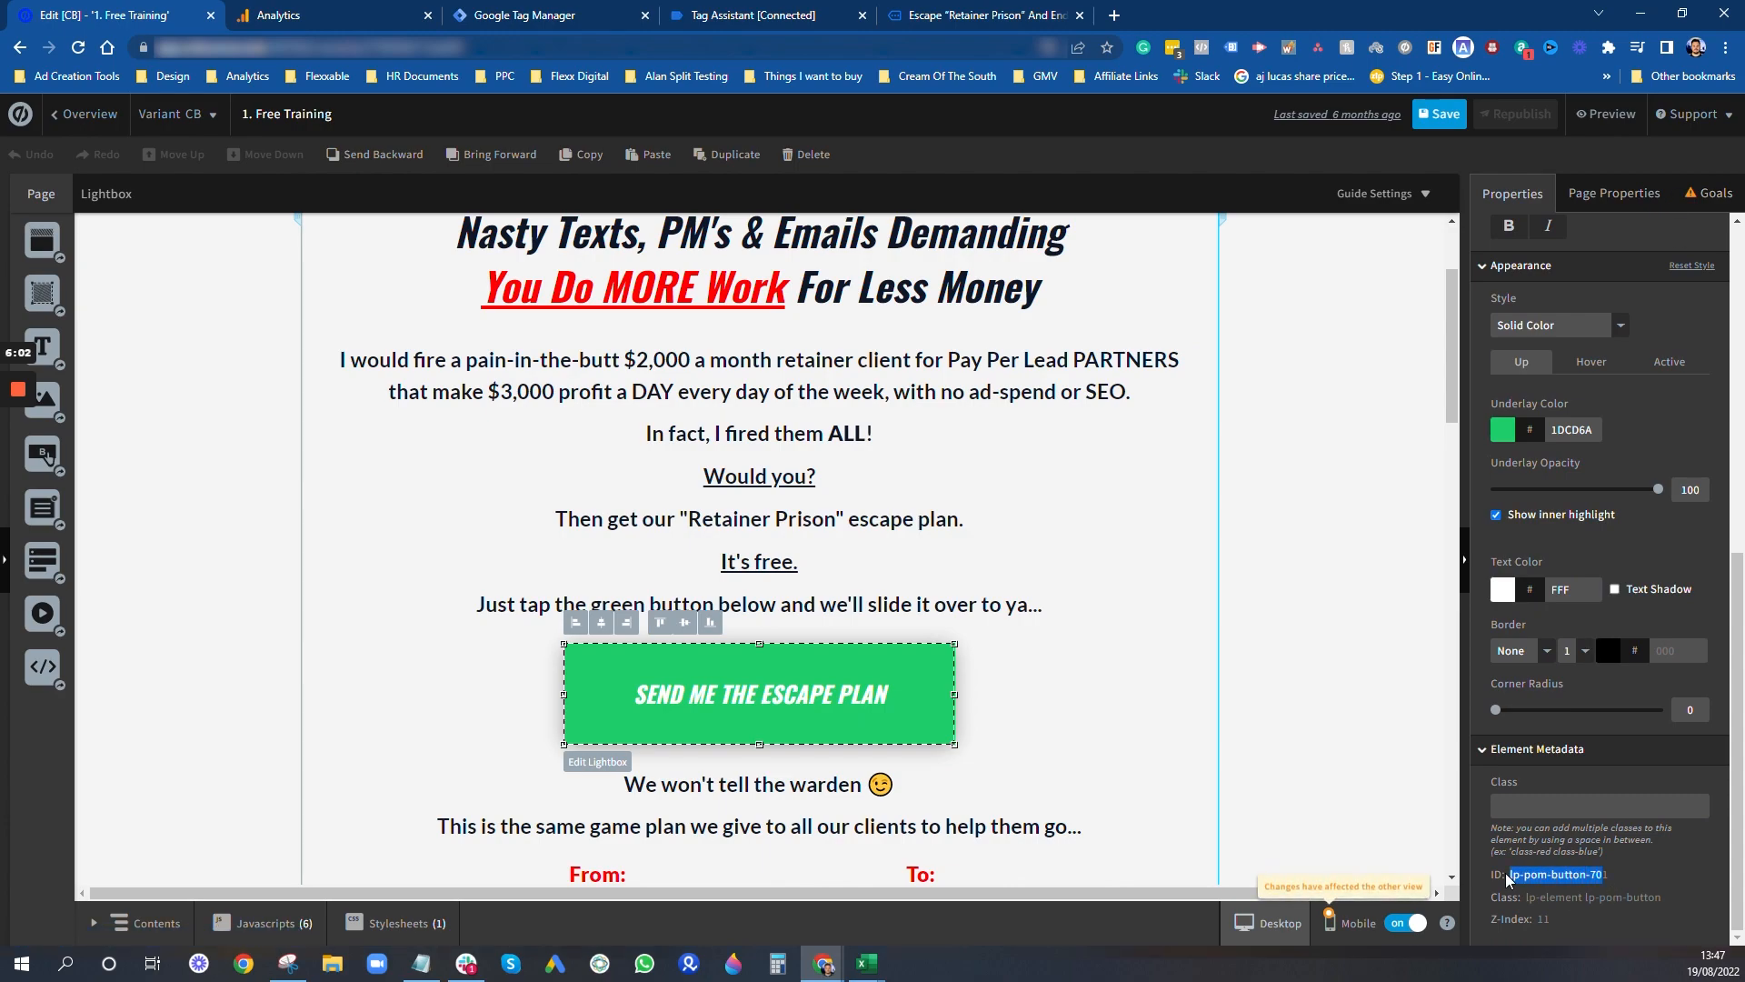
- Back in Tag Assistant, compare the Click Element value with the button's ID and check the Click Text variable
left_click(997, 11)
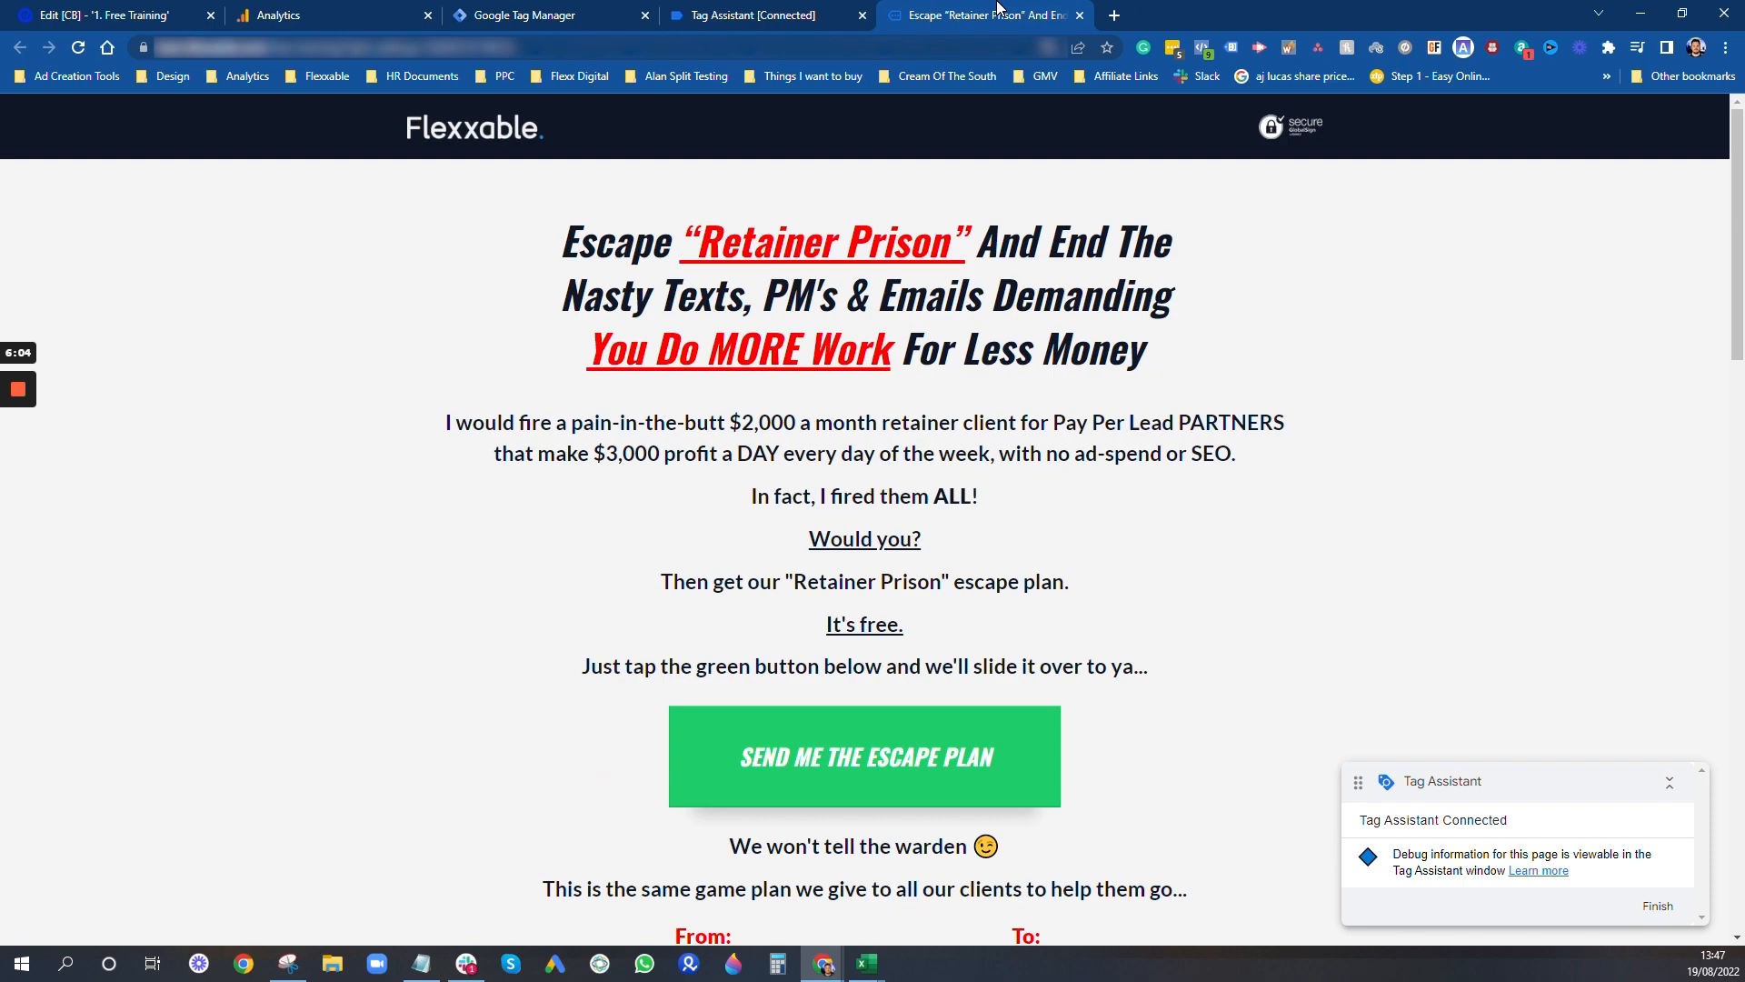
left_click(652, 12)
left_click(809, 16)
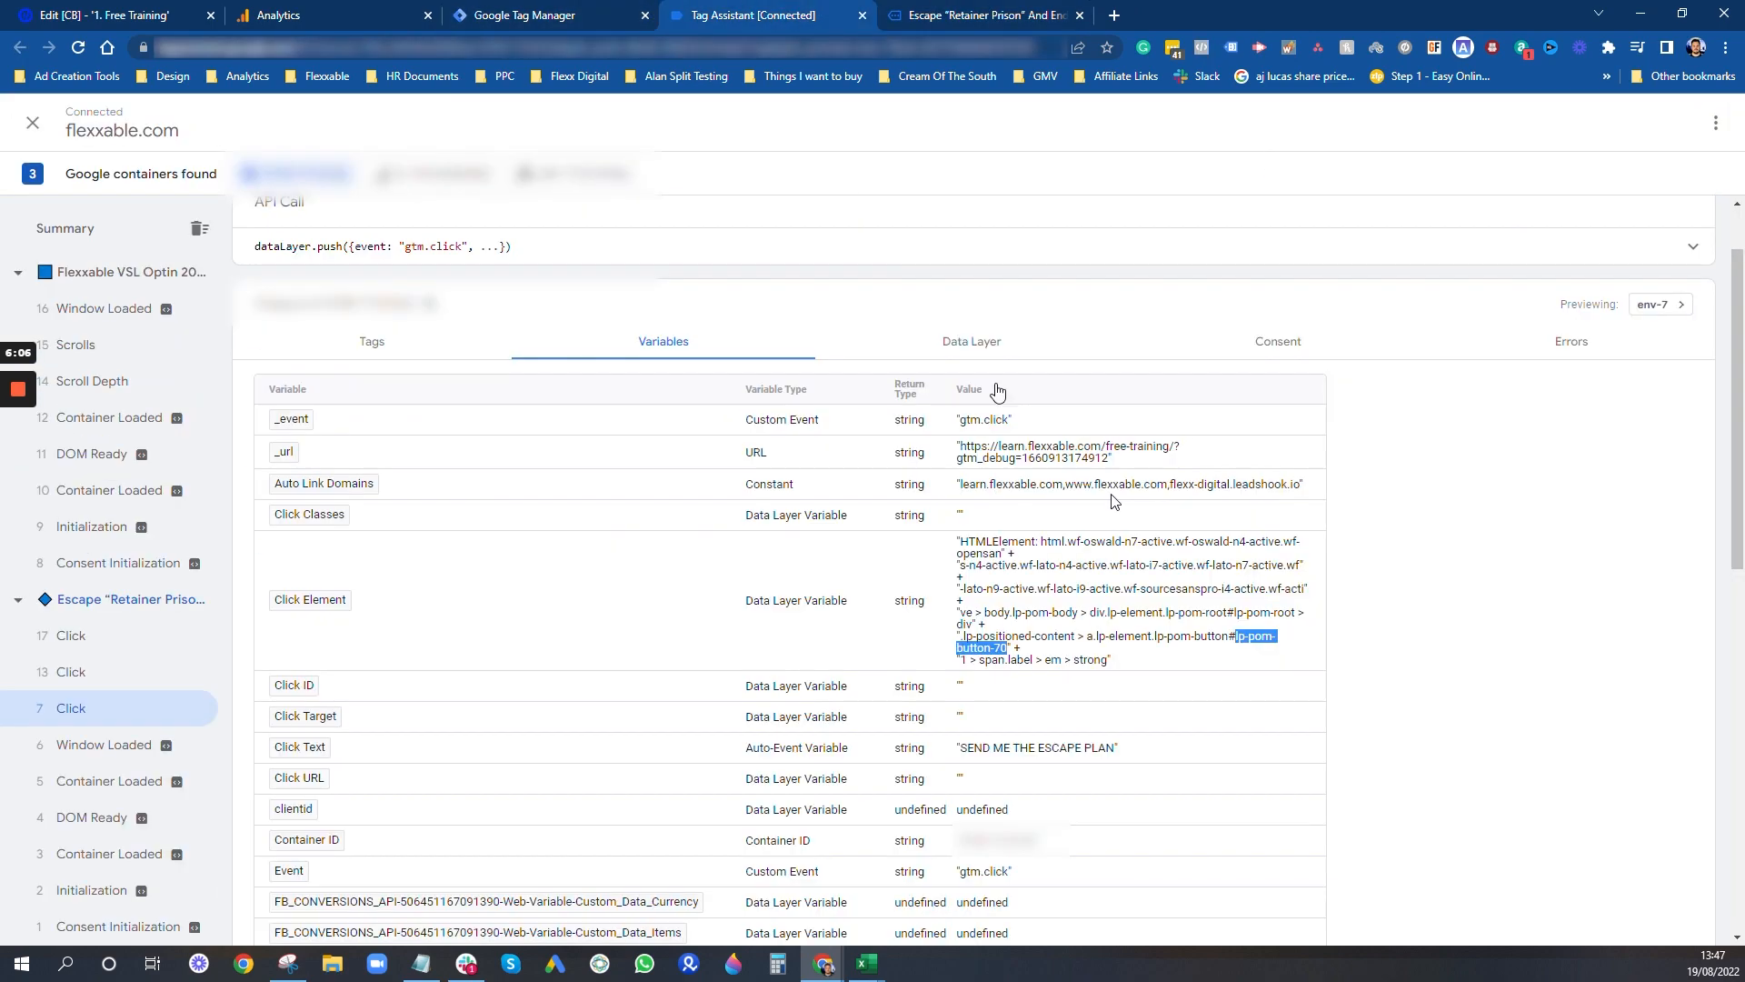
left_click(1092, 618)
left_click(1074, 634)
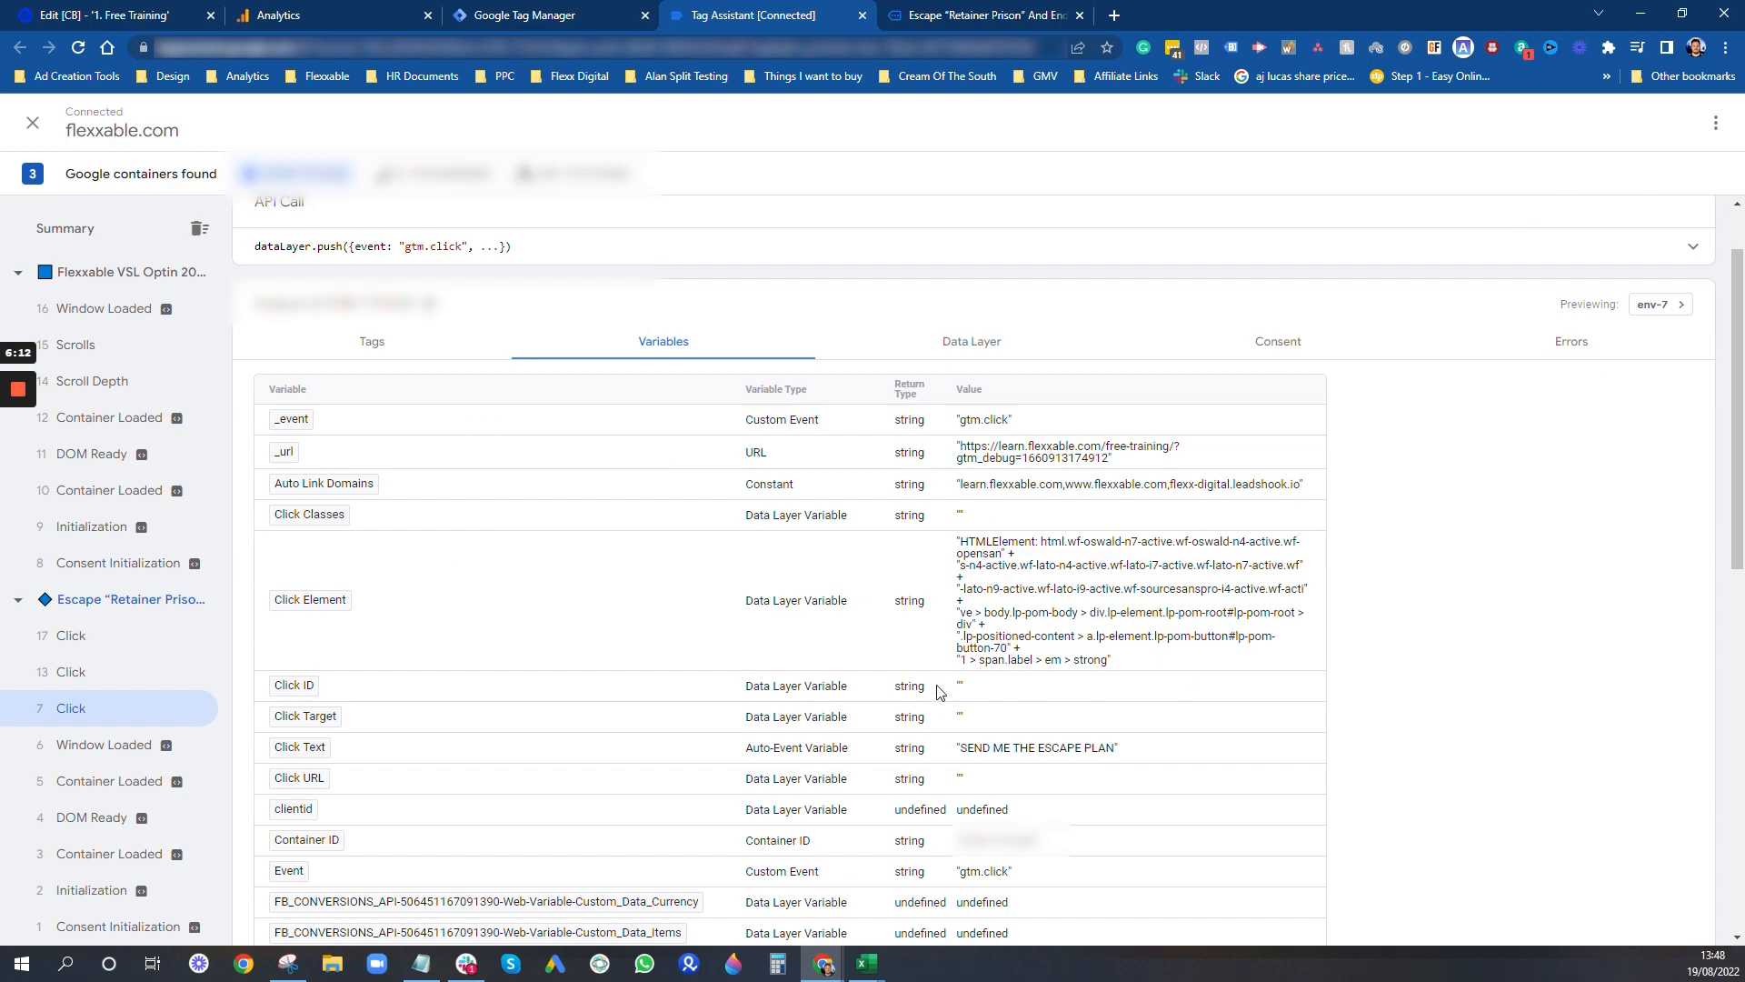
scroll(955, 689, "down", 1)
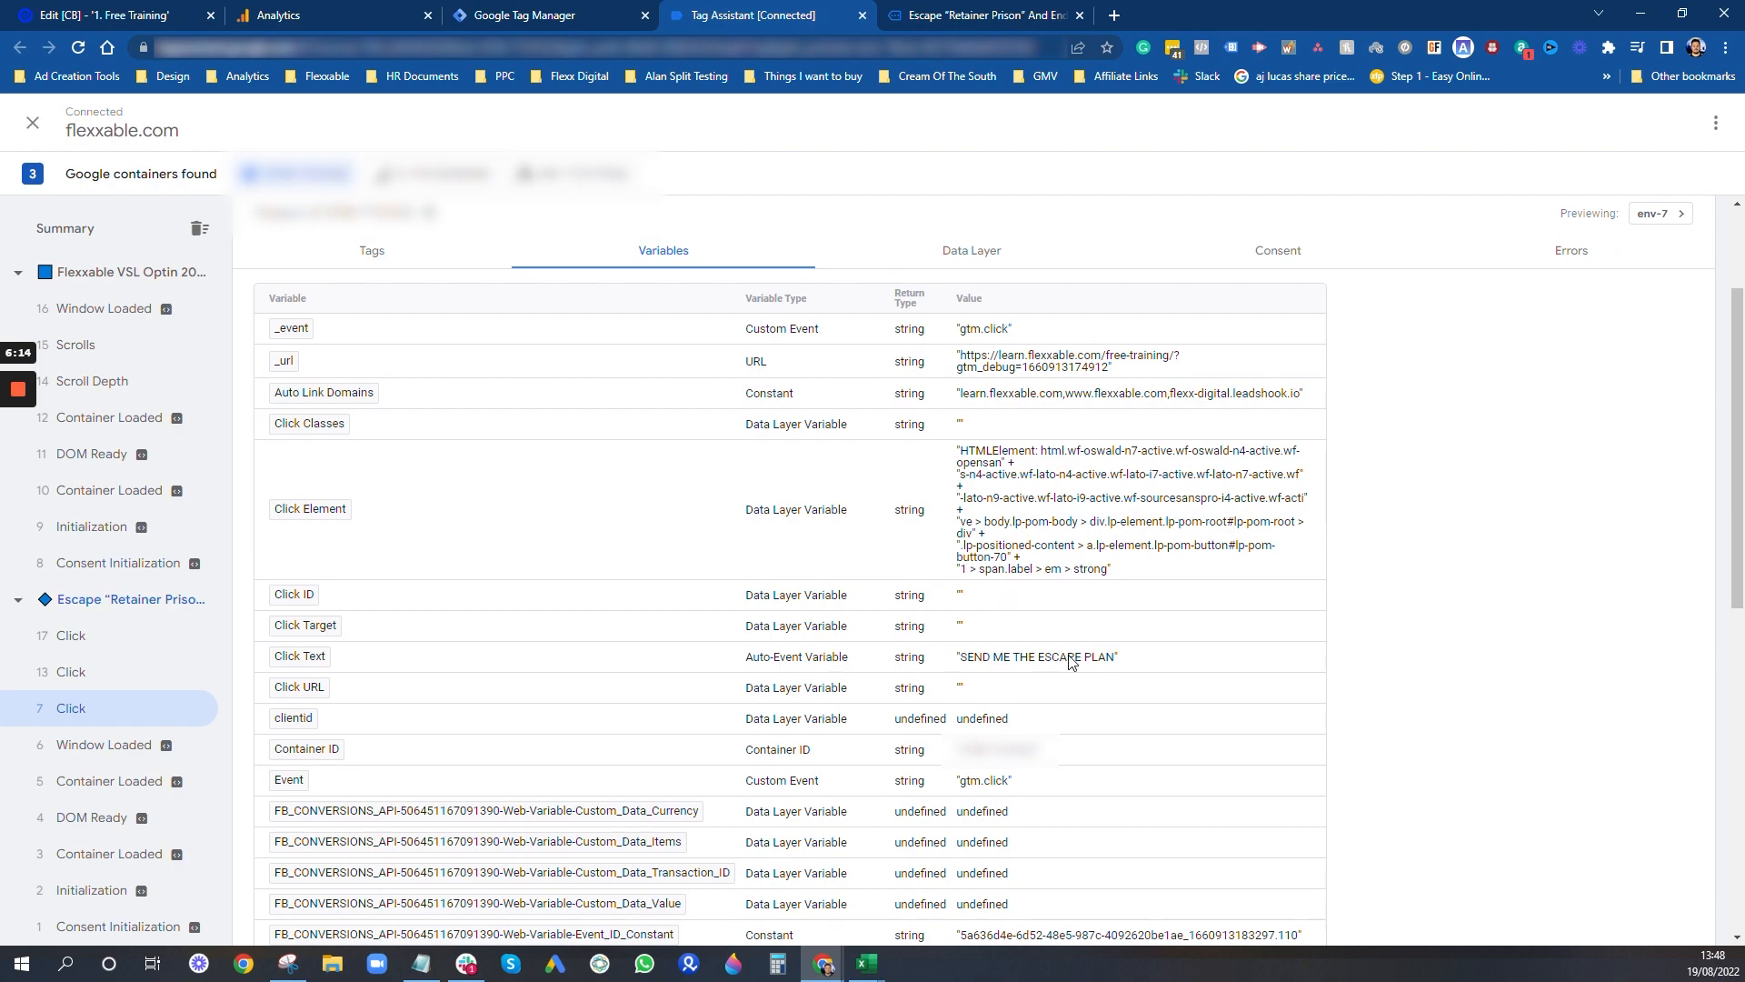
- Highlight the first Click event's Click Text value, and test the middle "SEND ME THE ESCAPE PLAN" button on the landing page, closing its lightbox
left_click_drag(1116, 663, 956, 663)
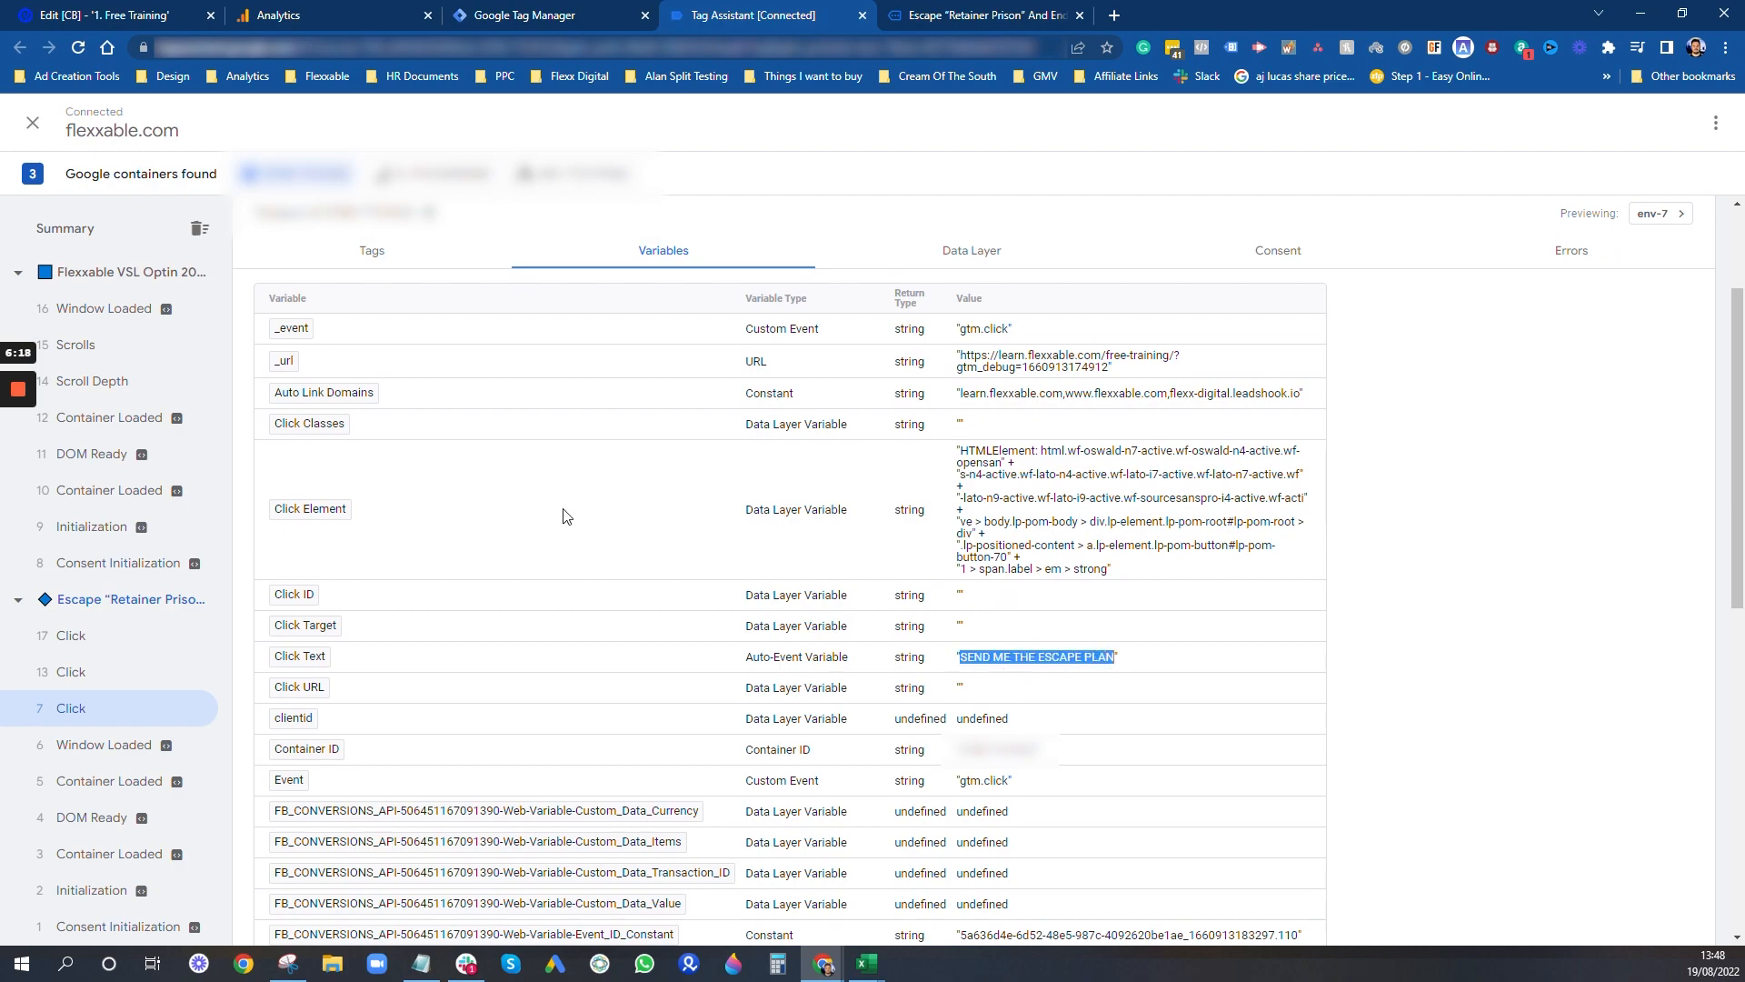
left_click(1018, 12)
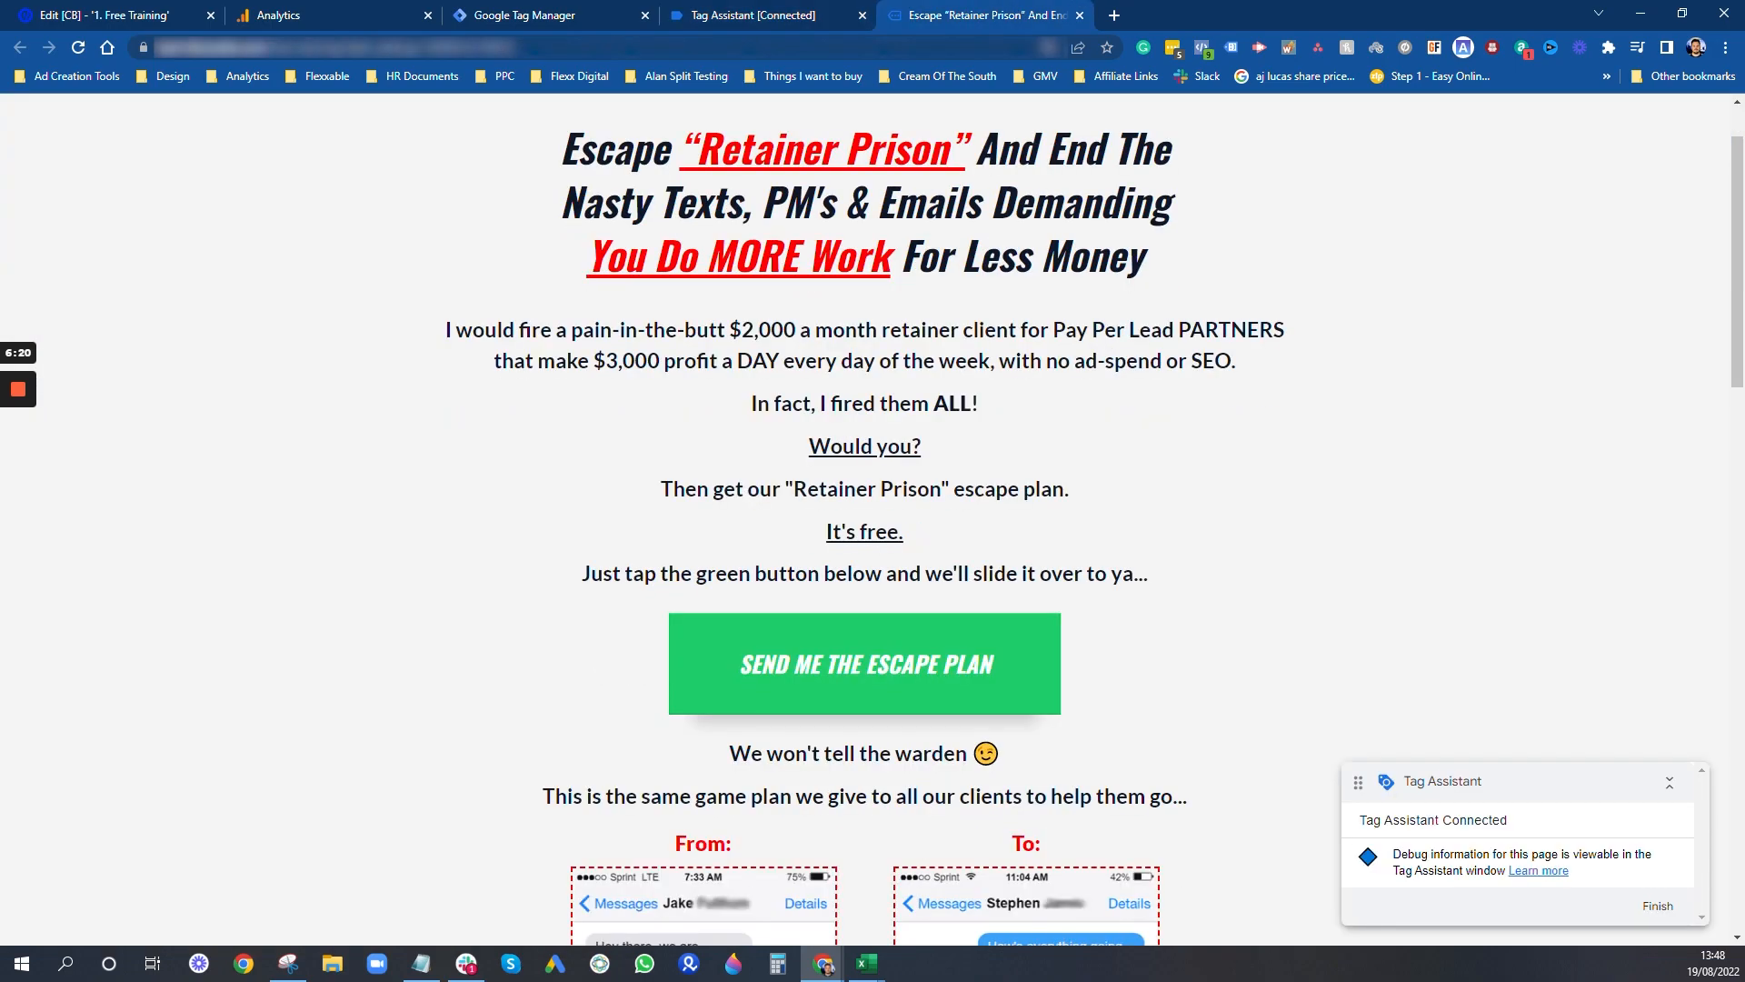
scroll(1033, 592, "down", 10)
scroll(1072, 537, "up", 4)
scroll(1186, 538, "down", 4)
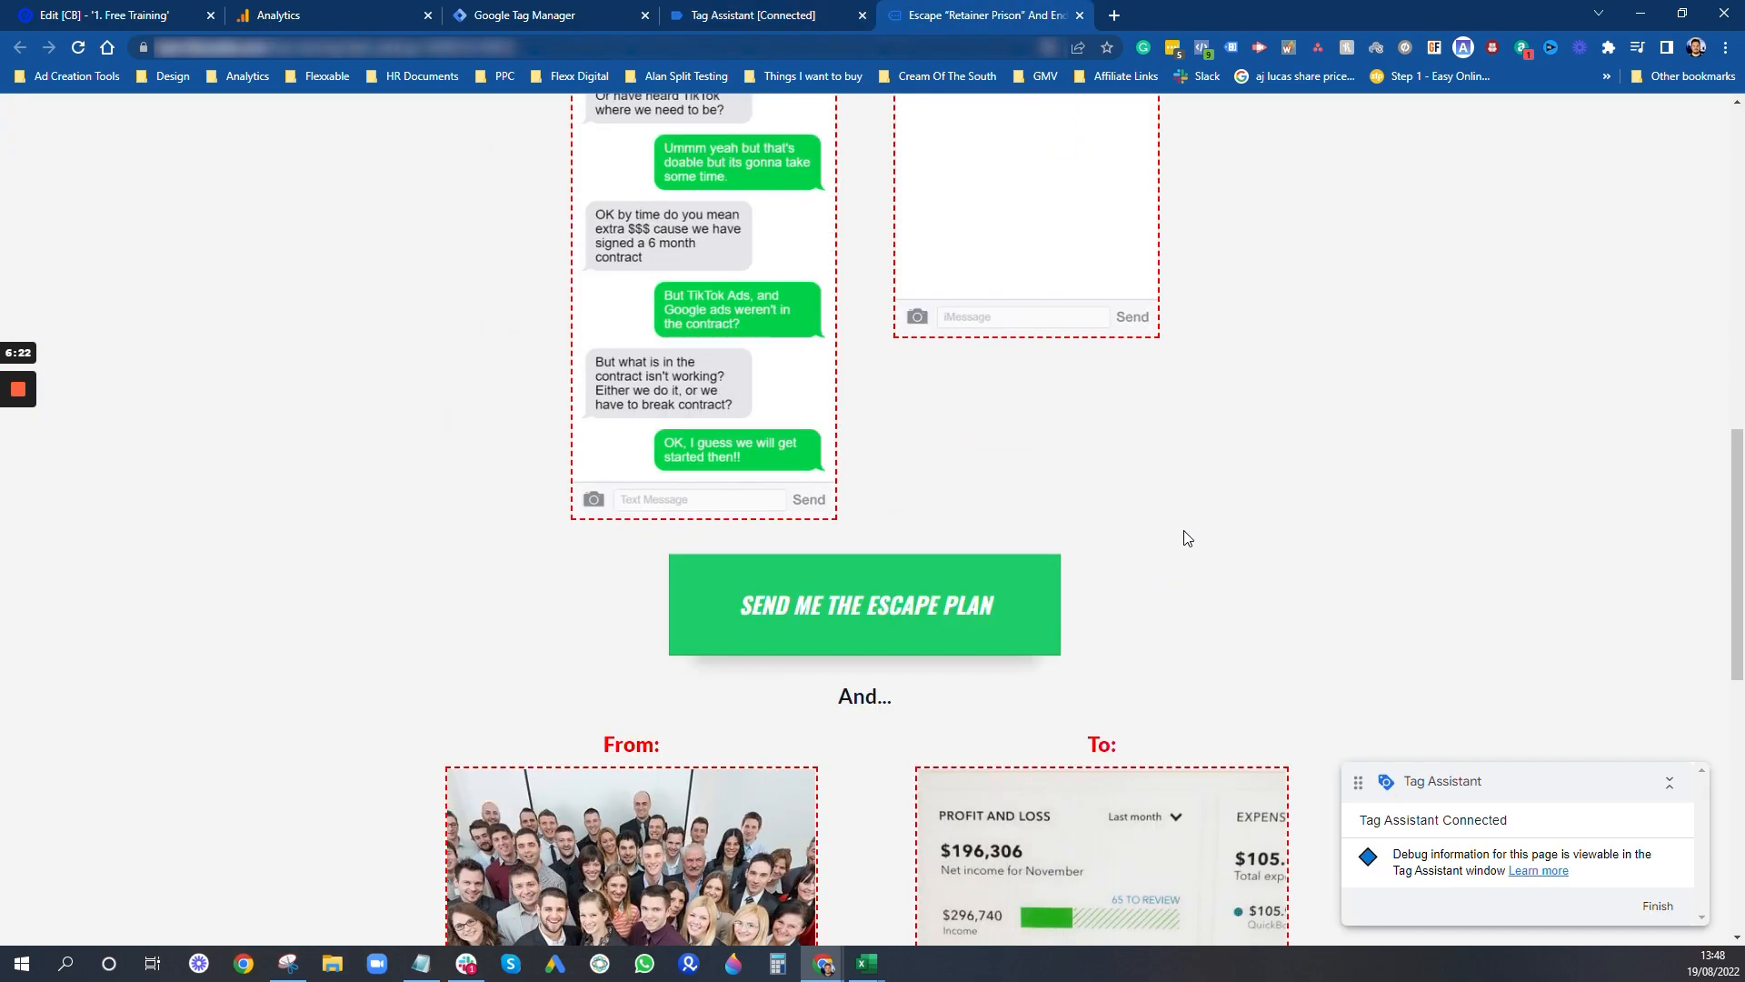
scroll(1186, 538, "down", 1)
left_click(951, 527)
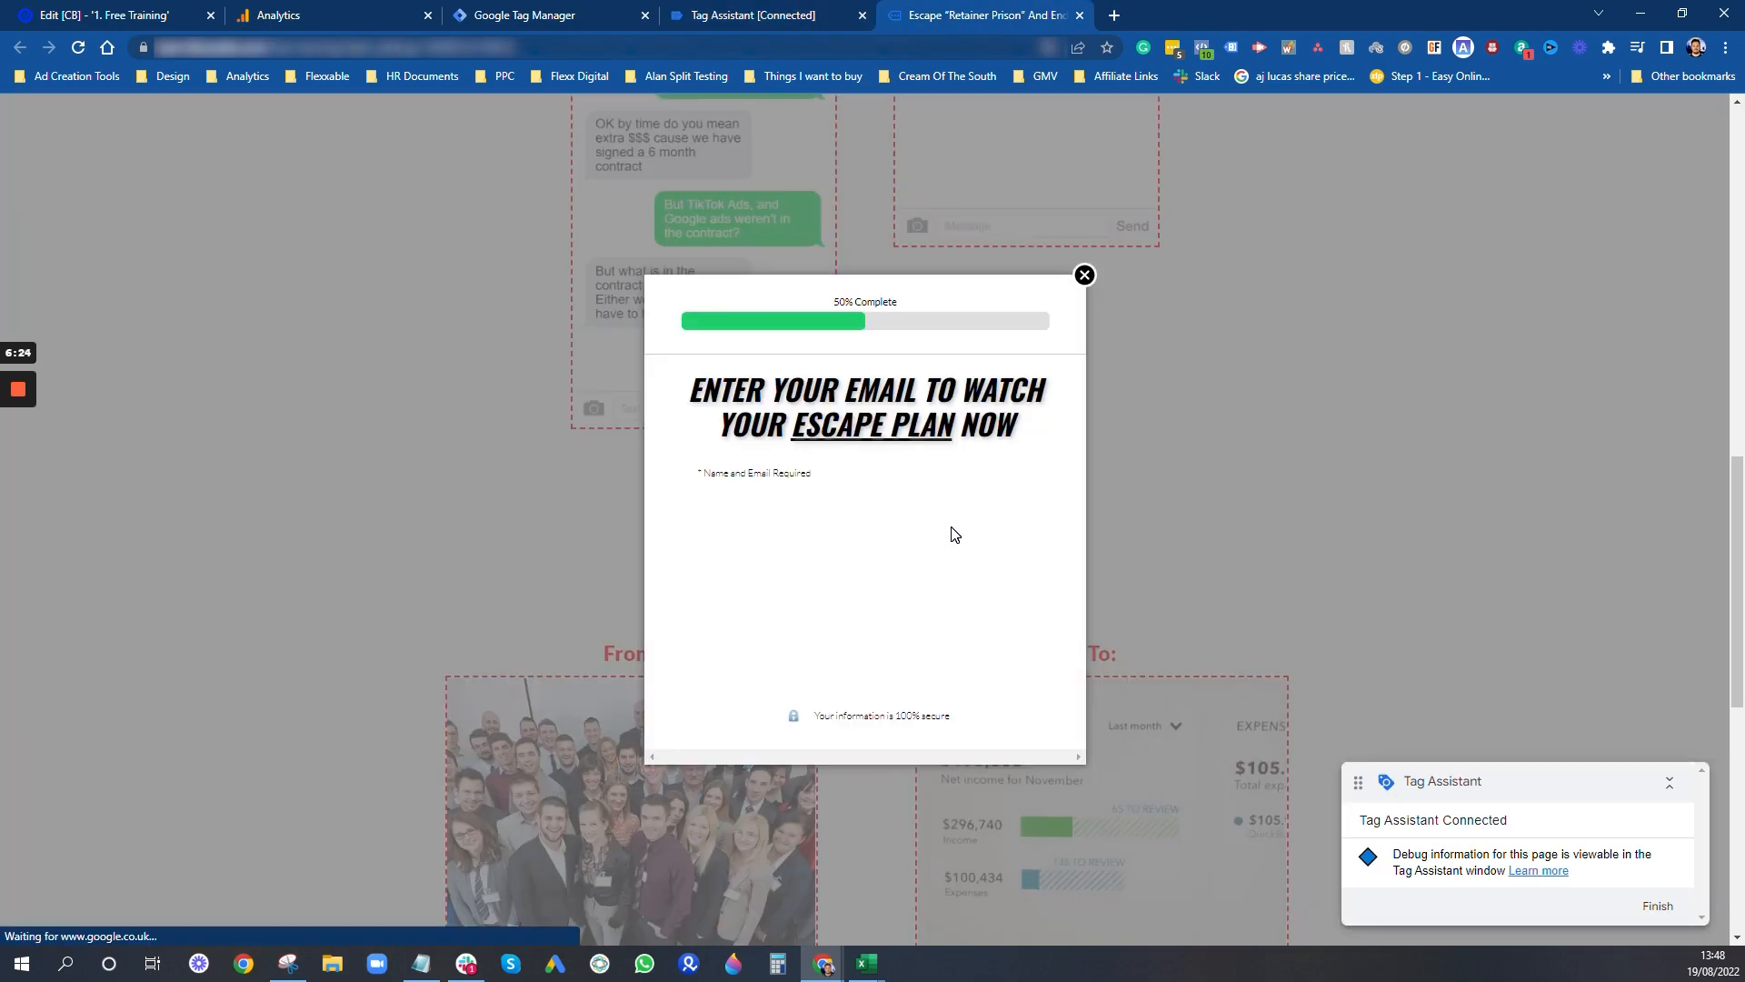
left_click(1062, 250)
- In Tag Assistant, examine the variables of the newest Click events for the middle button and the lightbox's close button
left_click(769, 13)
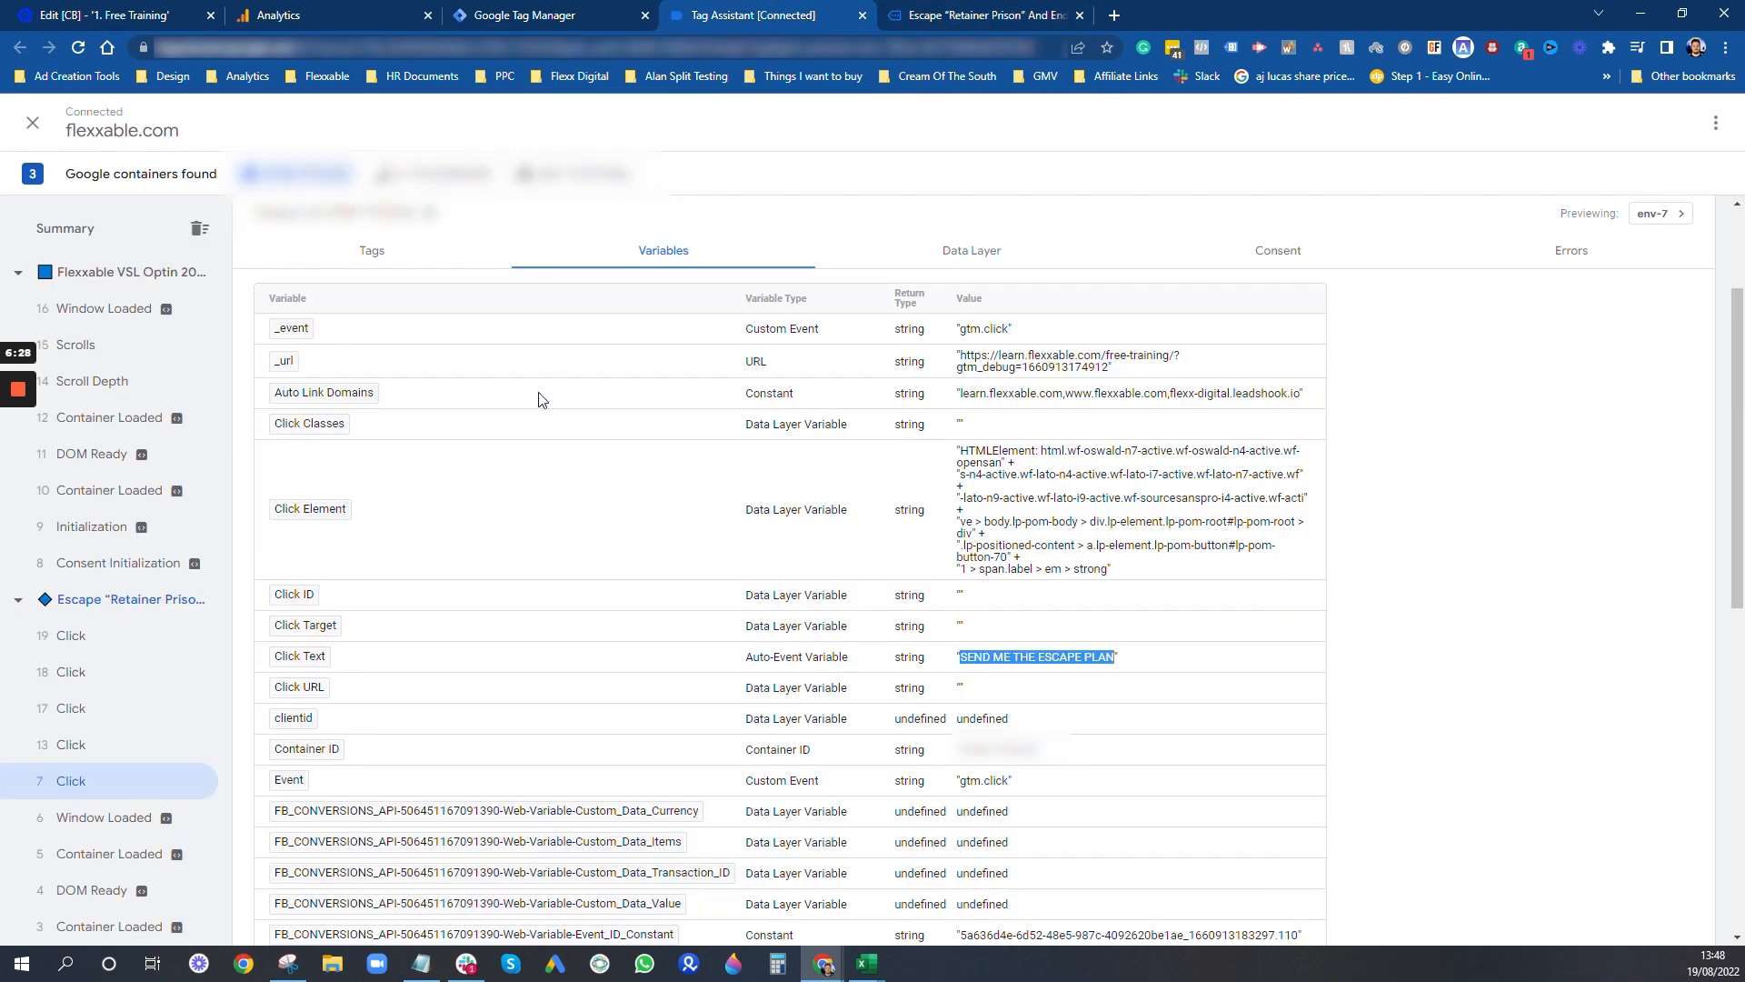
left_click(88, 673)
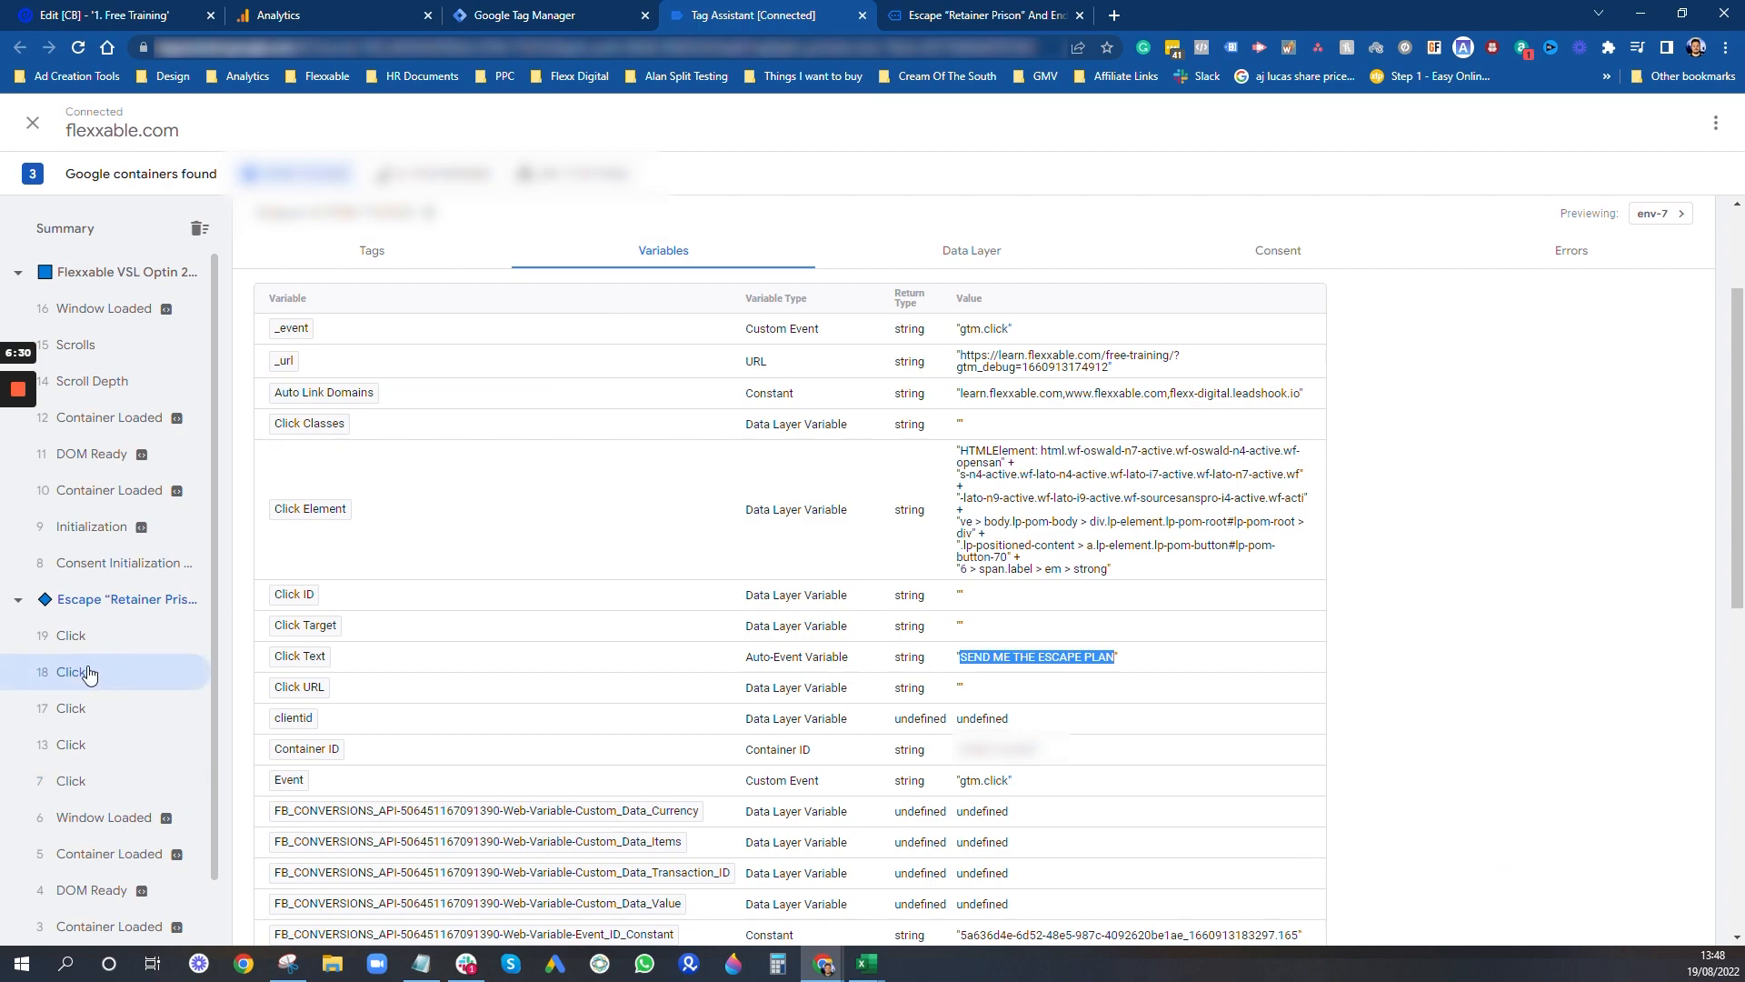
left_click(63, 645)
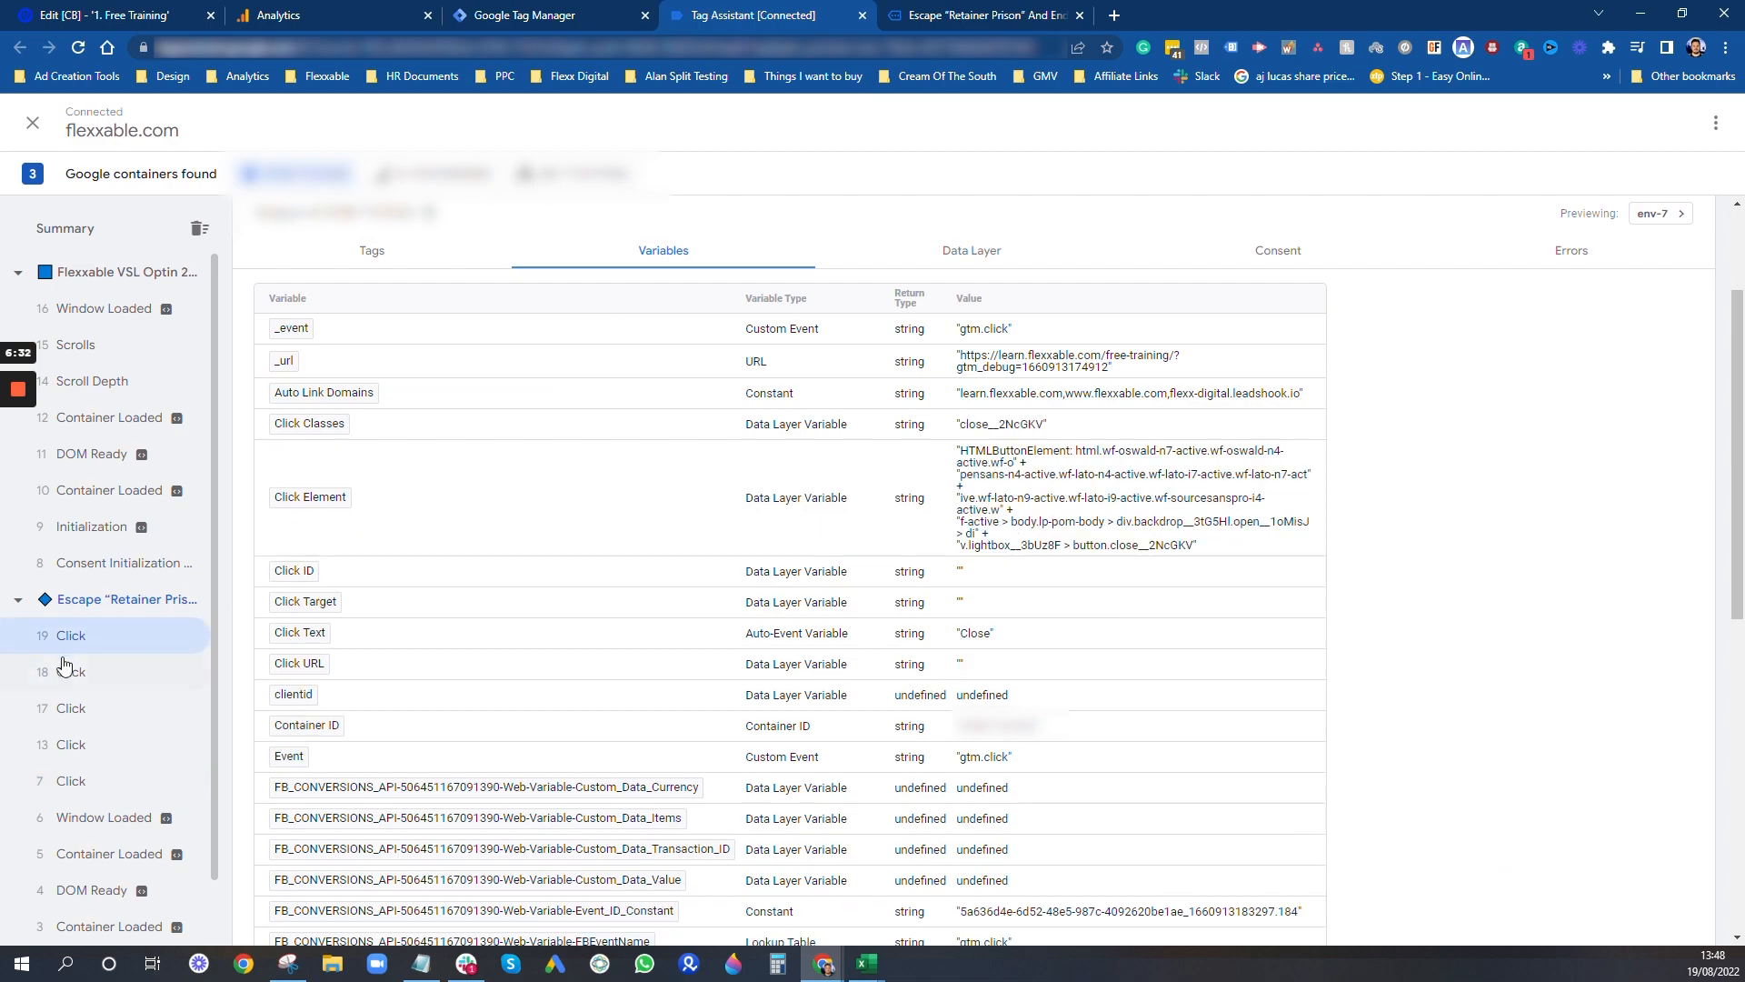
left_click(68, 673)
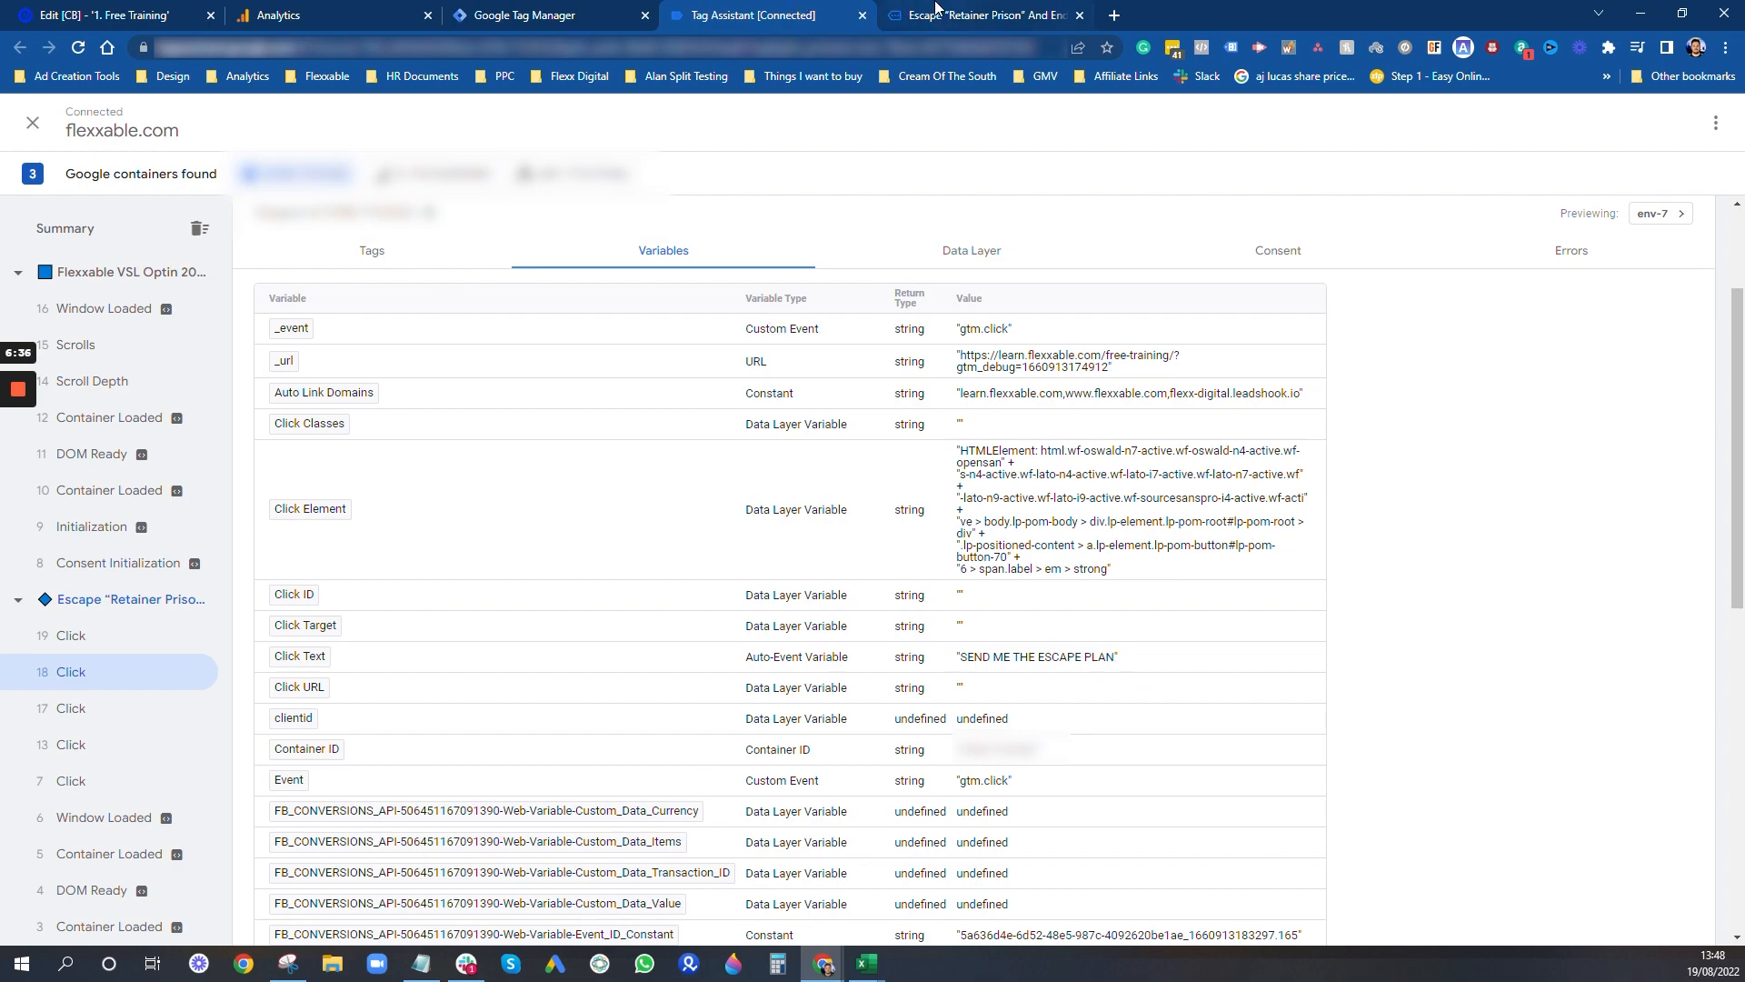
- Review the "SEND ME THE ESCAPE PLAN" buttons down the landing page, and return to the click variables in Tag Assistant
left_click(937, 11)
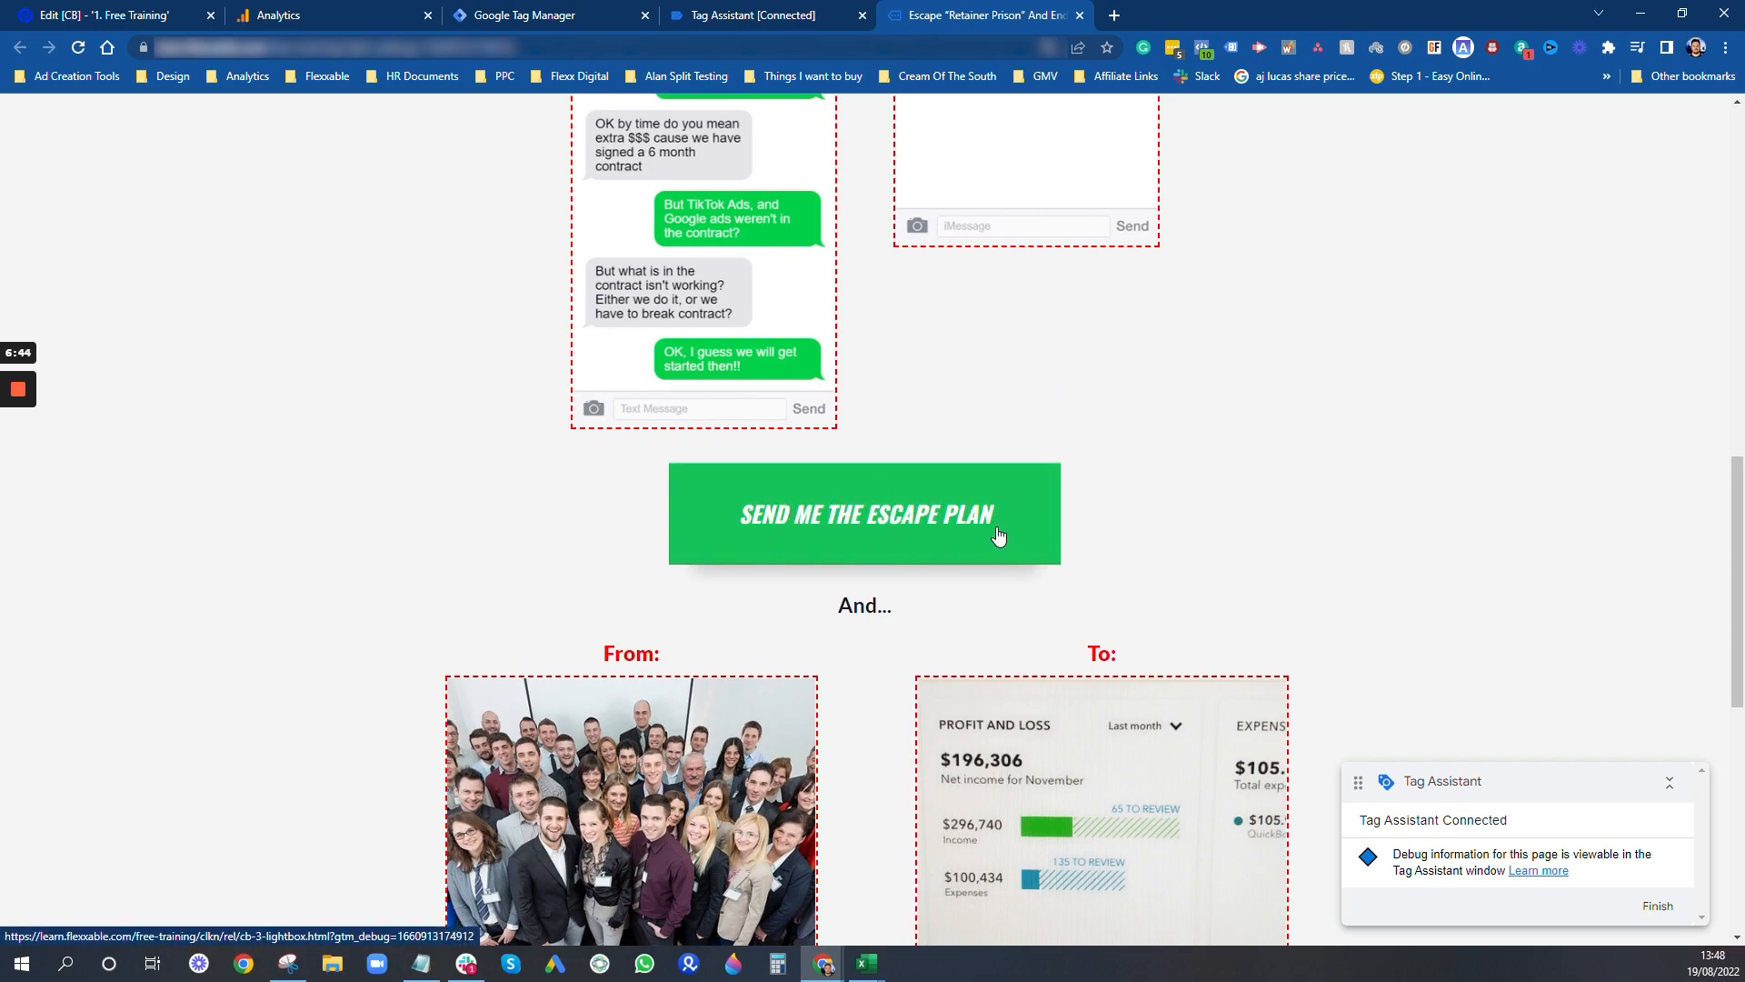
scroll(1018, 520, "down", 4)
scroll(909, 500, "down", 4)
scroll(819, 477, "up", 4)
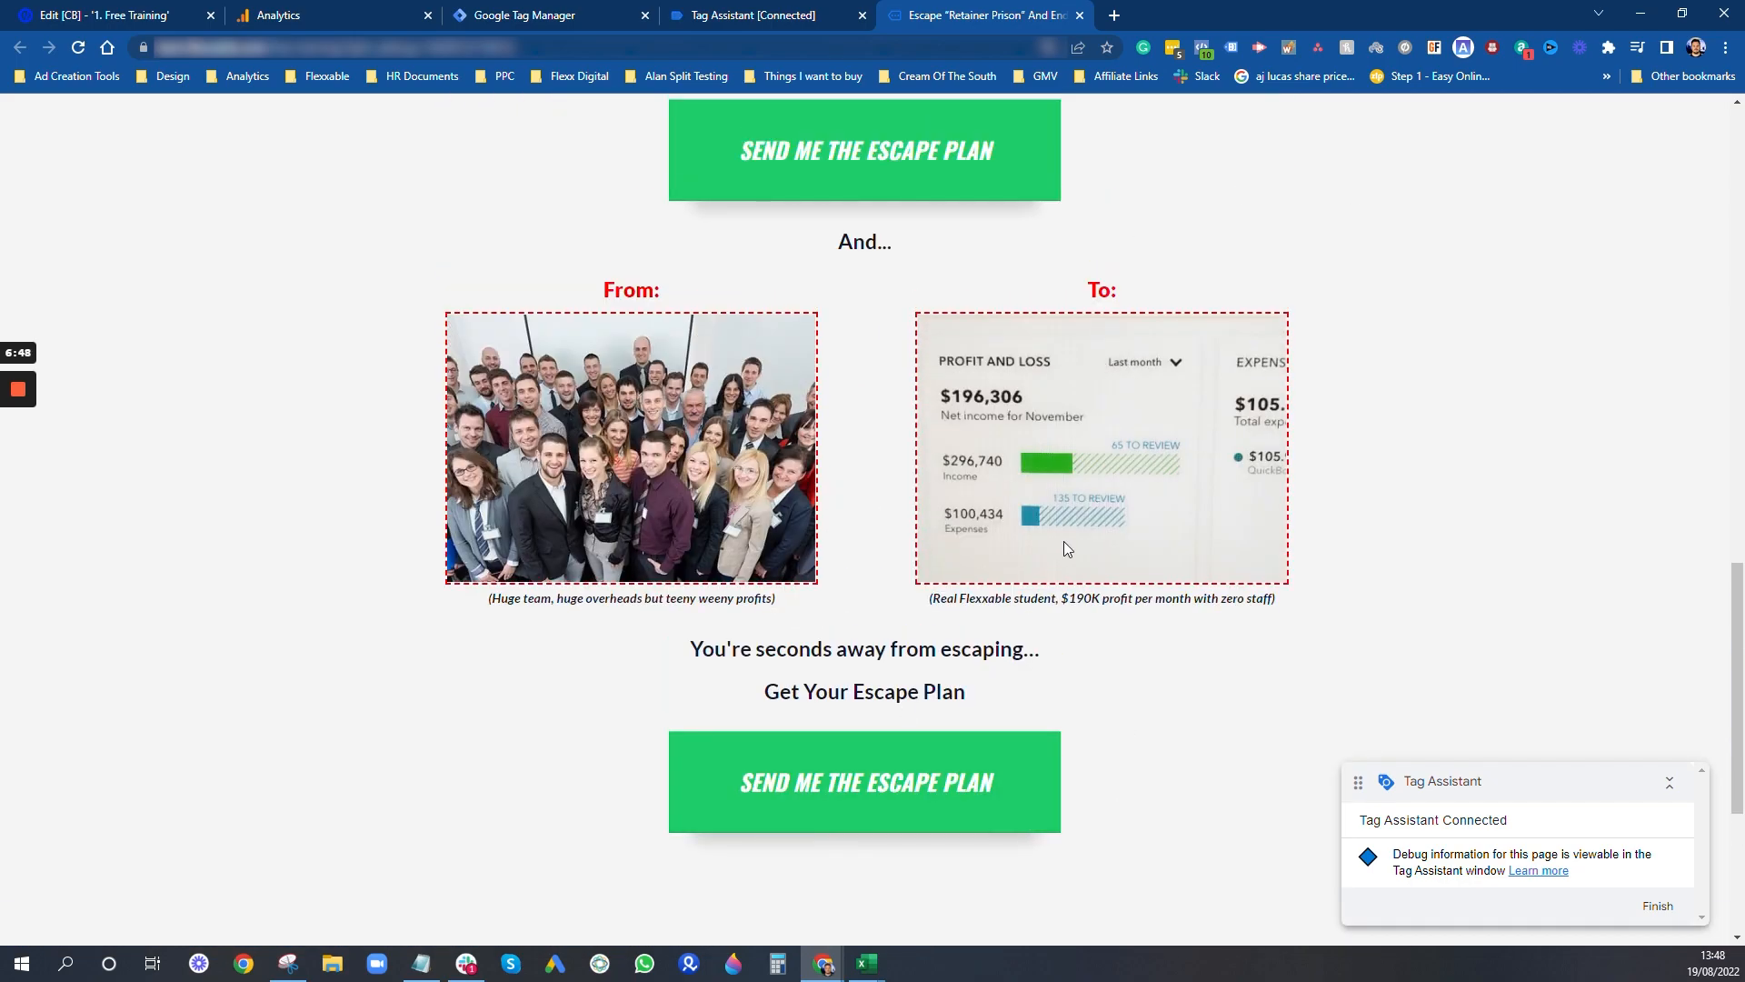
scroll(1065, 546, "up", 13)
scroll(1425, 821, "down", 7)
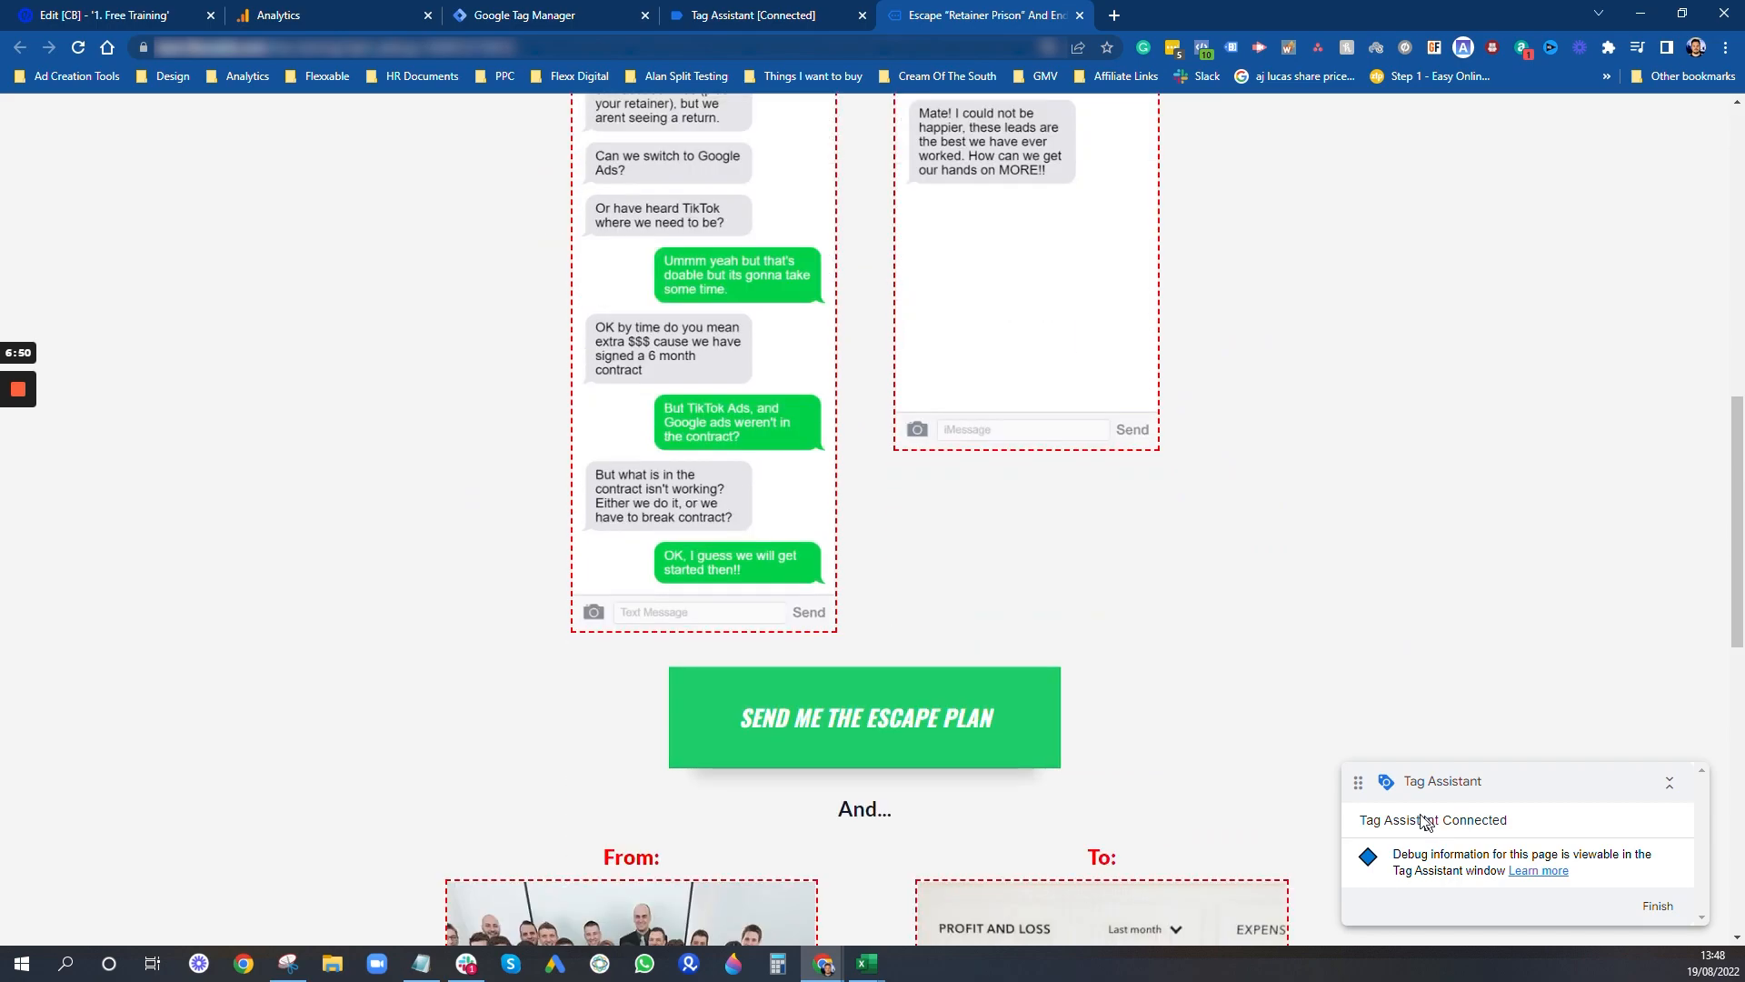
scroll(970, 246, "up", 6)
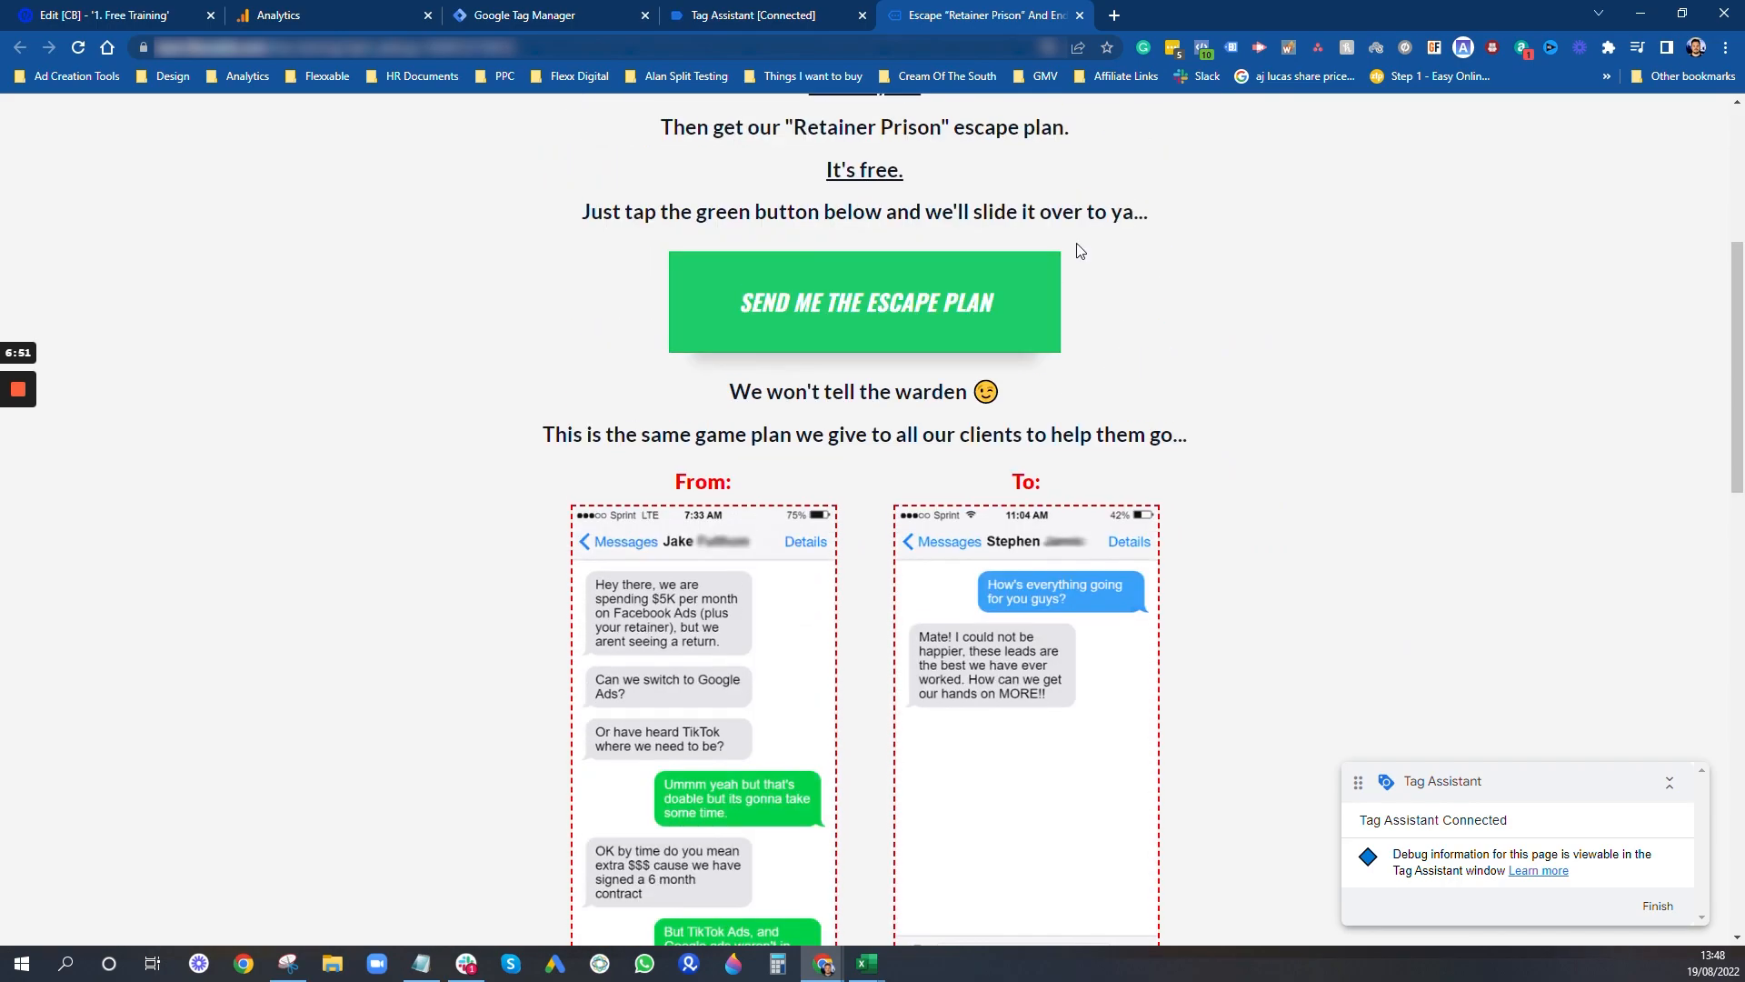
left_click(804, 9)
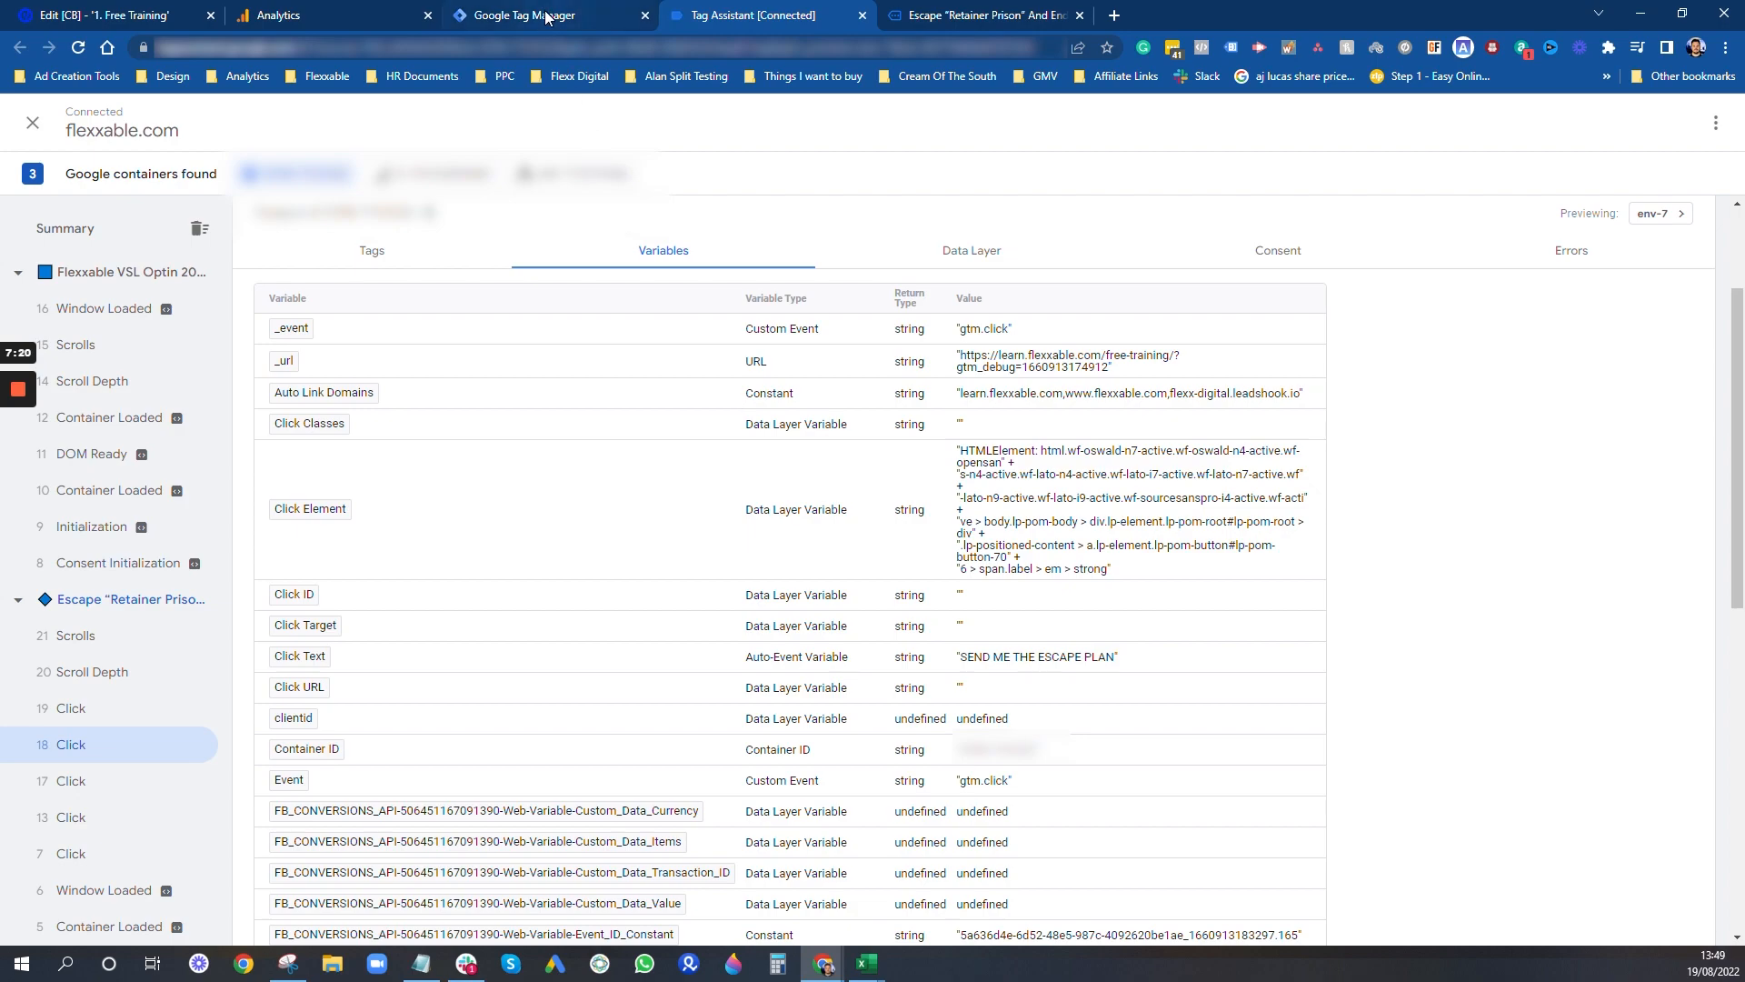
- In the Unbounce page editor, change the label of the middle button, above "And...", to "SEND ME THE PLAN"
mouse_move(546, 17)
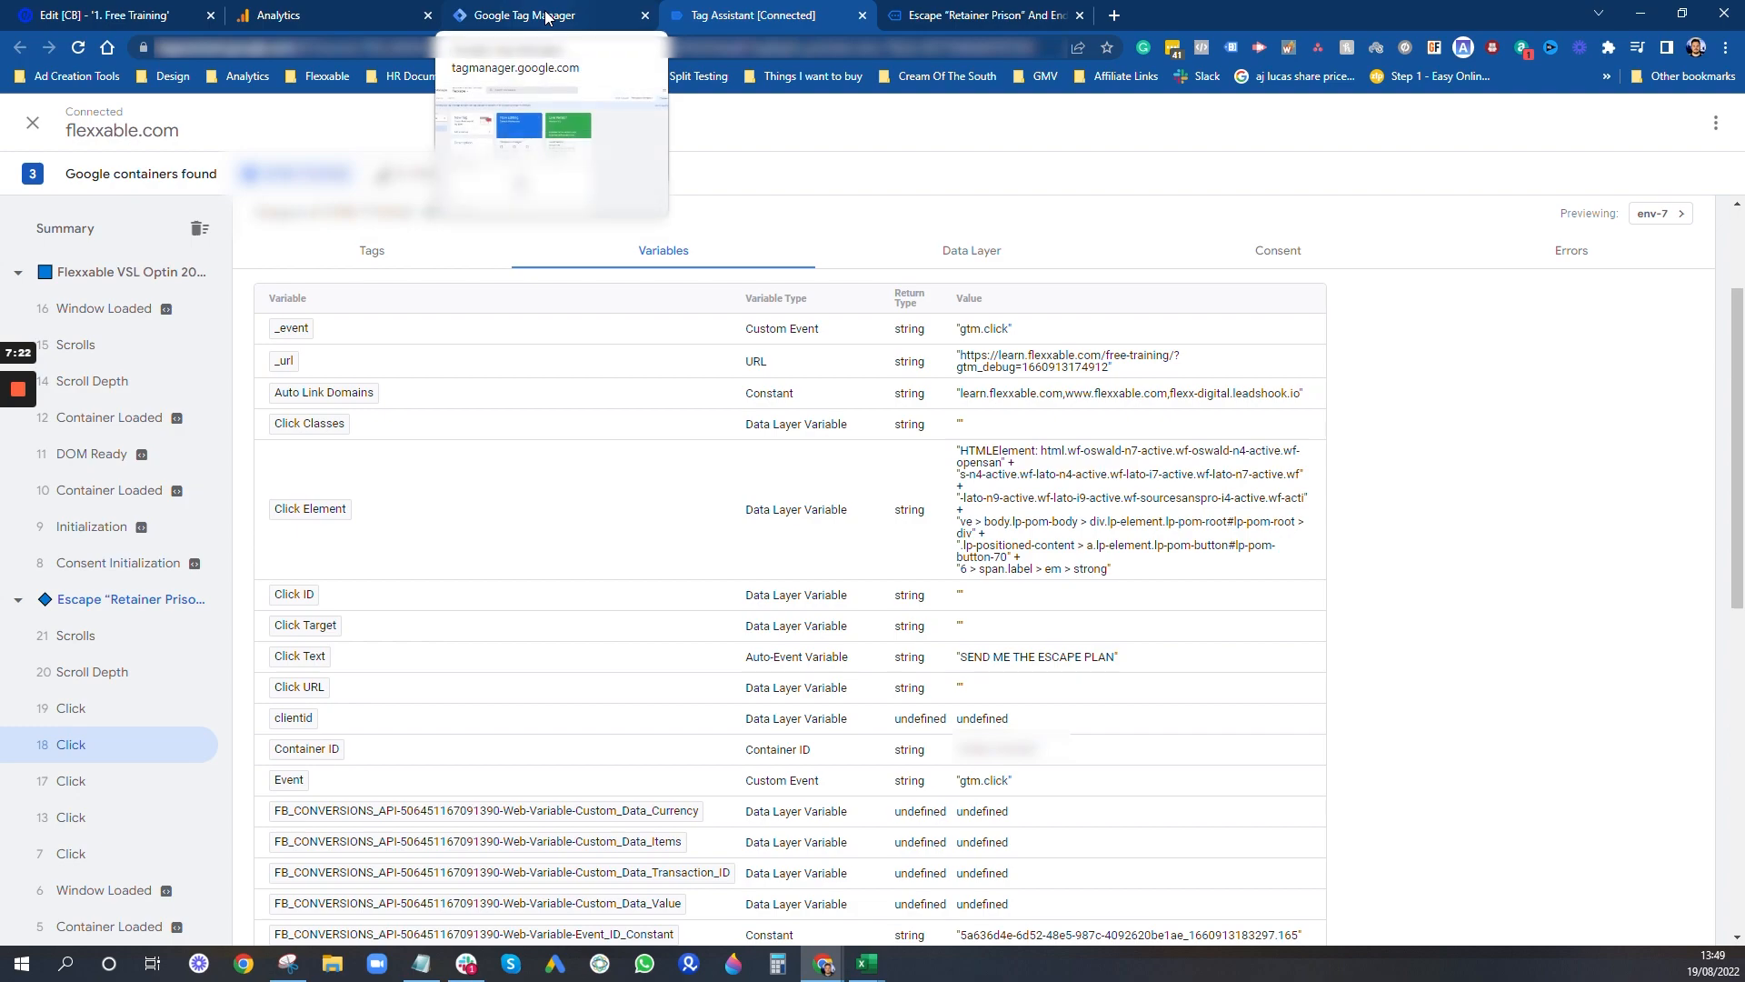
left_click(64, 16)
scroll(848, 697, "down", 10)
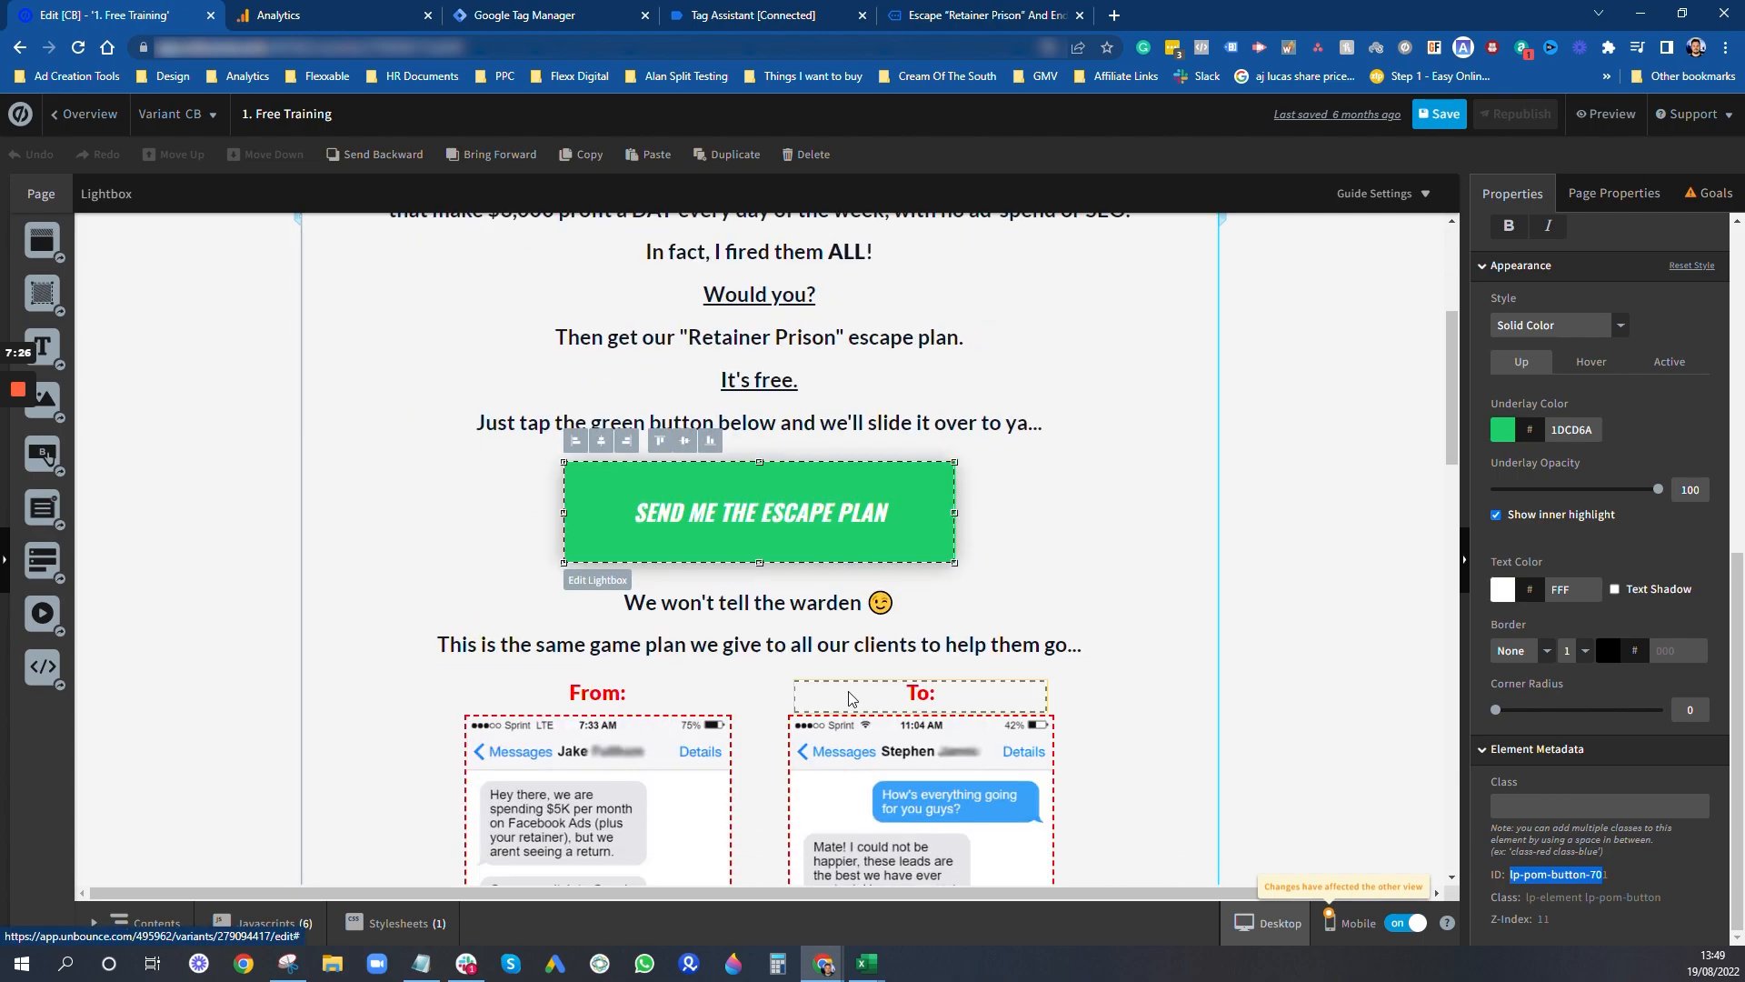
scroll(816, 669, "down", 1)
left_click(745, 635)
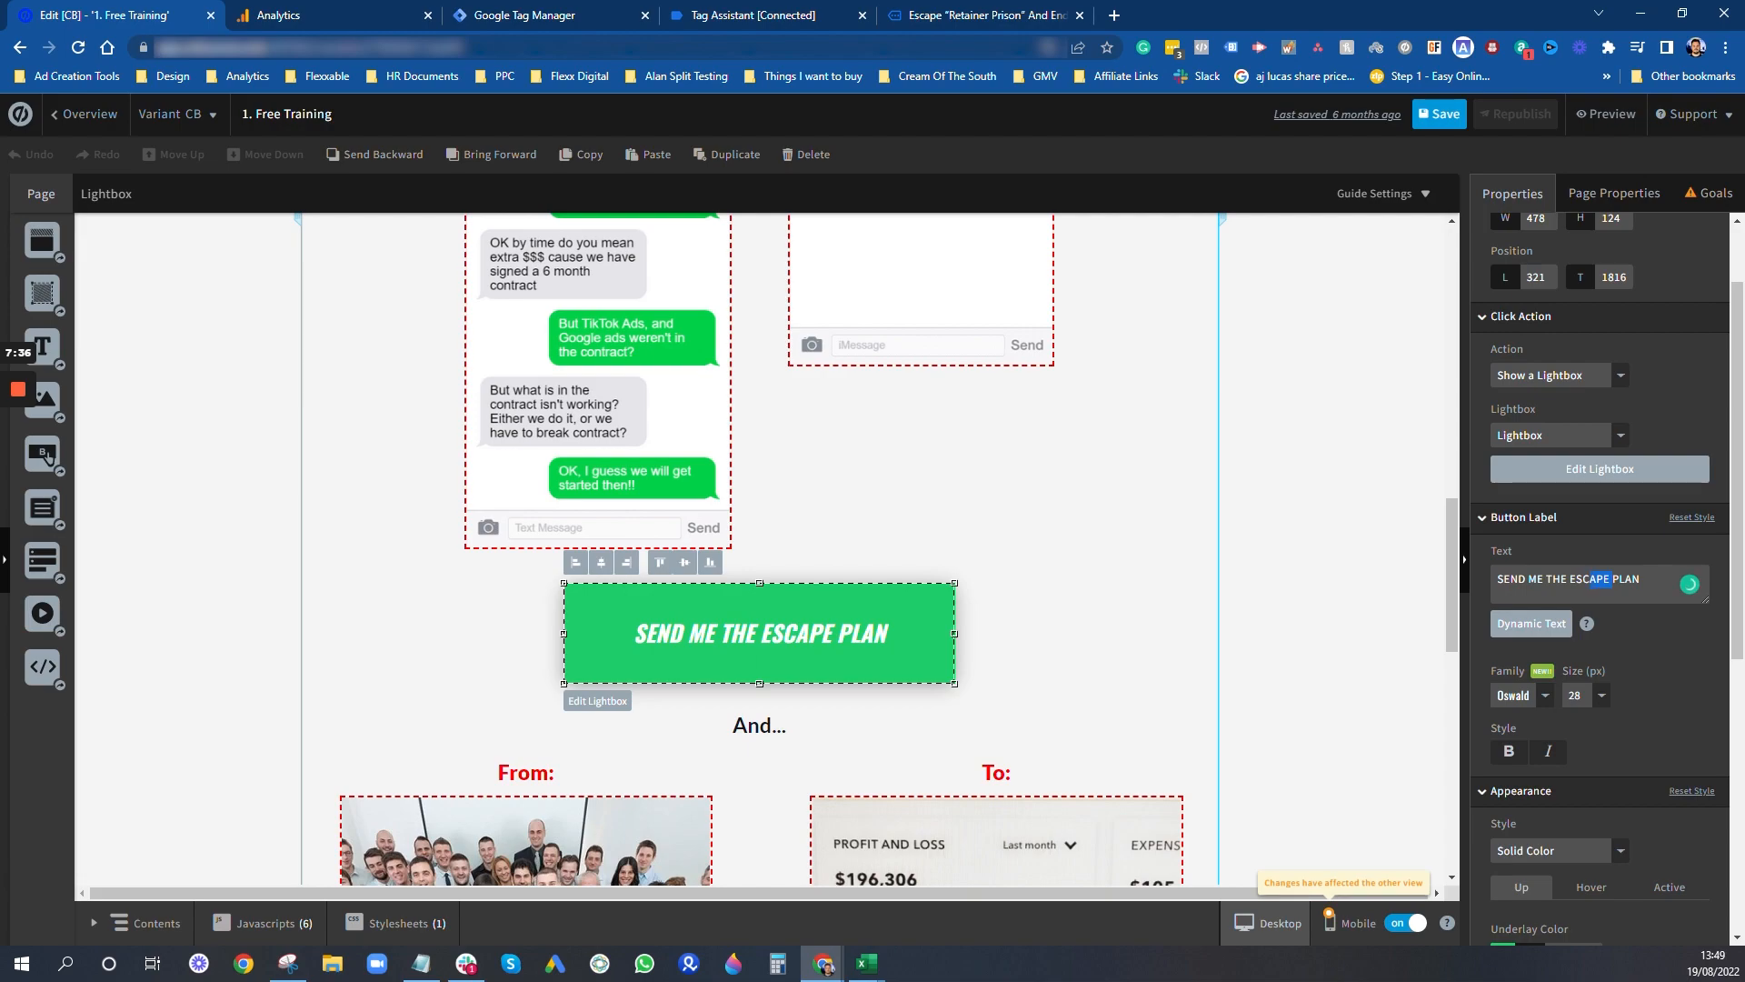
key("BackSpace")
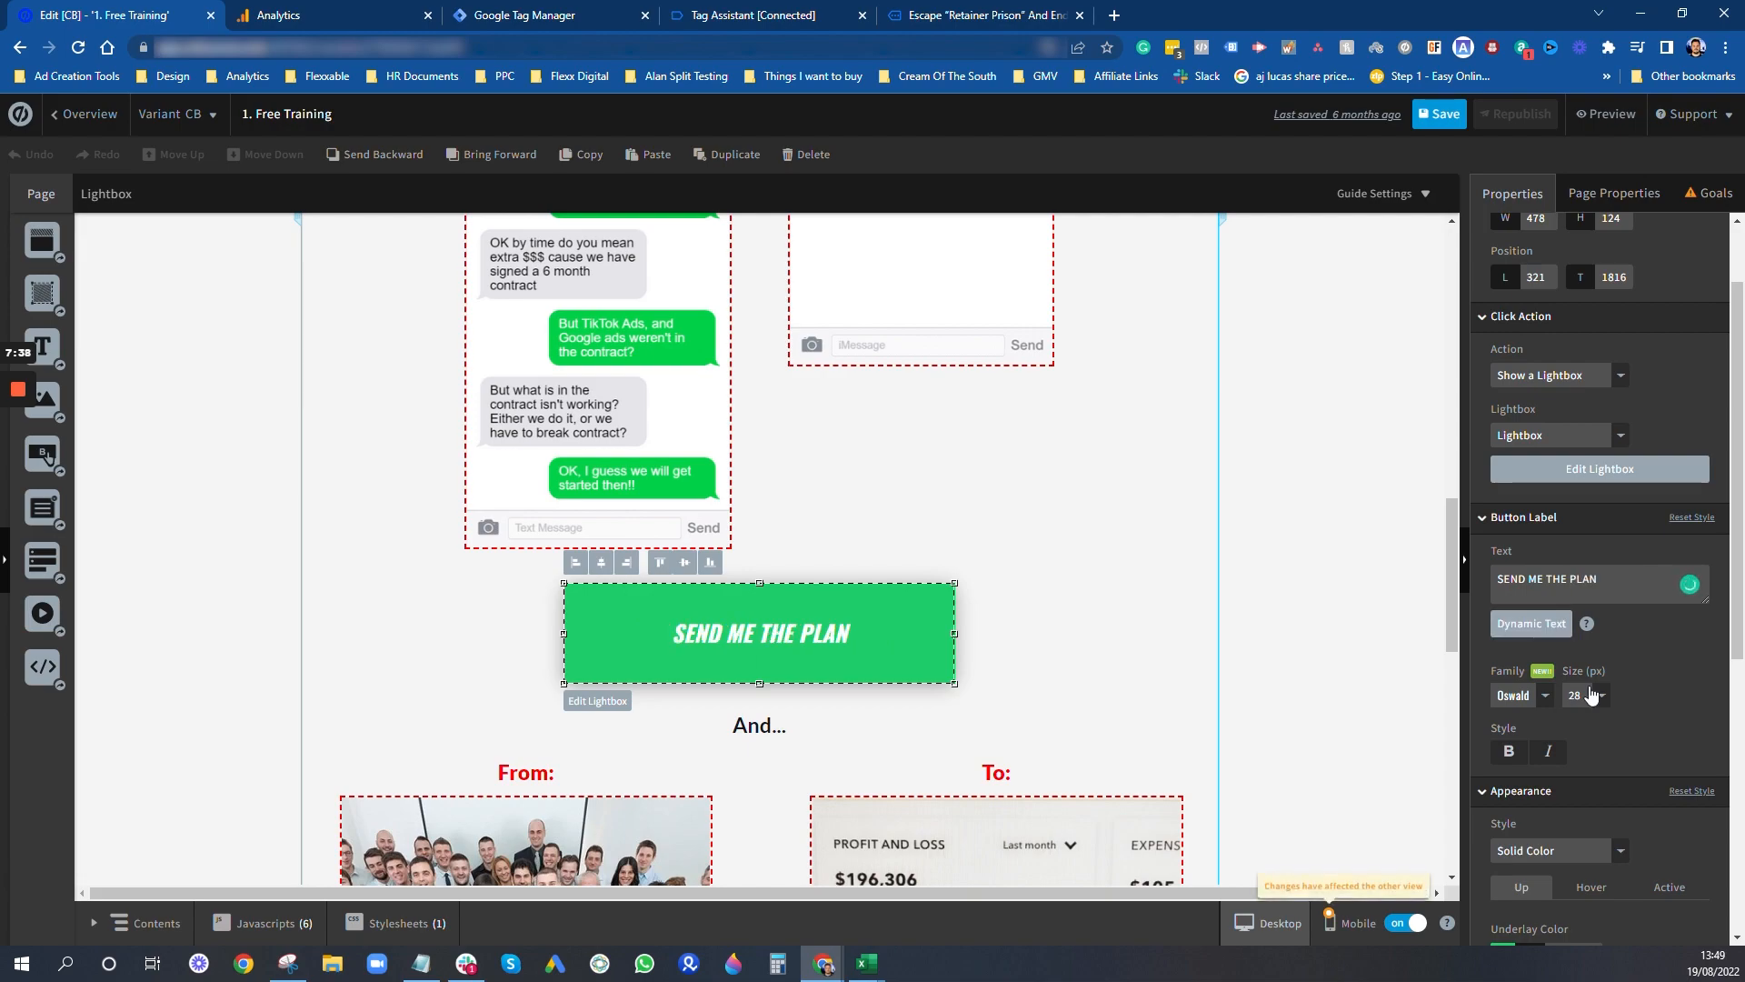
- Set the label of the button under "Get Your Escape Plan" to "I WANT TO ESCAPE RETAINER JAIL"
scroll(1323, 622, "down", 7)
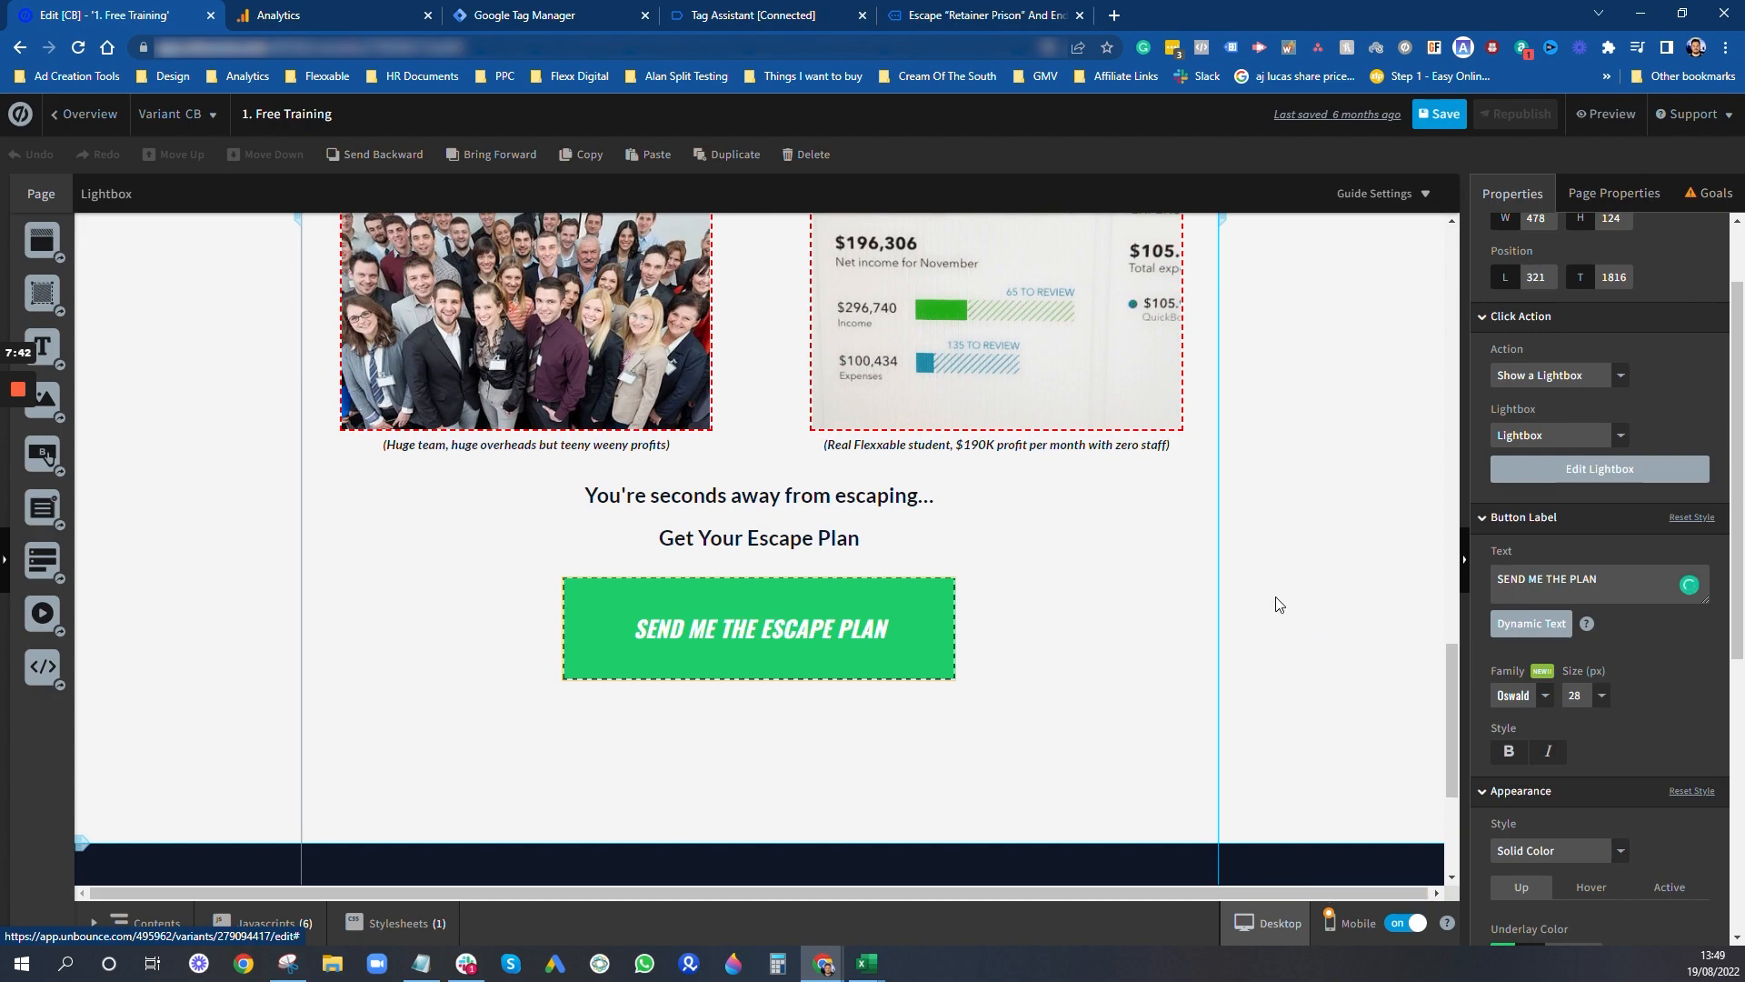
left_click(818, 636)
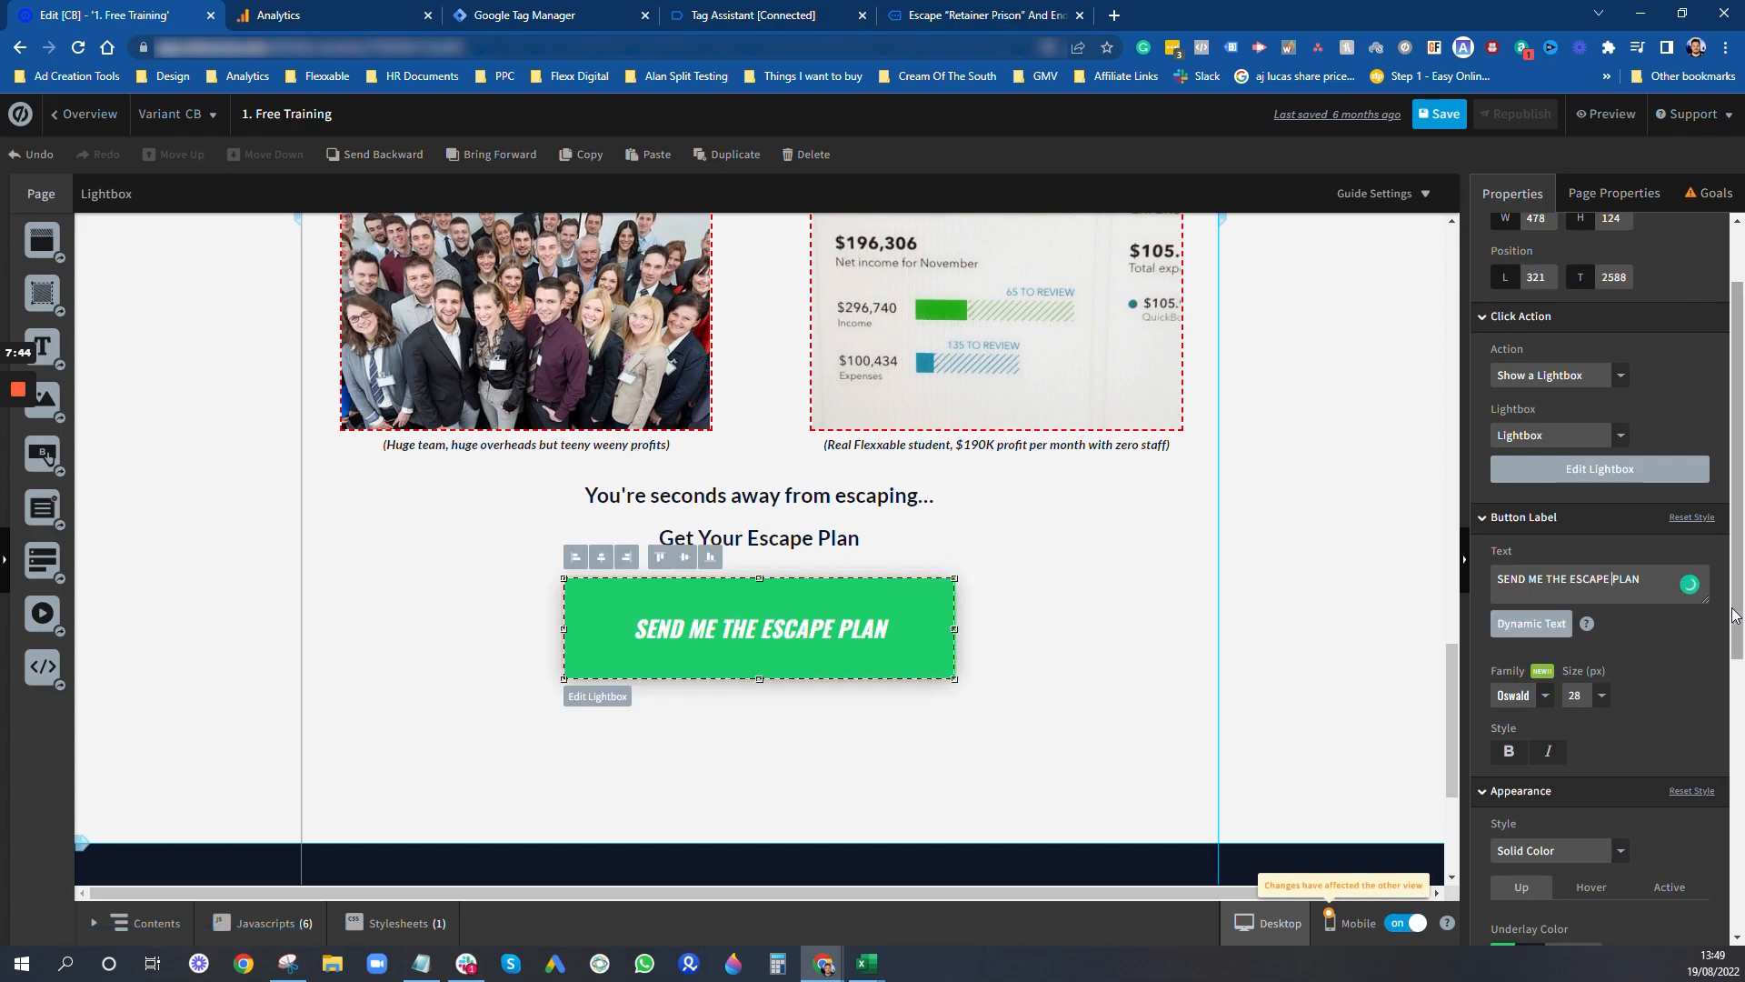
key("ctrl+a")
type("I Want")
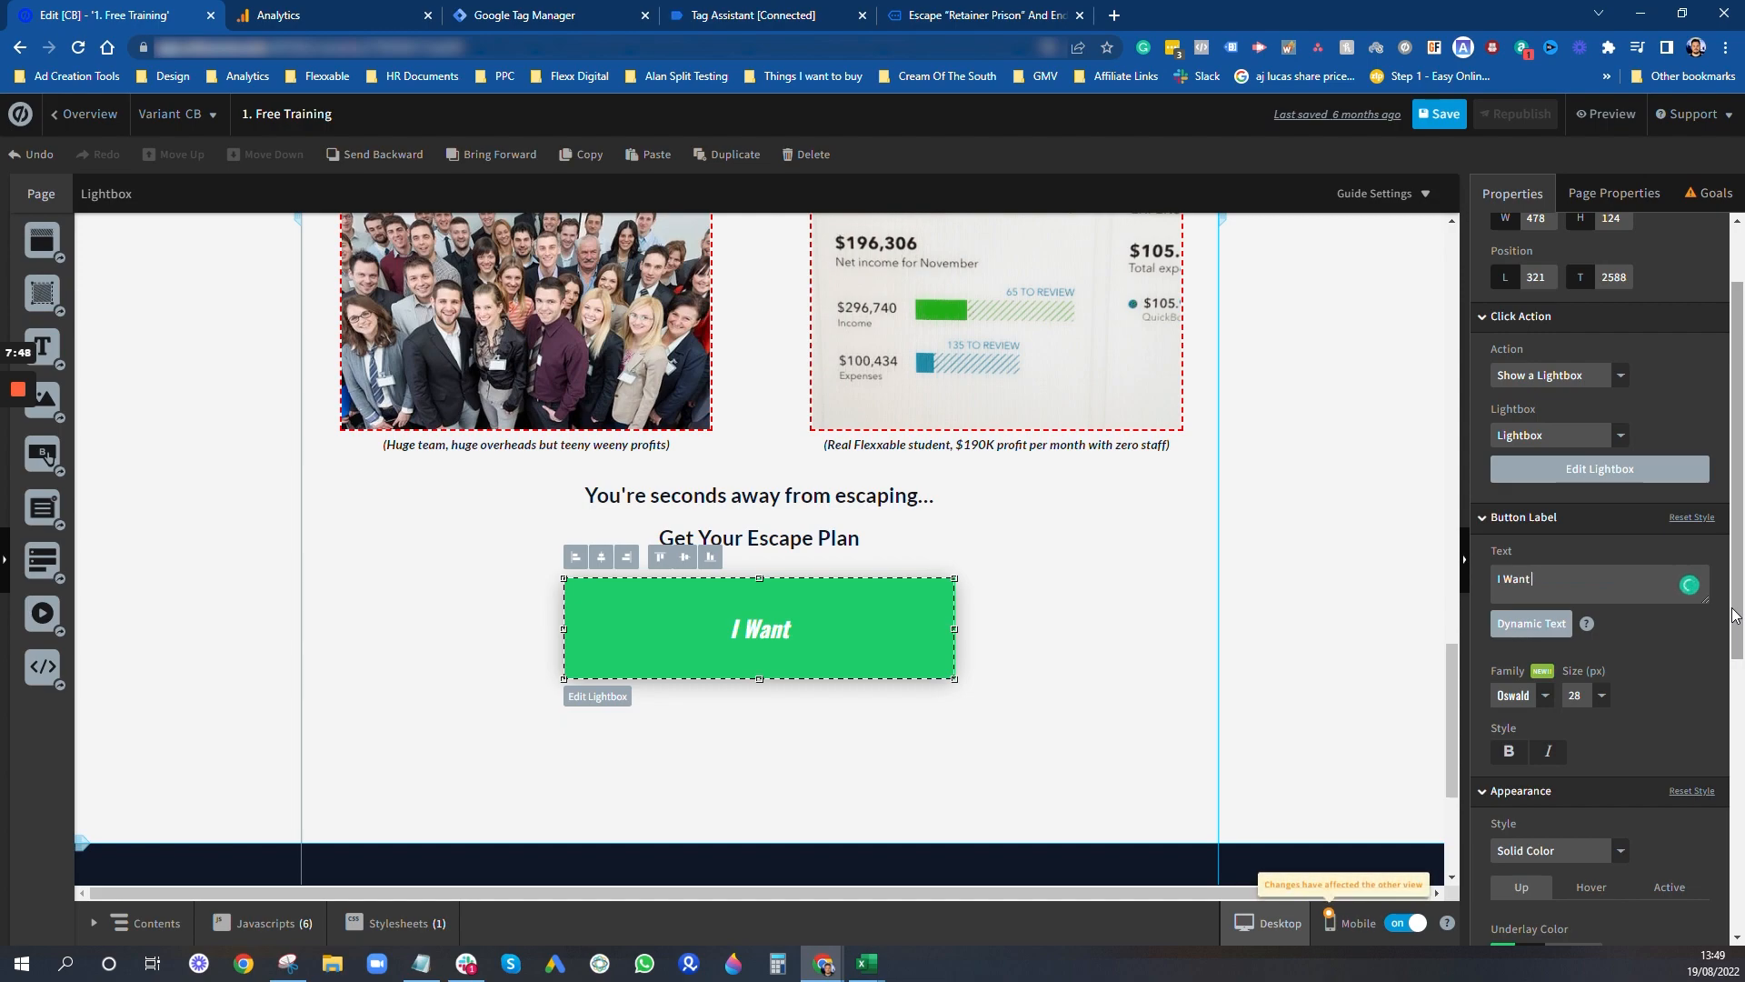
key("BackSpace")
key("BackSpace")
key("BackSpace")
key("BackSpace")
type("WANT TO ES")
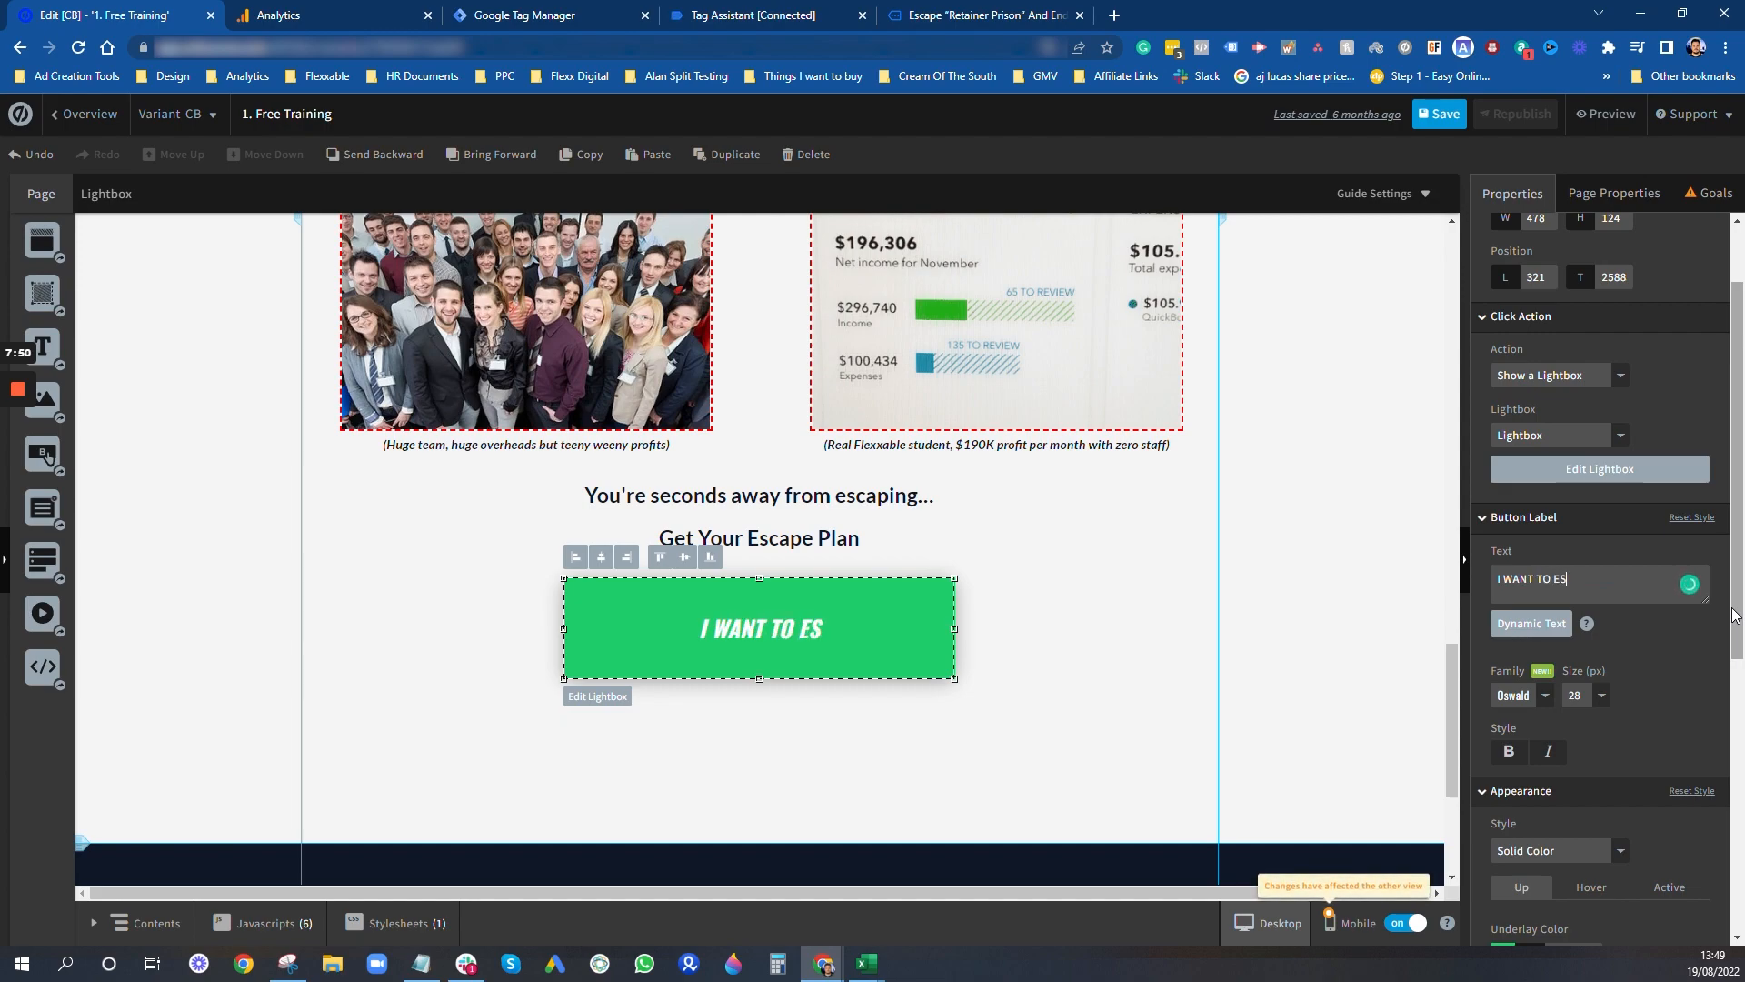
type("CAPE RETAINER JAIL")
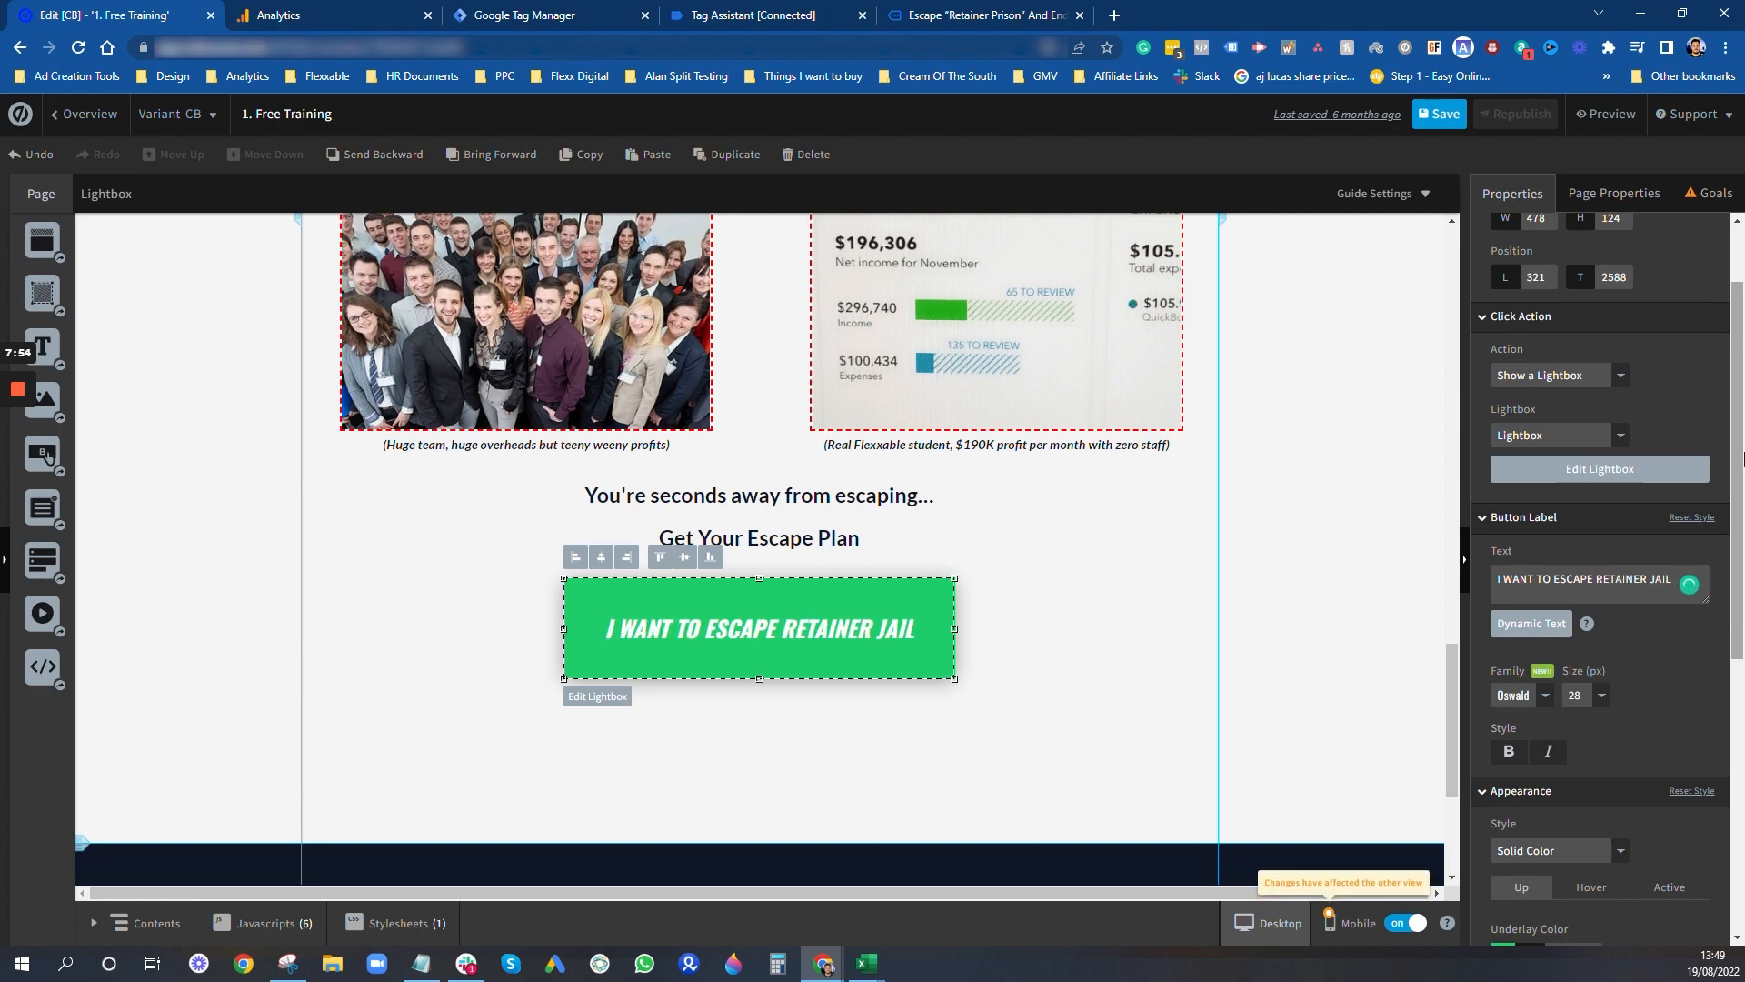
- Save the edited Free Training page and republish it, dismissing the completion message
left_click(1446, 116)
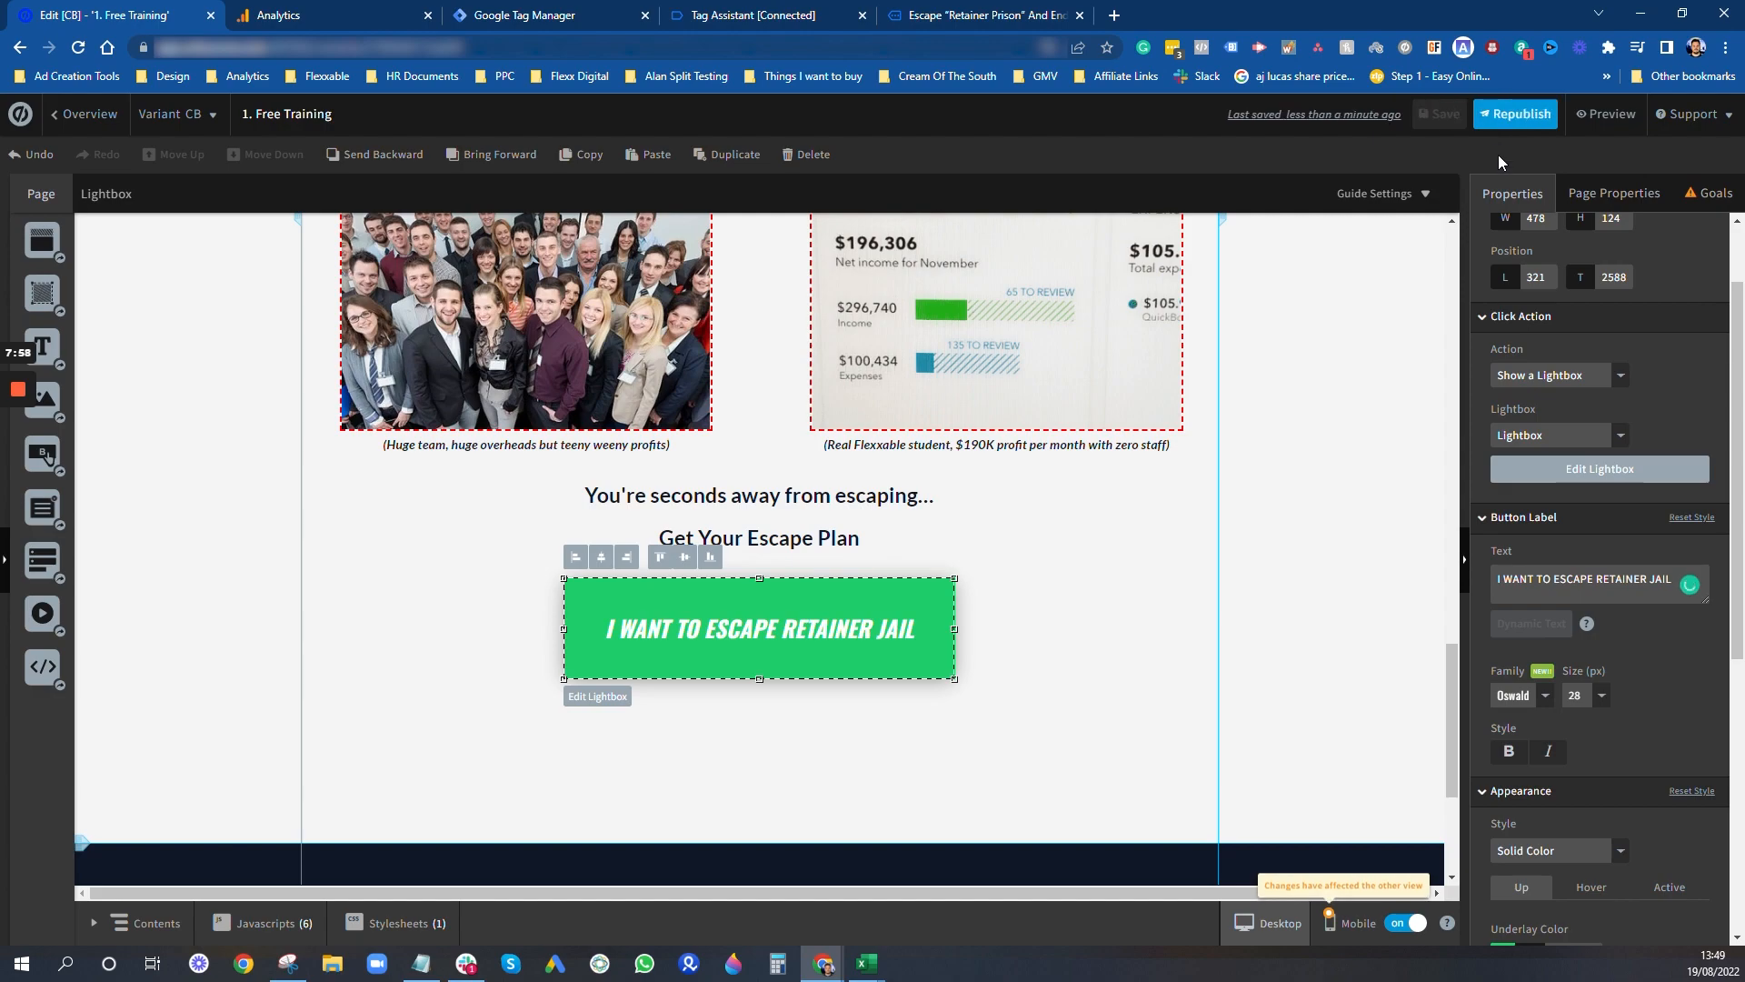
left_click(1516, 115)
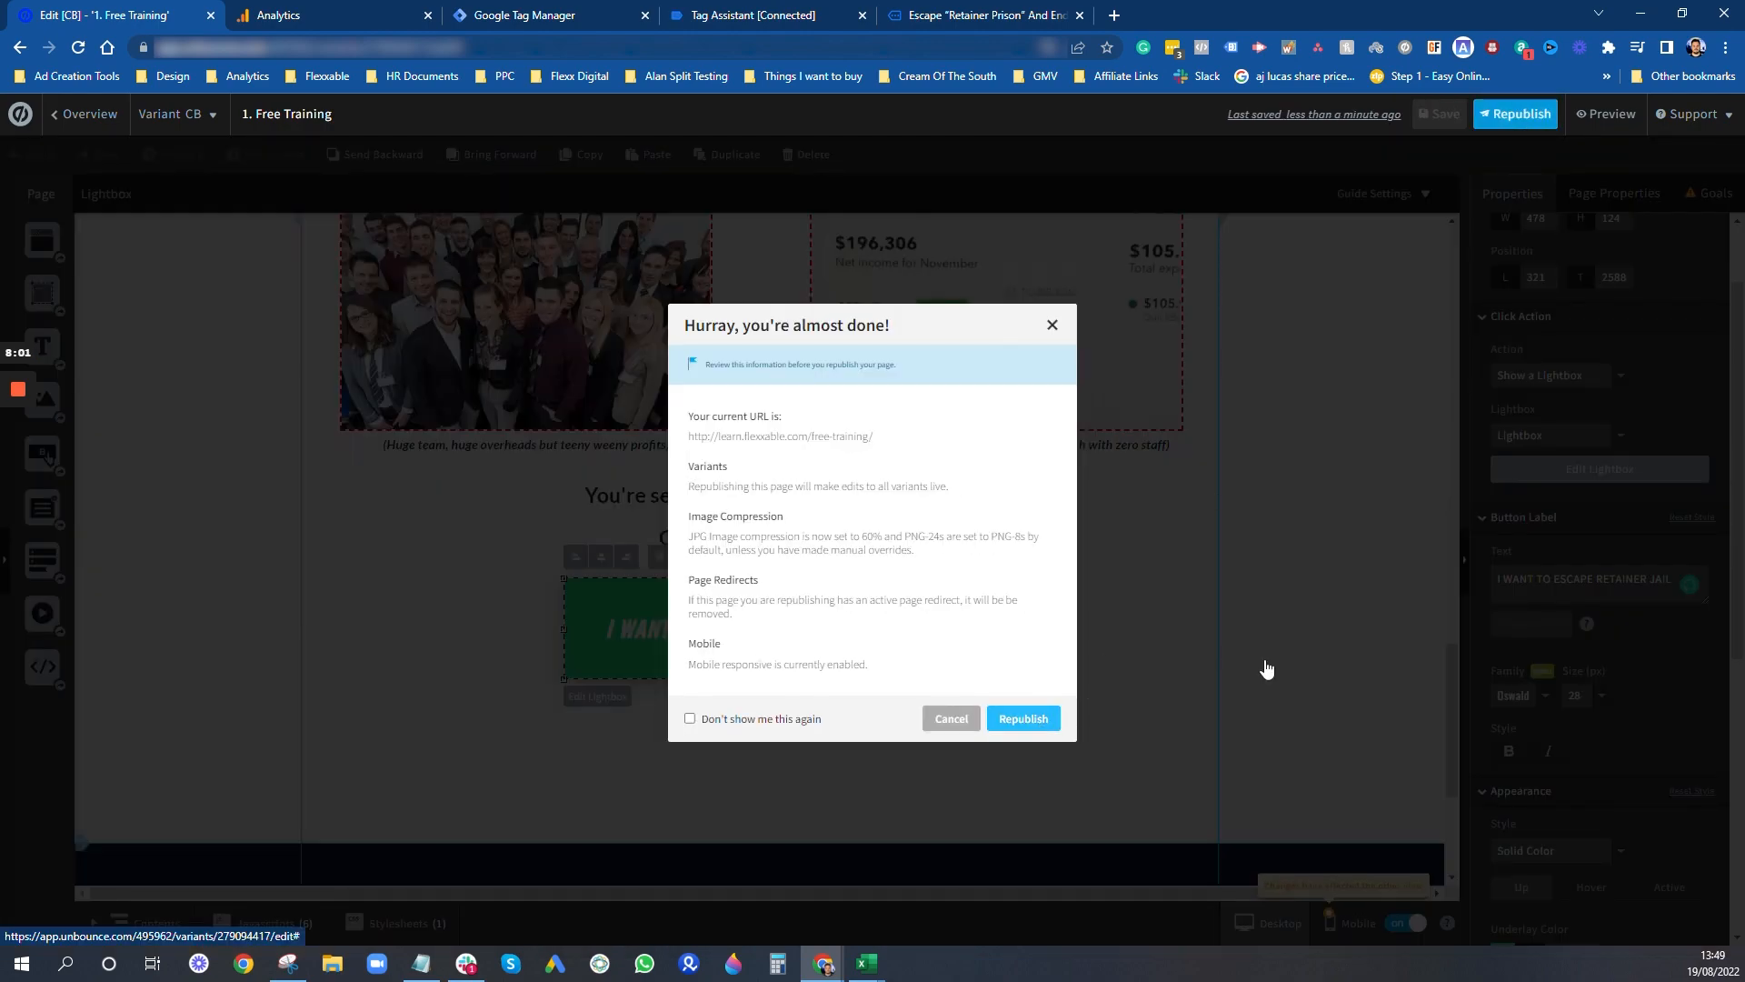
key("Return")
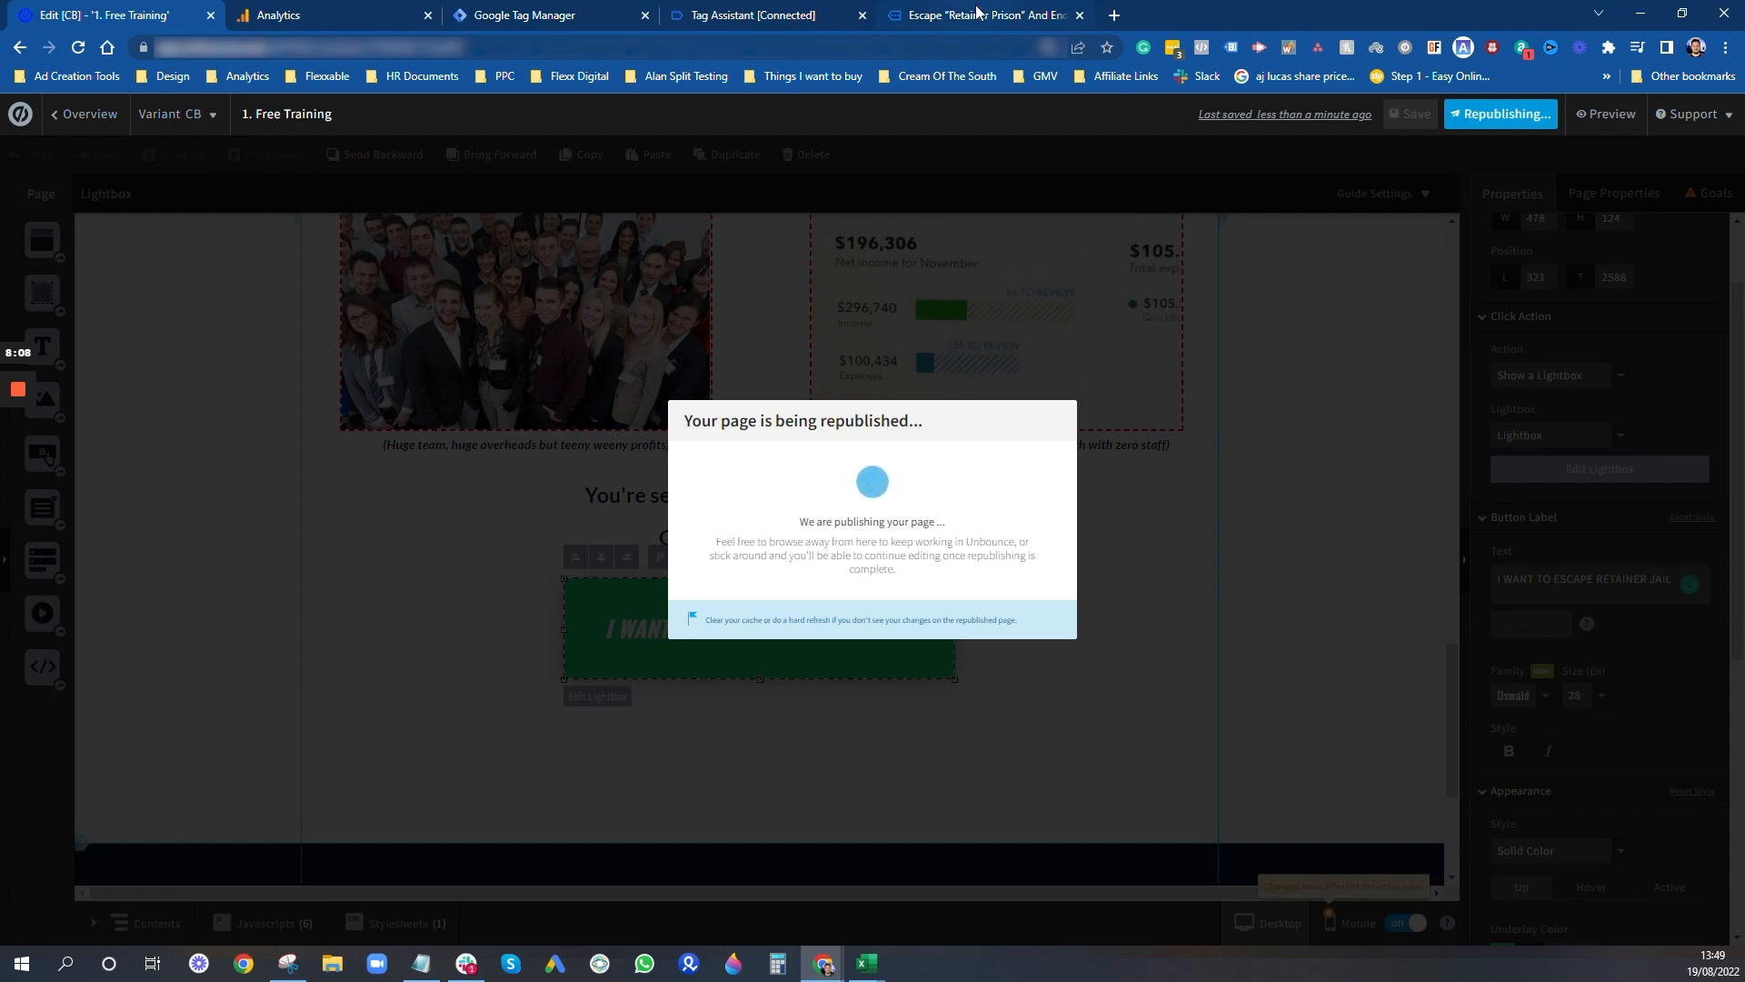
mouse_move(977, 11)
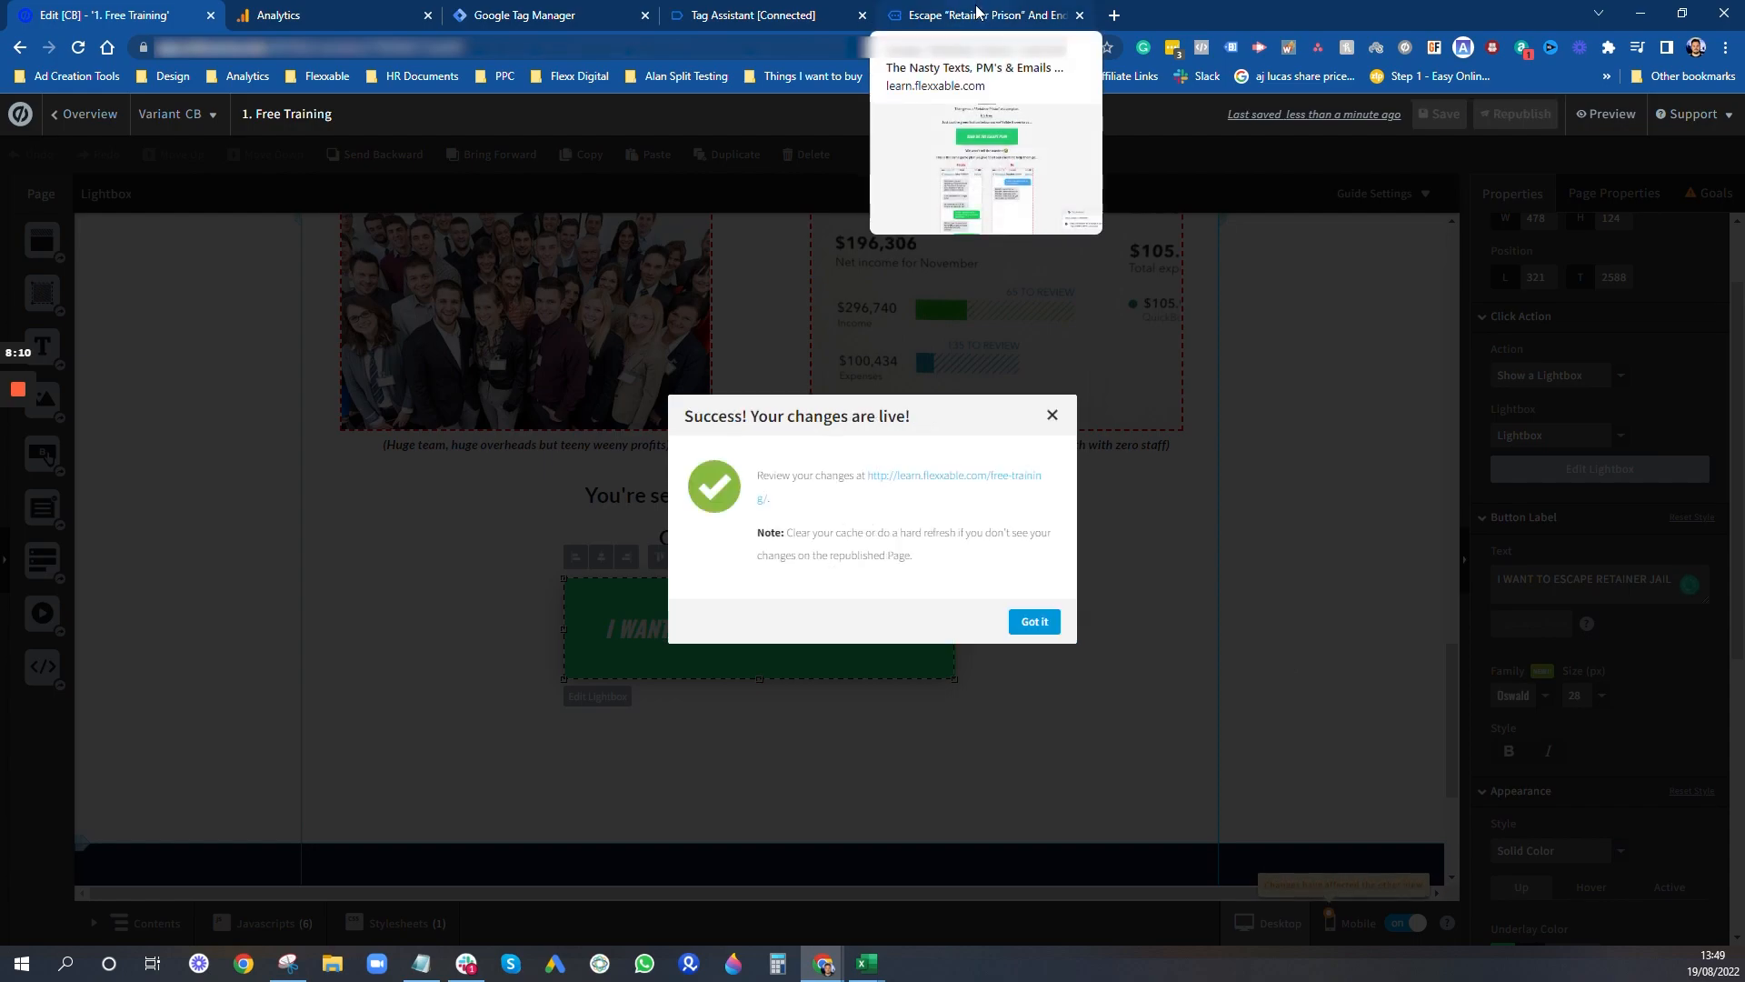
left_click(1036, 623)
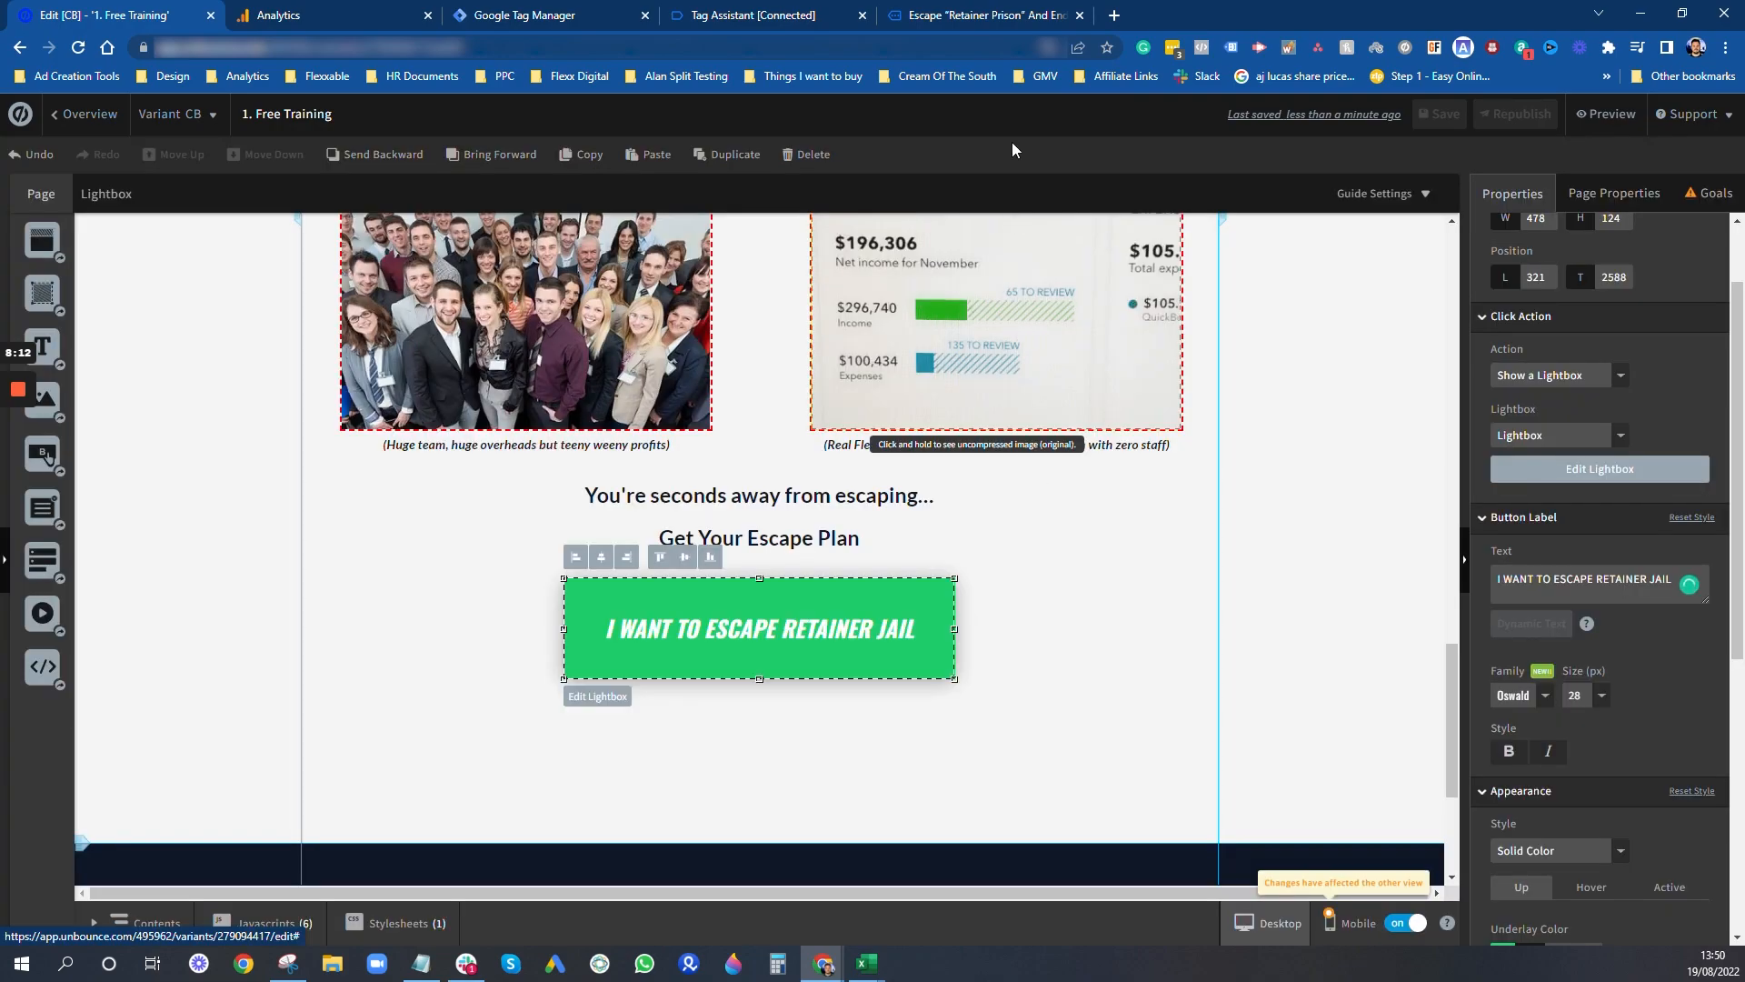
- Reload the connected landing page, test its first "SEND ME THE ESCAPE PLAN" button, and check the recorded events in Tag Assistant
left_click(1012, 16)
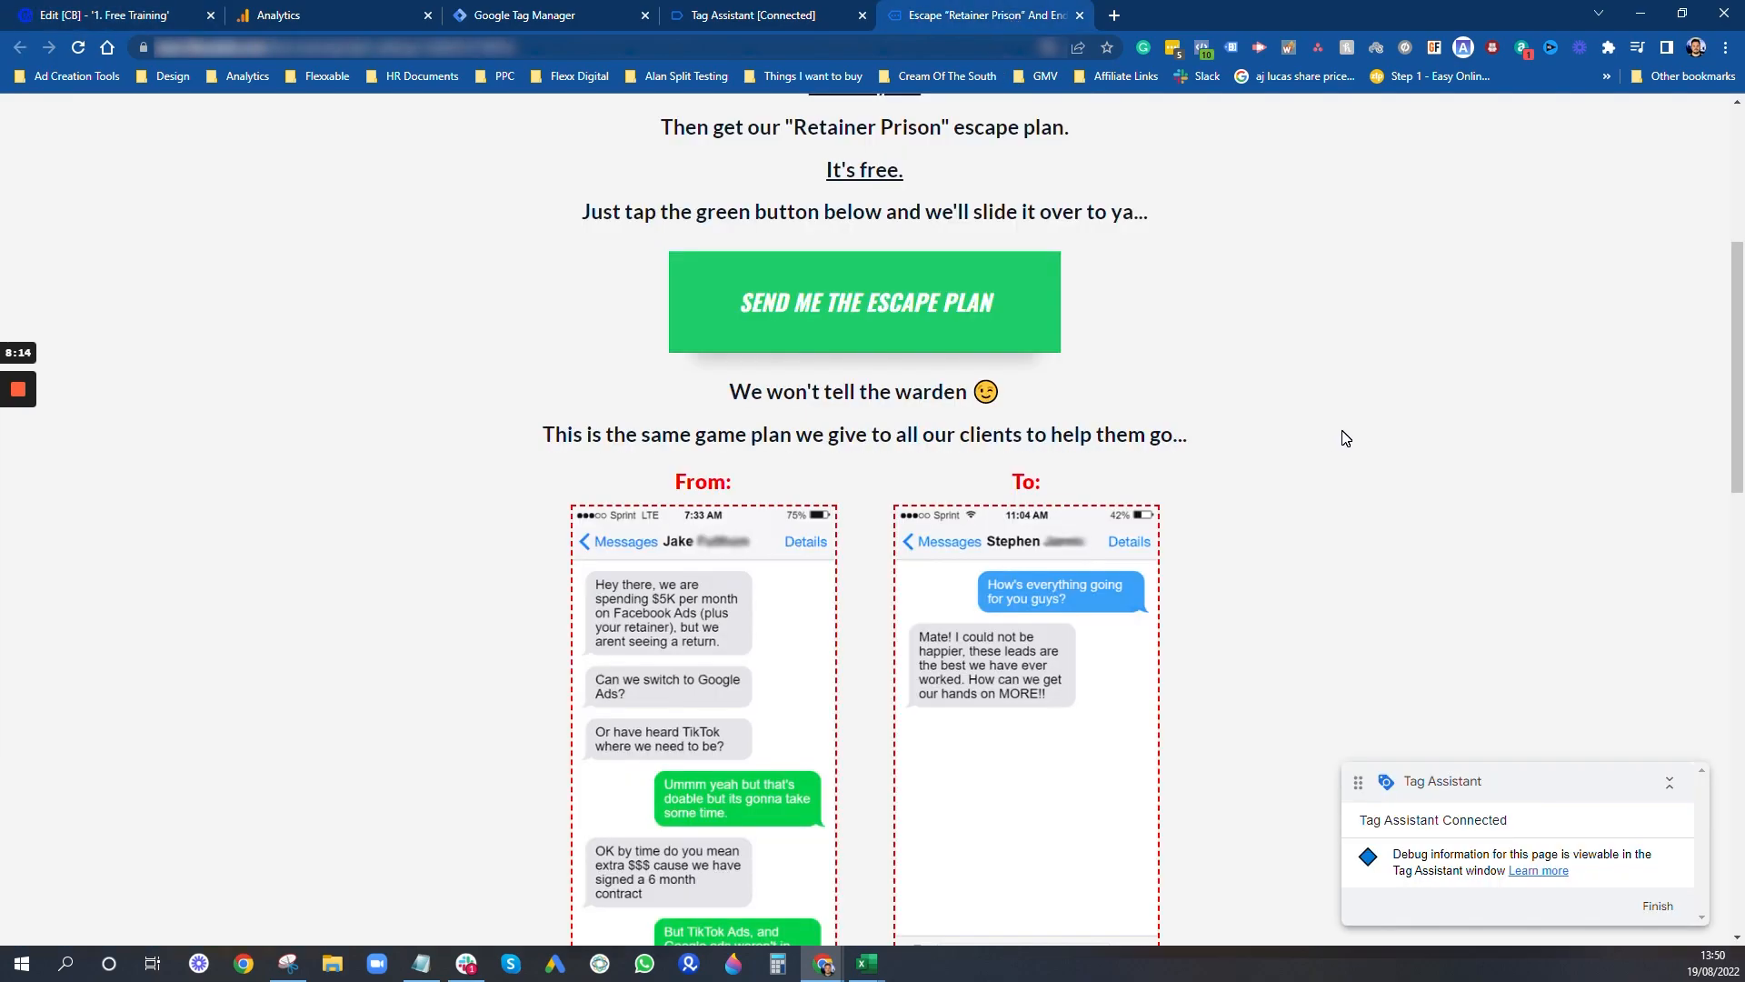
key("F5")
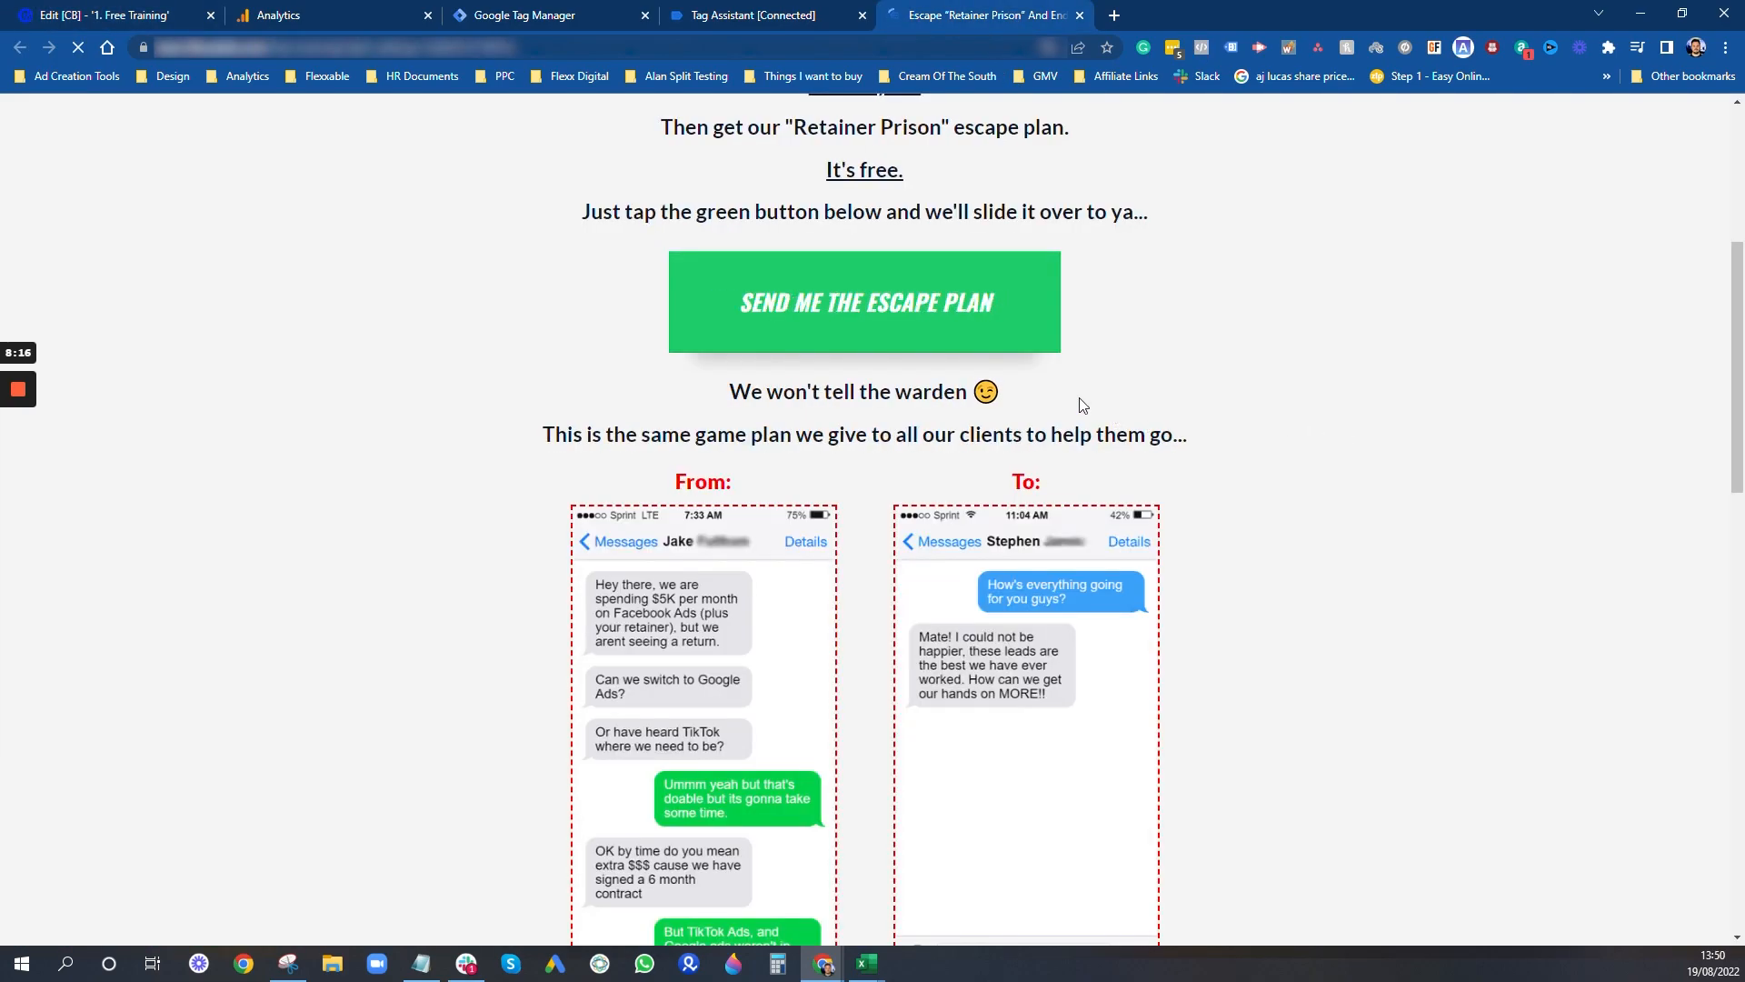
scroll(973, 502, "down", 4)
scroll(897, 589, "up", 1)
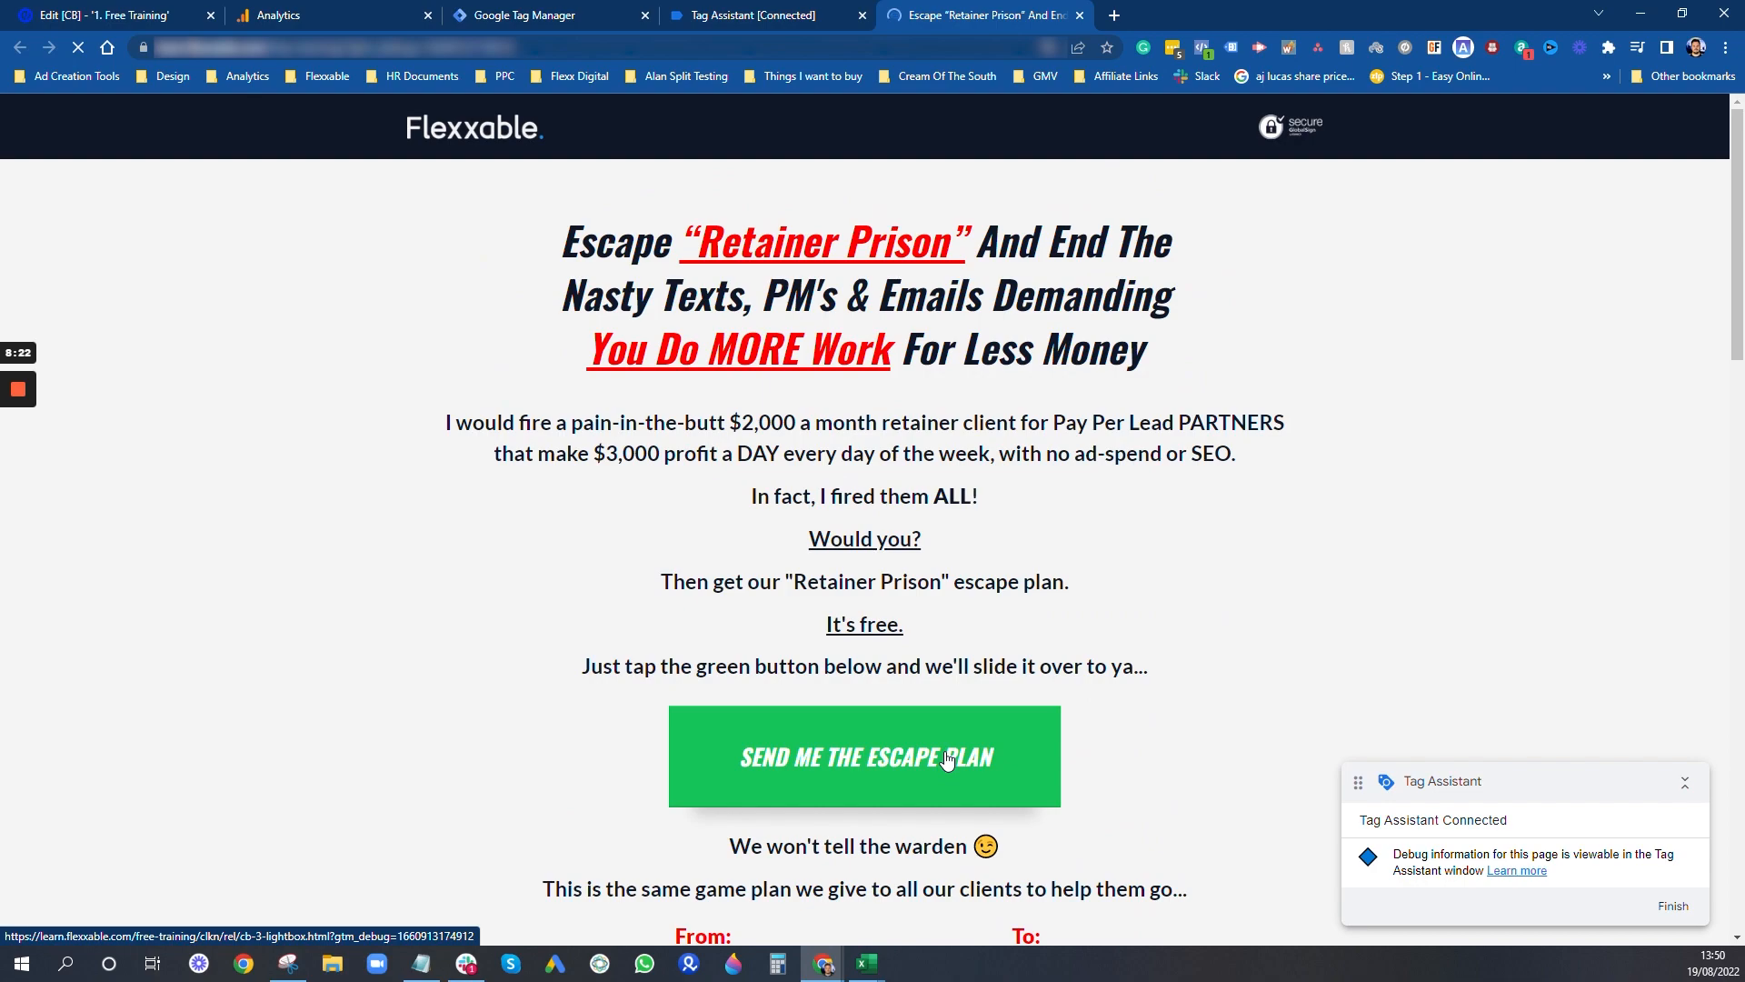
left_click(946, 758)
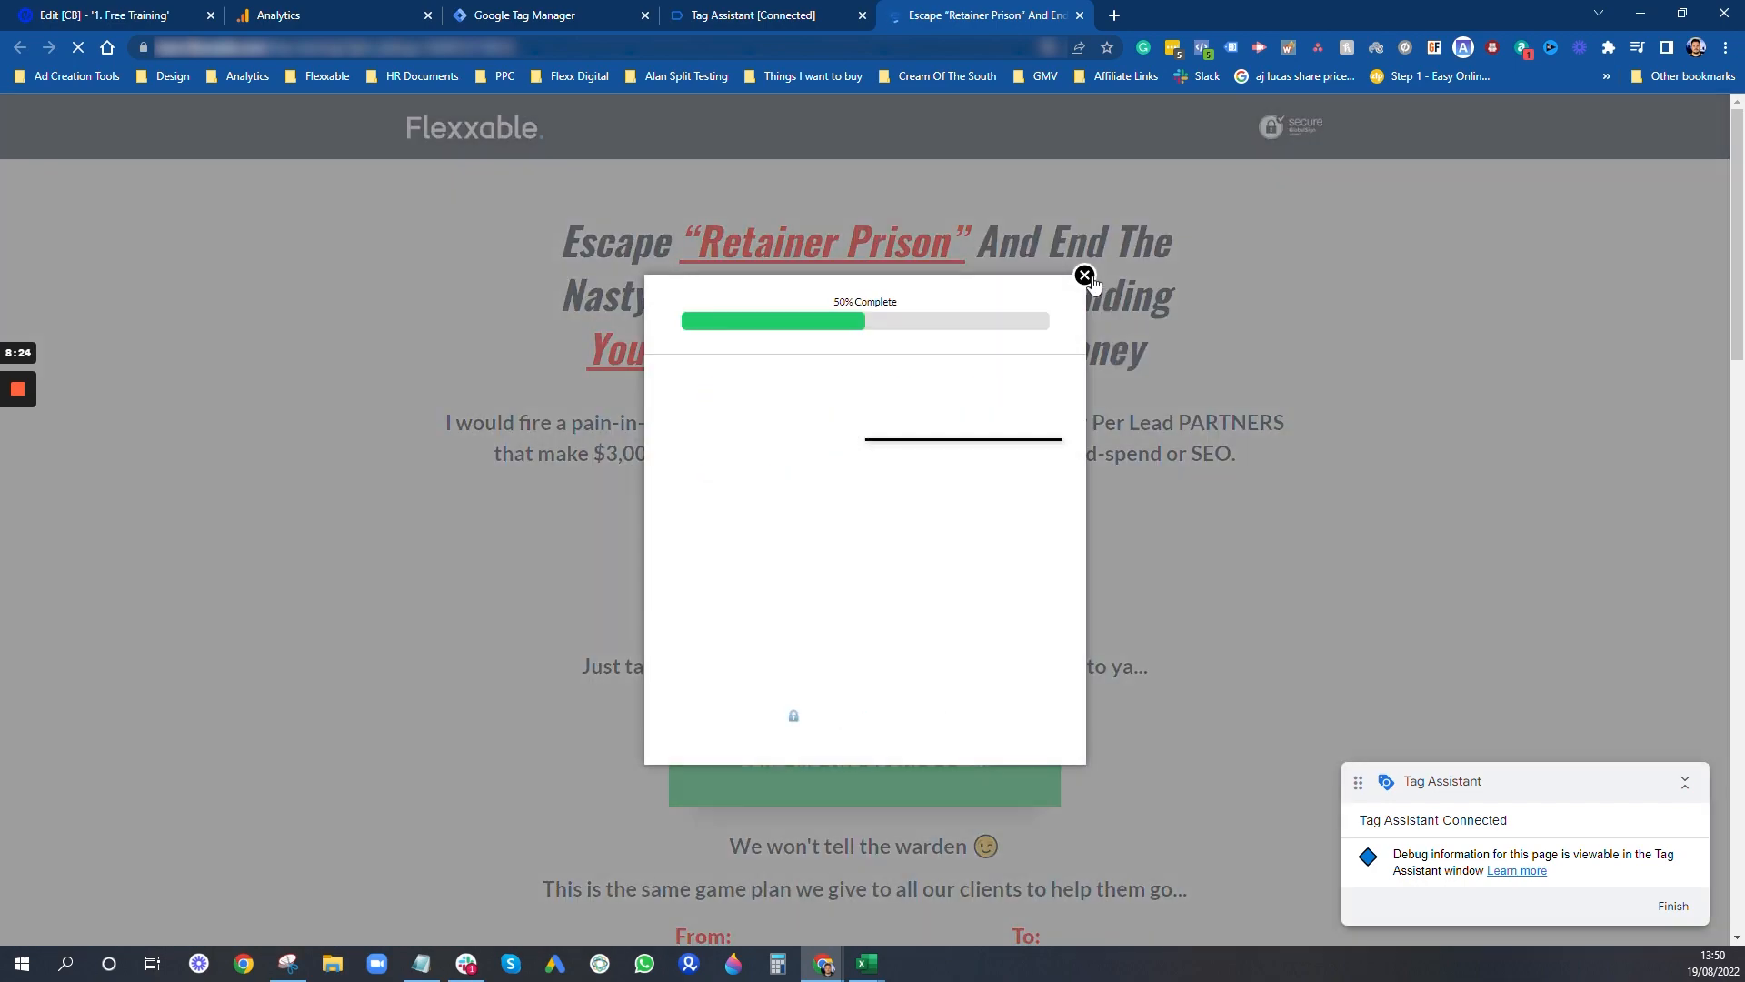
left_click(749, 9)
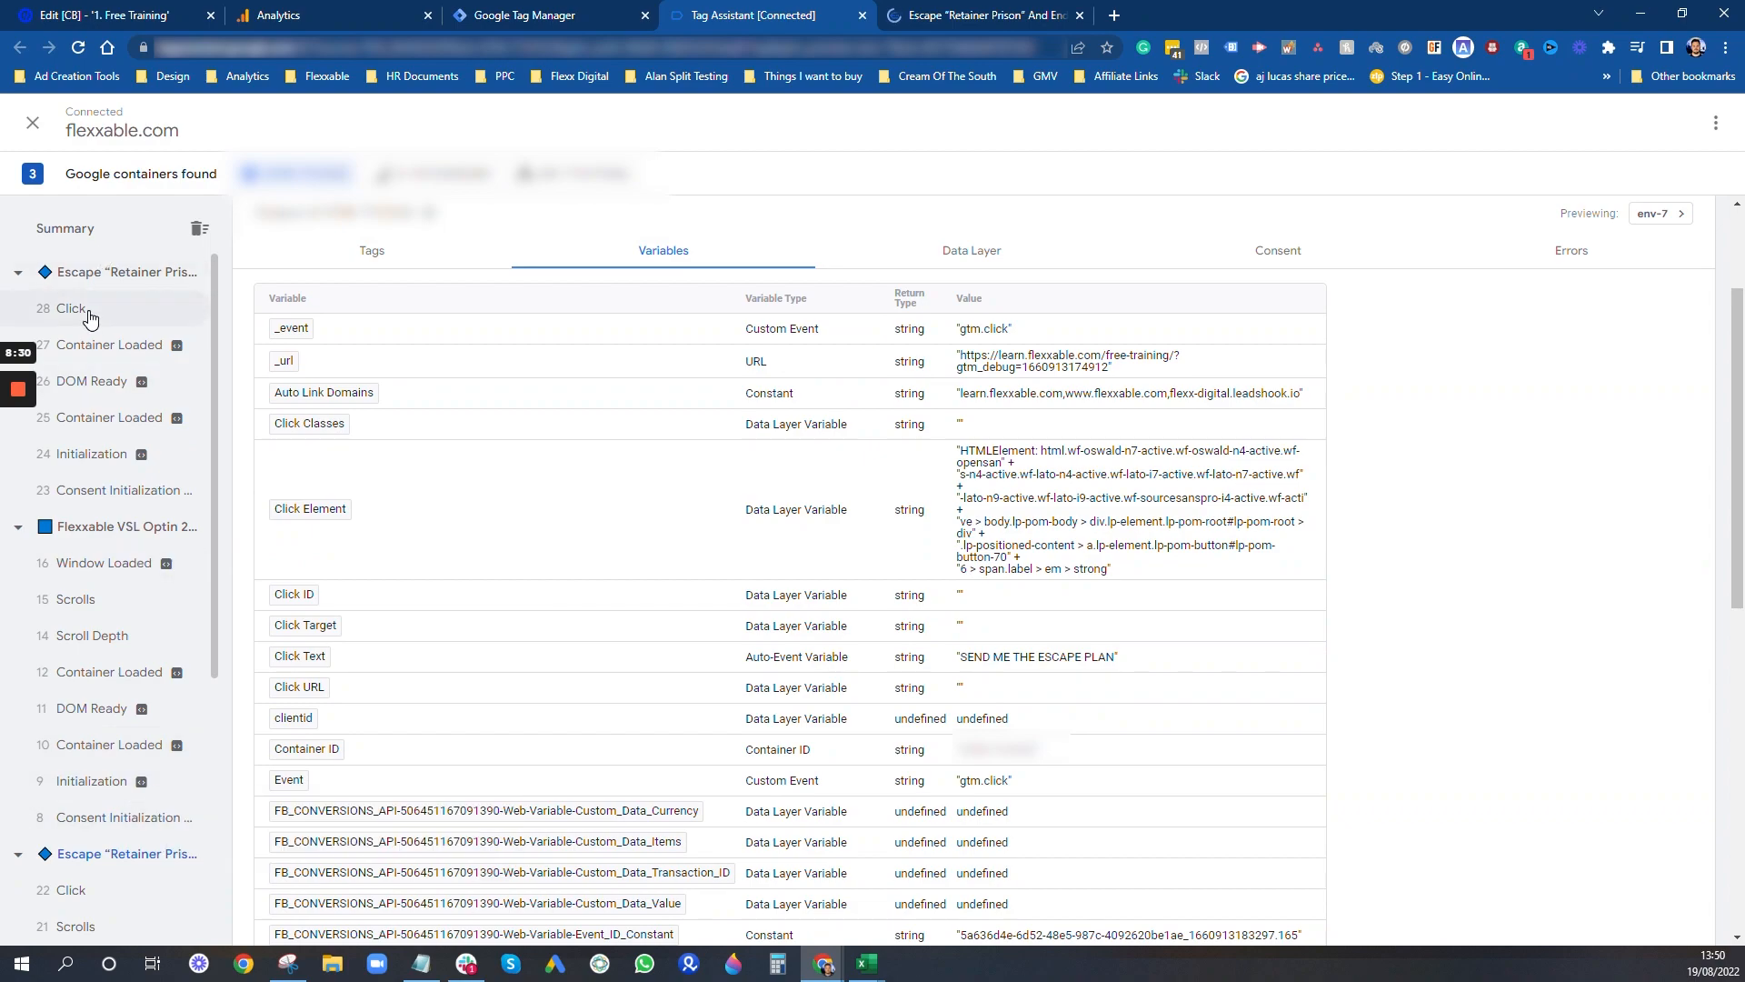
- Back on the landing page, close the Messenger popup and the lightbox, and test the "SEND ME THE PLAN" button
left_click(986, 14)
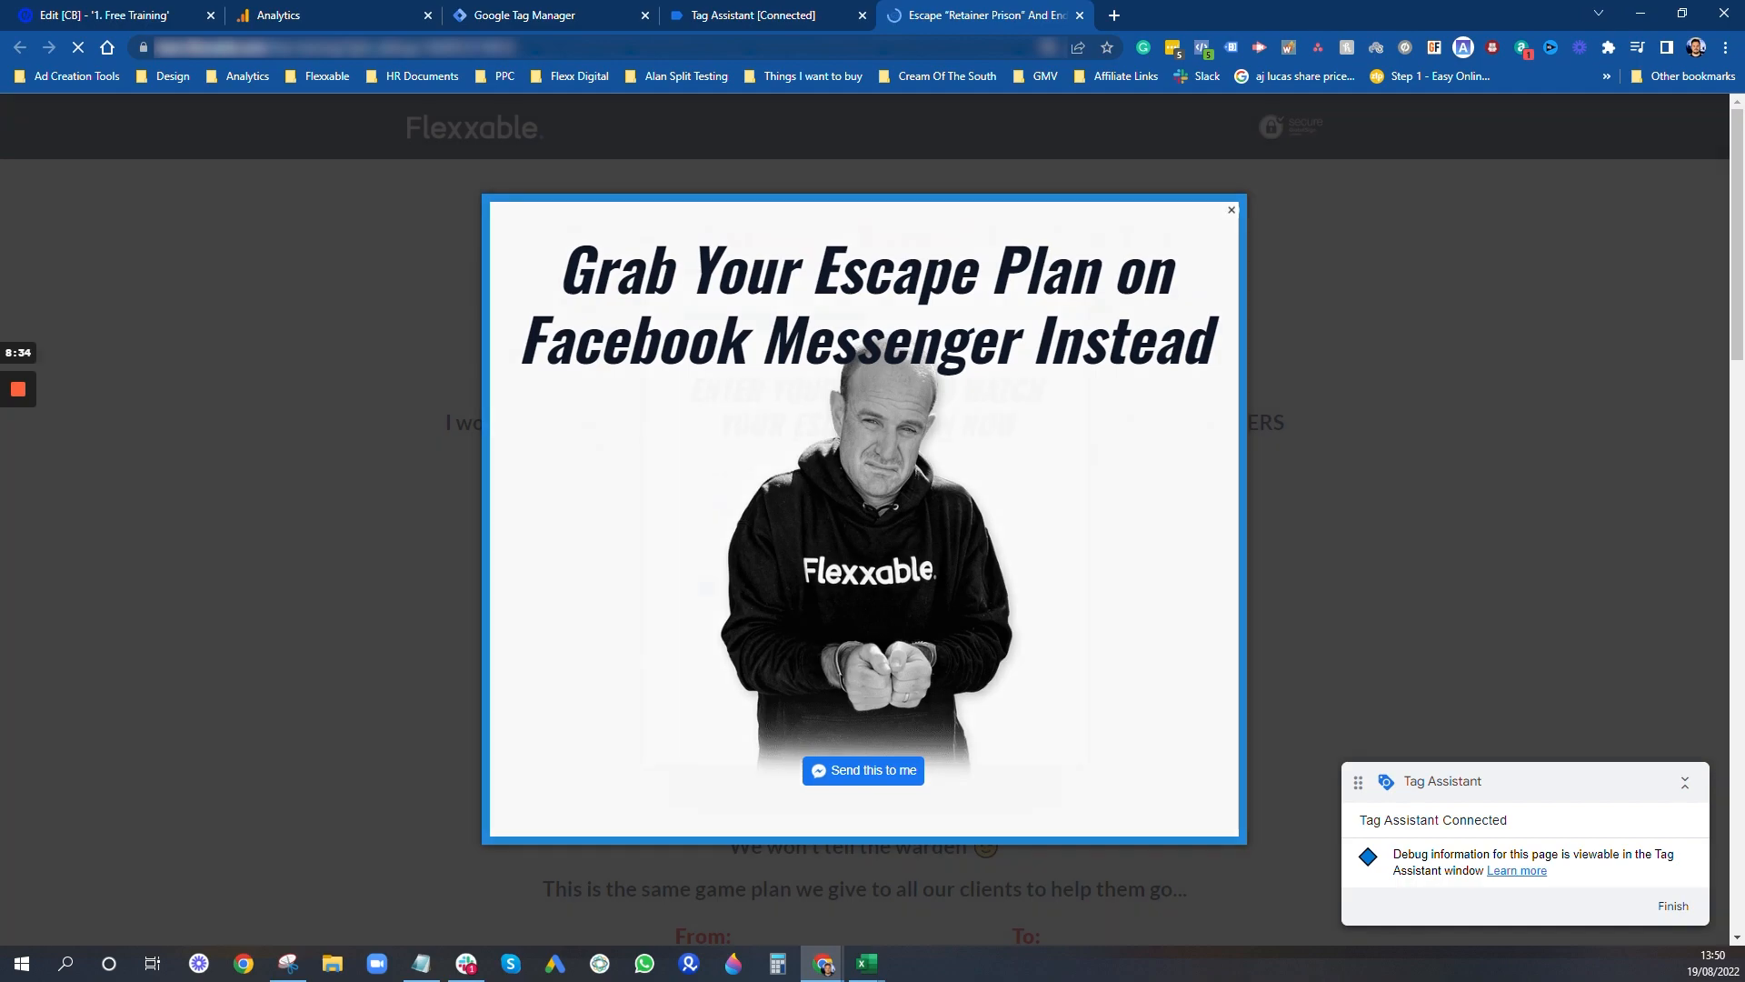
left_click(1232, 210)
left_click(1084, 276)
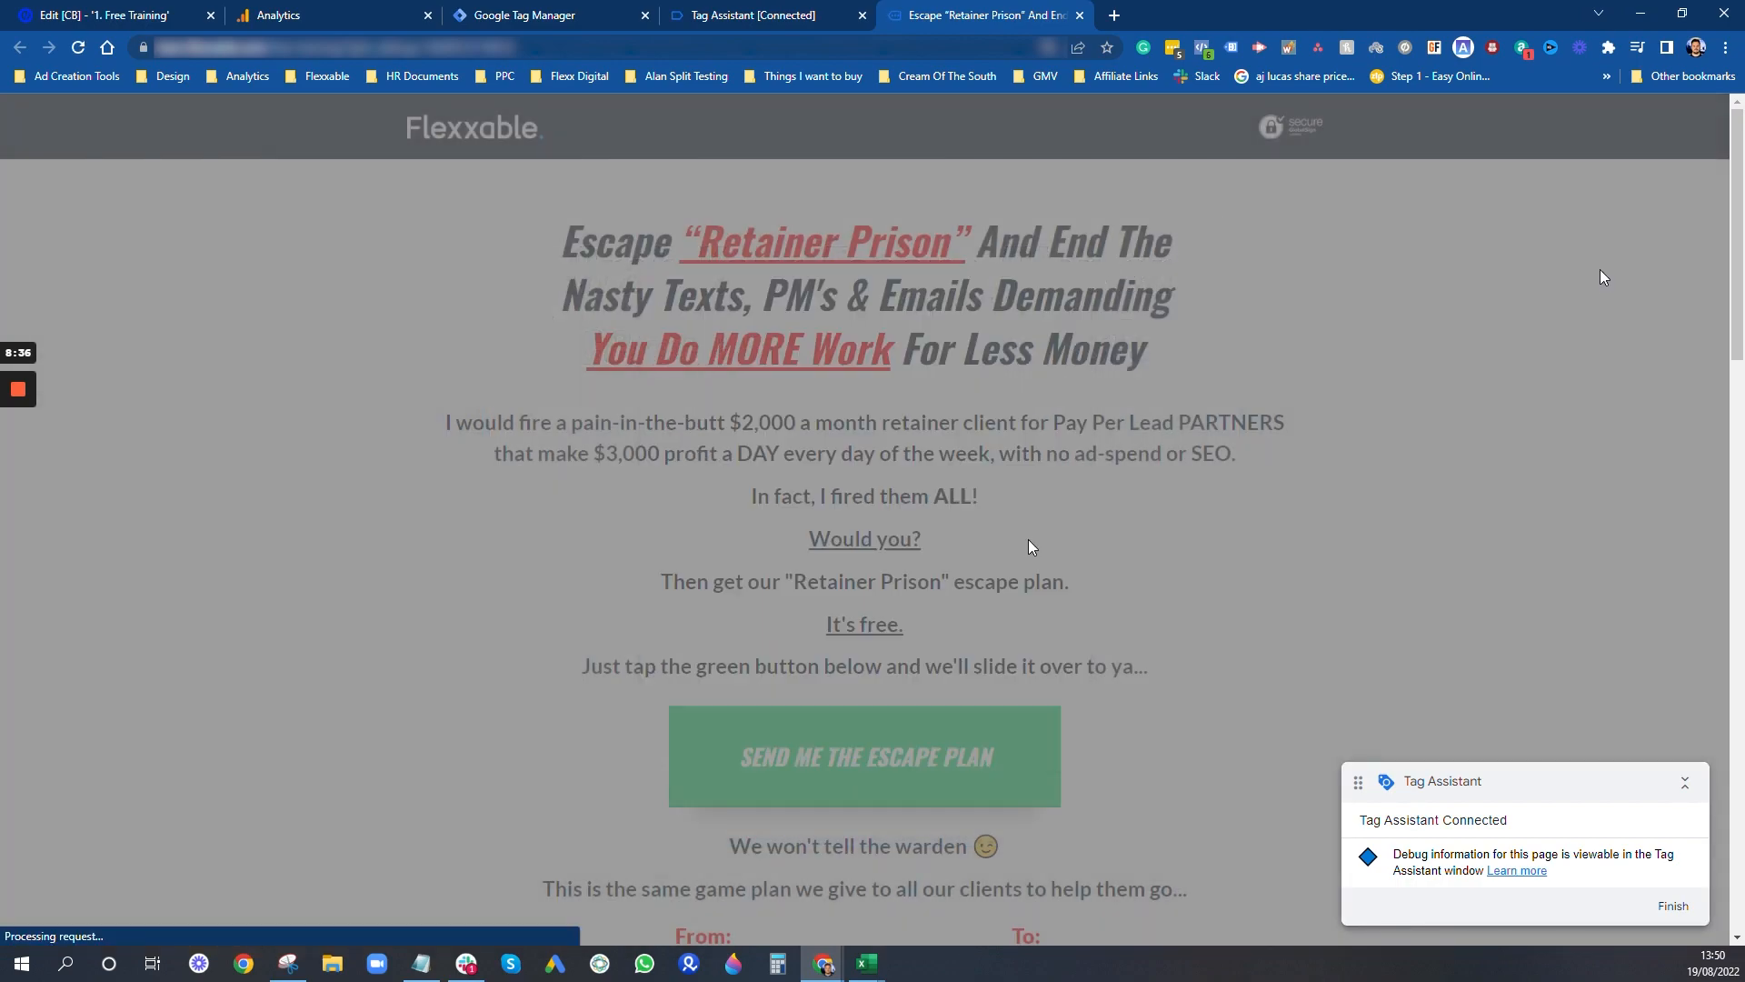
scroll(1030, 546, "down", 14)
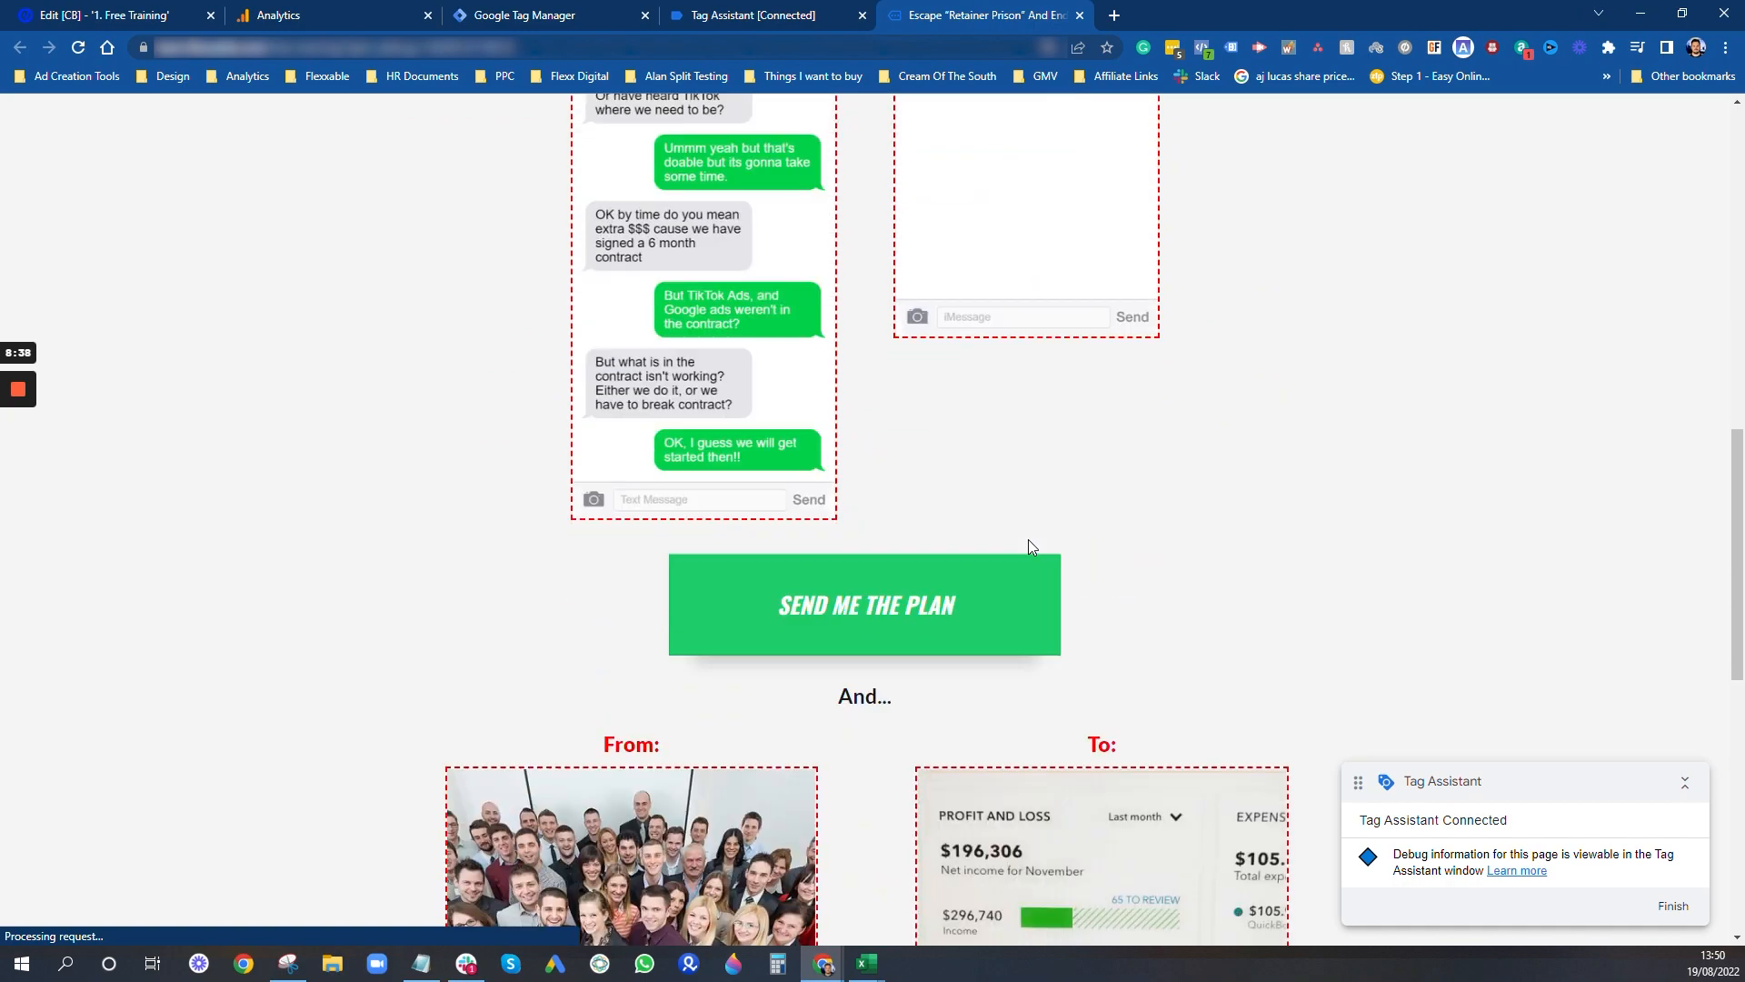
left_click(923, 596)
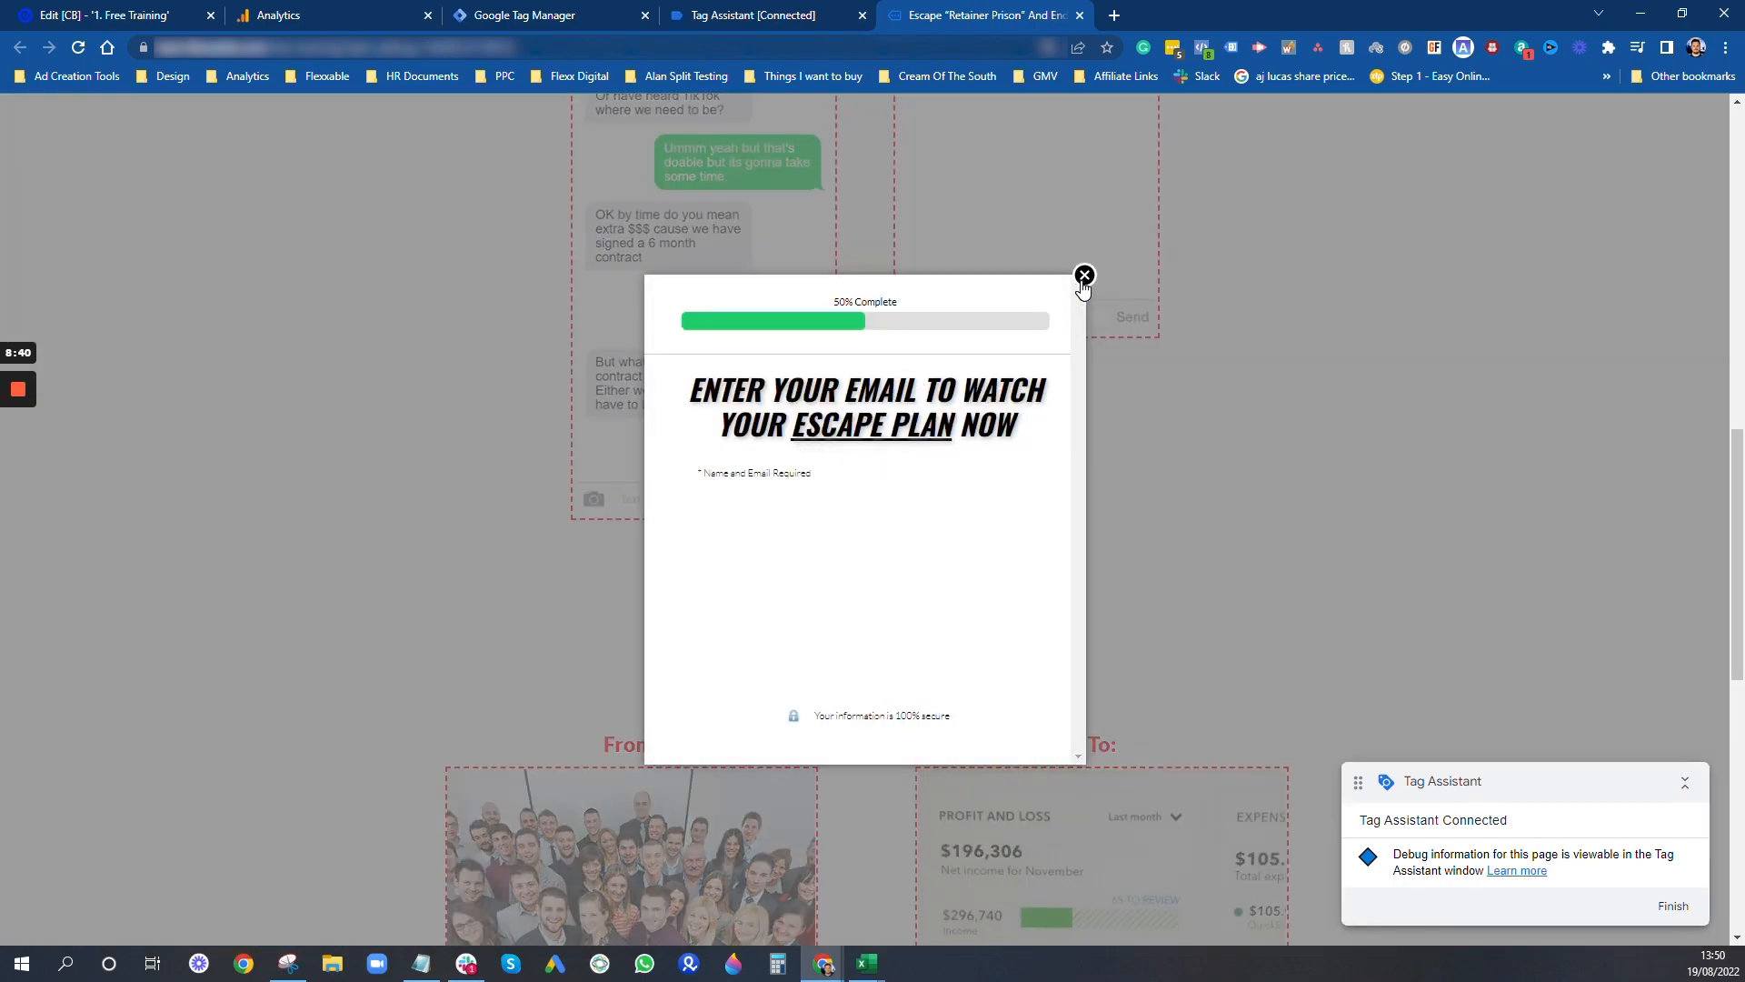
- Close the open lightbox, test the "I WANT TO ESCAPE RETAINER JAIL" button, and close the lightbox it opens
left_click(1141, 482)
scroll(1130, 546, "down", 9)
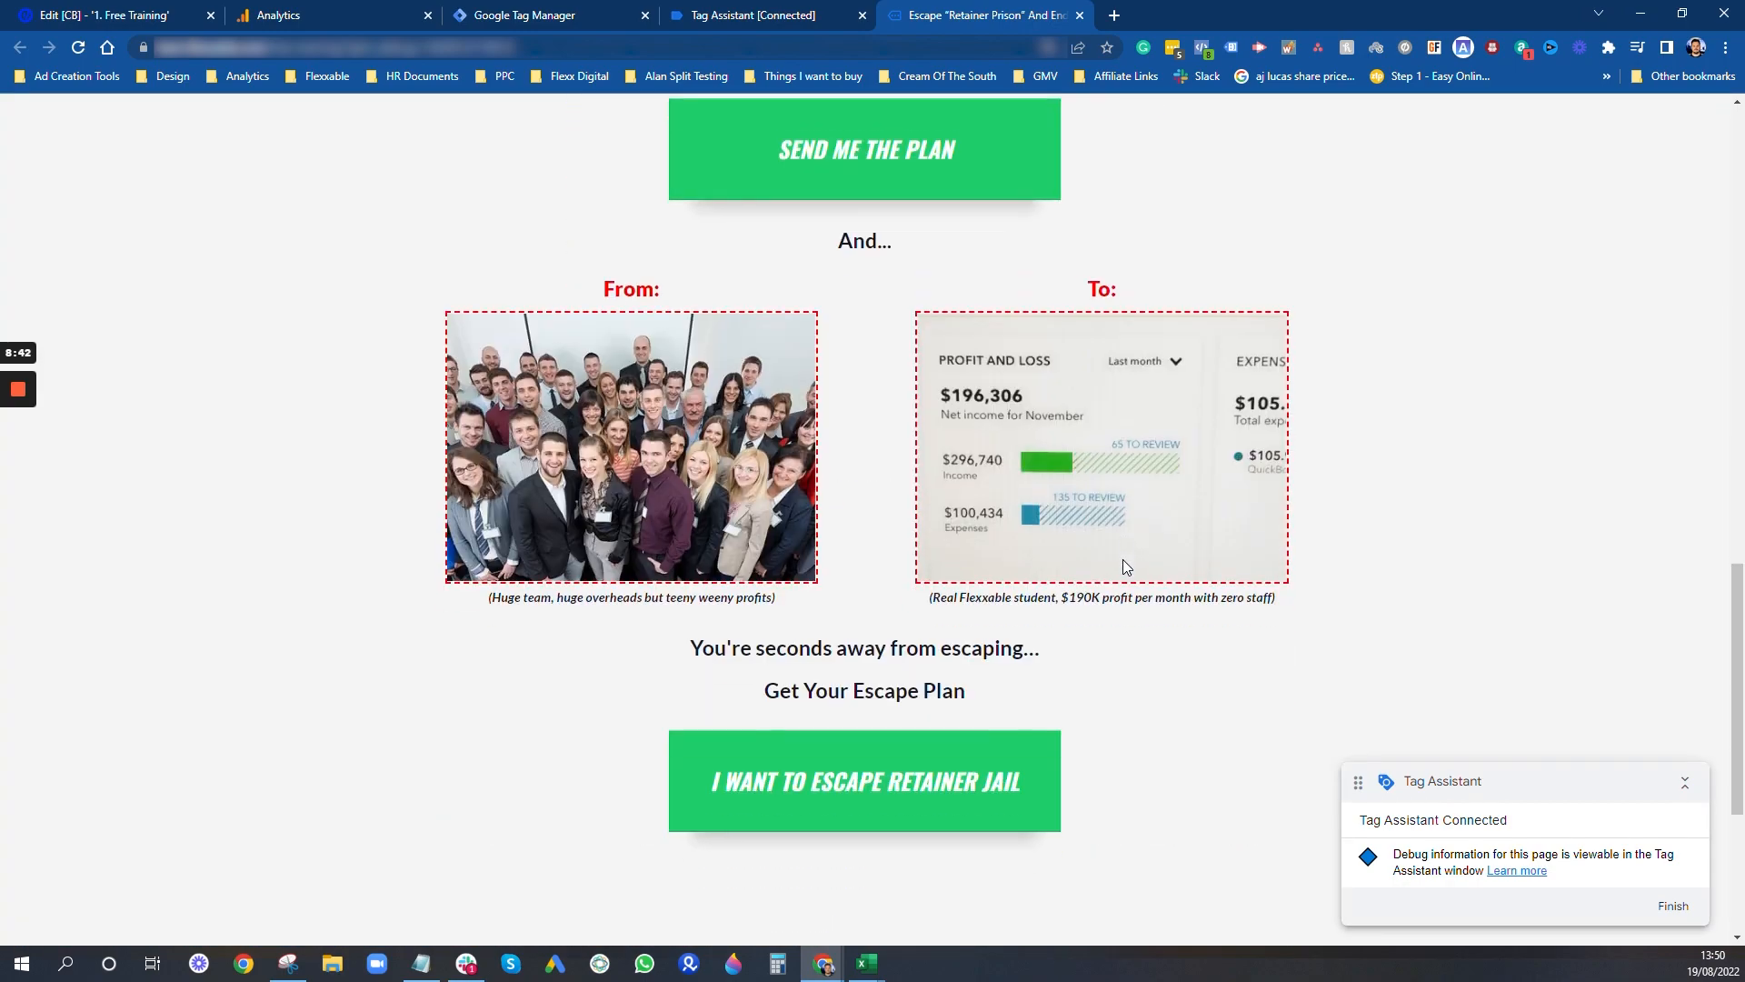
left_click(913, 400)
left_click(1082, 277)
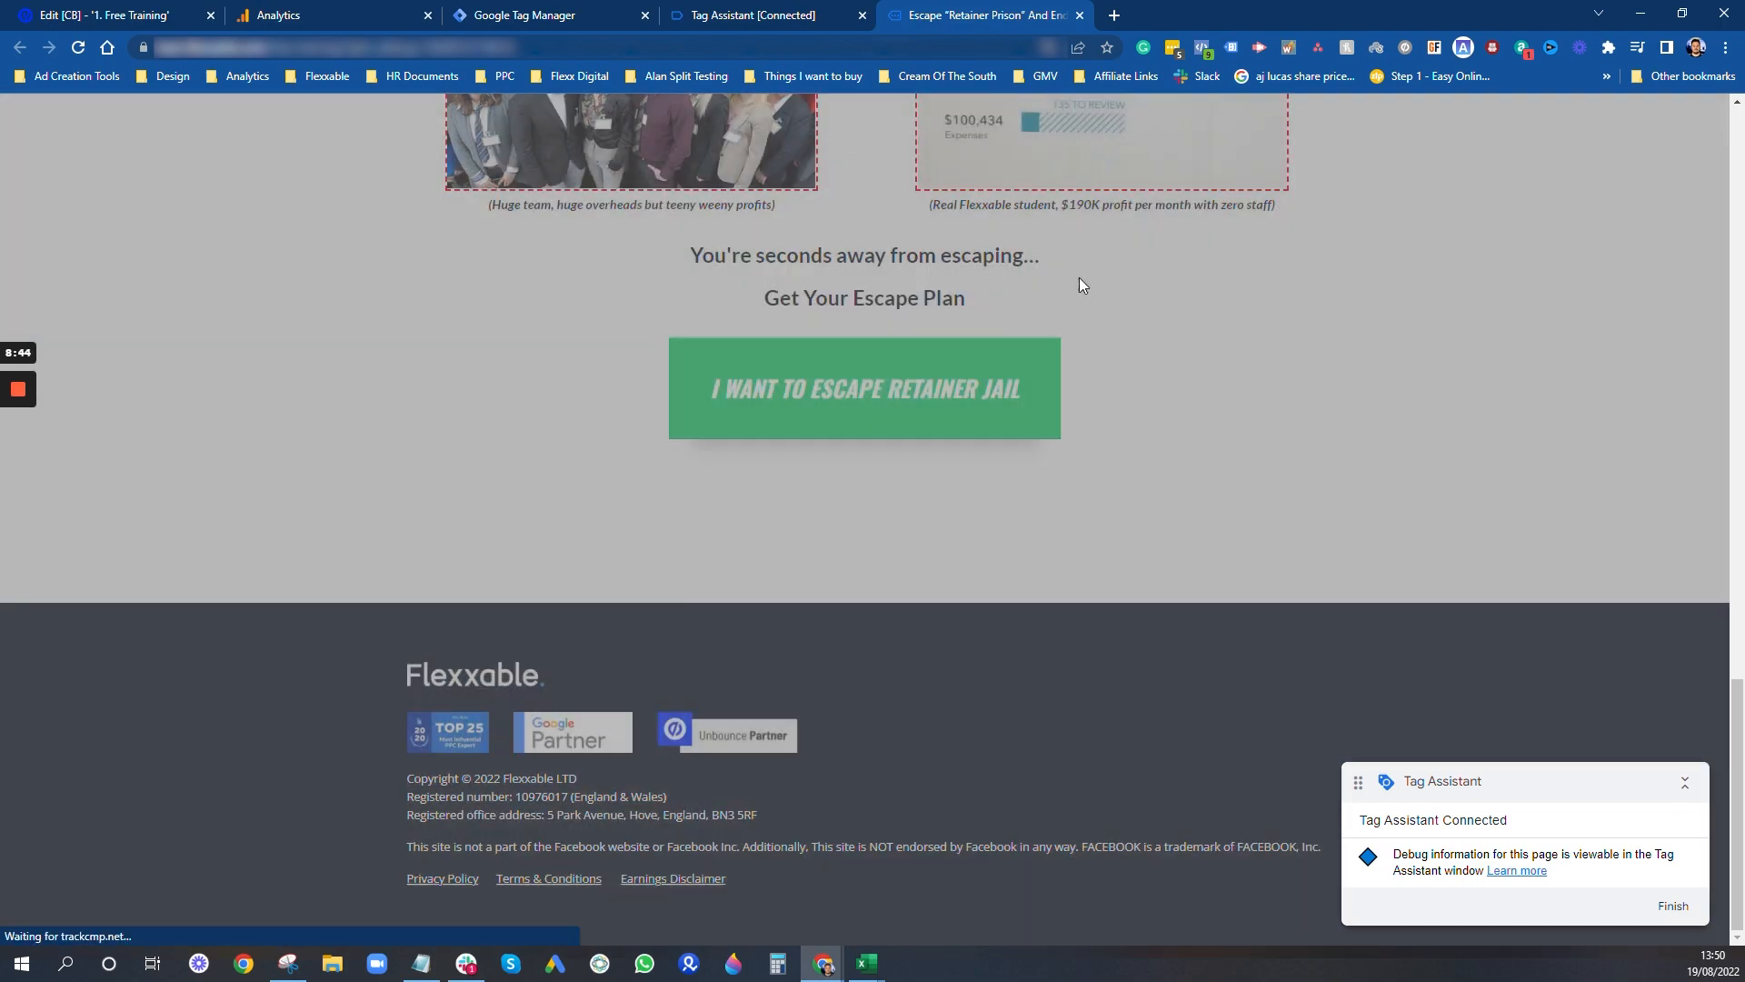
- Return to Tag Assistant and inspect the variables of the click event recorded for the first "SEND ME THE ESCAPE PLAN" button
left_click(764, 11)
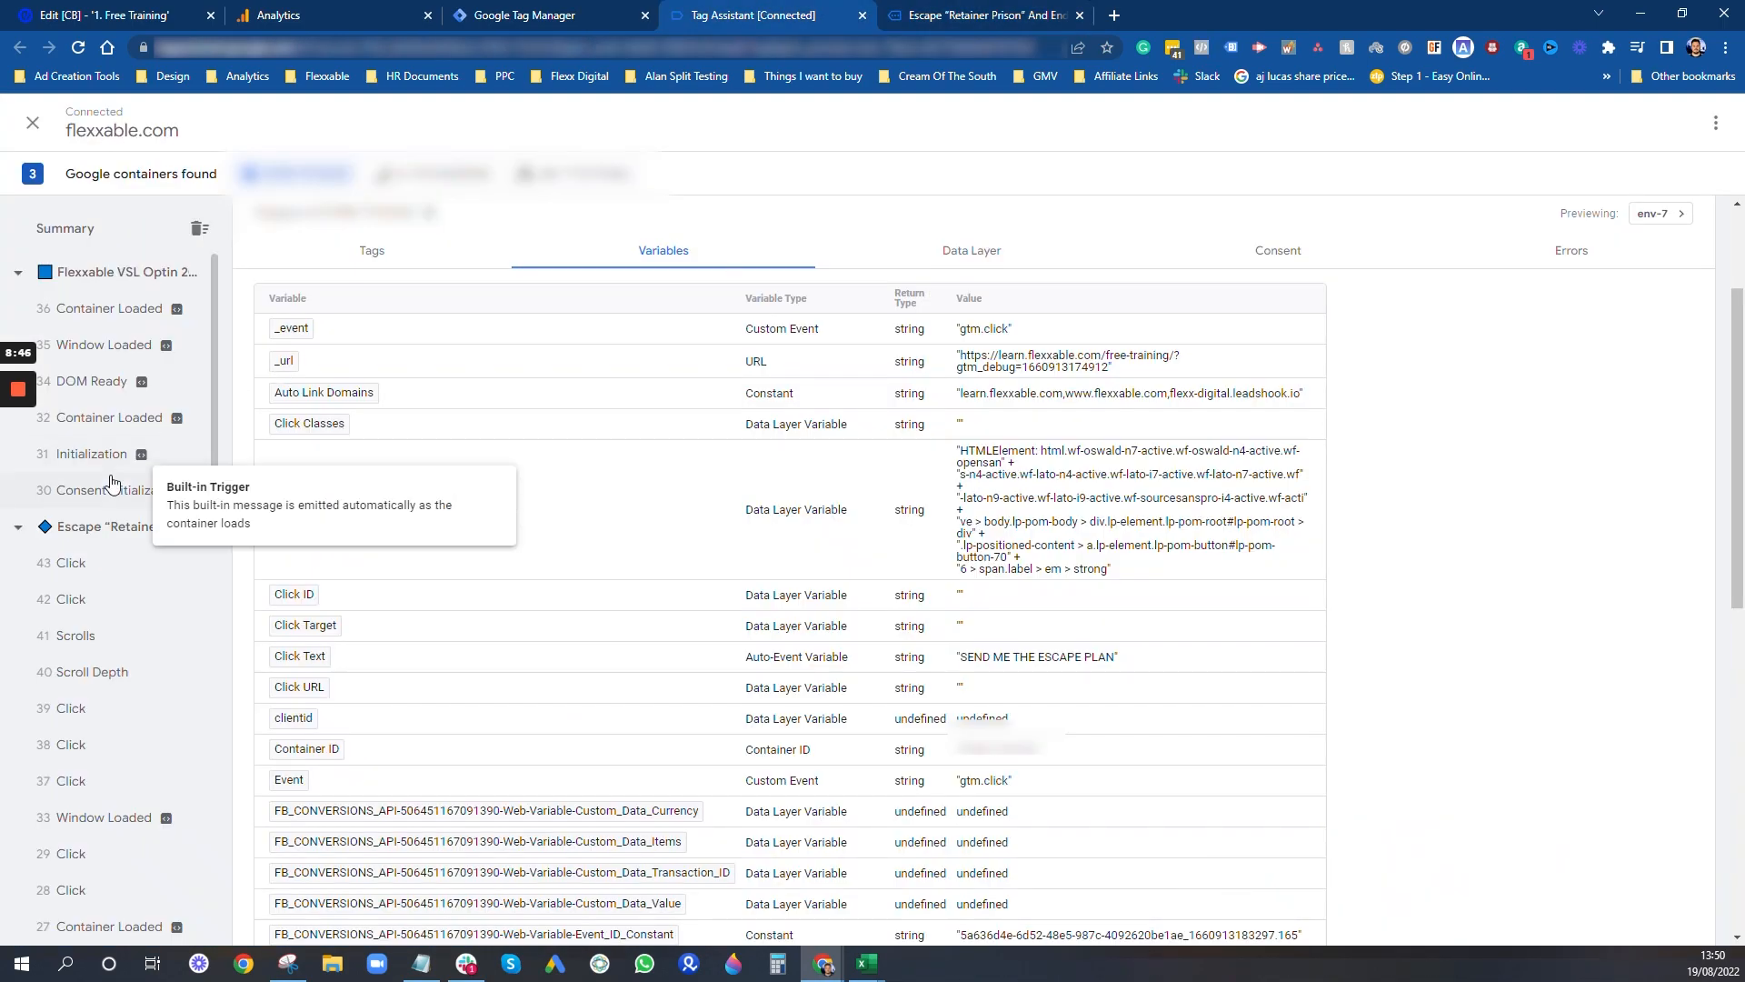
scroll(155, 727, "down", 2)
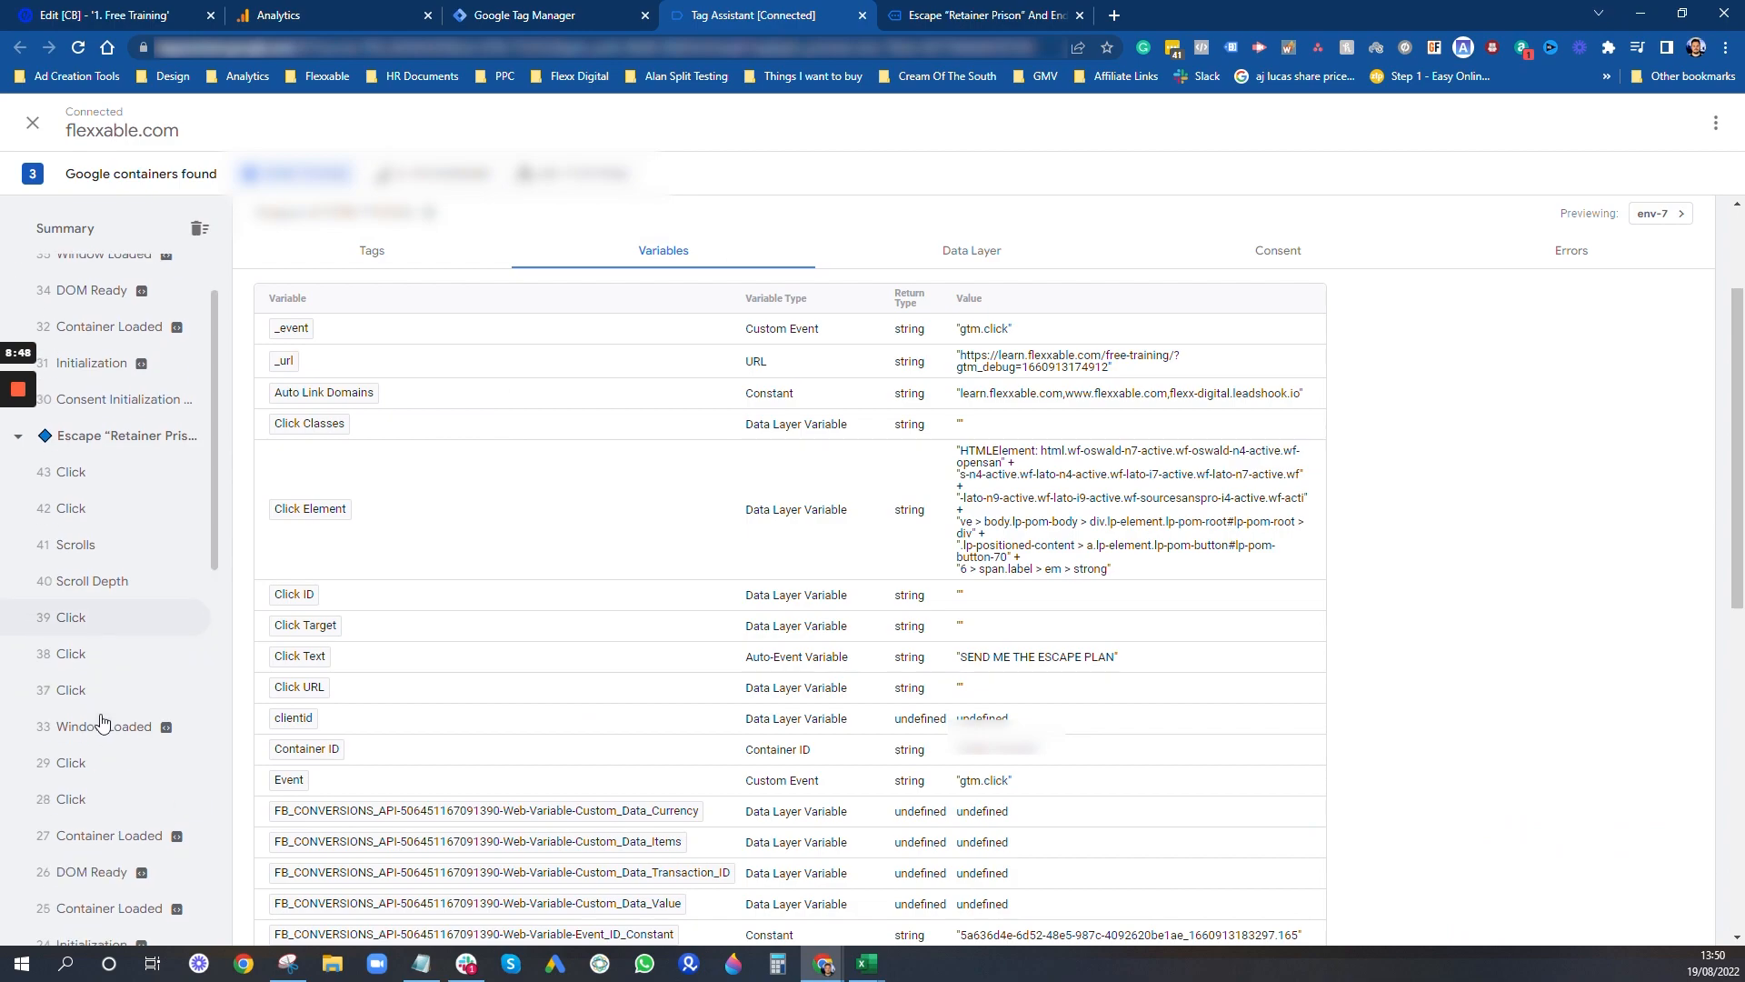
scroll(159, 730, "up", 1)
left_click(89, 800)
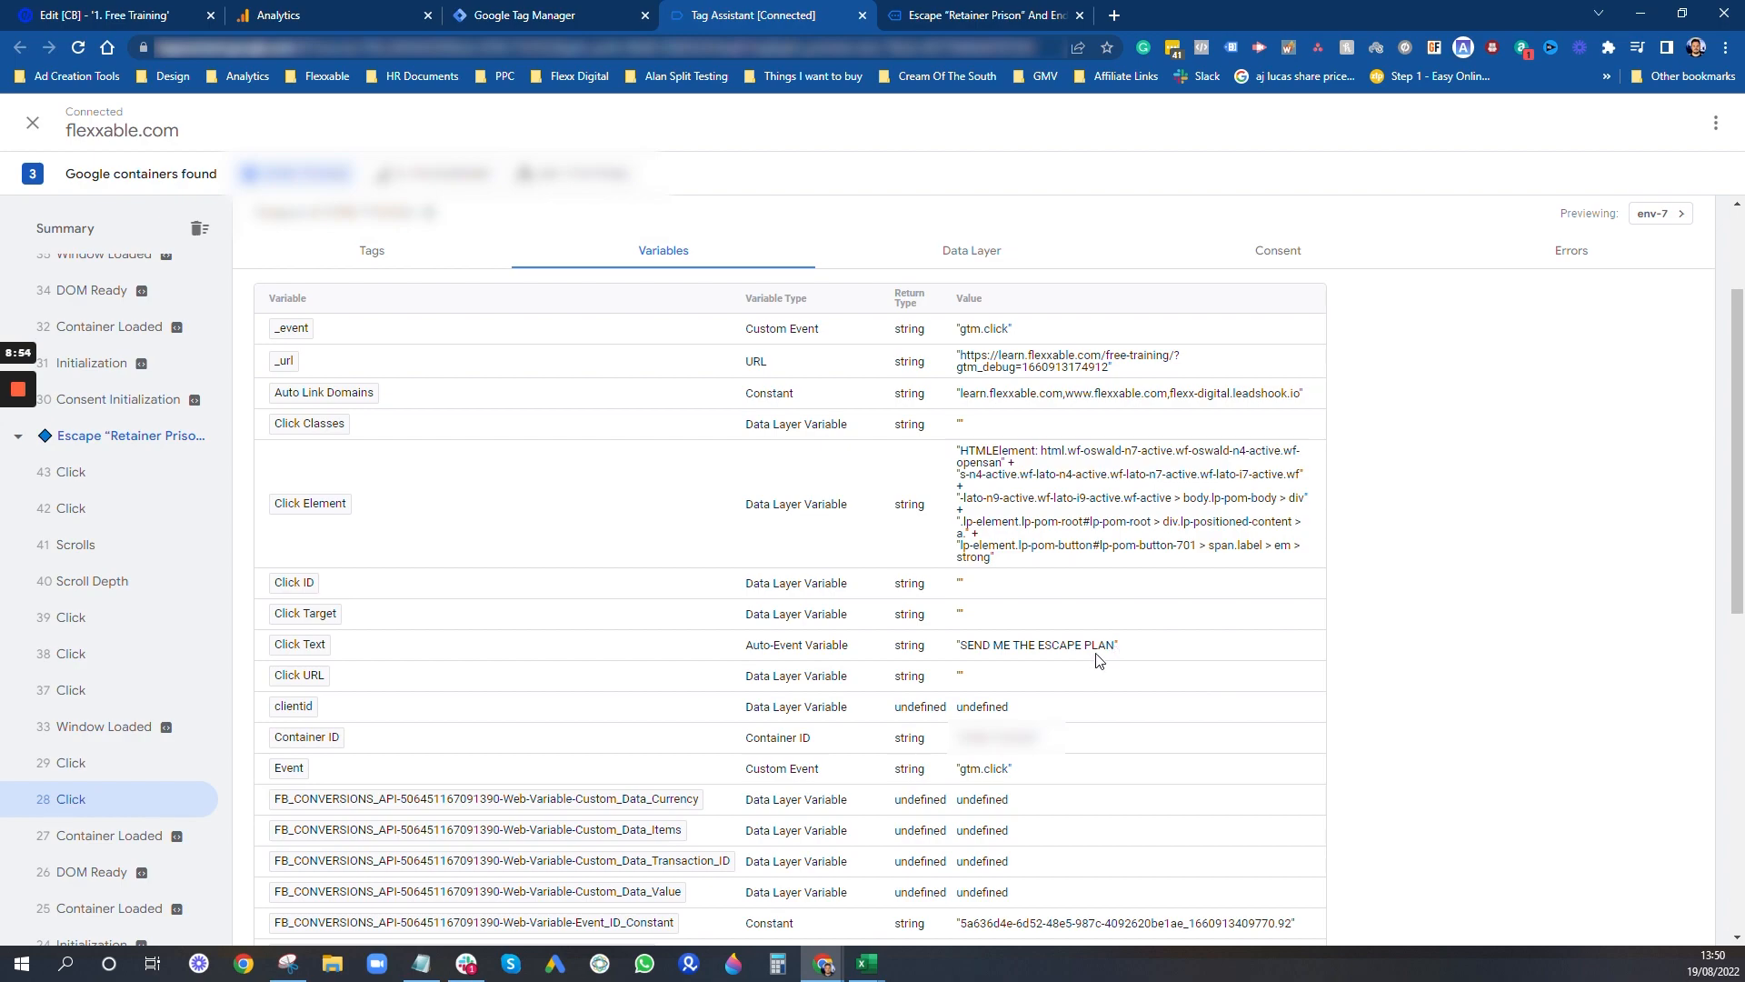
- Record "Button 1 - SEND ME THE ESCAPE PLAN" in the blank Notepad file, copying the label from the event's Click Text value
left_click(422, 971)
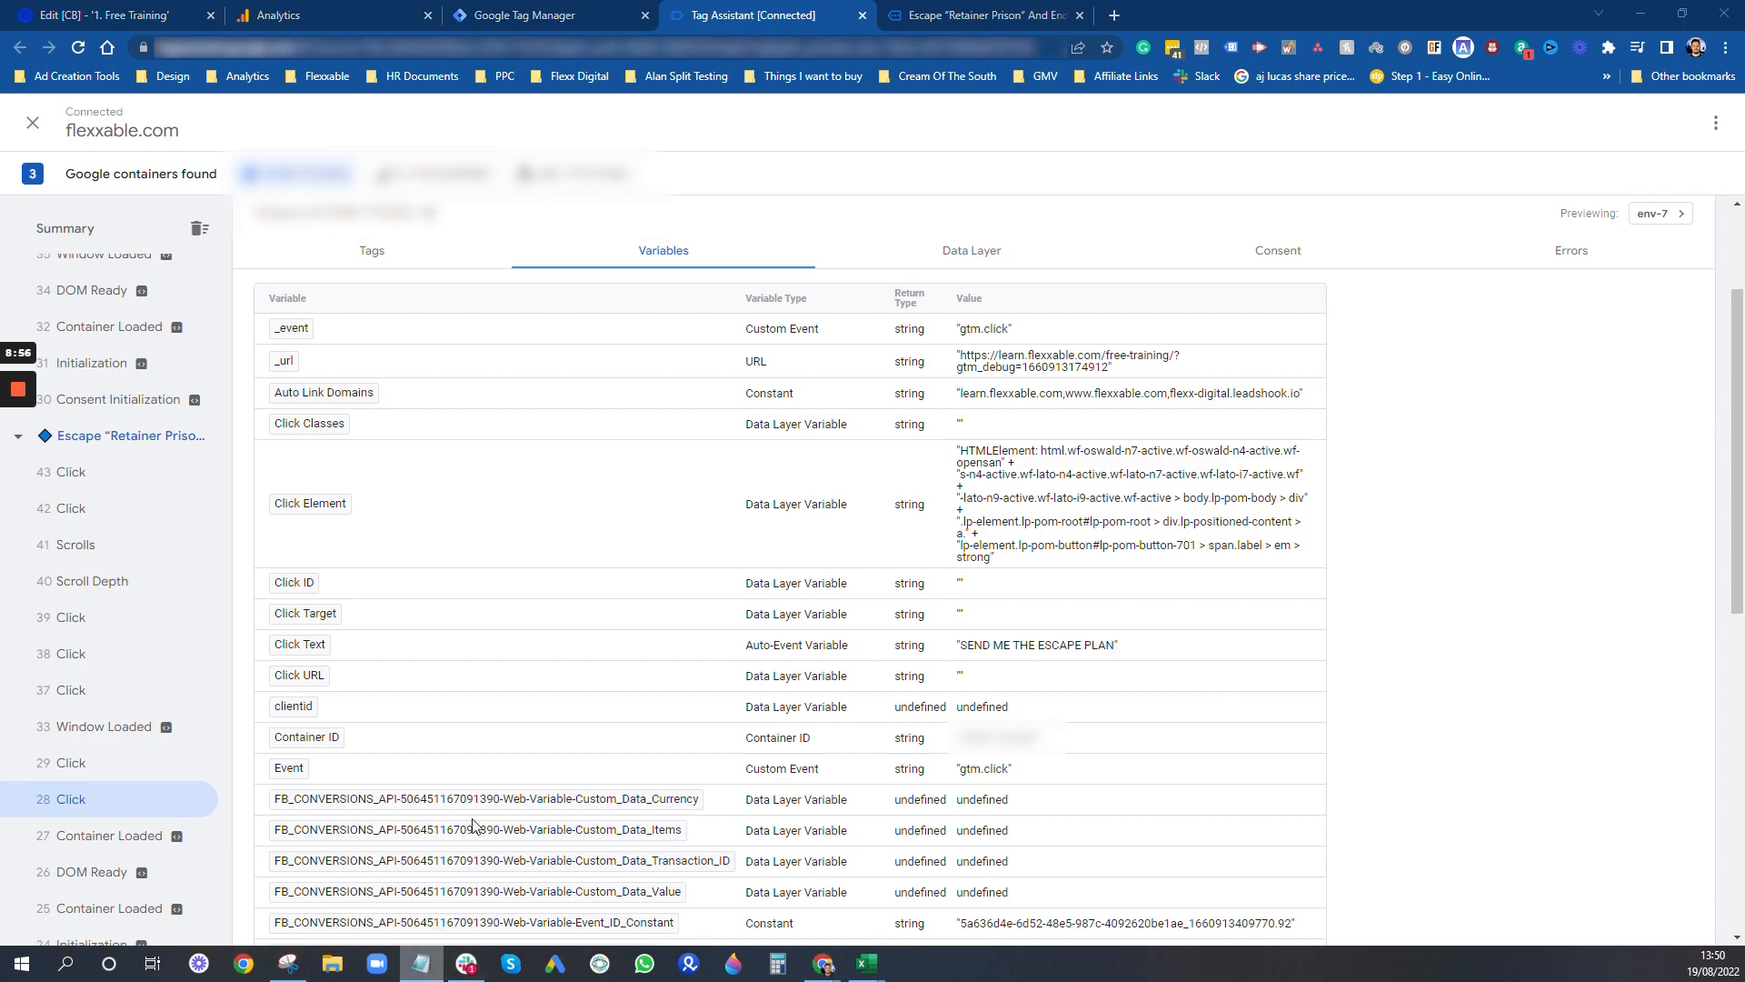
left_click(427, 870)
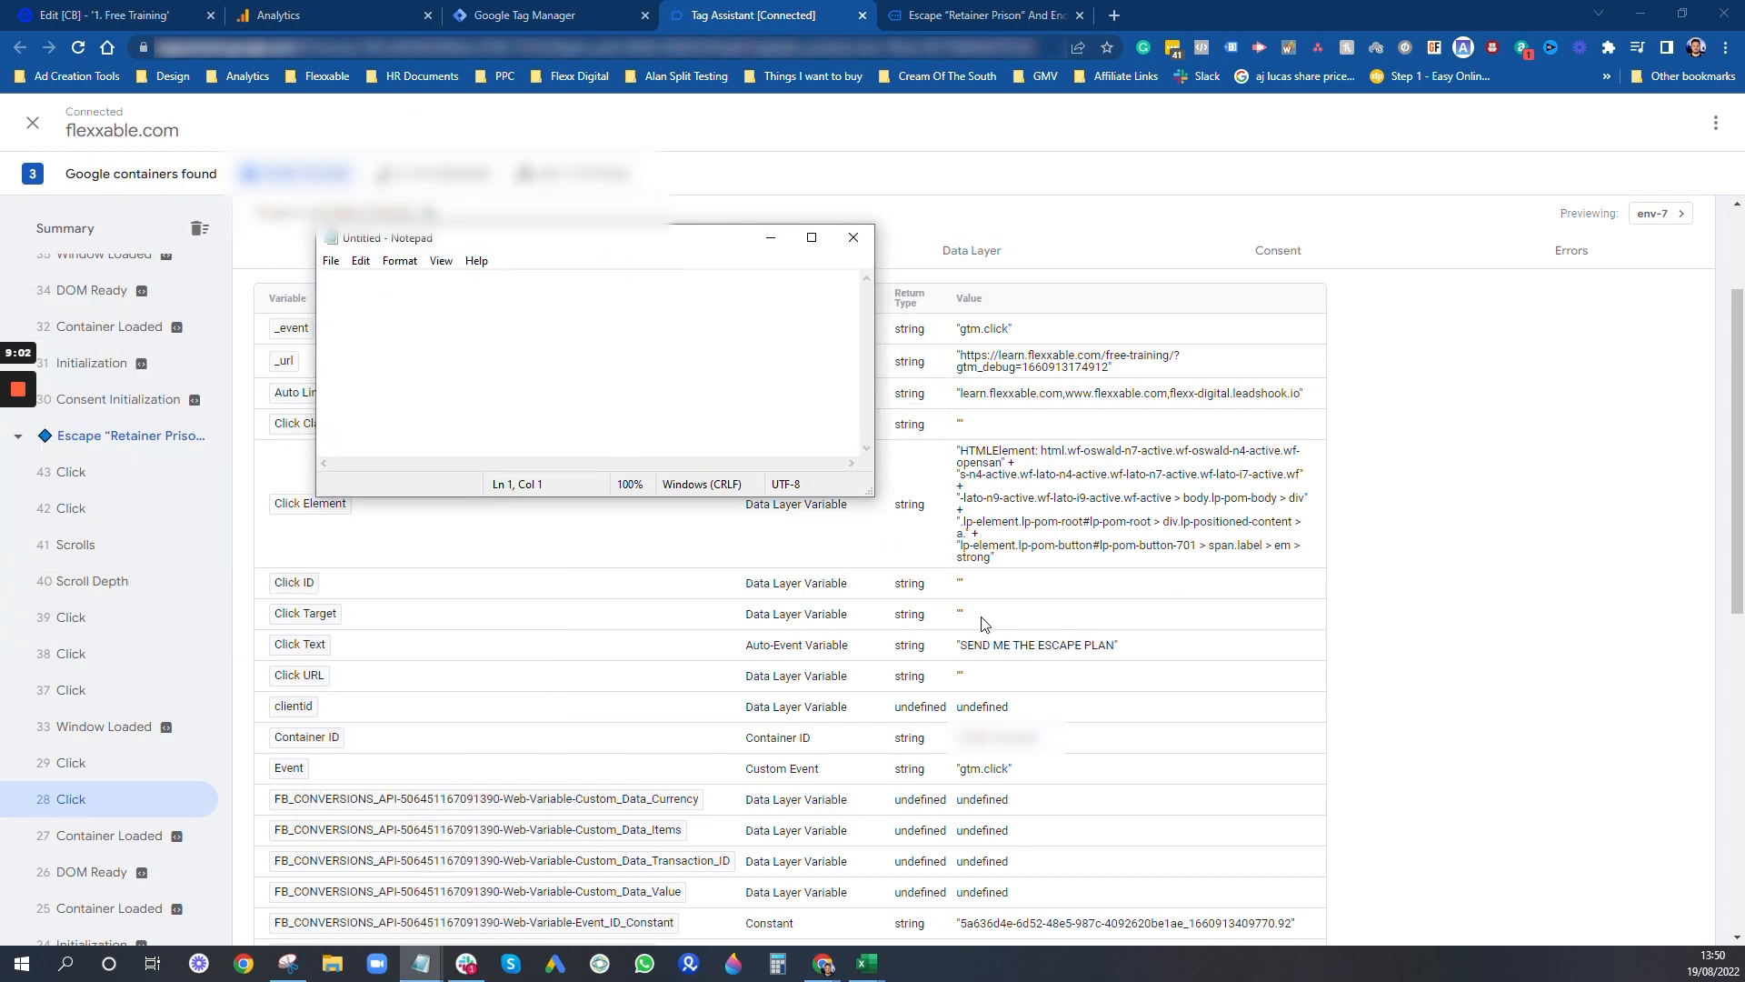
type("Button 1 -")
left_click_drag(1110, 648, 952, 646)
key("ctrl+c")
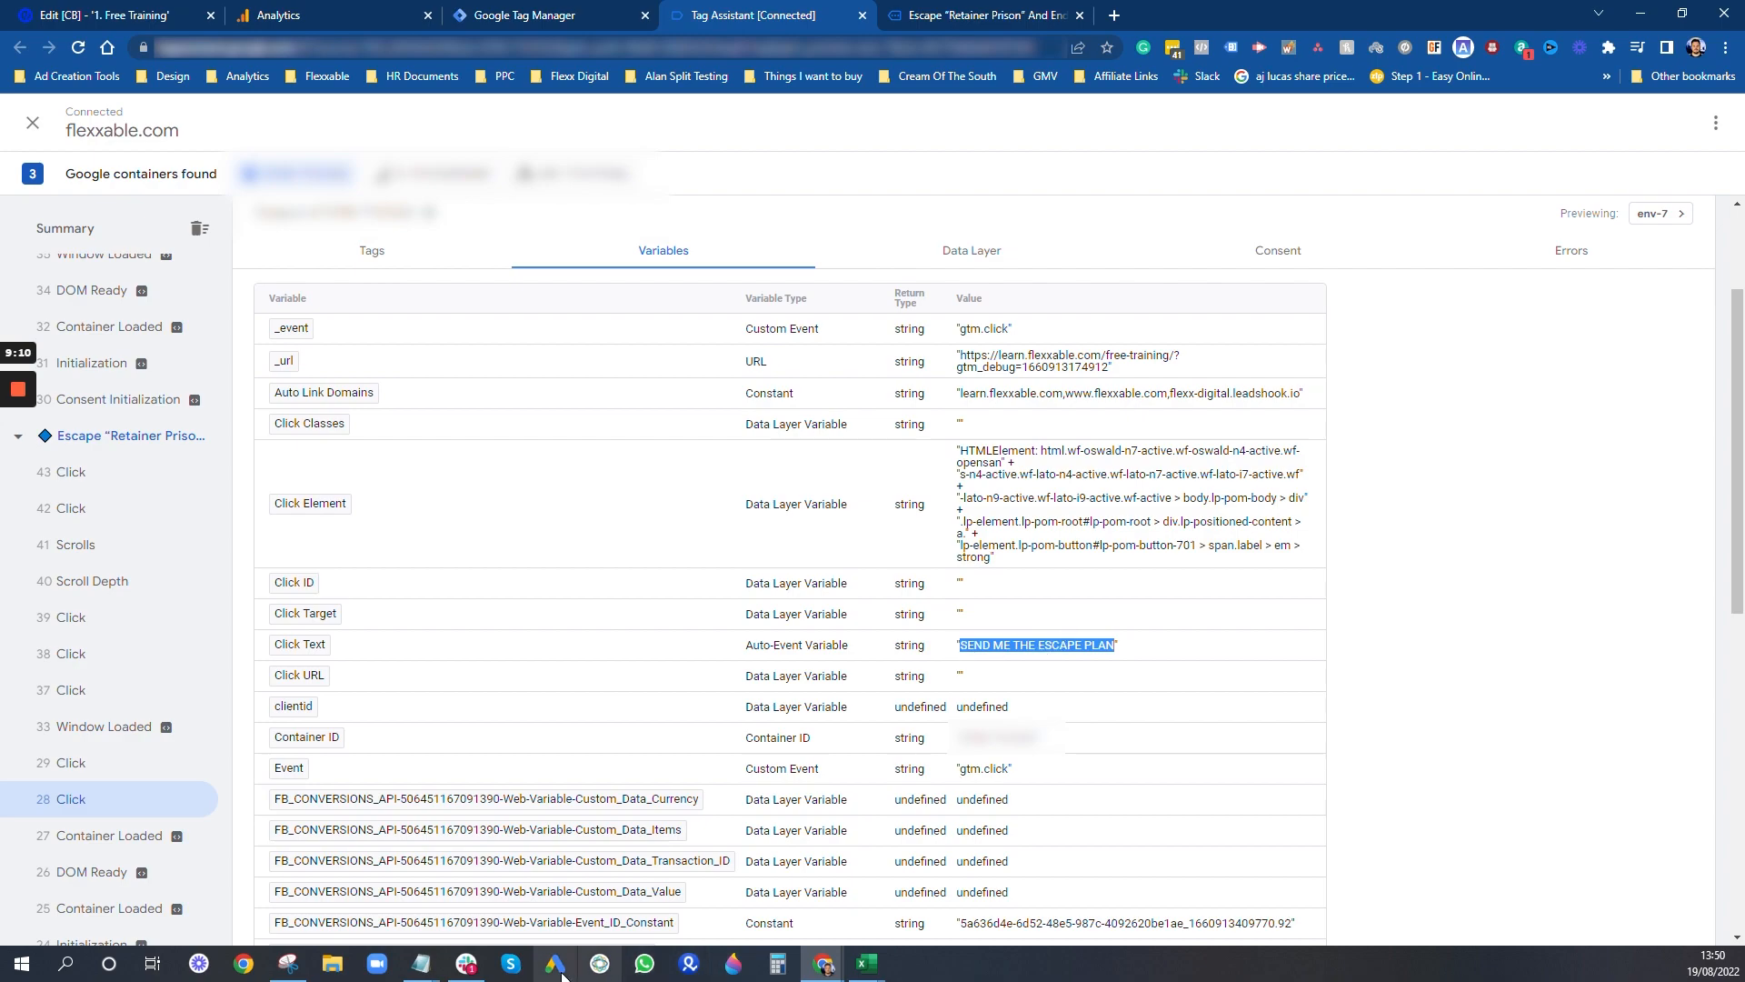
mouse_move(434, 974)
left_click(495, 909)
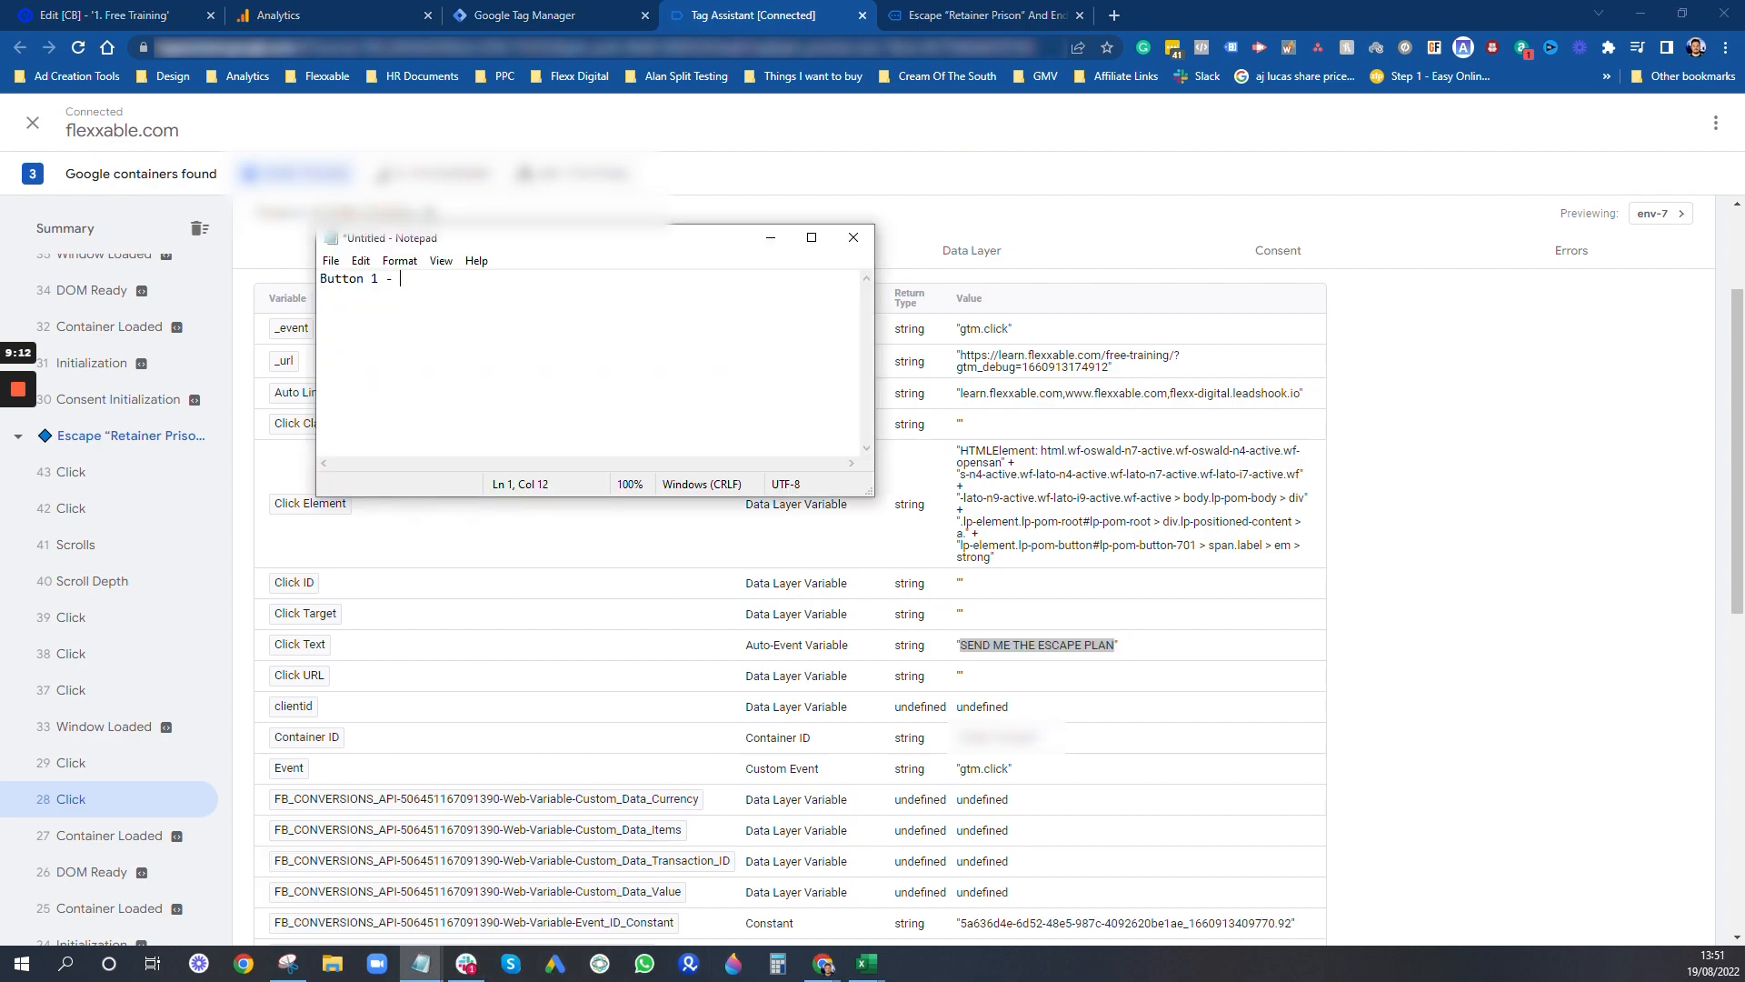
key("ctrl+v")
- Find the second button's click event and copy its Click Text into Notepad as "Button 2 - SEND ME THE PLAN"
left_click(103, 770)
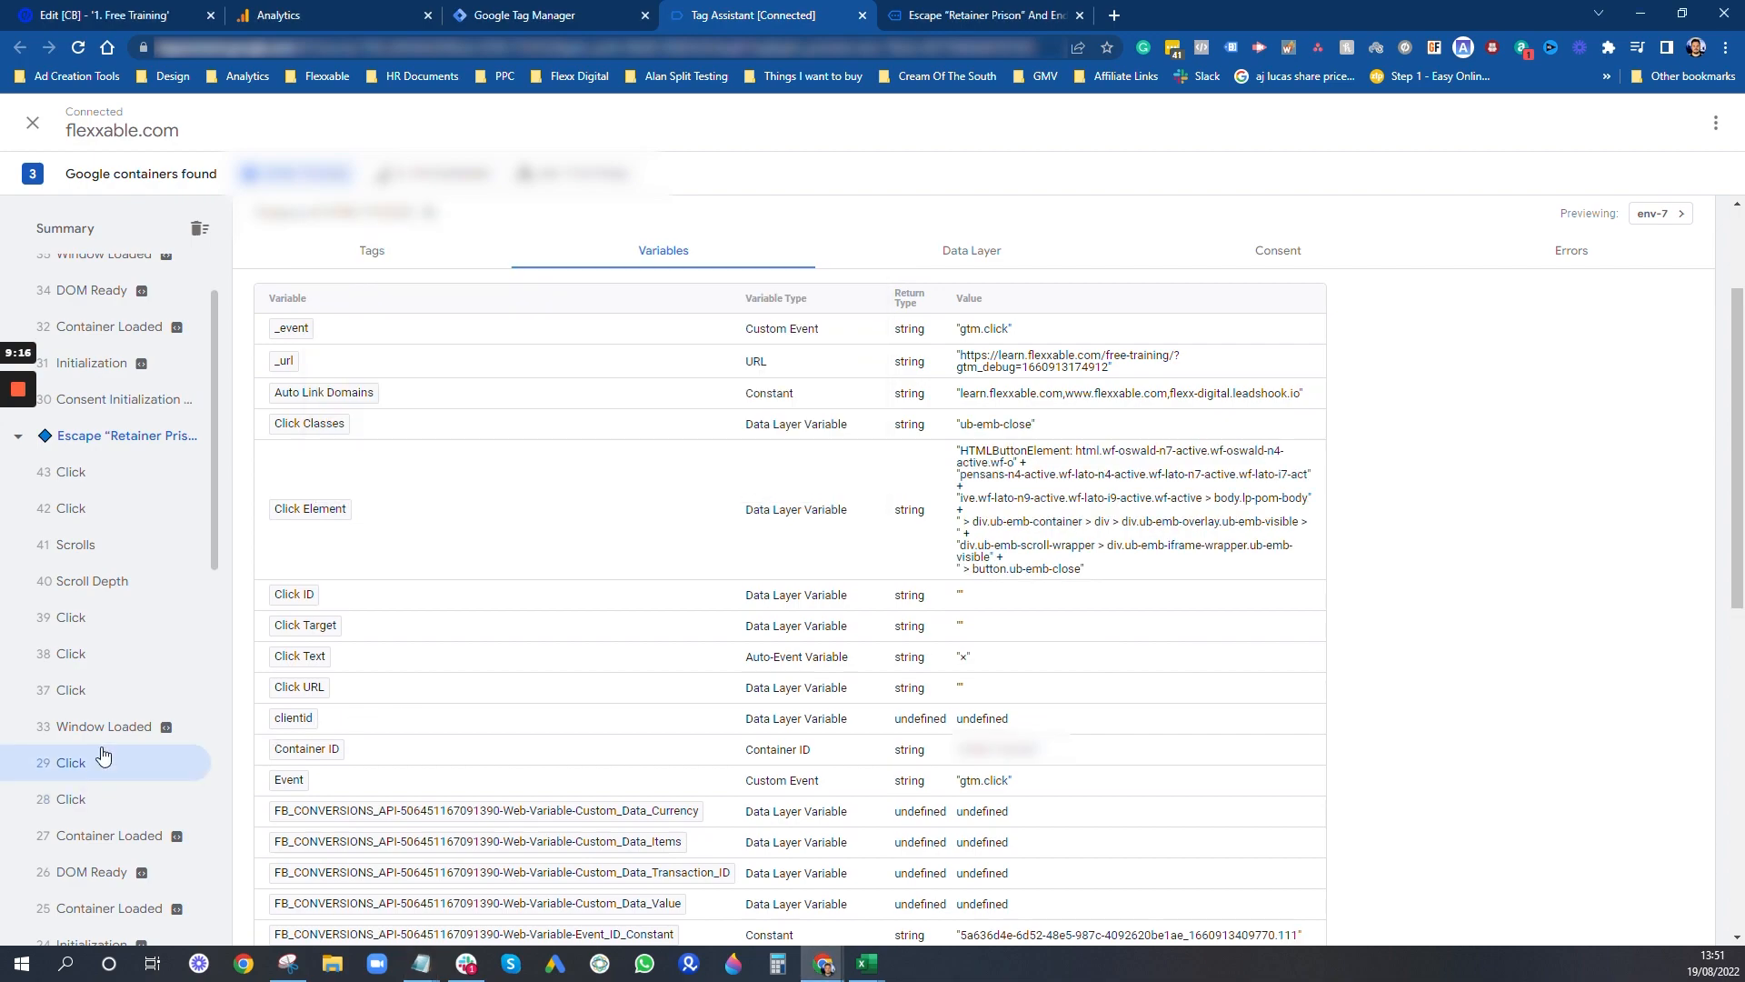
left_click(102, 655)
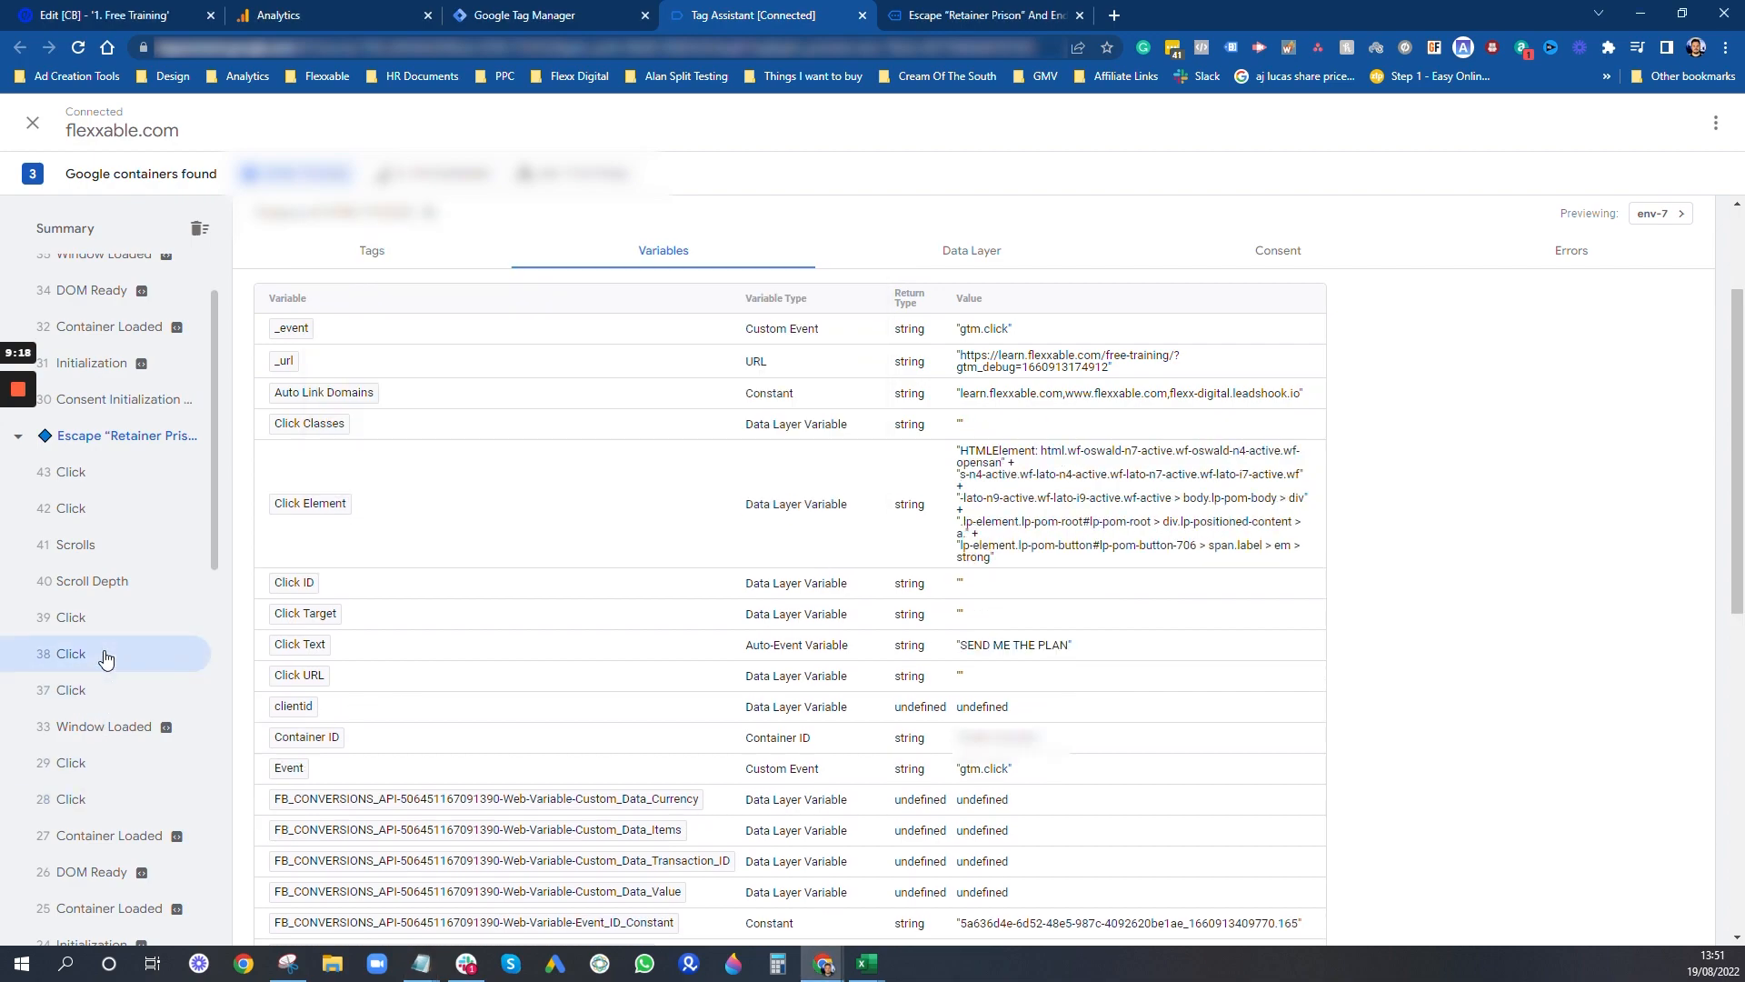
left_click_drag(1071, 650, 971, 646)
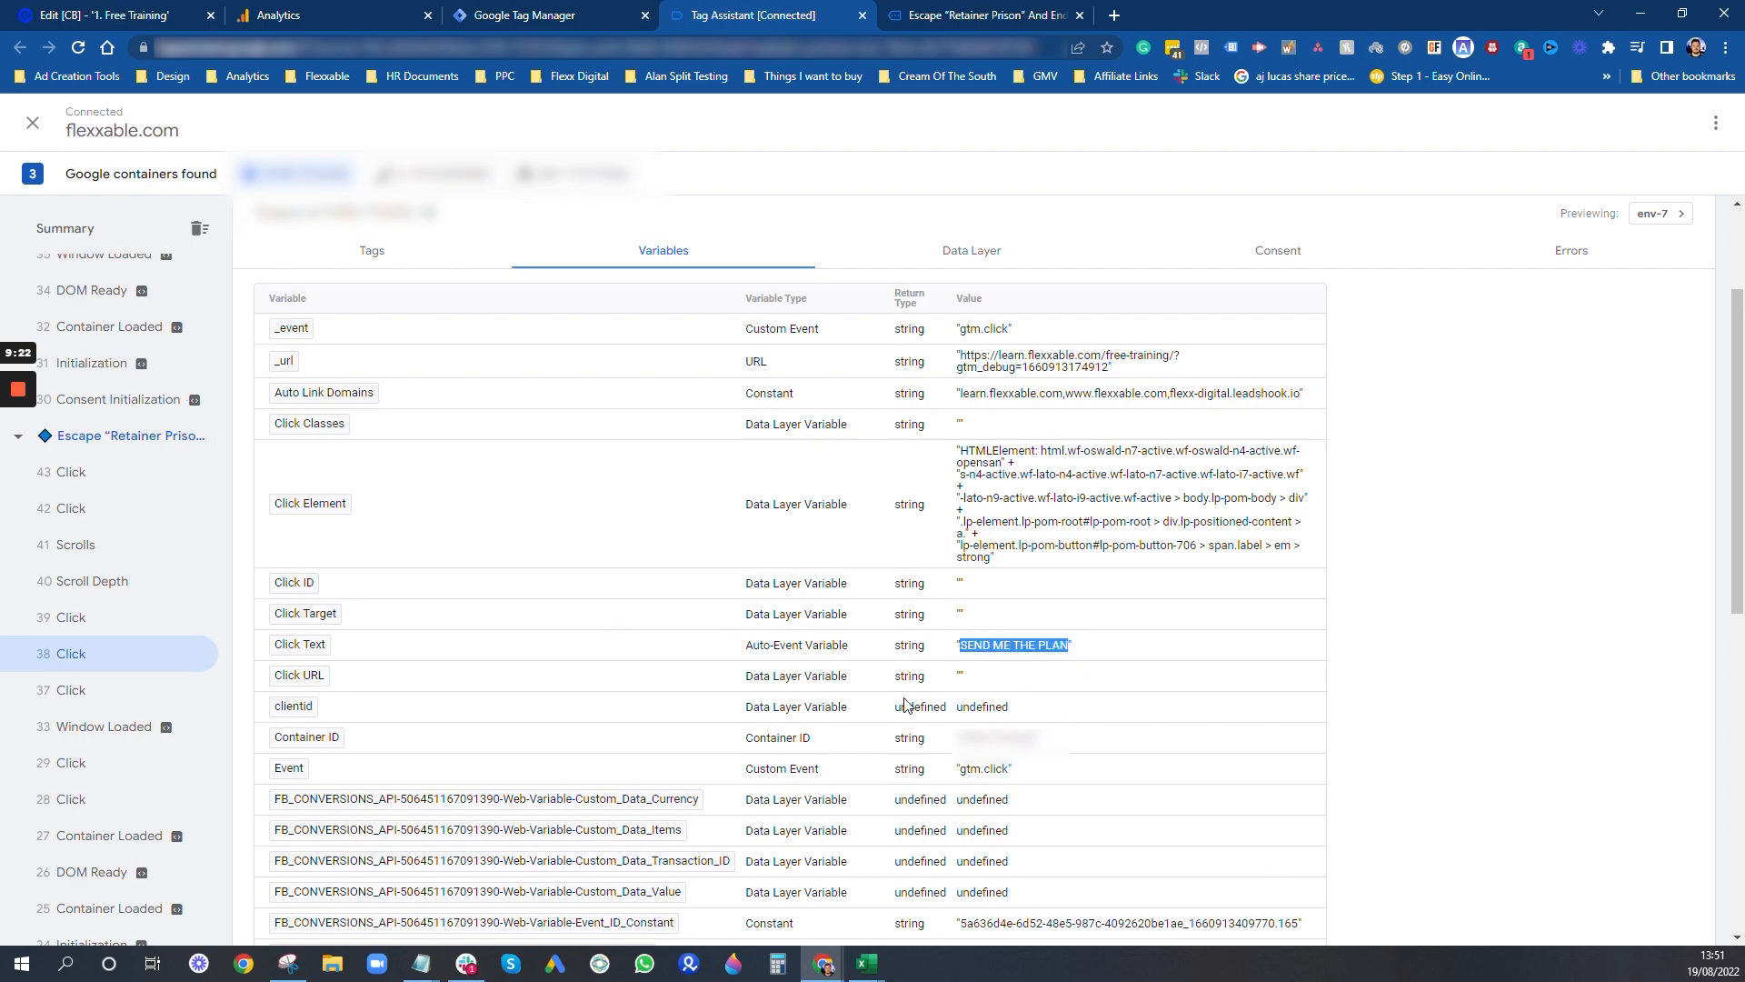
left_click(421, 961)
left_click(469, 931)
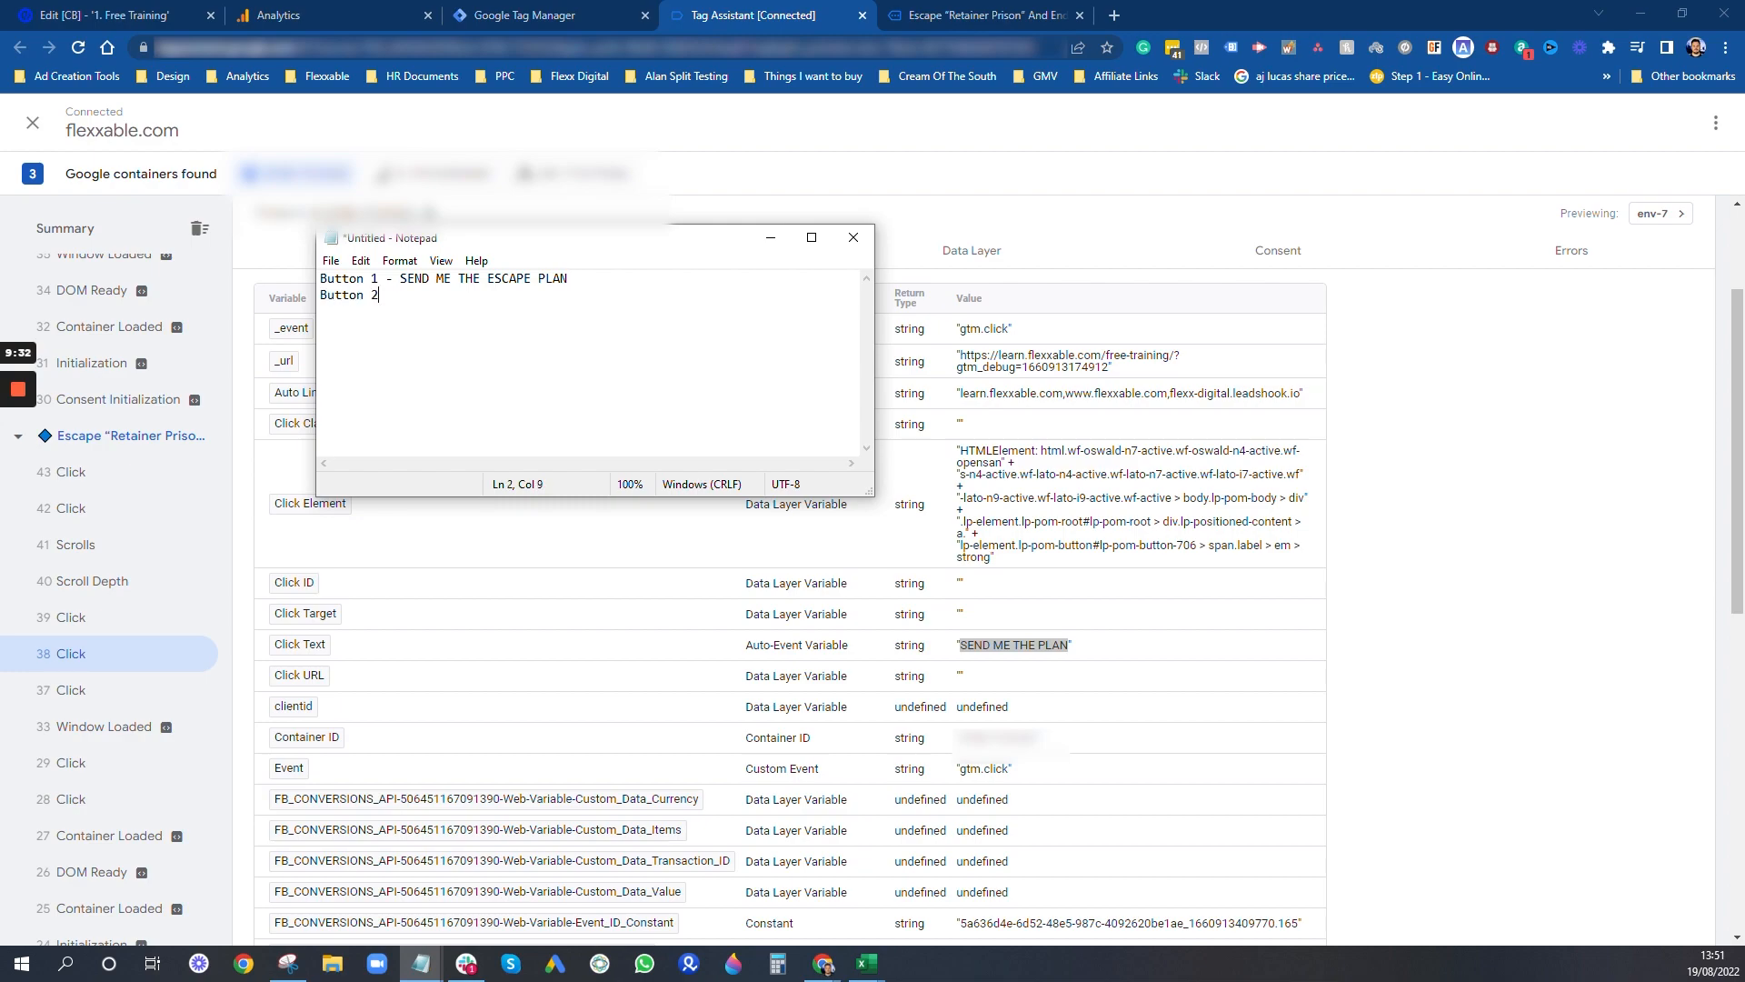
type("SEND ME THE PLAN")
left_click(1434, 510)
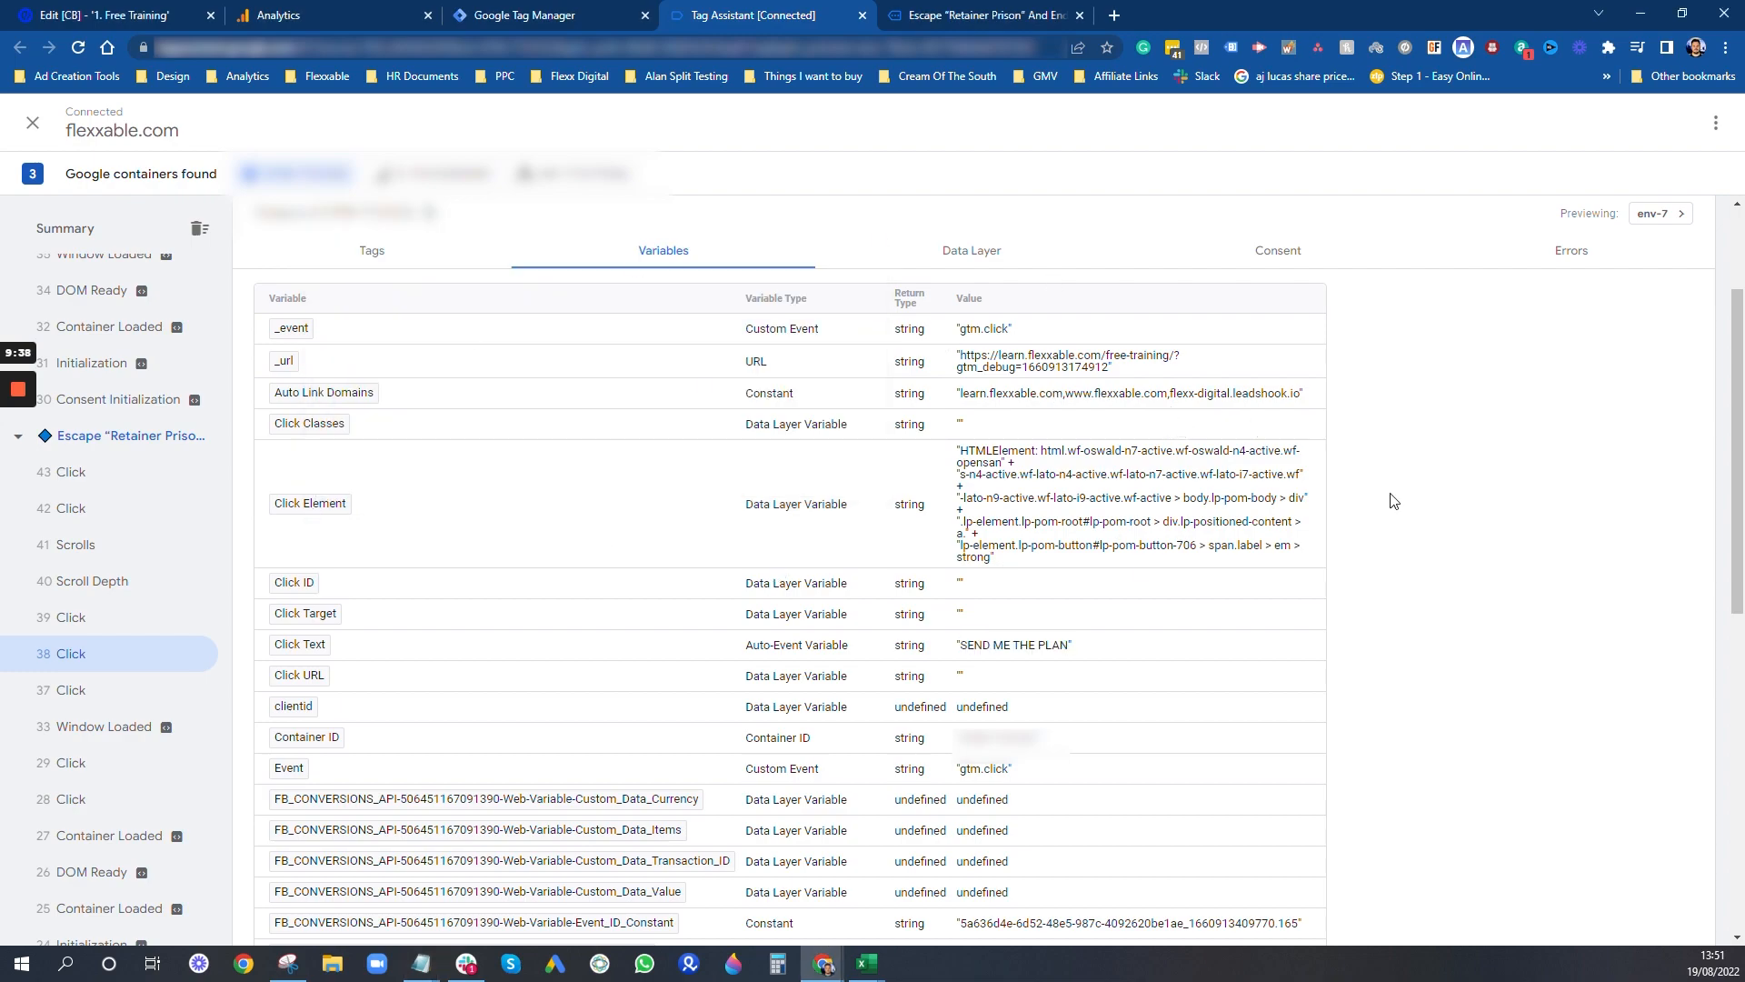
- Find the third button's click event and copy its Click Text into Notepad as "Button 3 - I WANT TO ESCAPE RETAINER JAIL"
left_click(75, 626)
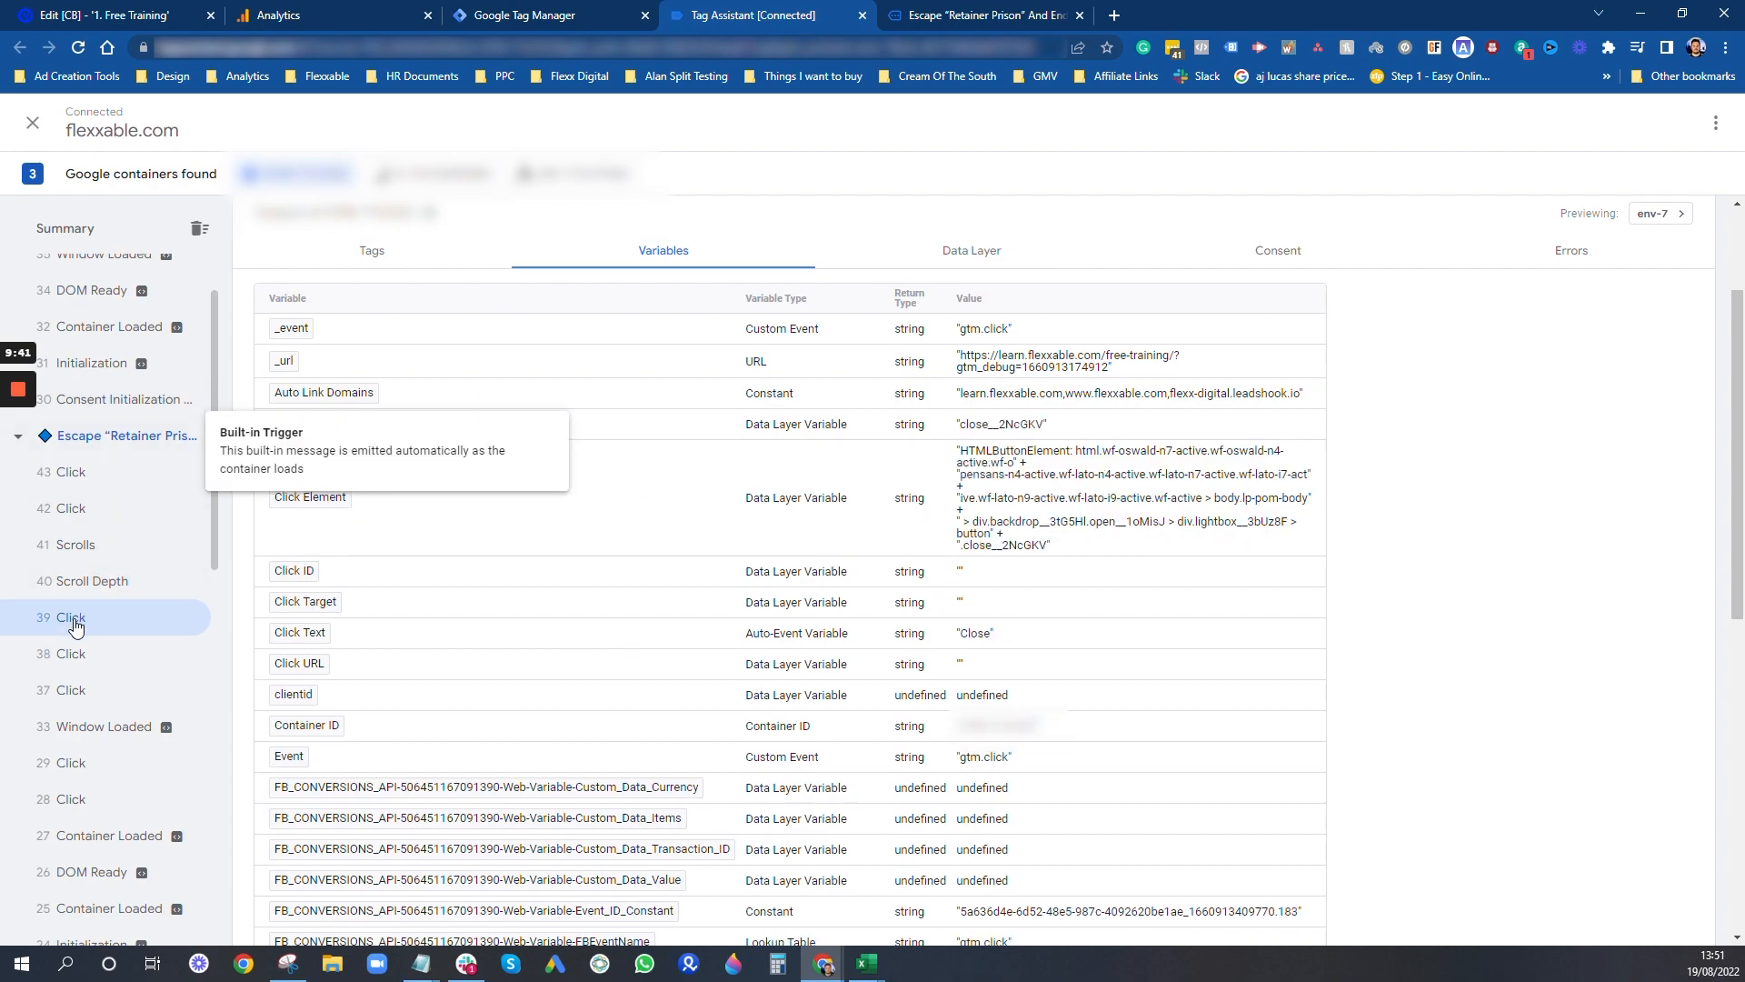
left_click(99, 524)
left_click_drag(1153, 649, 969, 660)
left_click(1147, 647)
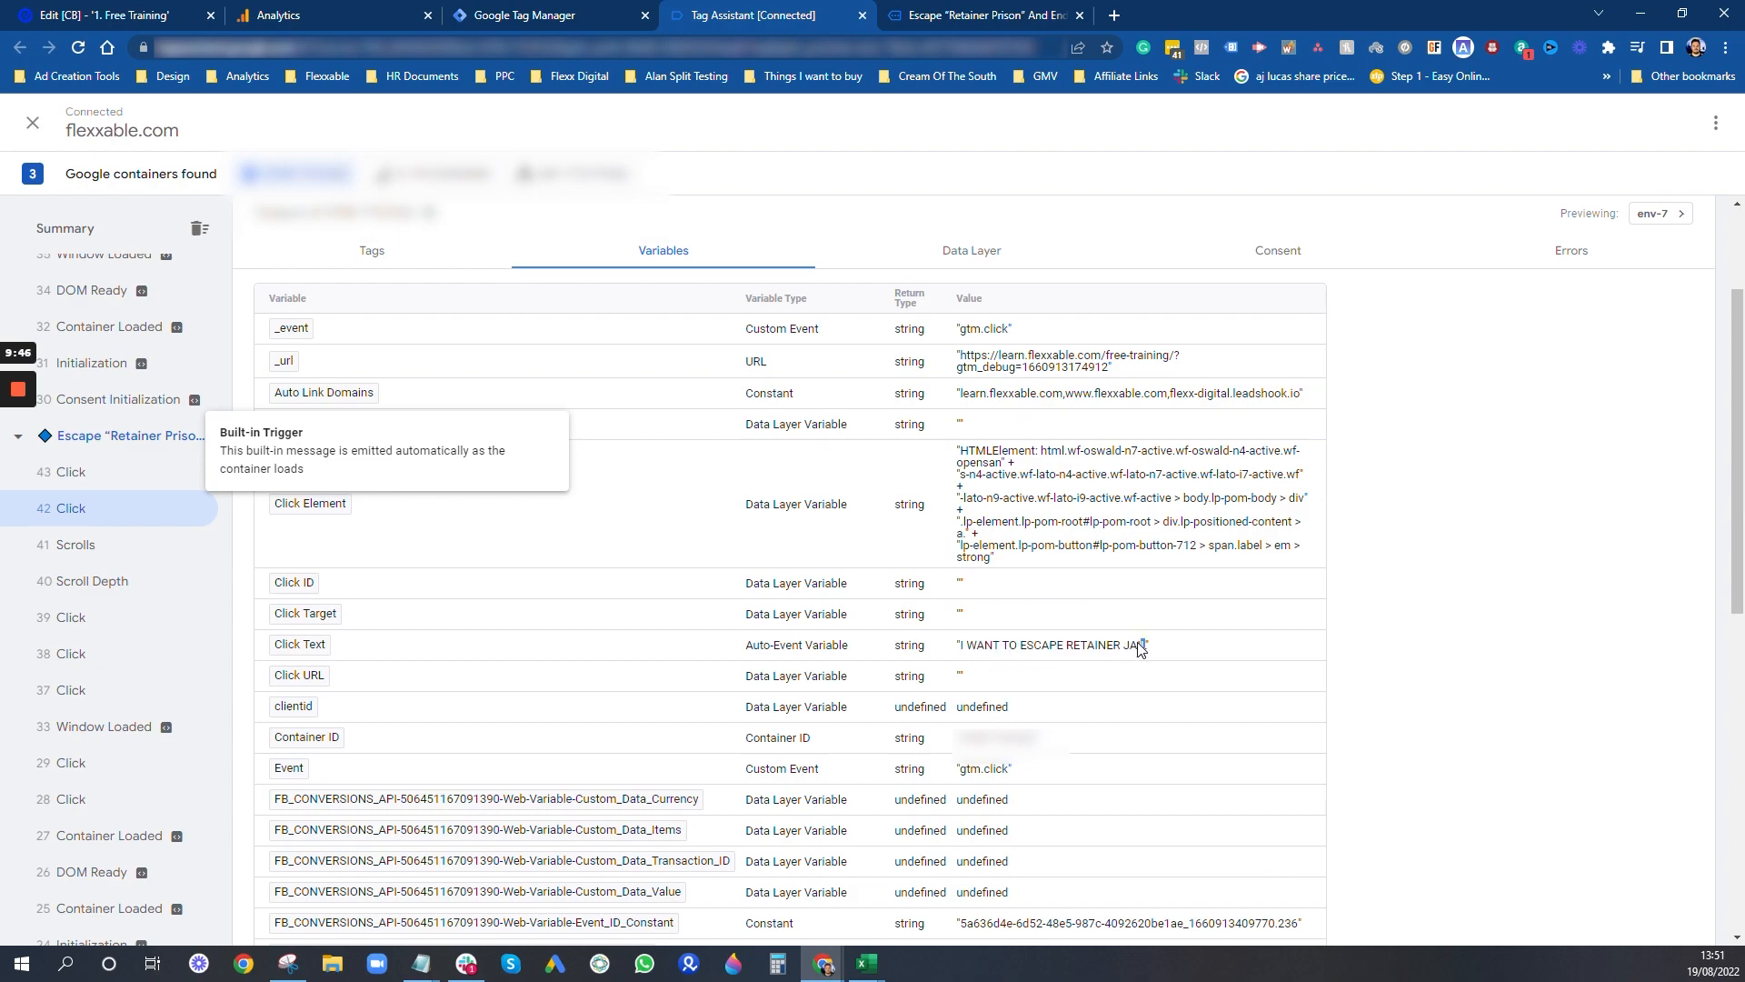
left_click_drag(1139, 647, 960, 651)
key("ctrl+c")
mouse_move(420, 961)
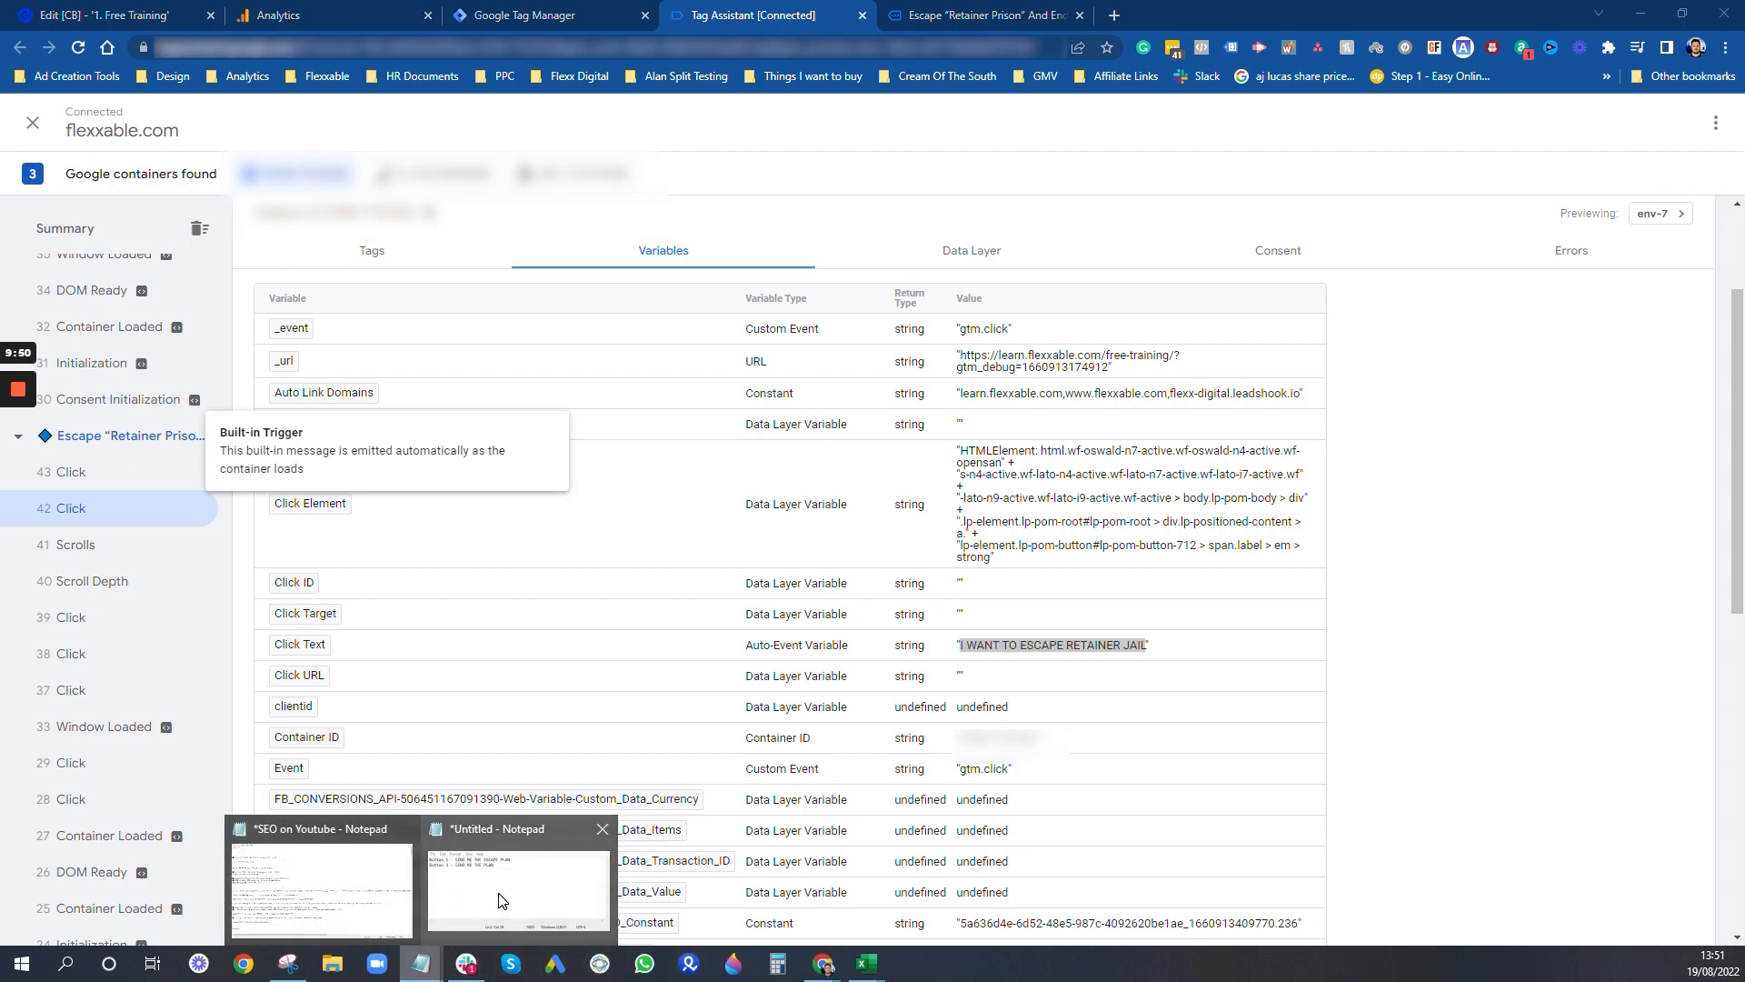
left_click(498, 886)
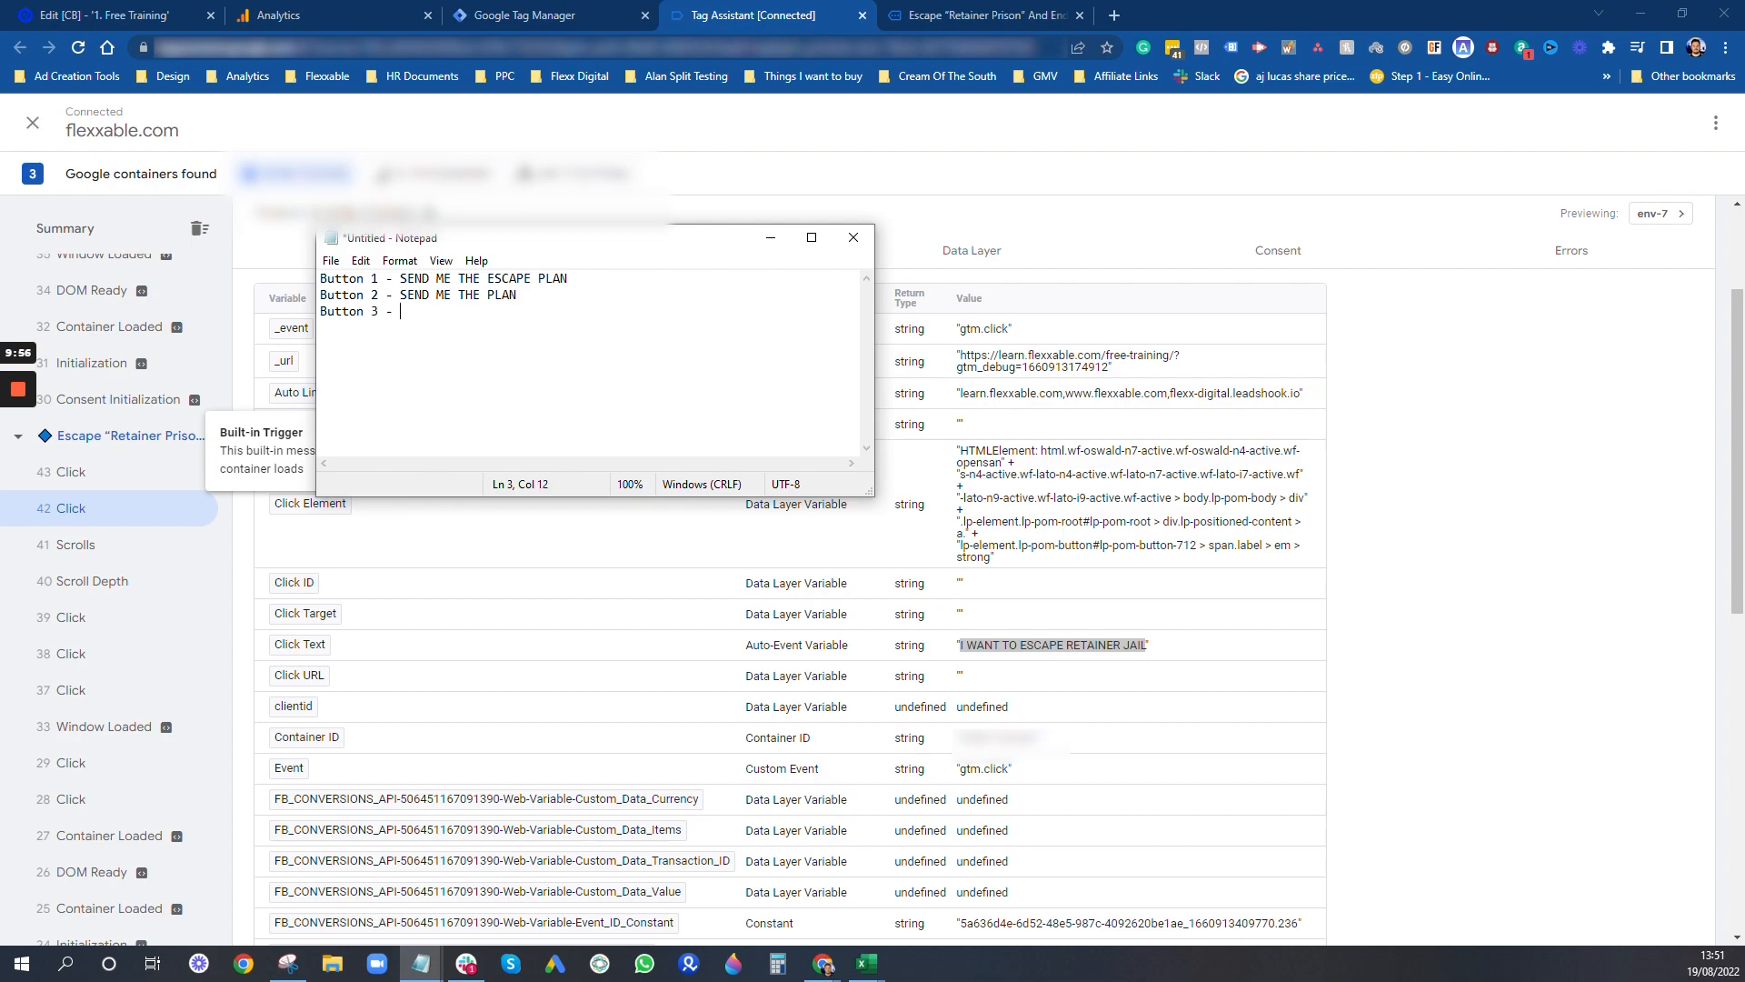
key("ctrl+v")
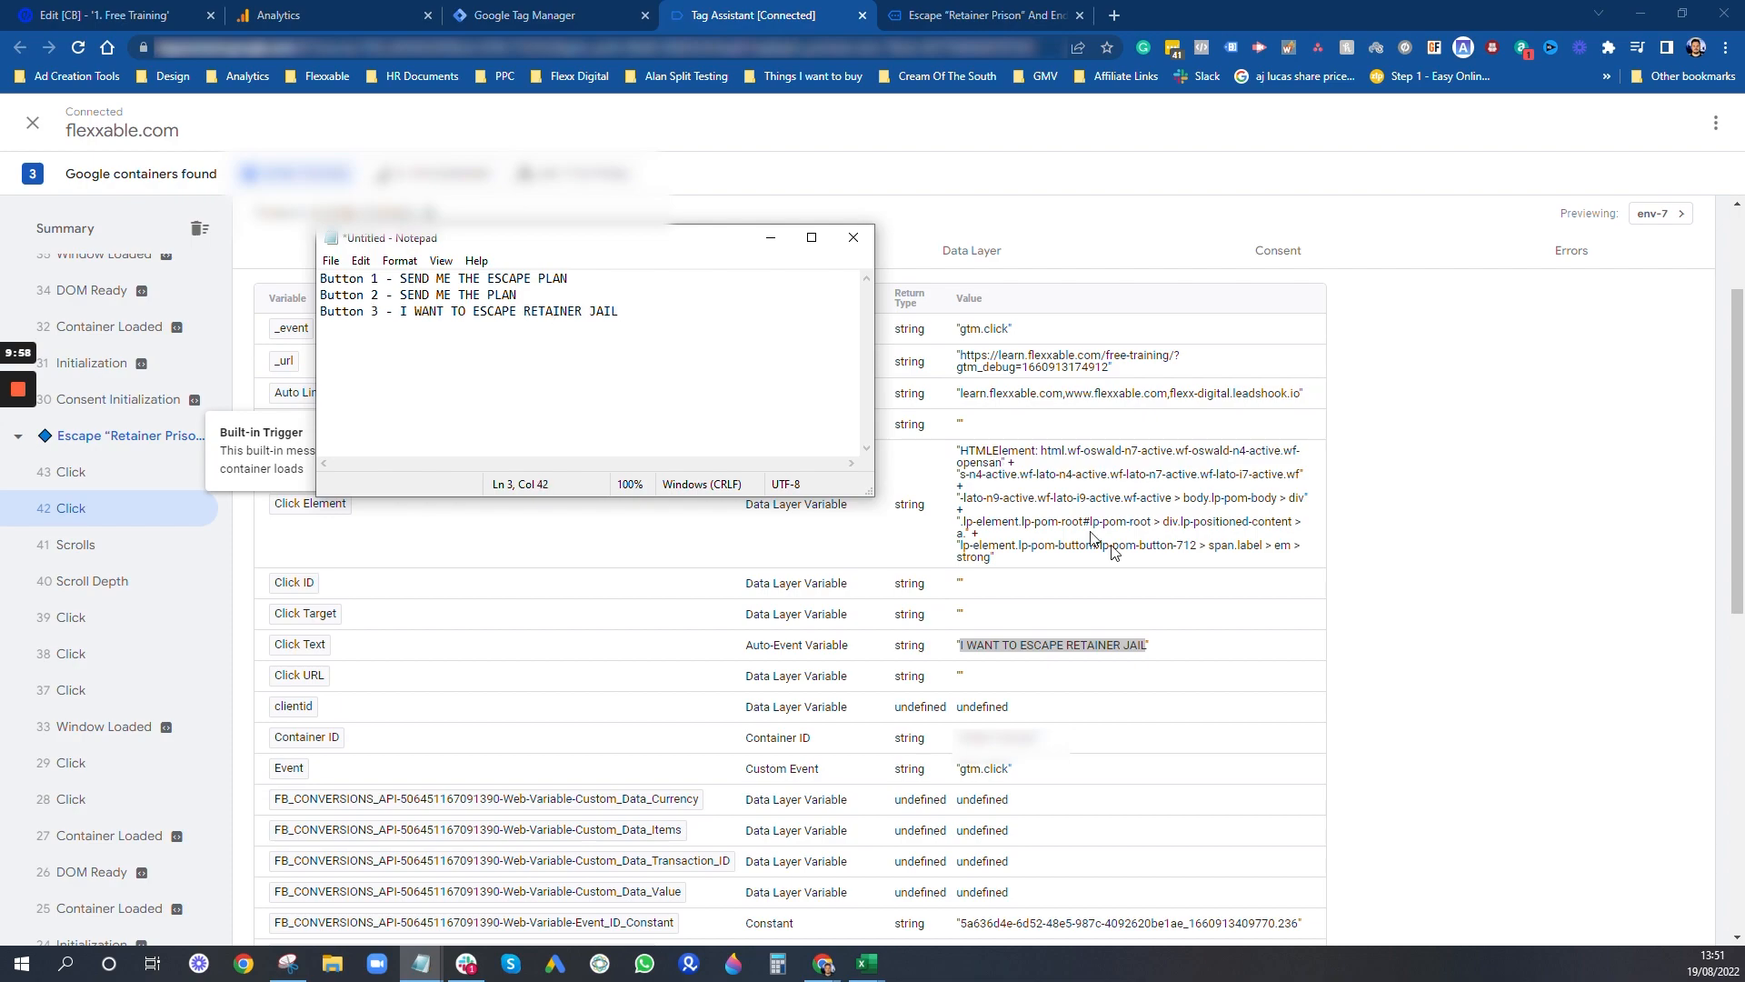
left_click(1427, 605)
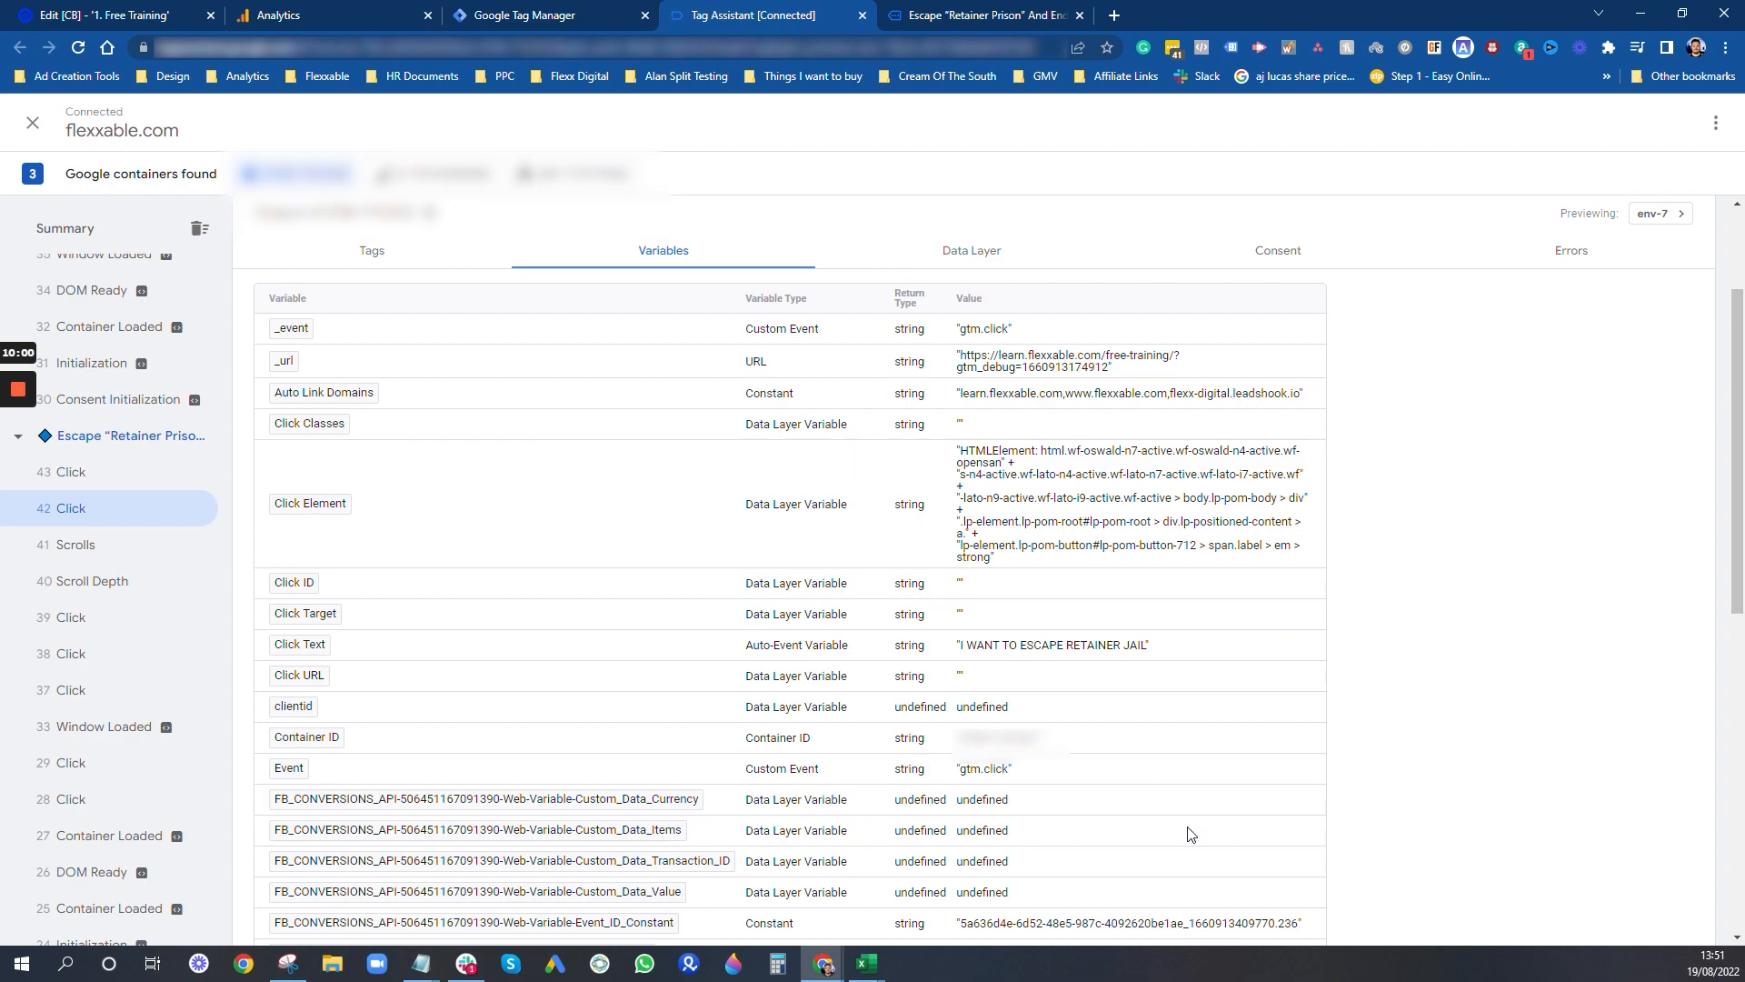
- Close the landing page and Tag Assistant, and open the trigger list in Google Tag Manager
left_click(1080, 20)
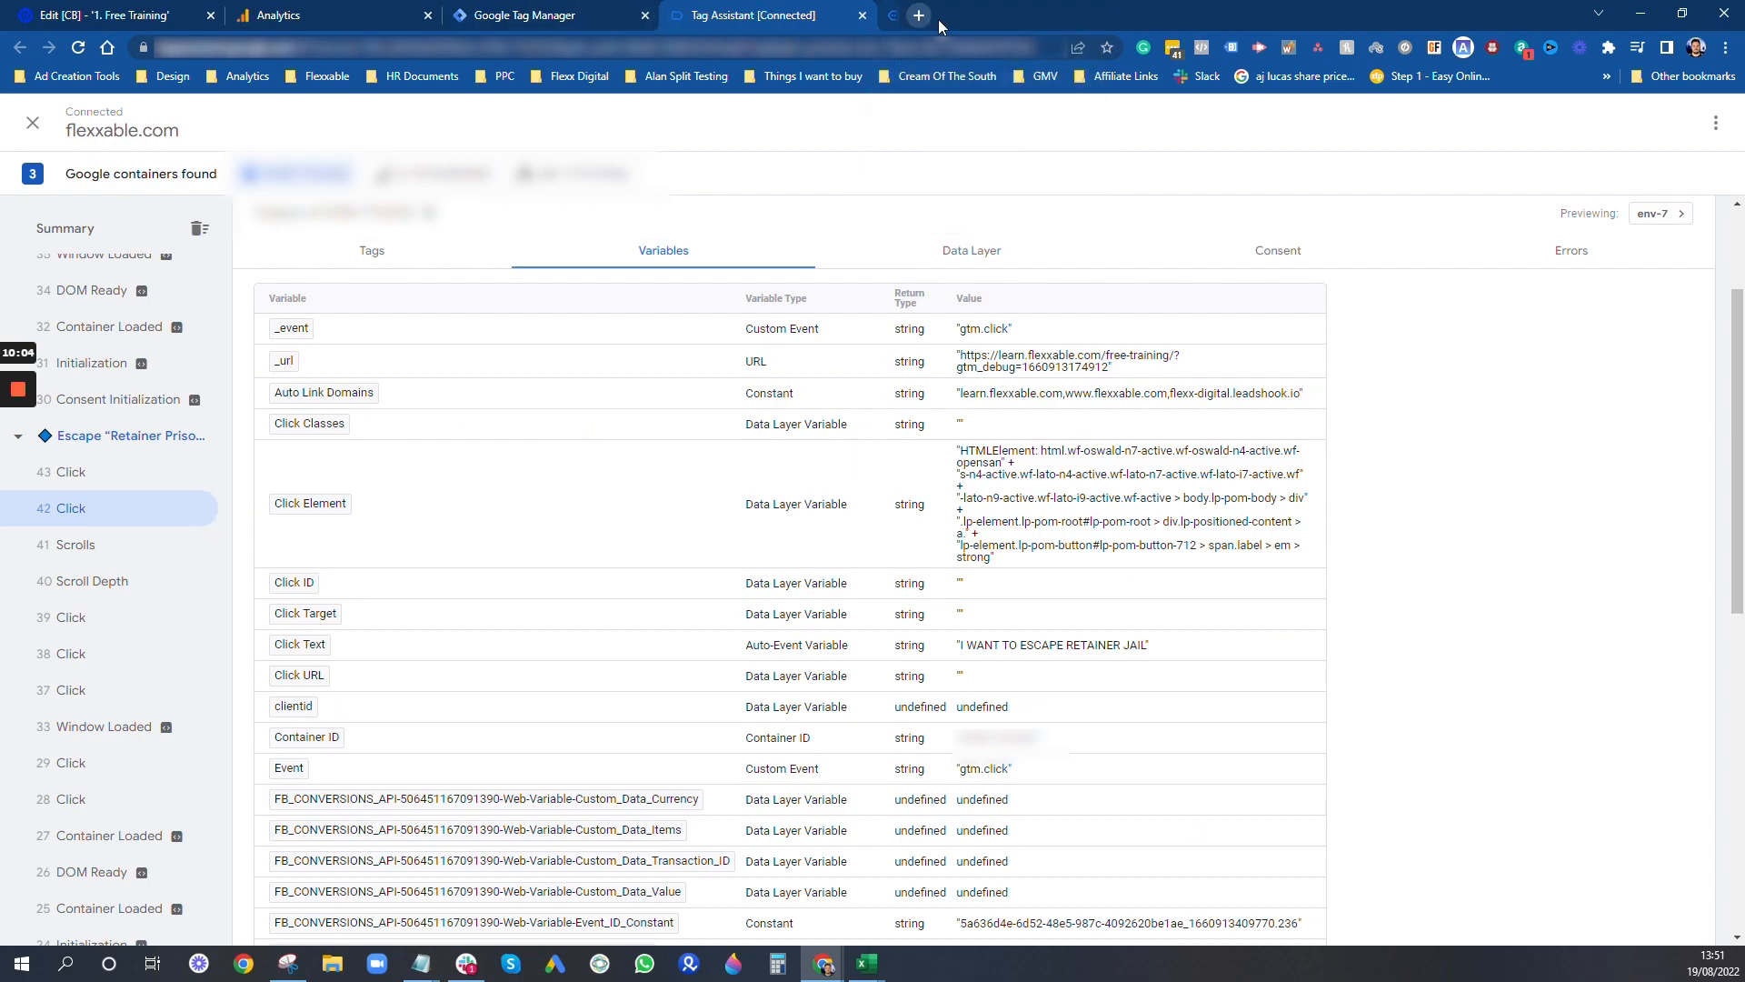
left_click(862, 16)
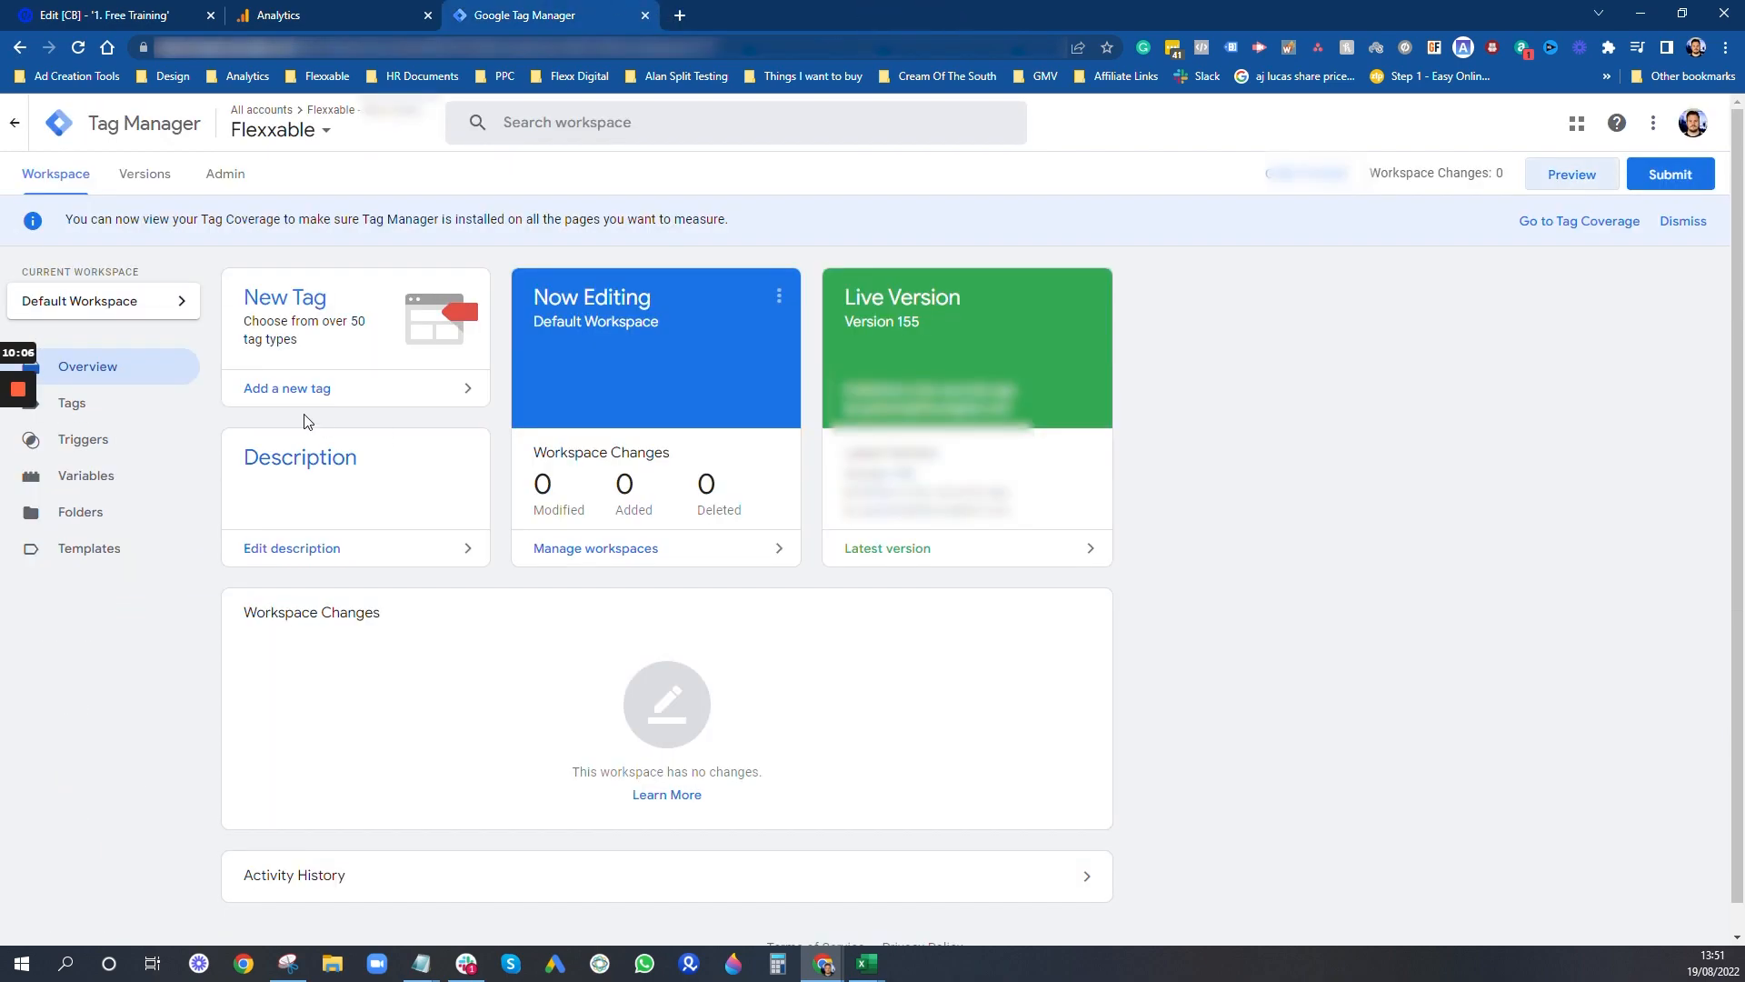
left_click(105, 440)
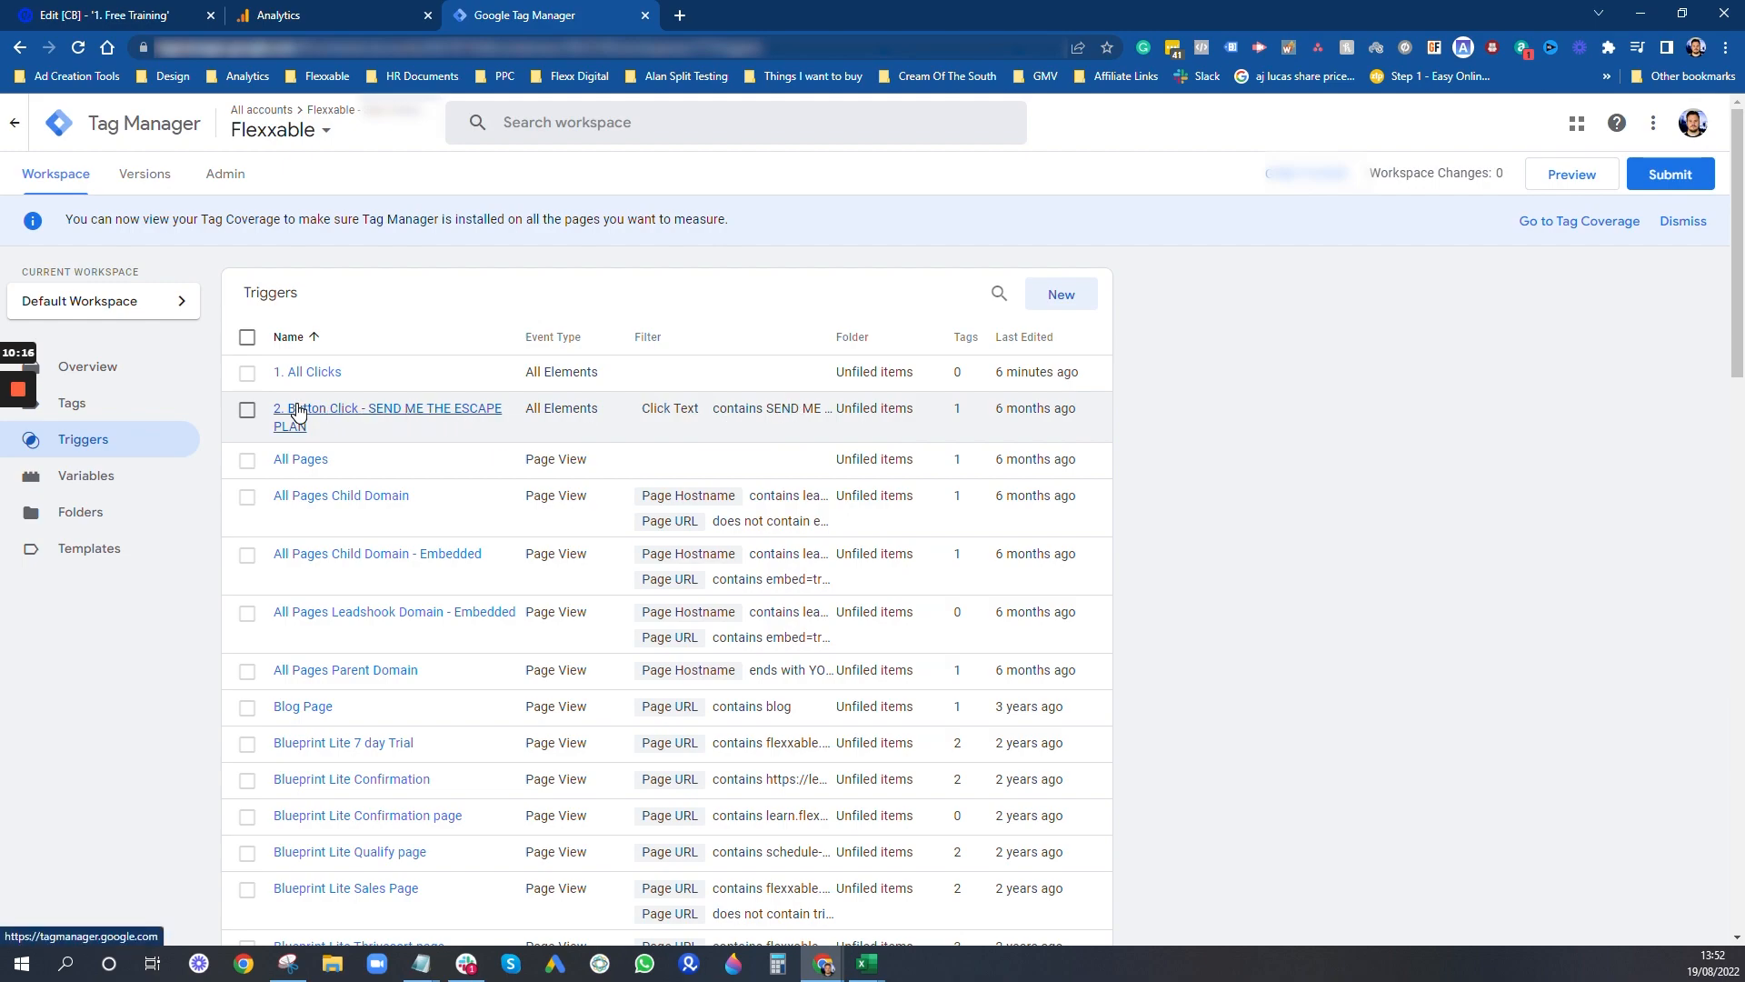
- Rename the "2. Button Click - SEND ME THE ESCAPE PLAN" trigger as "2. Button Click 1 - SEND ME THE ESCAPE PLAN"
left_click(352, 414)
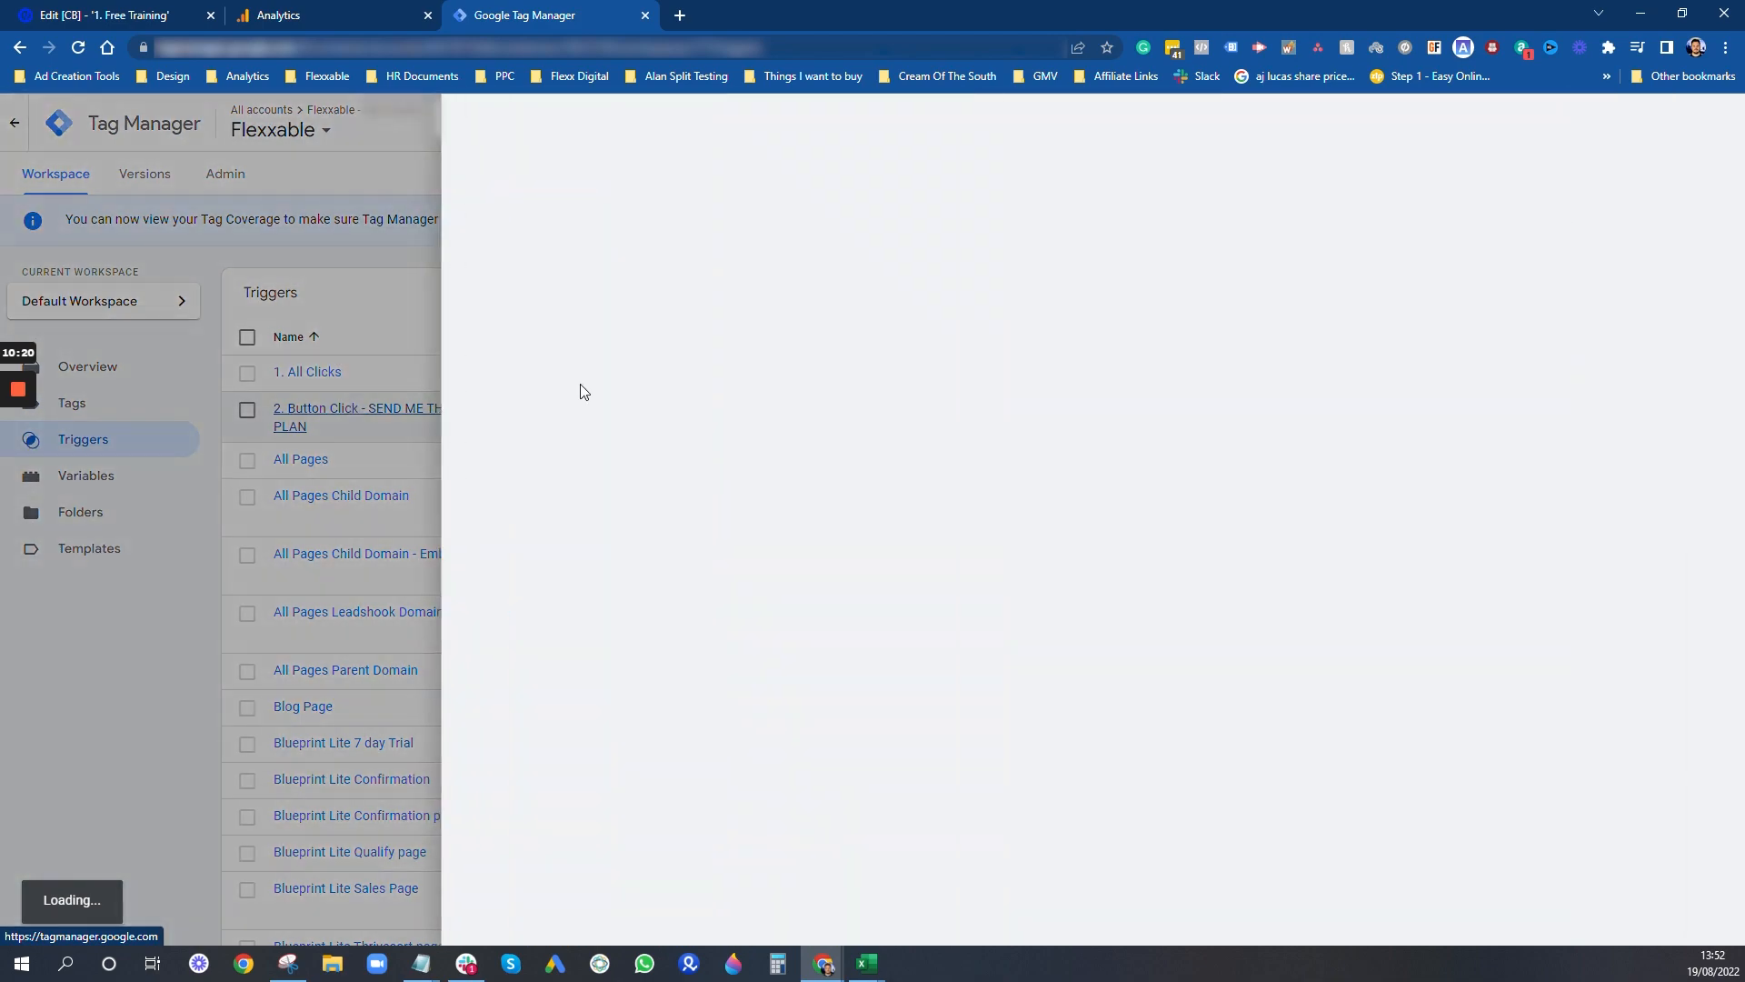
left_click(620, 123)
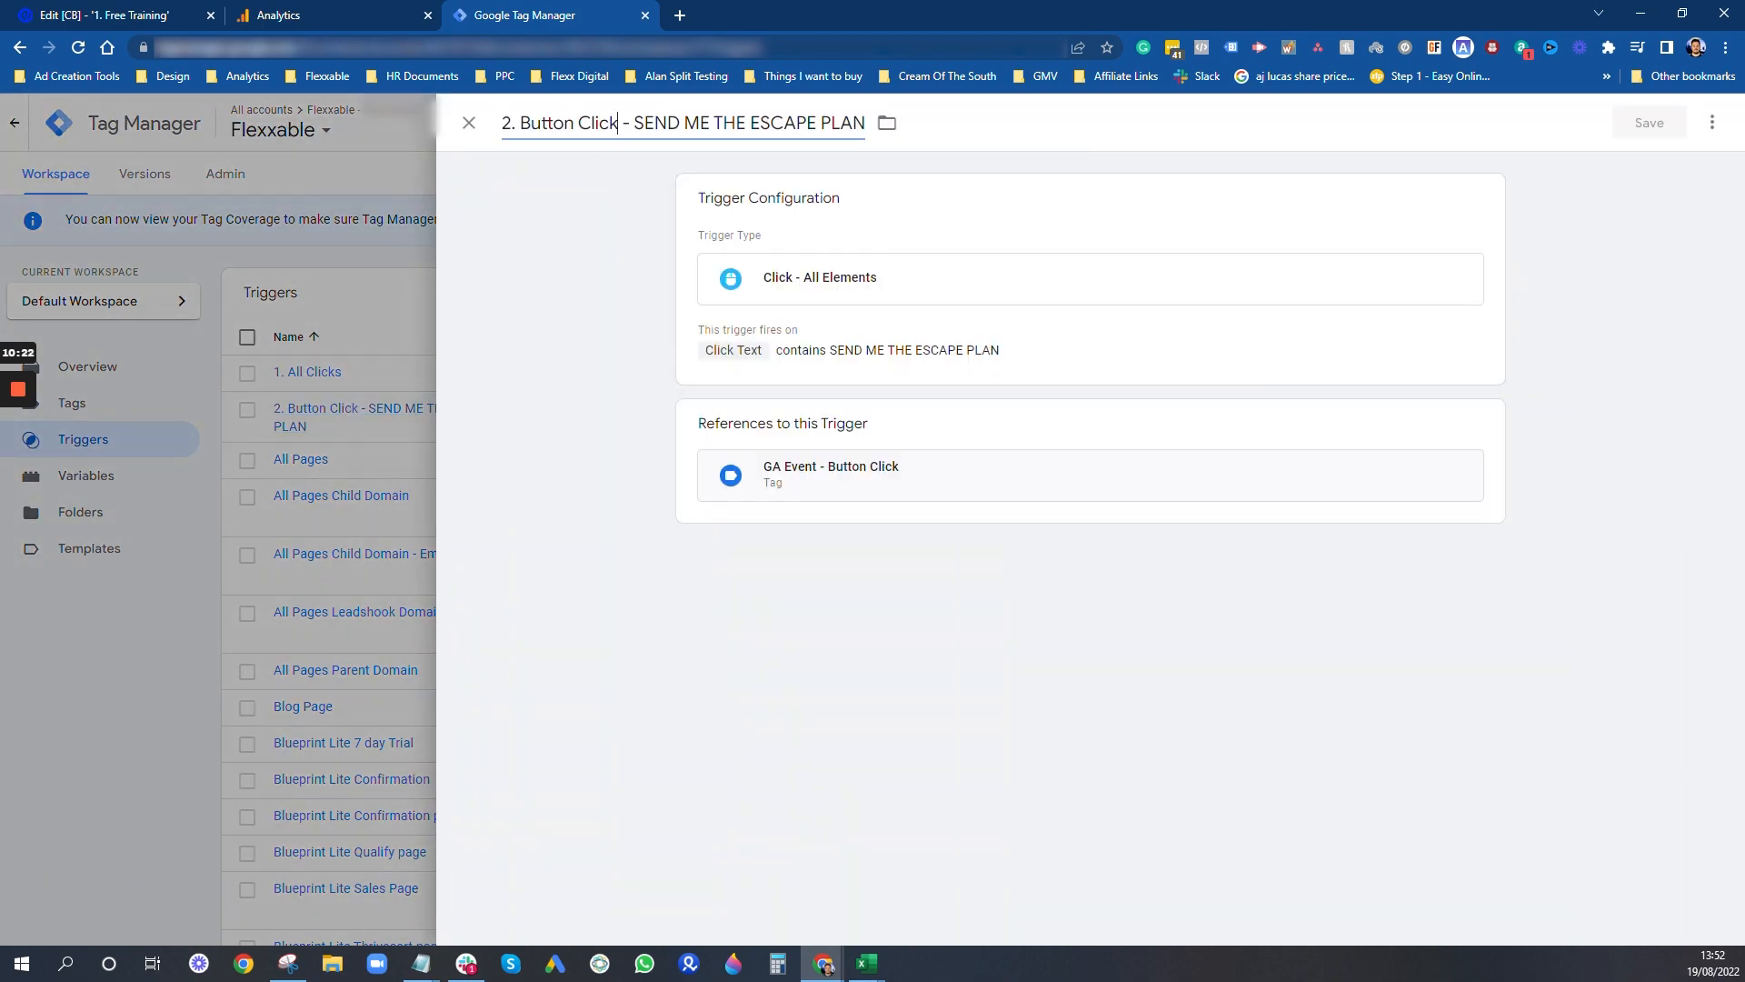
type("1")
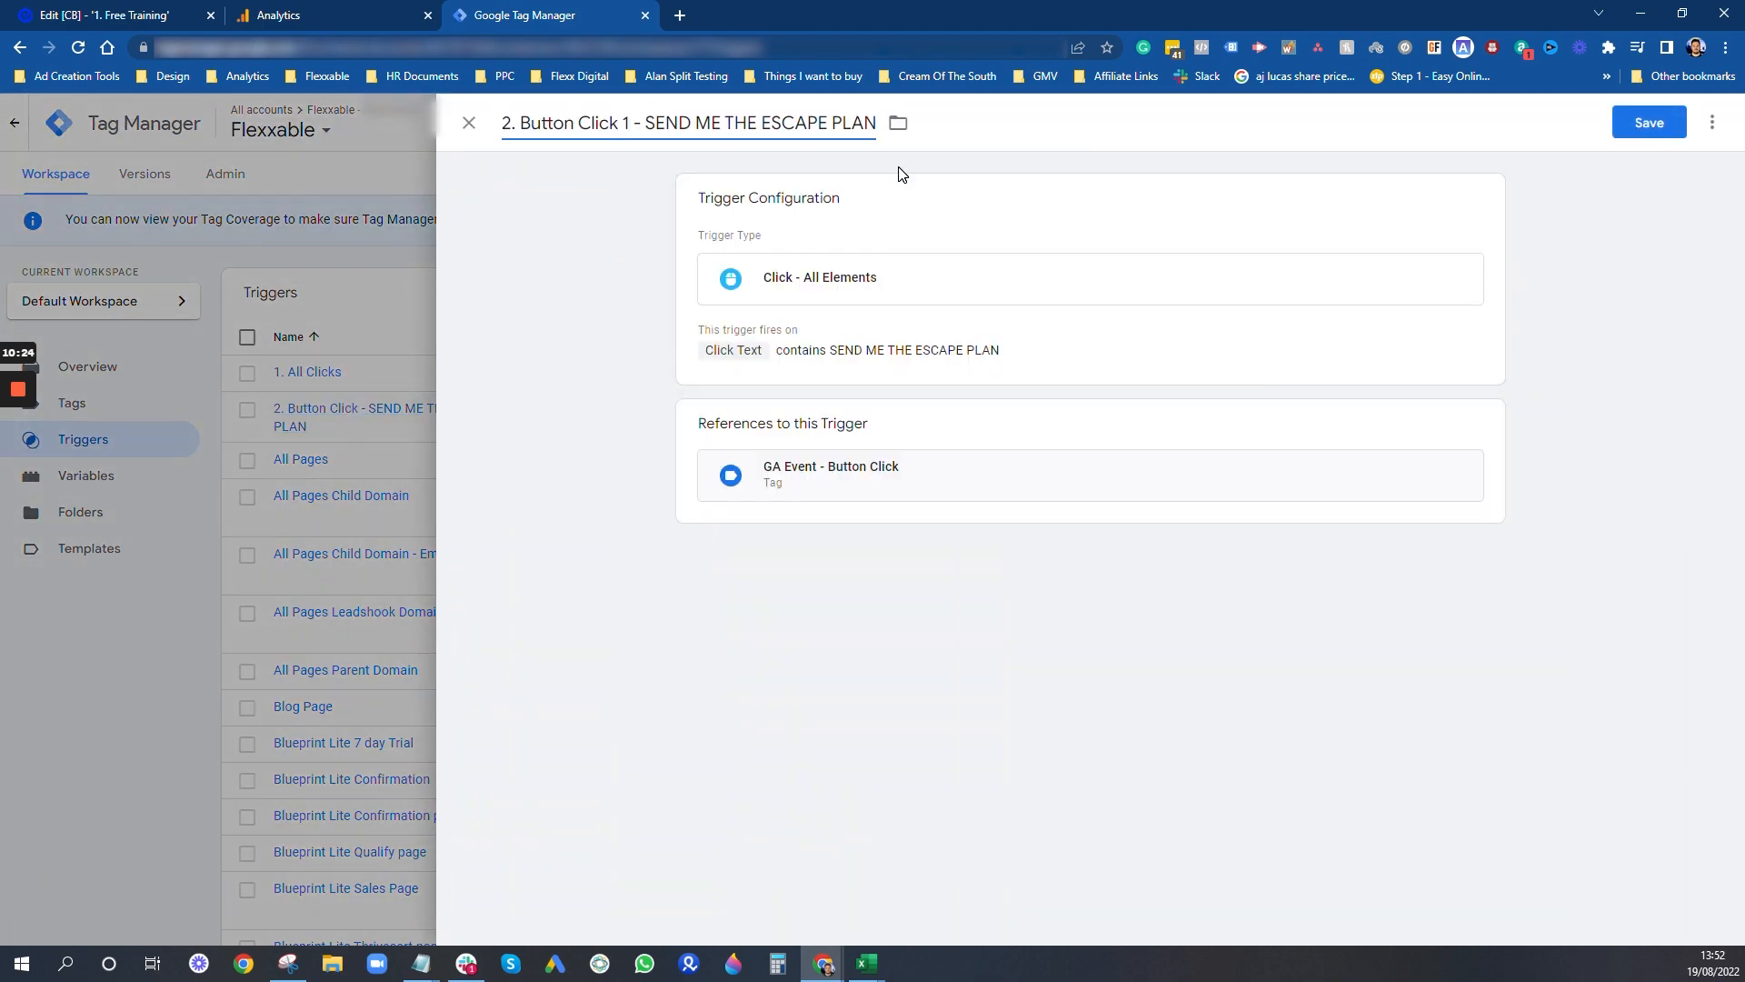
- Compare the trigger's Click Text condition with the button labels noted in Notepad
left_click(544, 912)
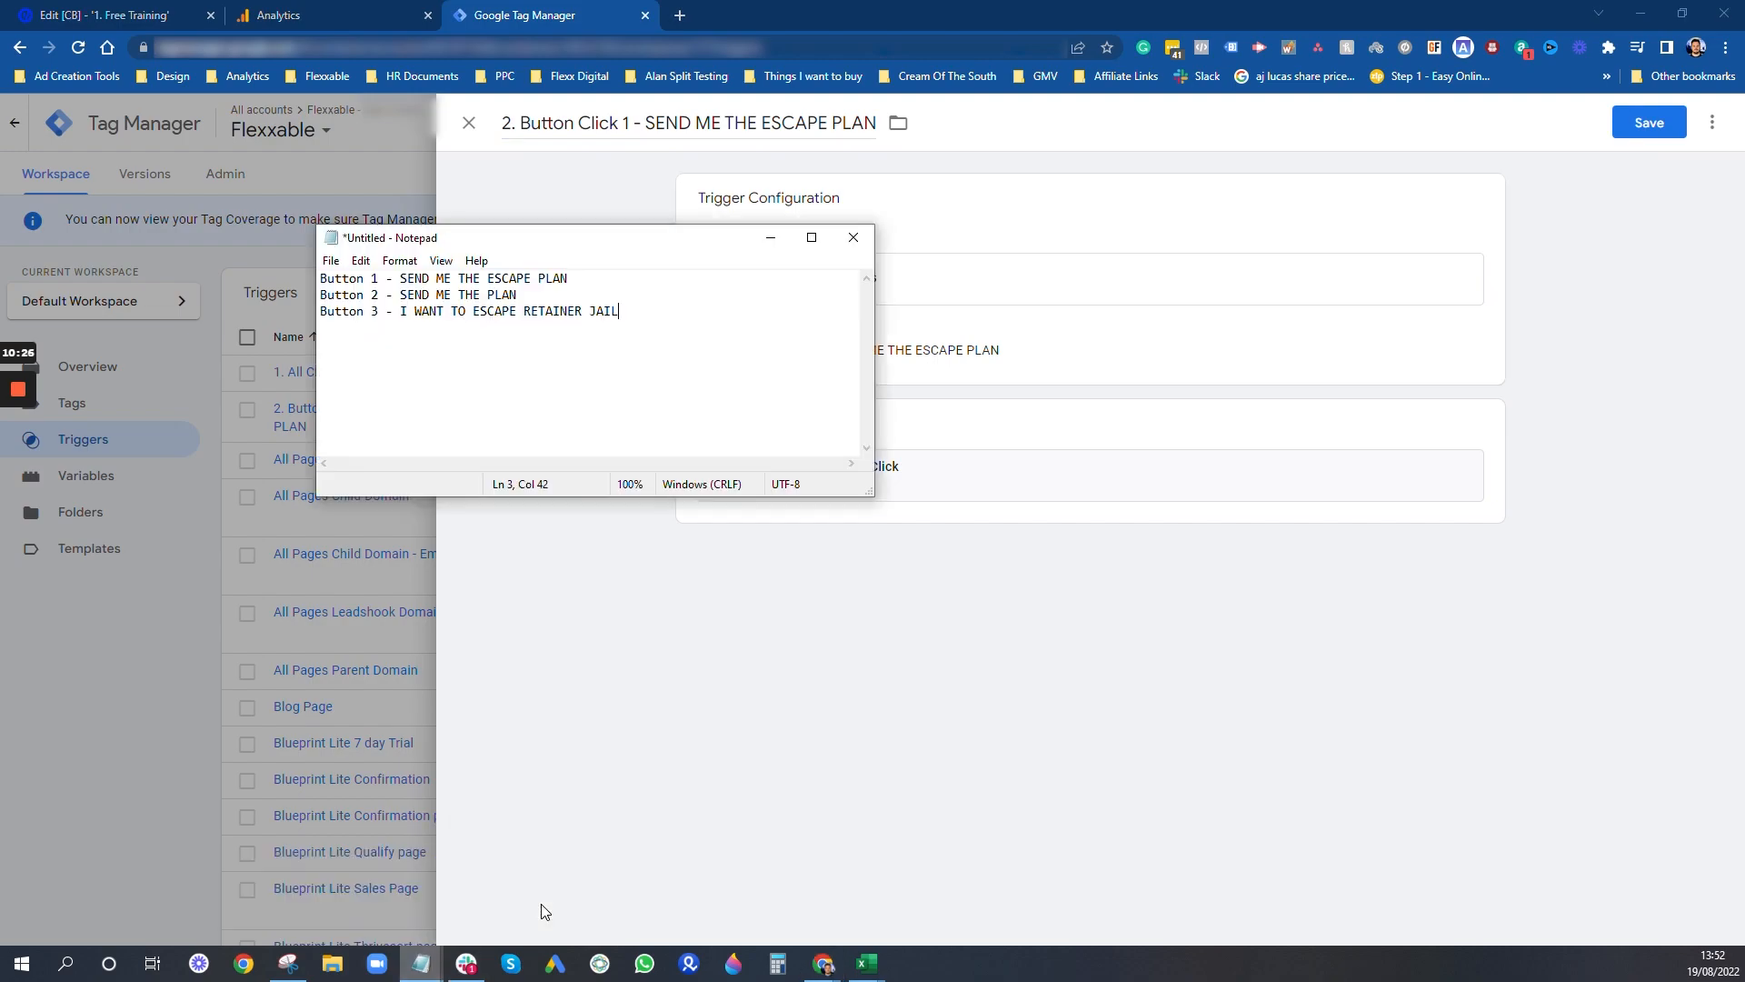
left_click_drag(713, 240, 1125, 419)
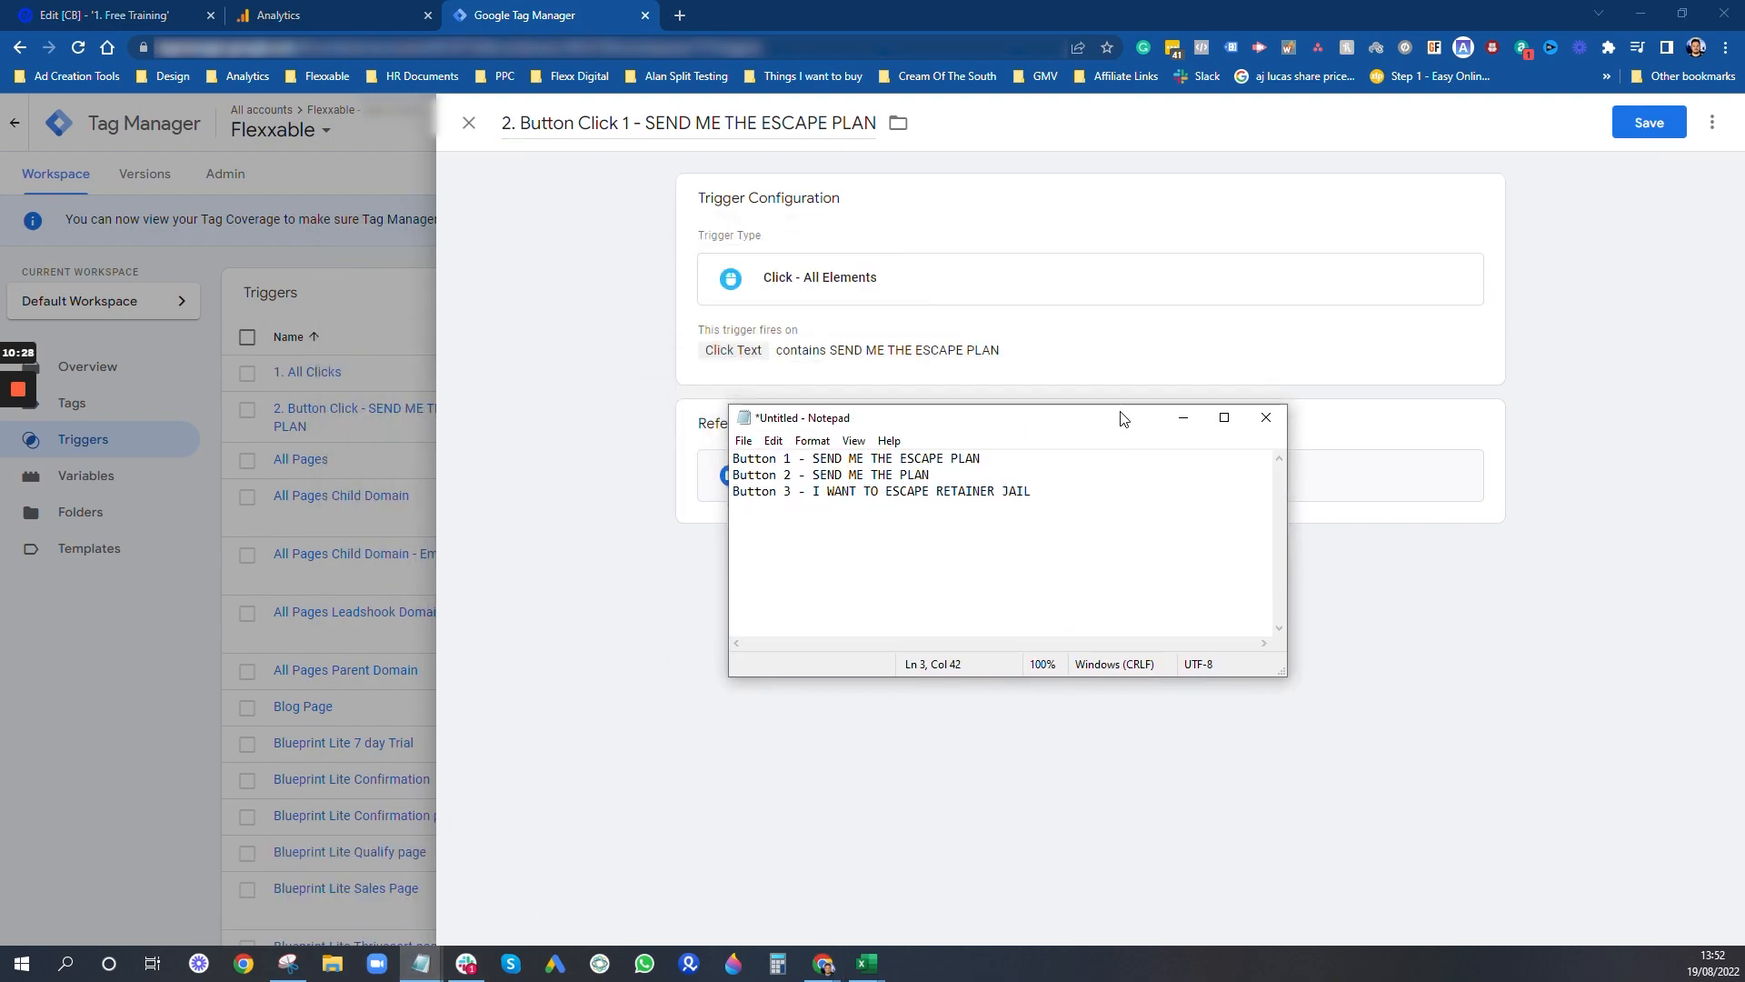
left_click(1090, 351)
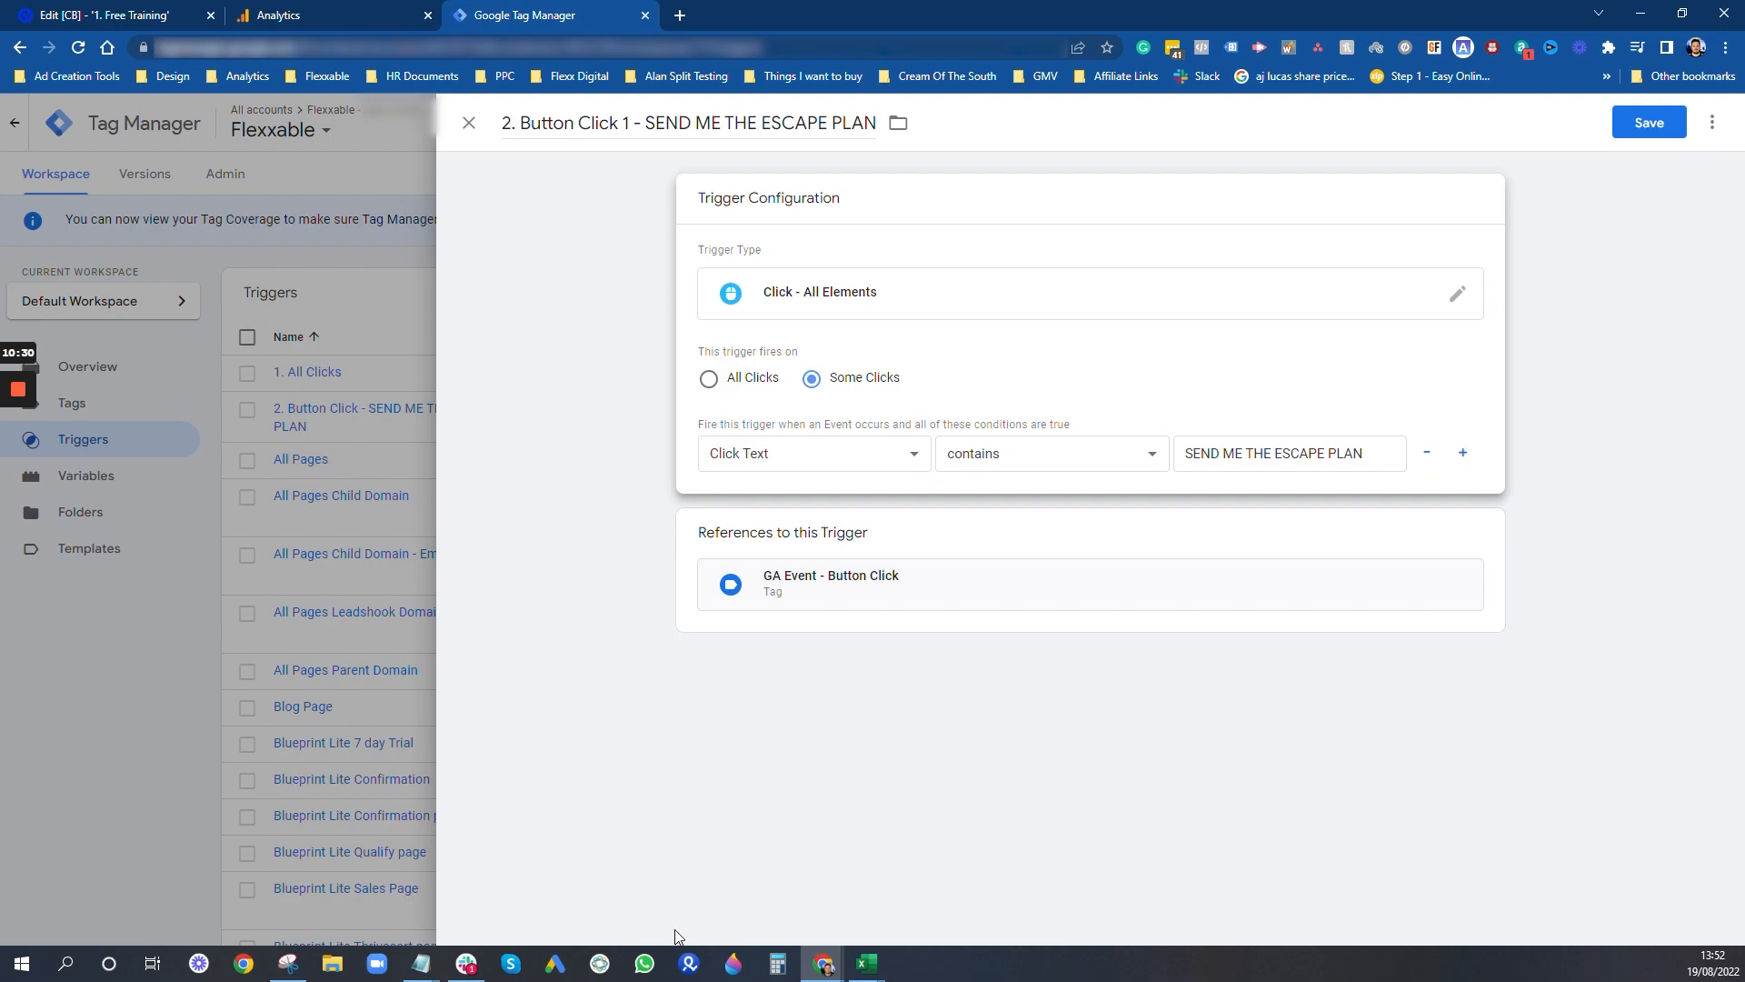
left_click(525, 887)
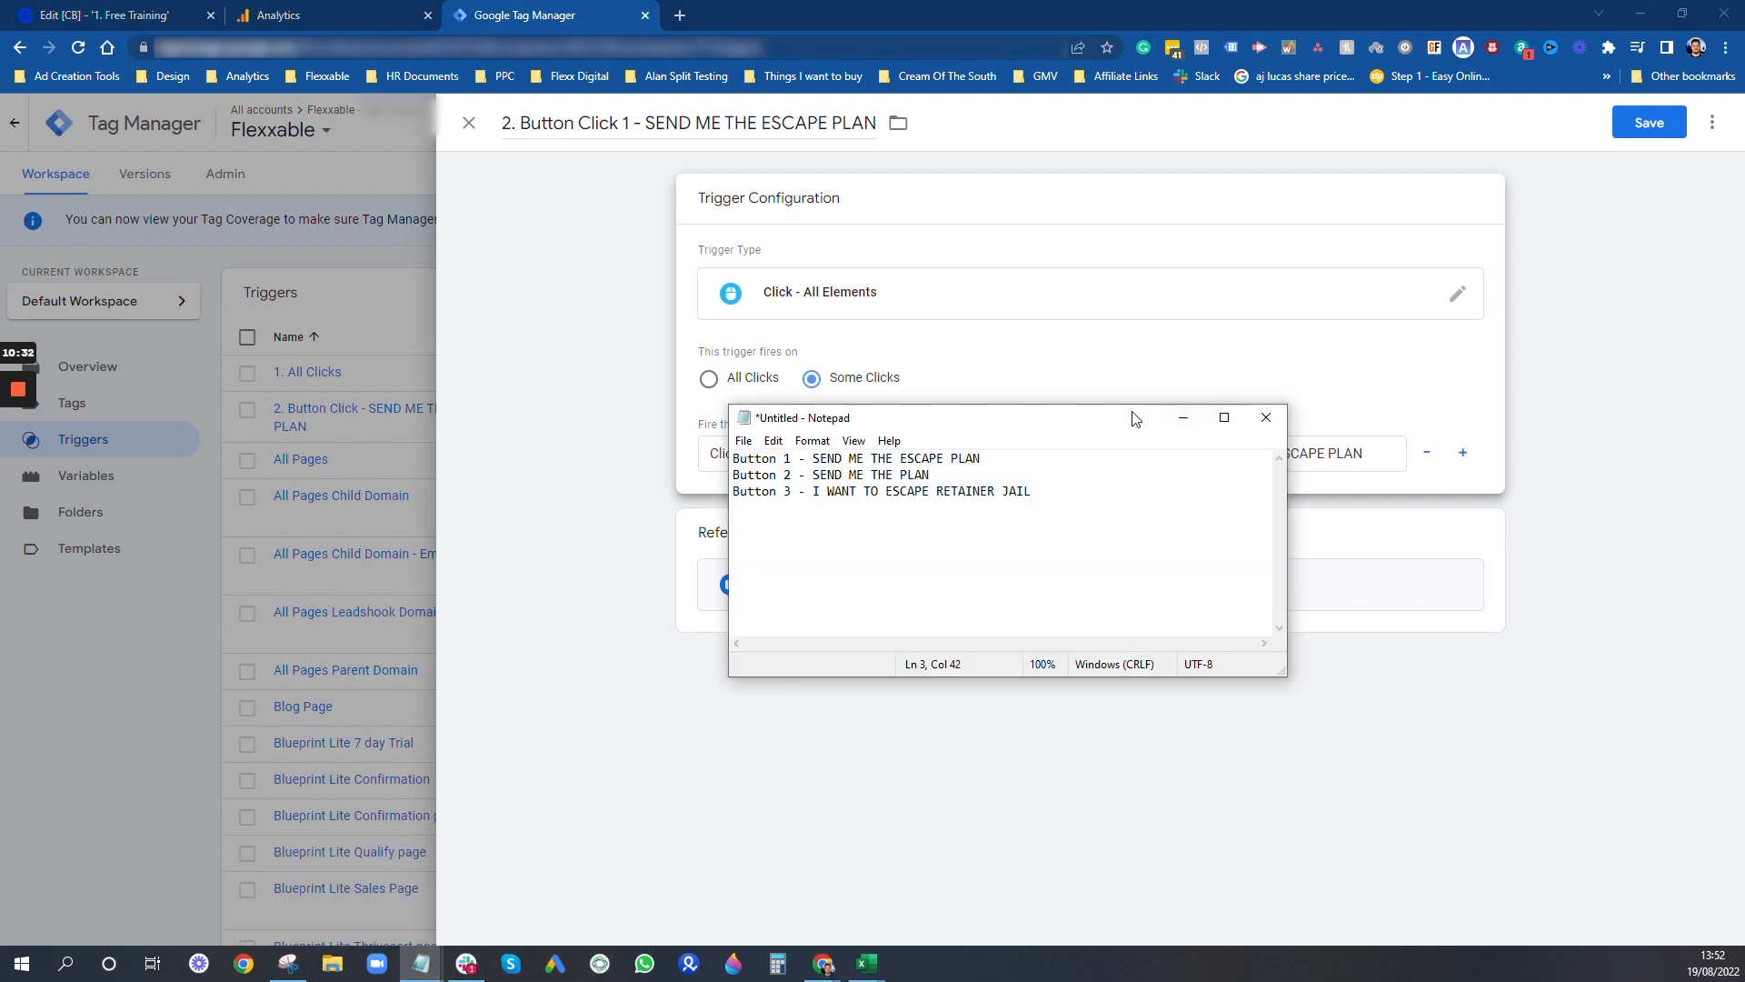
left_click_drag(1114, 424, 1378, 520)
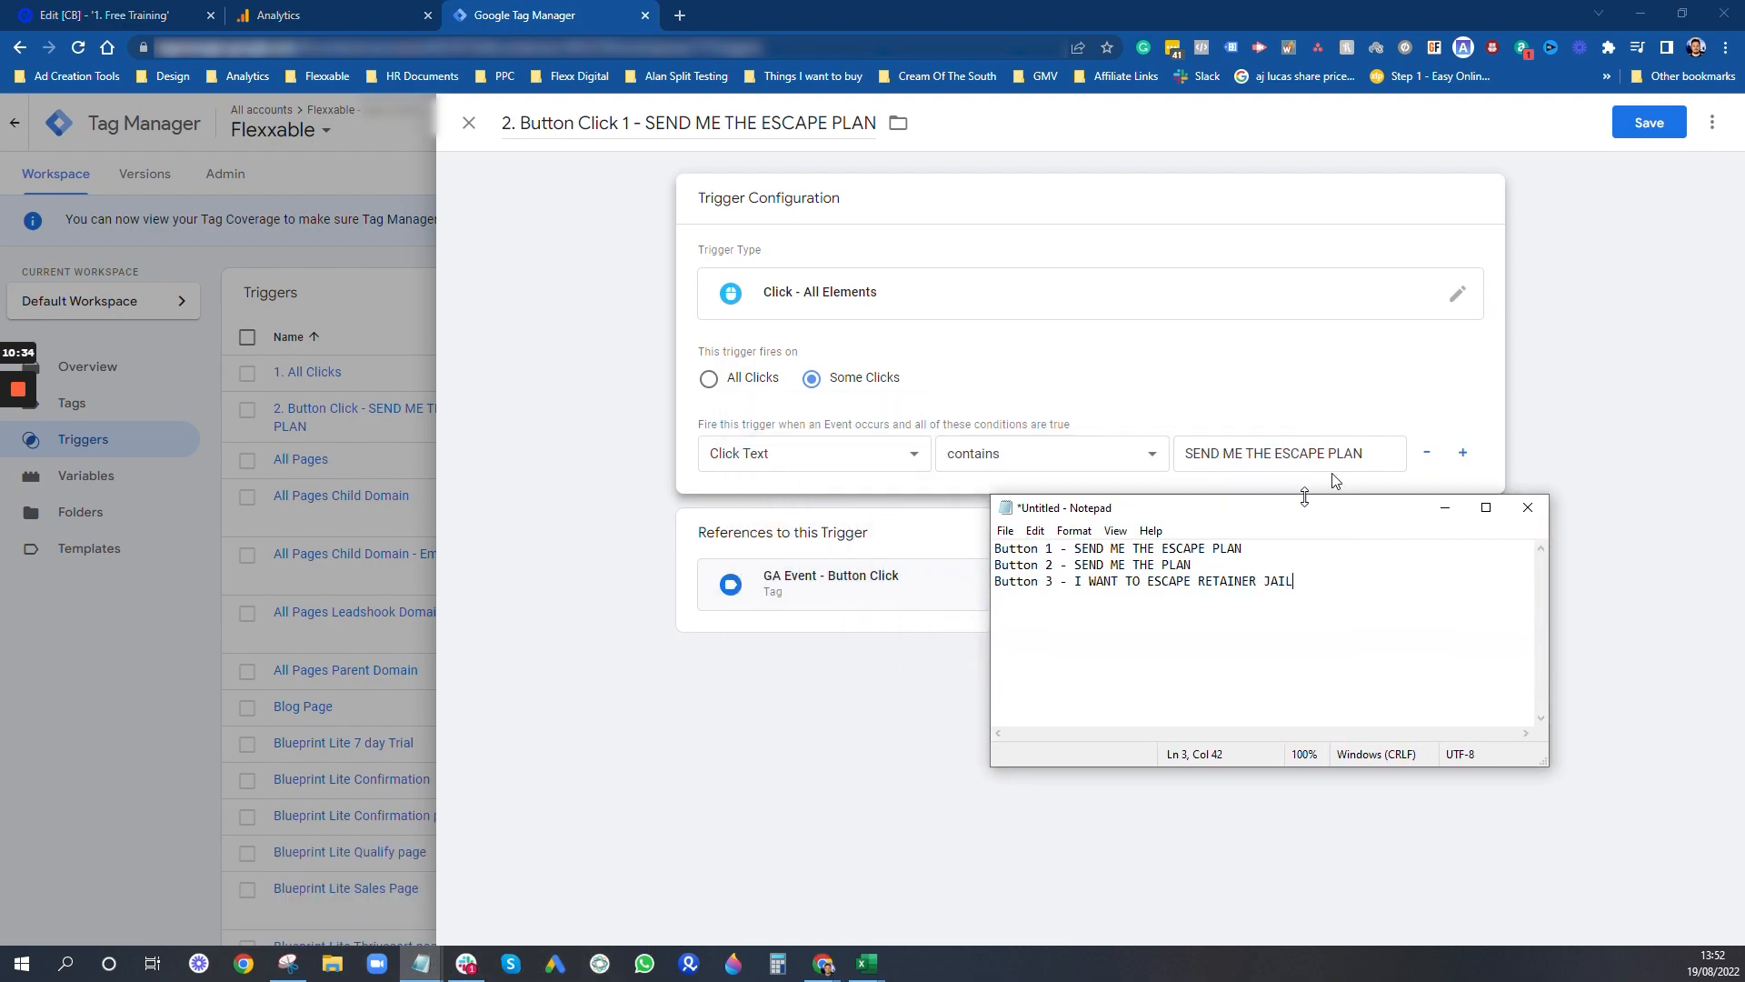
left_click(1445, 508)
- Keep the unsaved changes instead of discarding them and save the renamed trigger
left_click(469, 122)
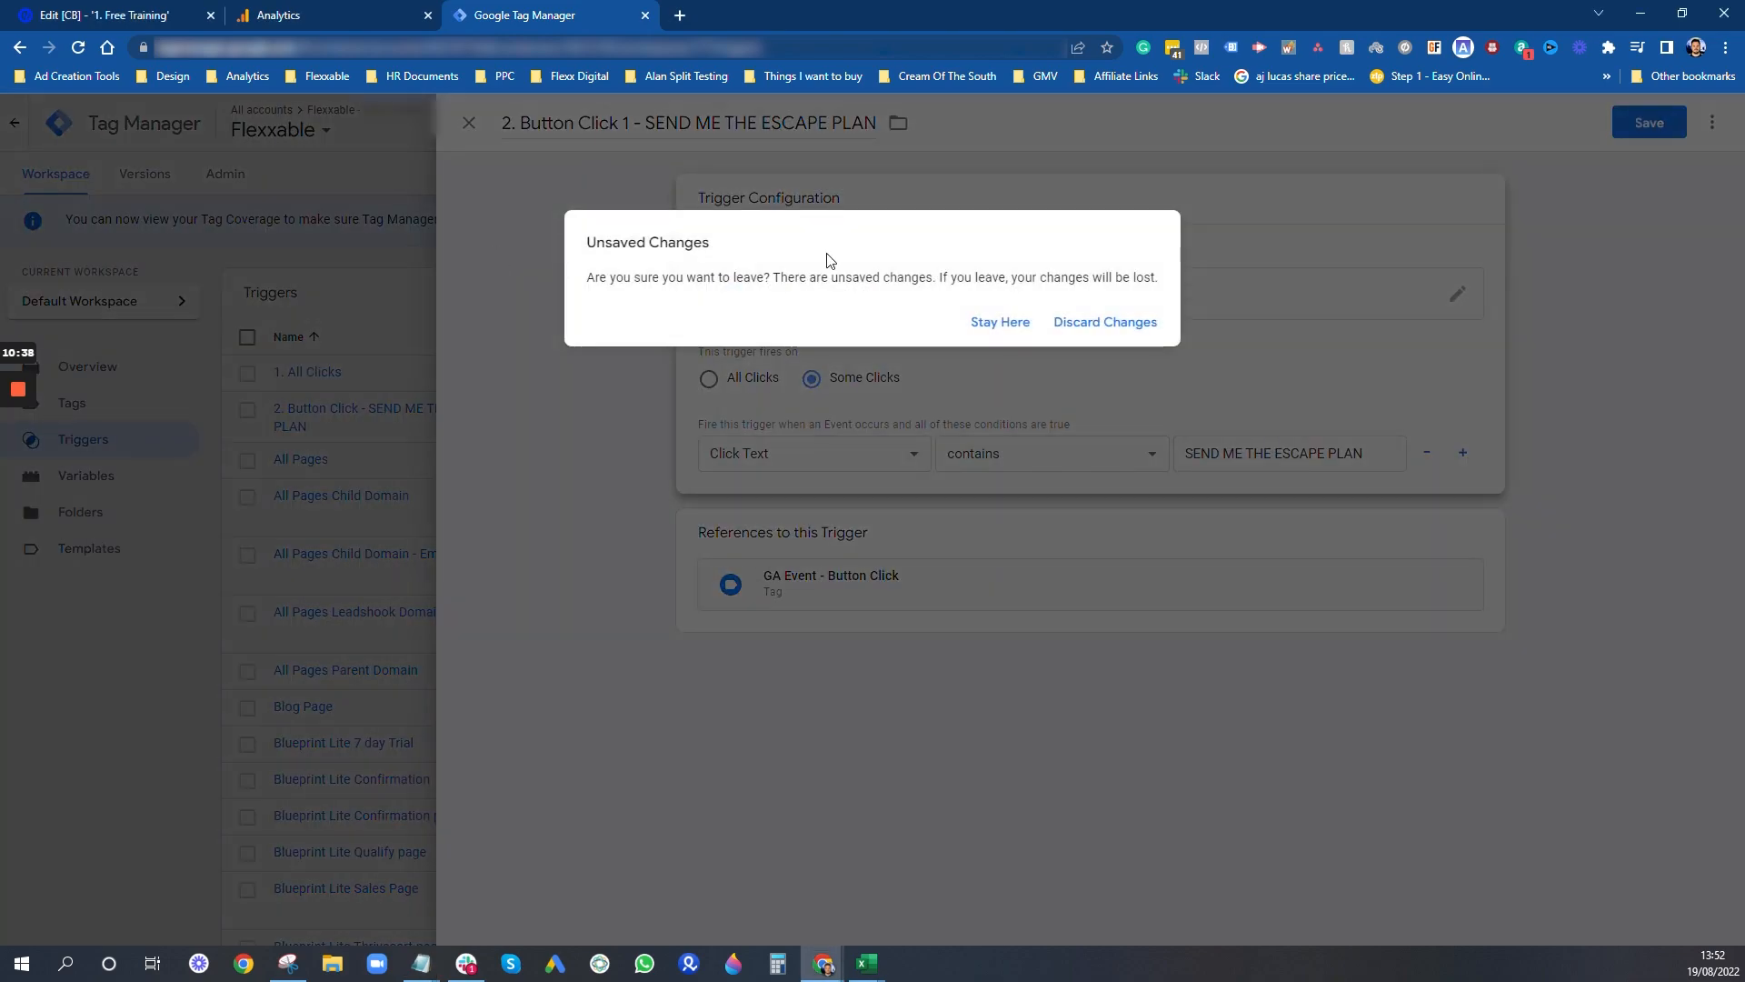
left_click(1000, 323)
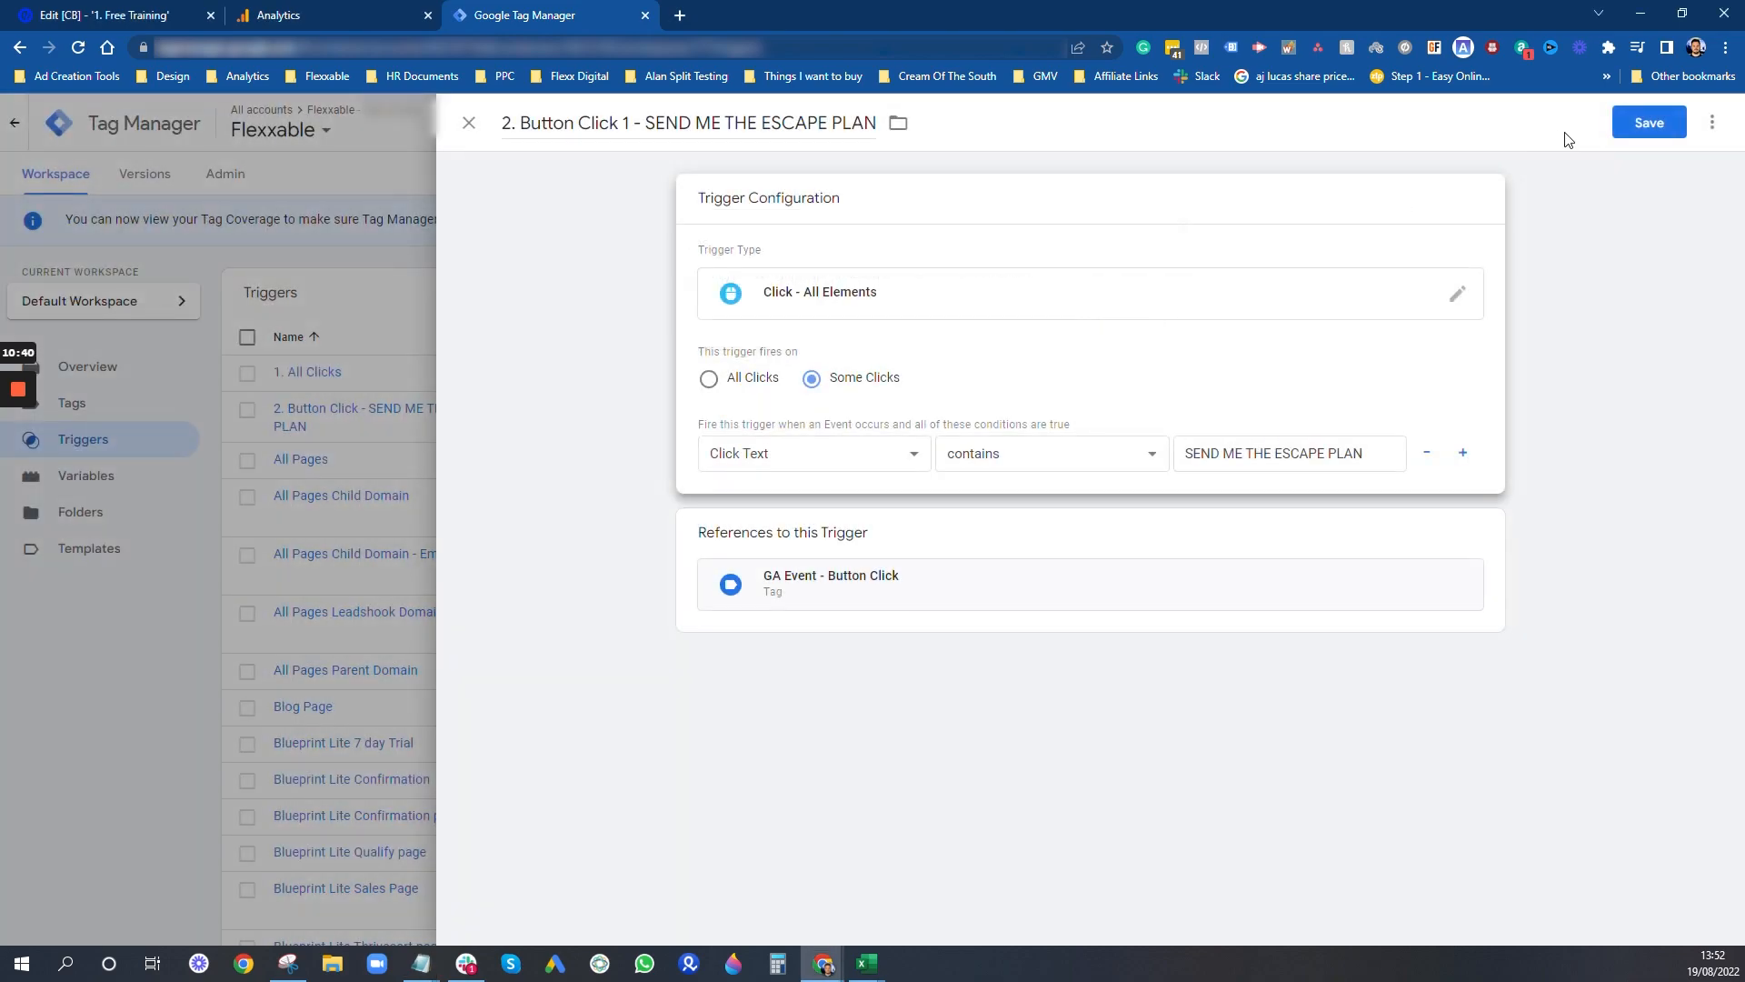
left_click(1649, 124)
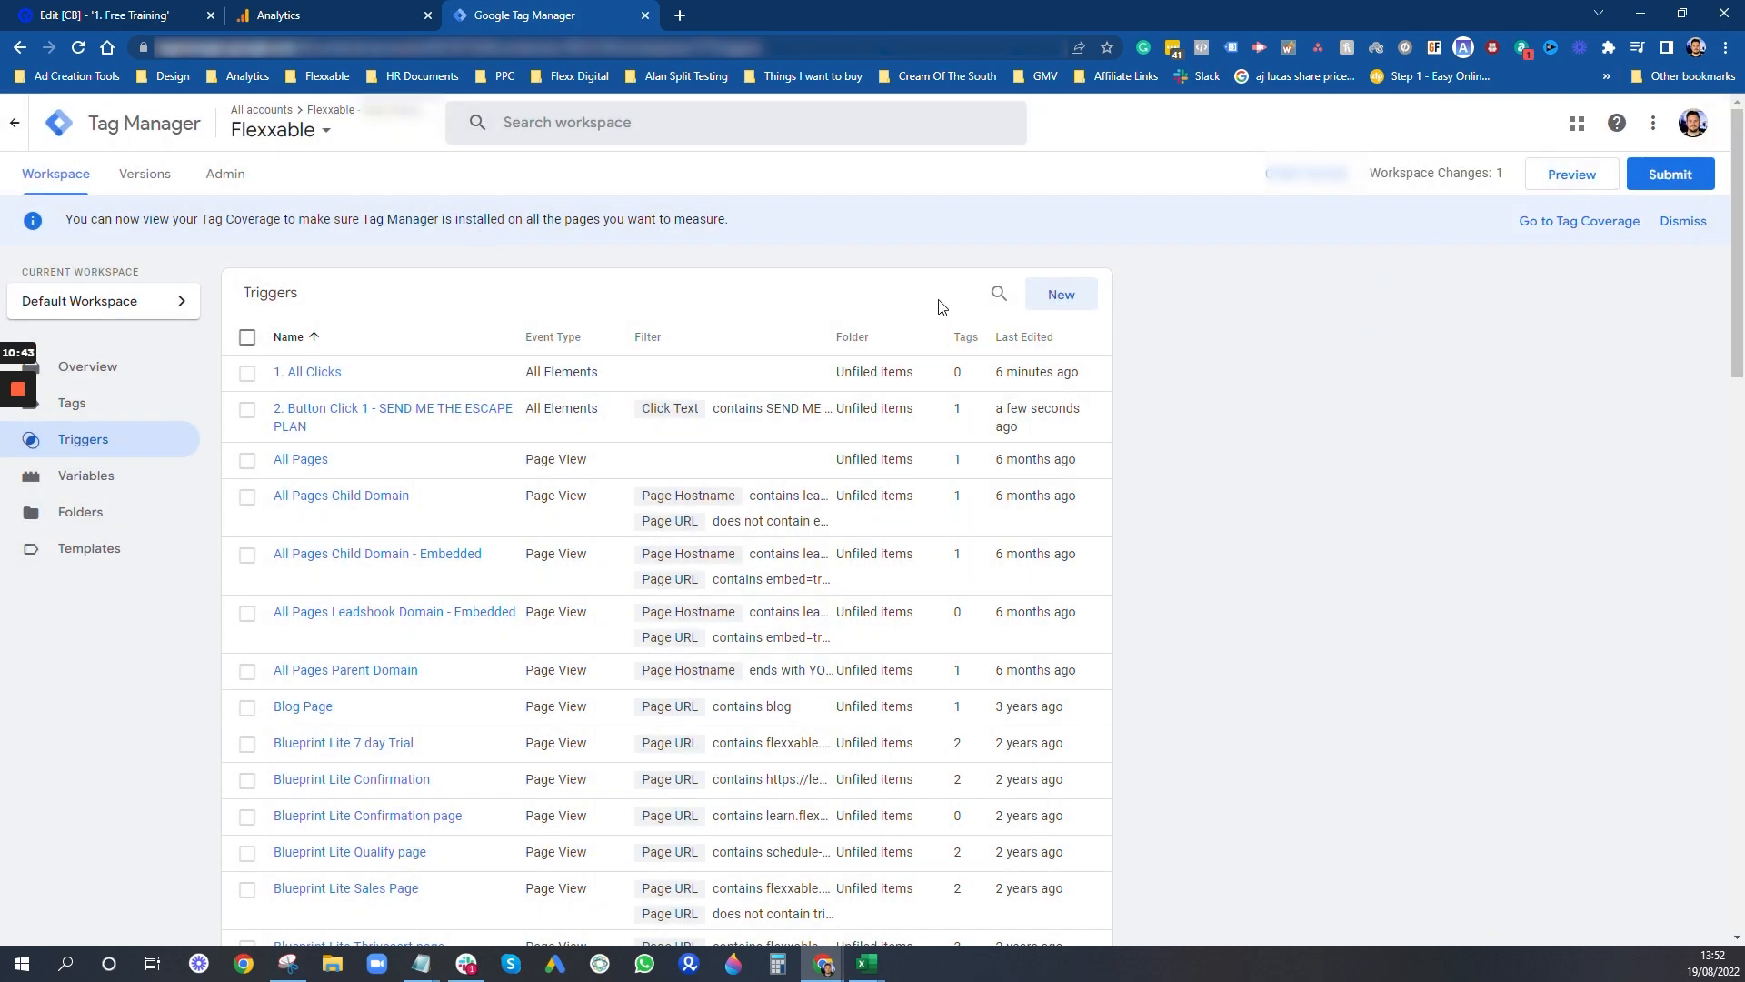
- Create a new trigger named "3. Button Click 2 - SEND ME THE PLAN", copying the button label from the Notepad notes
left_click(1055, 307)
left_click(599, 136)
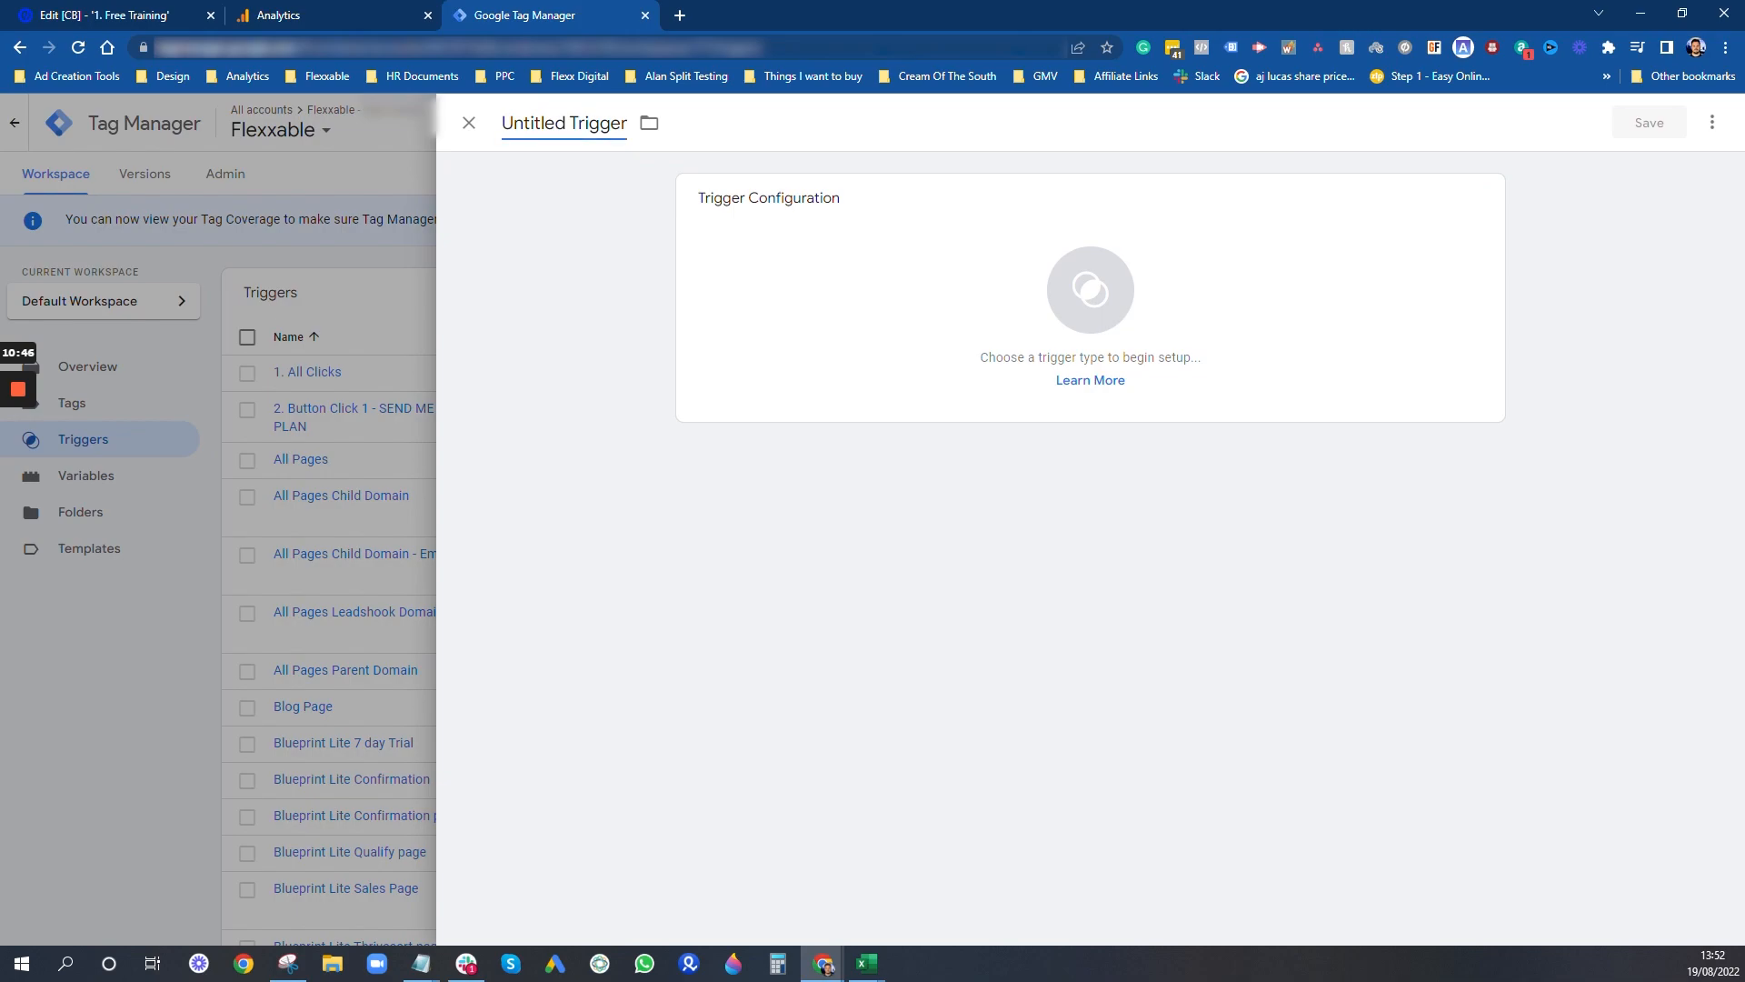
key("ctrl+a")
type("3. Button Click 2")
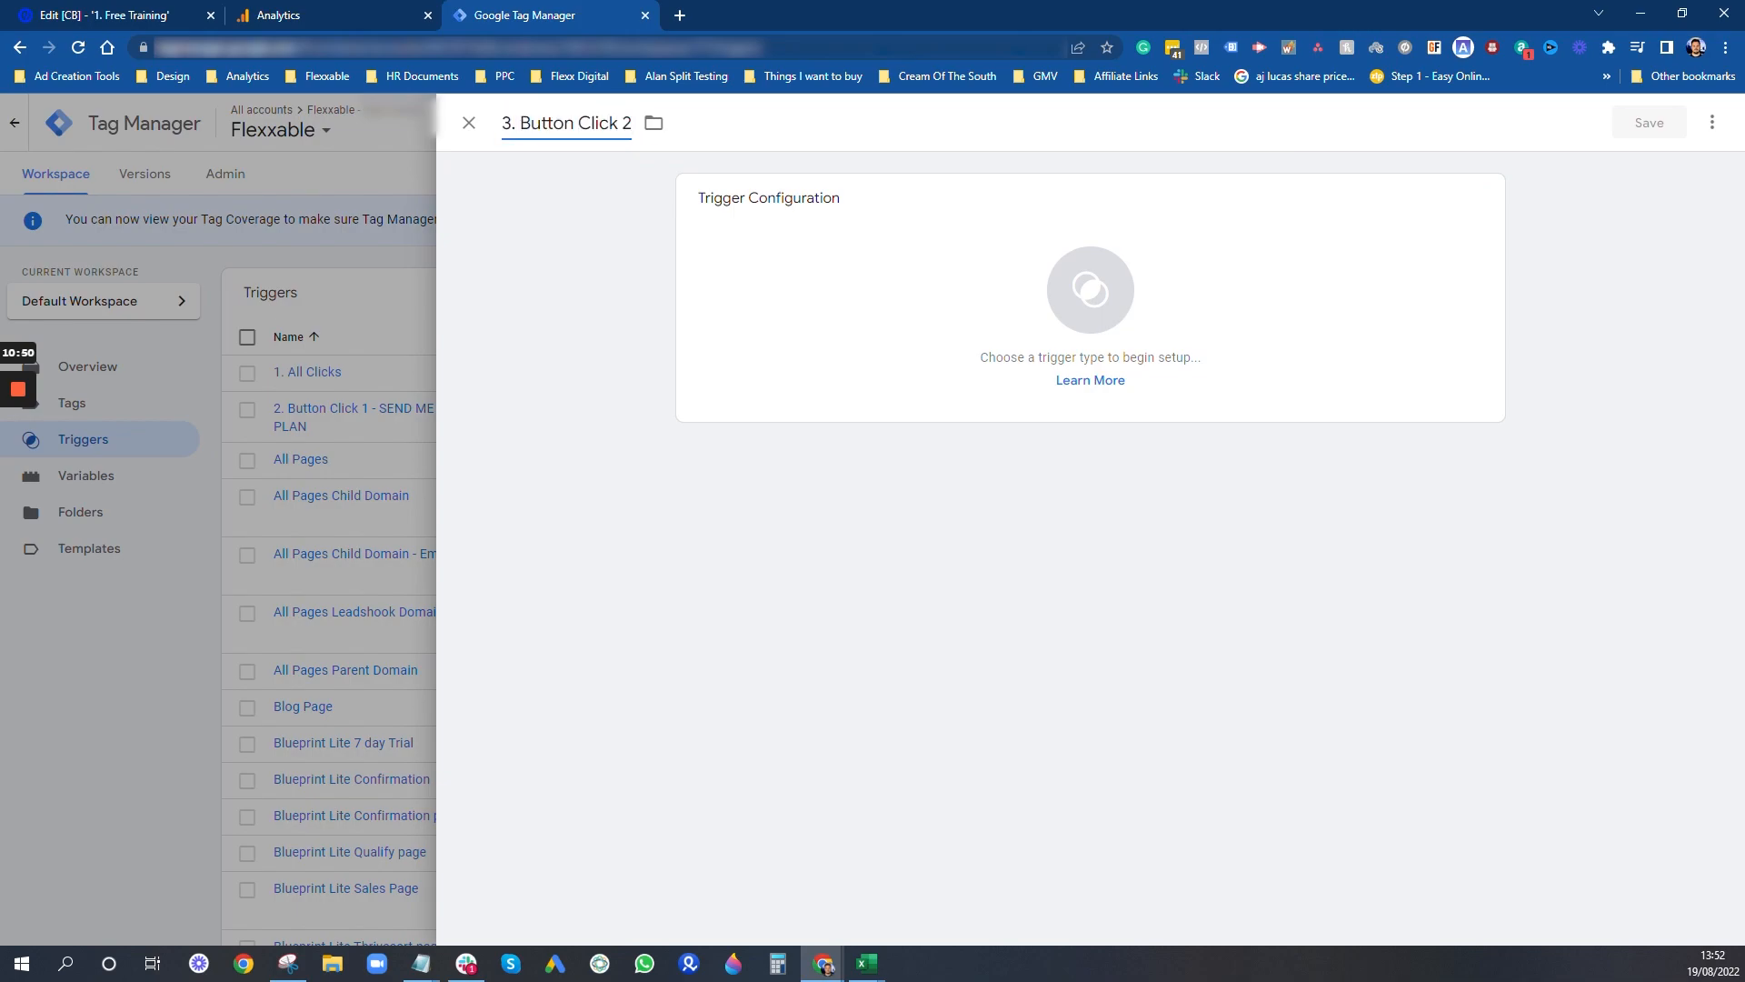
type(" -")
mouse_move(446, 948)
left_click(520, 873)
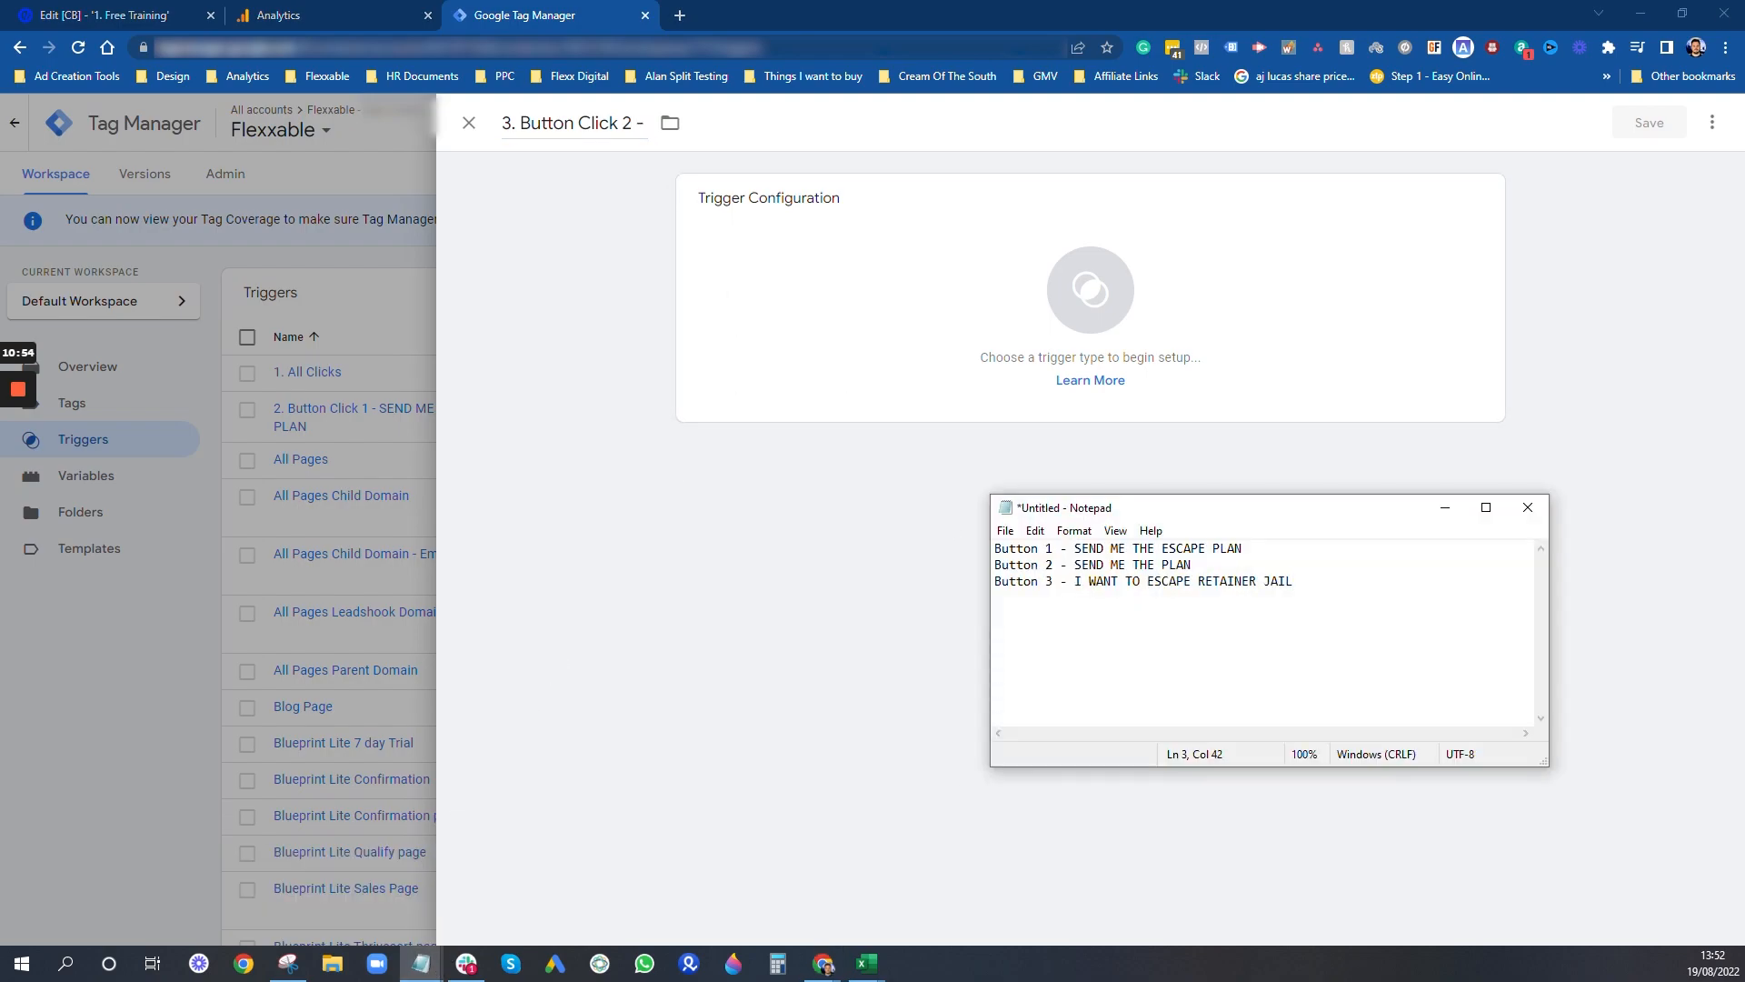
left_click_drag(1192, 564, 1082, 565)
left_click(670, 153)
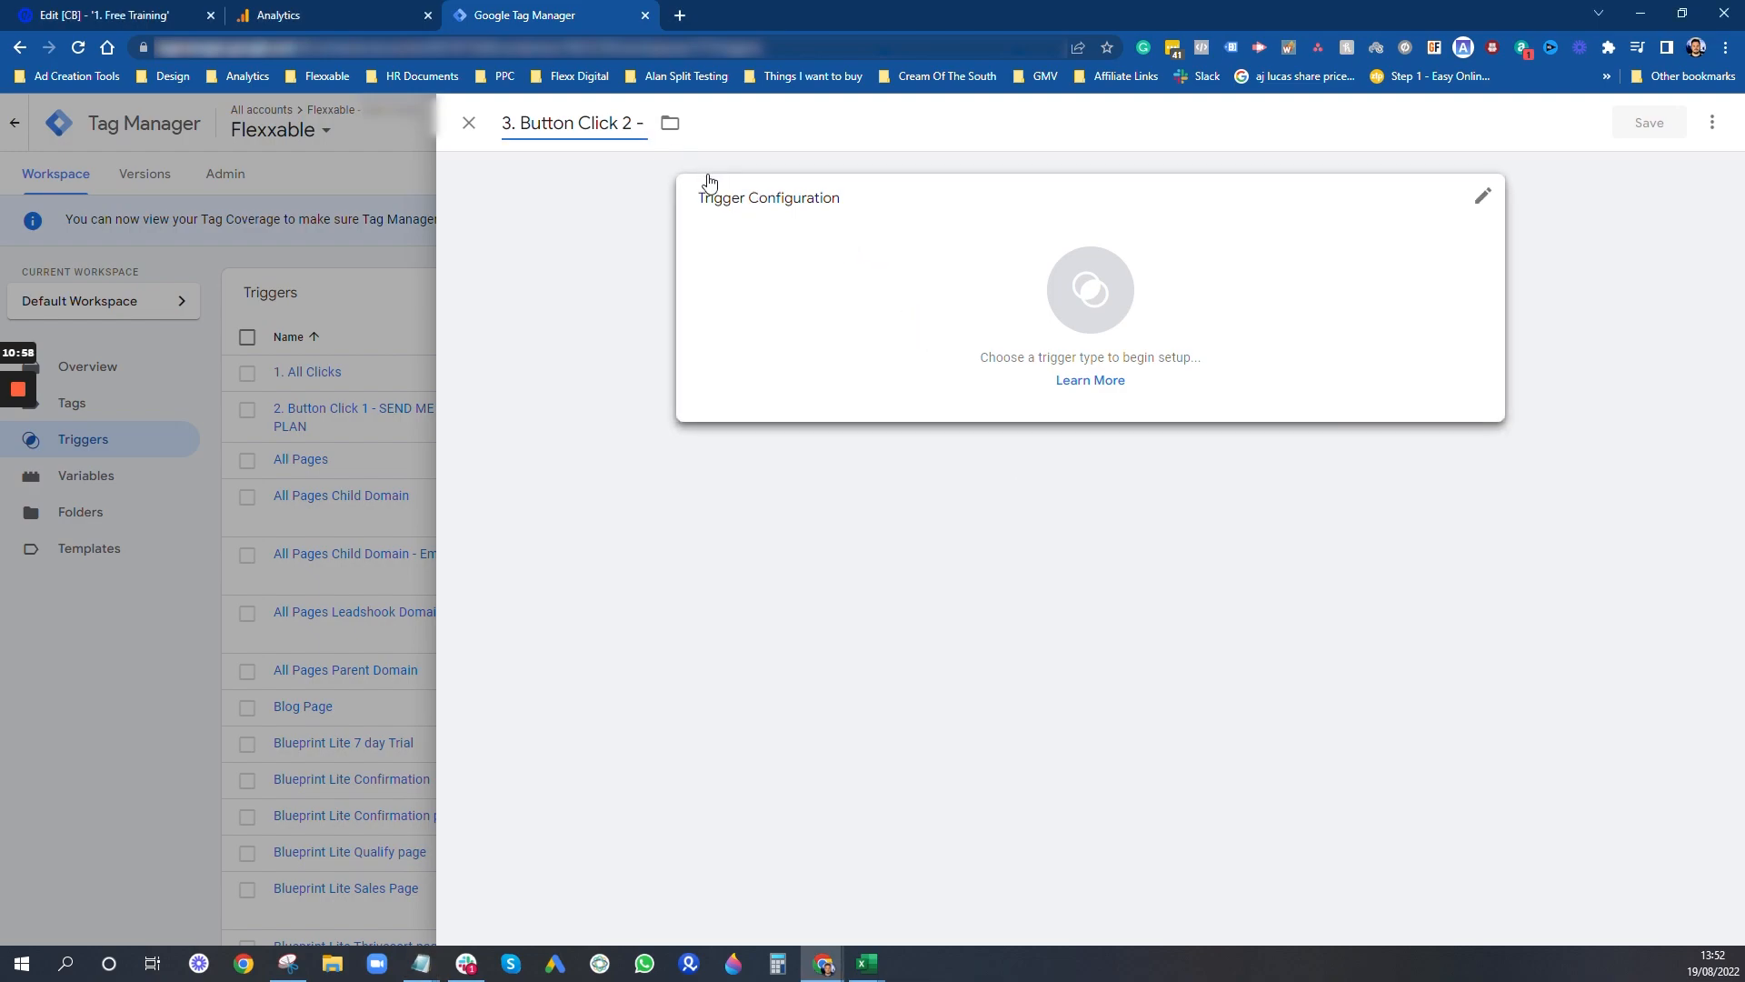
type("SEND ME THE PLAN")
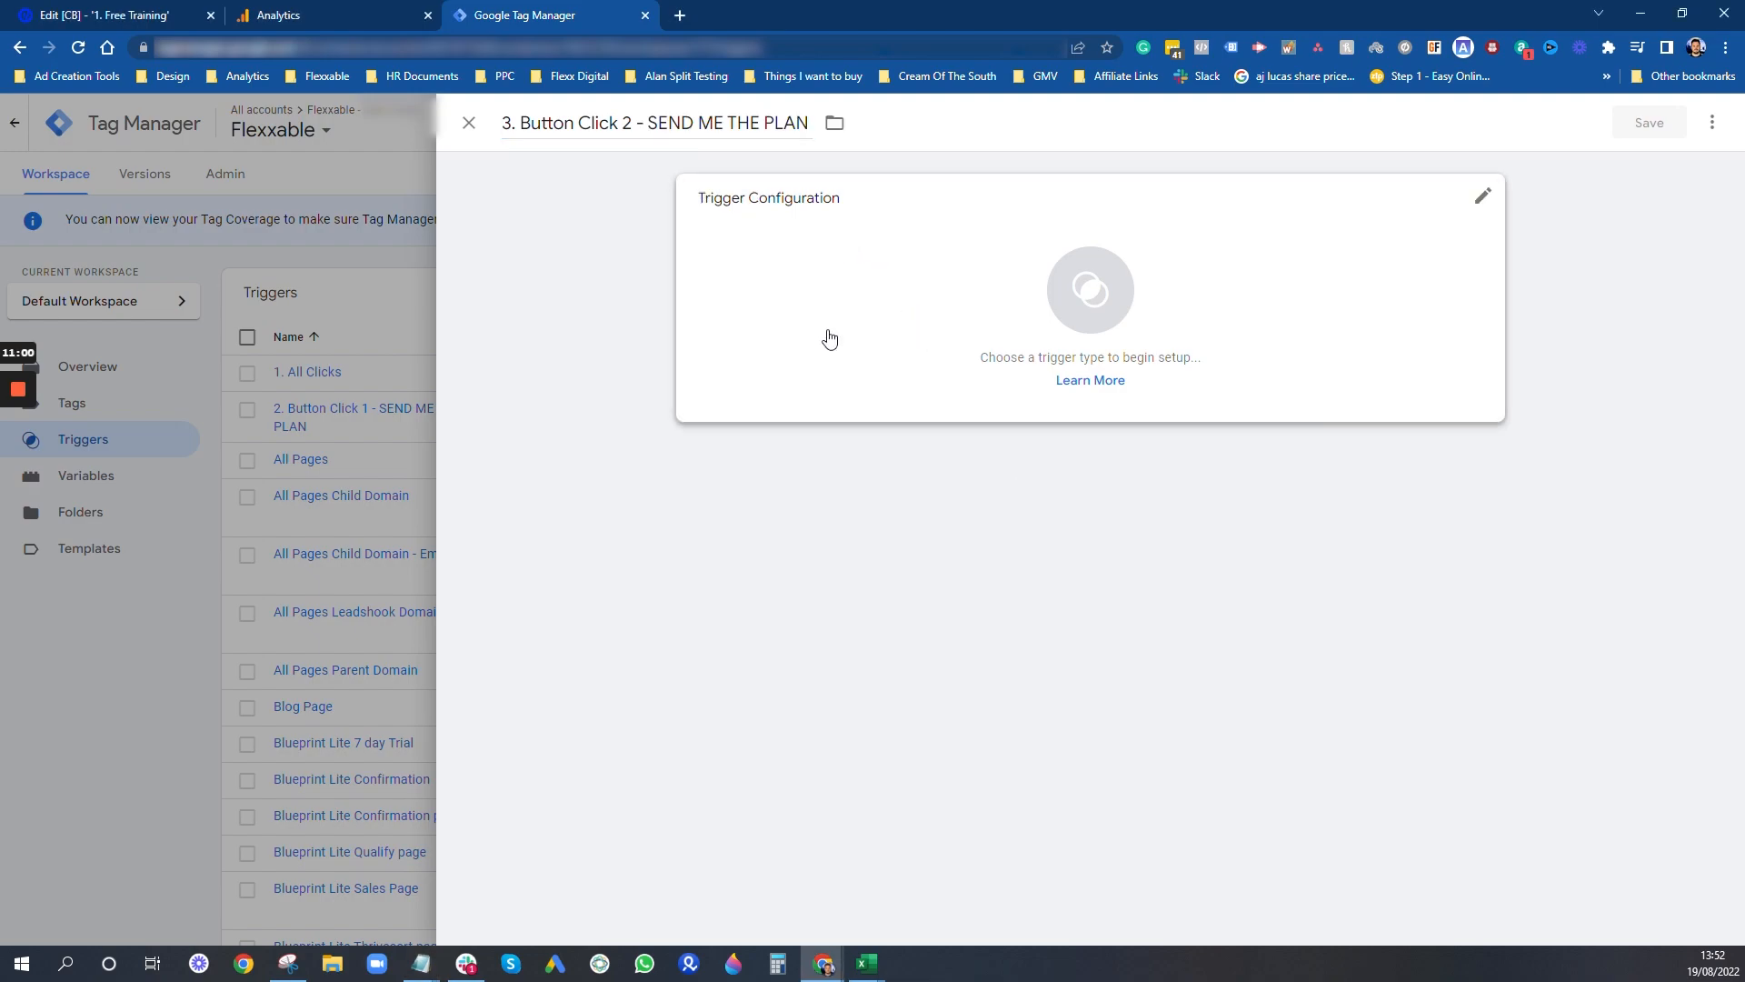
- Configure the trigger as Click - All Elements, firing on some clicks where Click Text contains "SEND ME THE PLAN", and save it
left_click(829, 327)
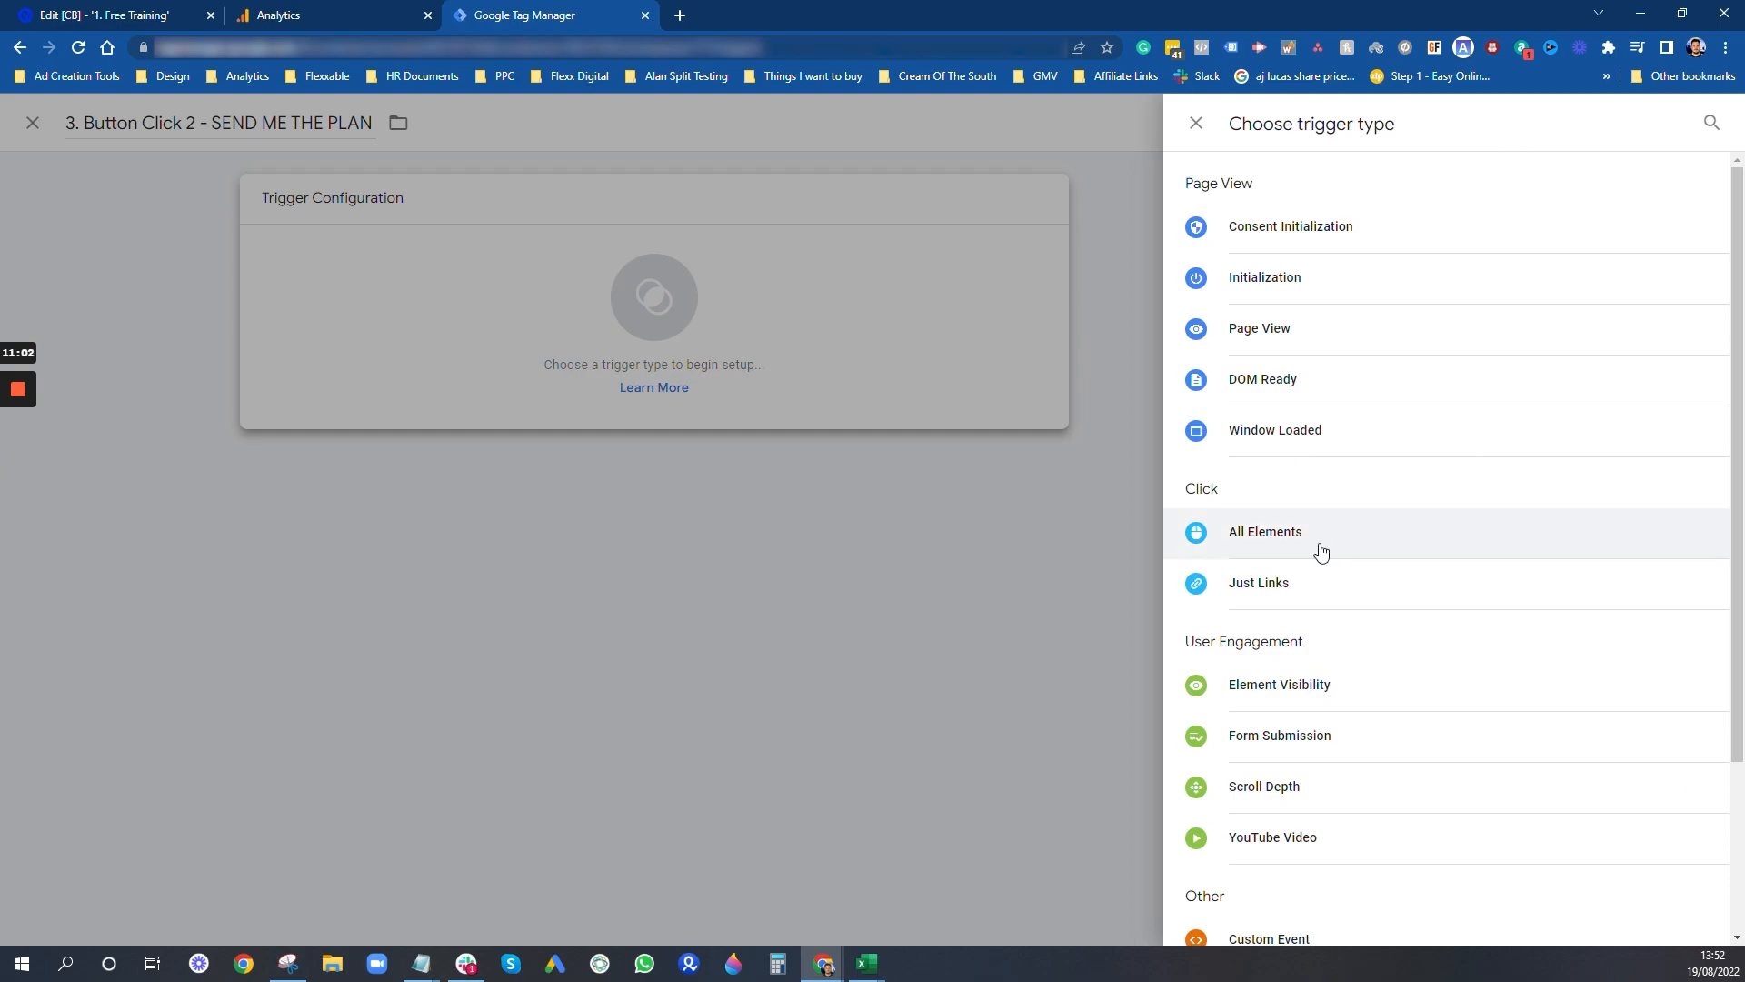
left_click(1285, 550)
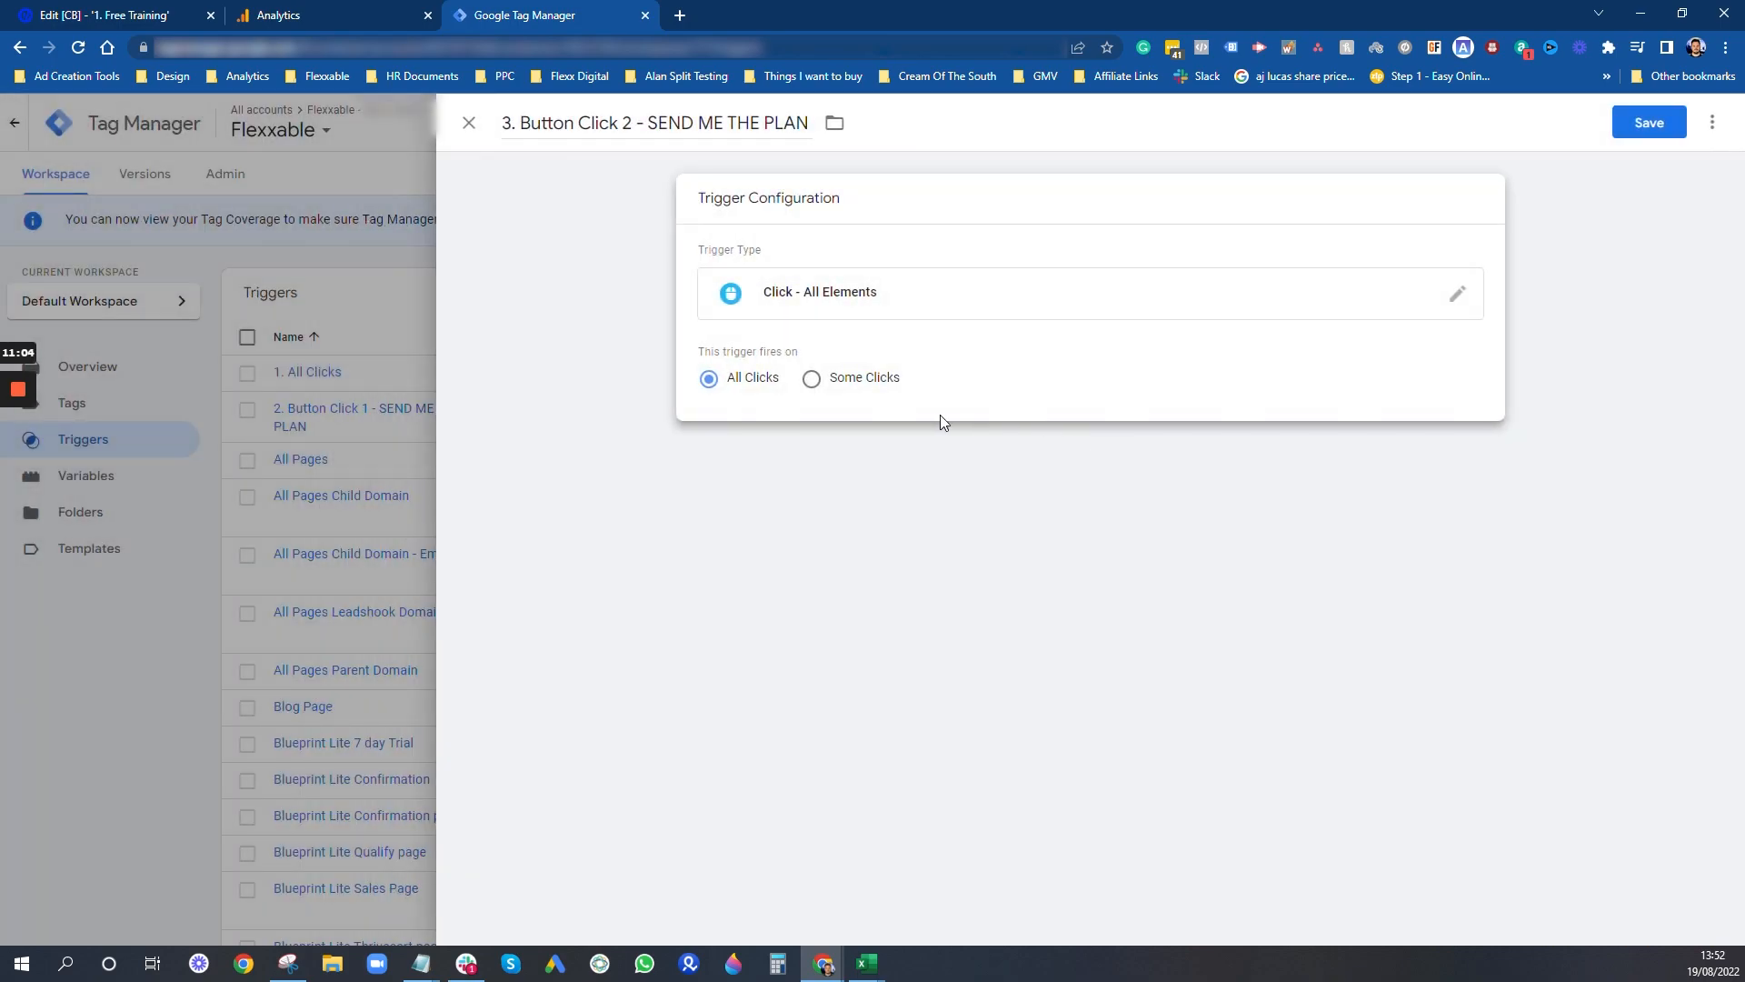
left_click(811, 378)
left_click(810, 453)
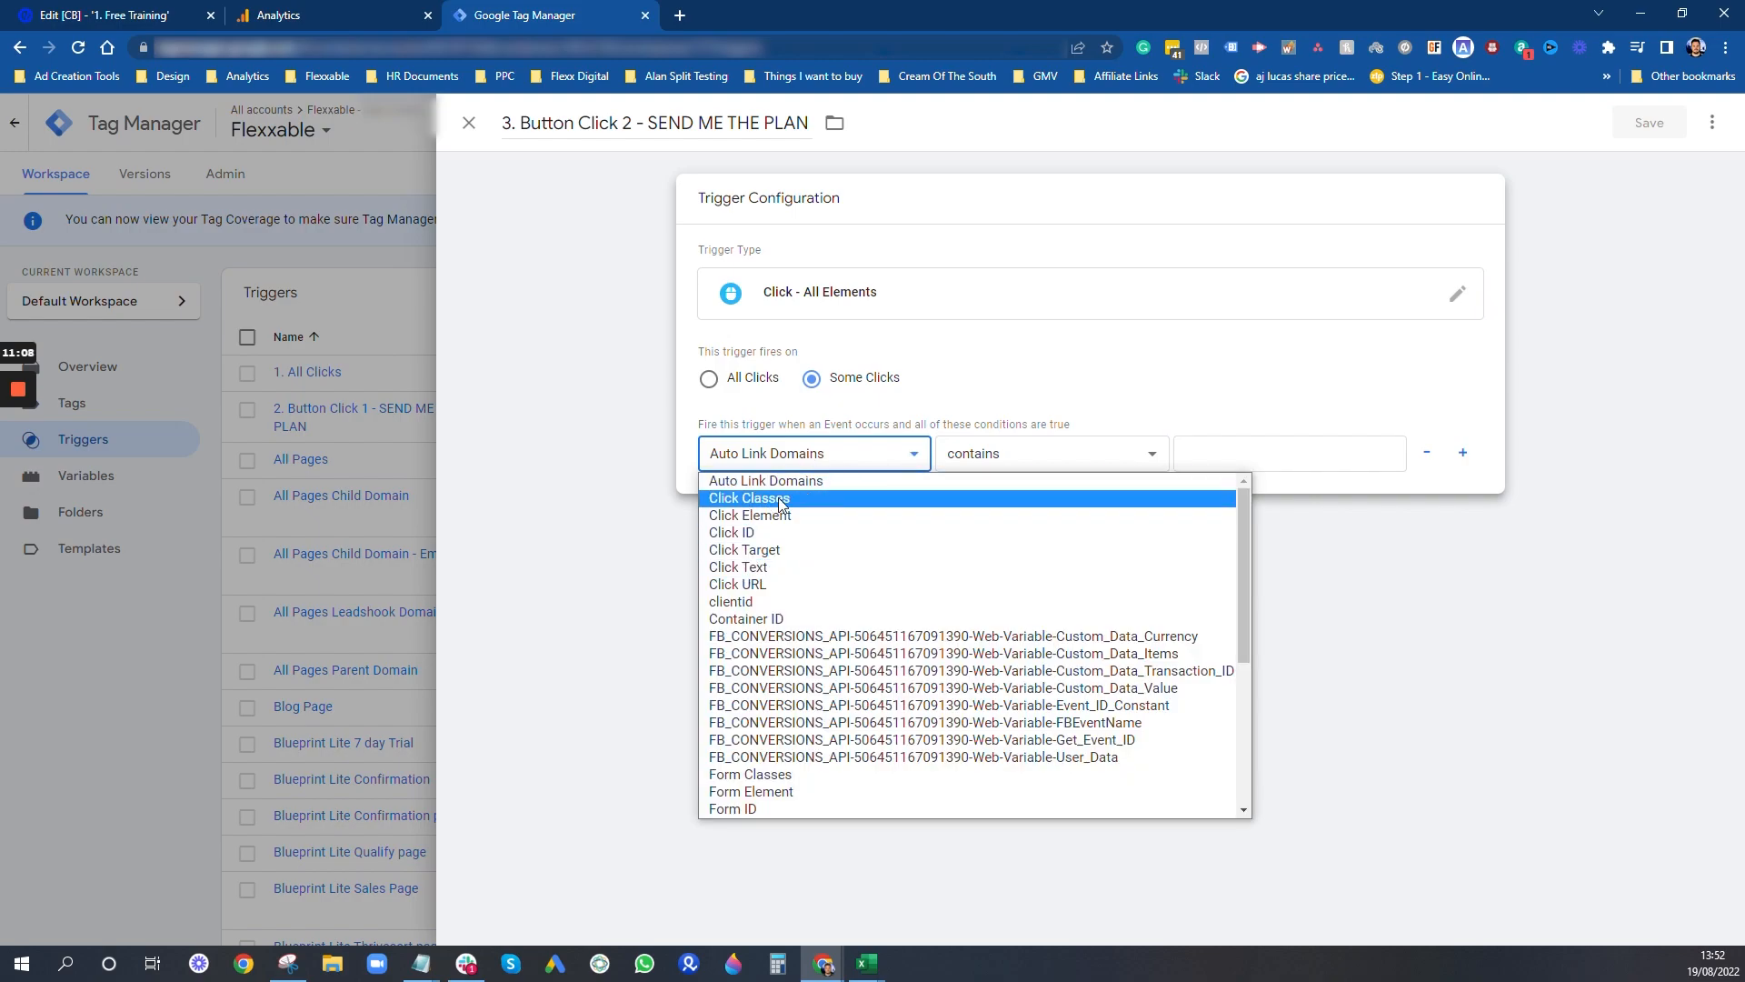
left_click(755, 569)
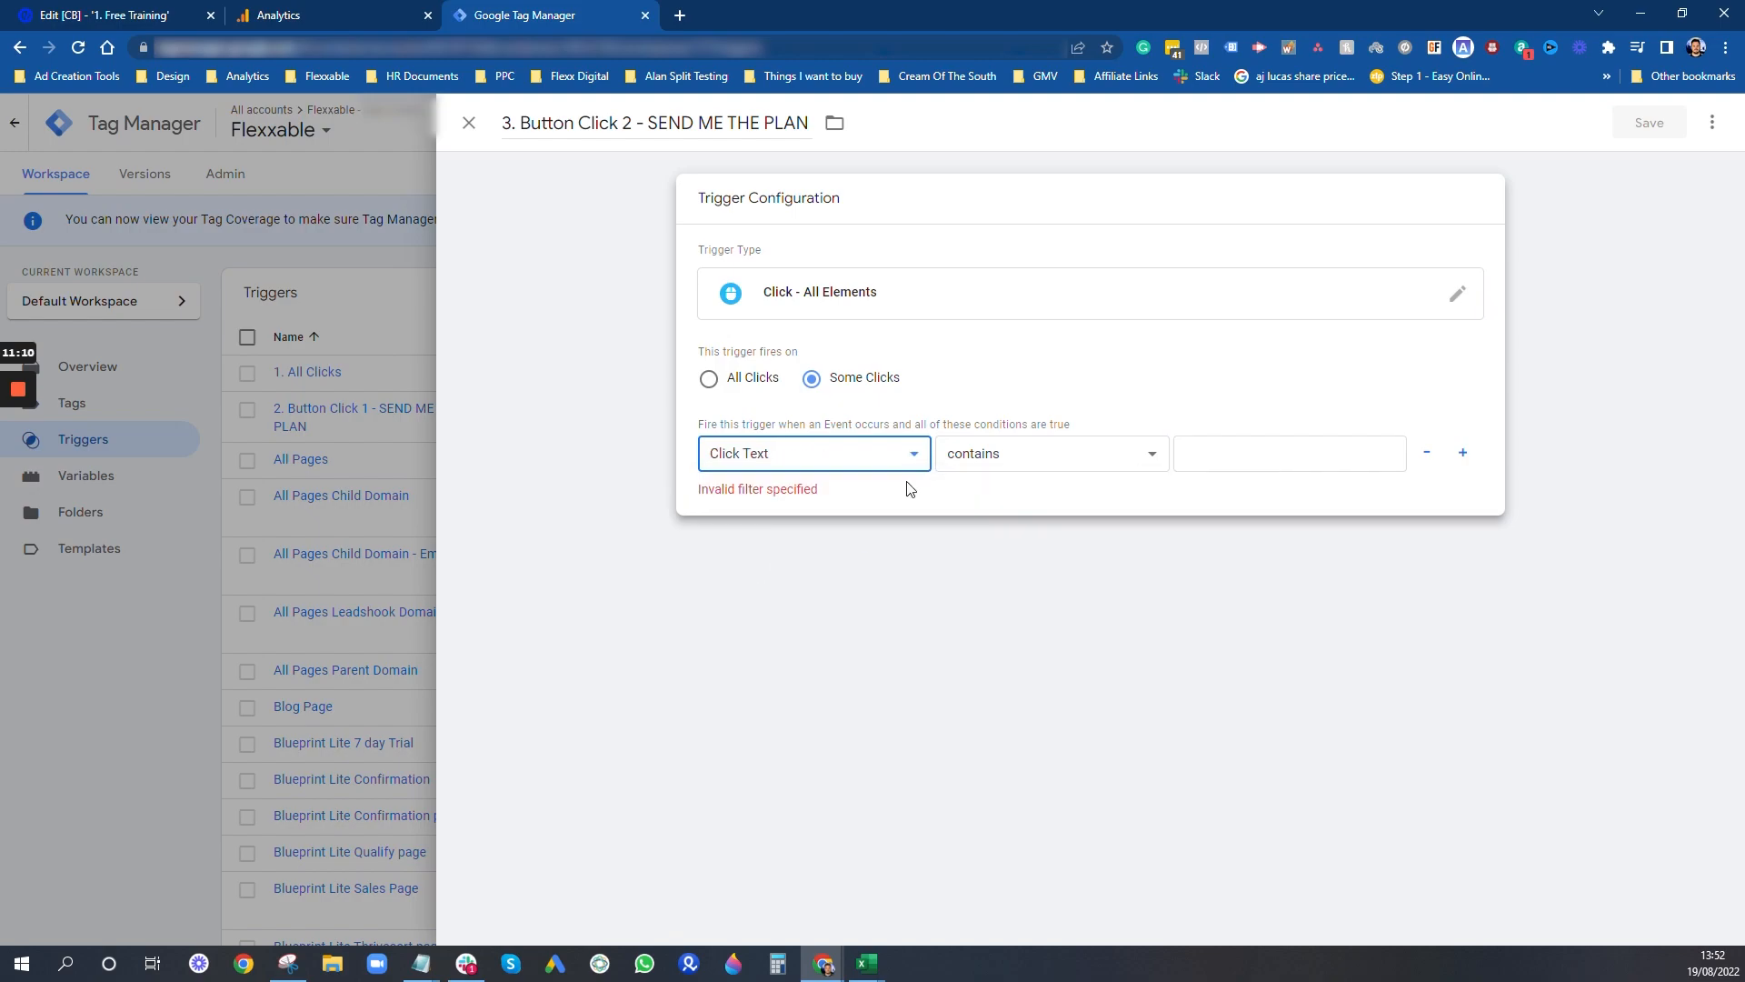
key("Tab")
key("Tab")
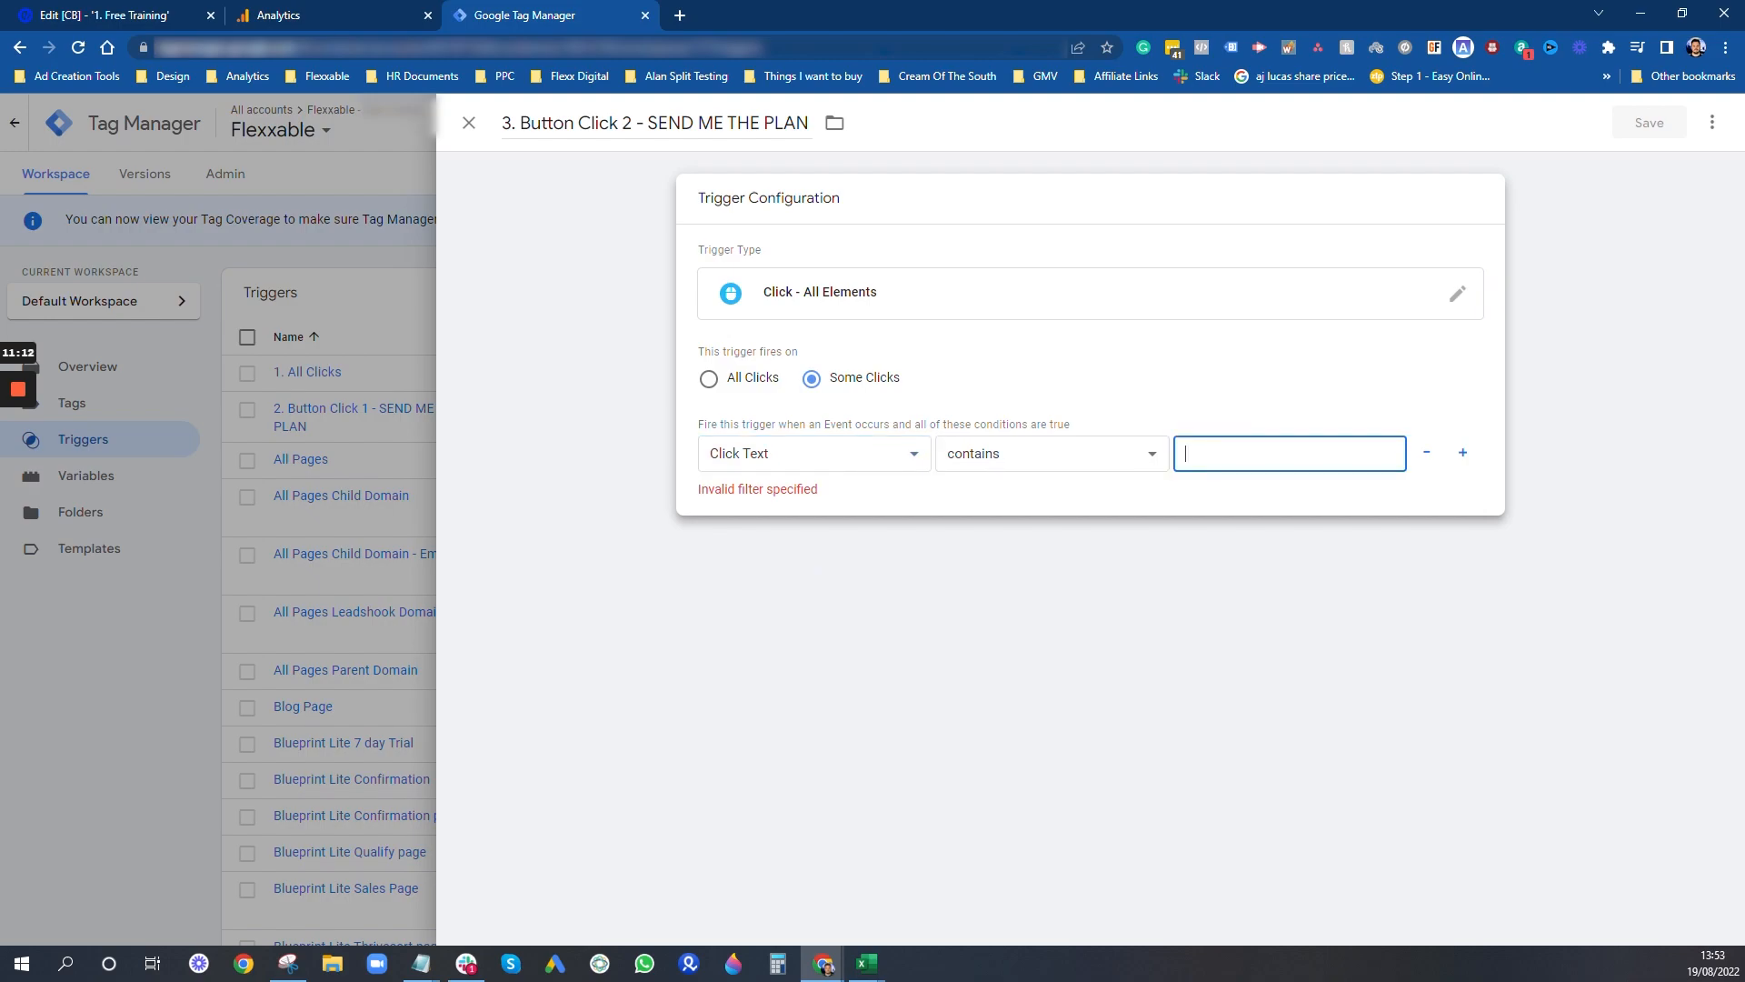
type("SEND ME THE PLAN")
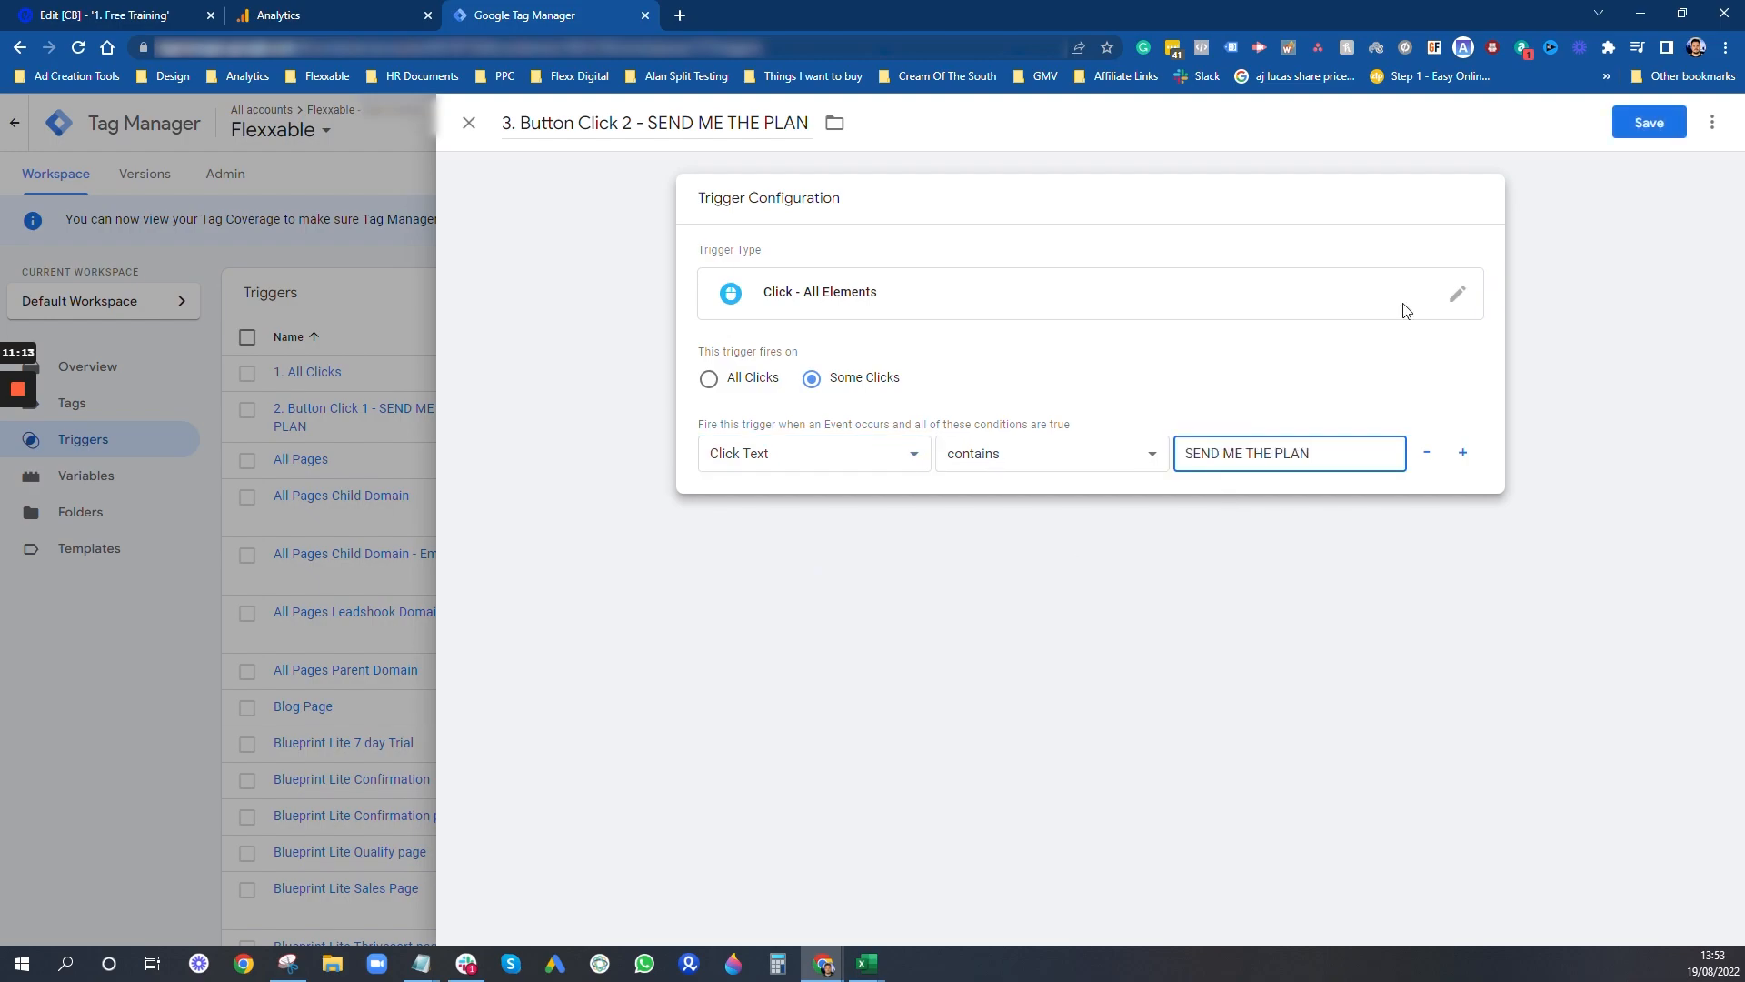
left_click(1647, 121)
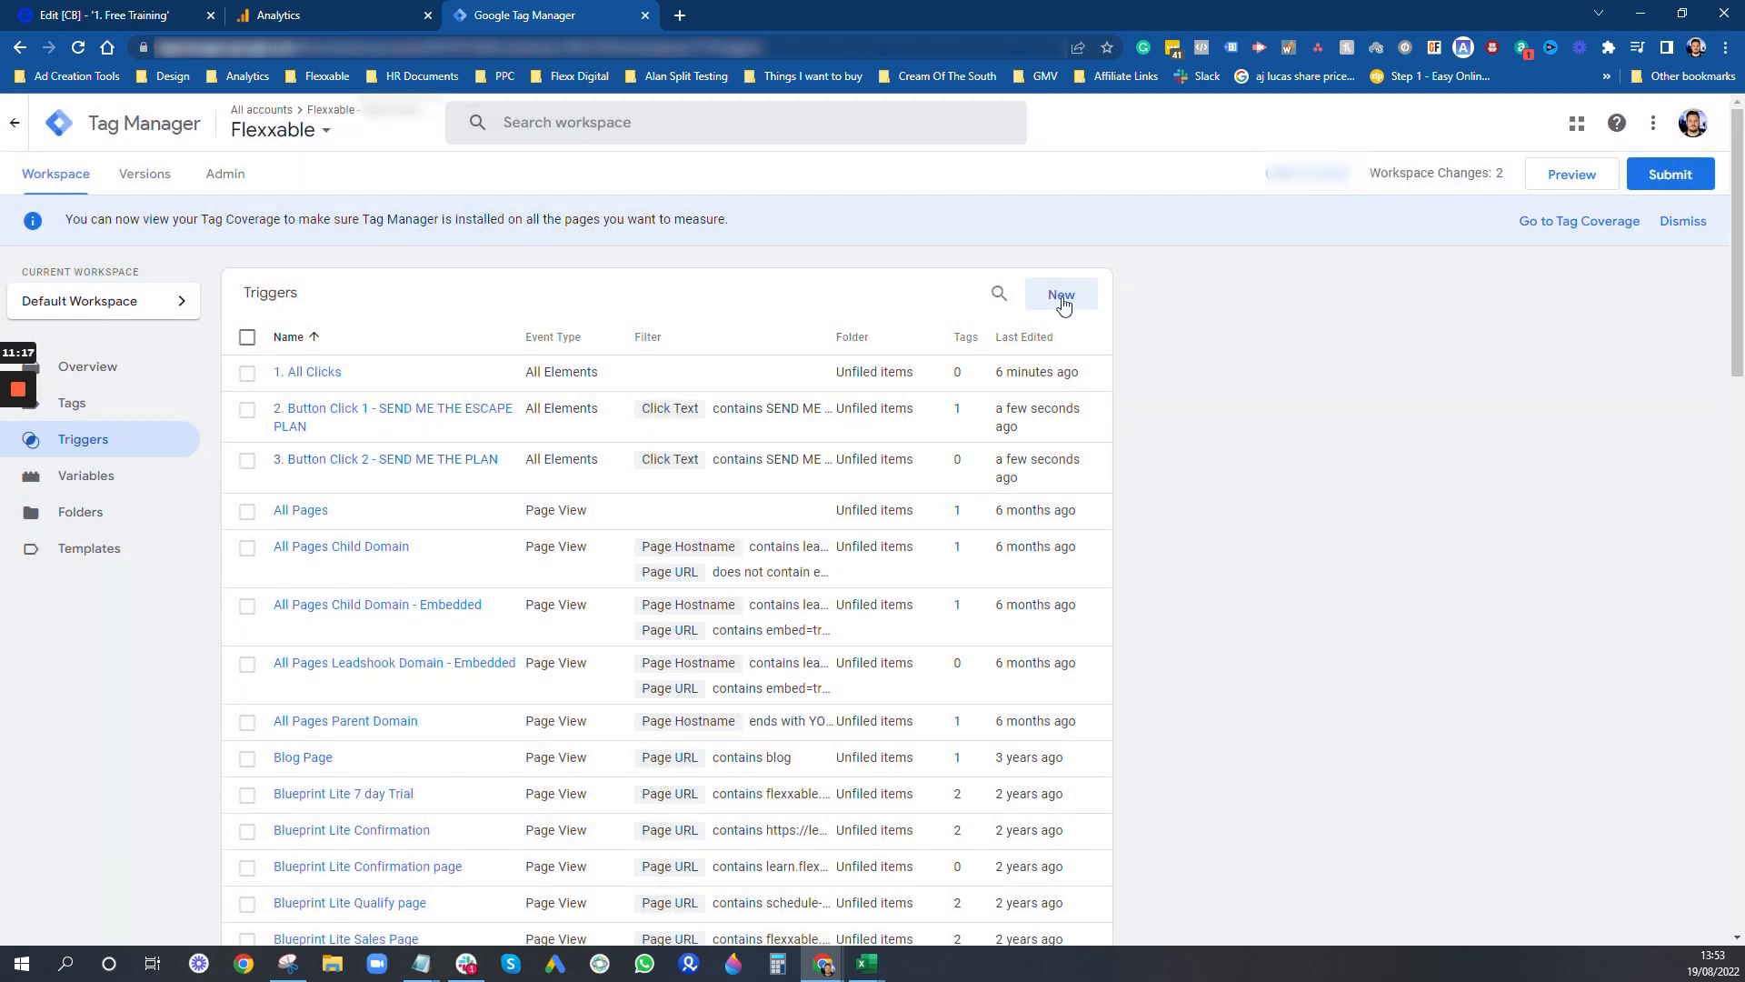
- Create another trigger named "4. Button Click 3 - I WANT TO ESCAPE RETAINER JAIL", copying the label from the Notepad notes
left_click(1062, 296)
left_click(599, 122)
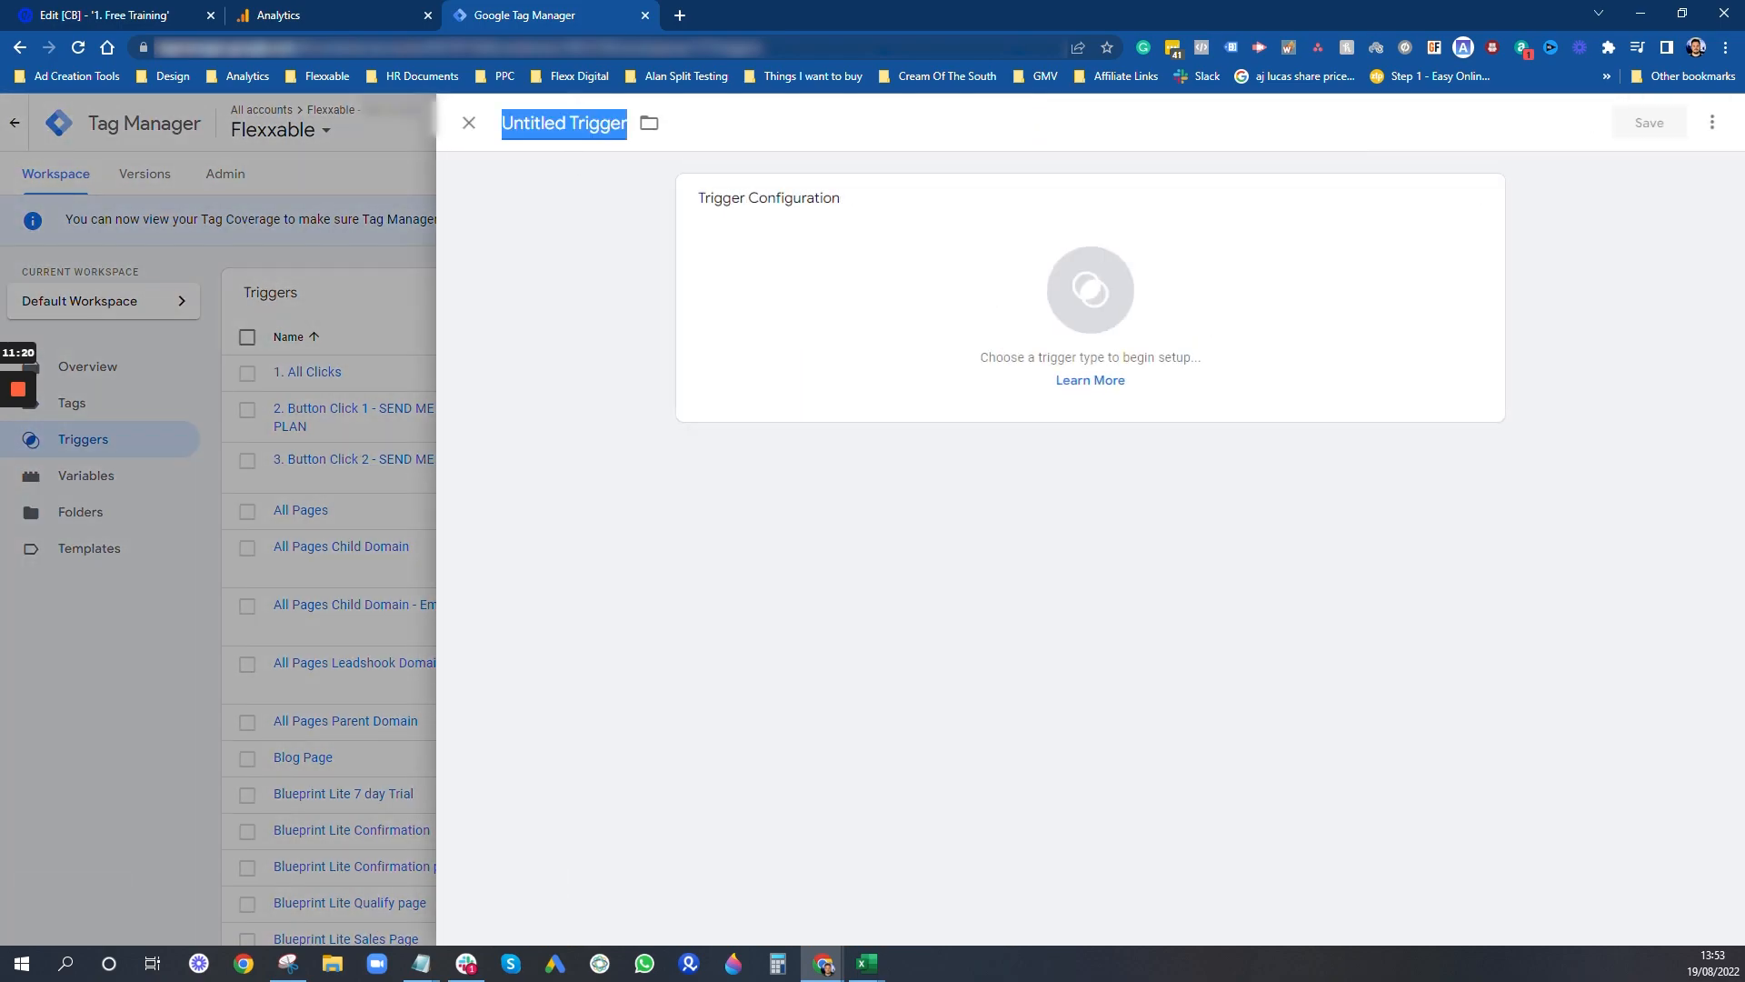
type("4. Button ")
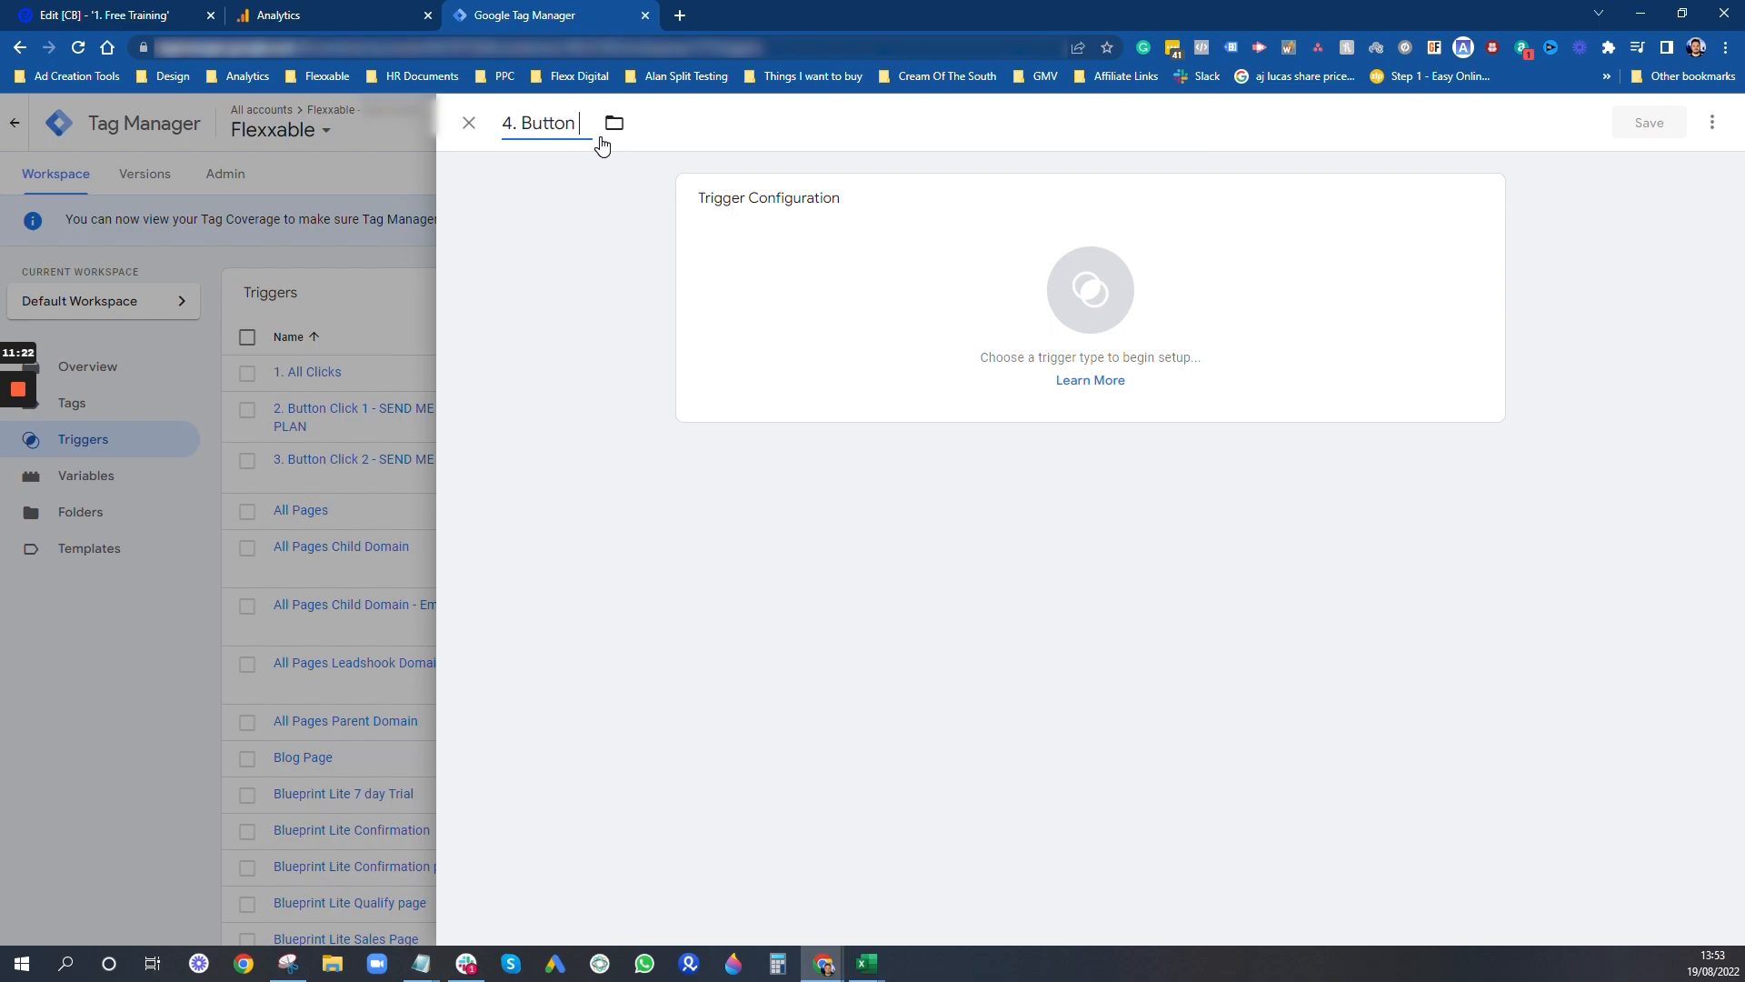
type("Click 3 -")
mouse_move(420, 964)
left_click(522, 900)
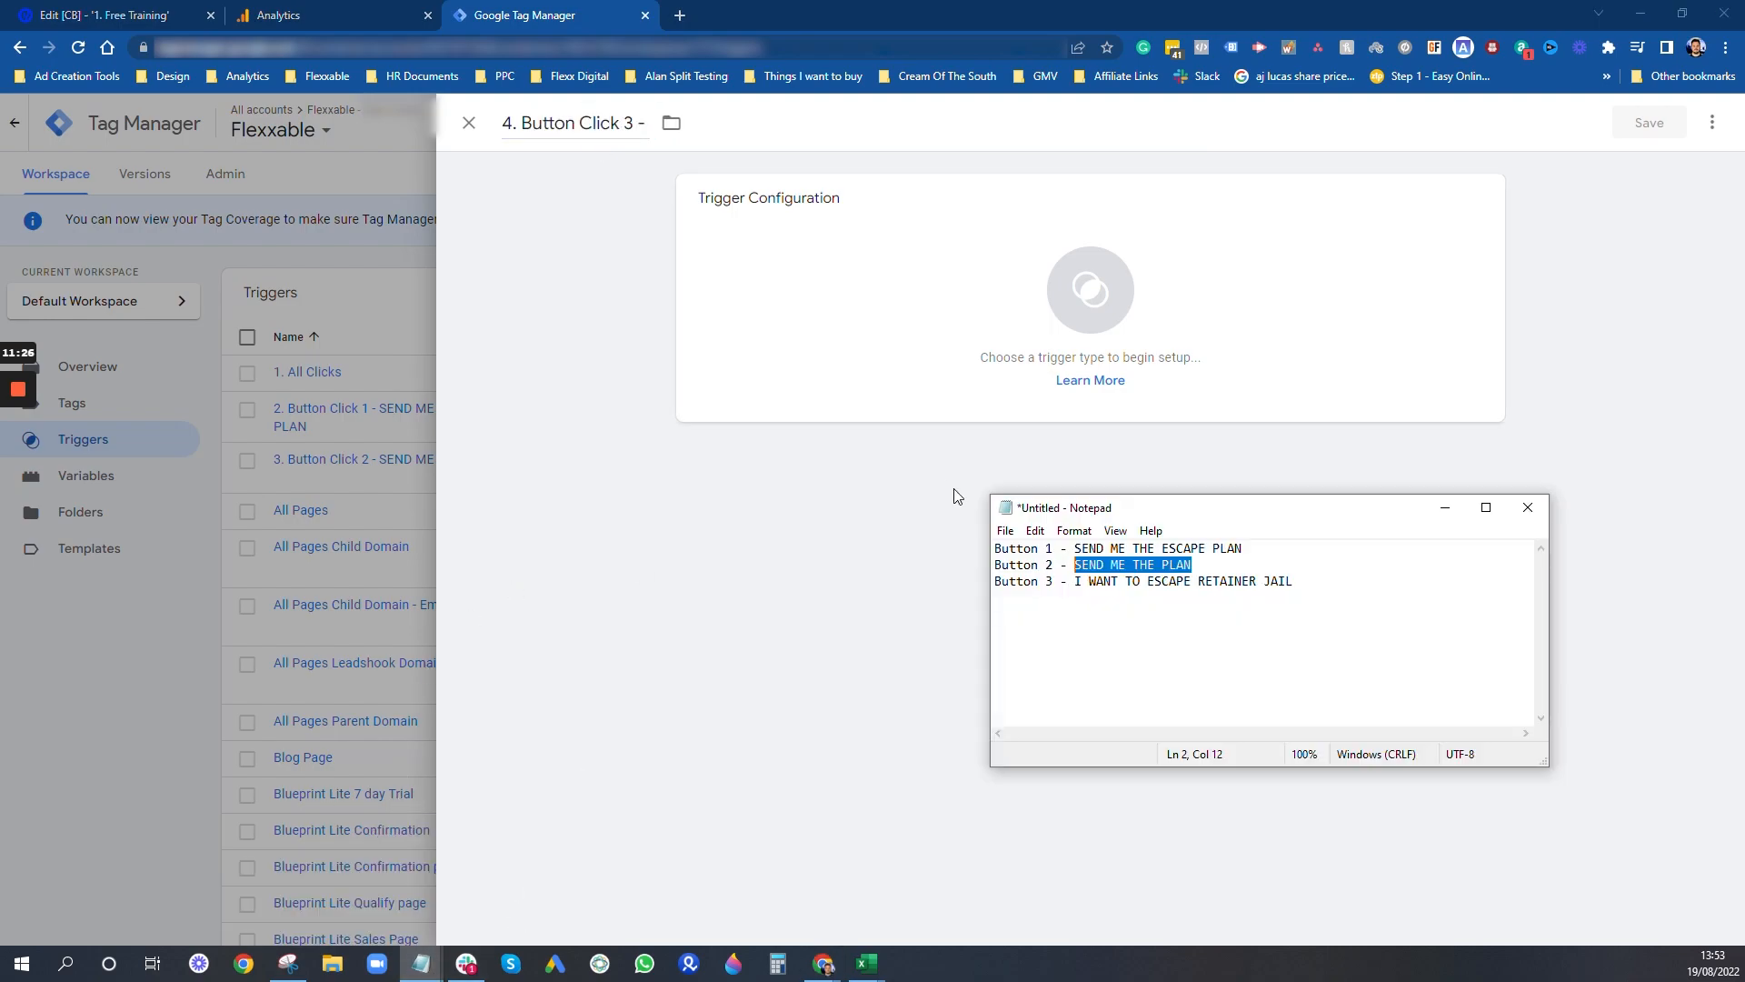
left_click_drag(1294, 581, 1082, 581)
key("ctrl+c")
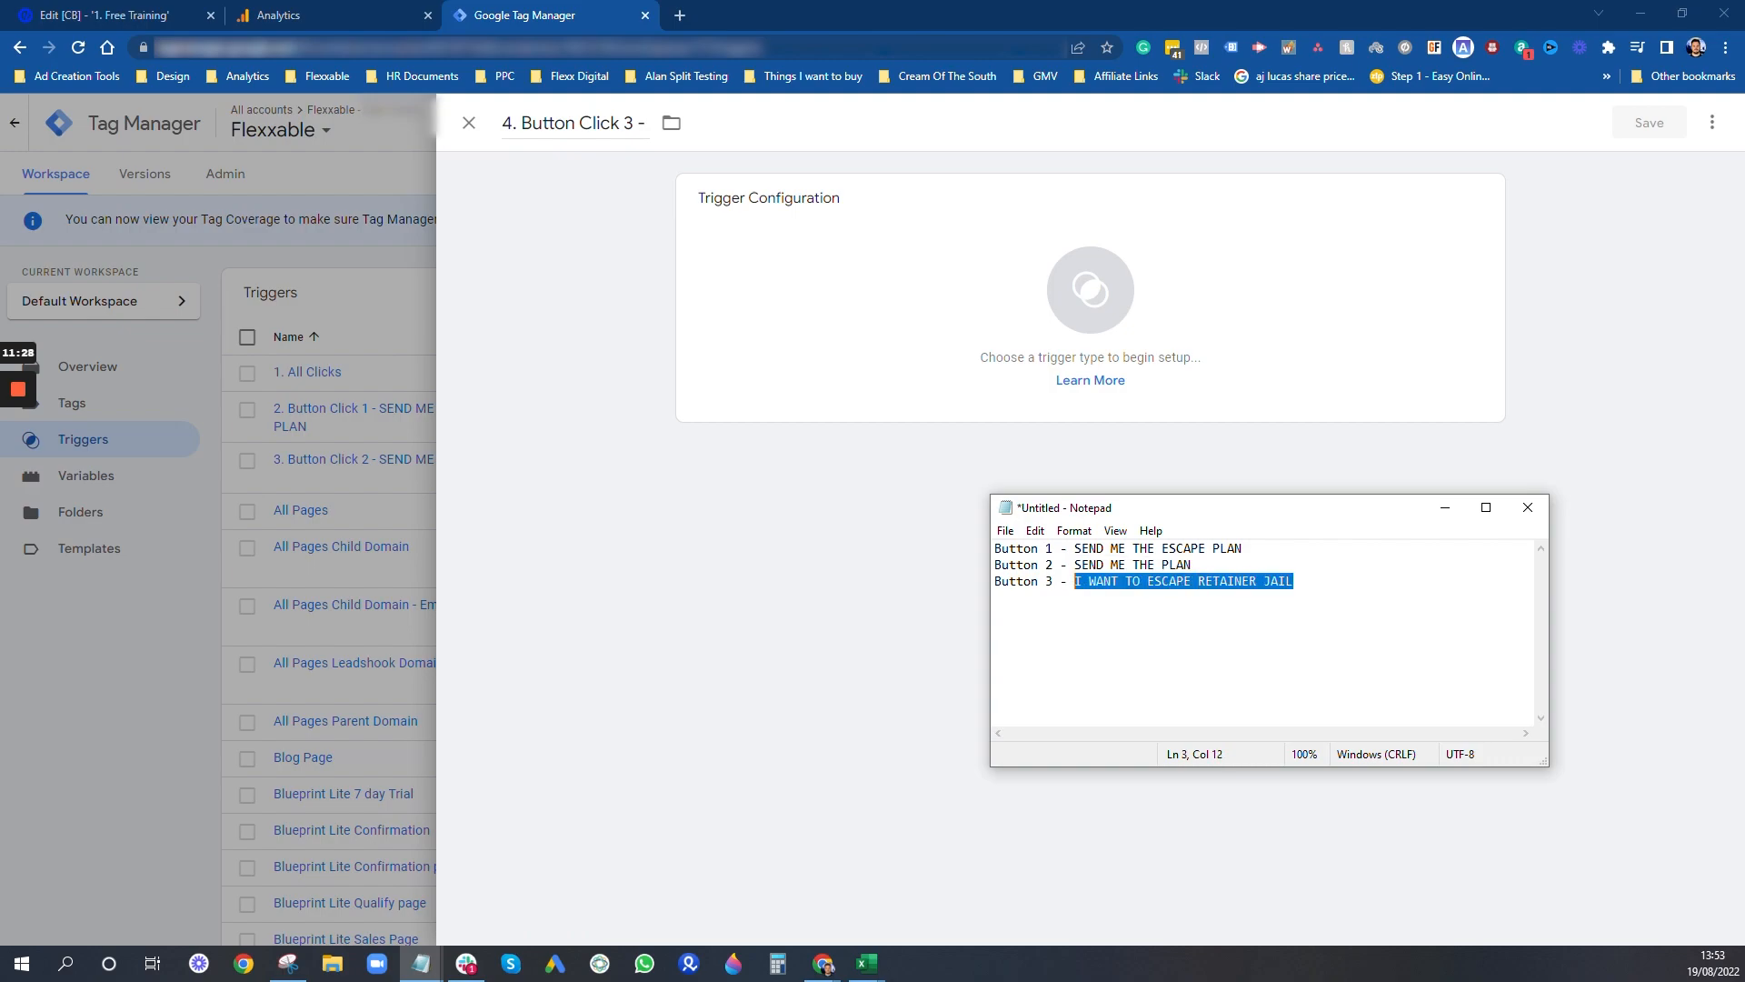
left_click(838, 249)
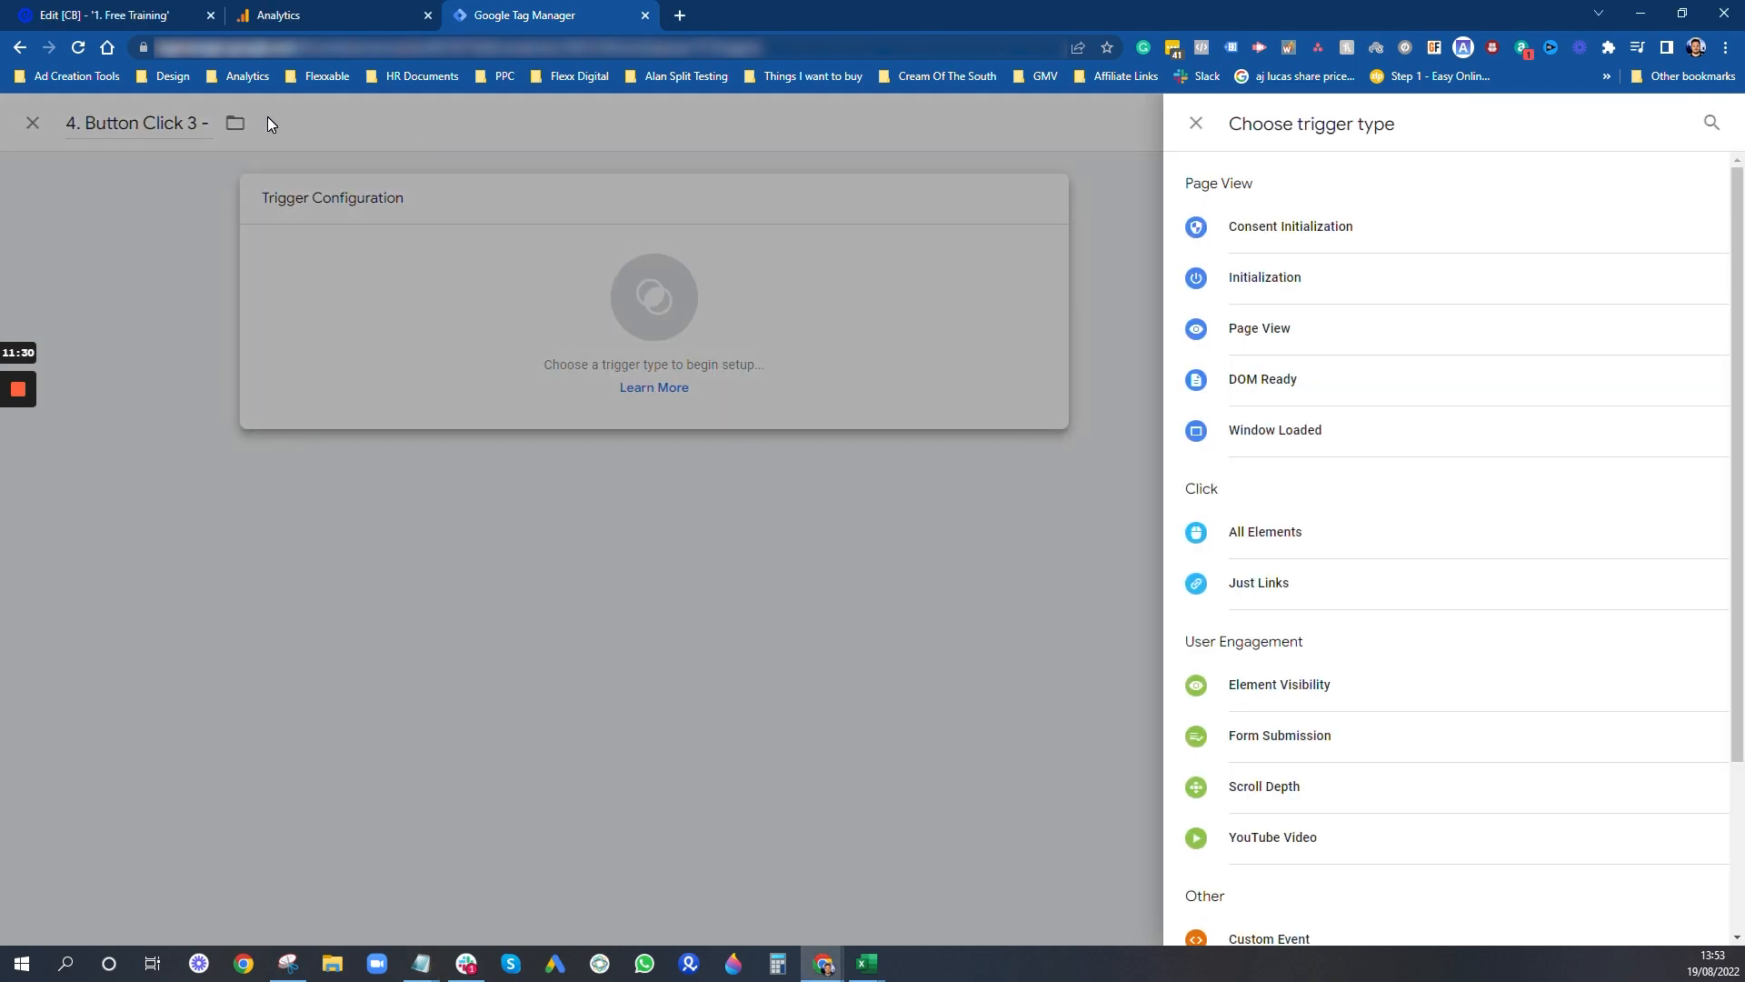
left_click(267, 116)
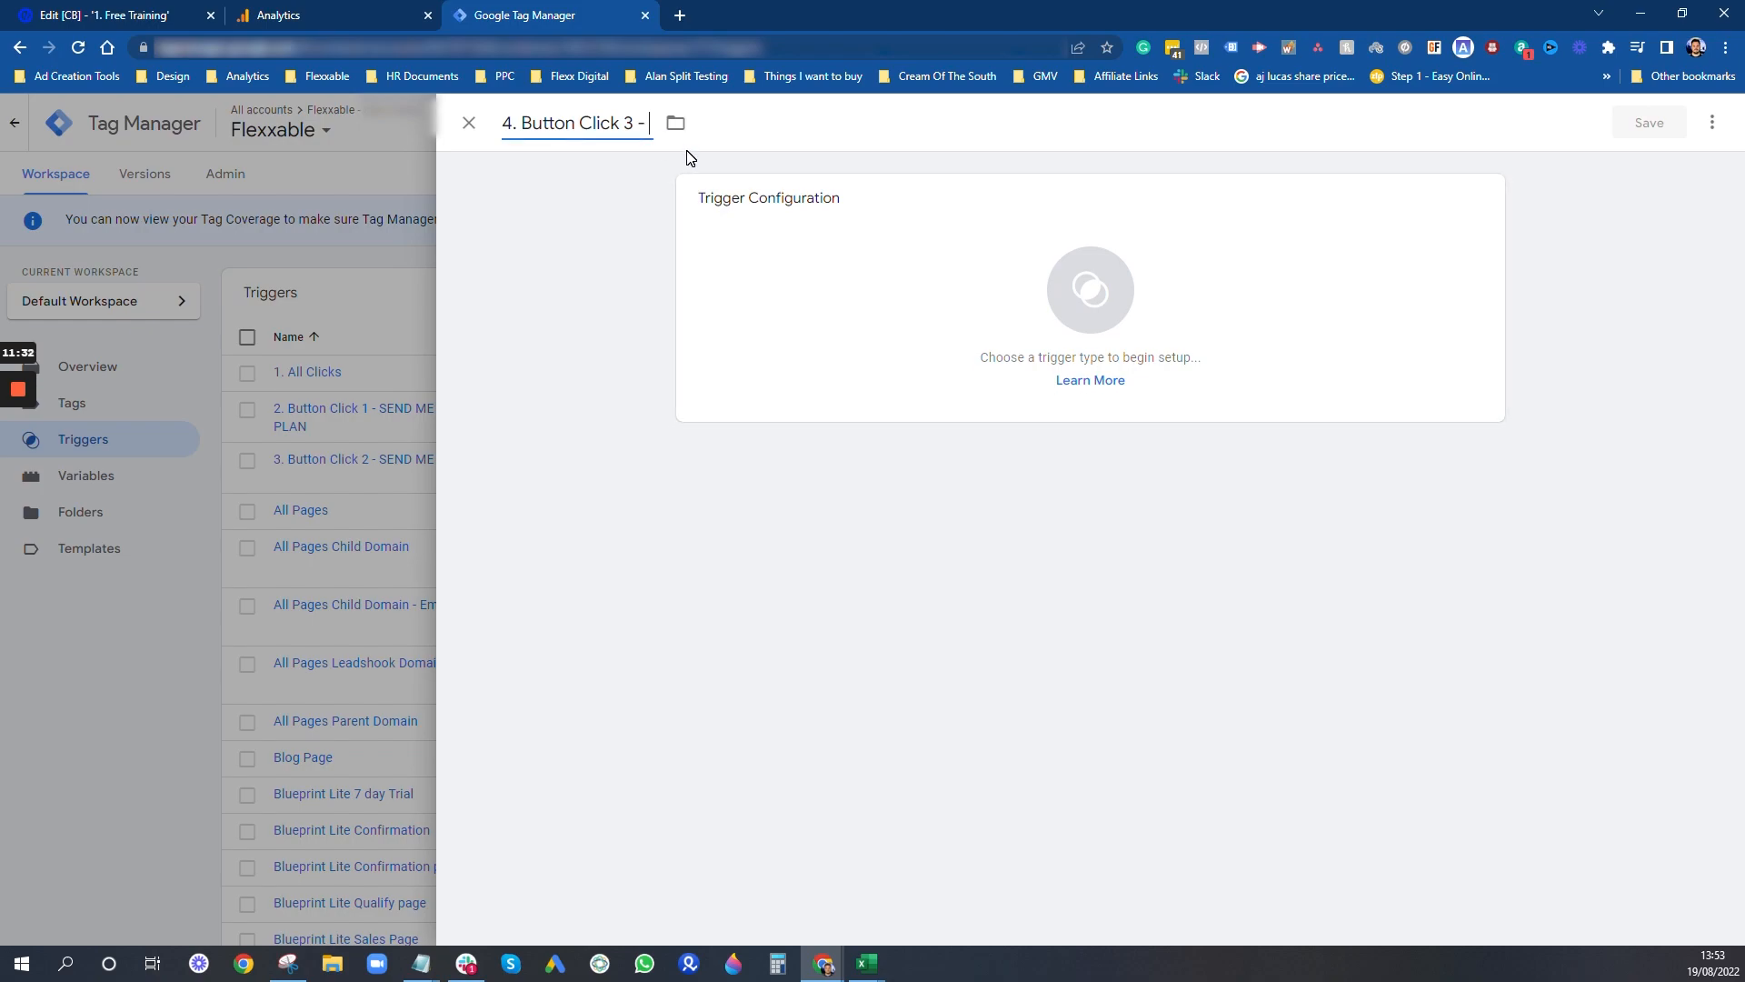
type("I WANT TO ESCAPE RETAINER JAIL")
- Make it a Click - All Elements trigger for some clicks where Click Text contains "I WANT TO ESCAPE RETAINER JAIL", and save it
left_click(831, 296)
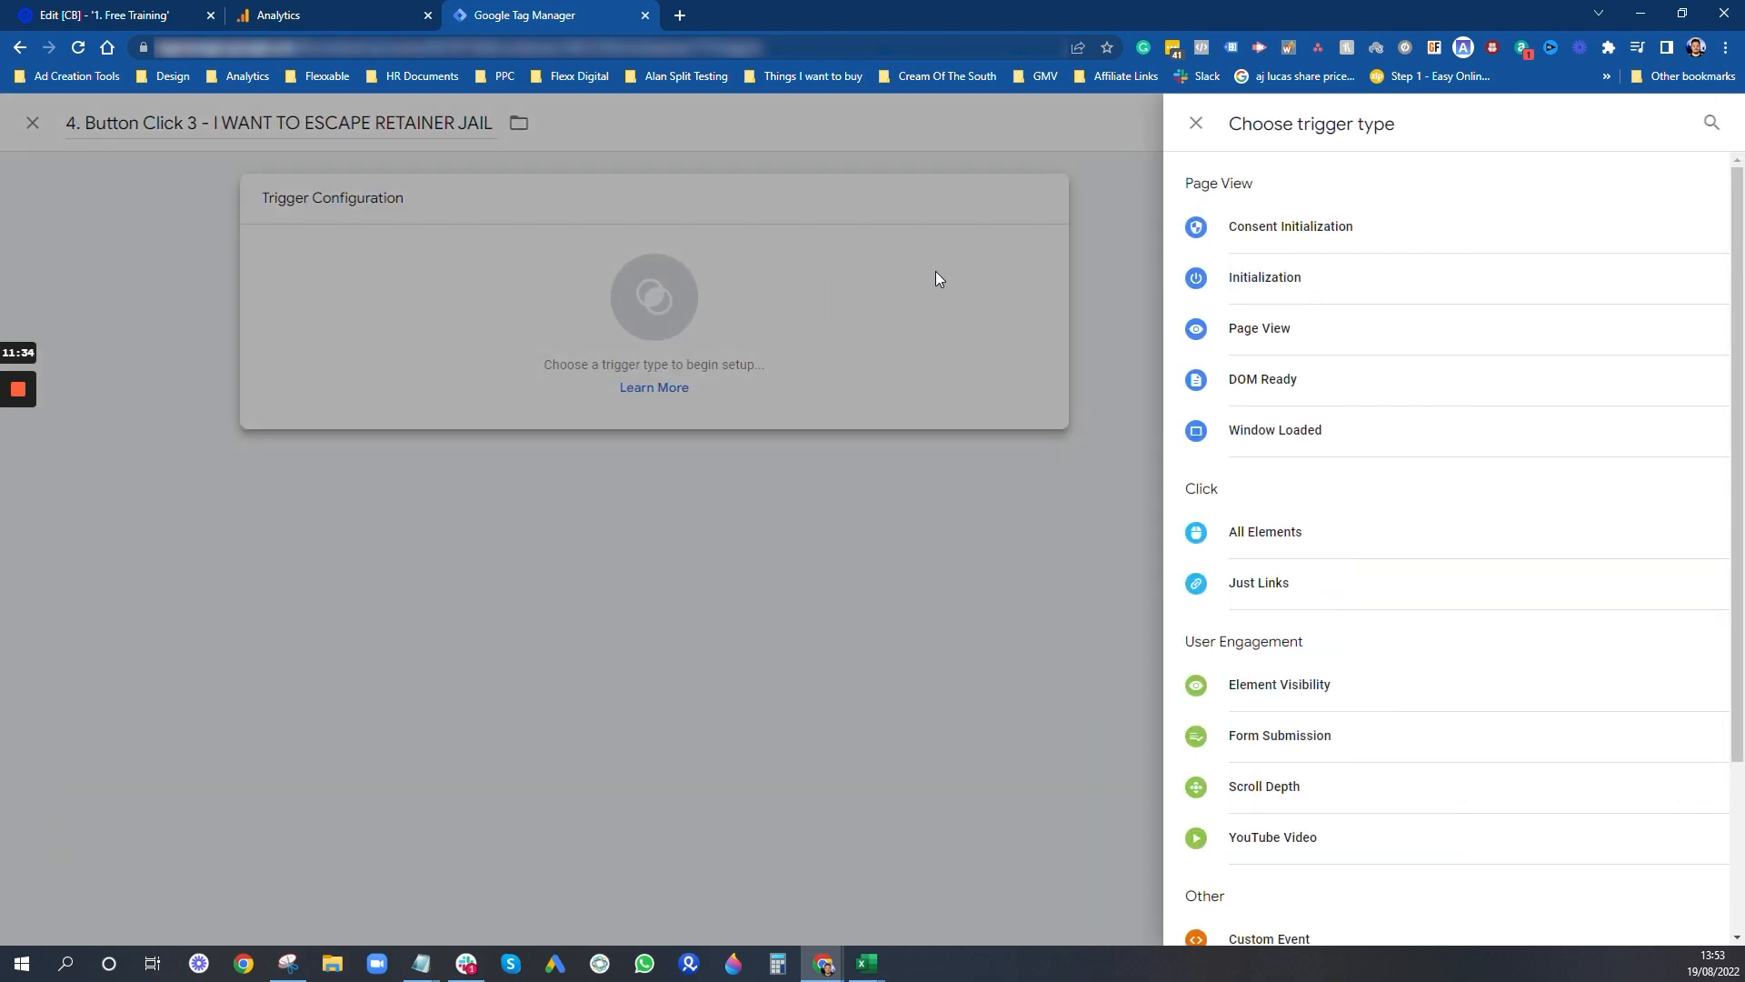
left_click(1275, 546)
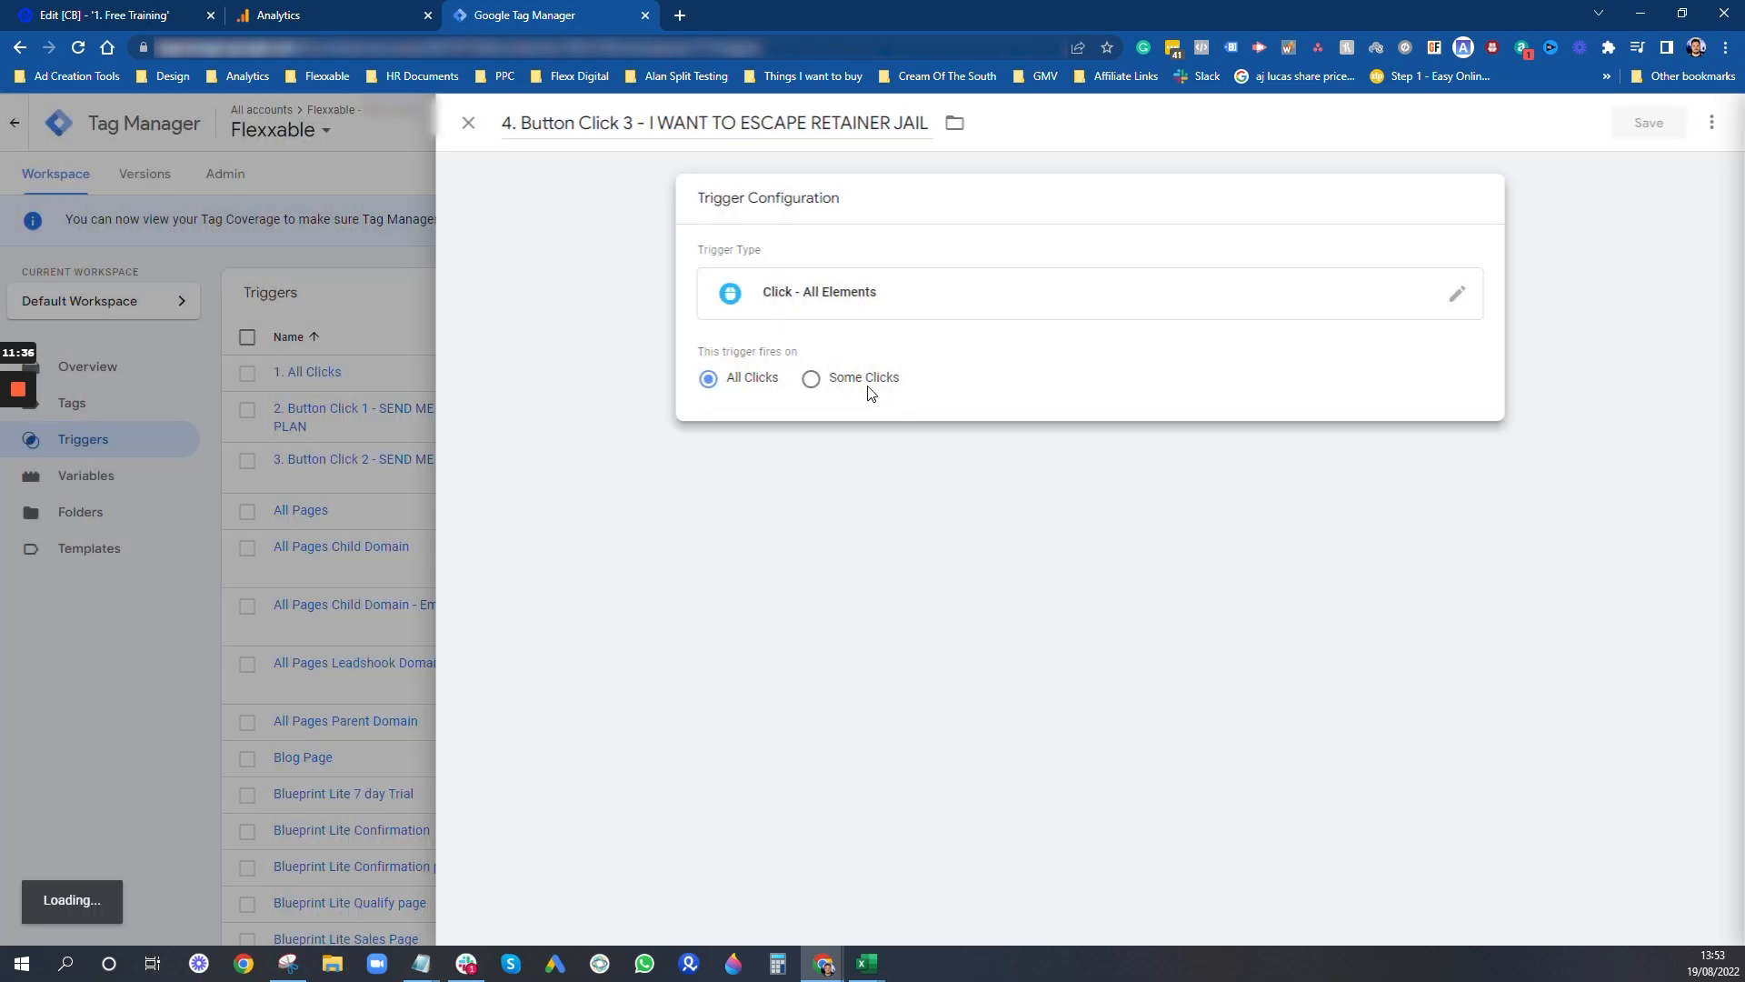
left_click(862, 378)
left_click(866, 459)
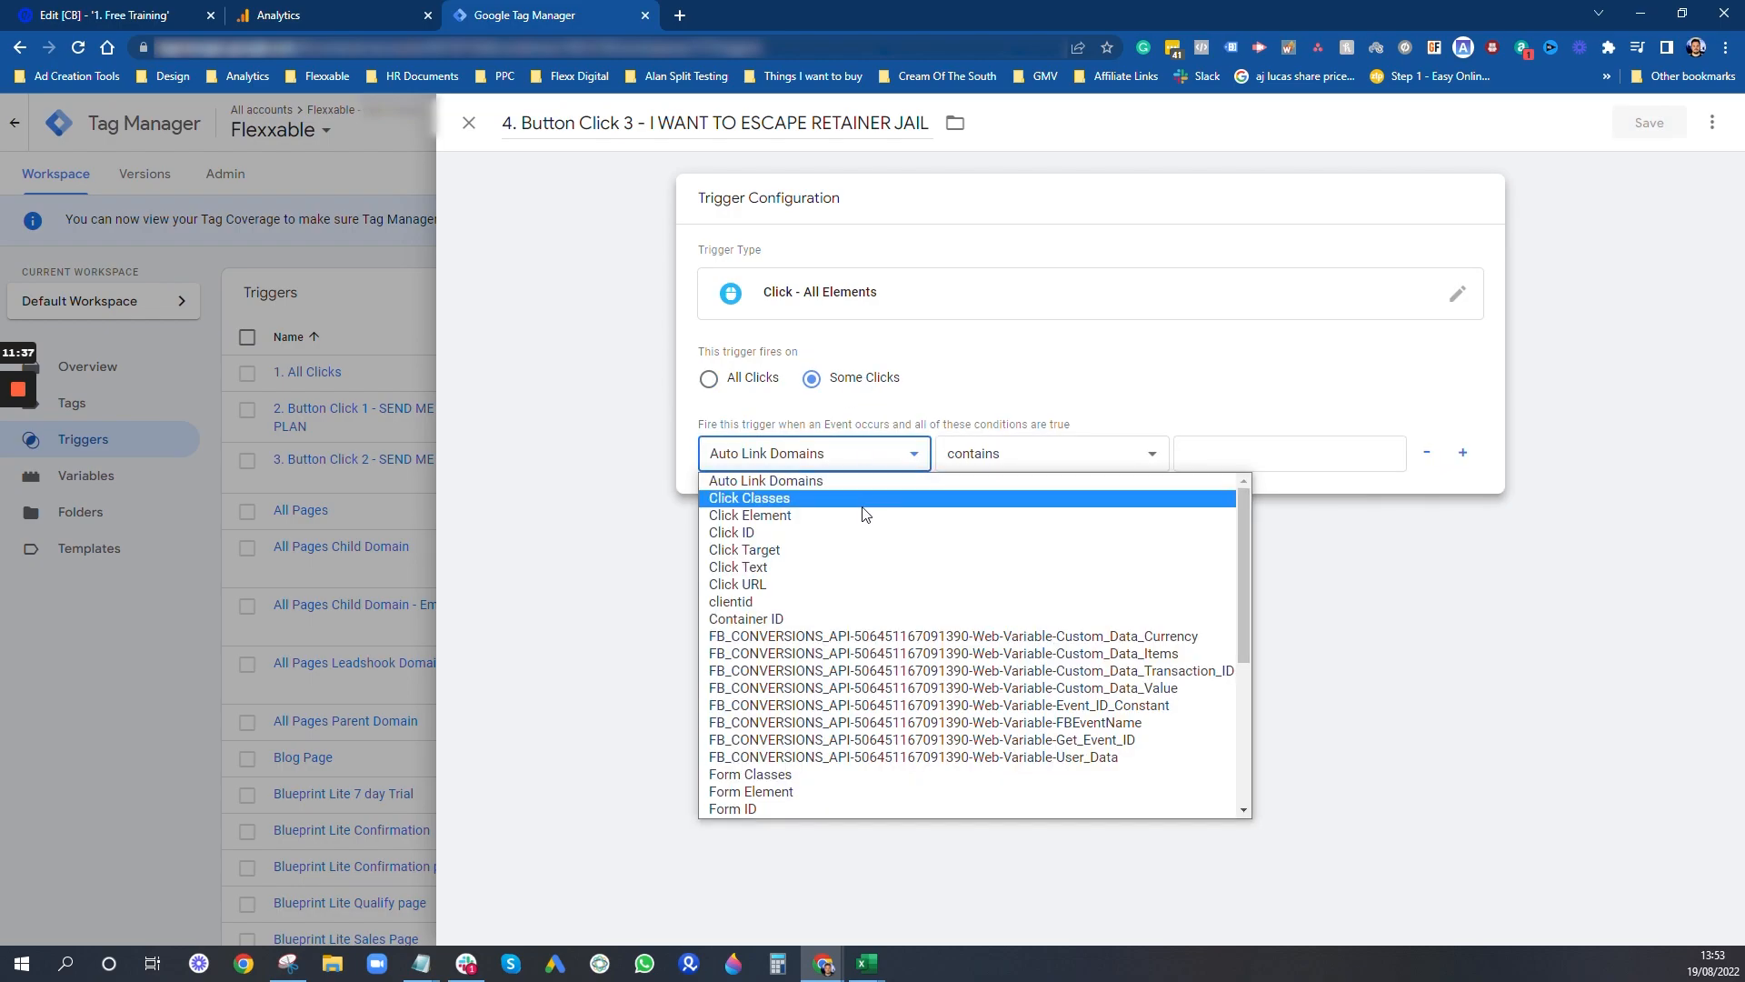
left_click(825, 566)
left_click(1273, 453)
key("ctrl+v")
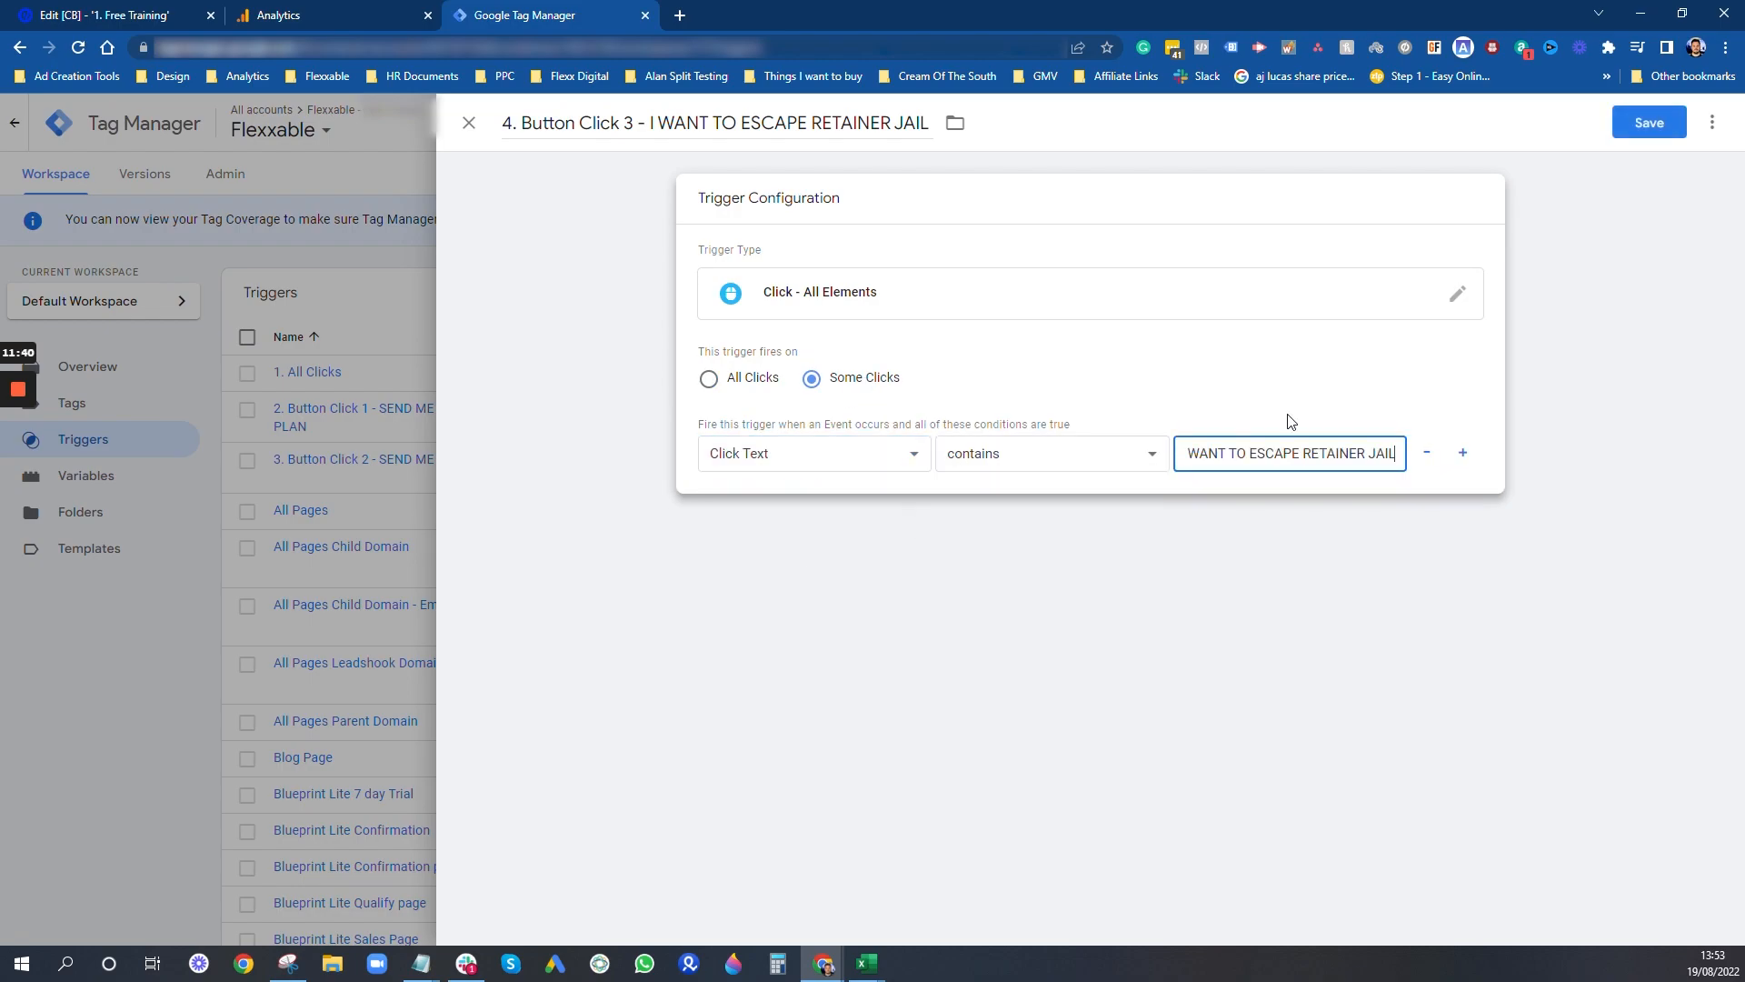
left_click(1649, 122)
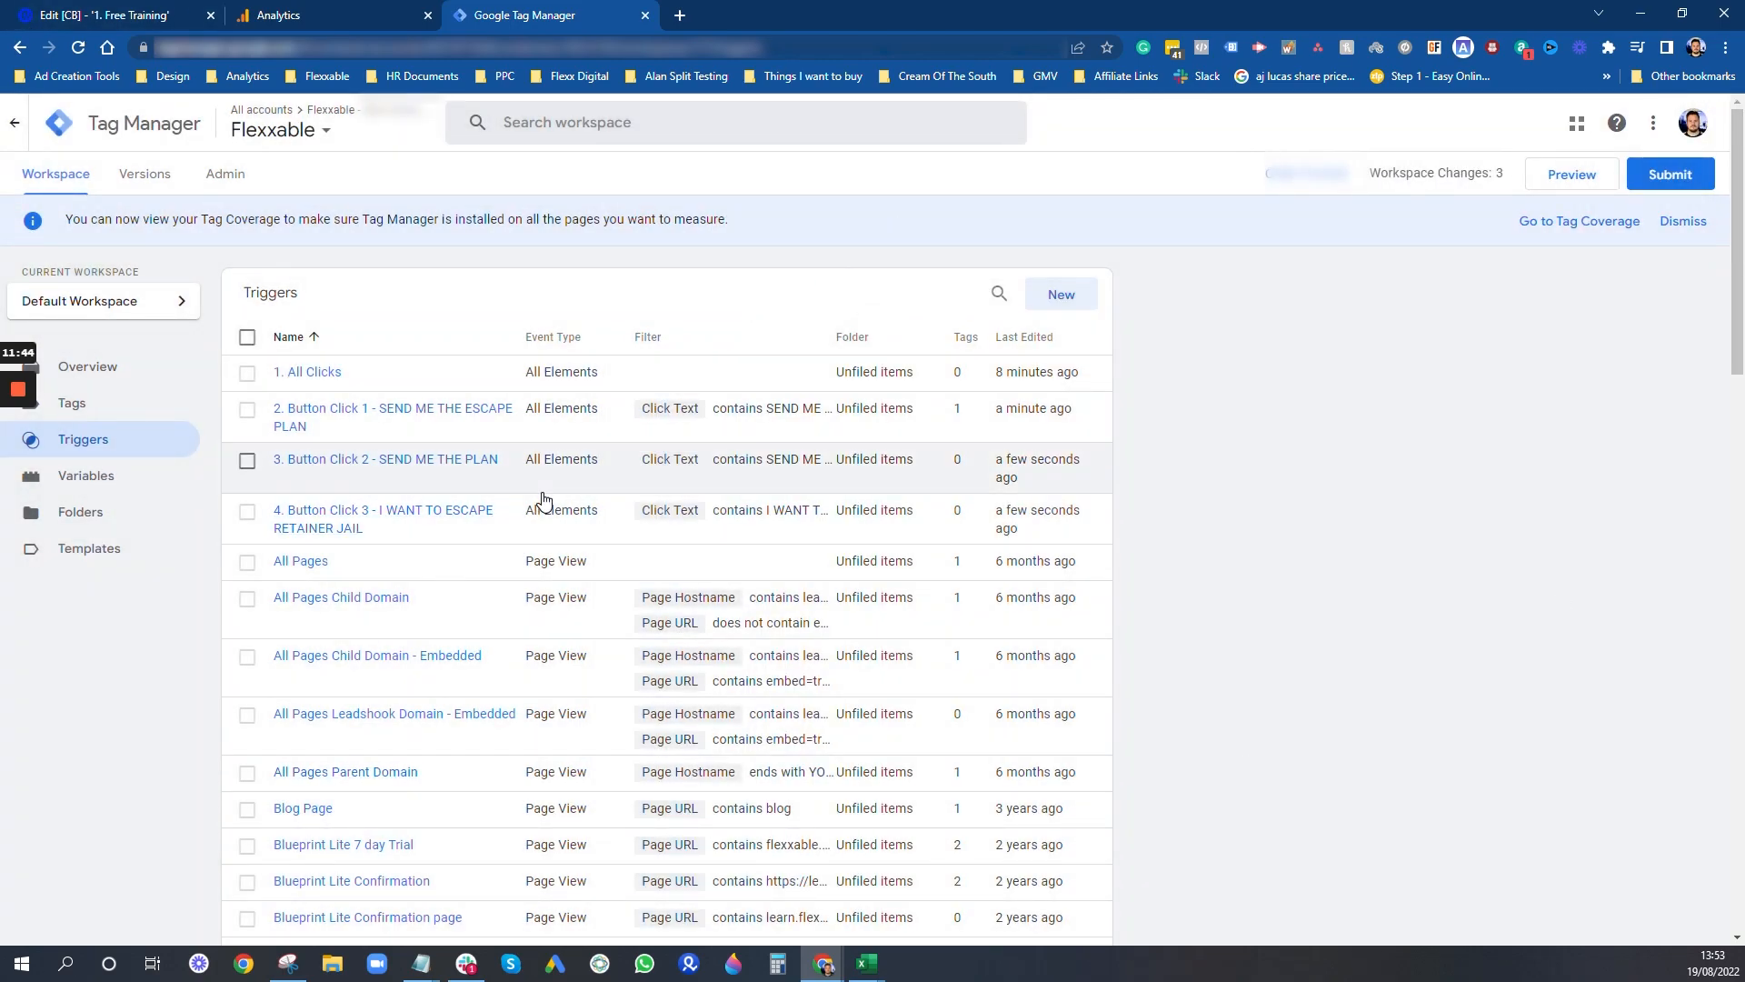
- Publish the trigger changes to the Live environment without a version name or description, and close the version summary
left_click(1686, 173)
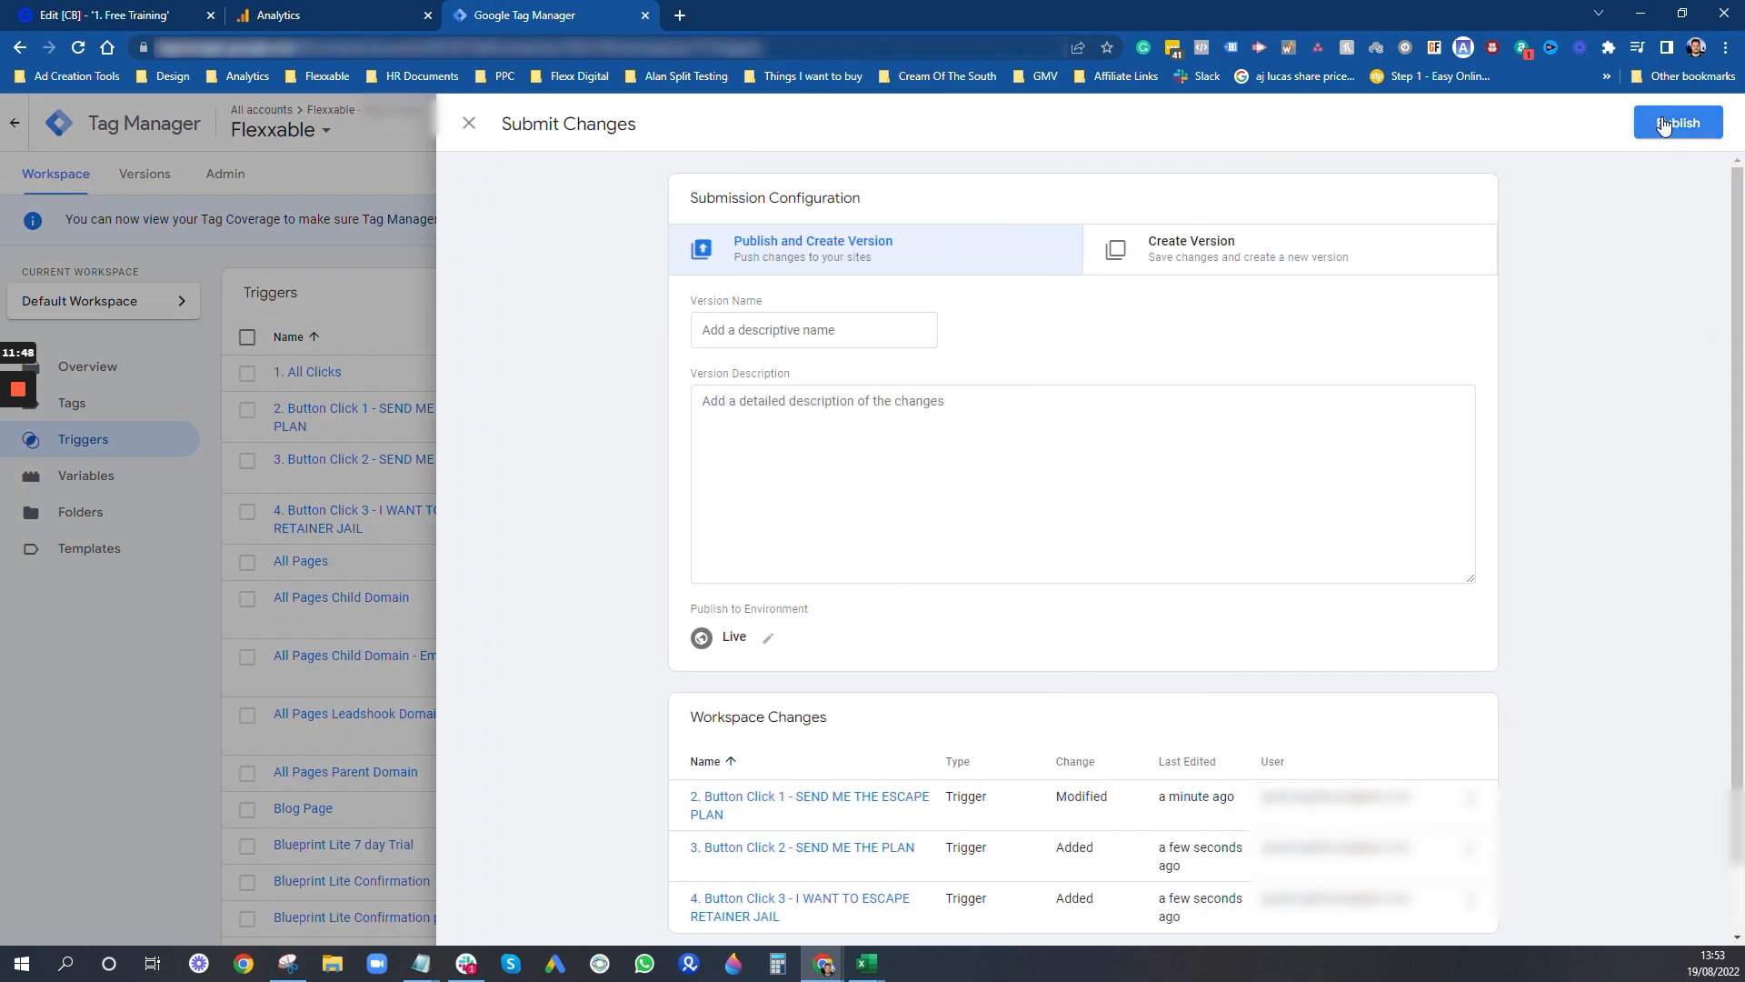
left_click(1664, 125)
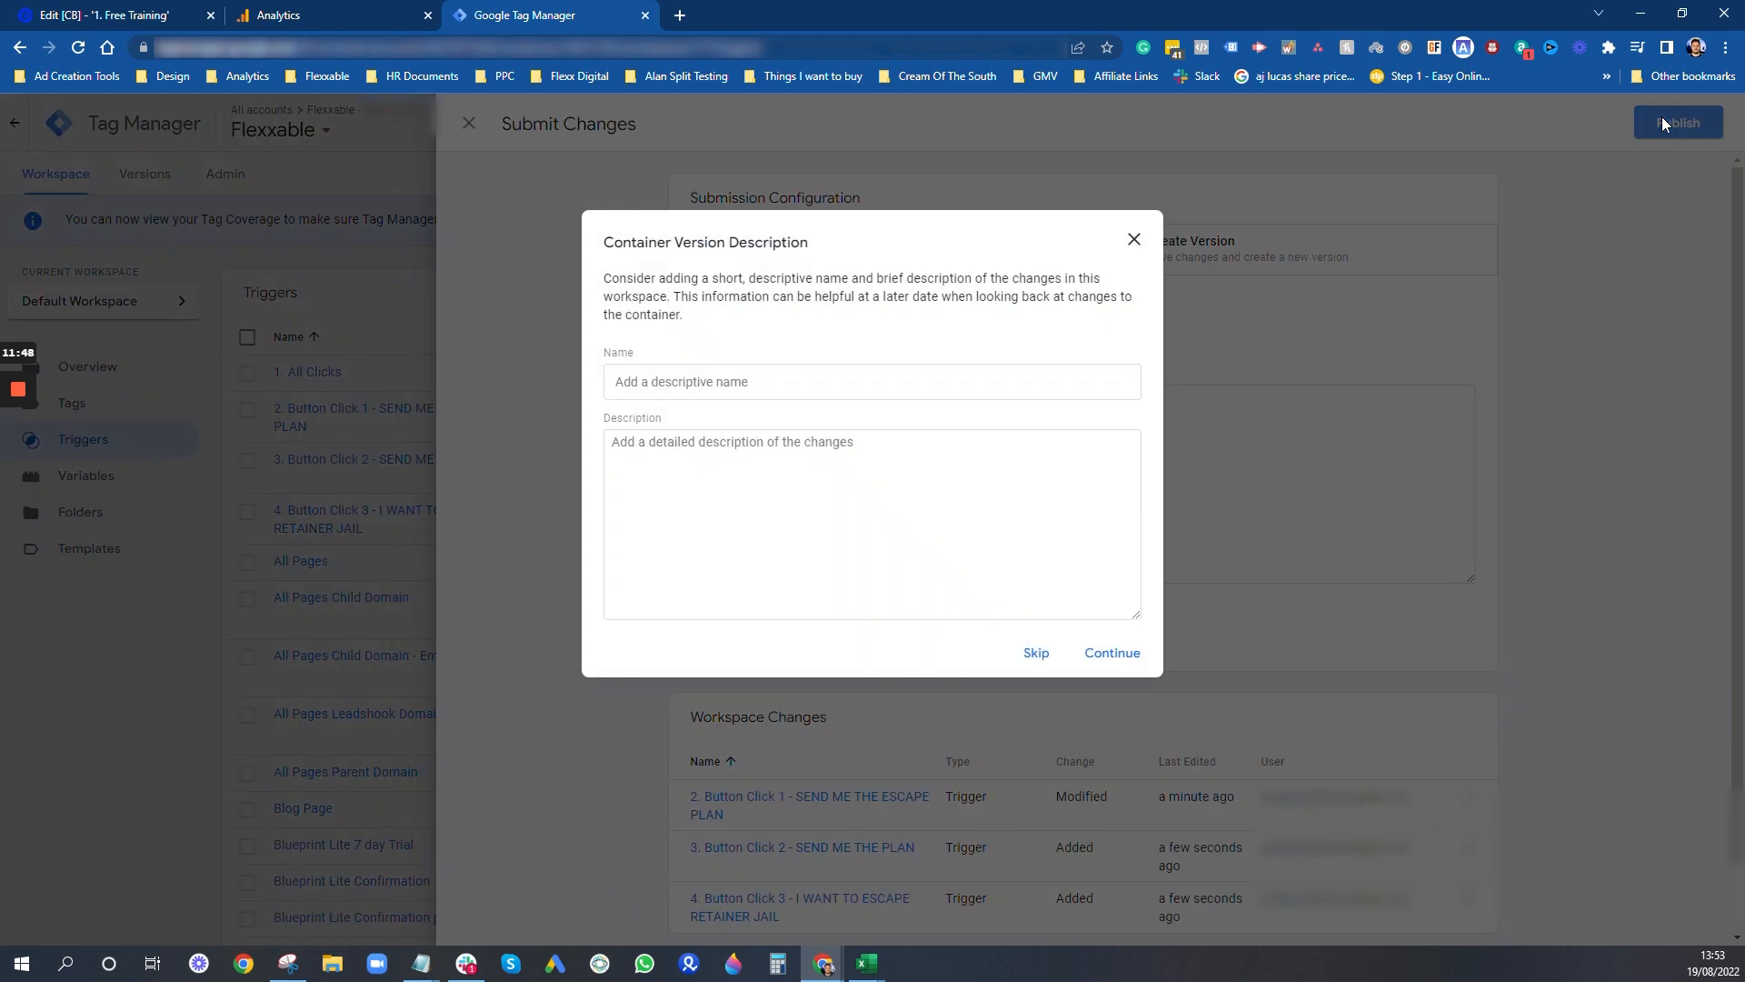
left_click(1096, 655)
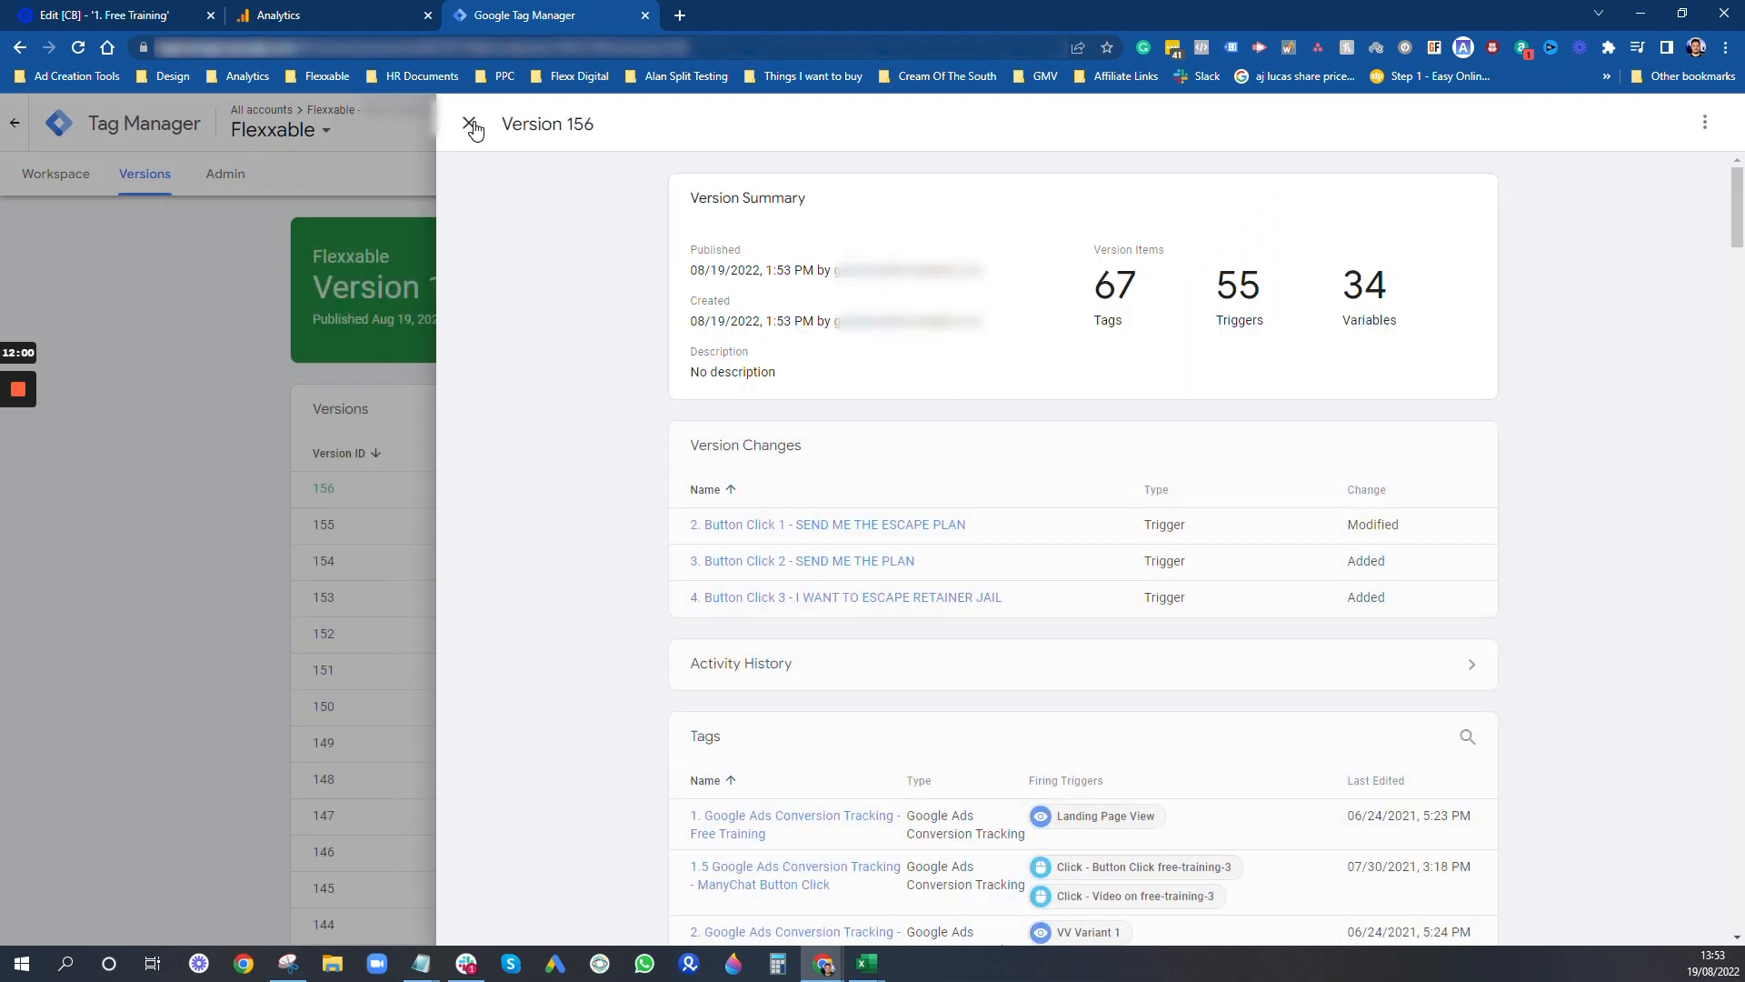
left_click(68, 167)
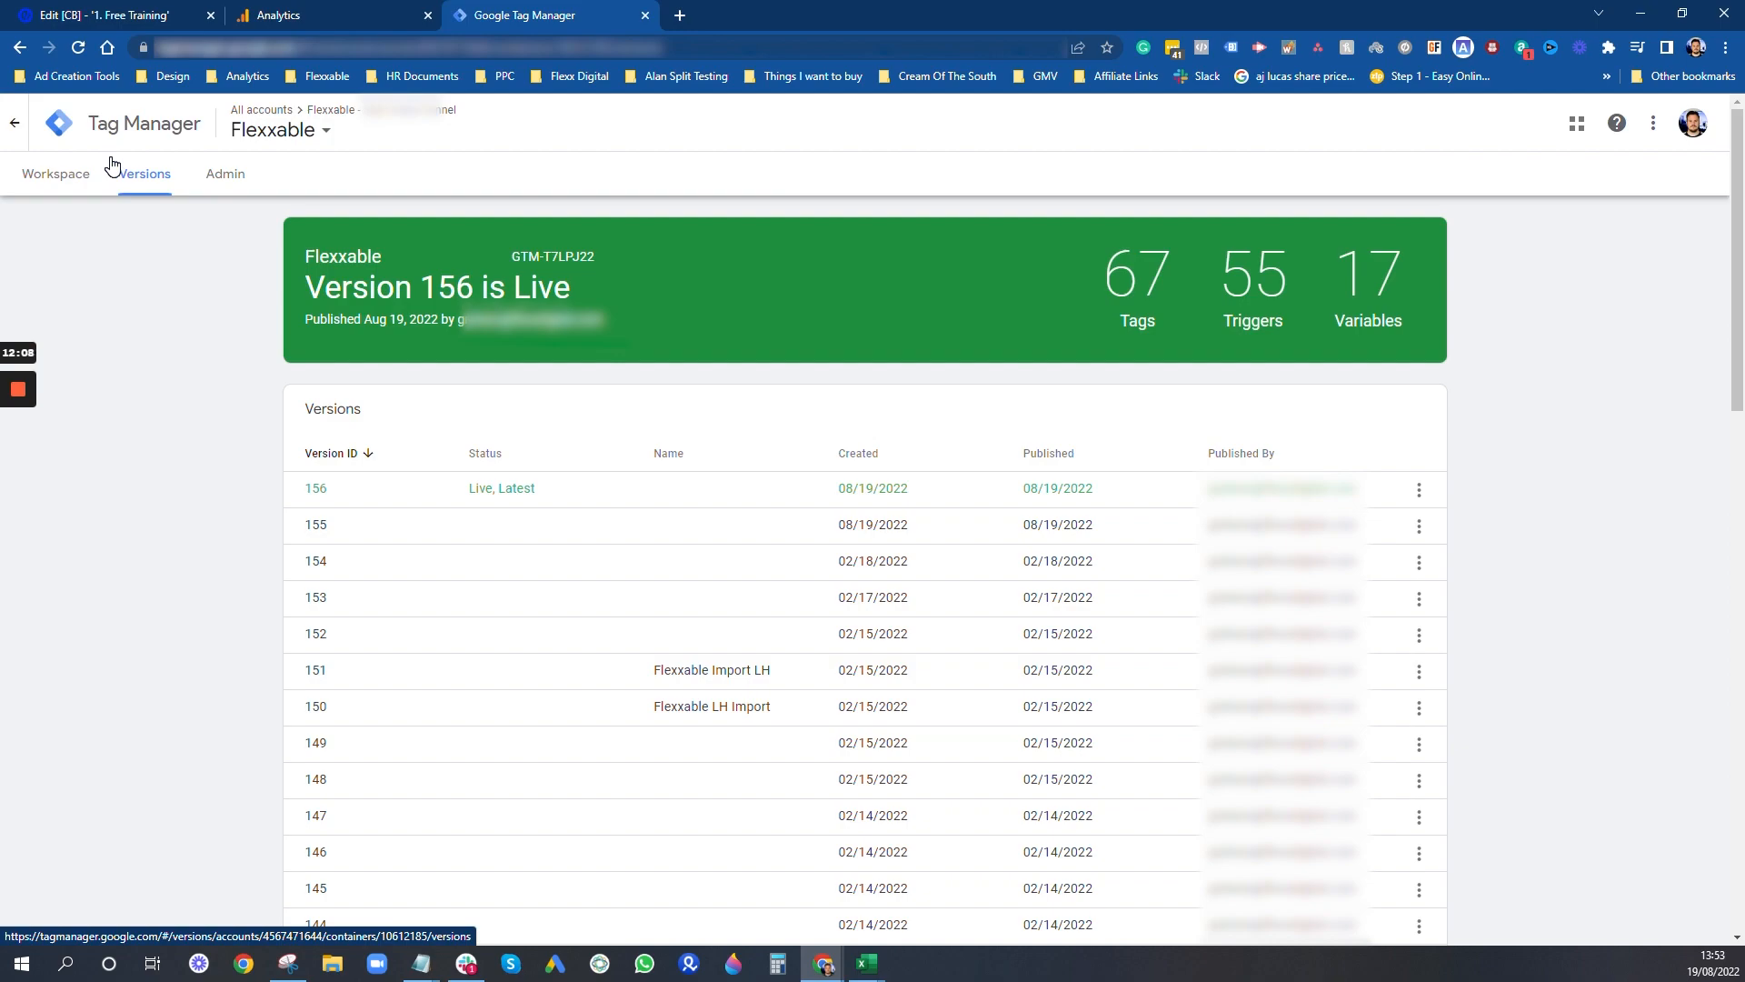
- Return to the workspace's tag list and create a new tag named "GA4 Event - Button Click 1"
left_click(71, 176)
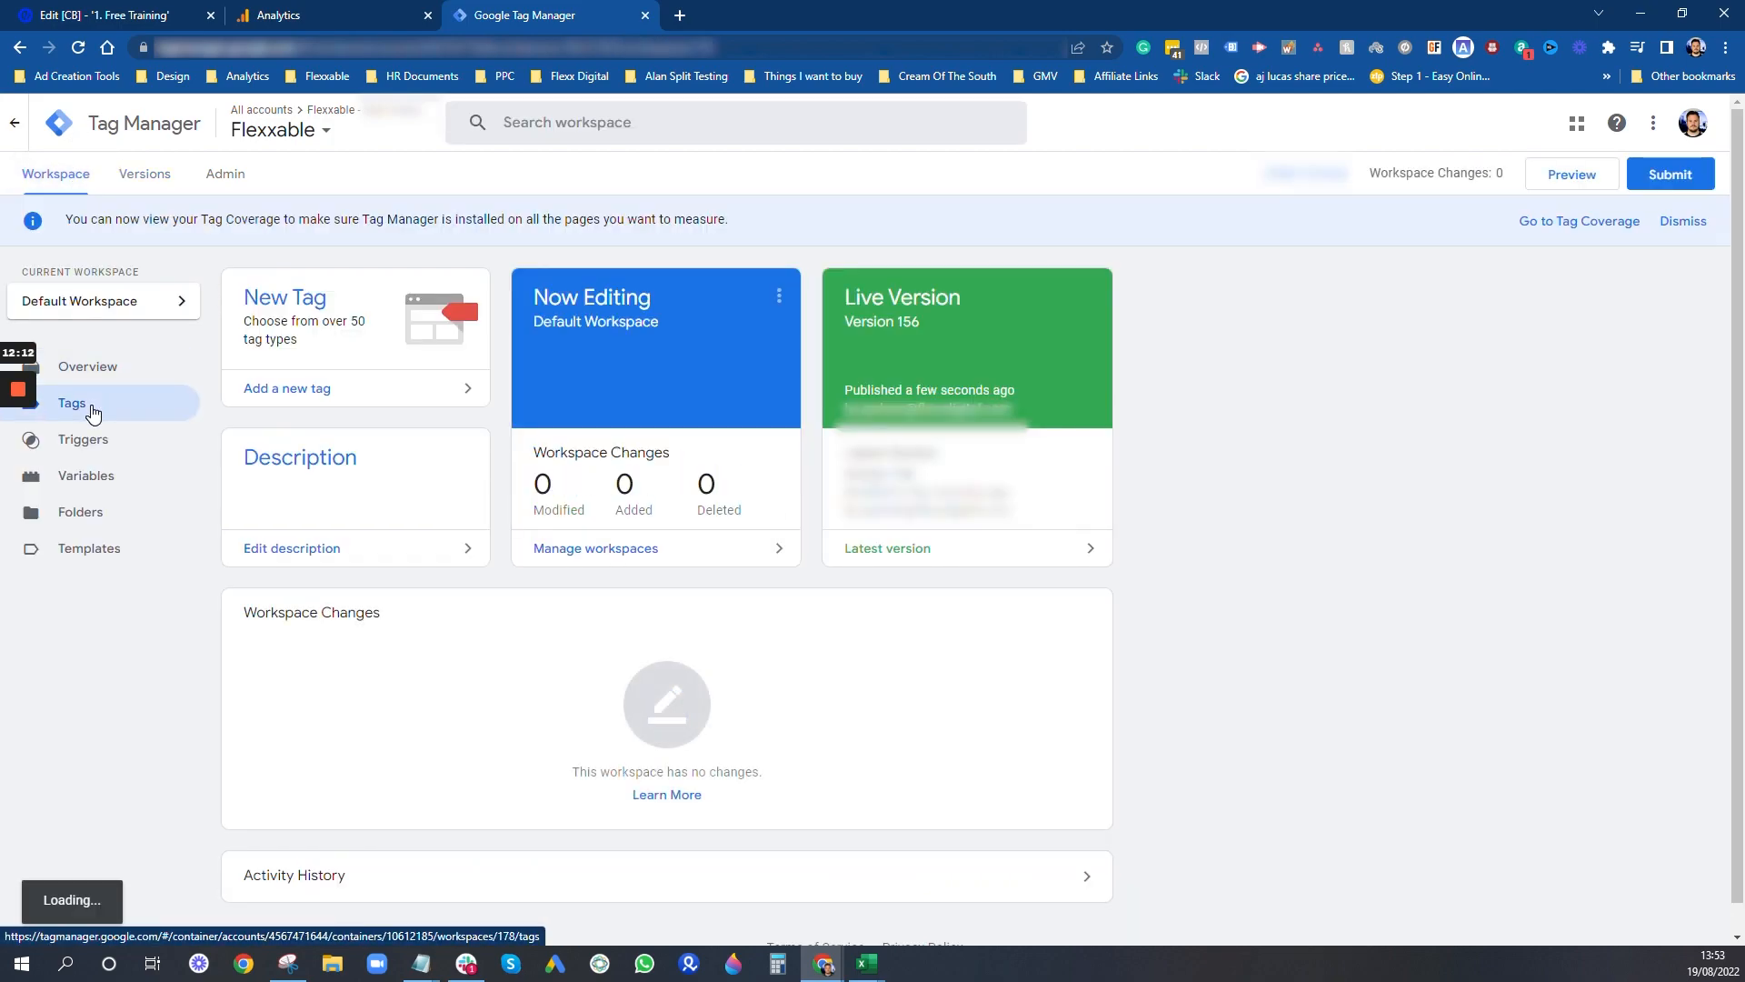
left_click(91, 411)
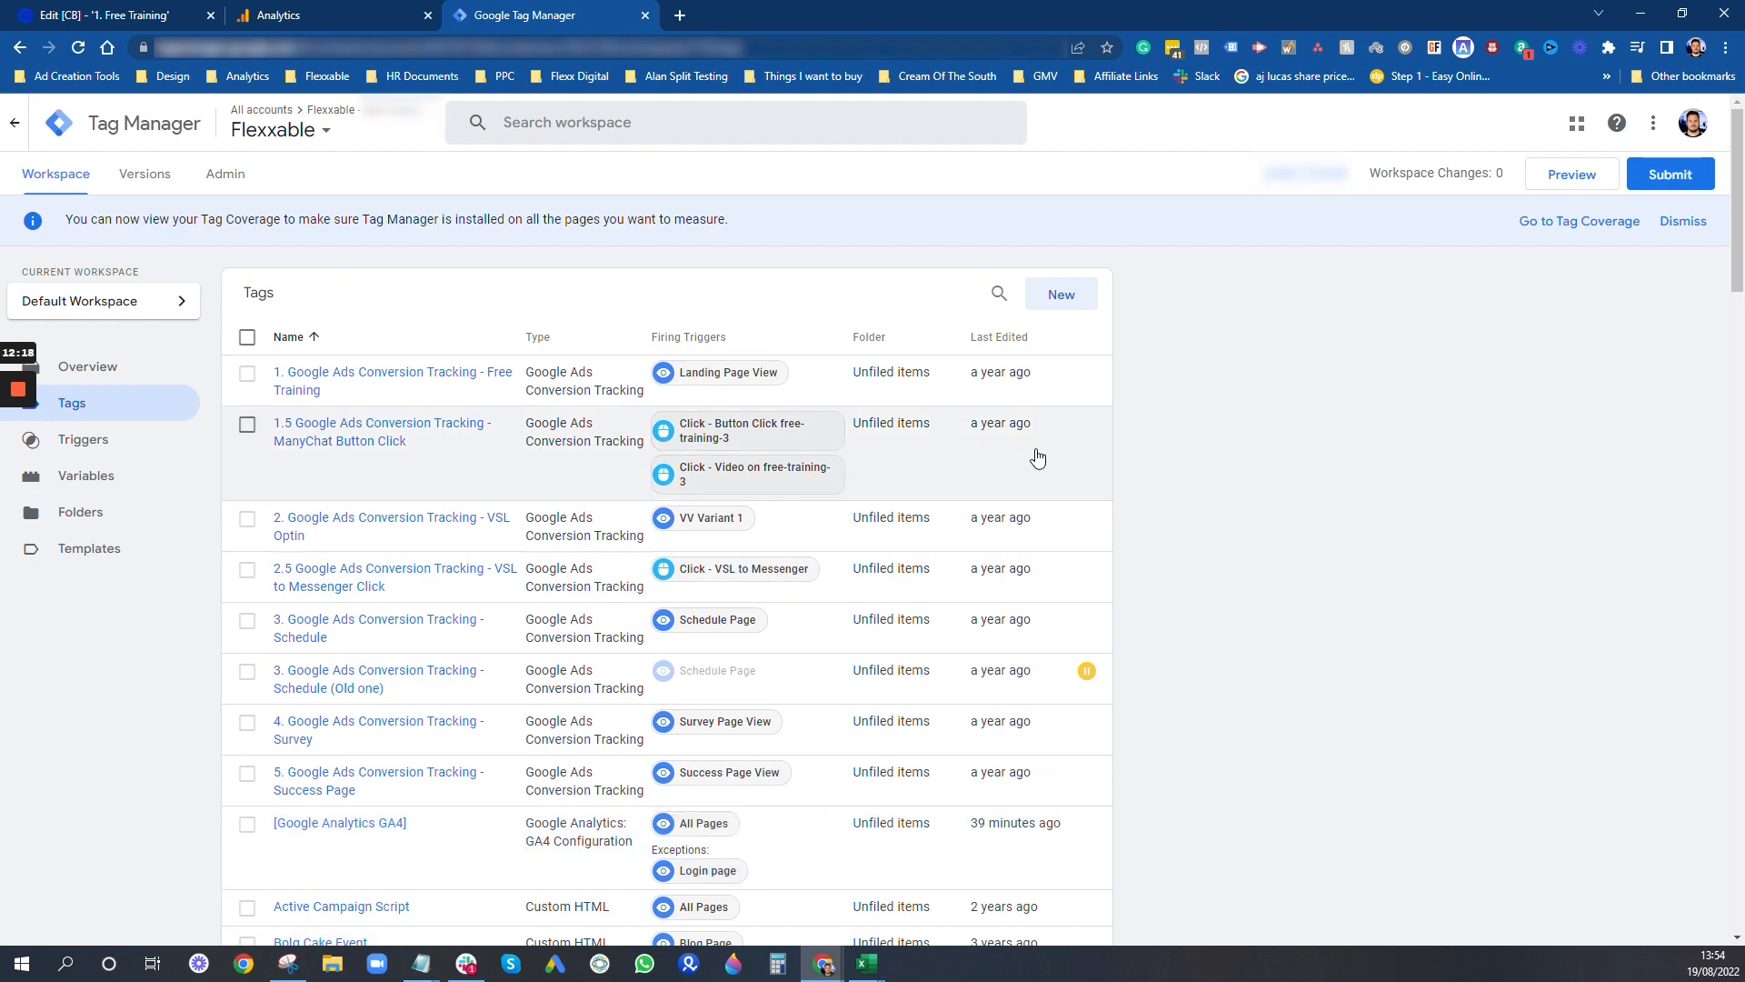
left_click(1073, 304)
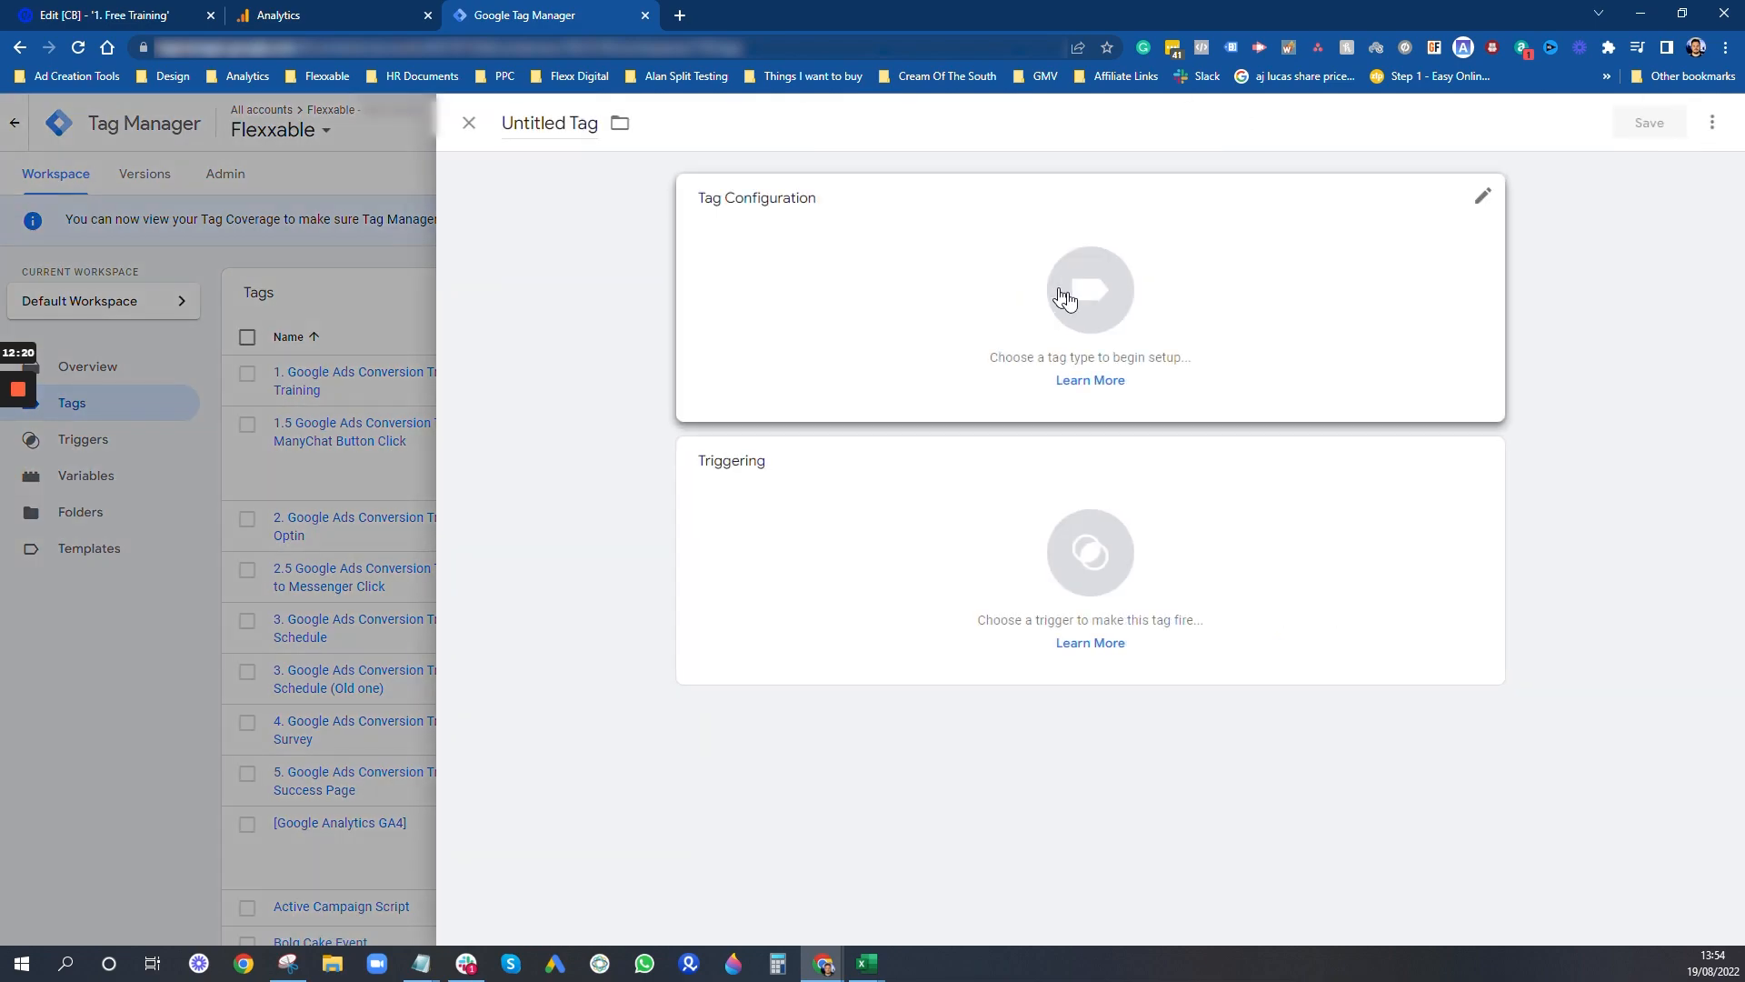
left_click(551, 124)
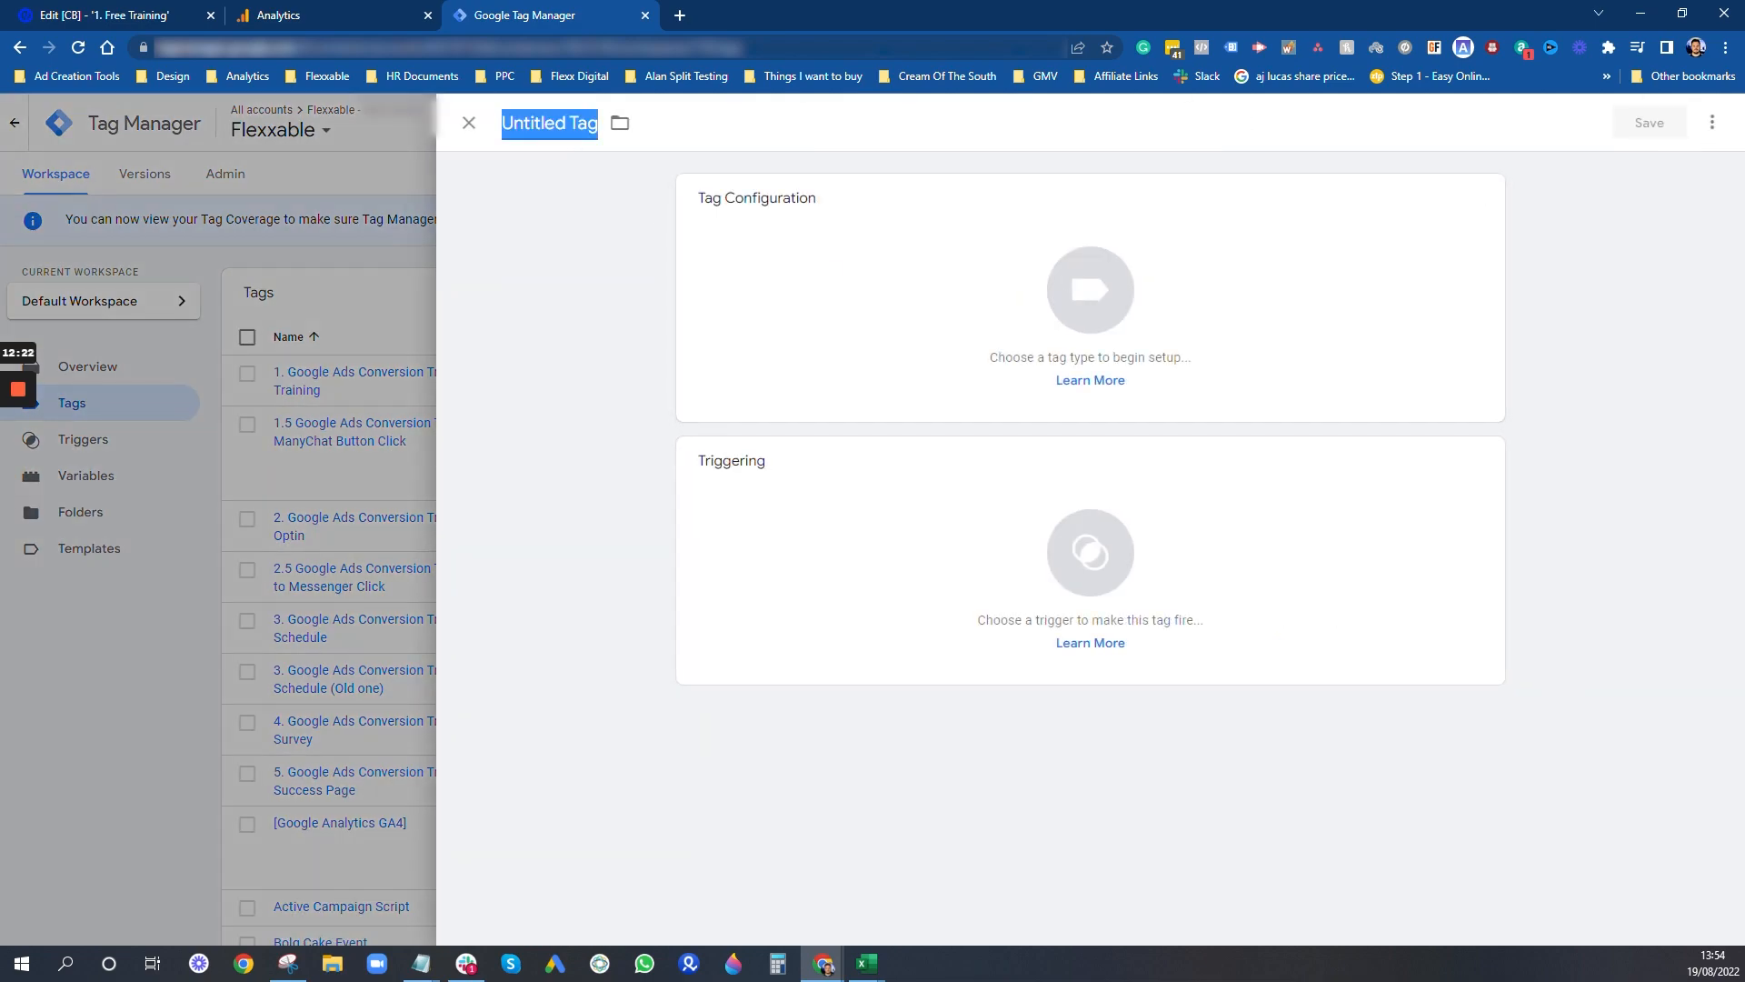
type("G")
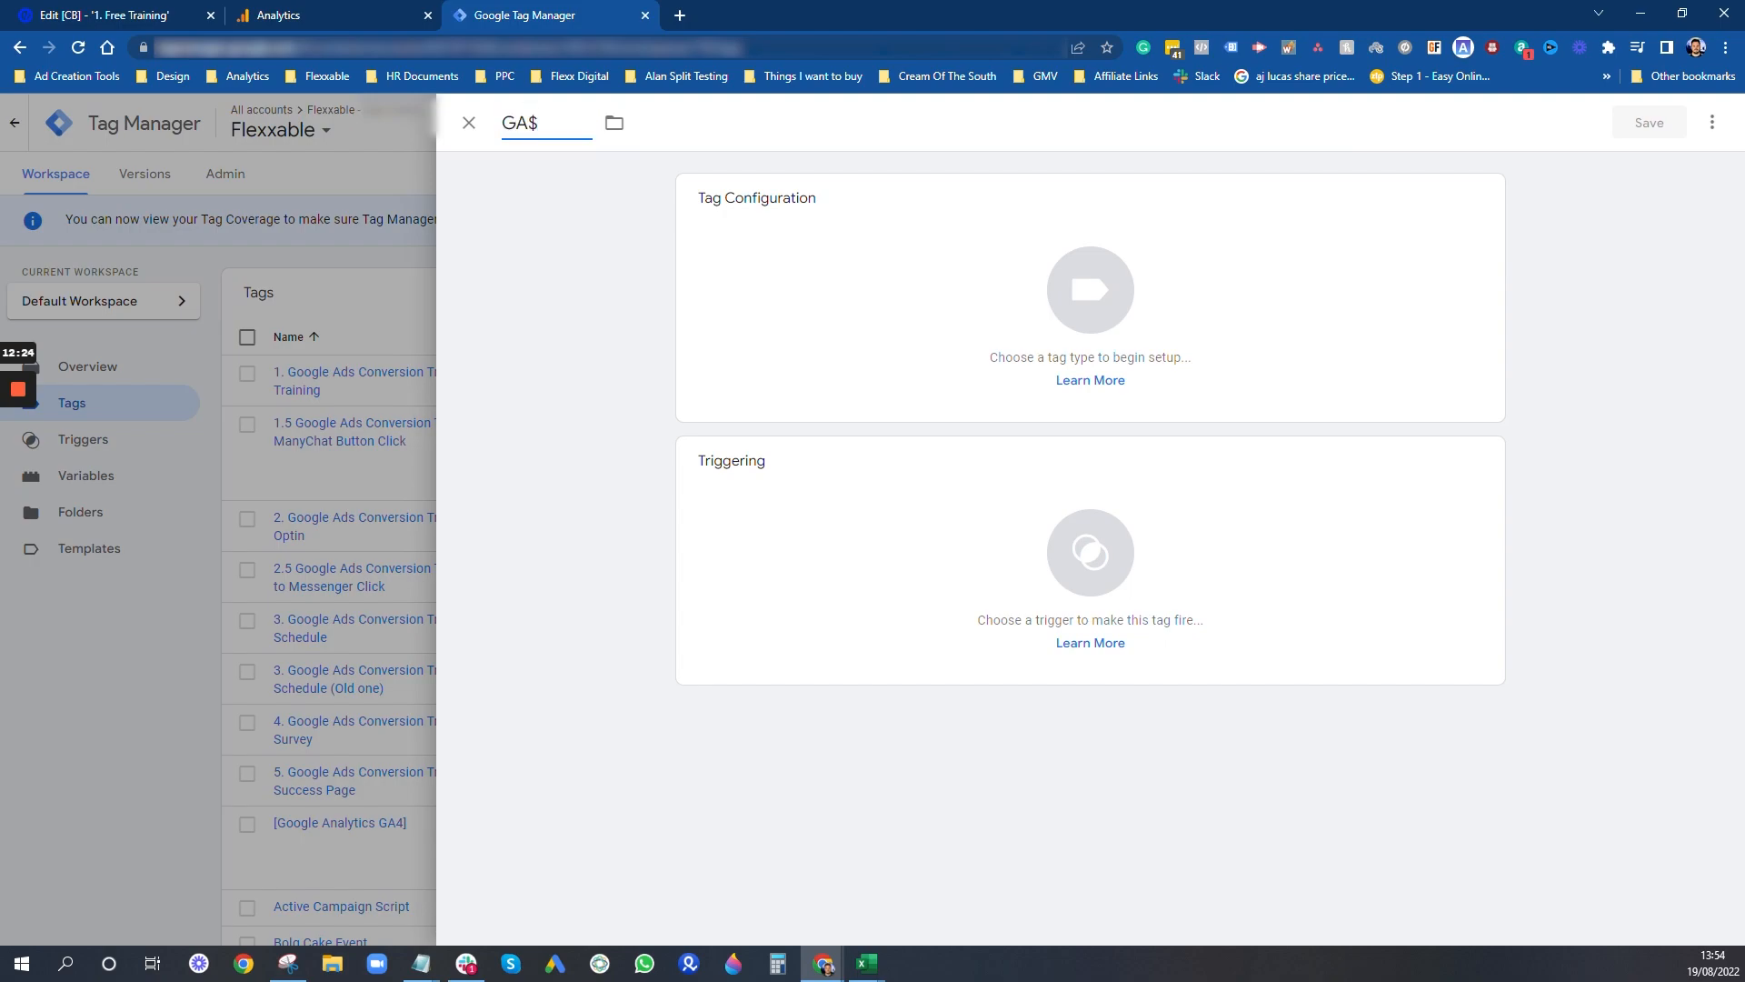
type("A4 Button Click")
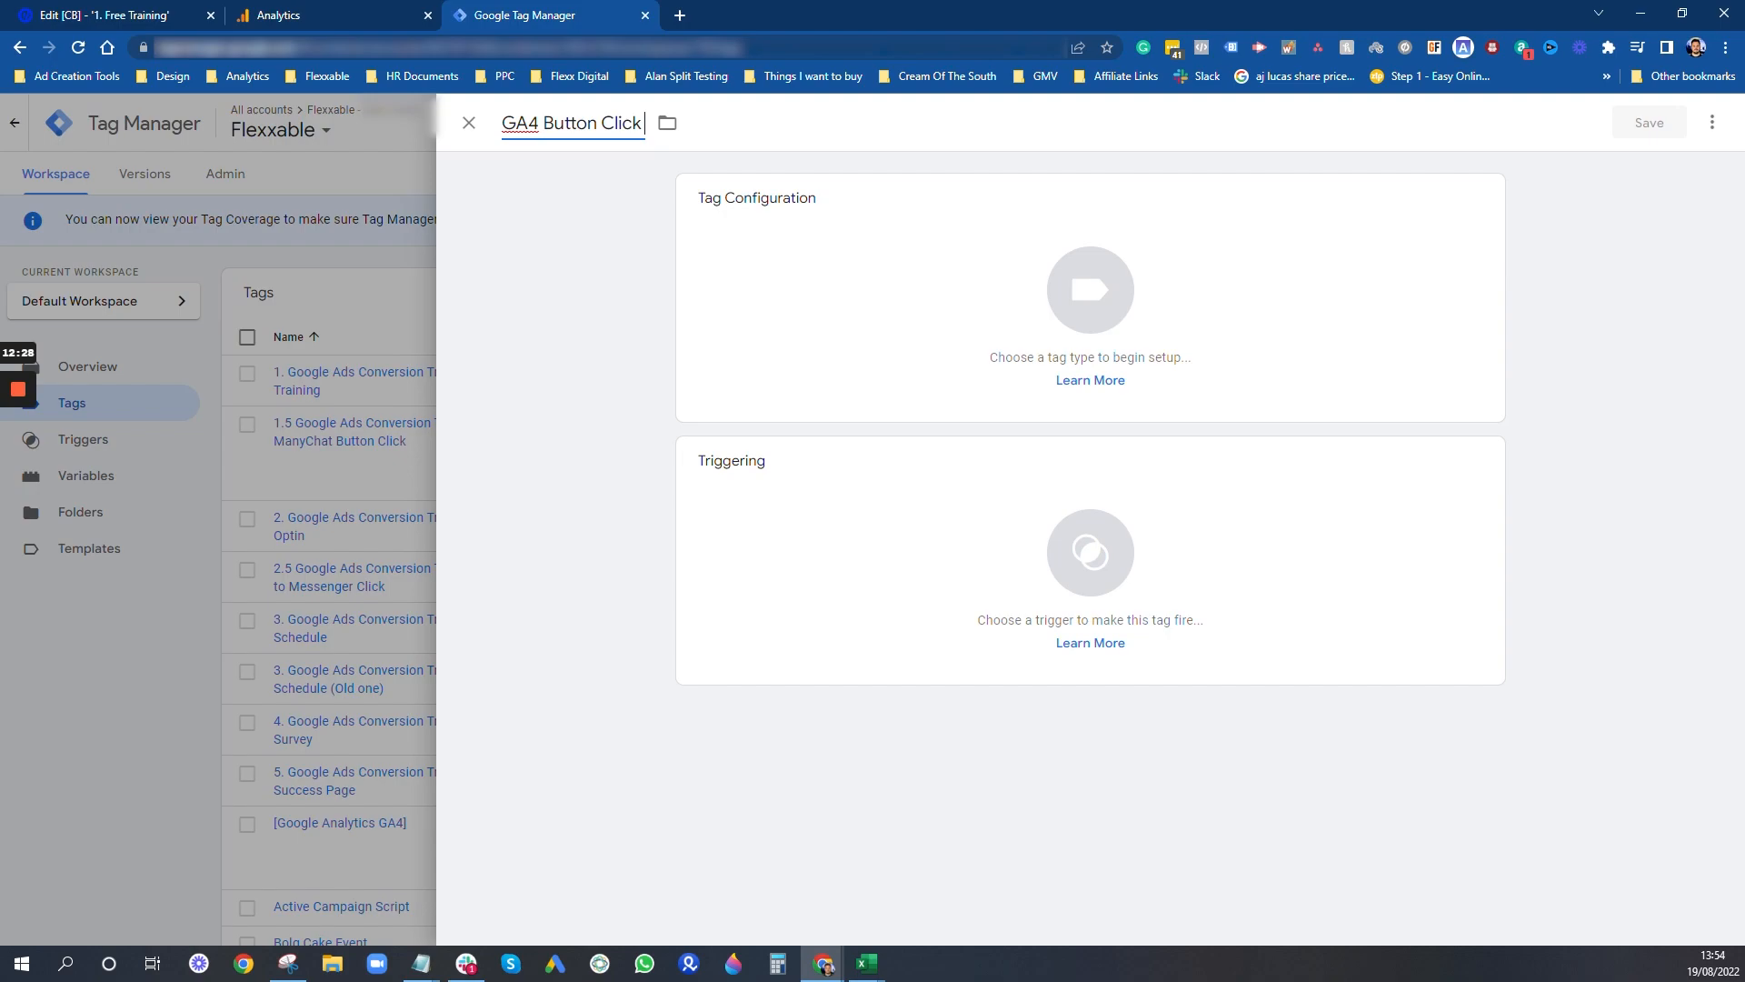
type(" 1Event -")
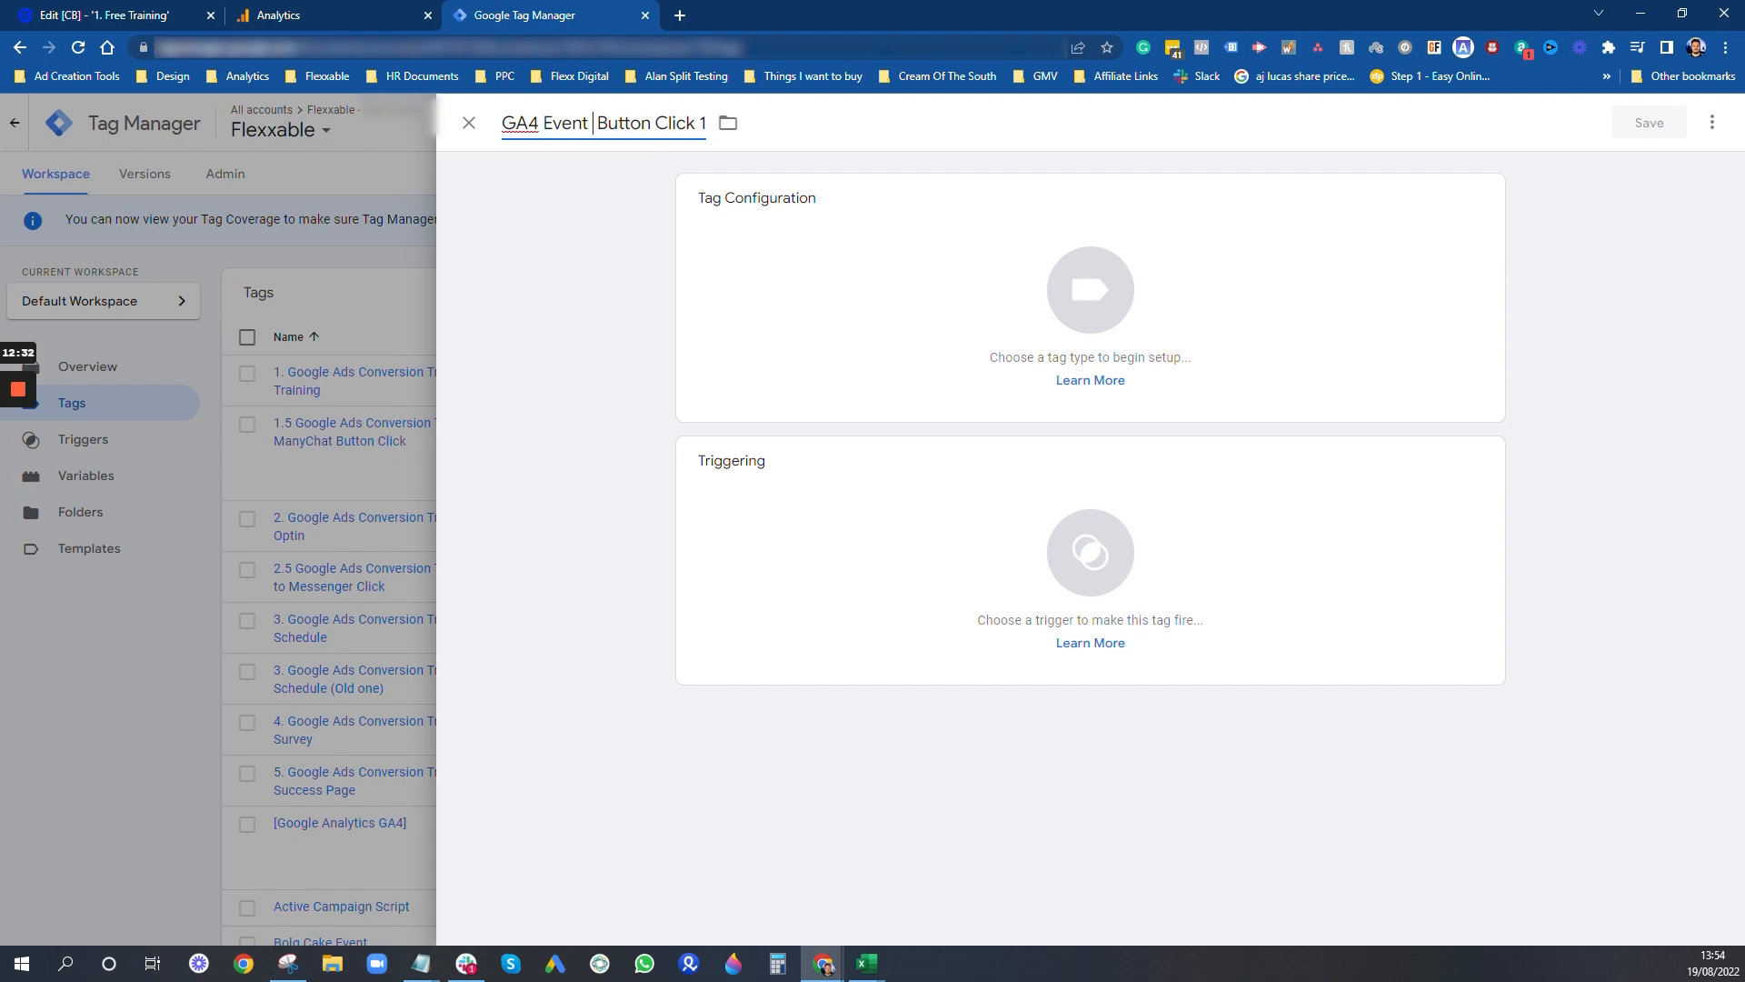
- Make the tag a Google Analytics: GA4 Event using the [Google Analytics GA4] configuration tag, with event name "button_click"
key("BackSpace")
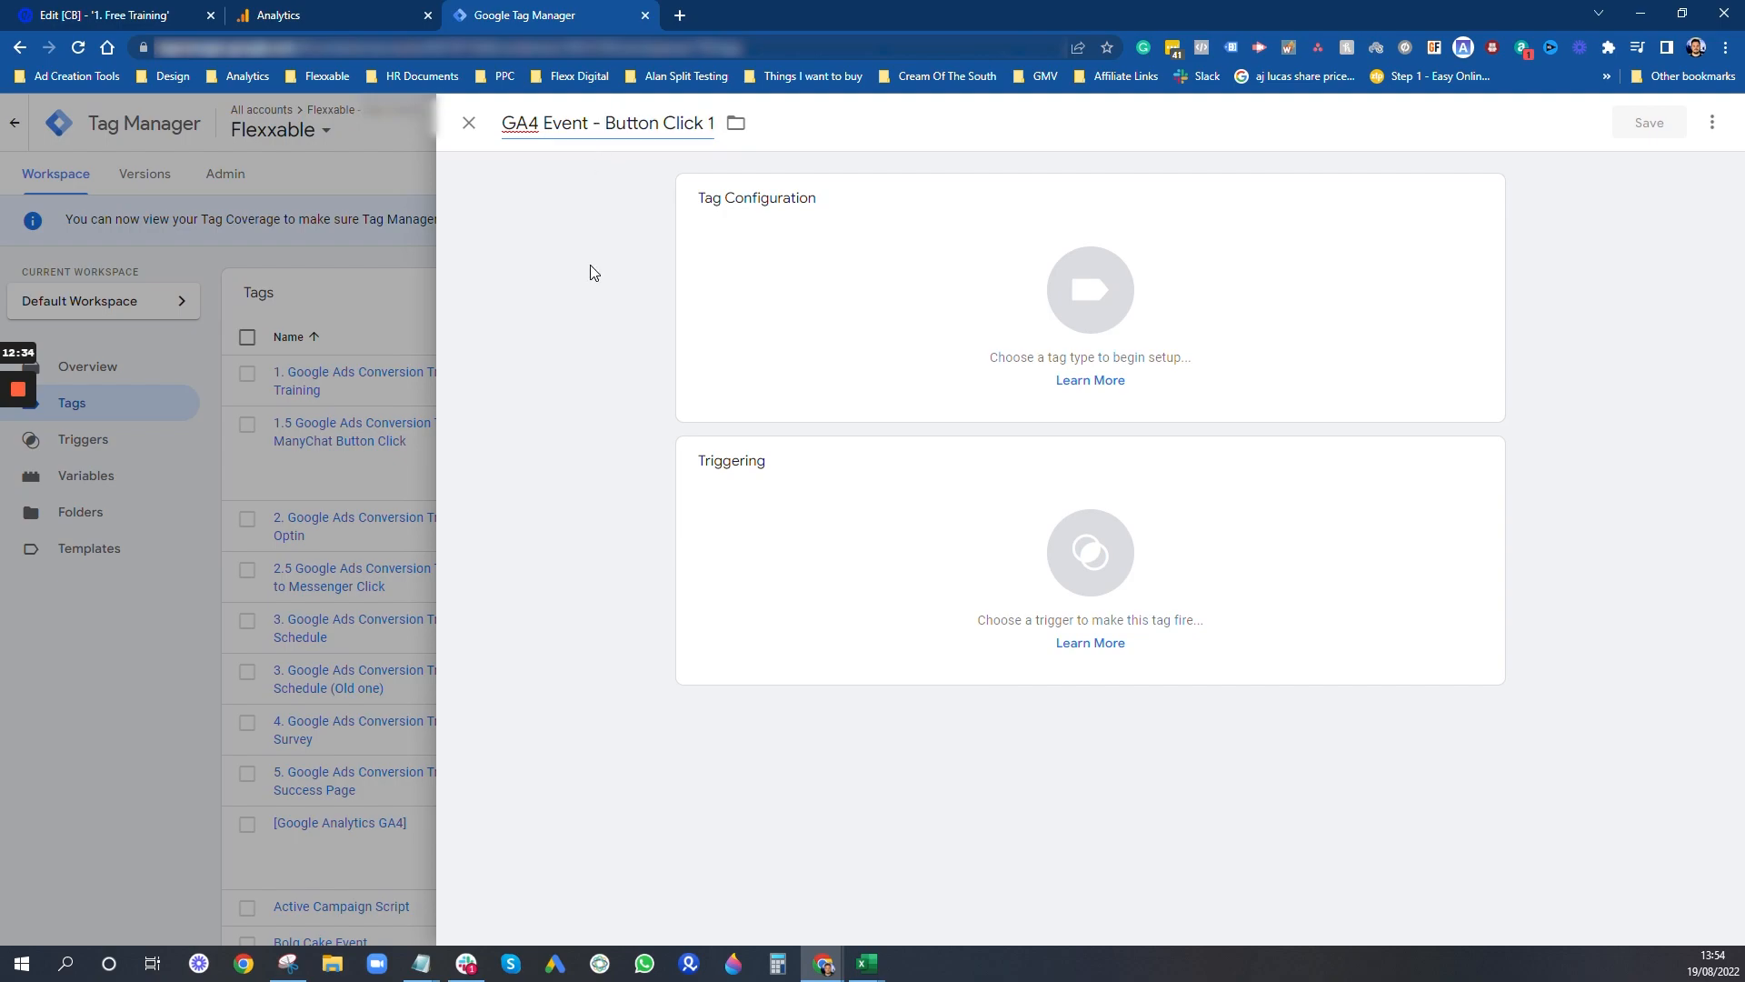
left_click(894, 302)
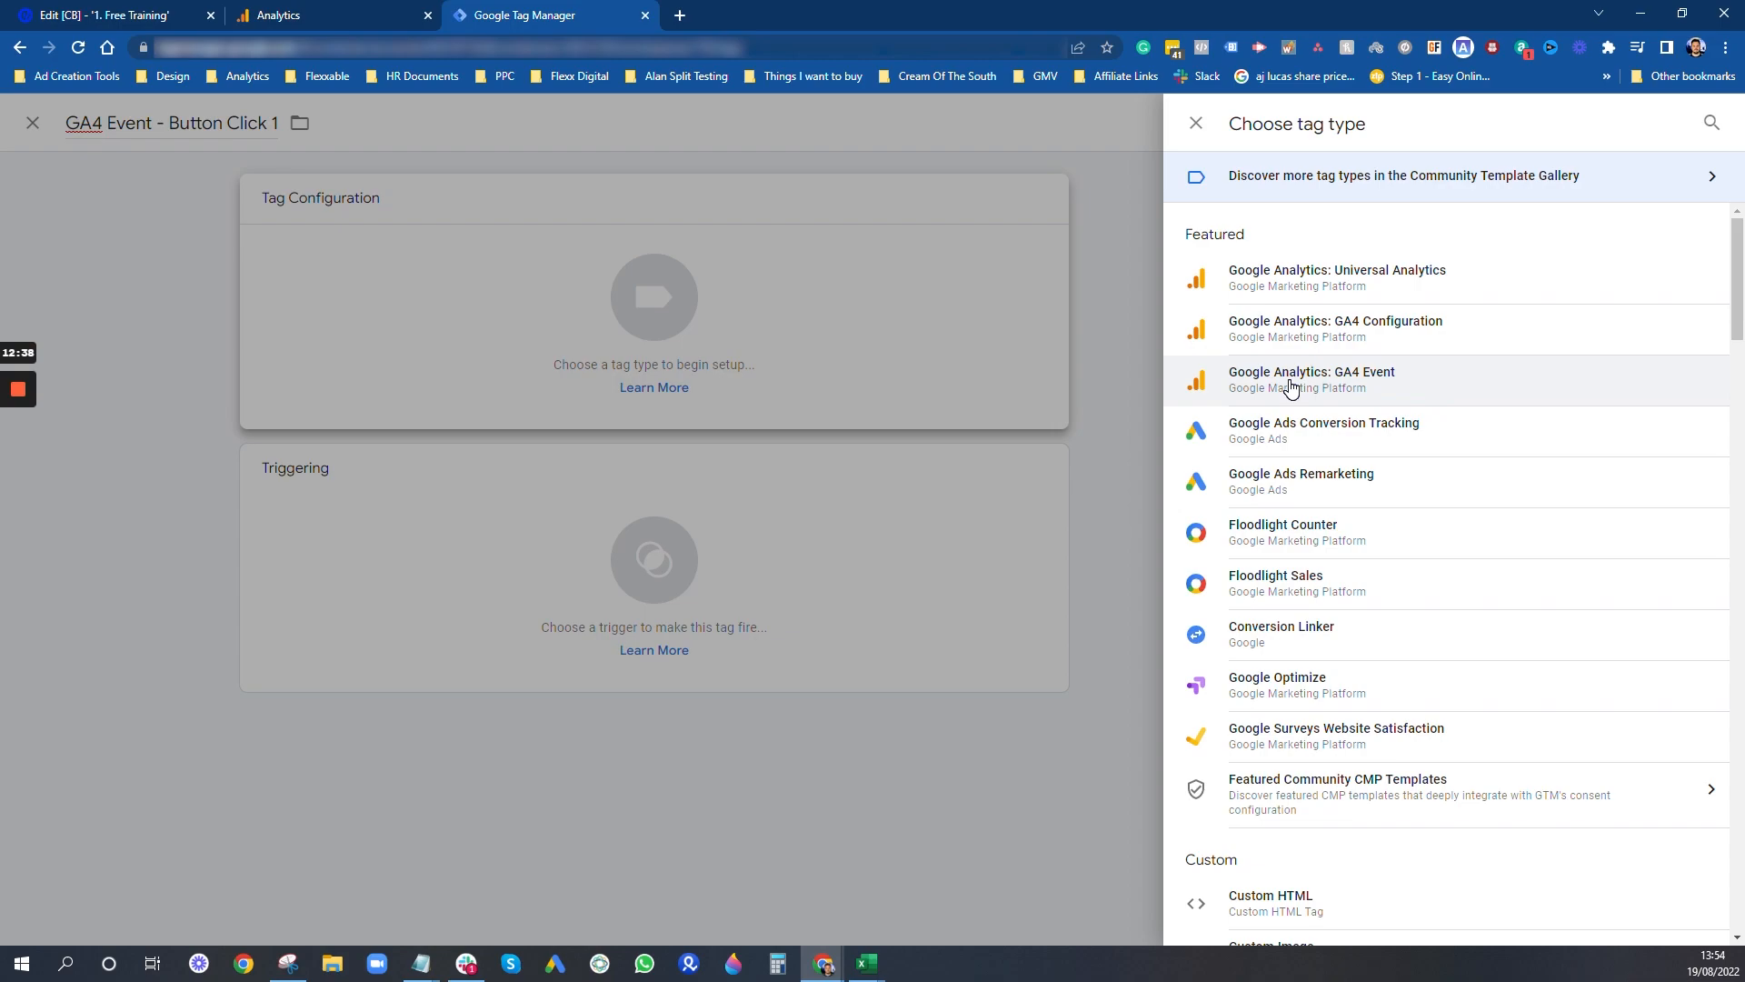
left_click(1329, 382)
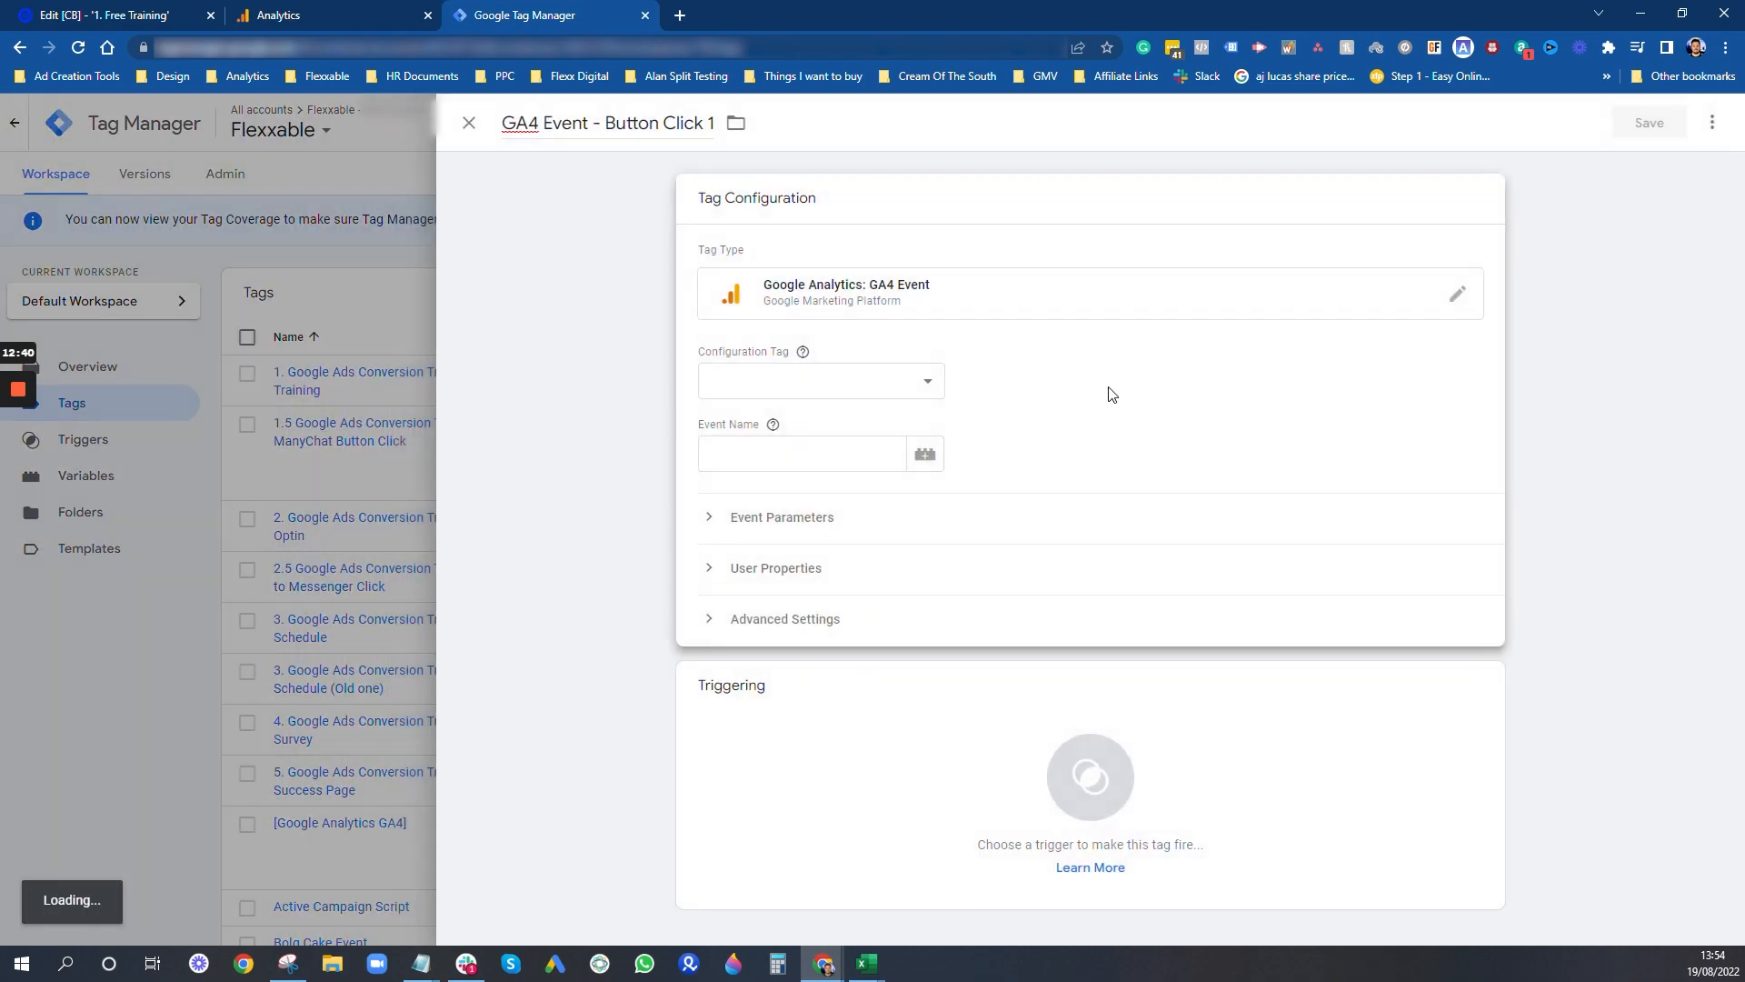
left_click(865, 381)
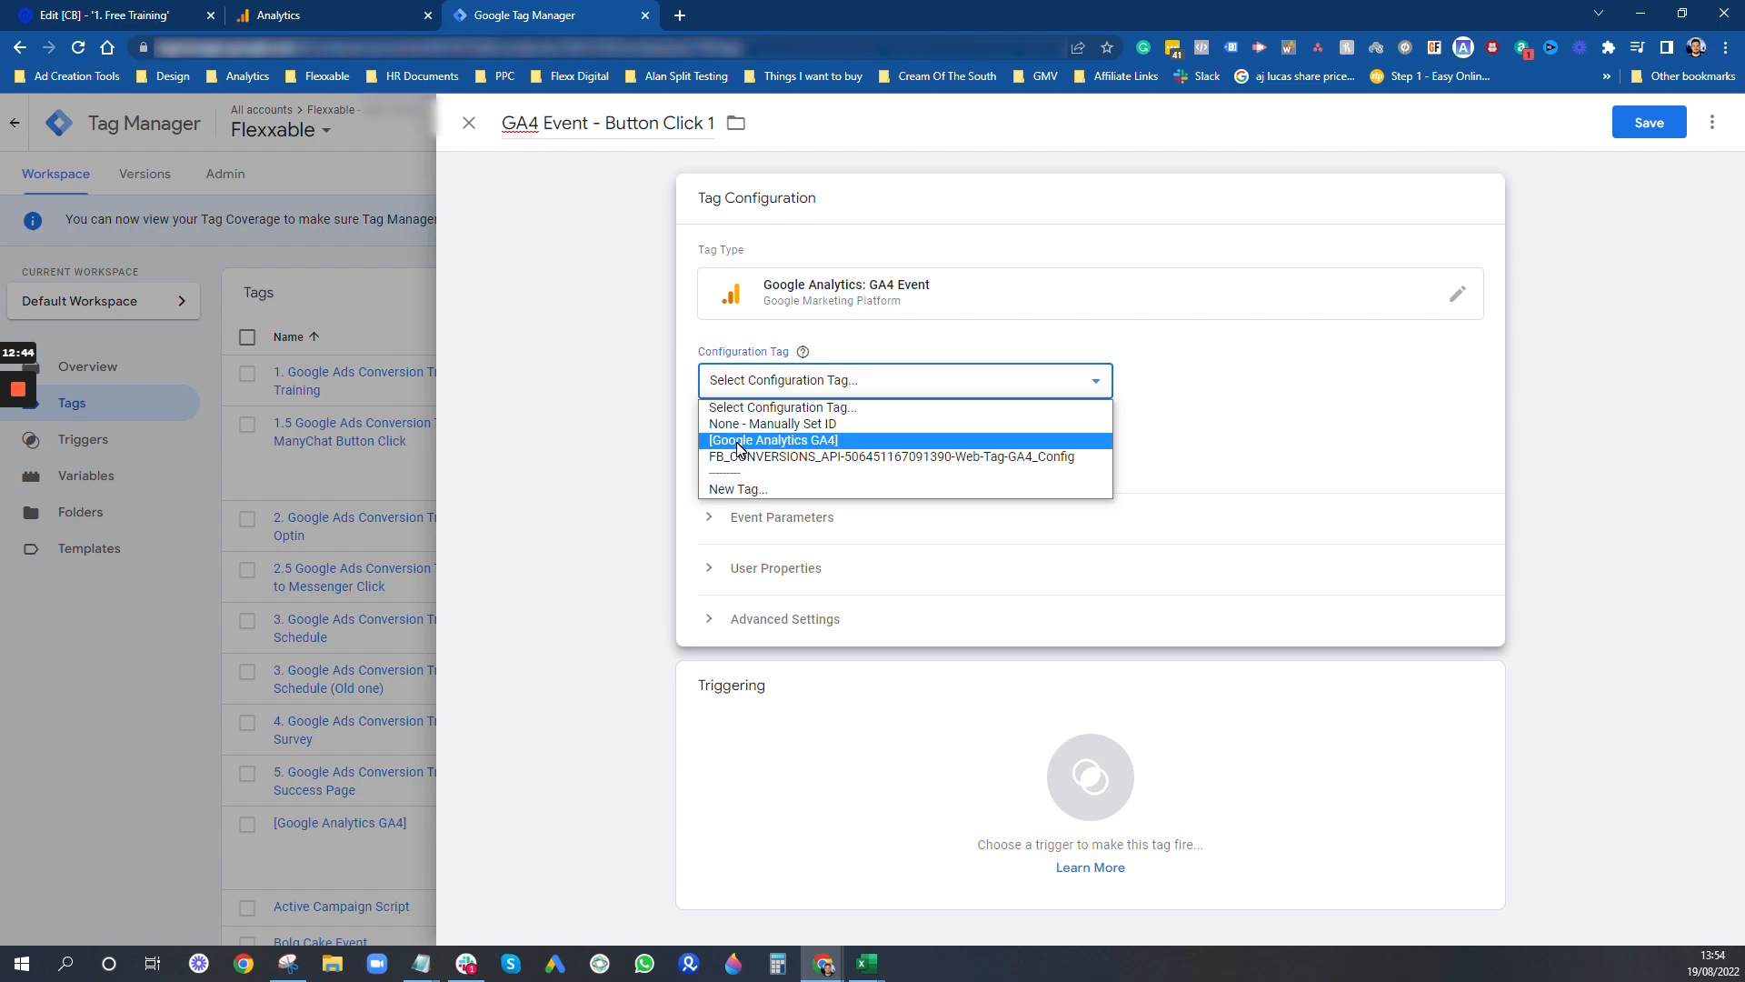
left_click(788, 442)
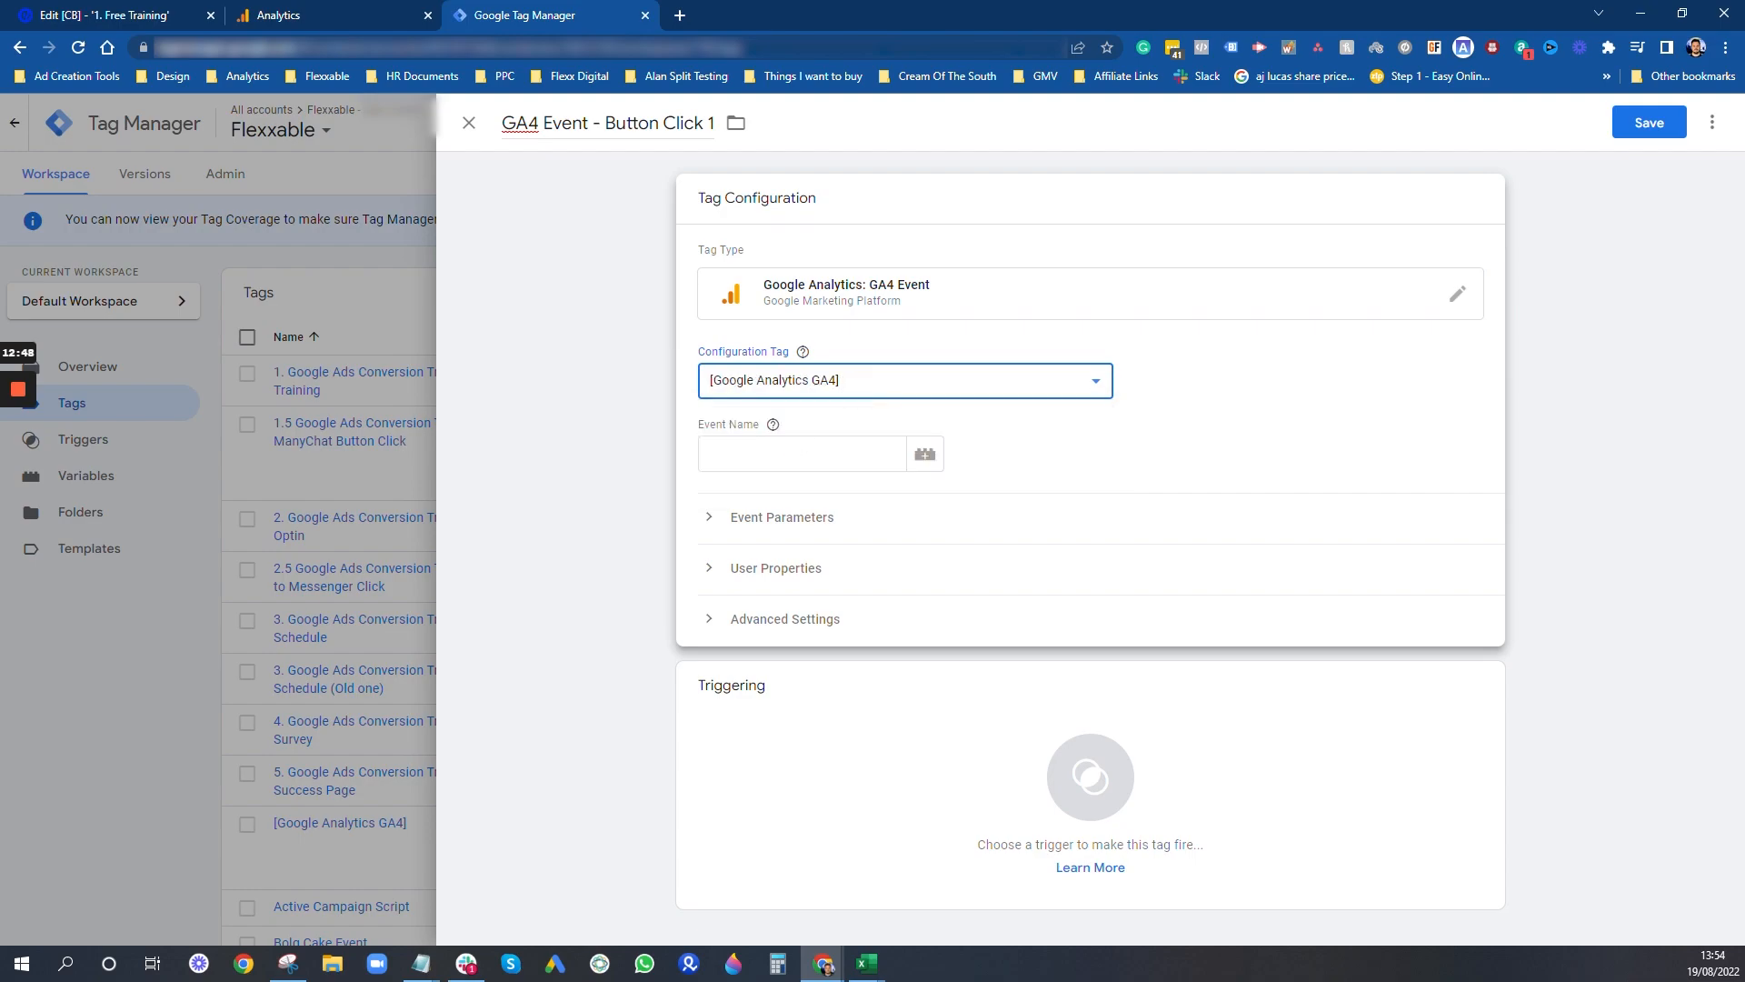
left_click(802, 454)
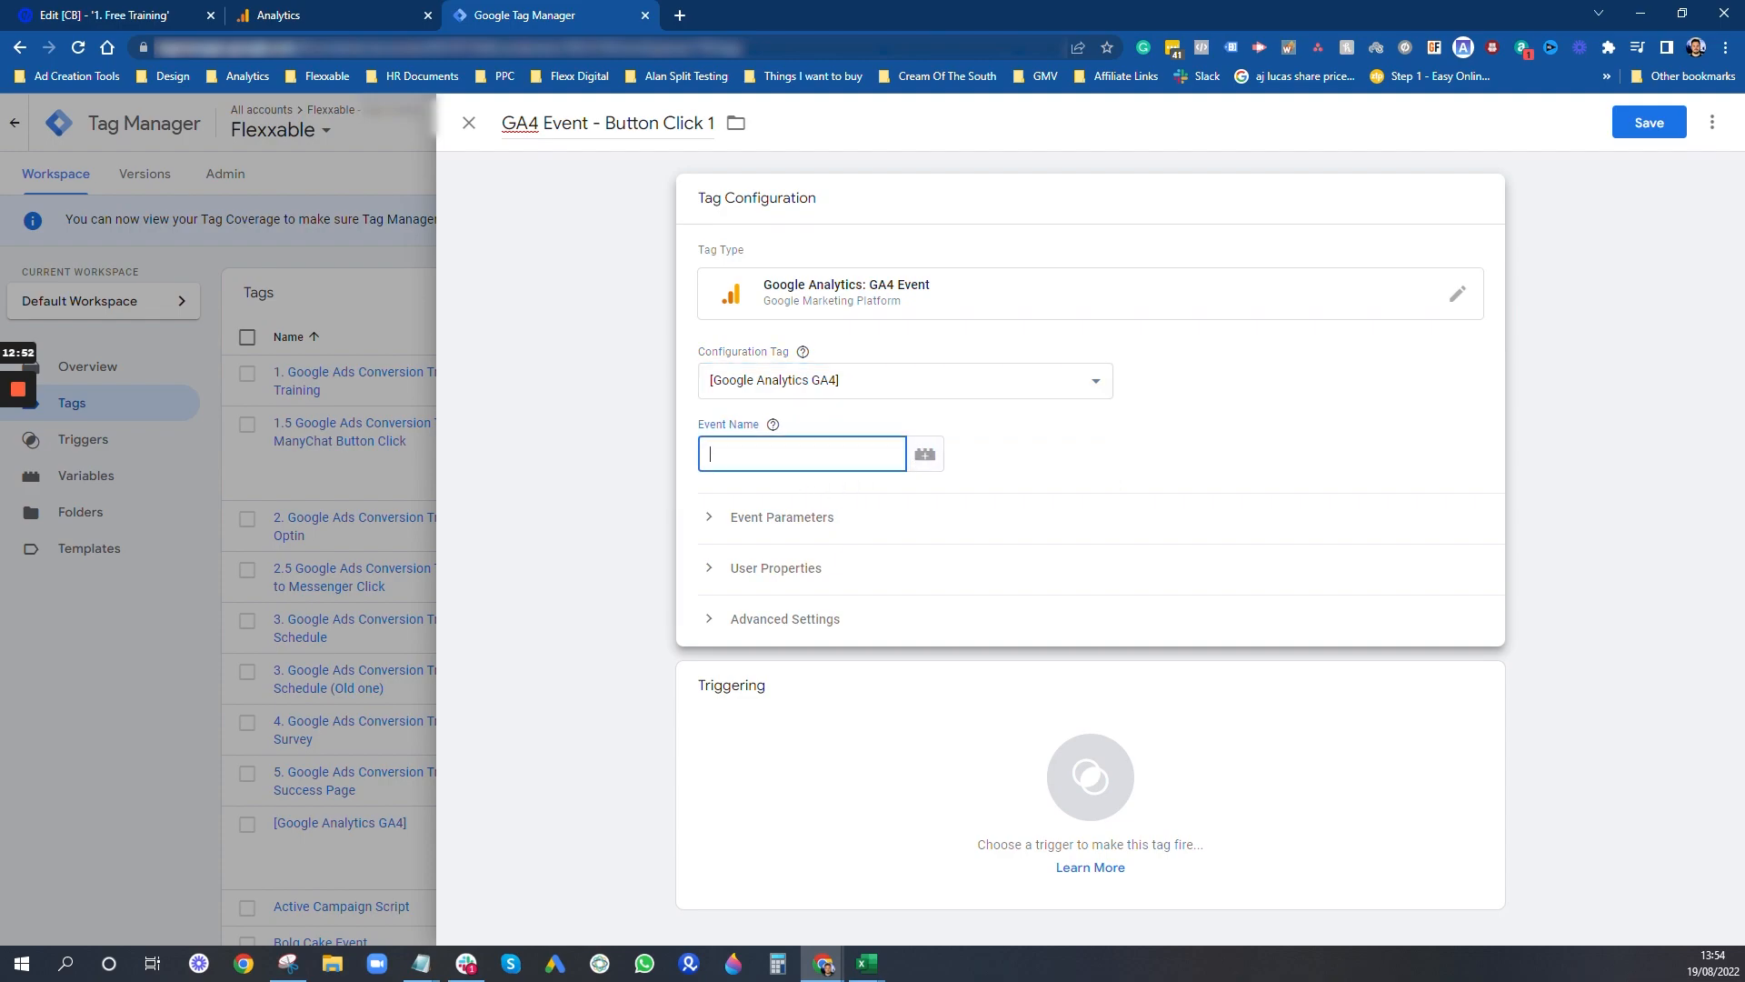
mouse_move(16, 424)
- Add an event parameter named "button_name" with the Click Text variable as its value
left_click(766, 526)
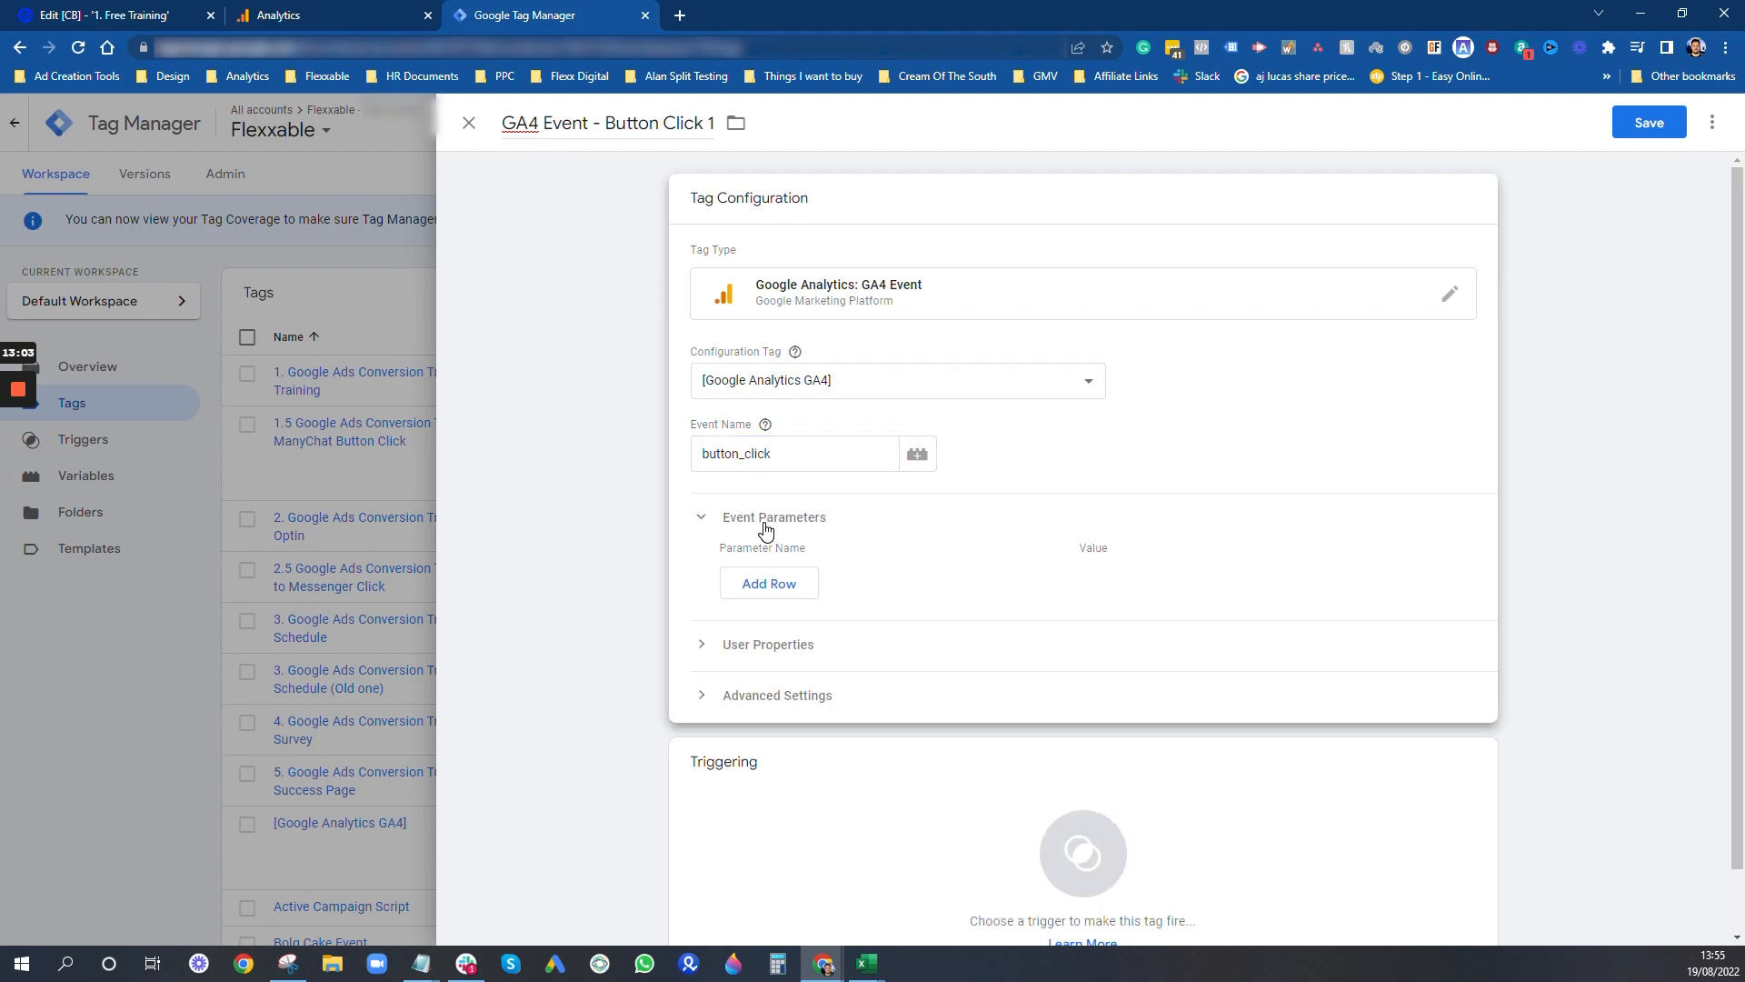
left_click(760, 585)
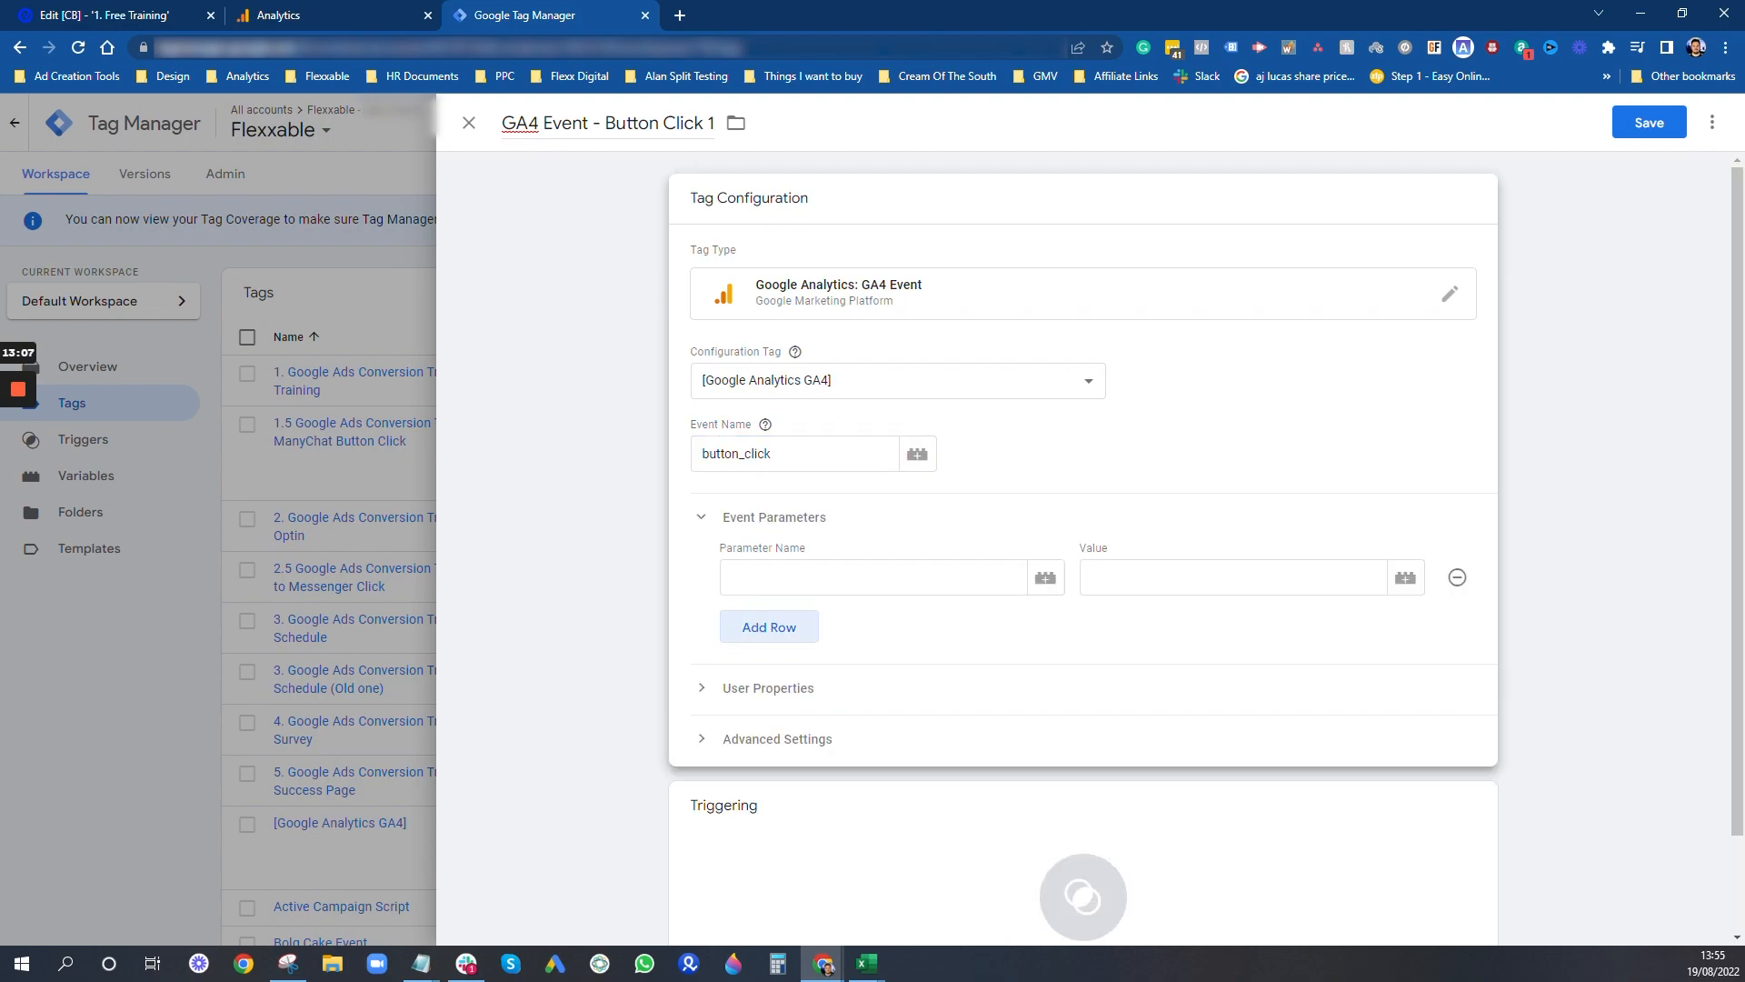
left_click(767, 579)
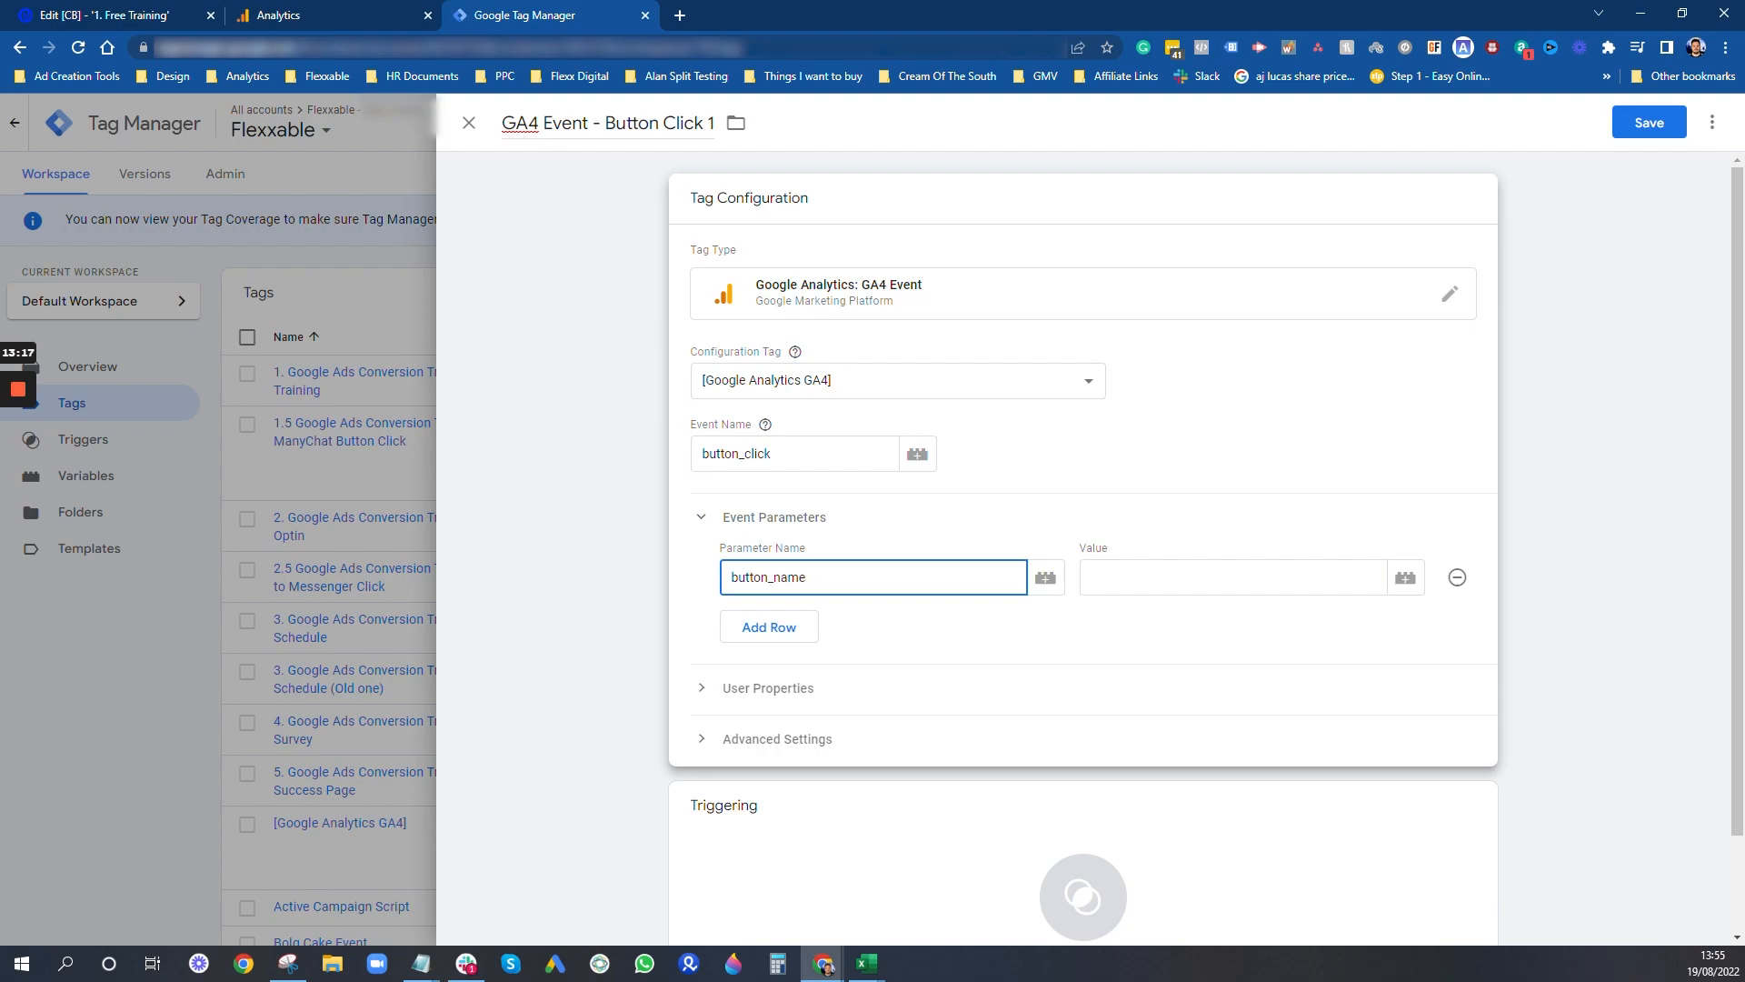
left_click(1407, 580)
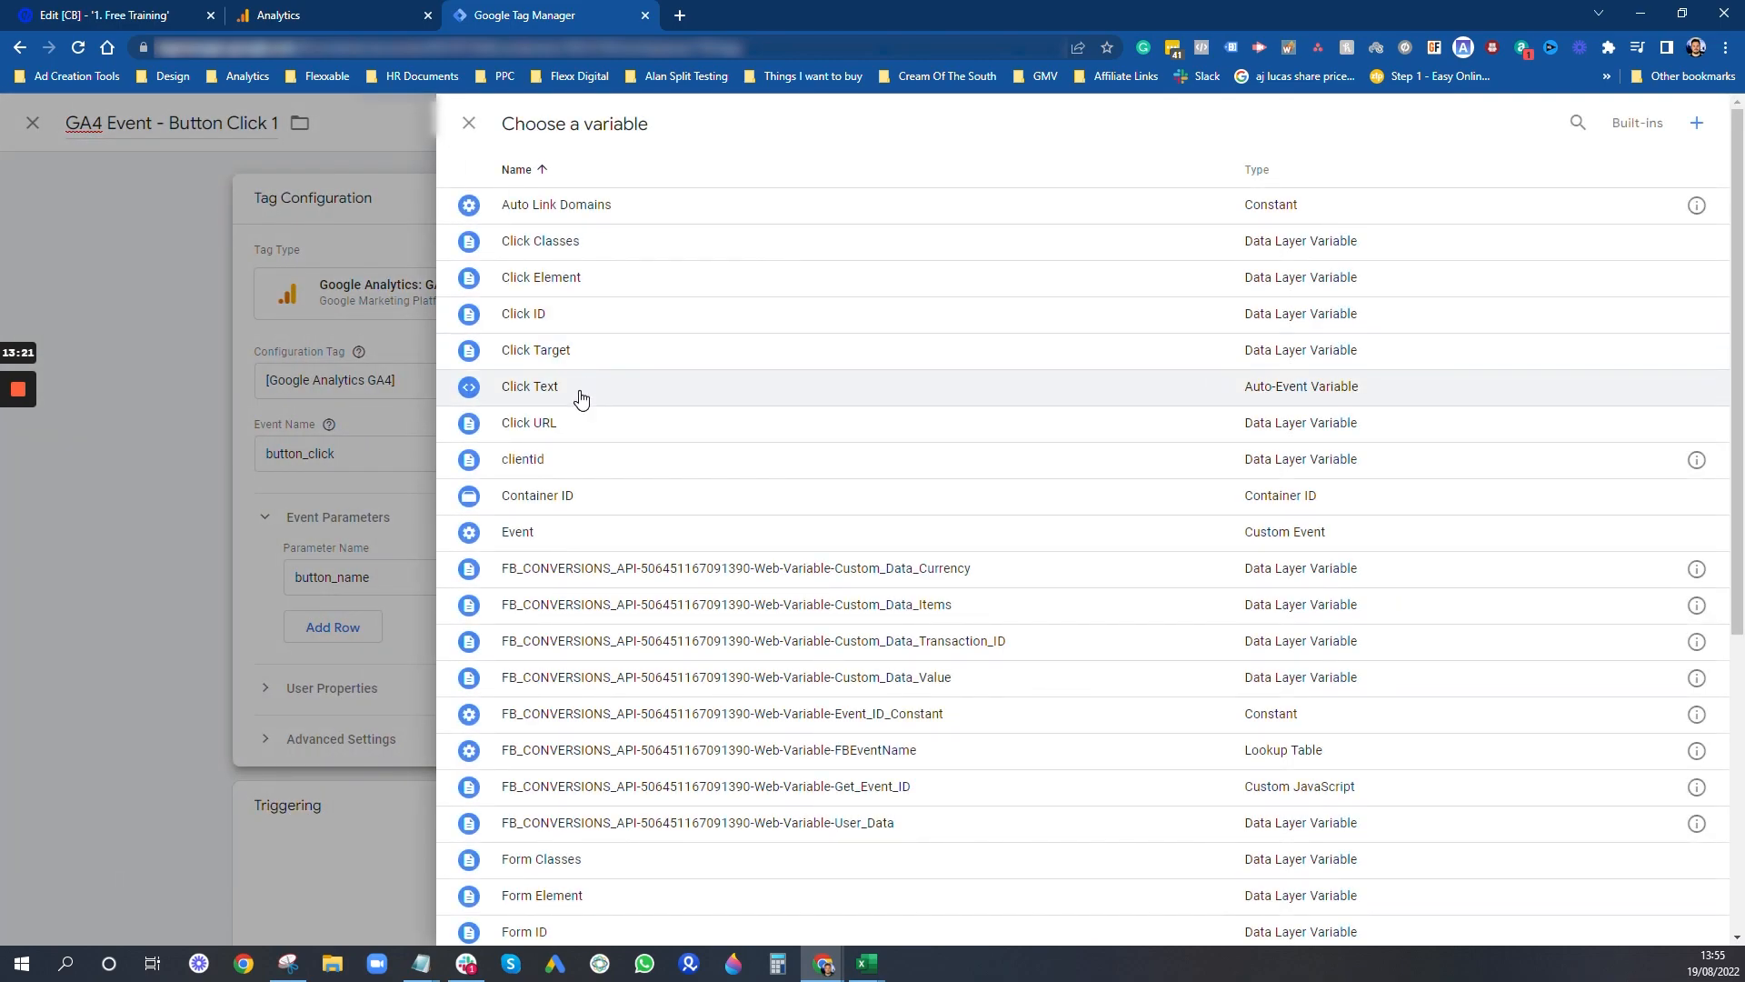
left_click(581, 398)
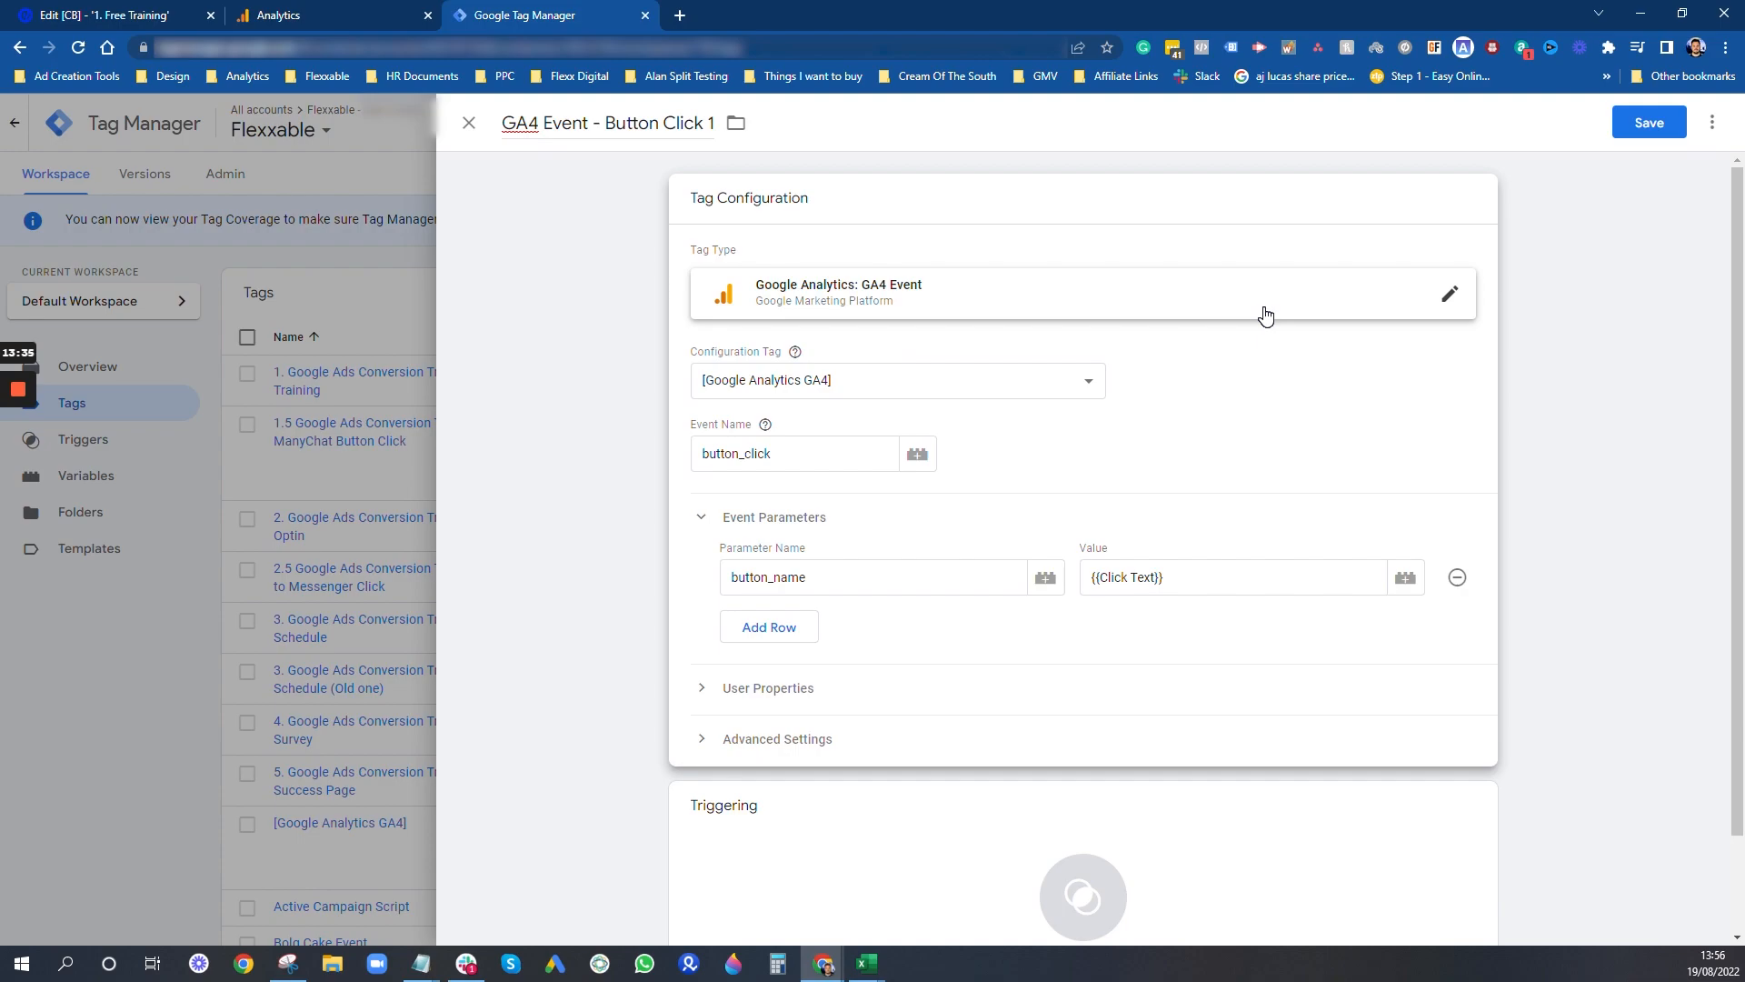
- In the advanced tag sequencing settings, have the [Google Analytics GA4] tag fire before this tag
scroll(931, 563, "down", 1)
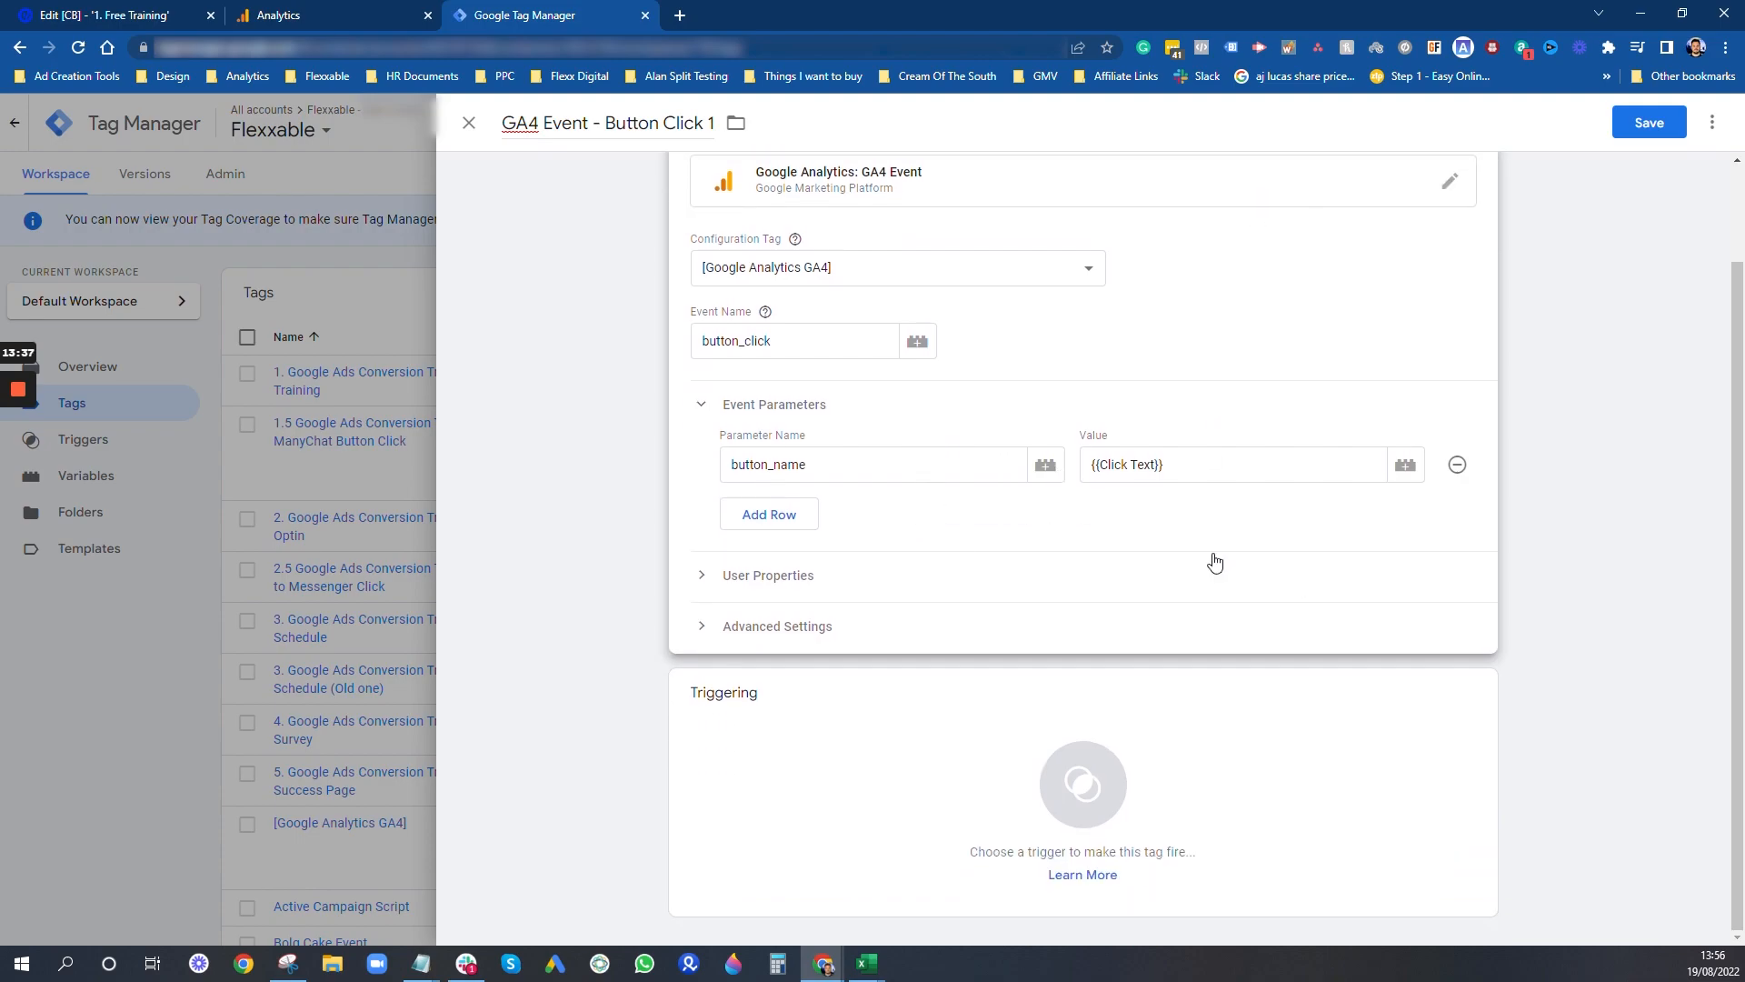
left_click(772, 637)
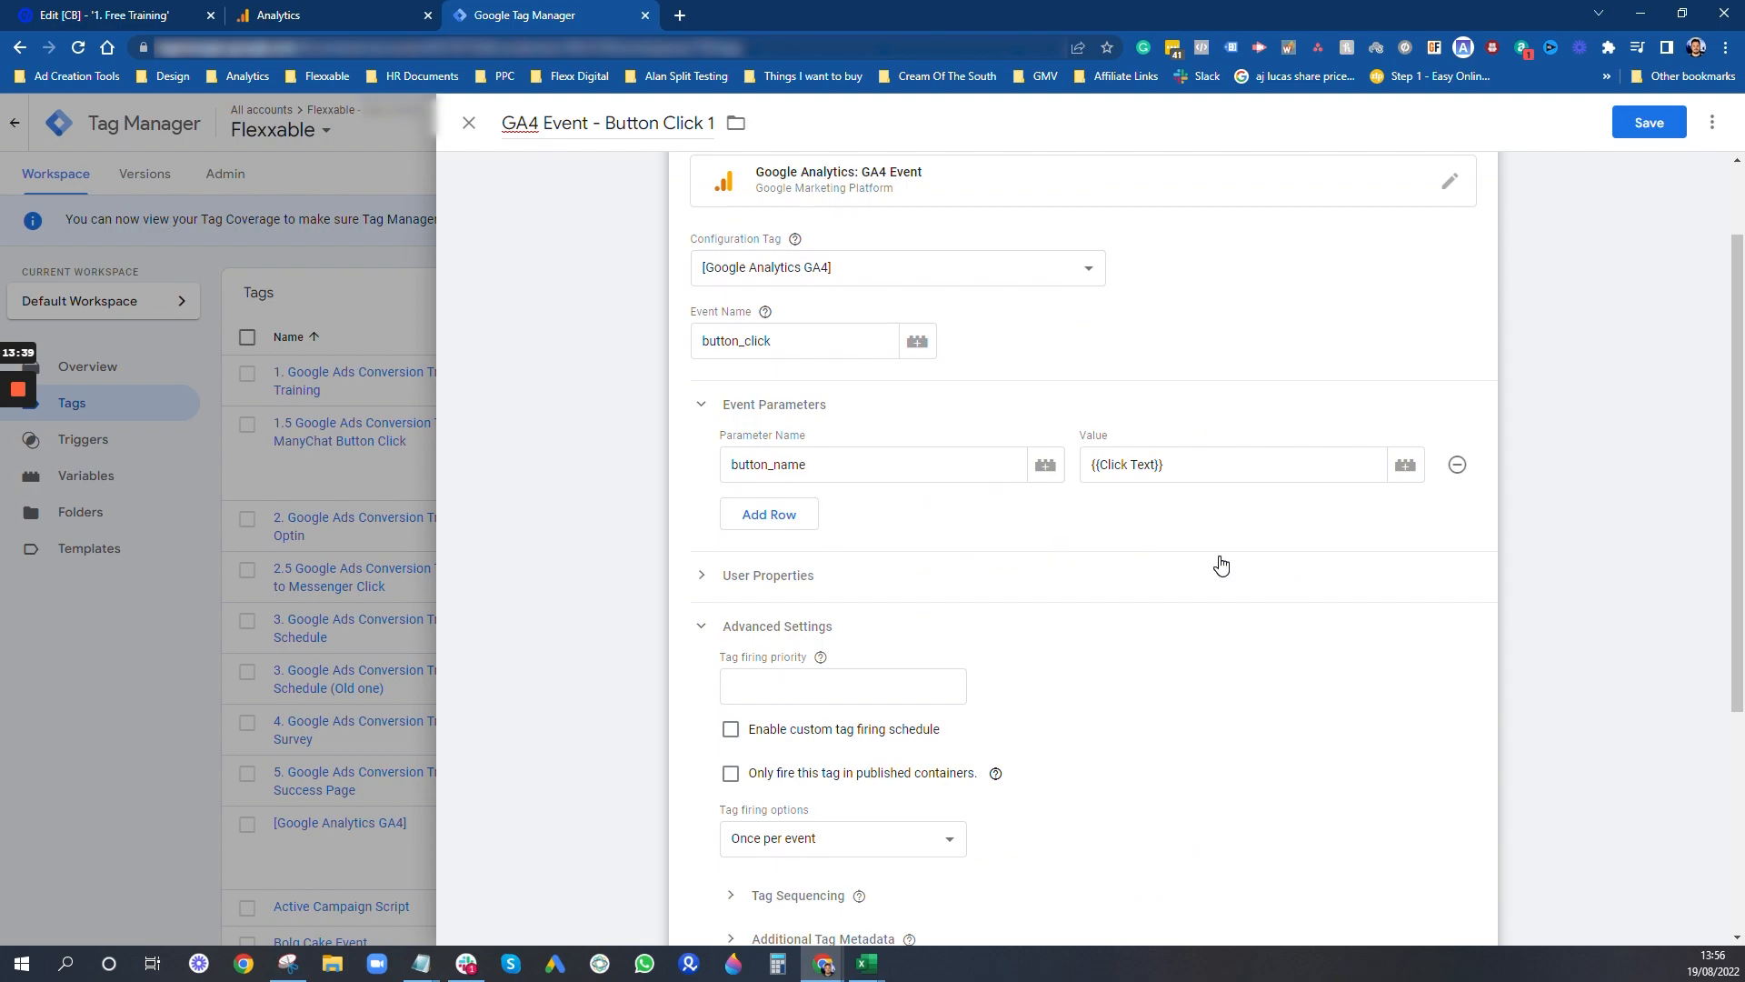
scroll(1250, 630, "down", 2)
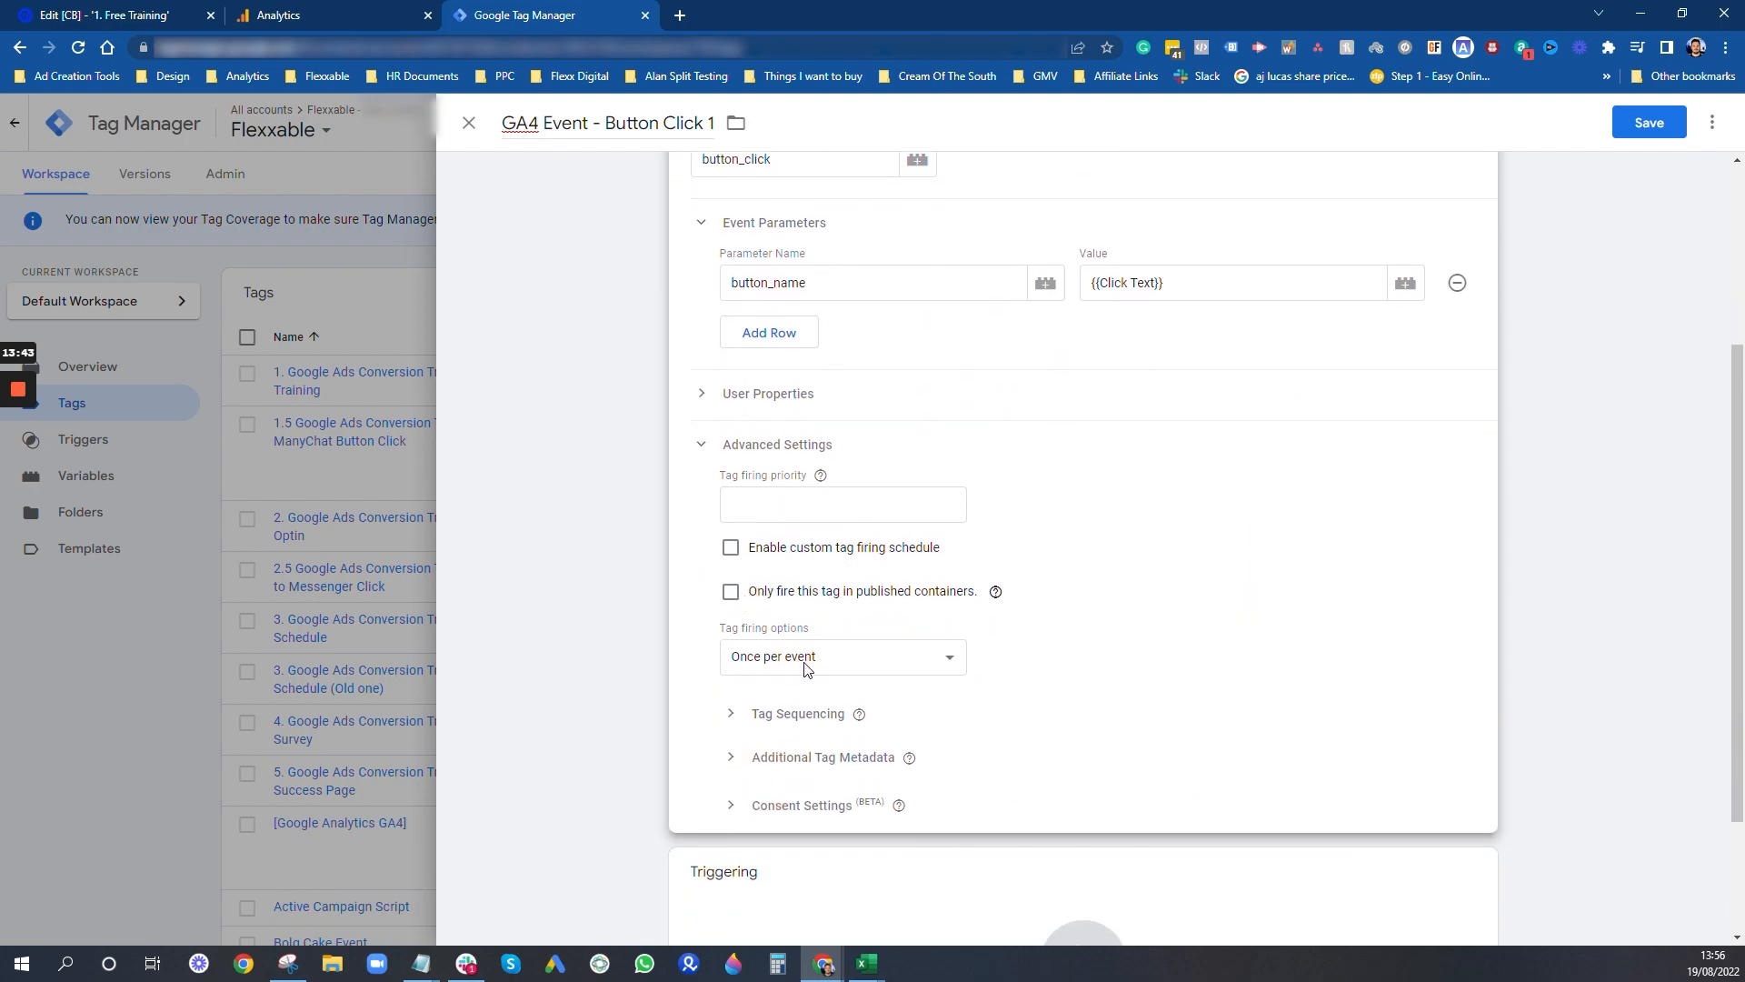
left_click(763, 713)
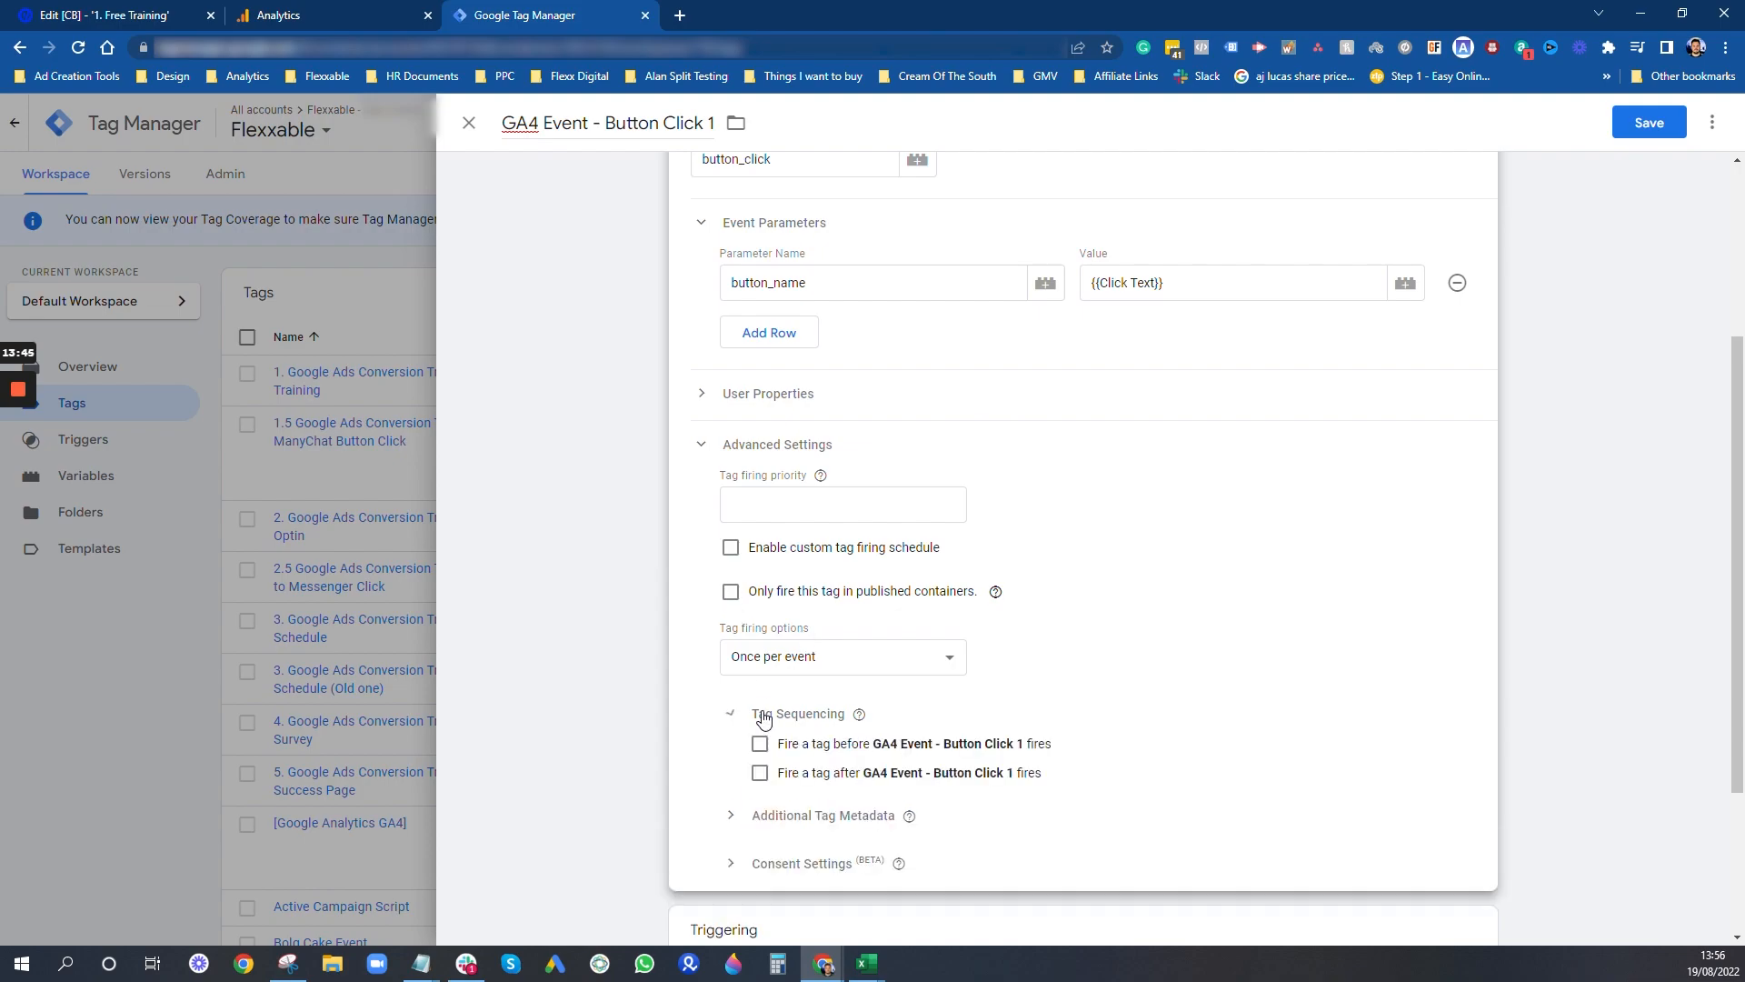
scroll(1000, 655, "down", 2)
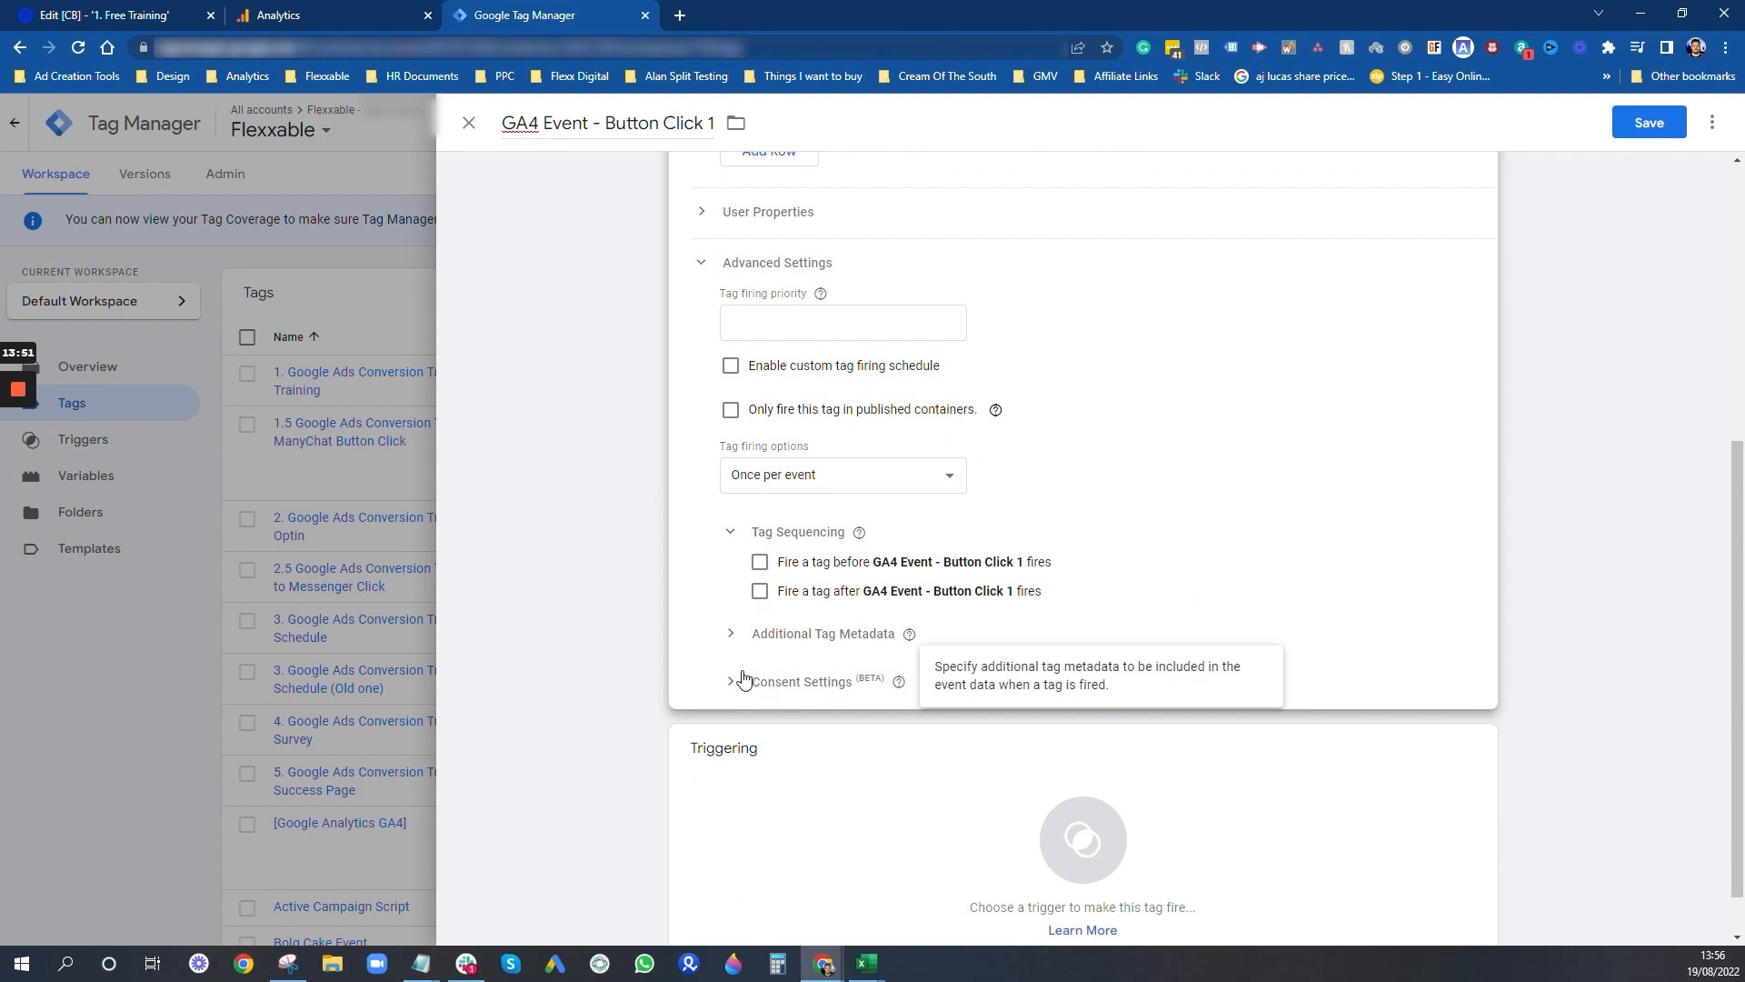
left_click(760, 563)
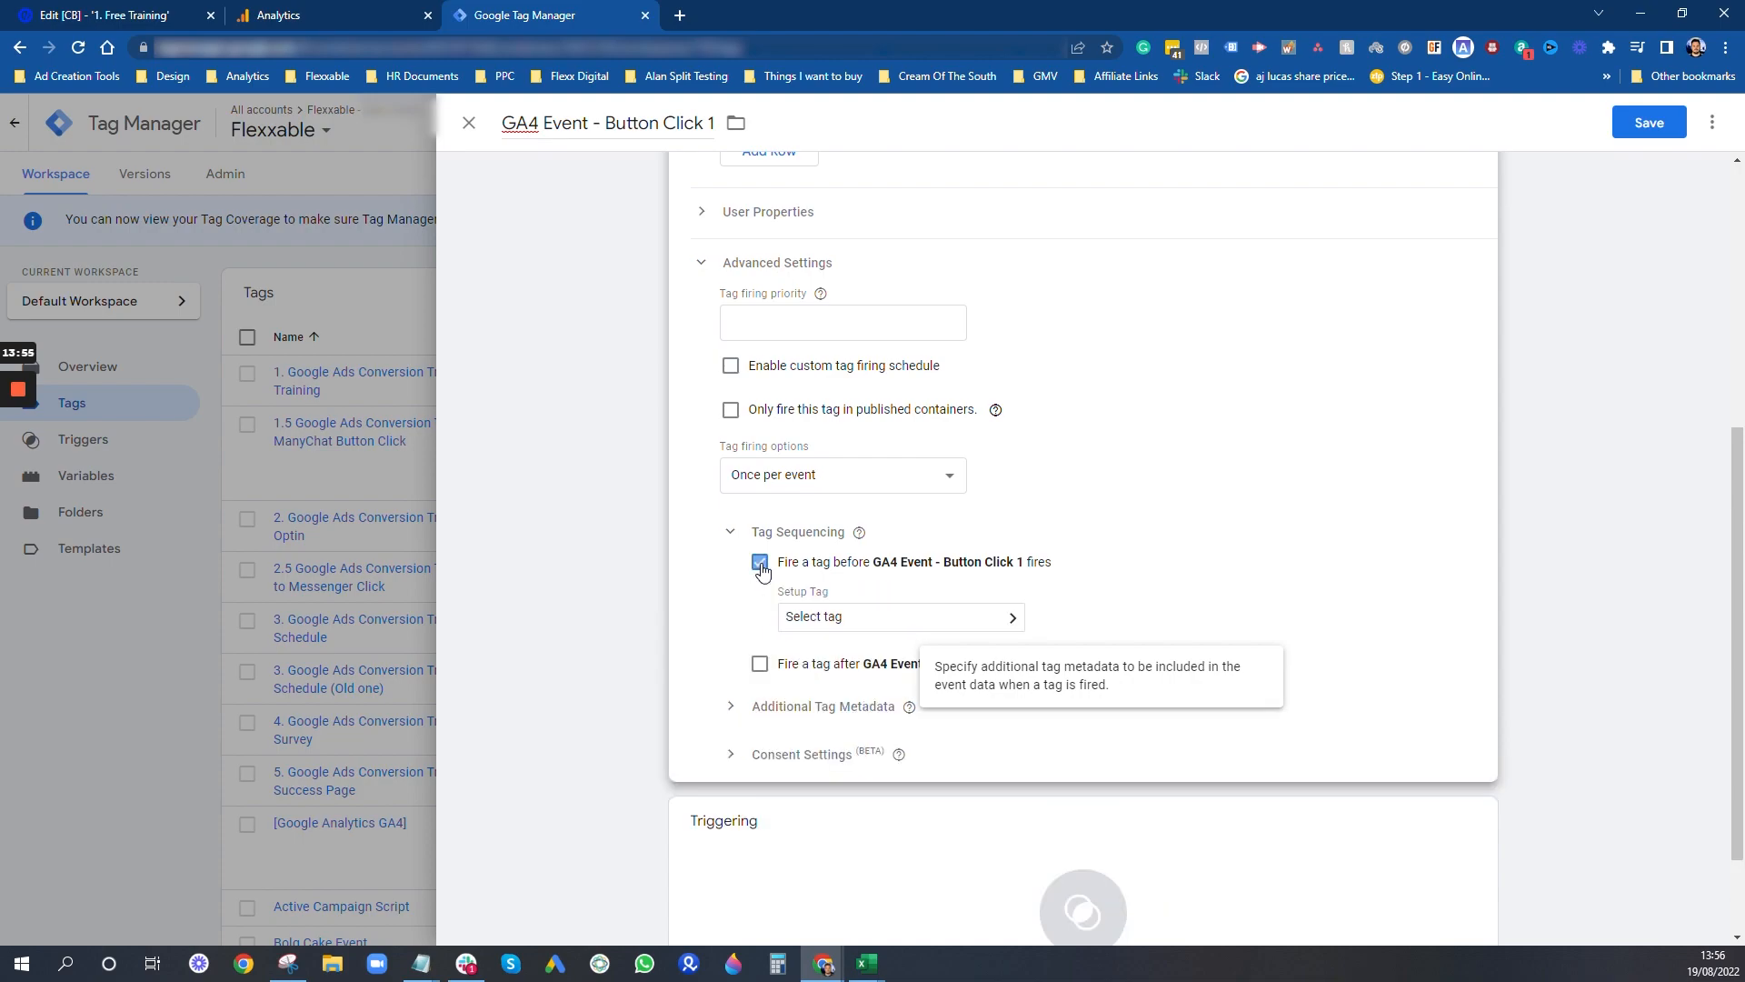
left_click(963, 616)
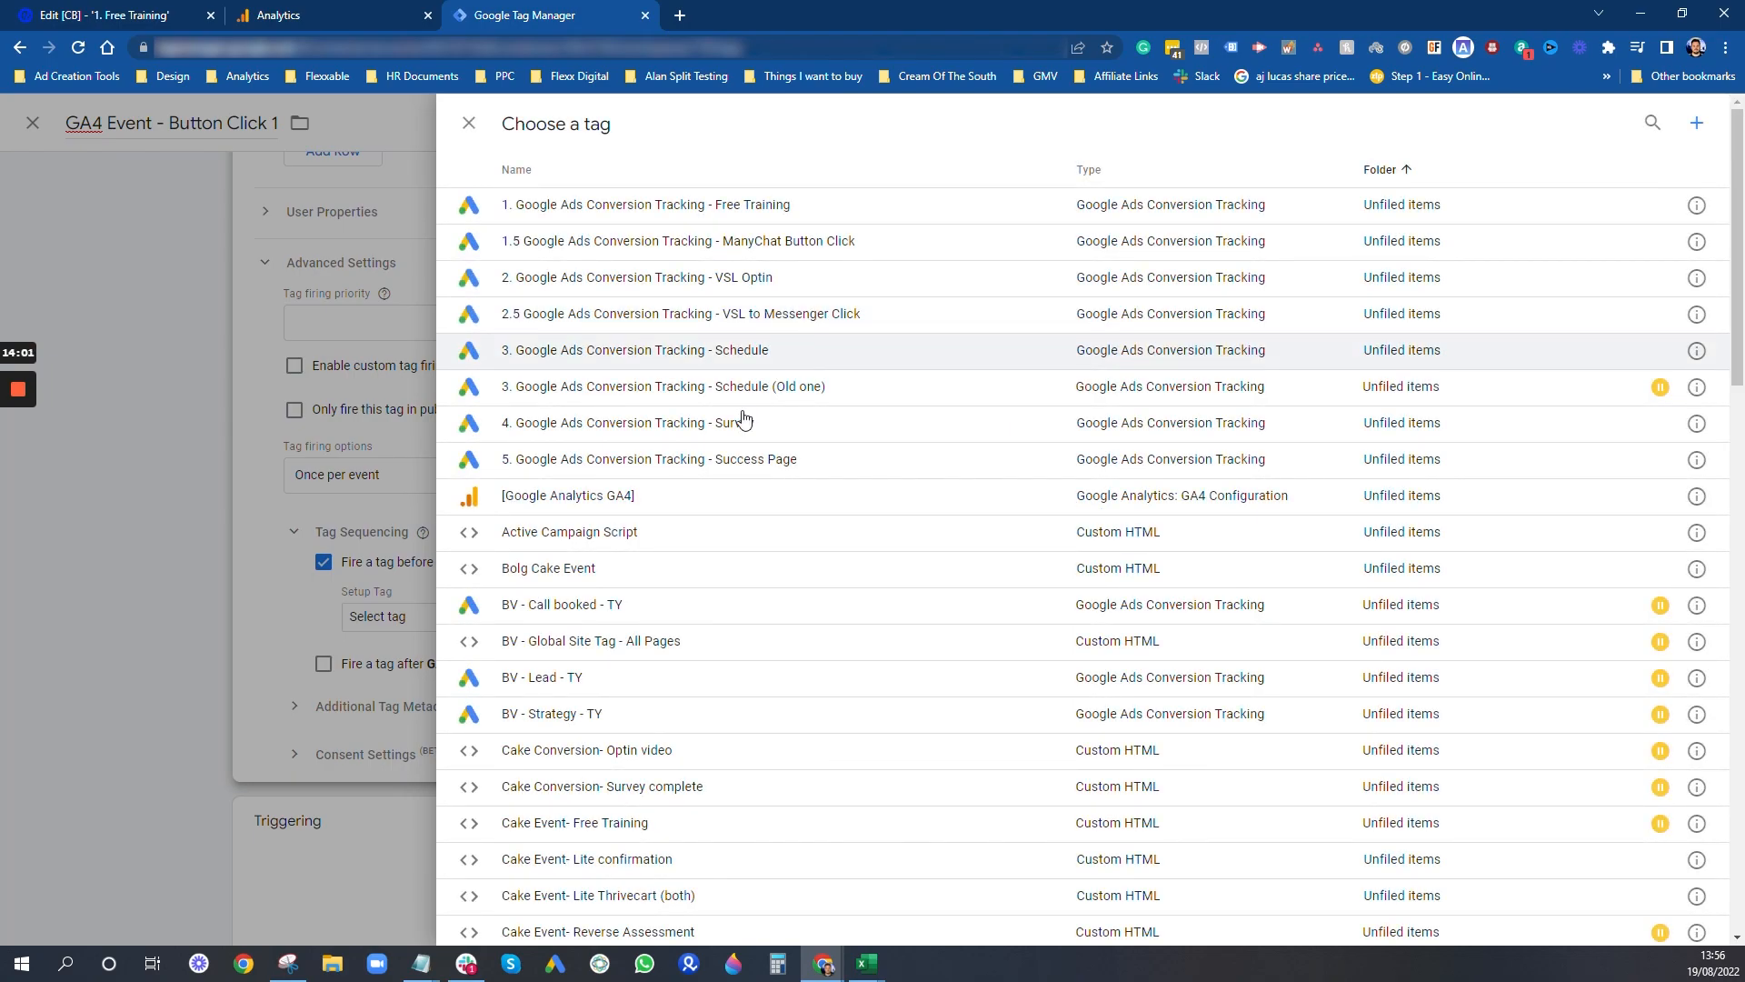
left_click(636, 497)
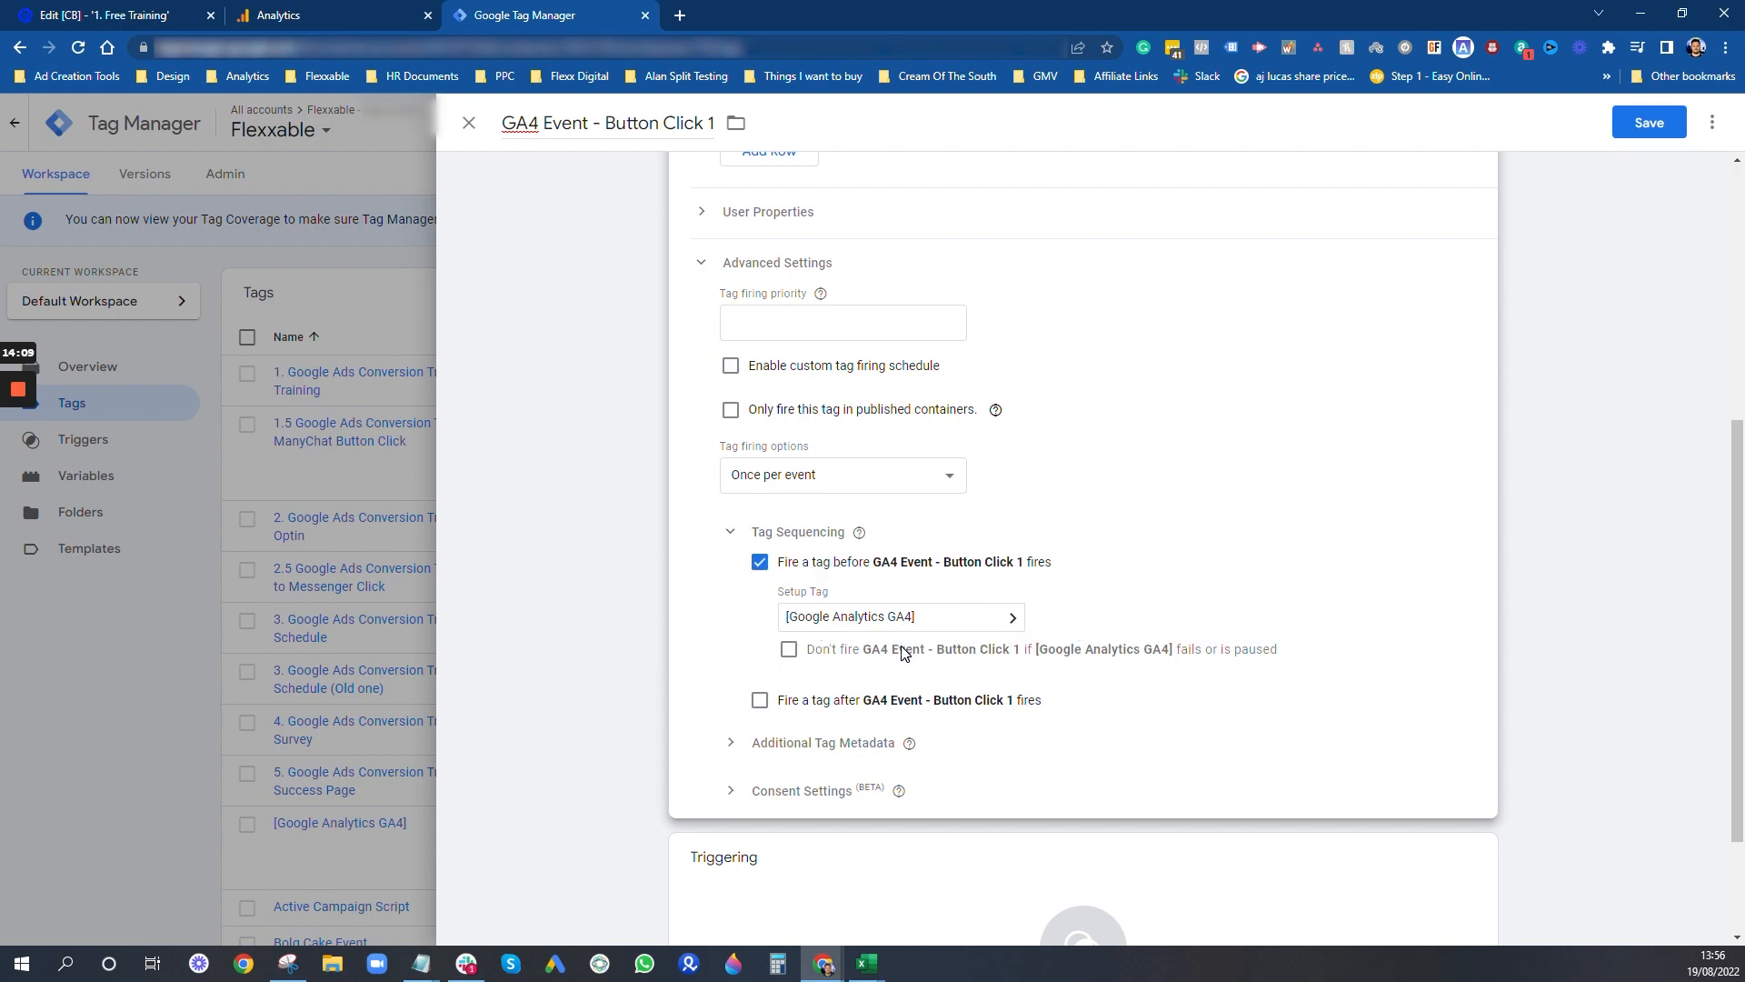
- Assign the "2. Button Click 1 - SEND ME THE ESCAPE PLAN" trigger to the tag and save it
scroll(820, 673, "down", 2)
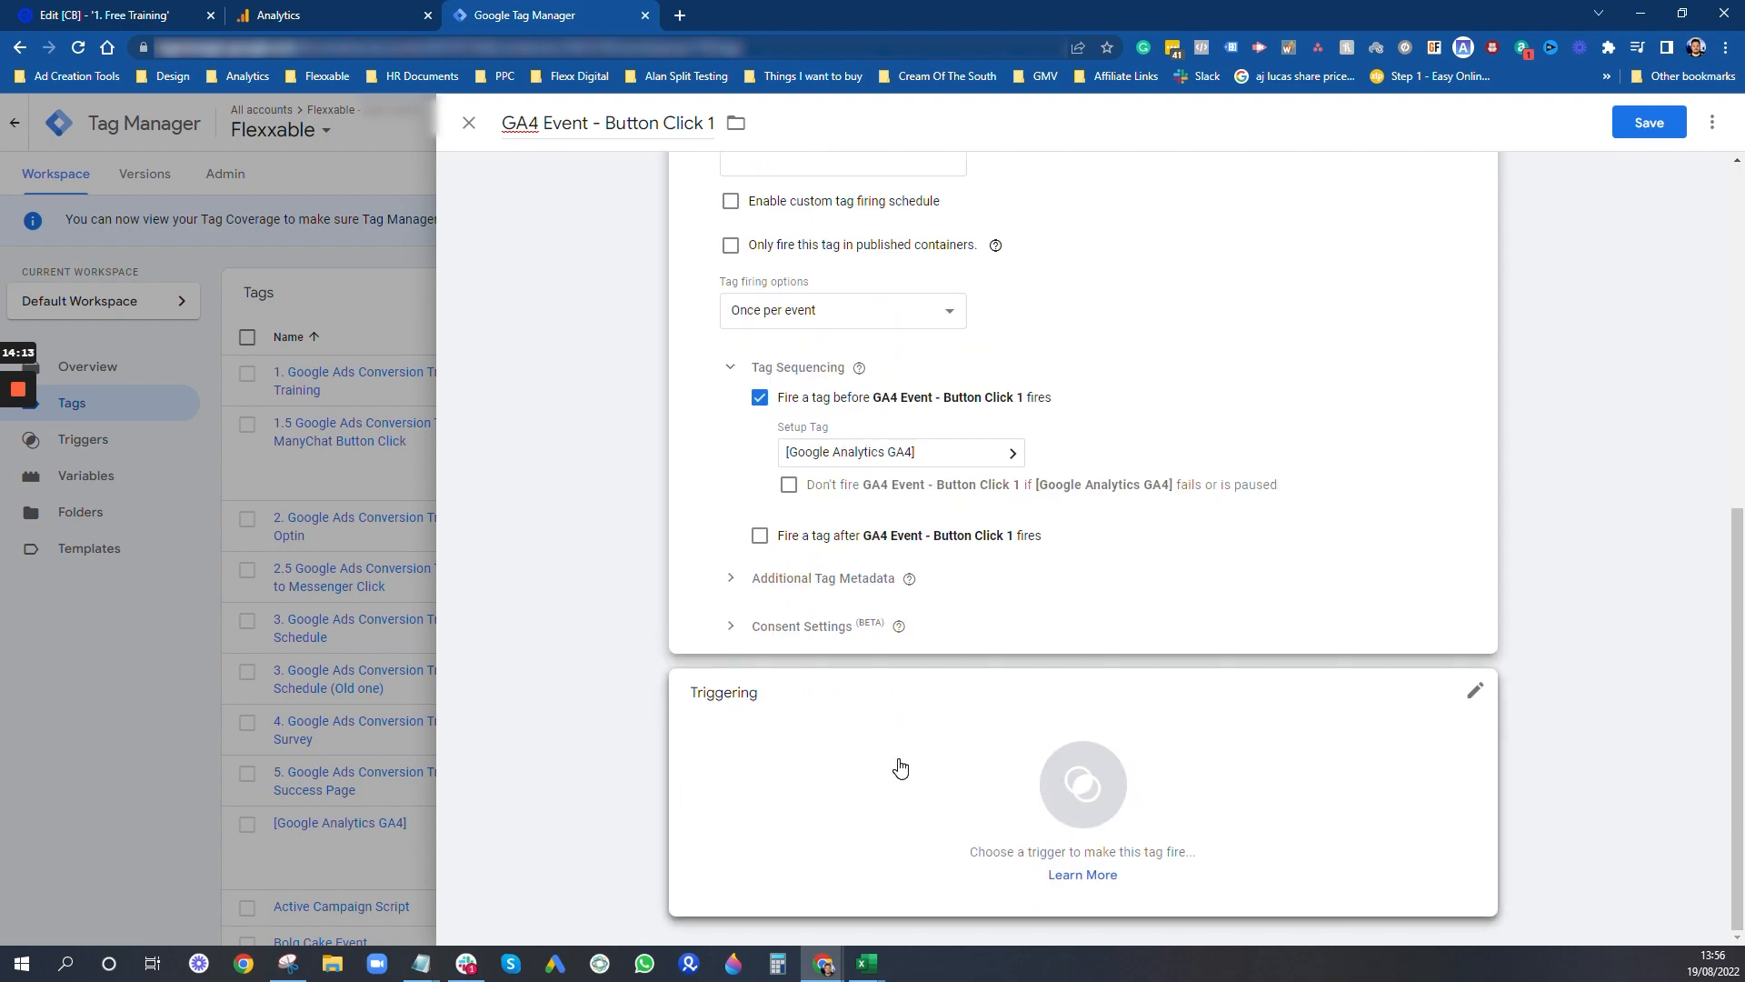
left_click(863, 778)
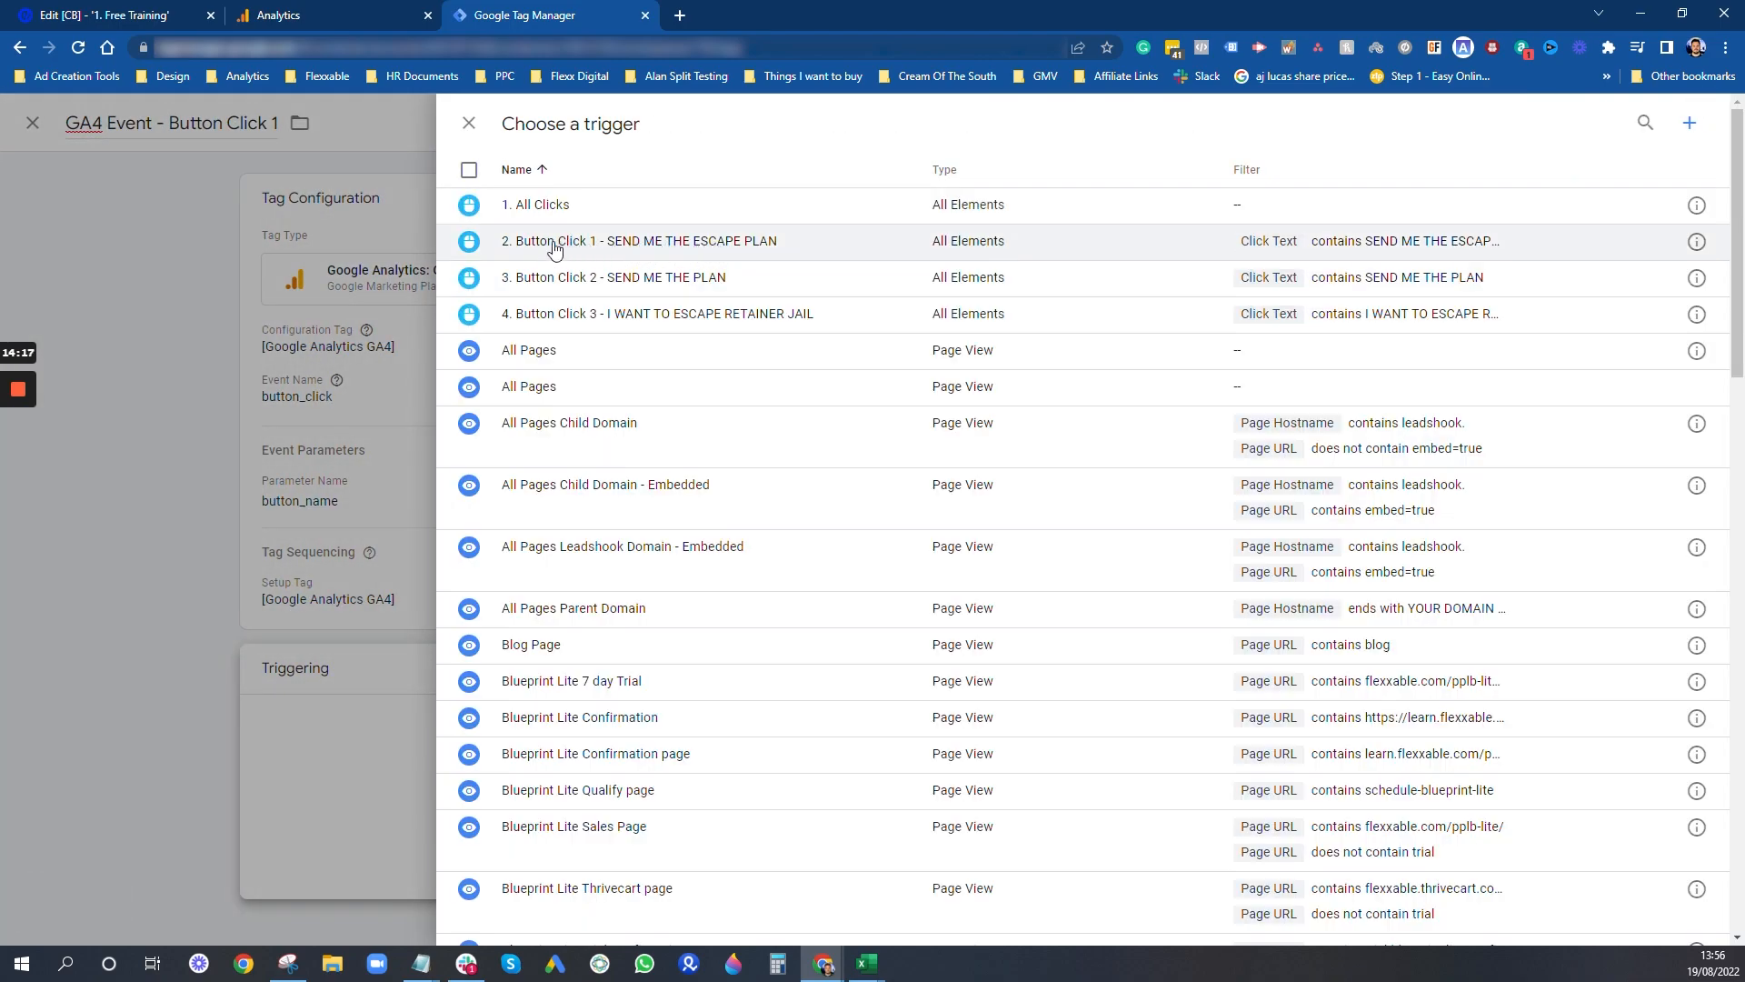
left_click(627, 247)
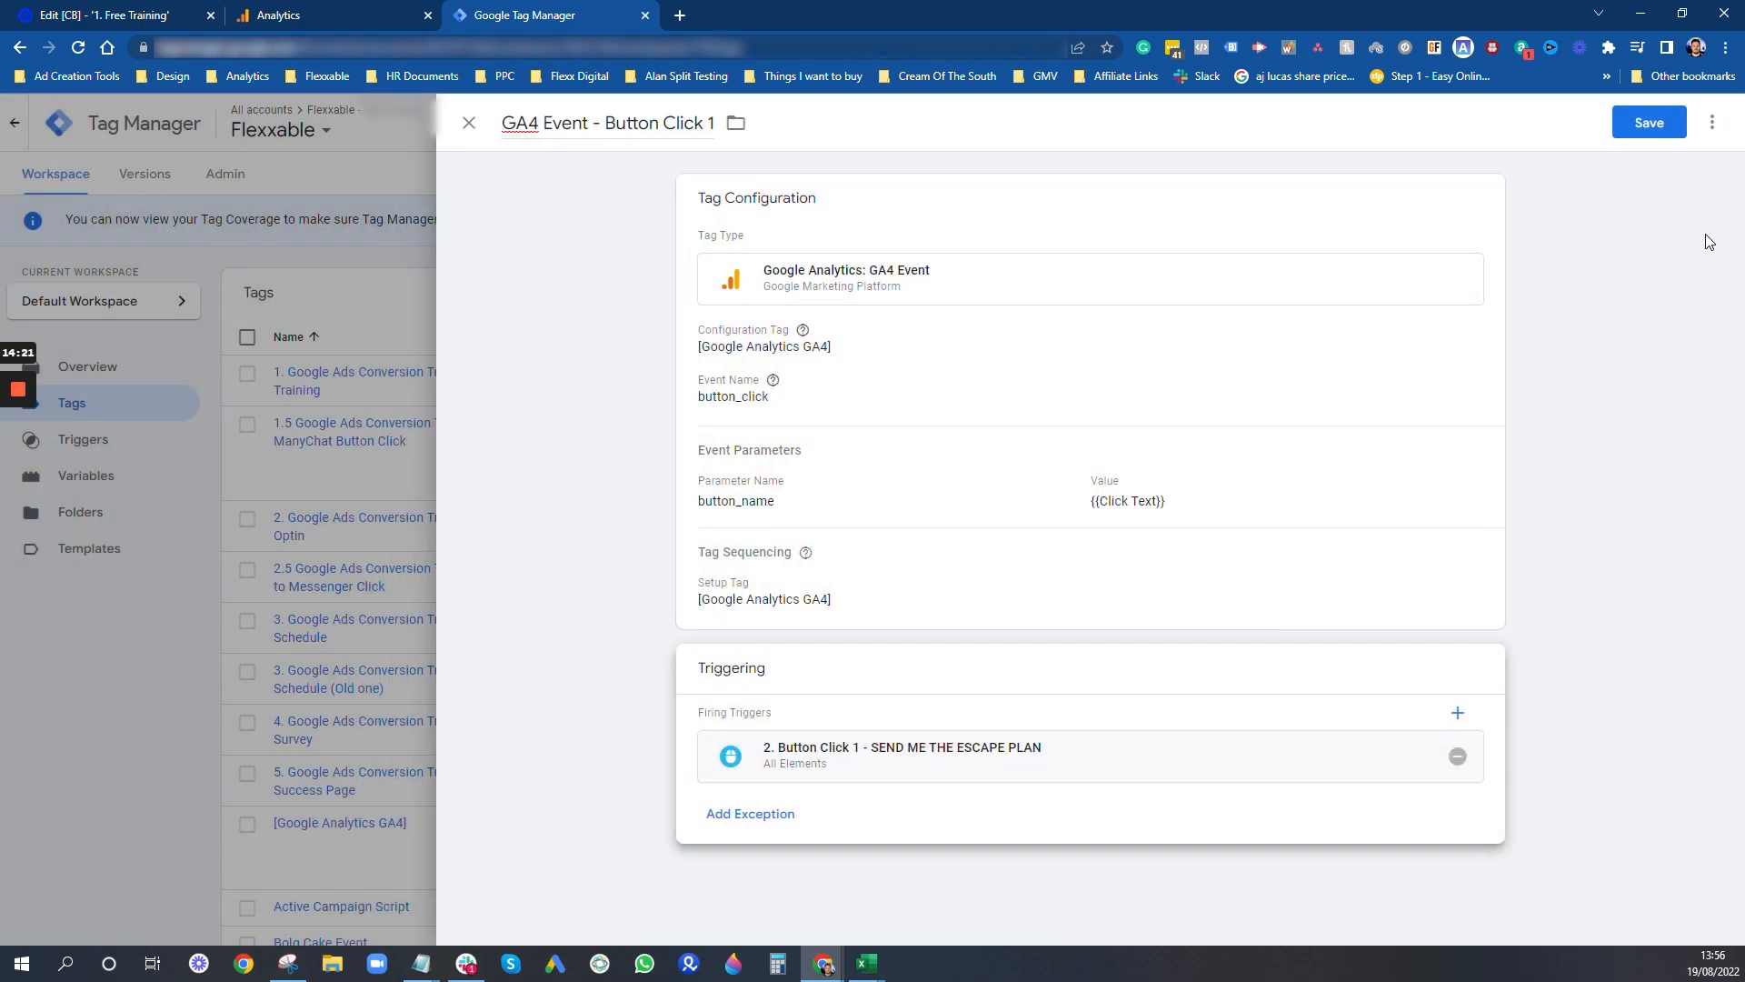
left_click(1651, 132)
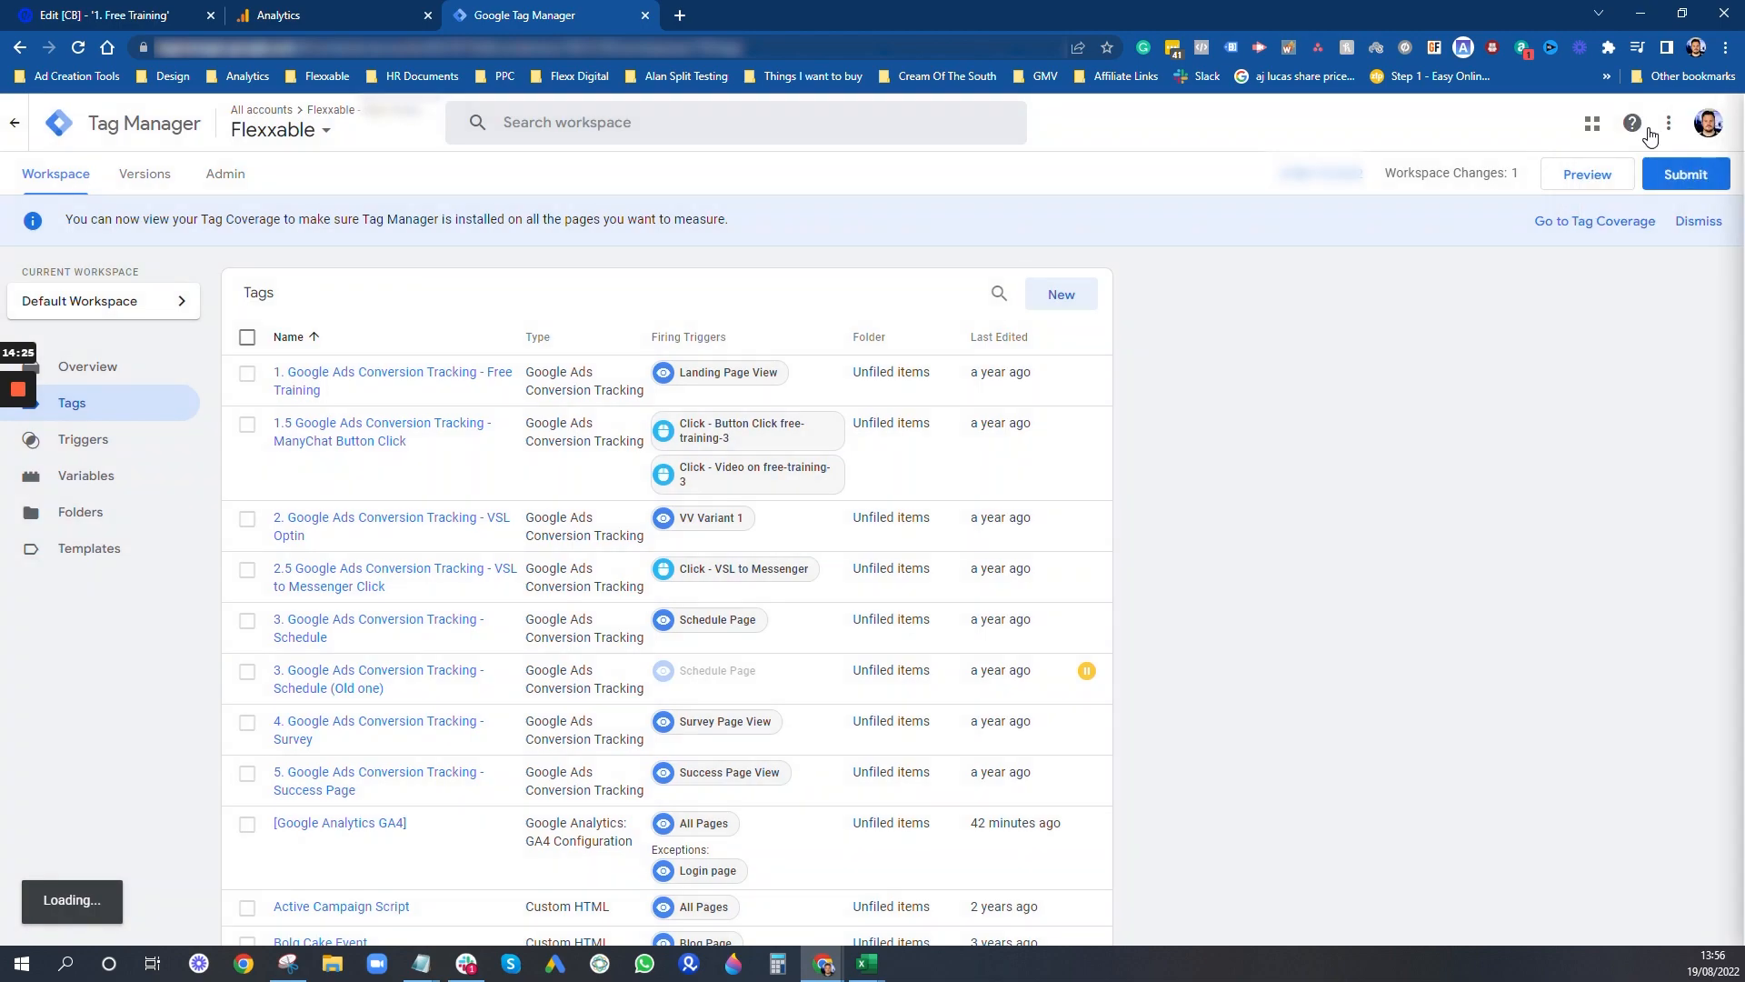
- Reopen the GA4 Event - Button Click 1 tag, rename it "[GA4 Event - Button Click 1]" in square brackets, and save it
scroll(491, 625, "down", 15)
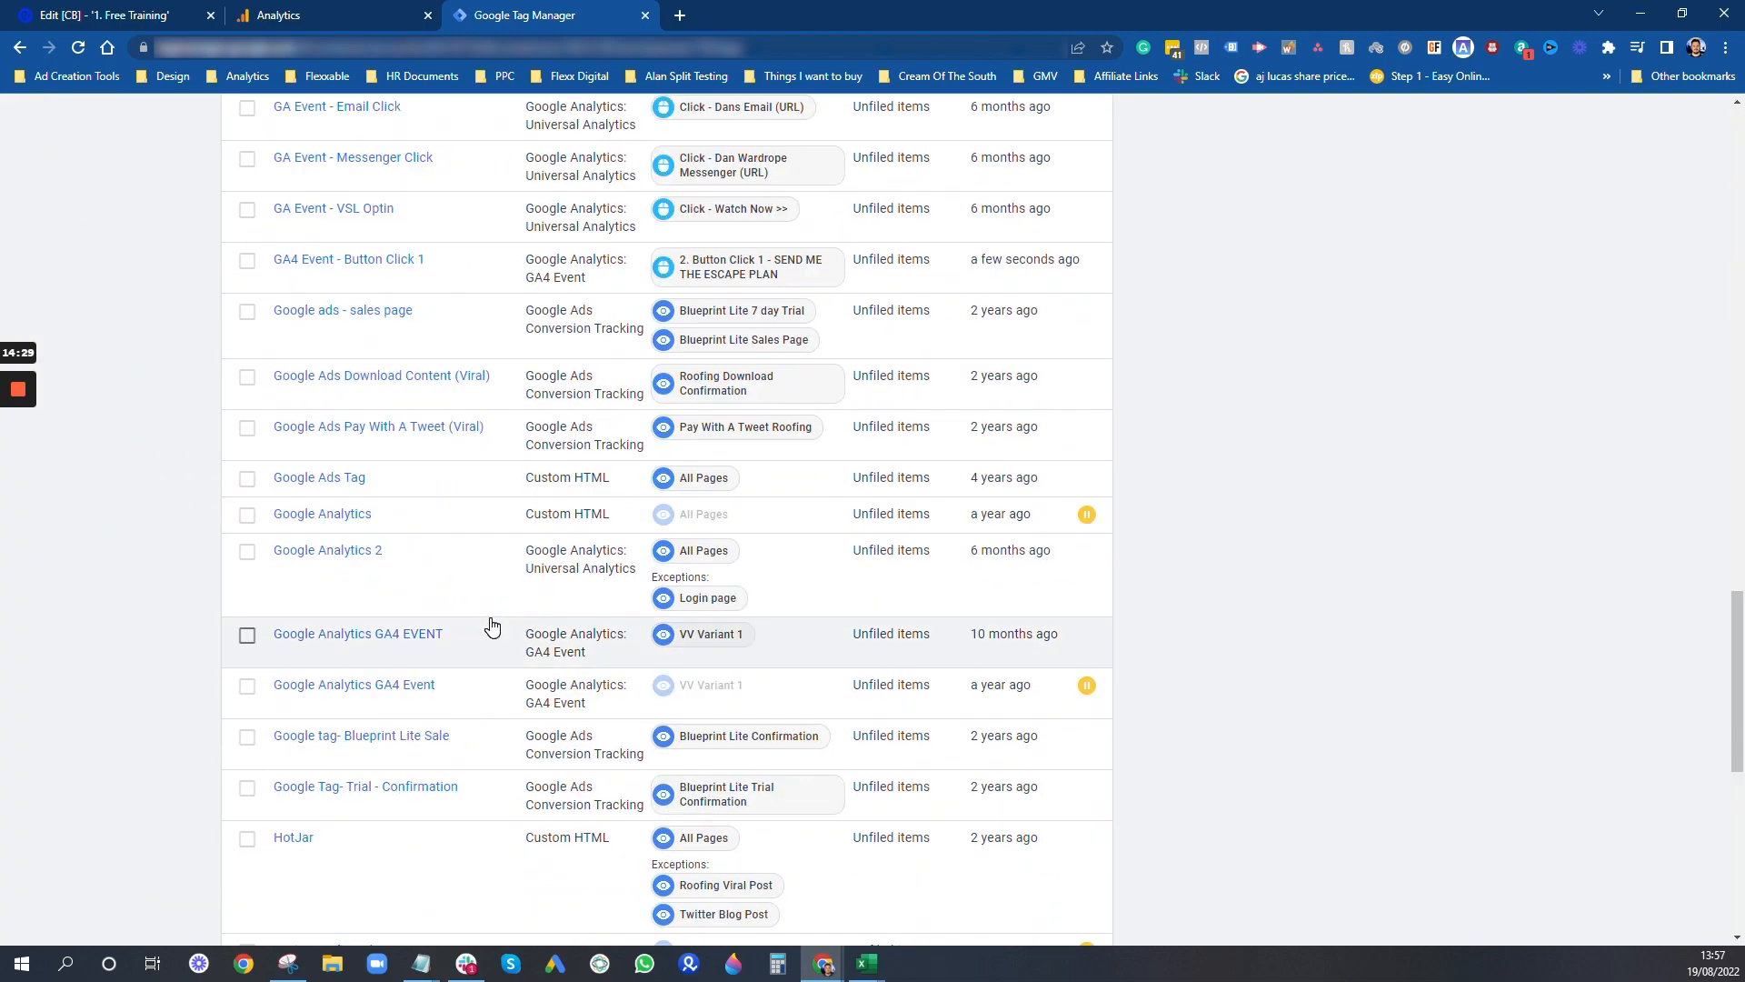
scroll(491, 625, "up", 2)
left_click(345, 443)
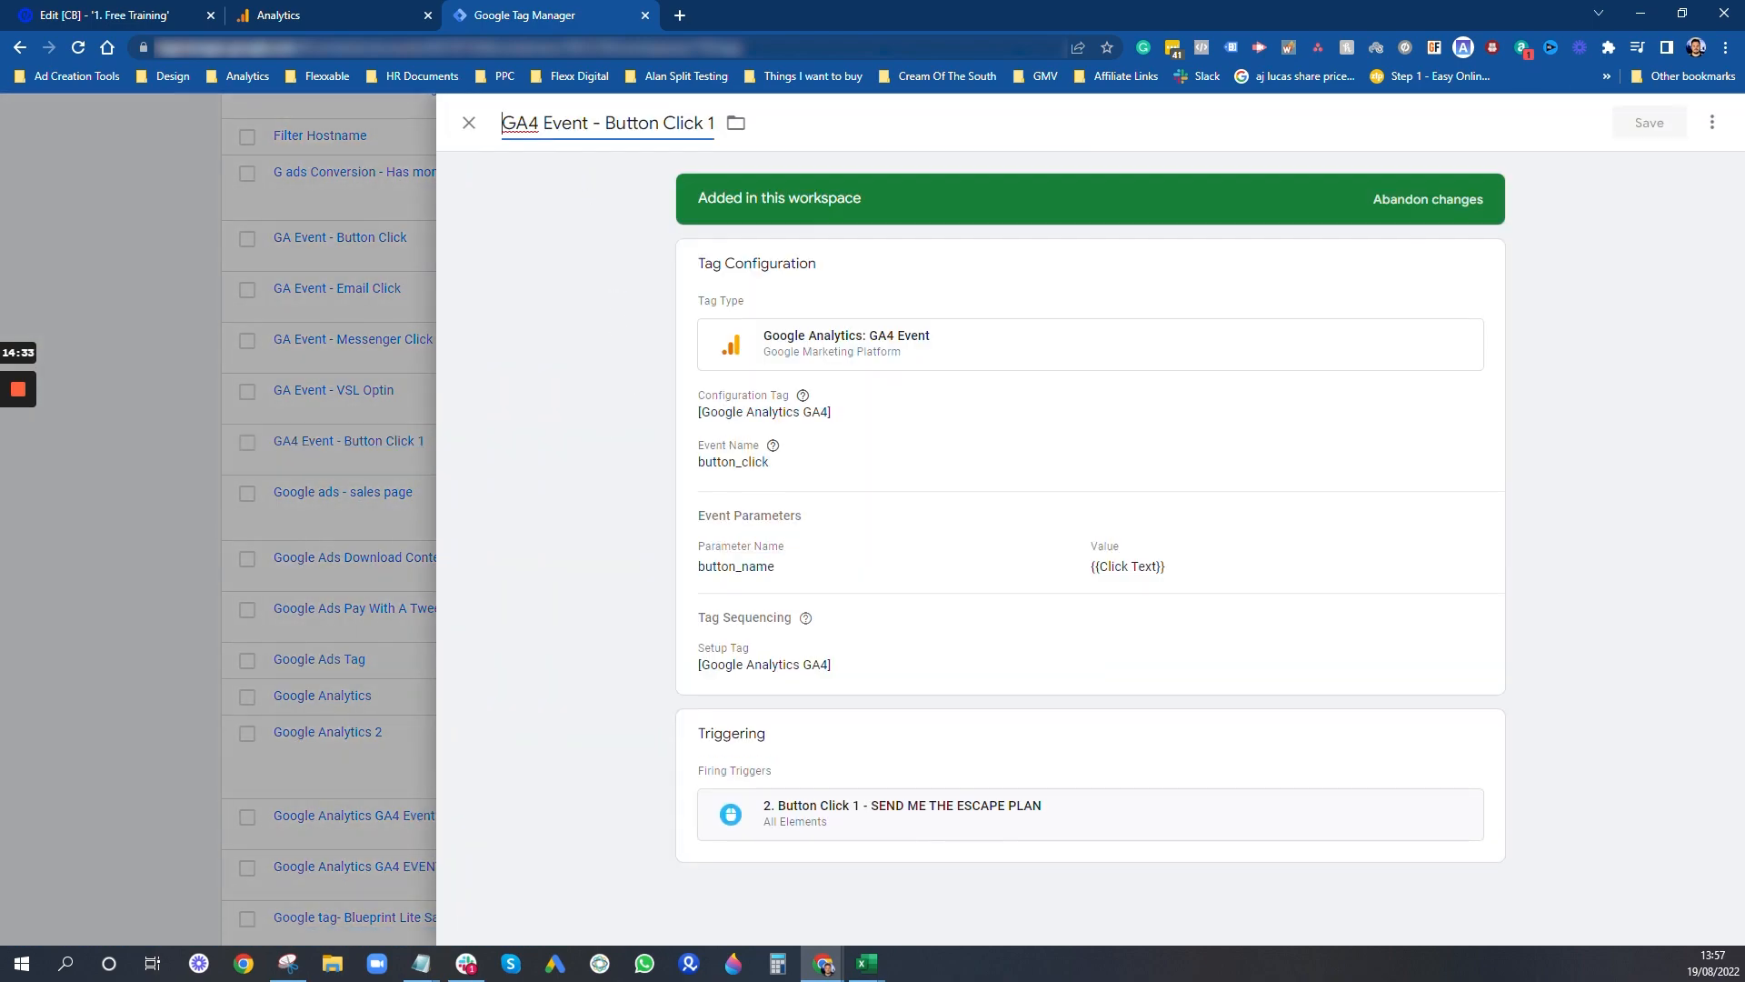
type("[")
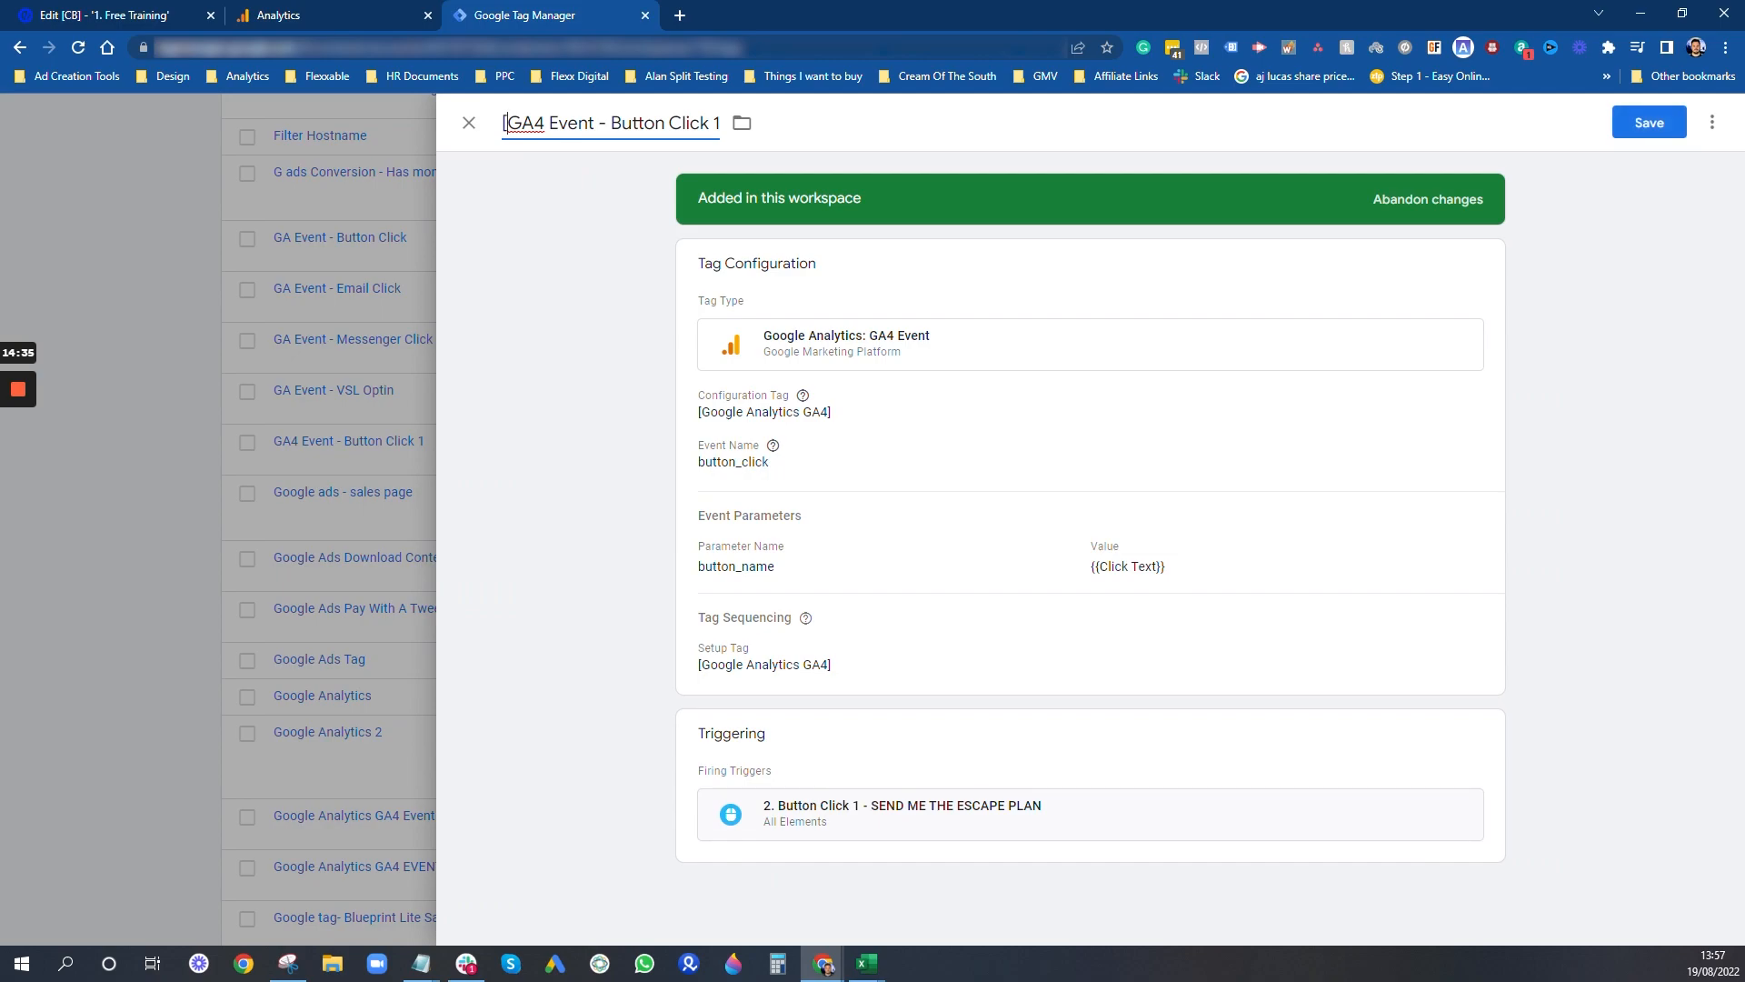
type("]")
left_click(1650, 121)
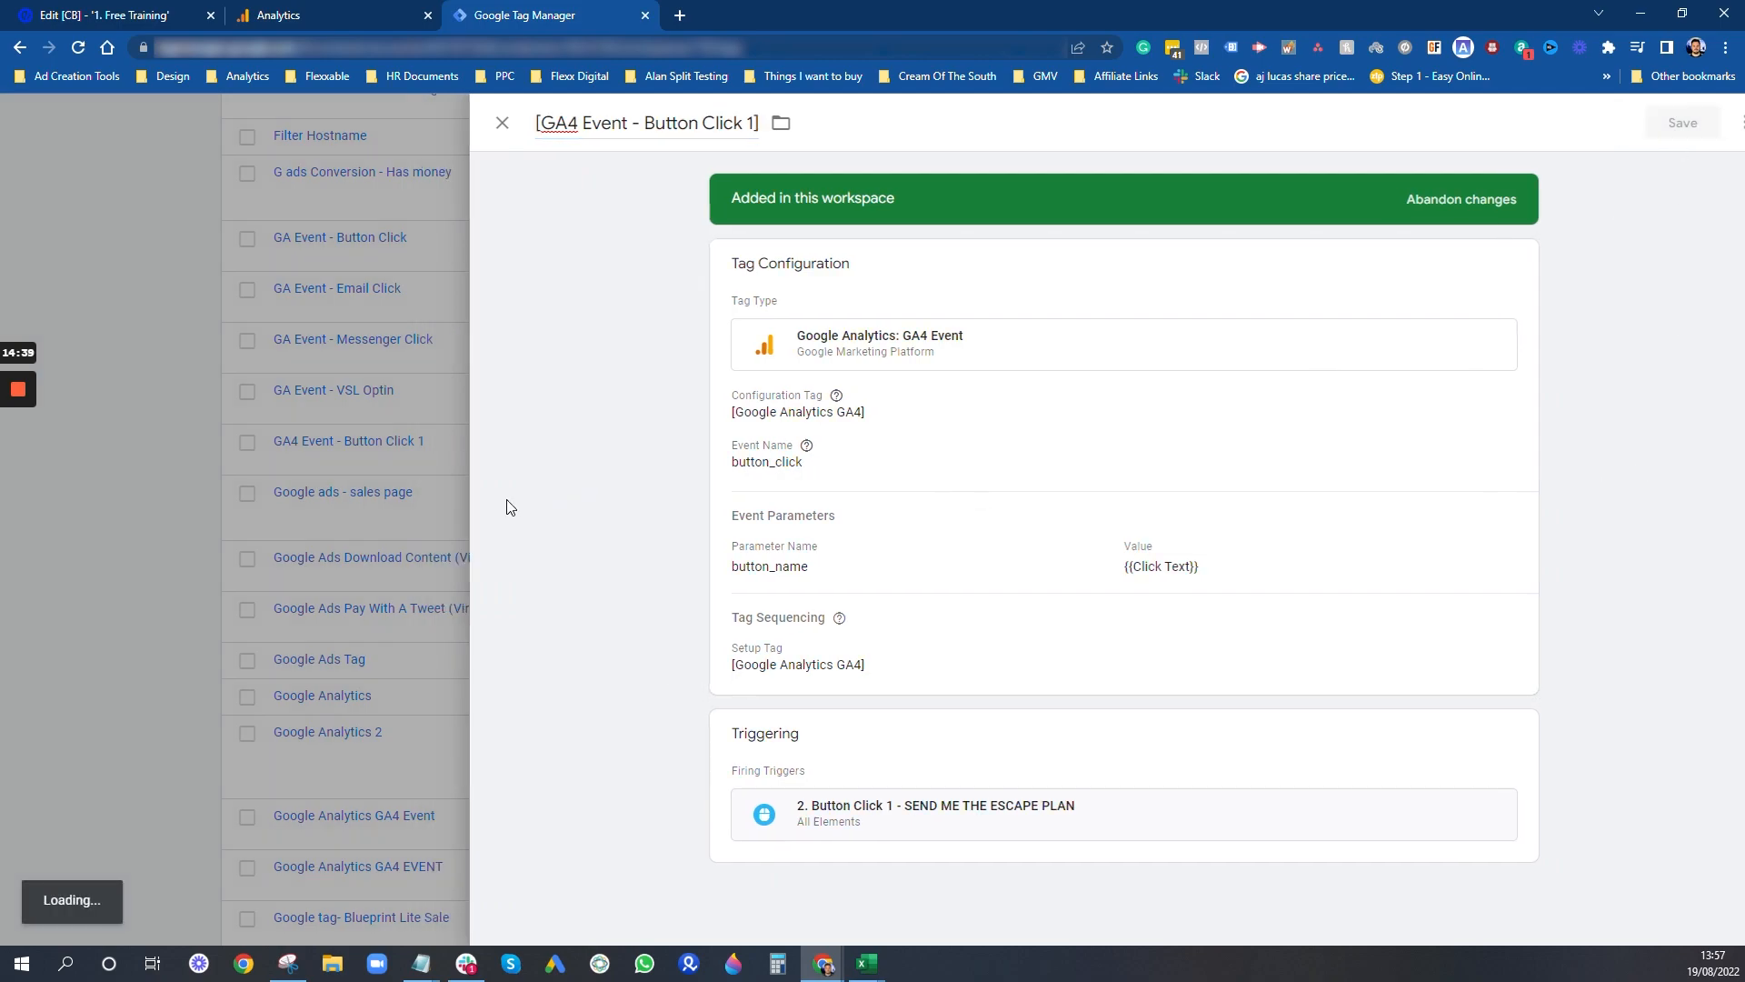
scroll(533, 588, "up", 20)
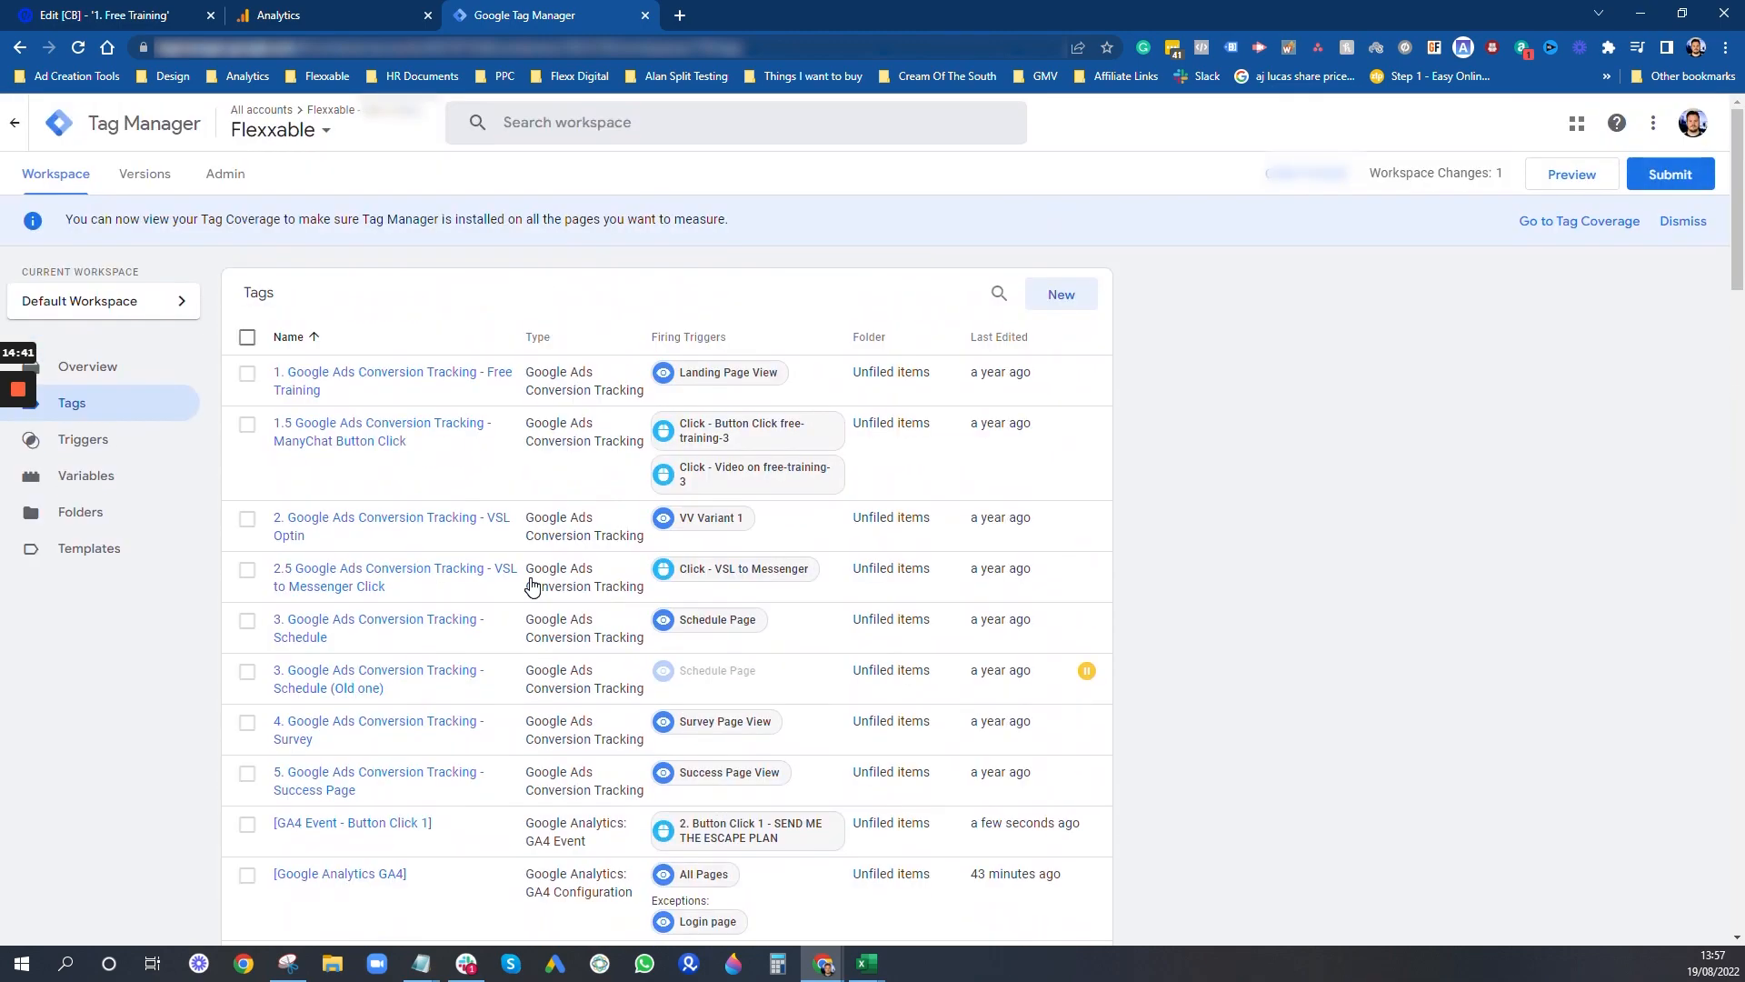
scroll(533, 587, "down", 1)
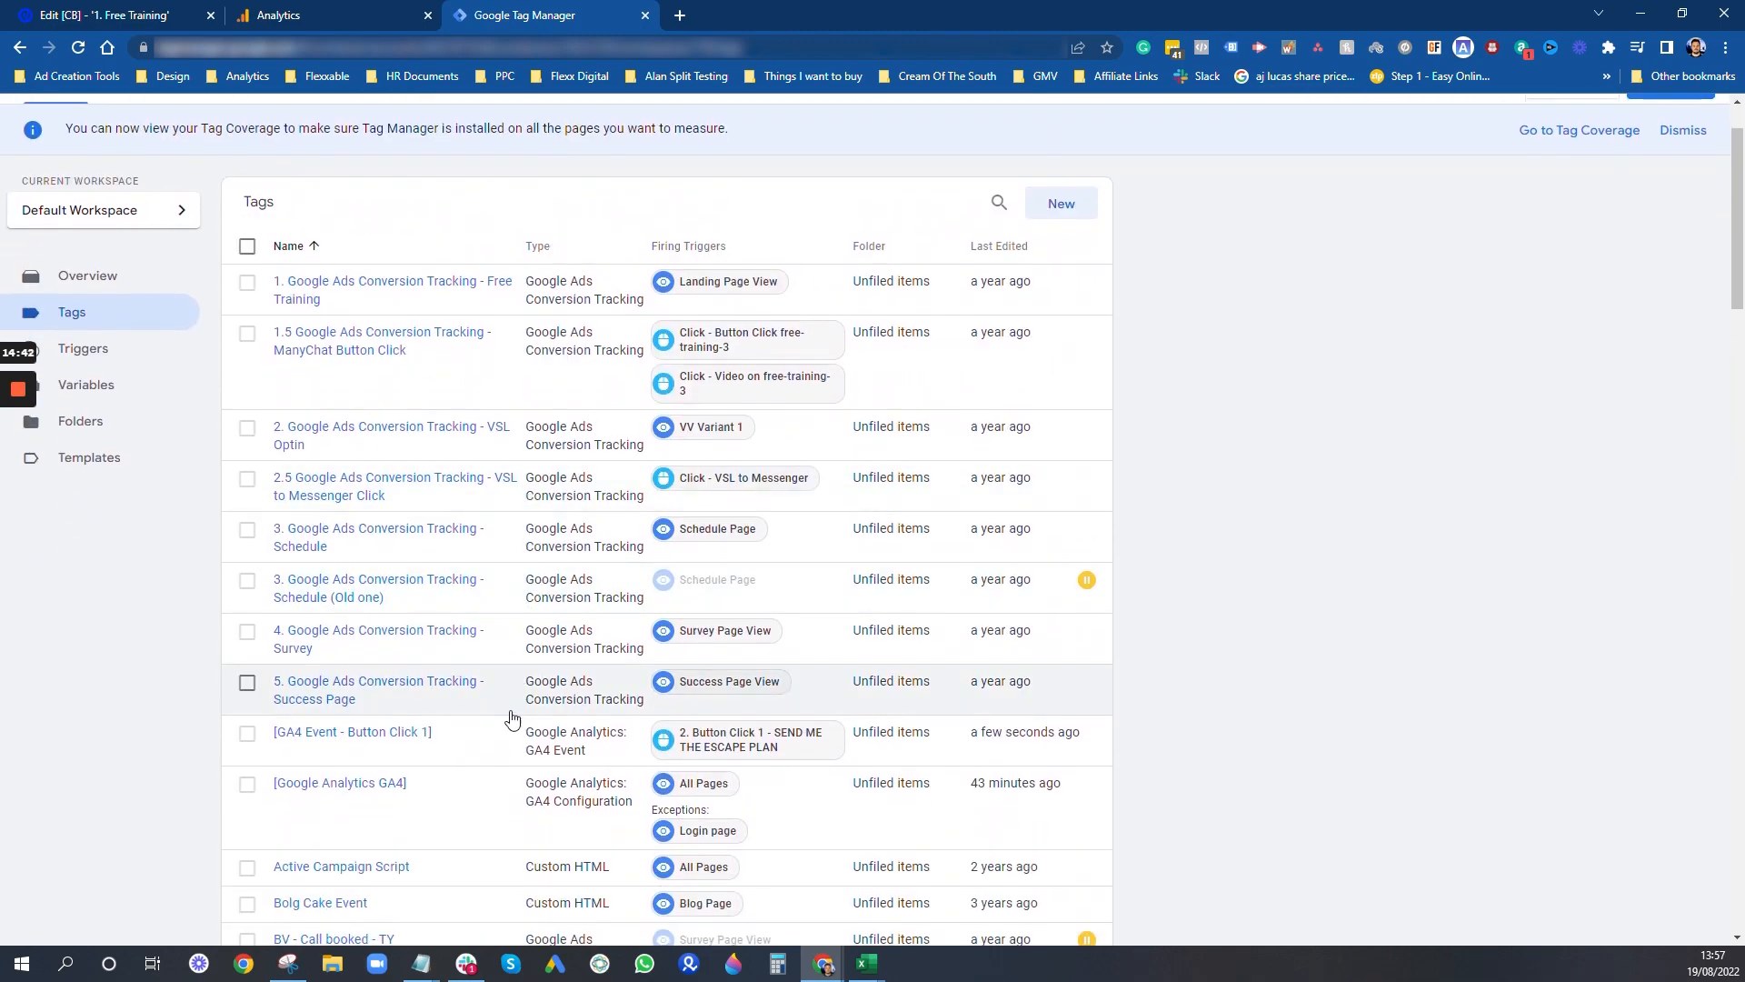
left_click(246, 740)
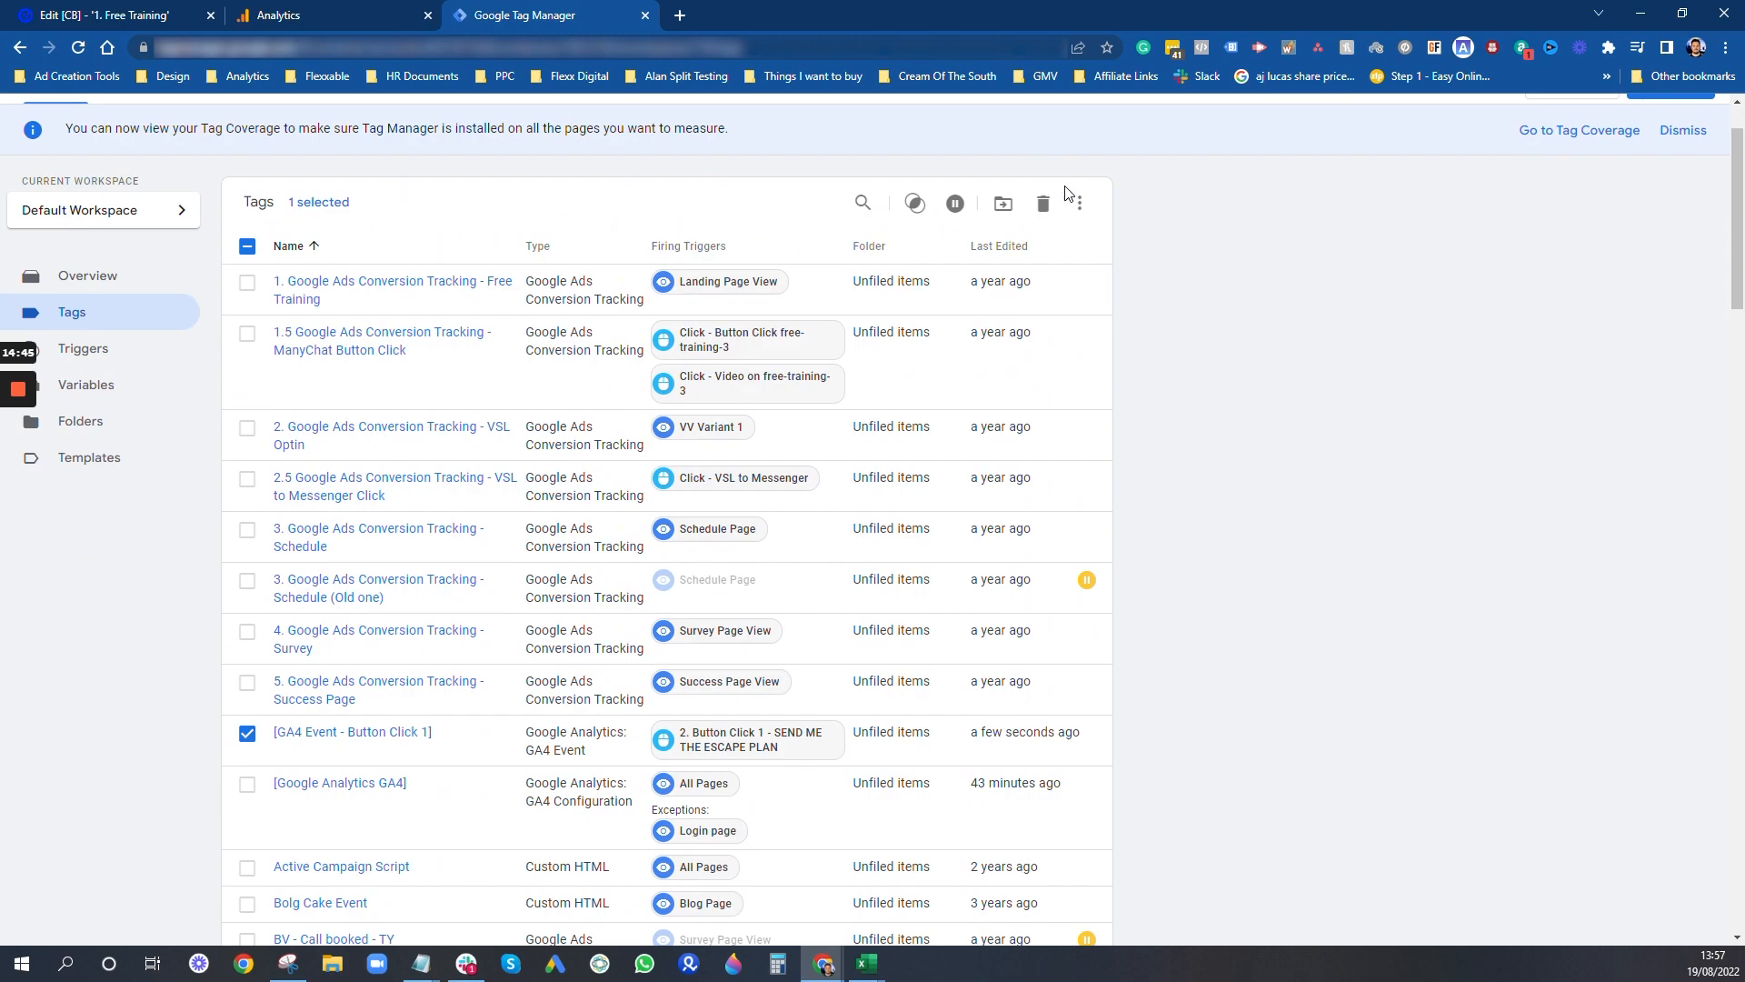
left_click(1080, 203)
left_click(320, 738)
- Duplicate the [GA4 Event - Button Click 1] tag and rename the copy "[GA4 Event - Button Click 2]"
left_click(324, 733)
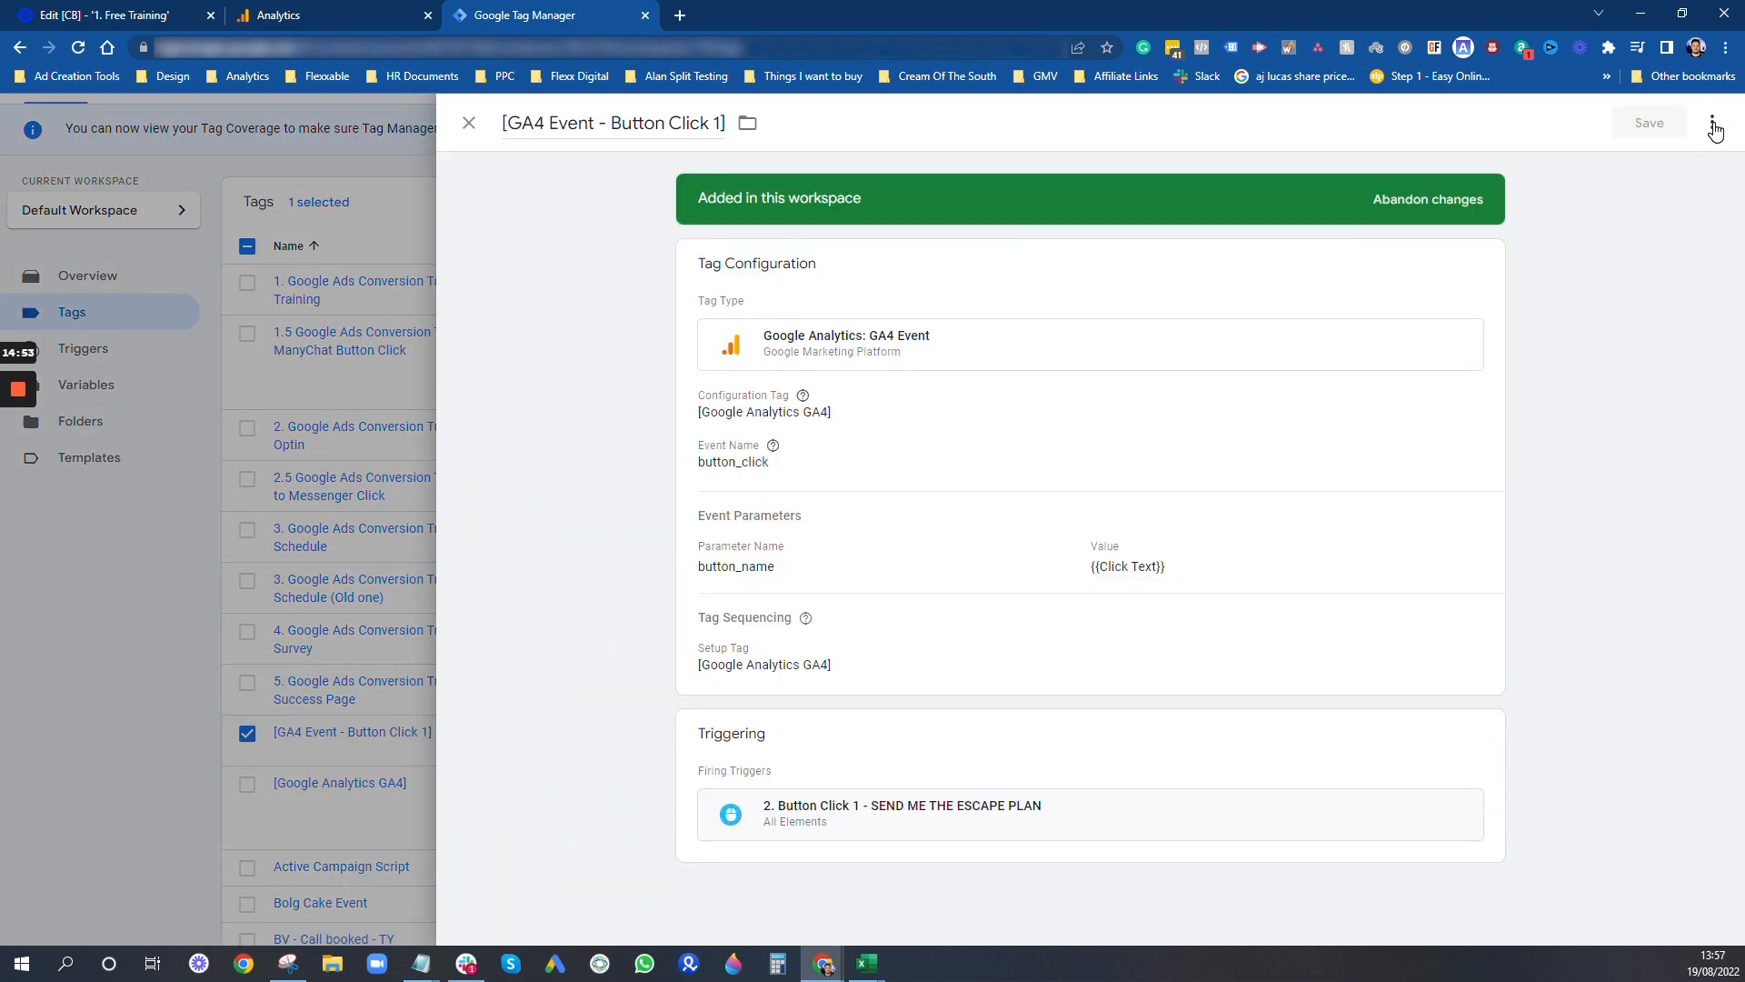
left_click(1714, 127)
left_click(1642, 161)
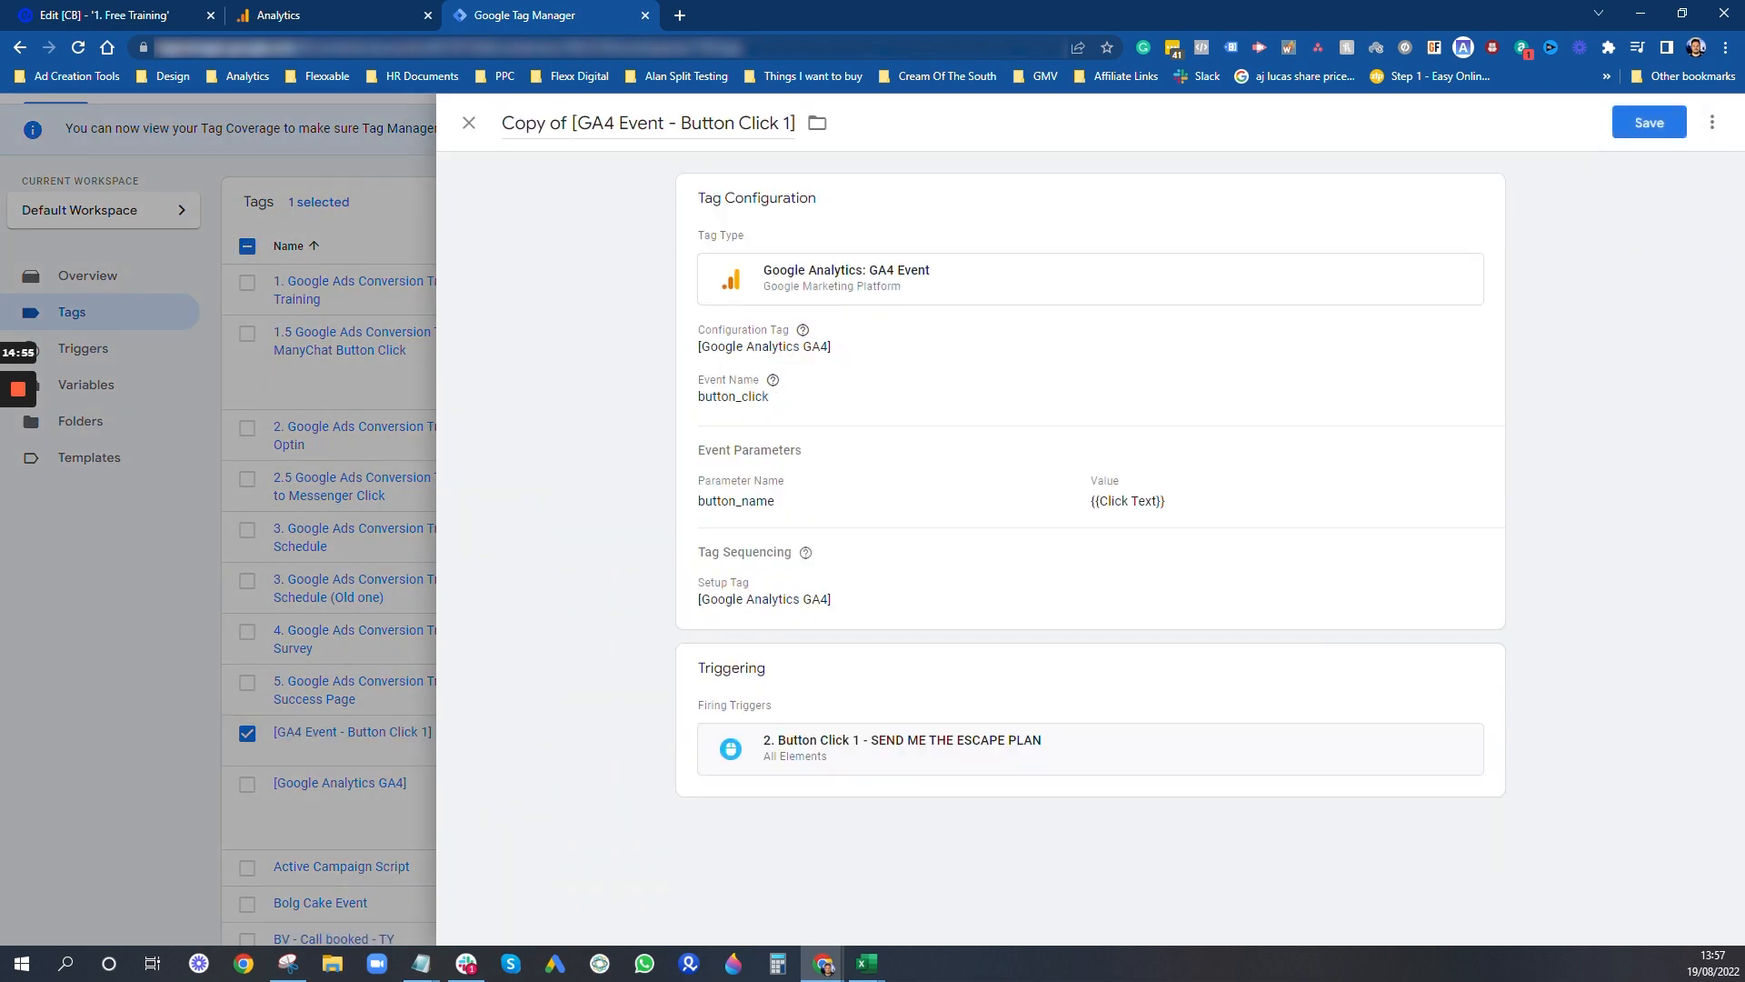
left_click_drag(503, 122, 571, 123)
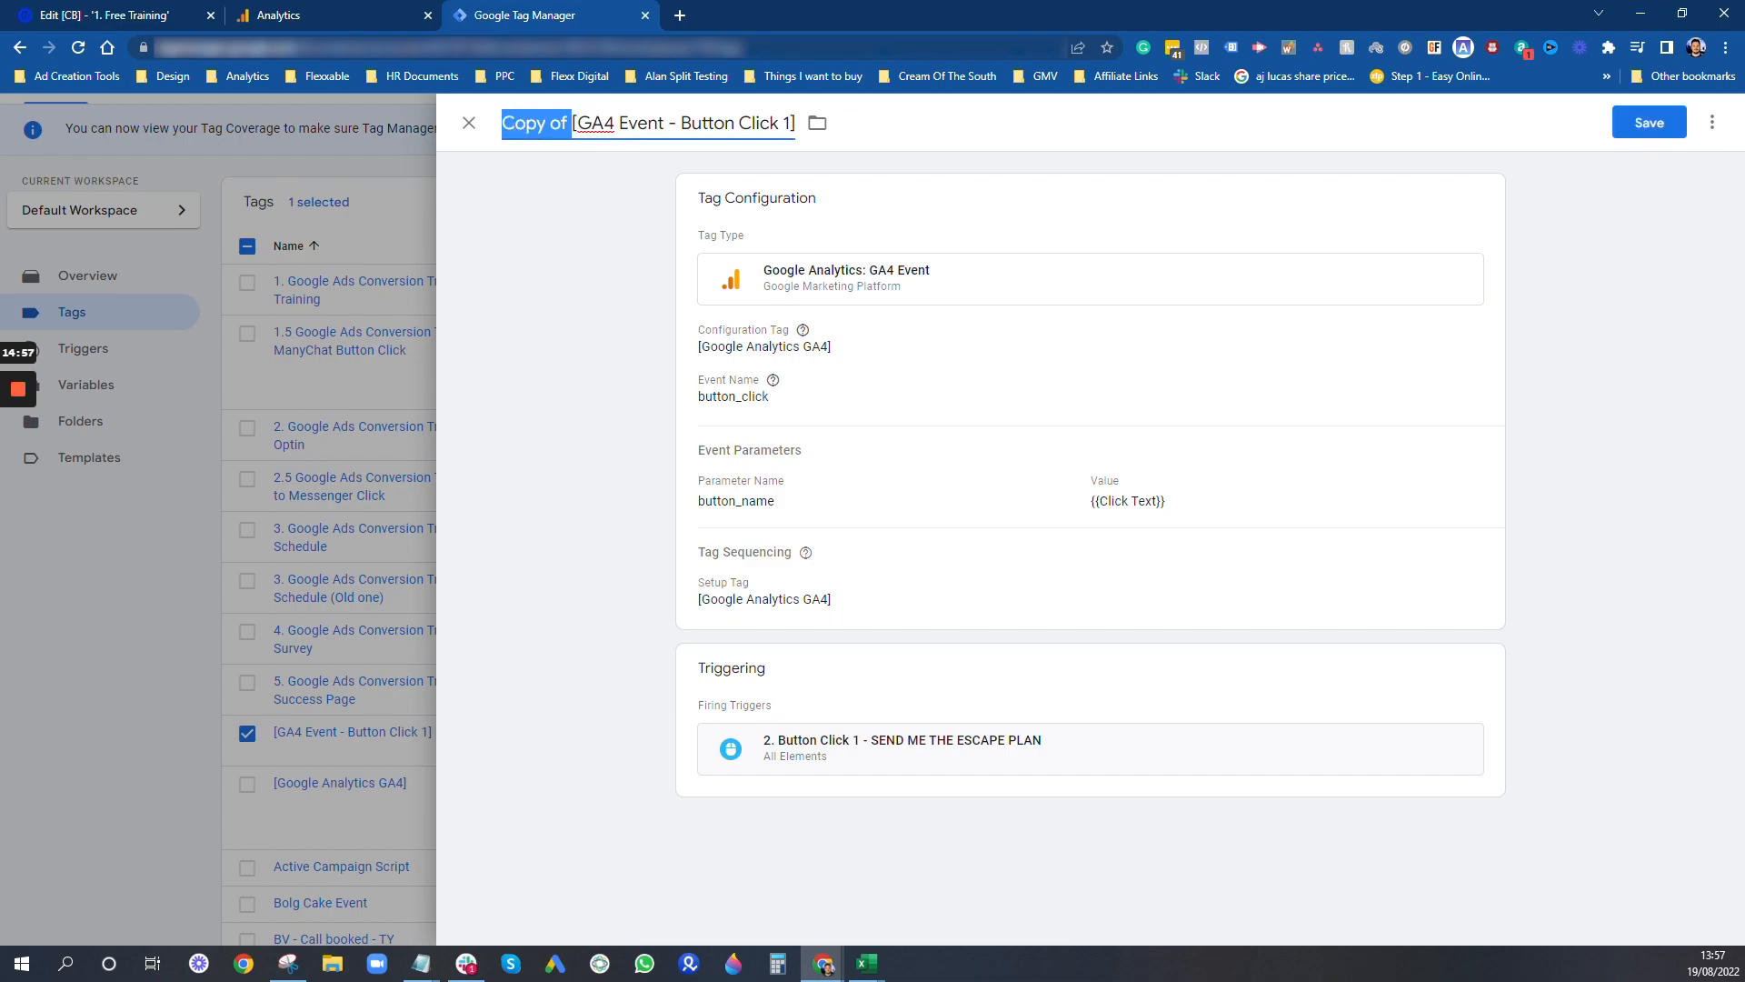
key("BackSpace")
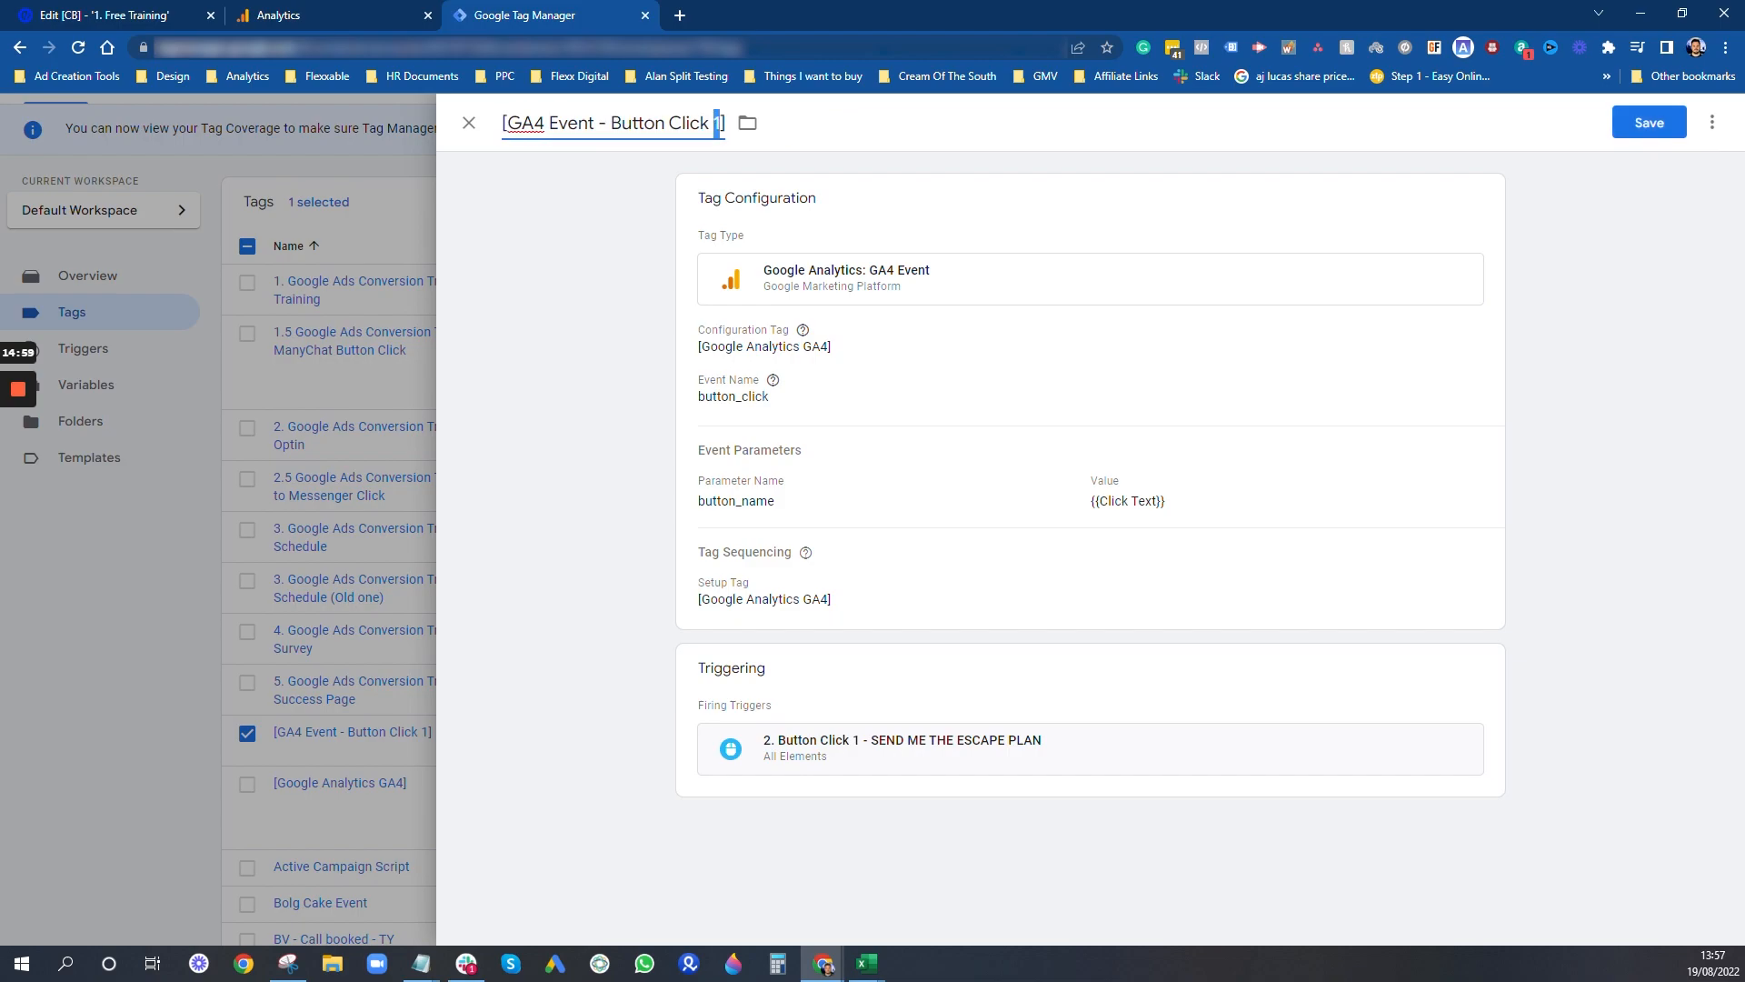
type("2")
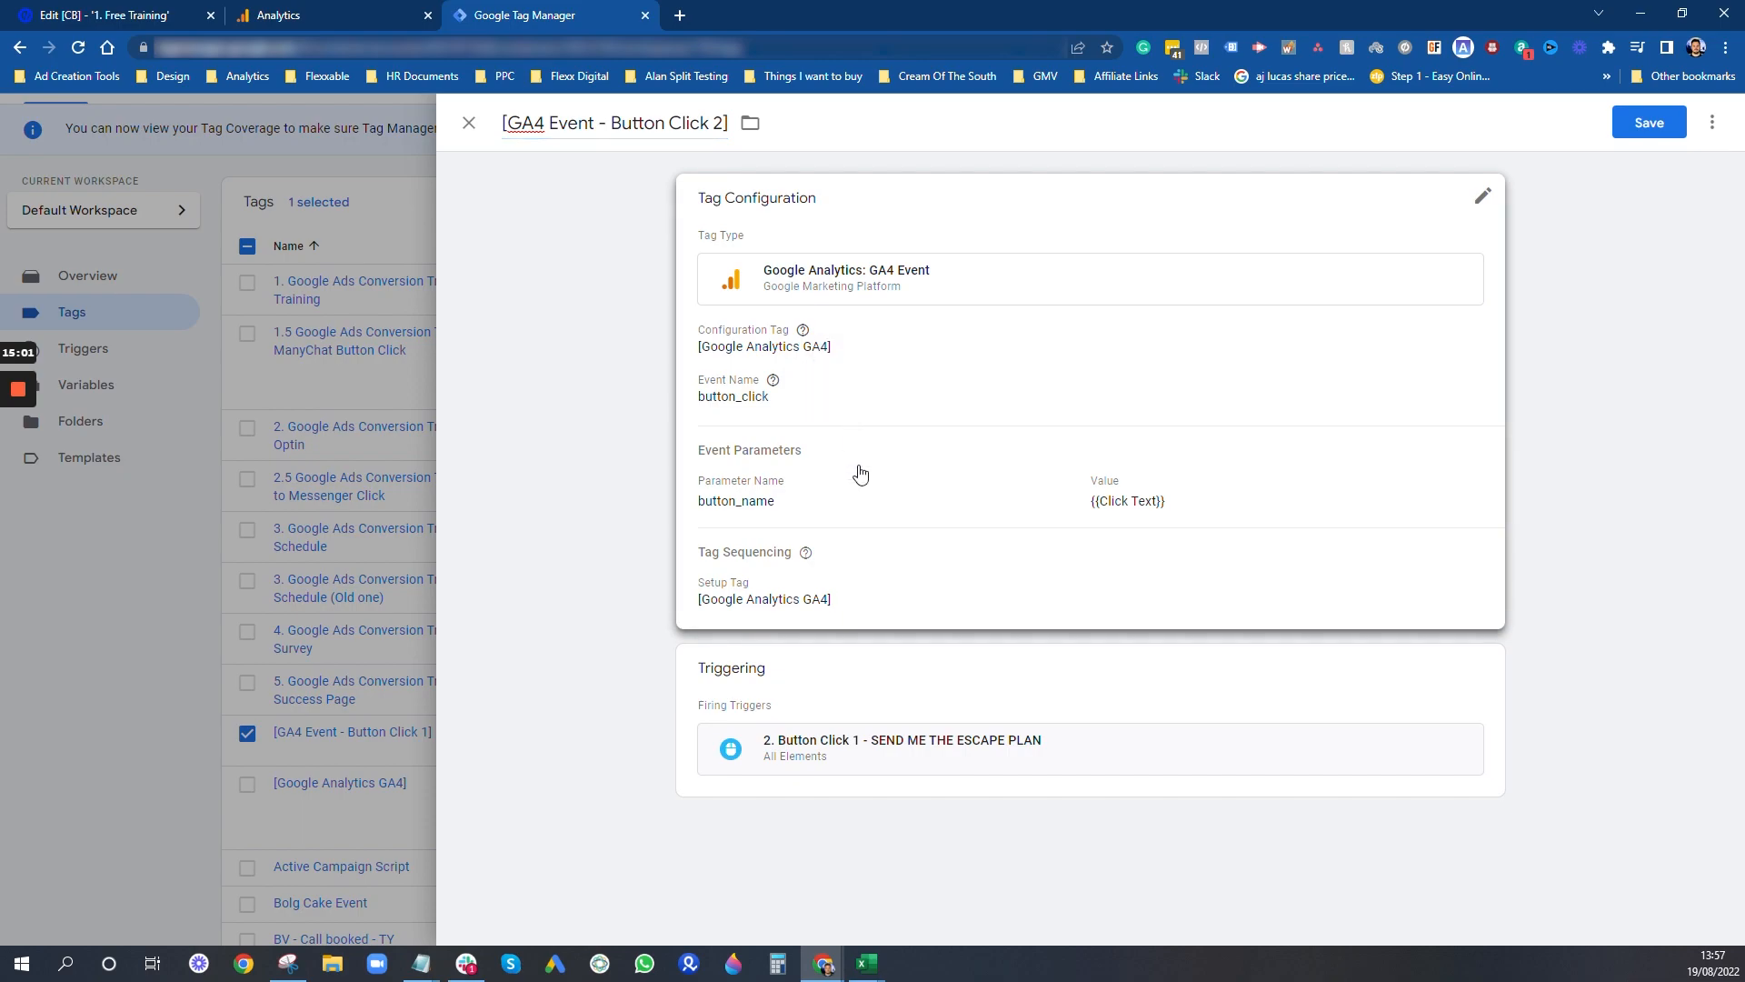
- Replace the new tag's firing trigger with "3. Button Click 2 - SEND ME THE PLAN" and save the tag
left_click(859, 479)
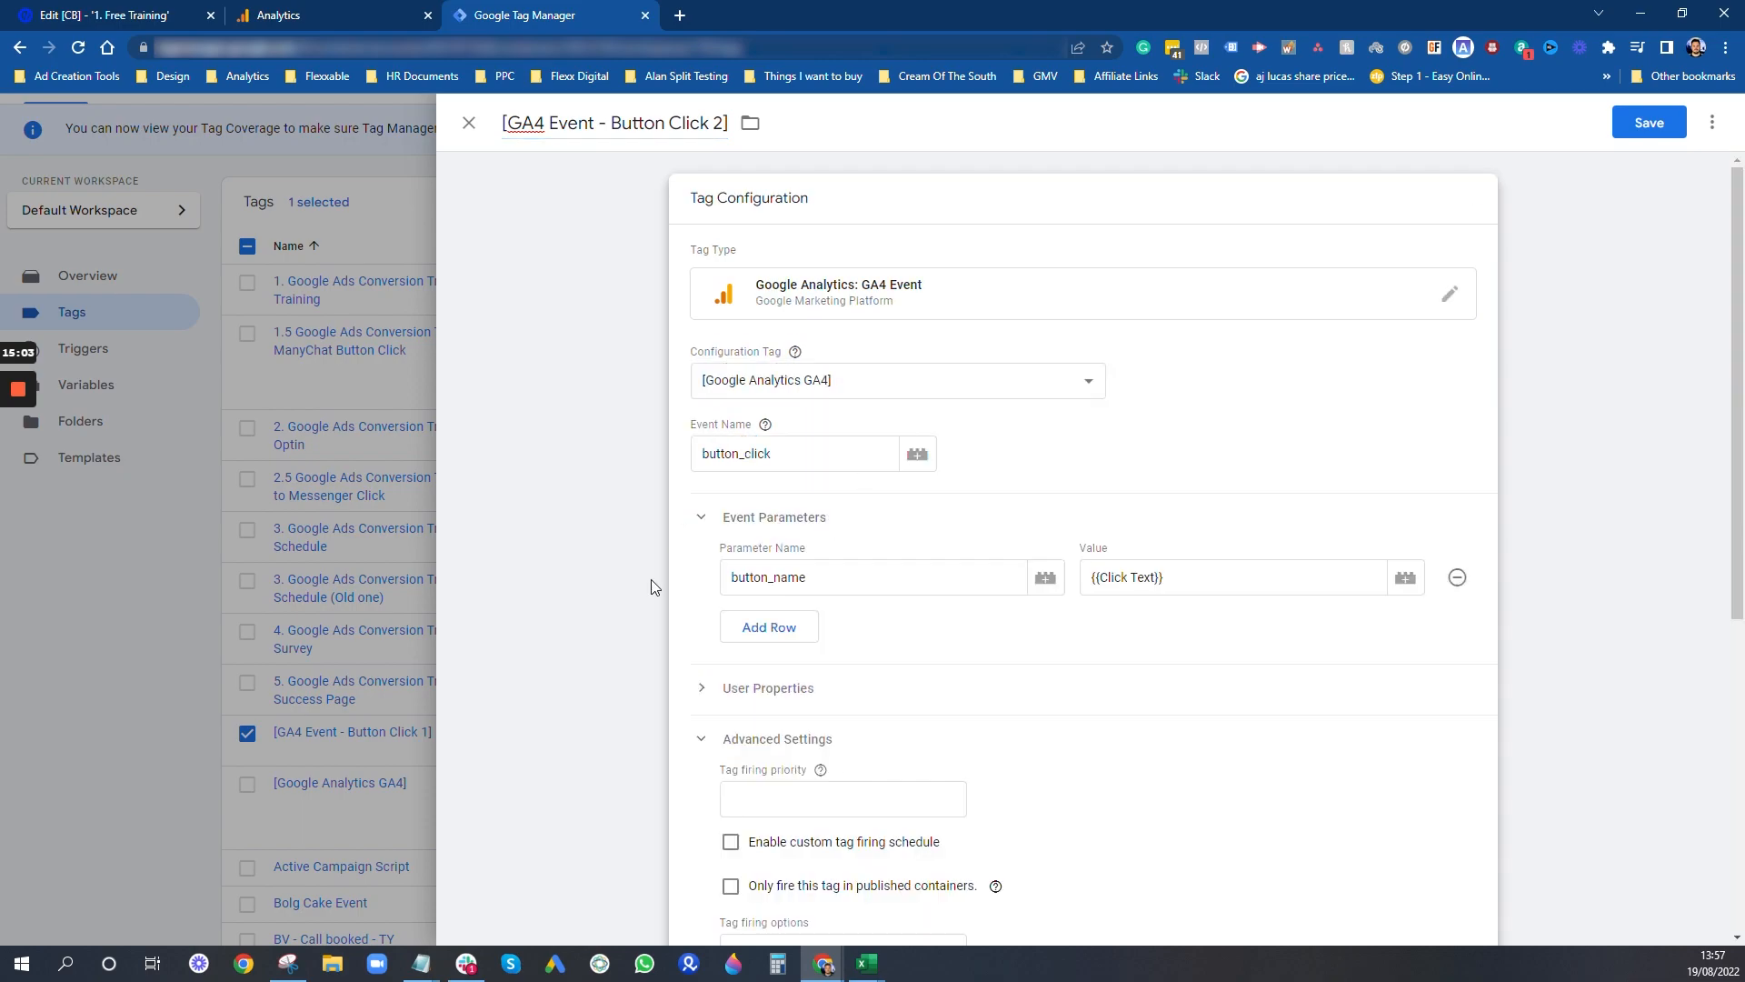
scroll(1032, 611, "down", 4)
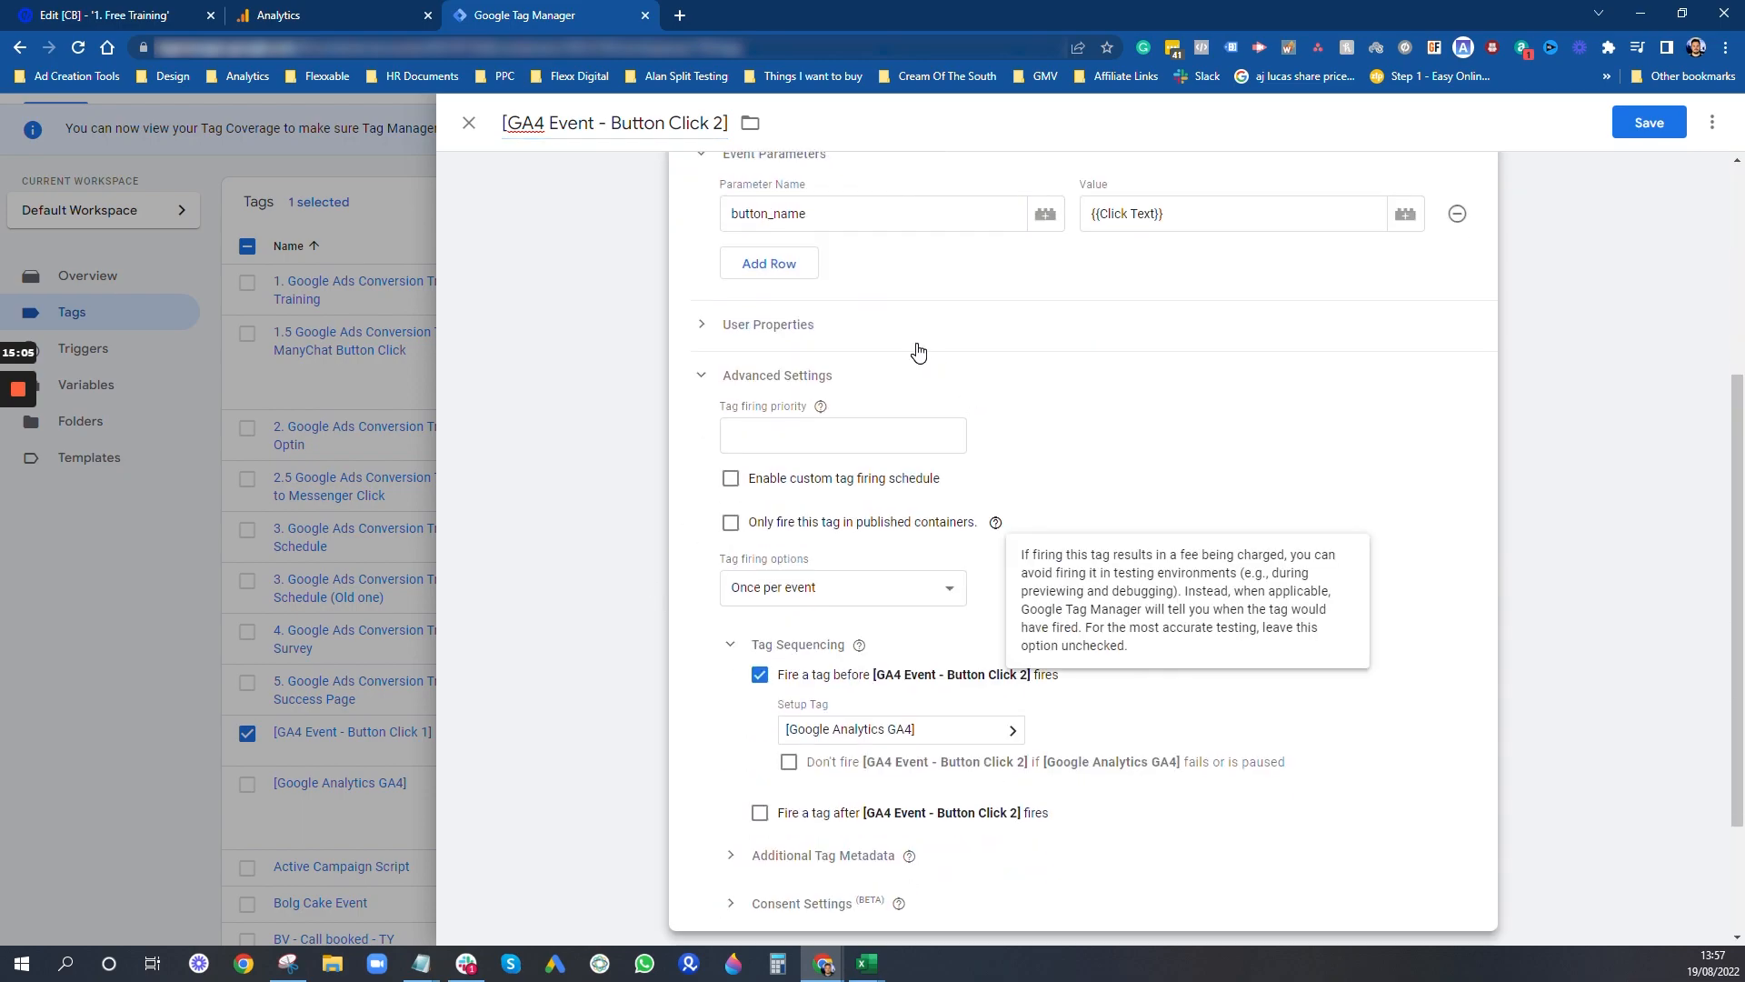
scroll(918, 352, "up", 3)
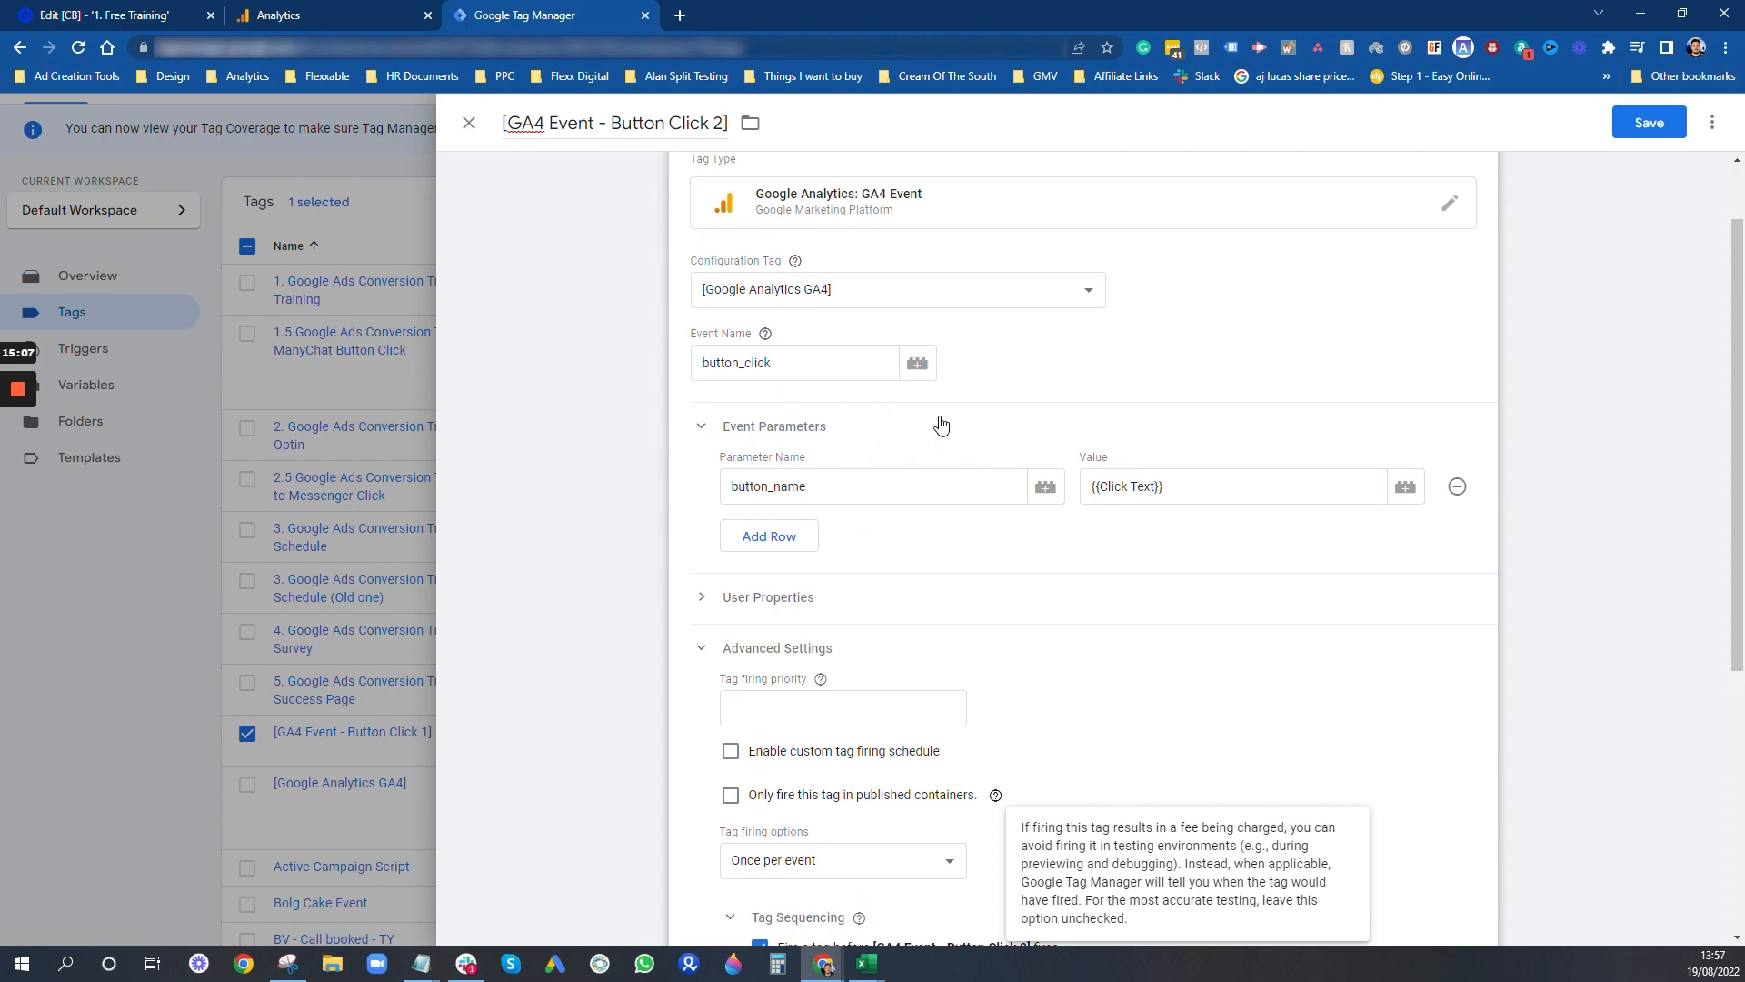
scroll(1297, 452, "down", 5)
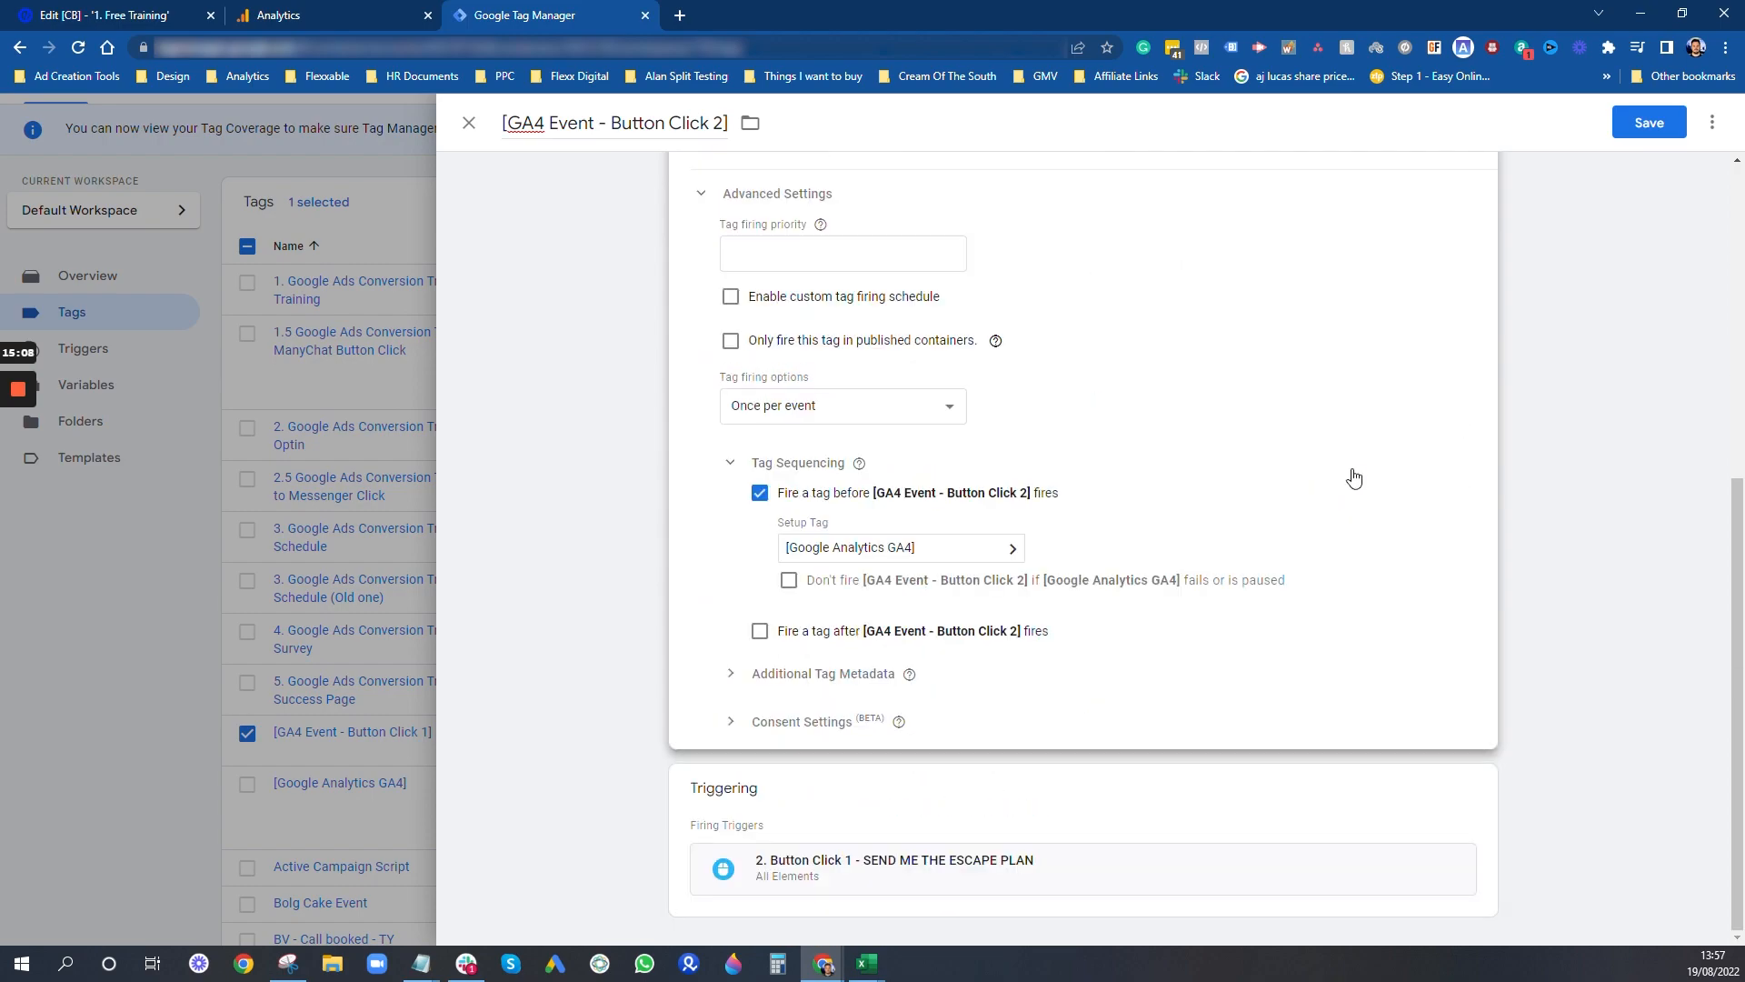
left_click(904, 824)
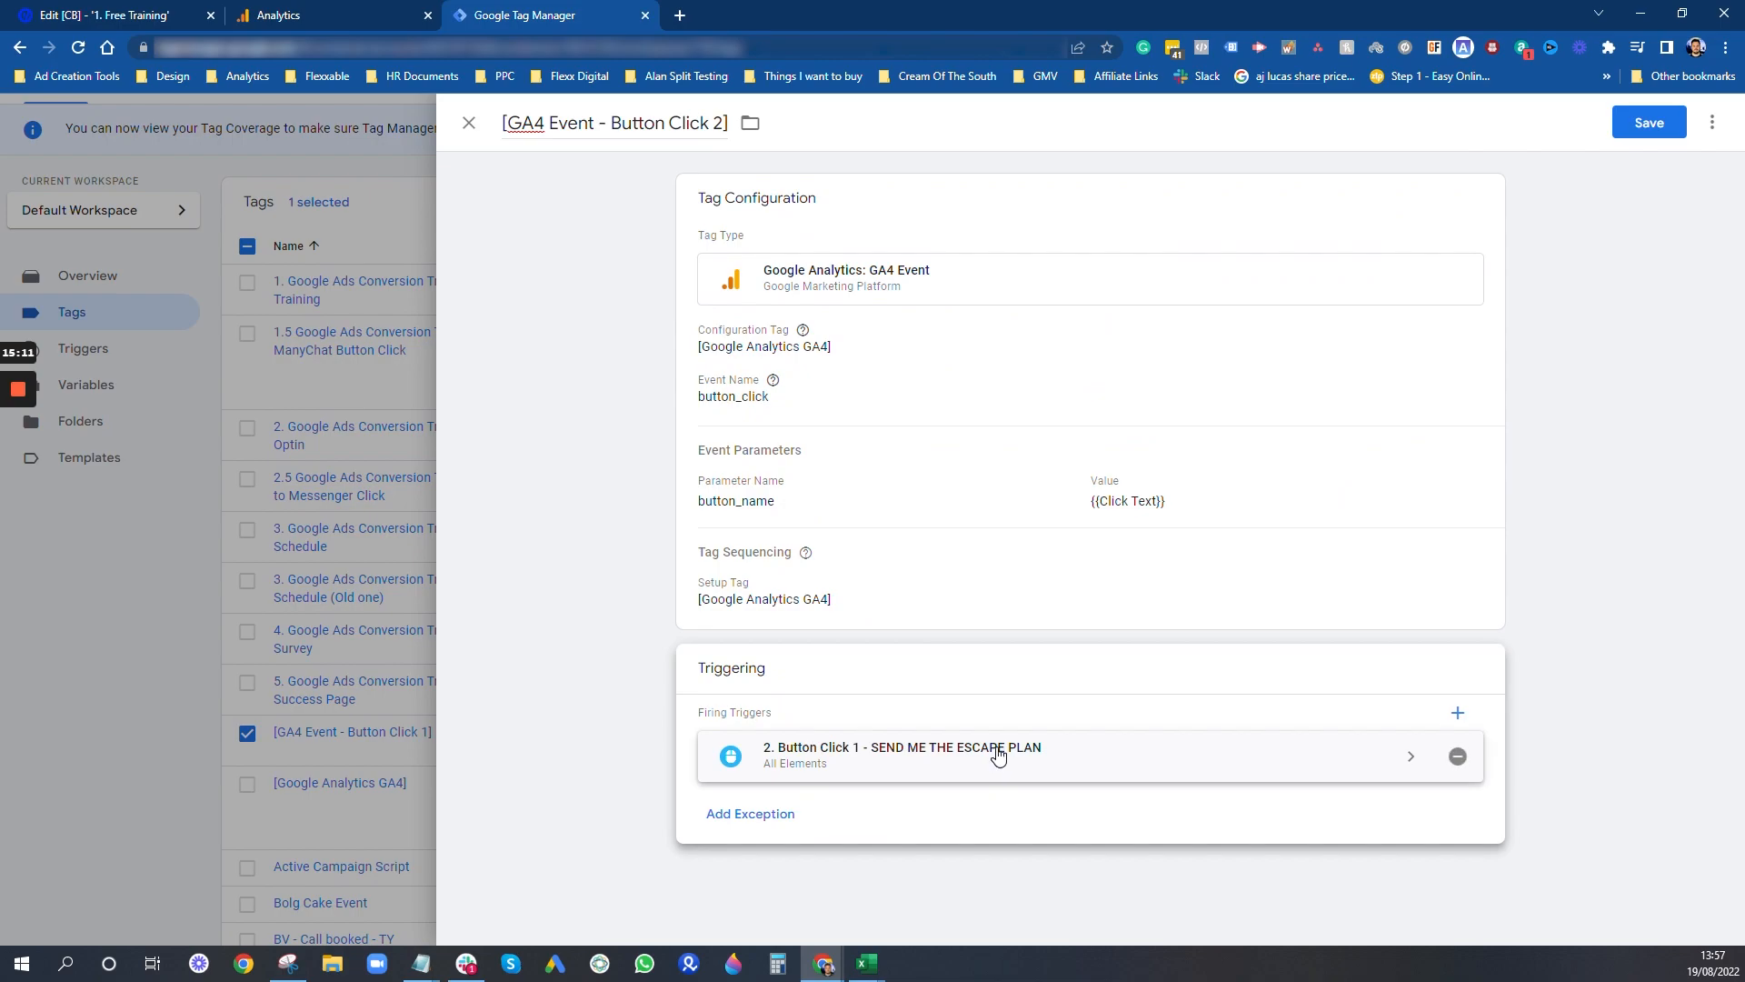
left_click(1458, 757)
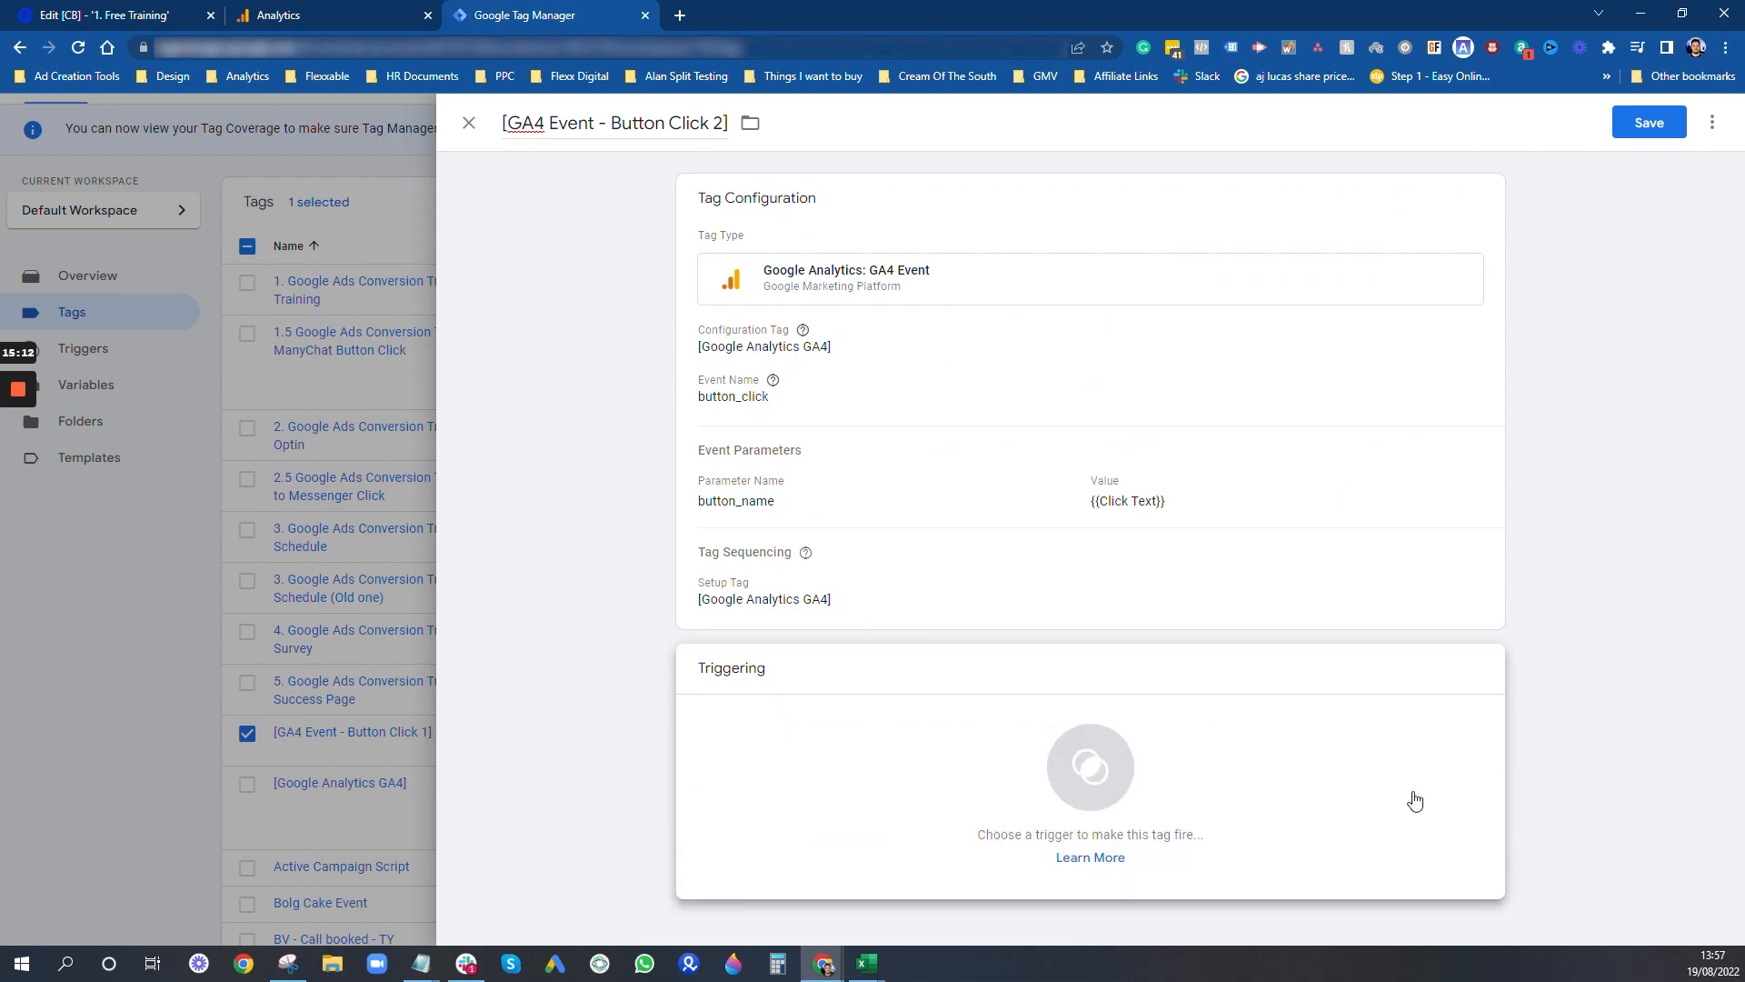
left_click(1141, 807)
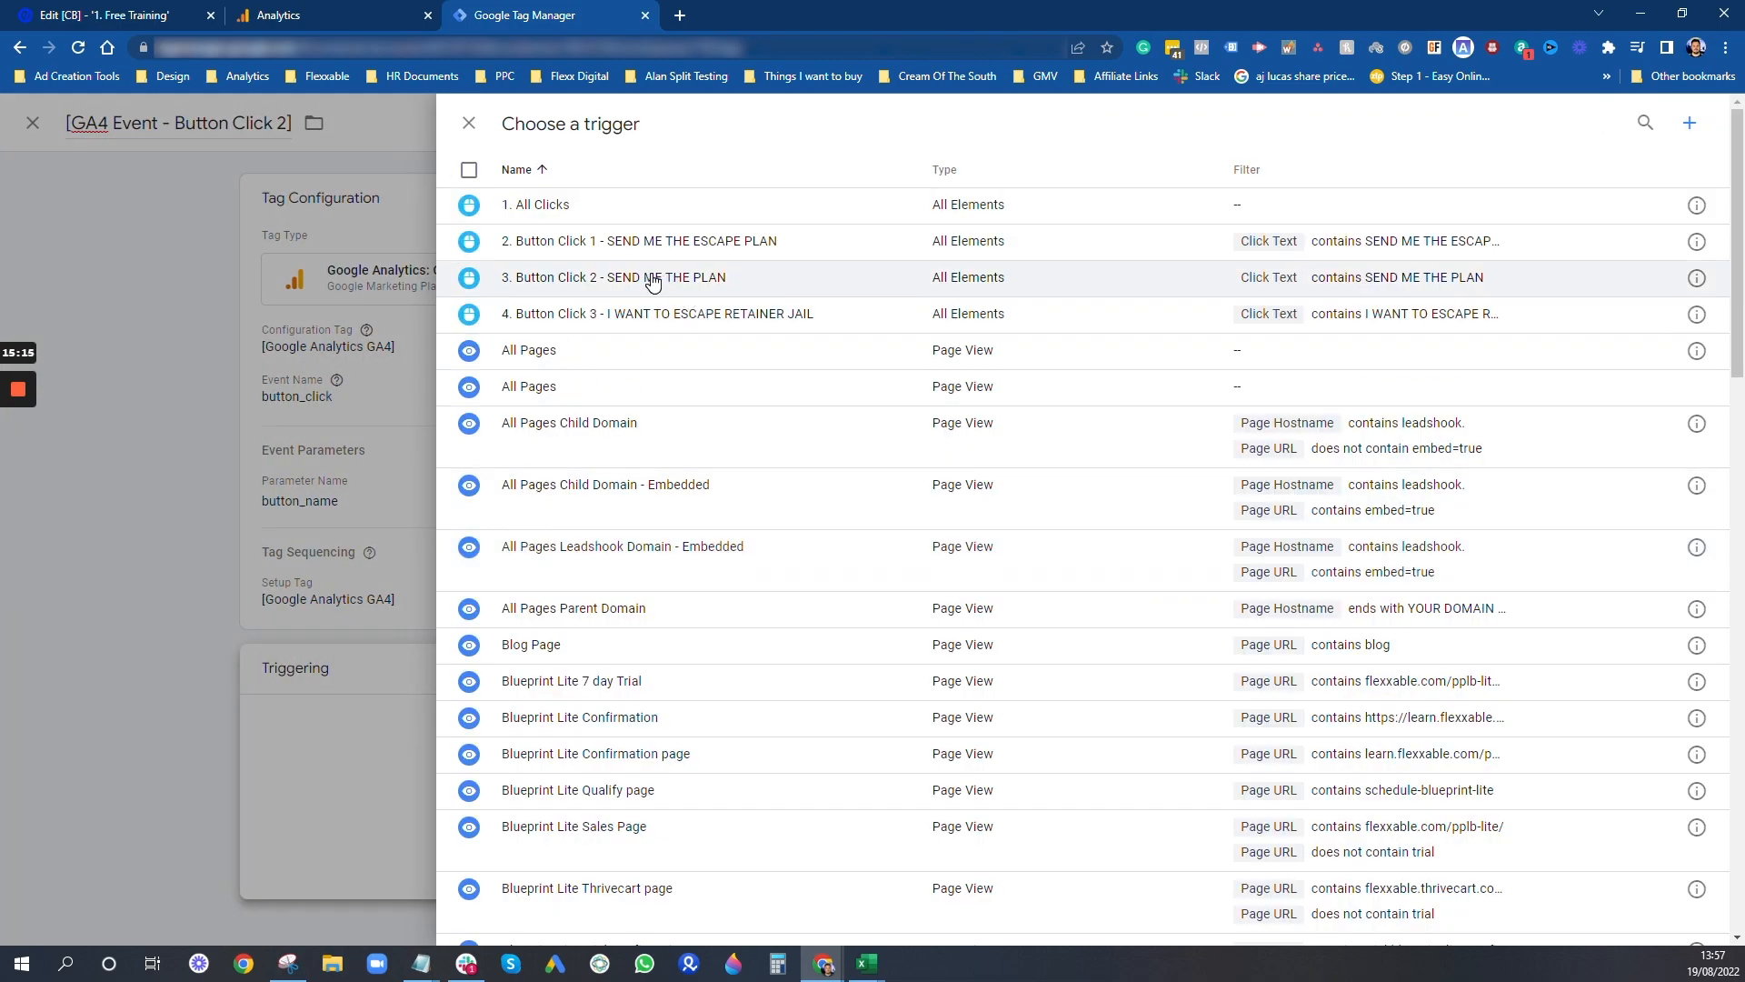
left_click(652, 279)
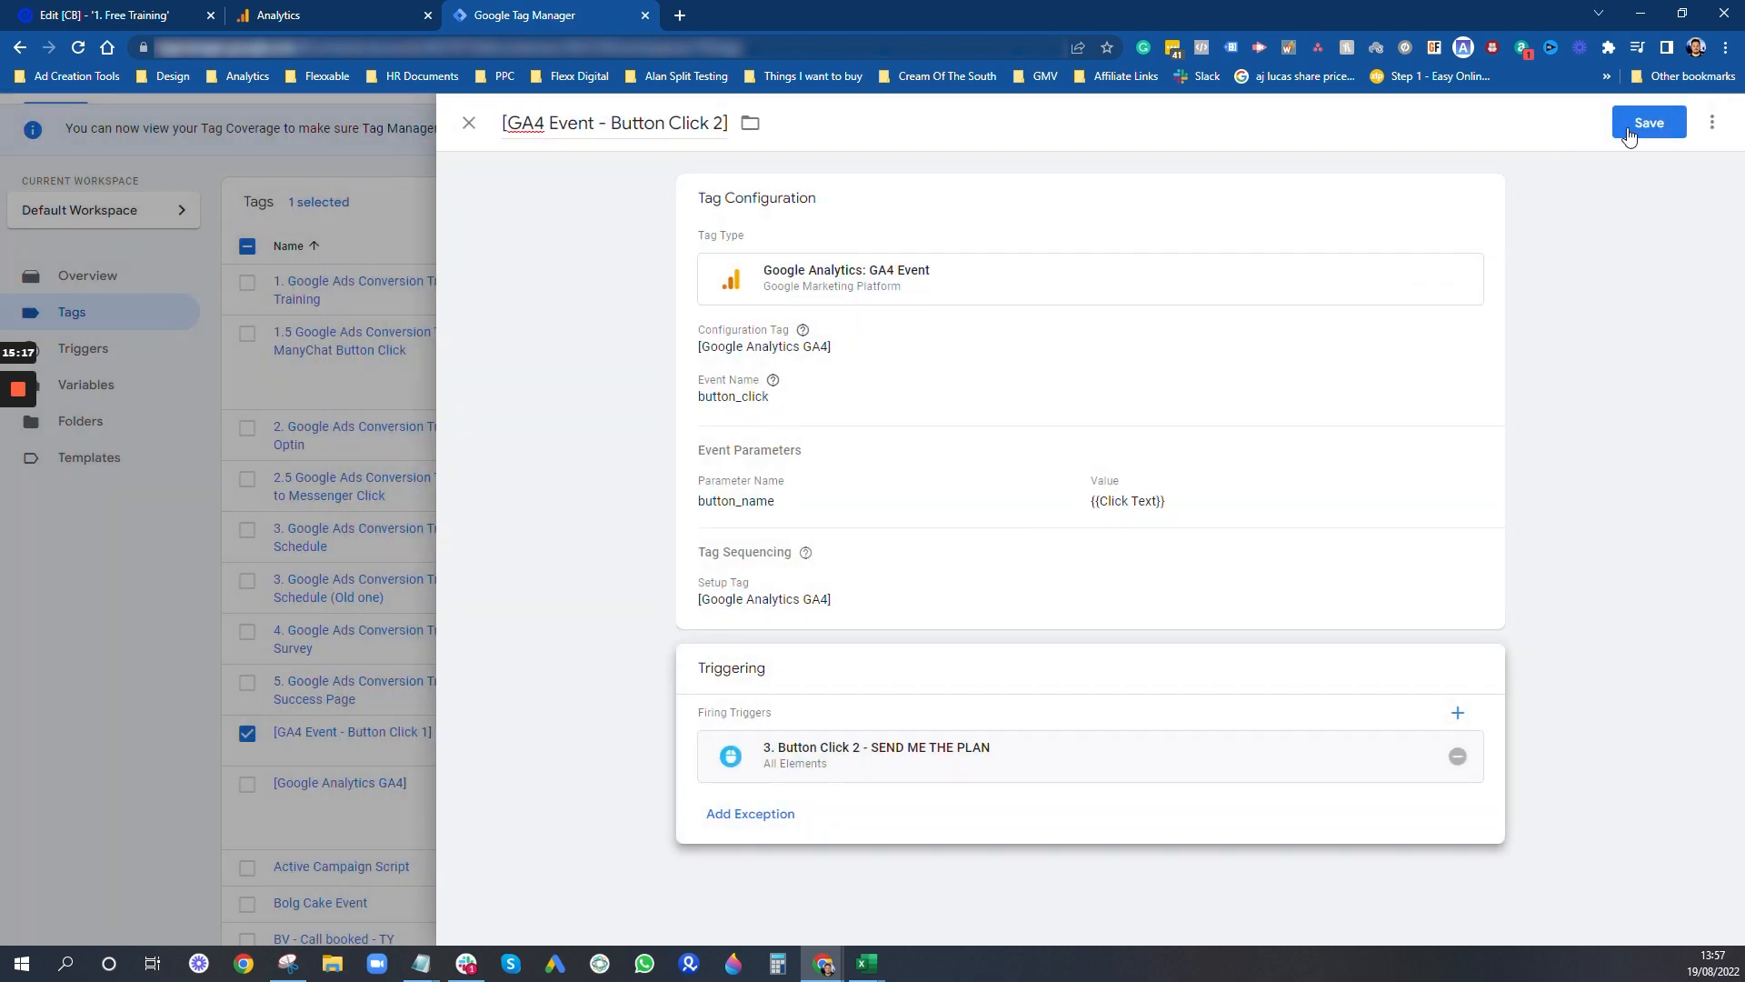
left_click(1645, 131)
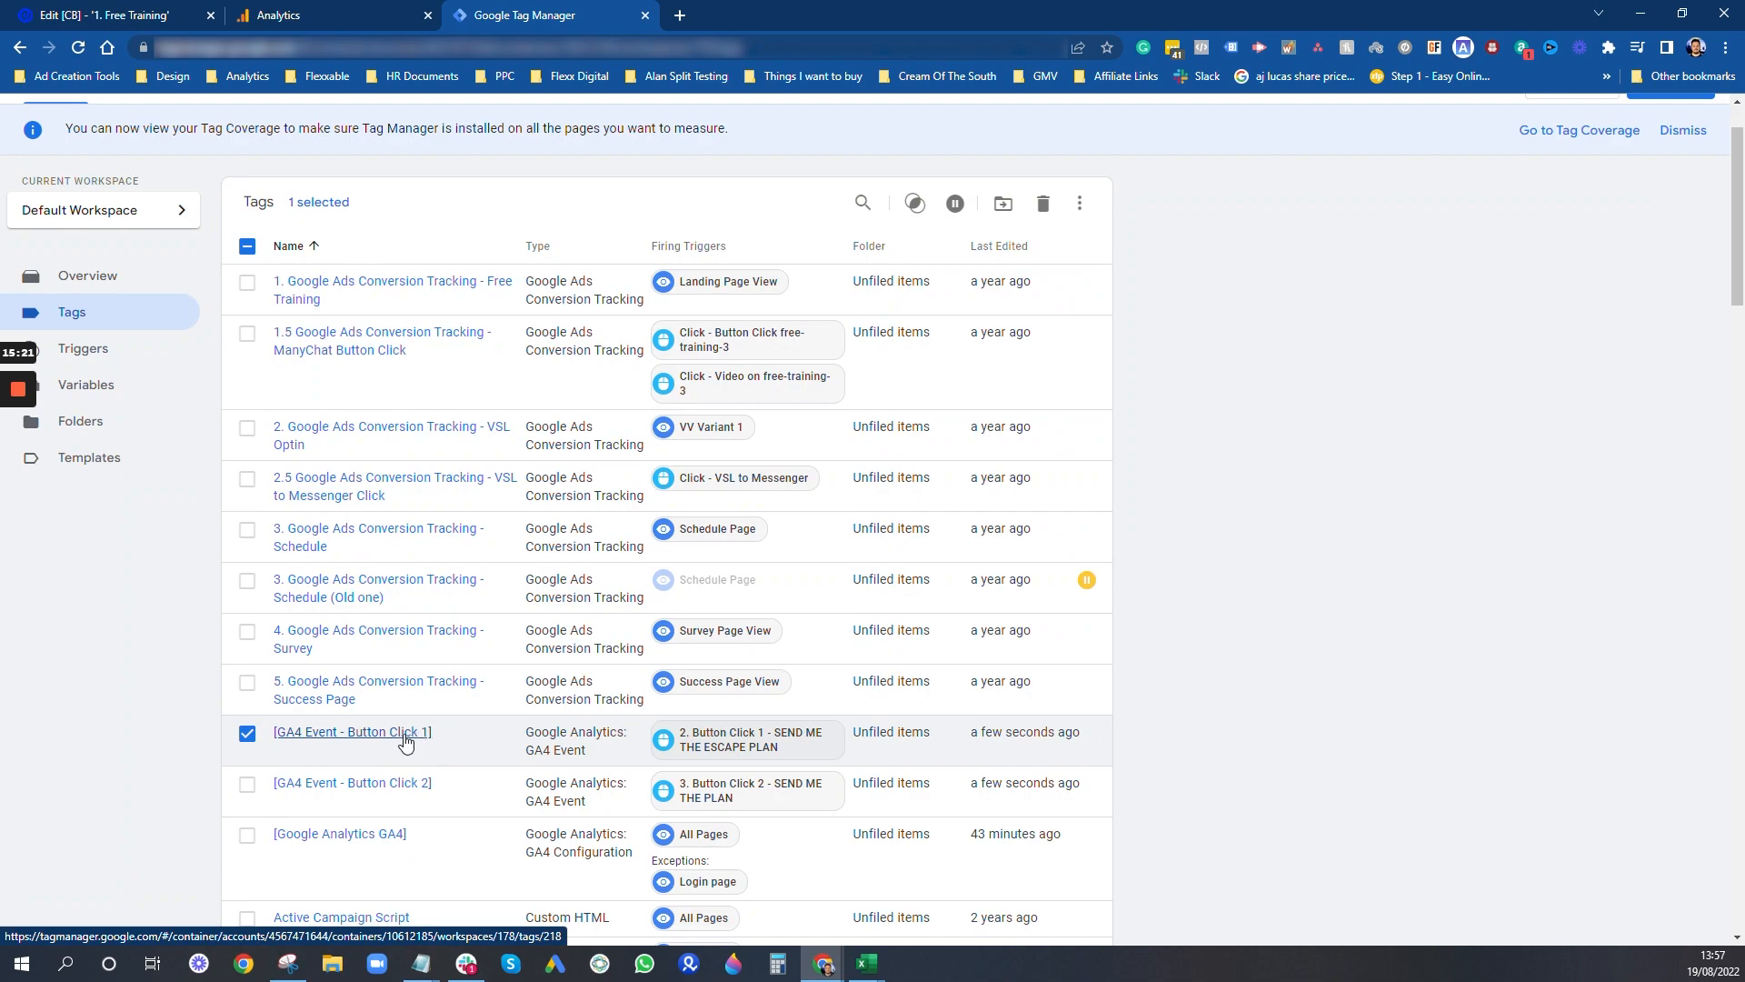
- Duplicate the [GA4 Event - Button Click 2] tag and rename the copy "[GA4 Event - Button Click 3]"
left_click(373, 791)
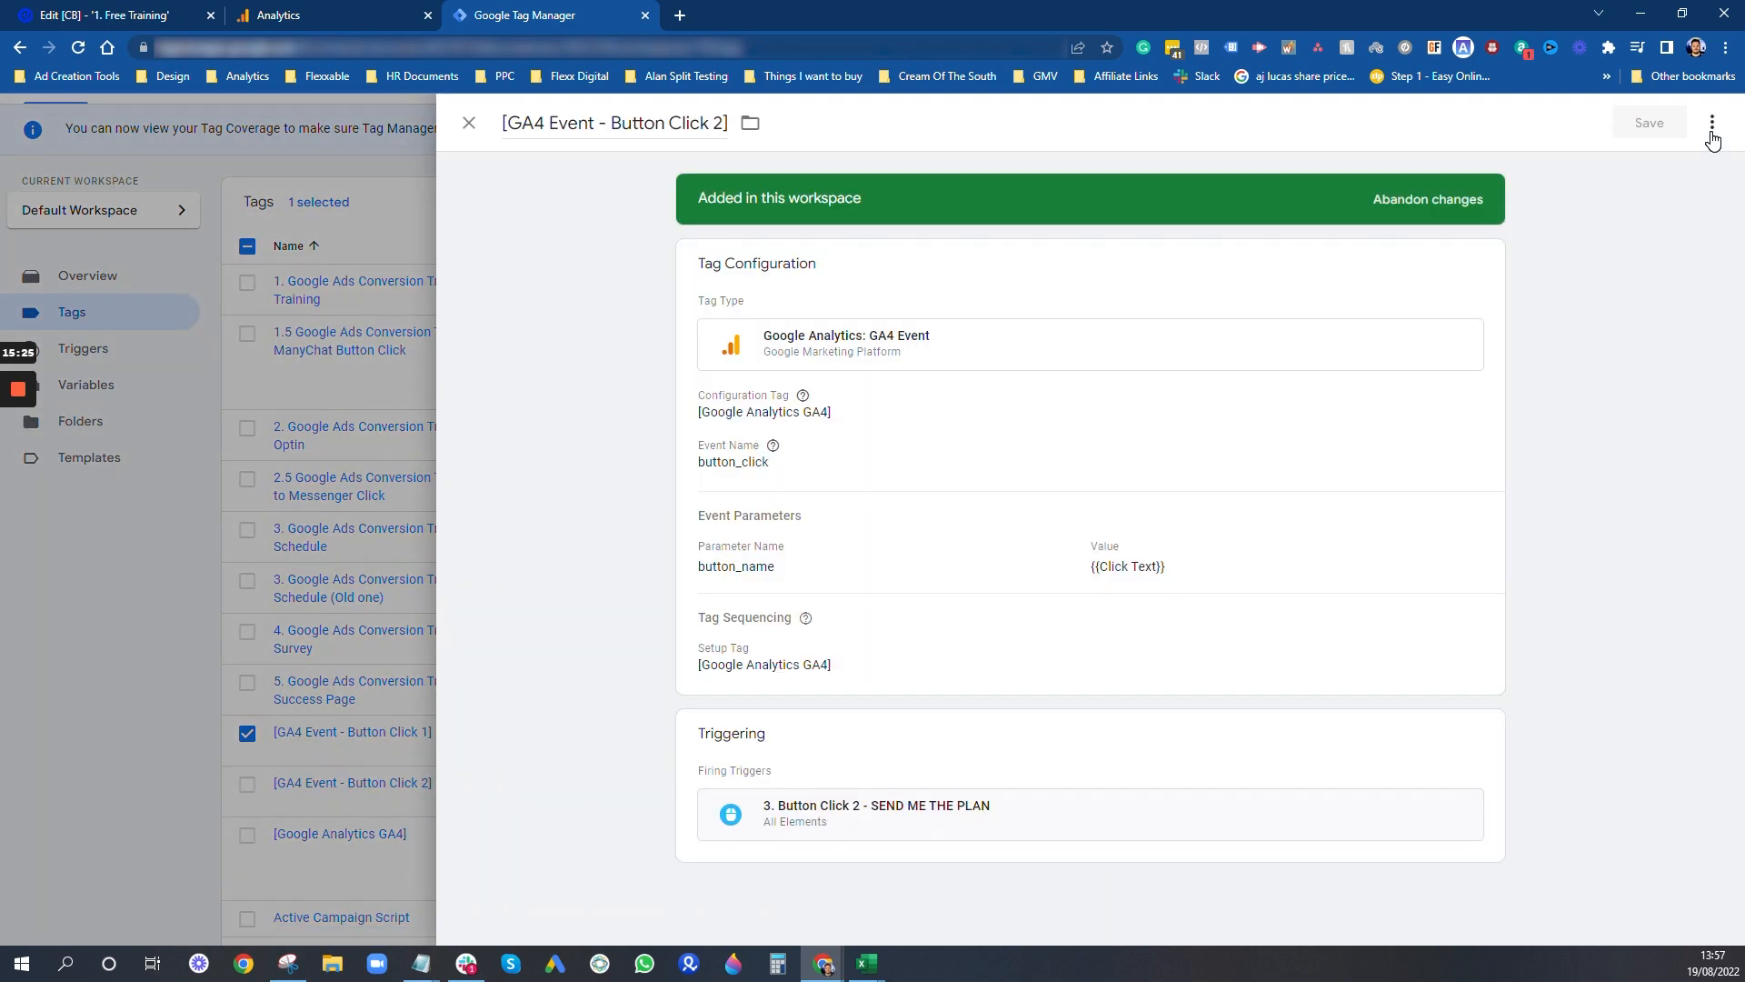
left_click(1712, 122)
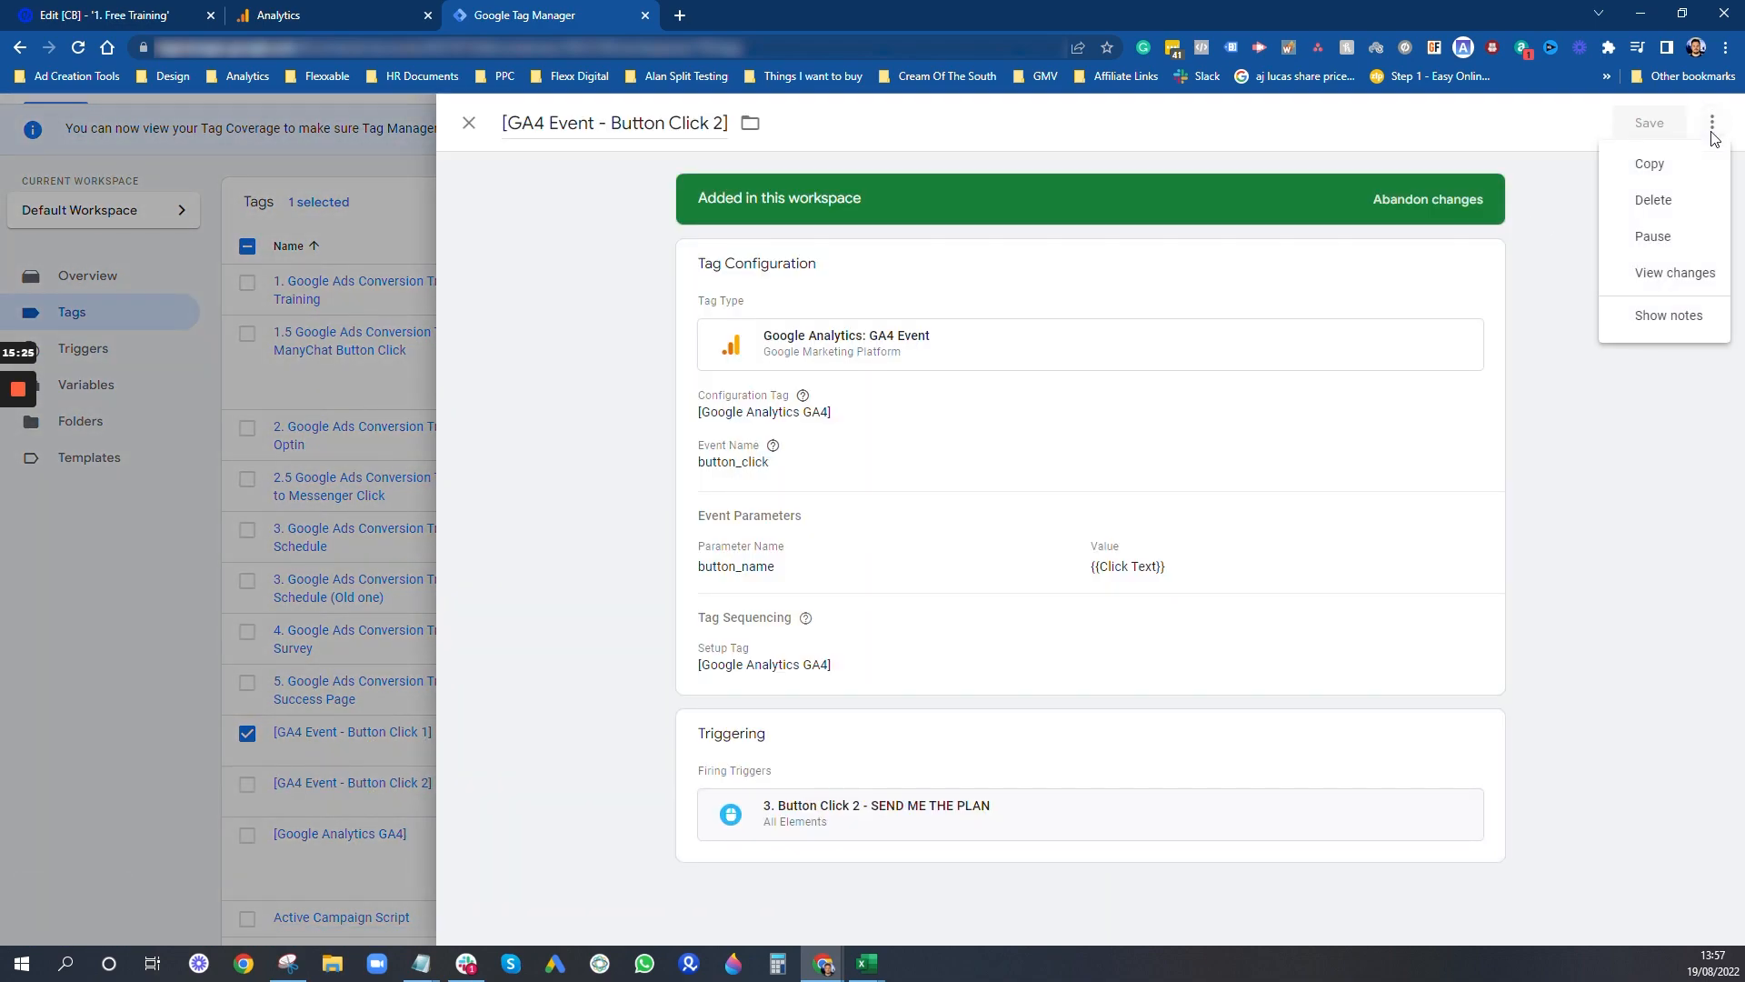
left_click(1685, 176)
left_click(573, 124)
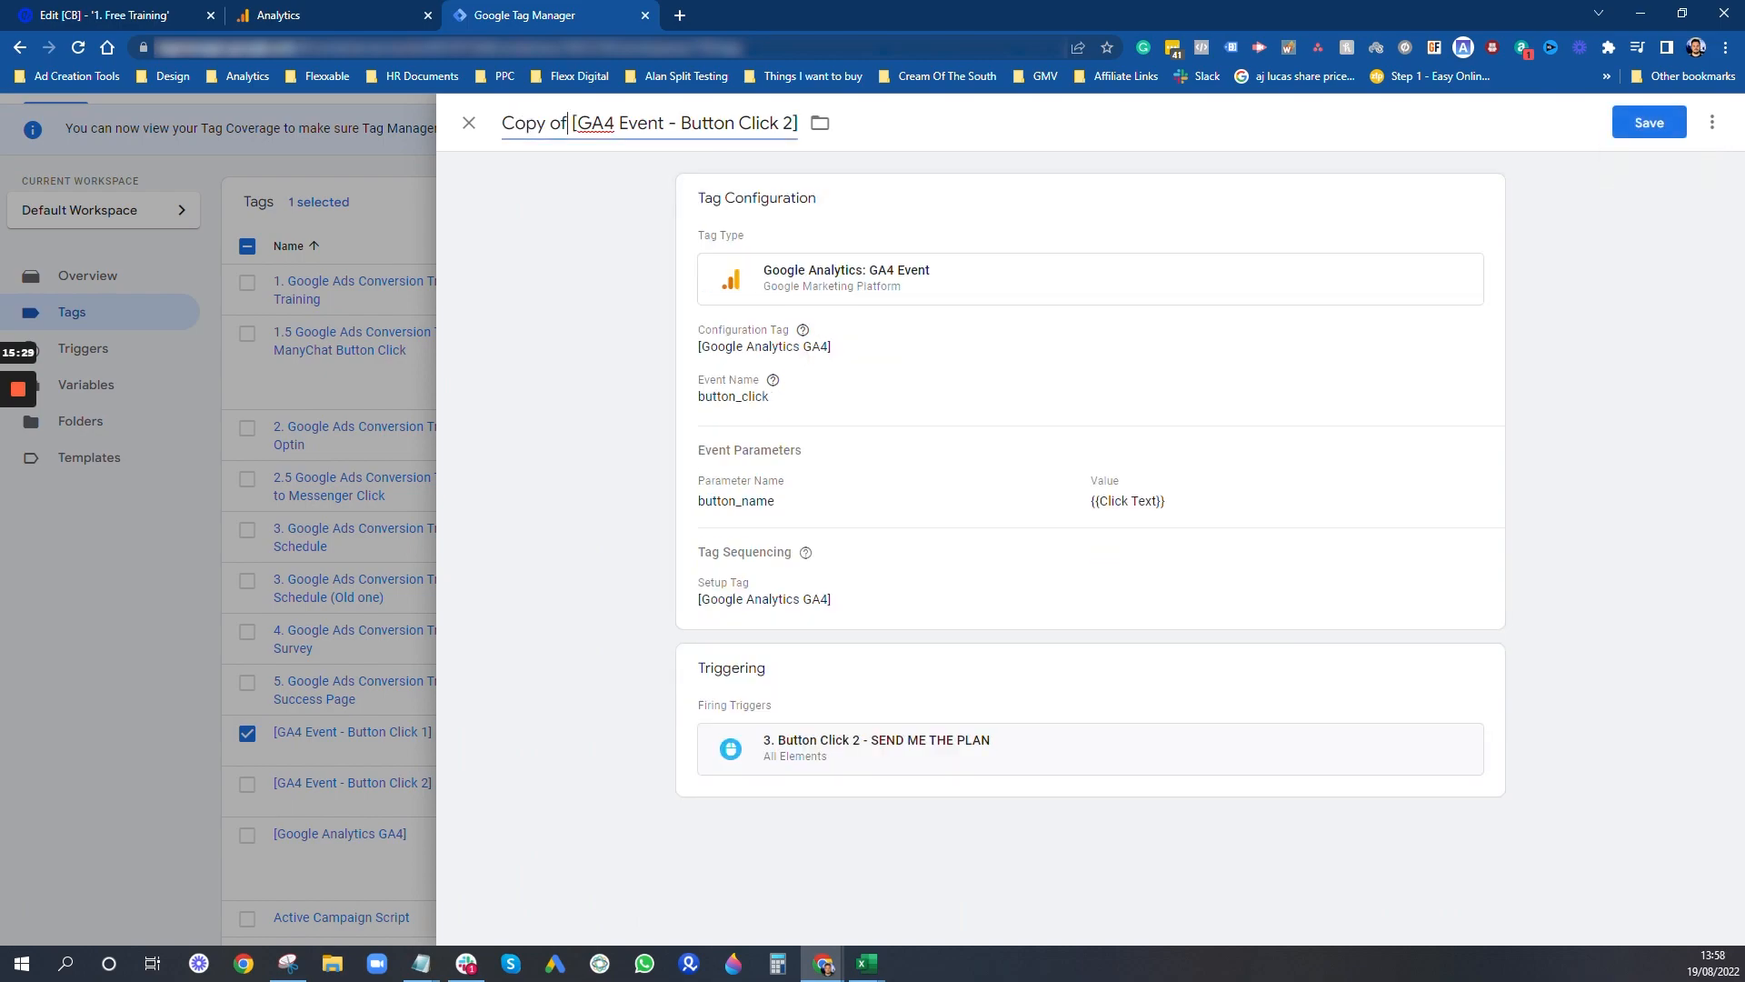
key("BackSpace")
key("BackSpace")
key("BackSpace")
key("BackSpace")
key("BackSpace")
key("BackSpace")
key("BackSpace")
key("BackSpace")
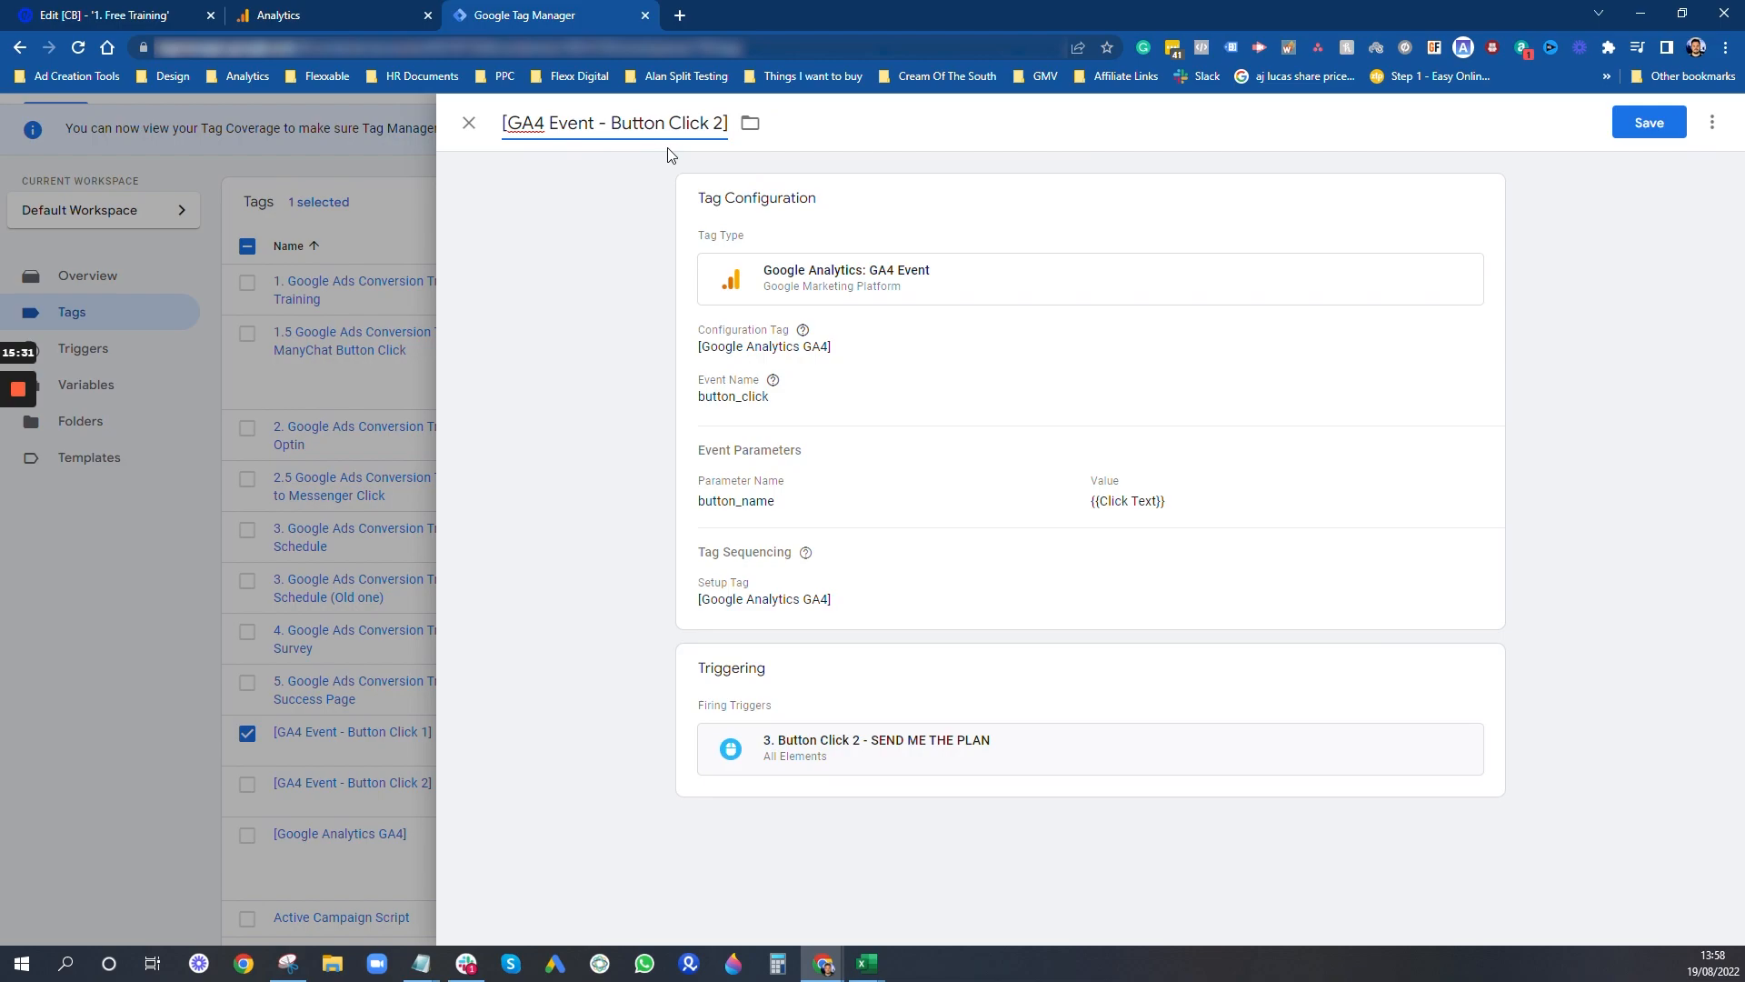
key("BackSpace")
type("3")
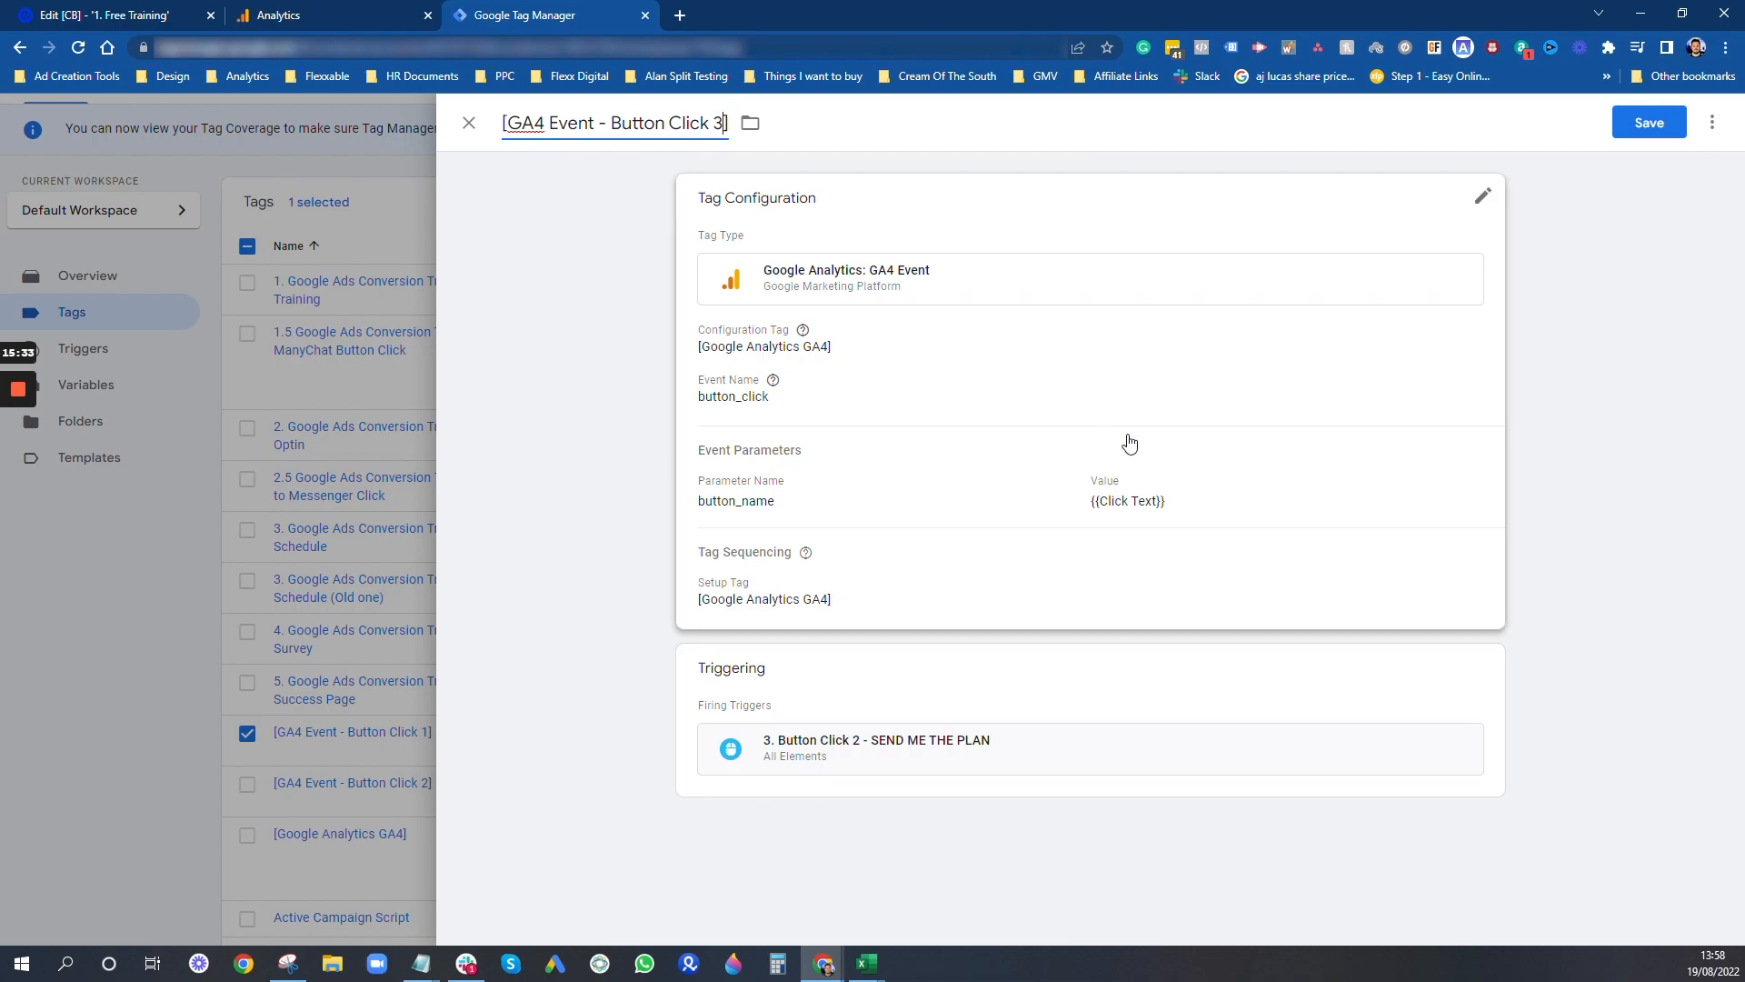
- Swap the copied tag's firing trigger for "4. Button Click 3 - I WANT TO ESCAPE RETAINER JAIL" and save the tag
left_click(1067, 697)
left_click(1458, 756)
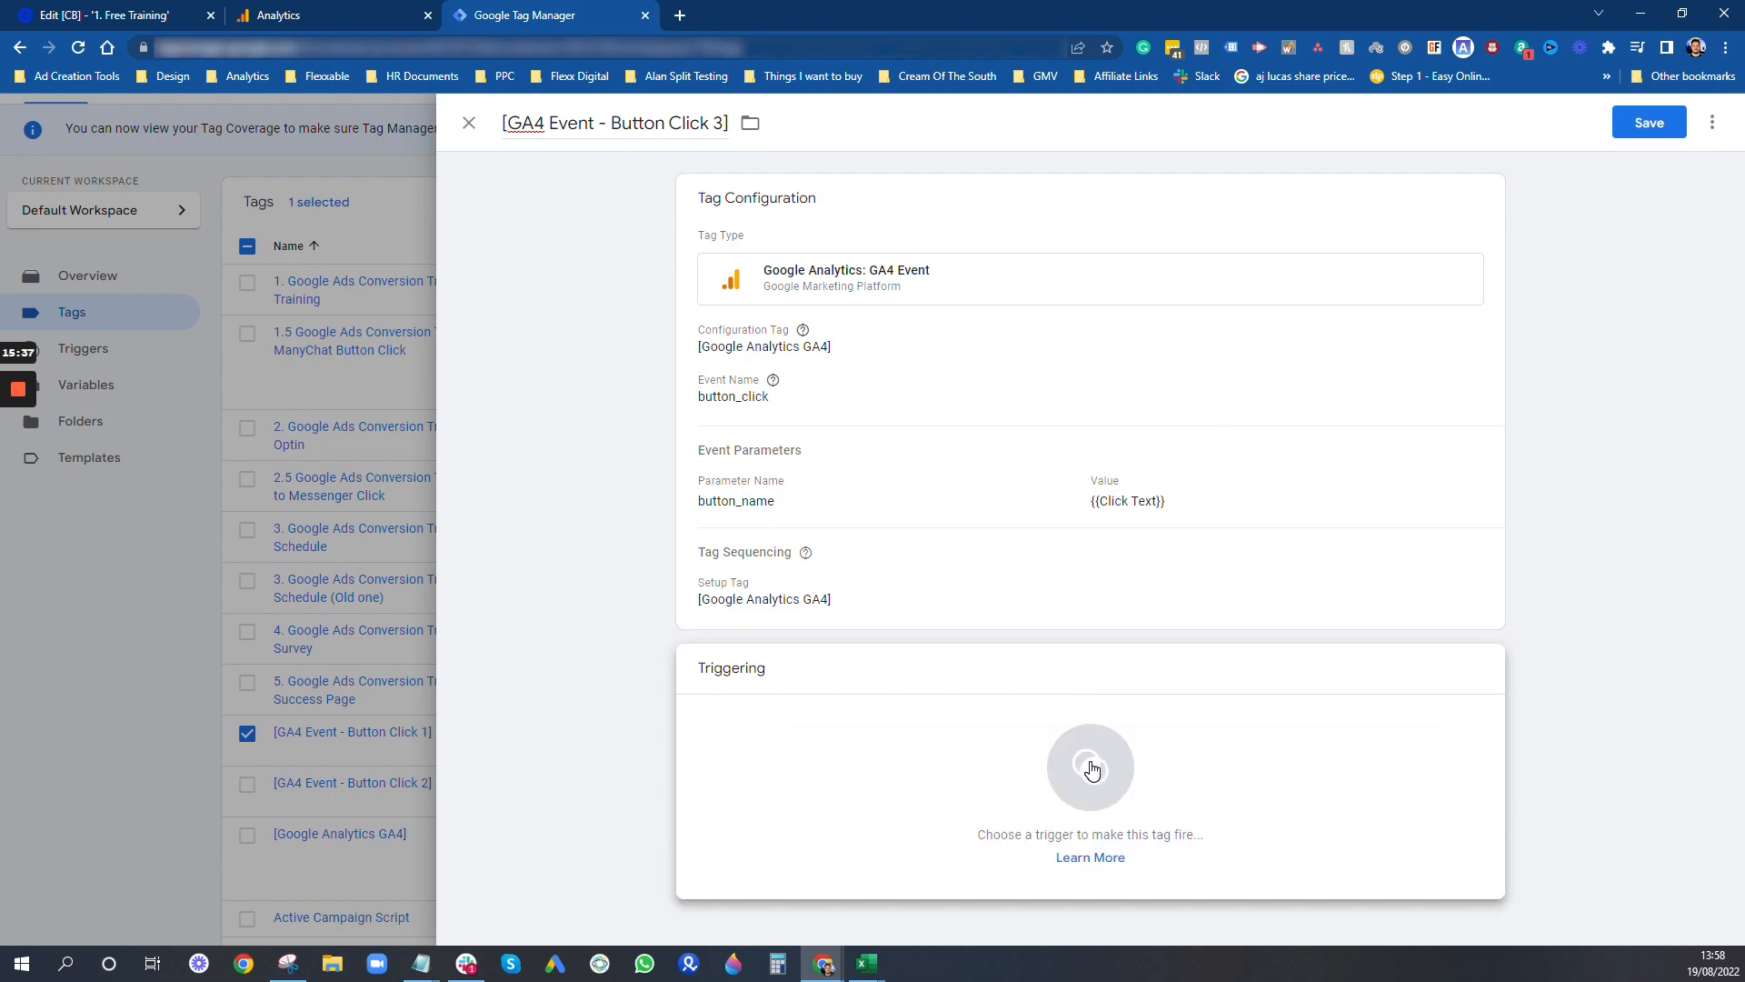
left_click(905, 768)
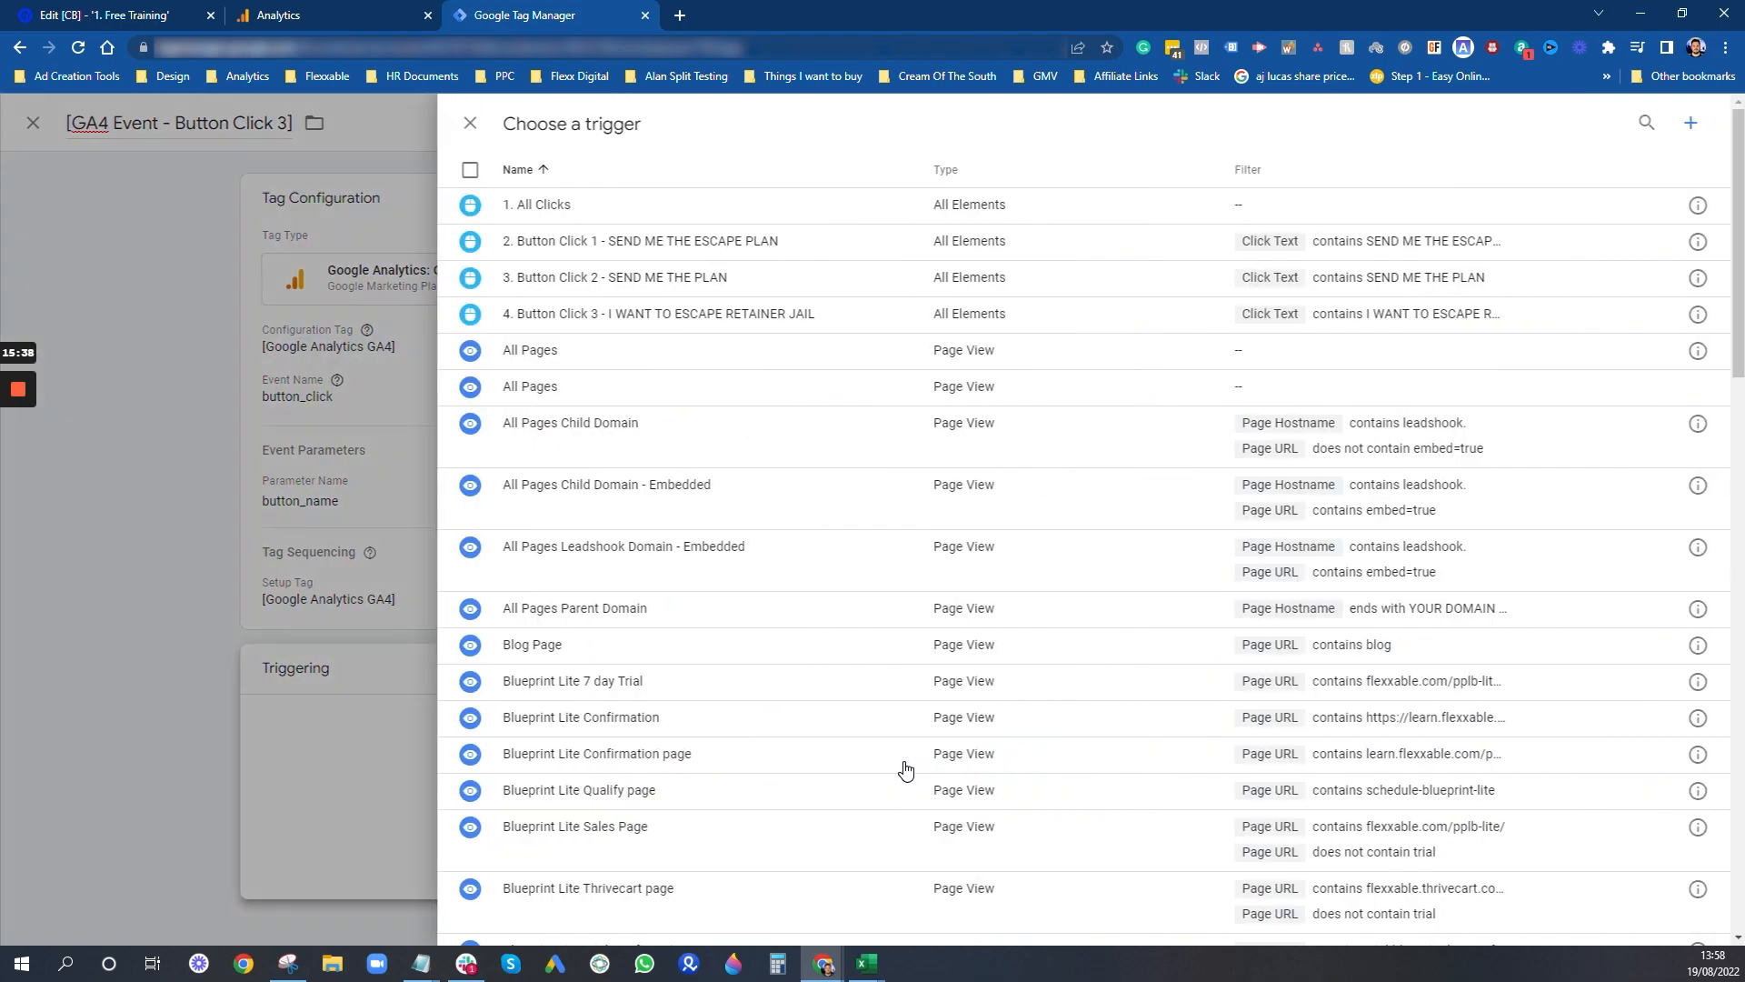
left_click(682, 319)
left_click(1650, 123)
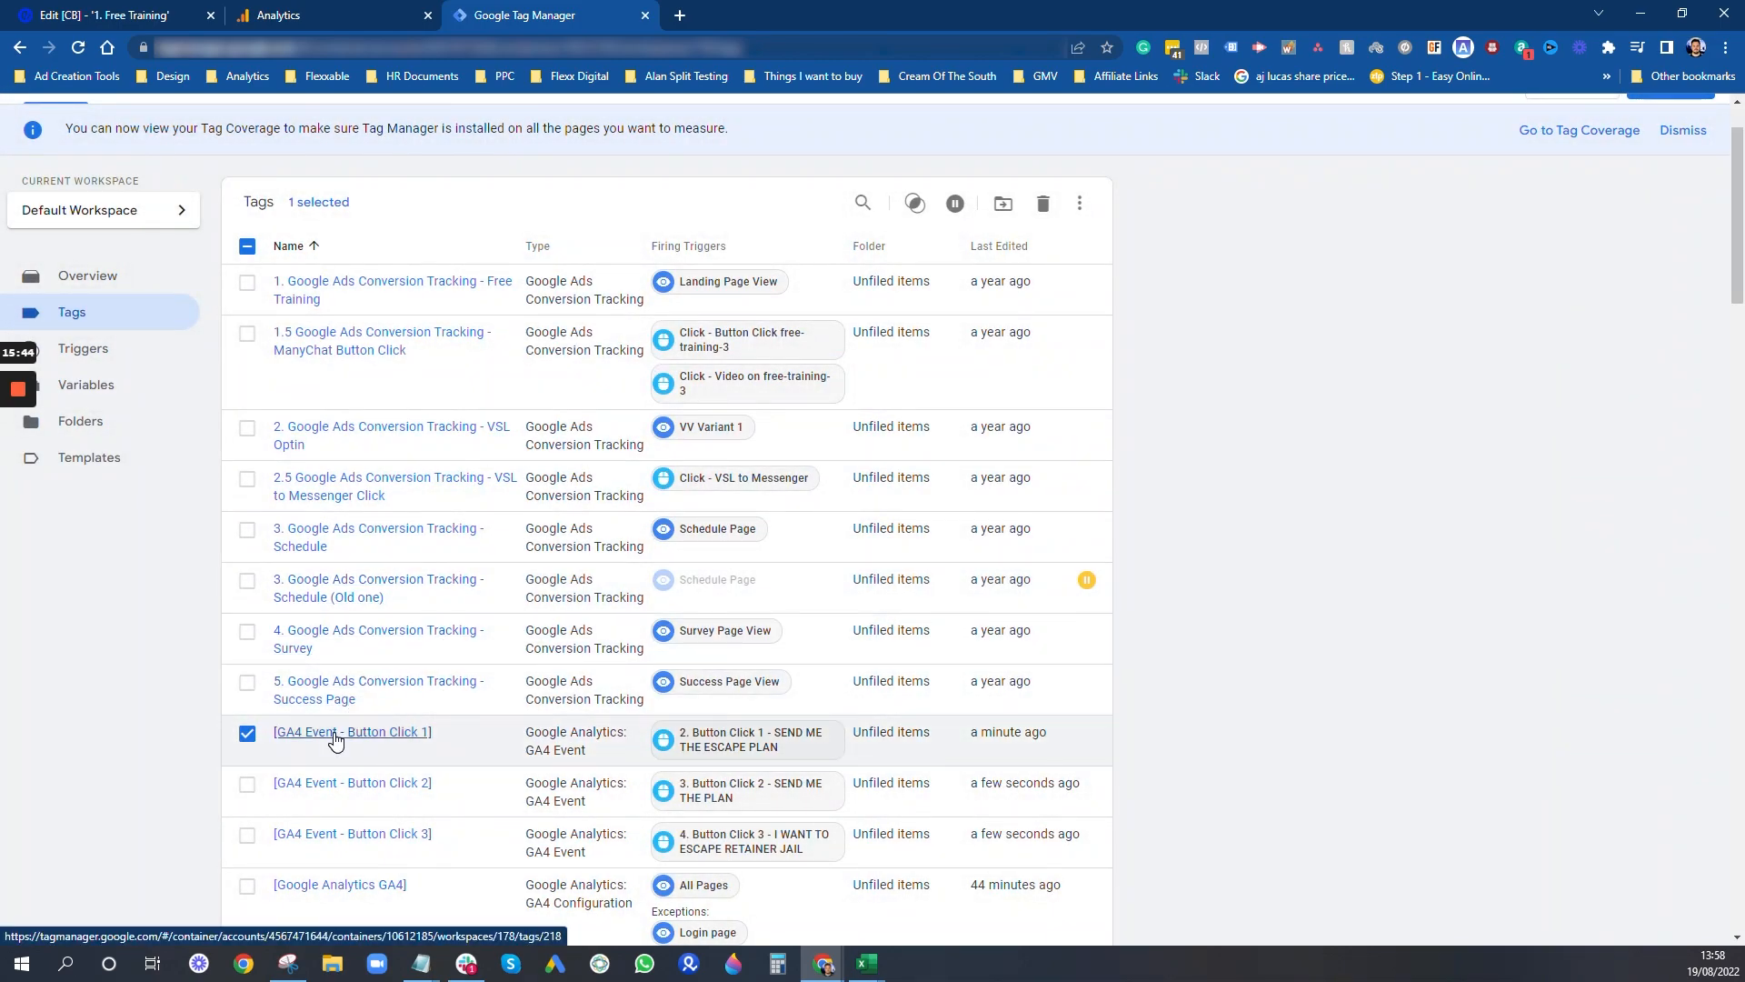
- Publish the workspace changes to the Live environment without a version name or description, and return to the workspace
left_click(336, 736)
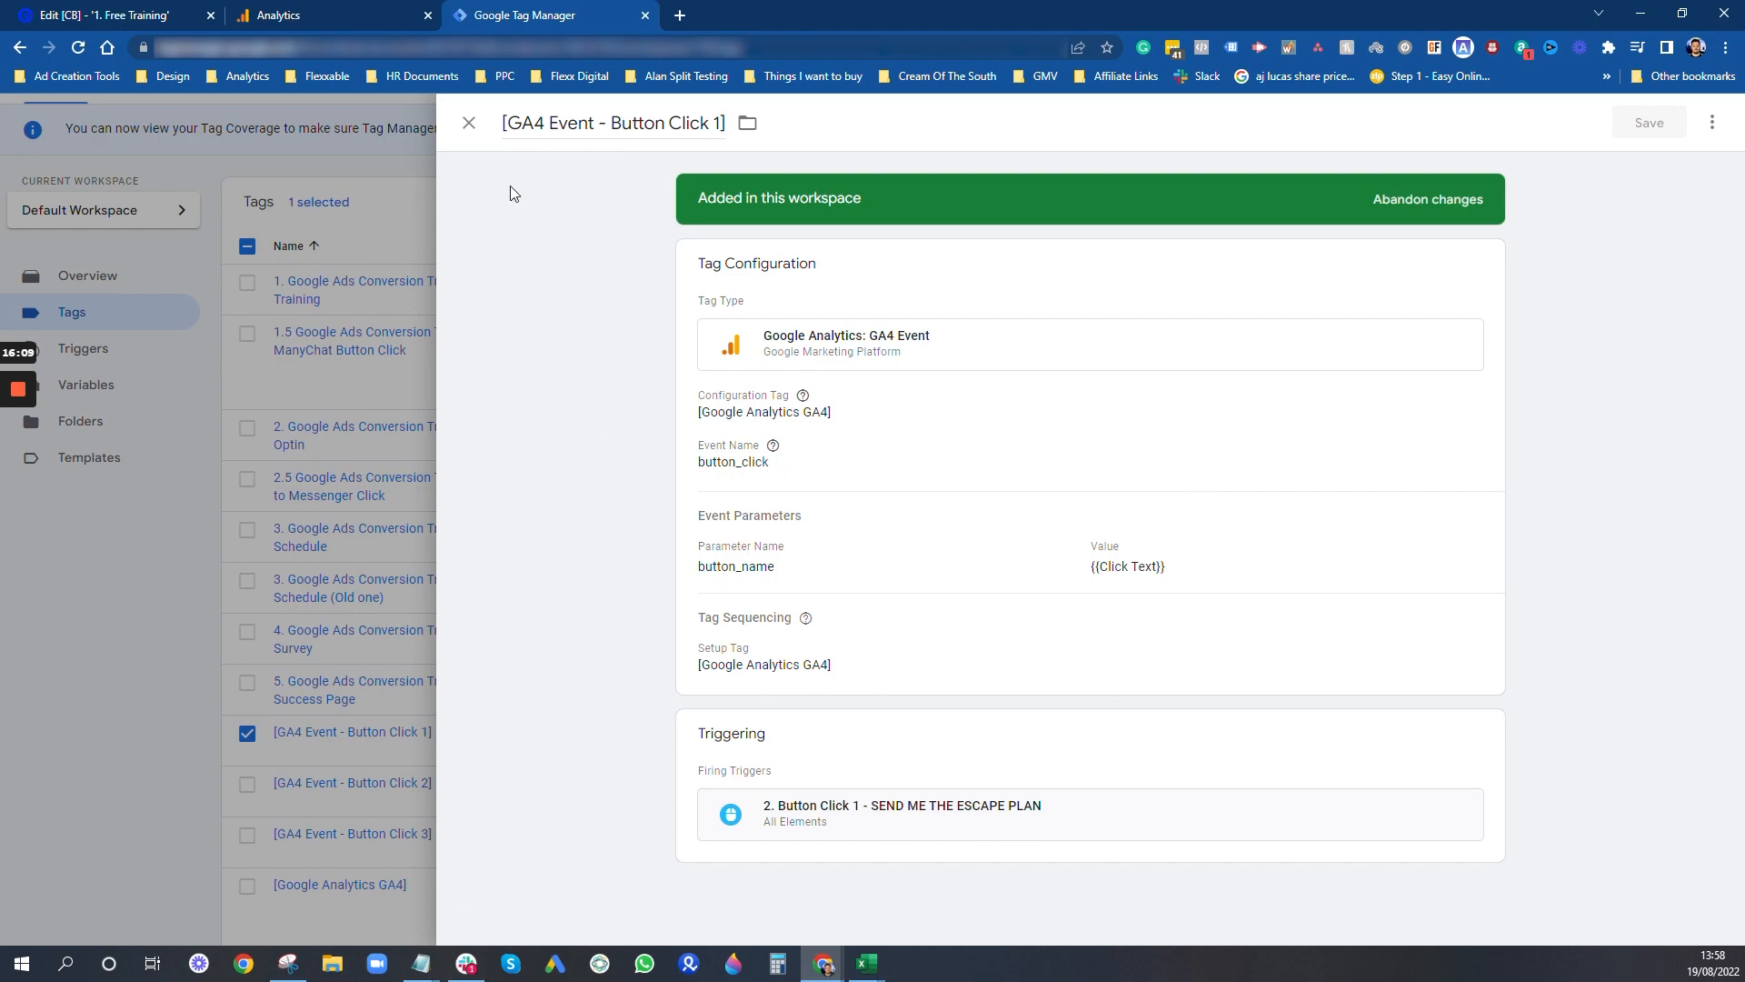
left_click(469, 123)
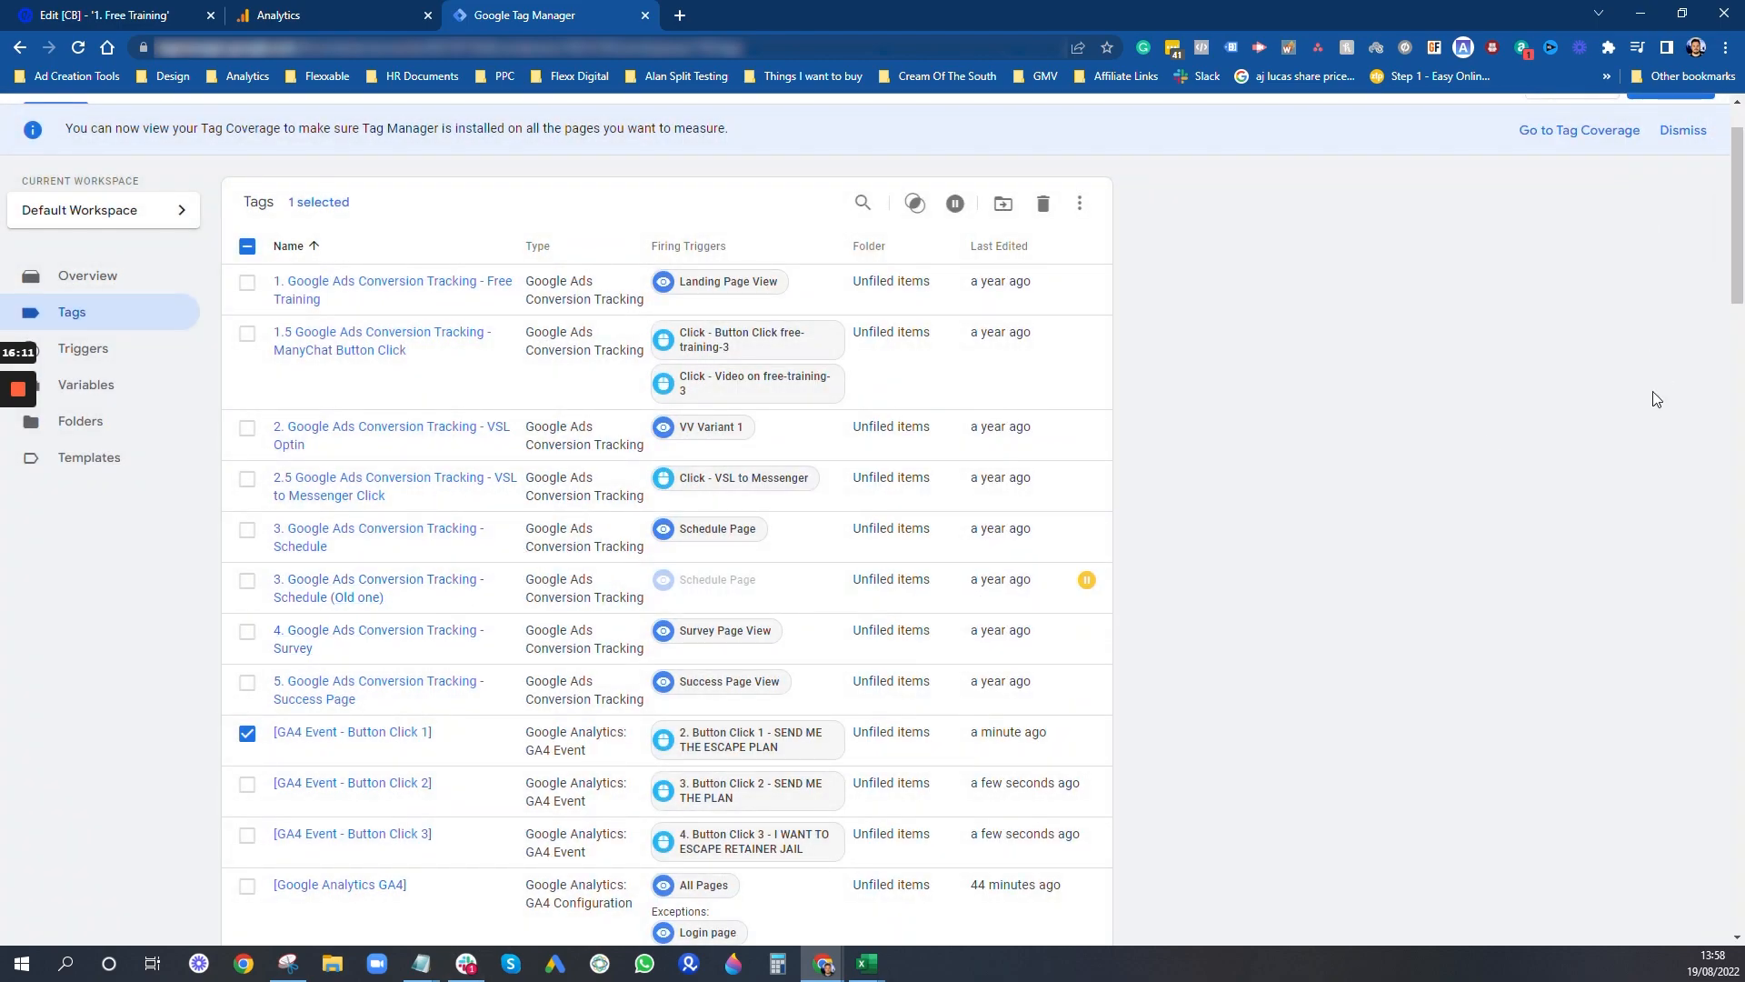
scroll(1657, 398, "up", 1)
left_click(1671, 123)
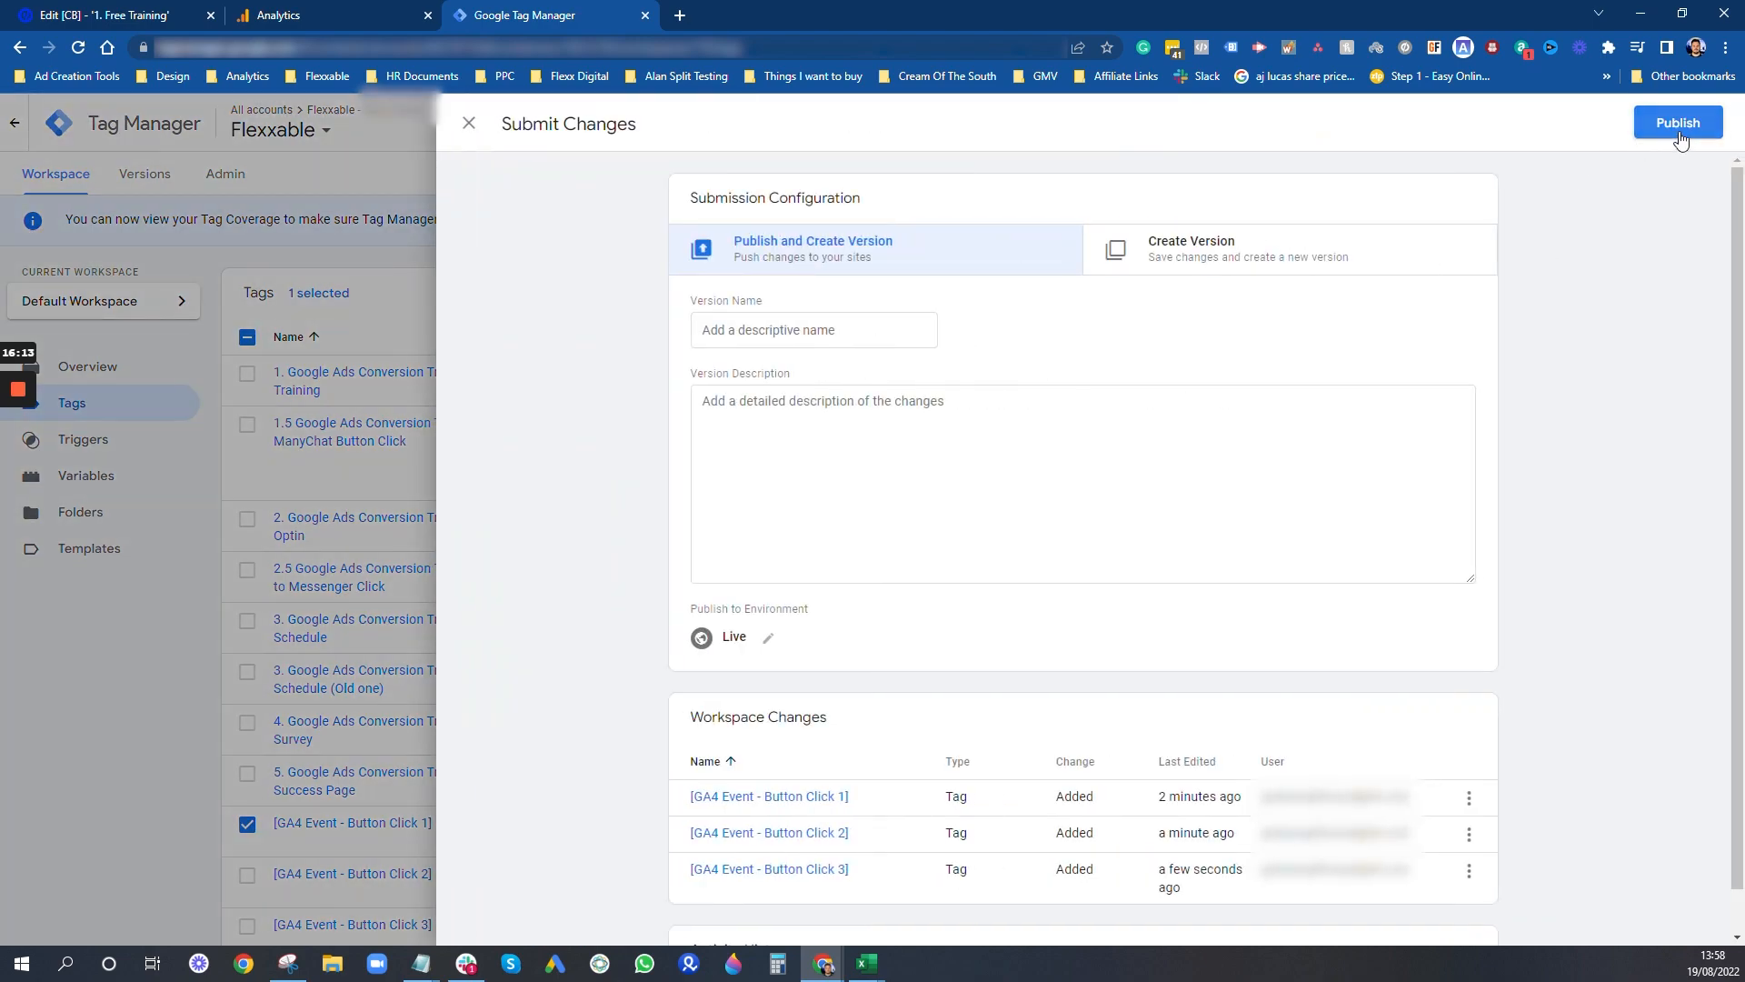
left_click(1678, 127)
left_click(1112, 654)
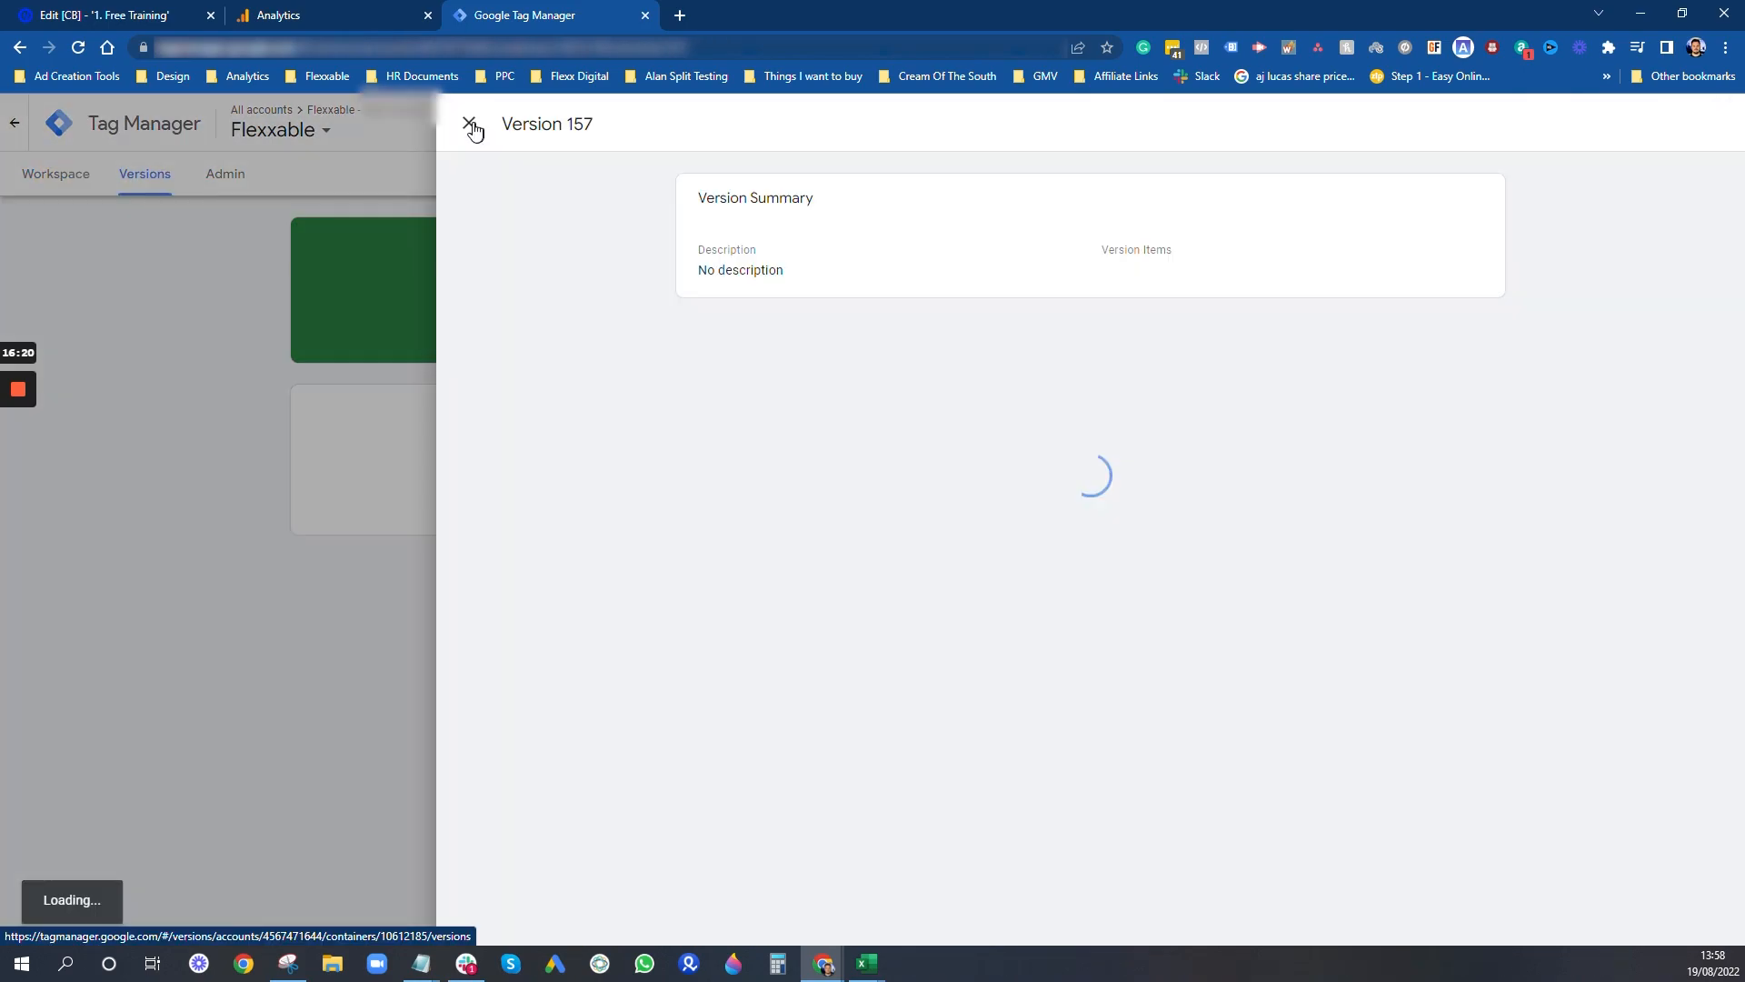
left_click(470, 125)
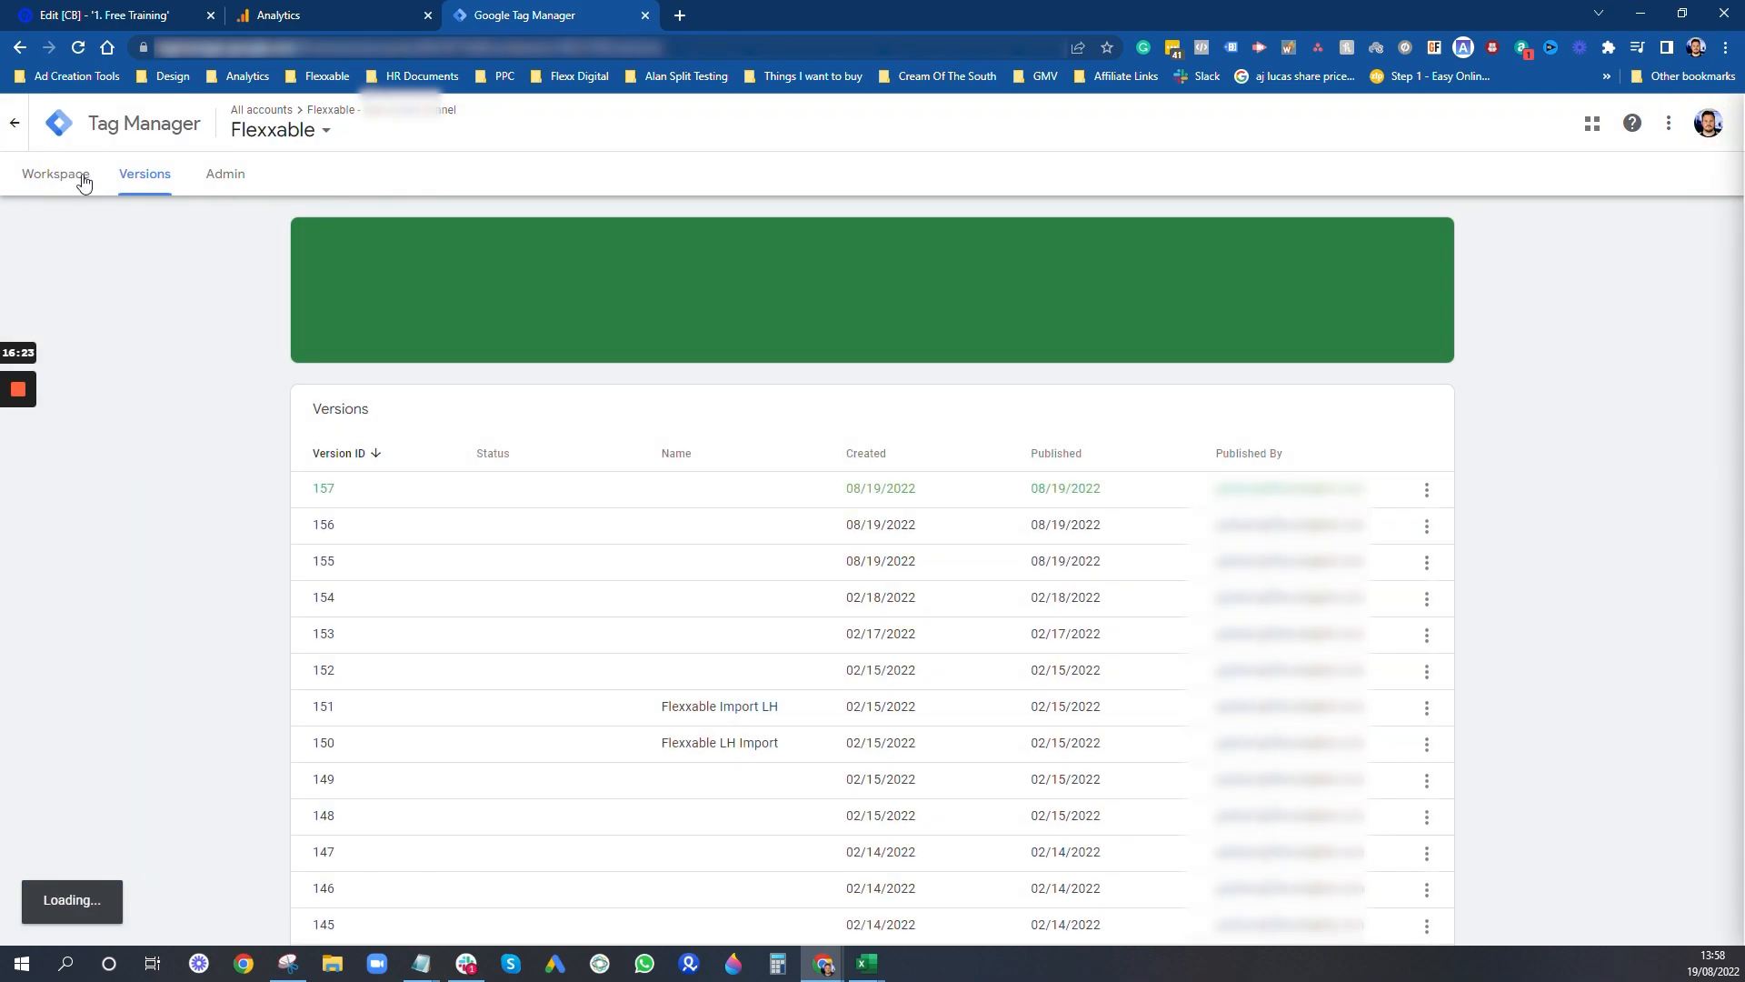
left_click(80, 180)
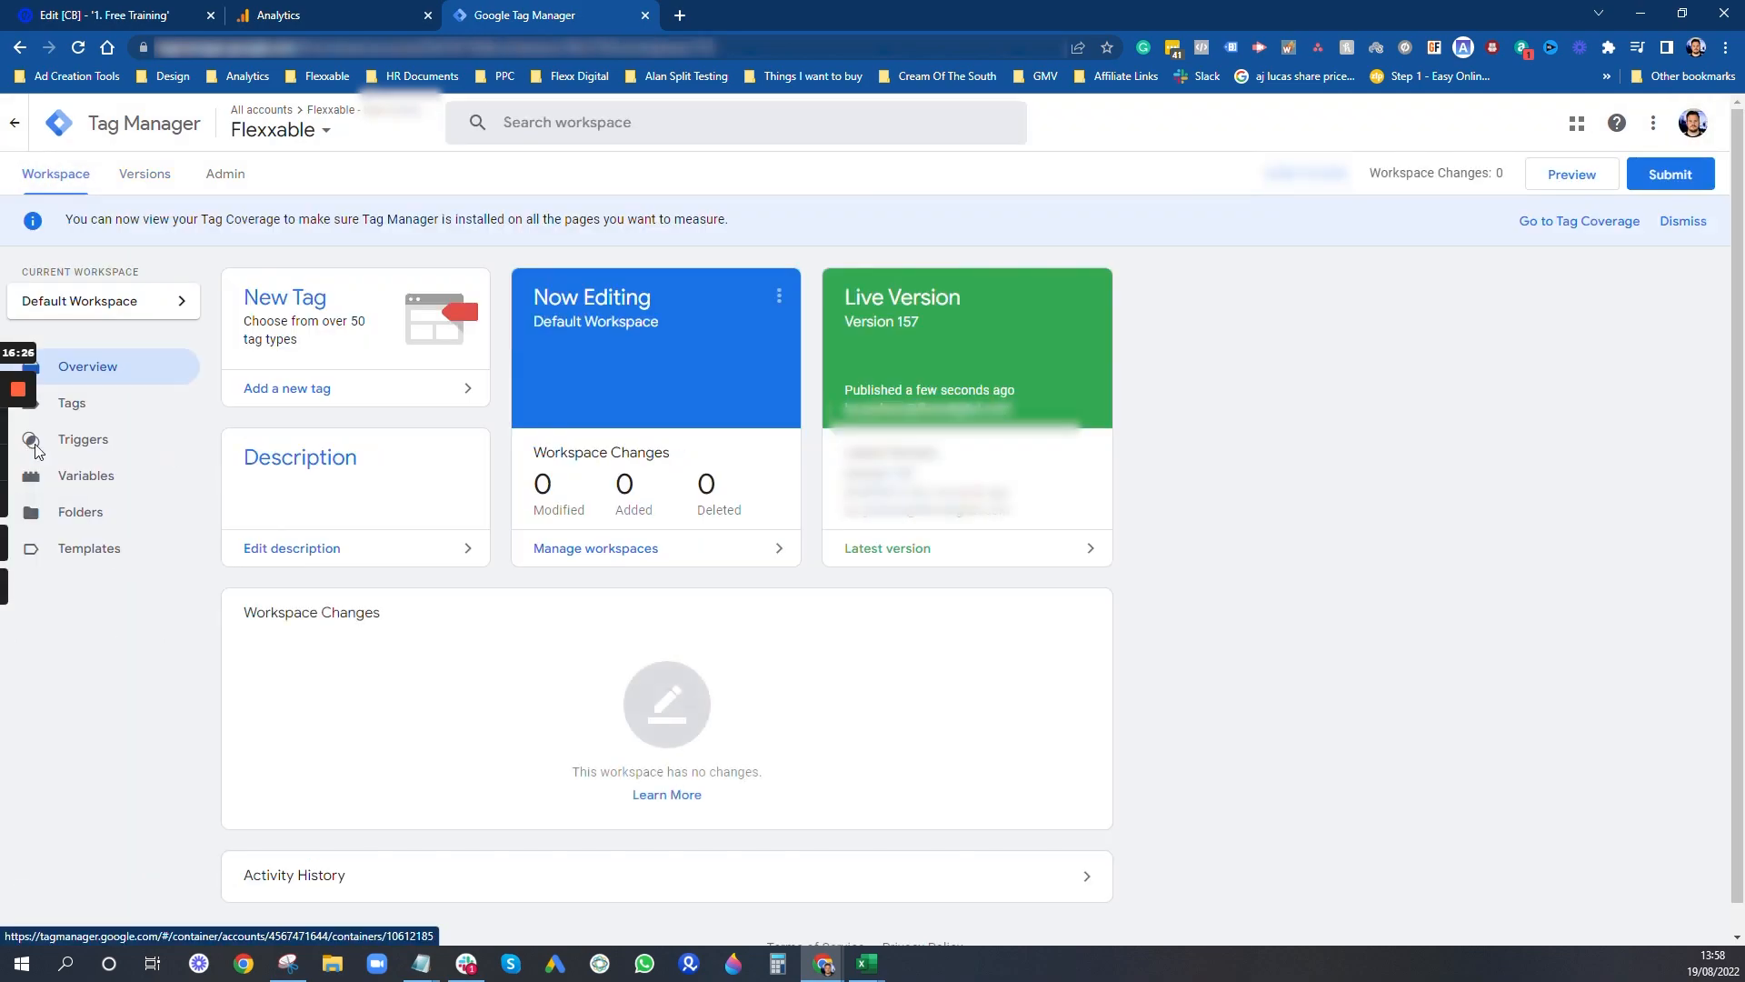
mouse_move(20, 472)
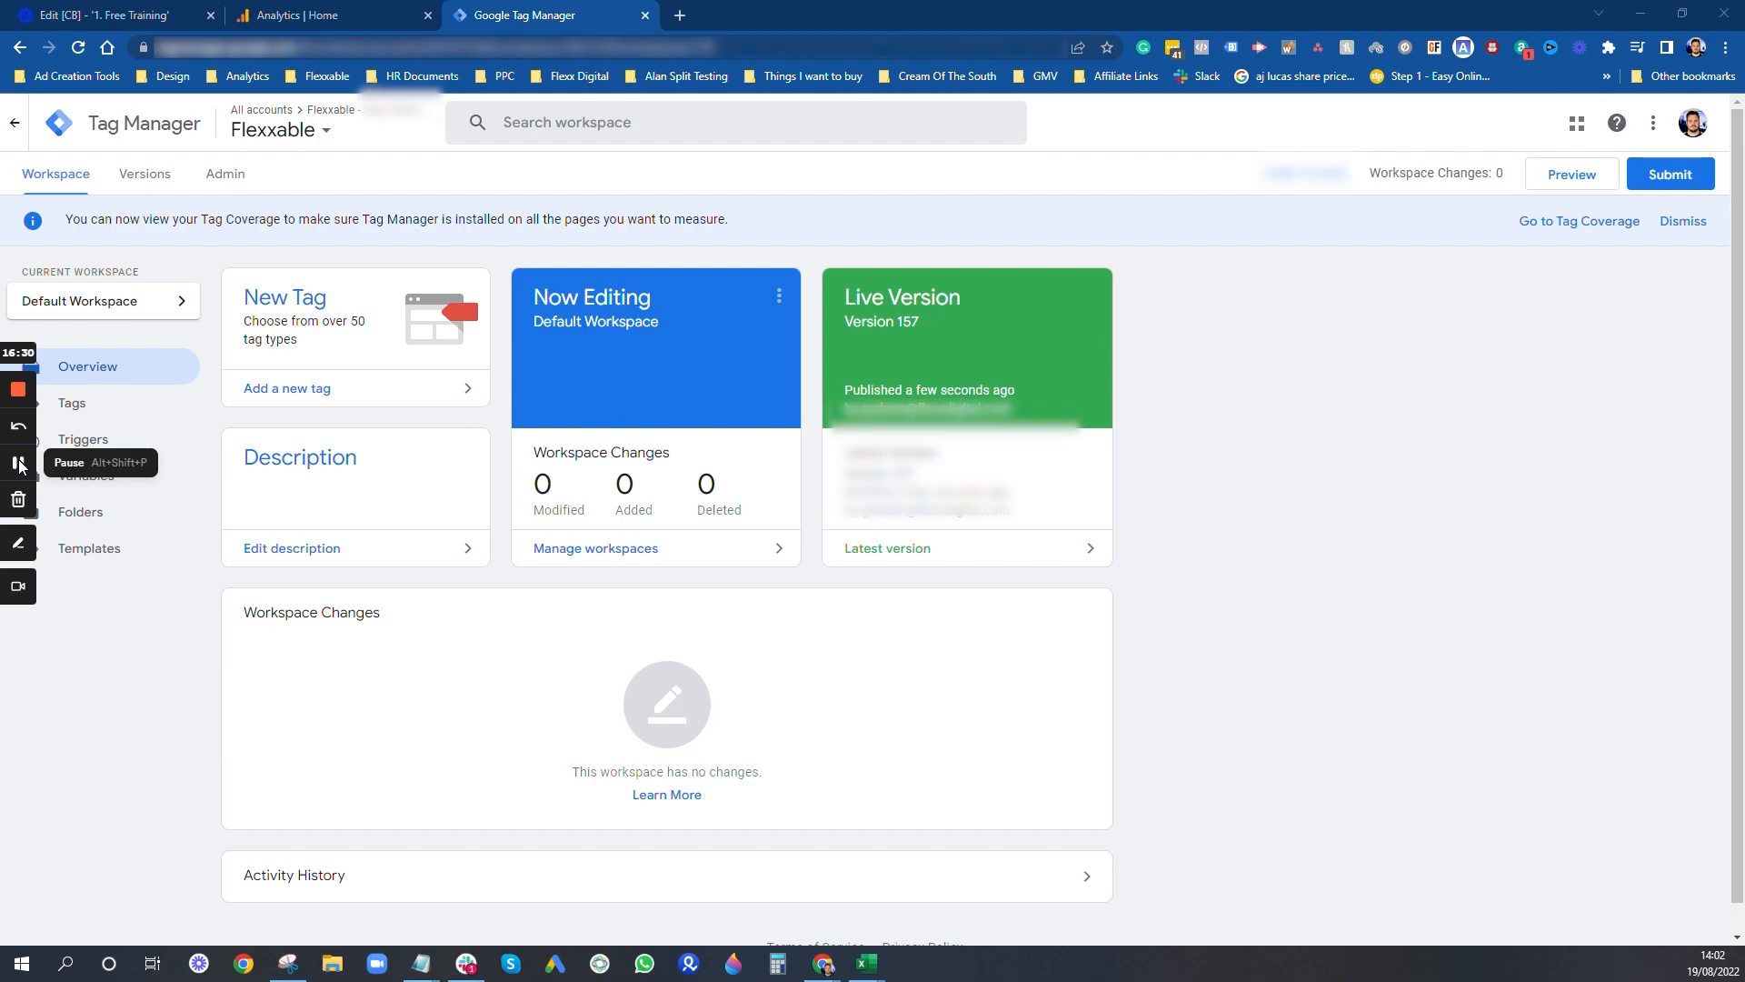
left_click(1566, 186)
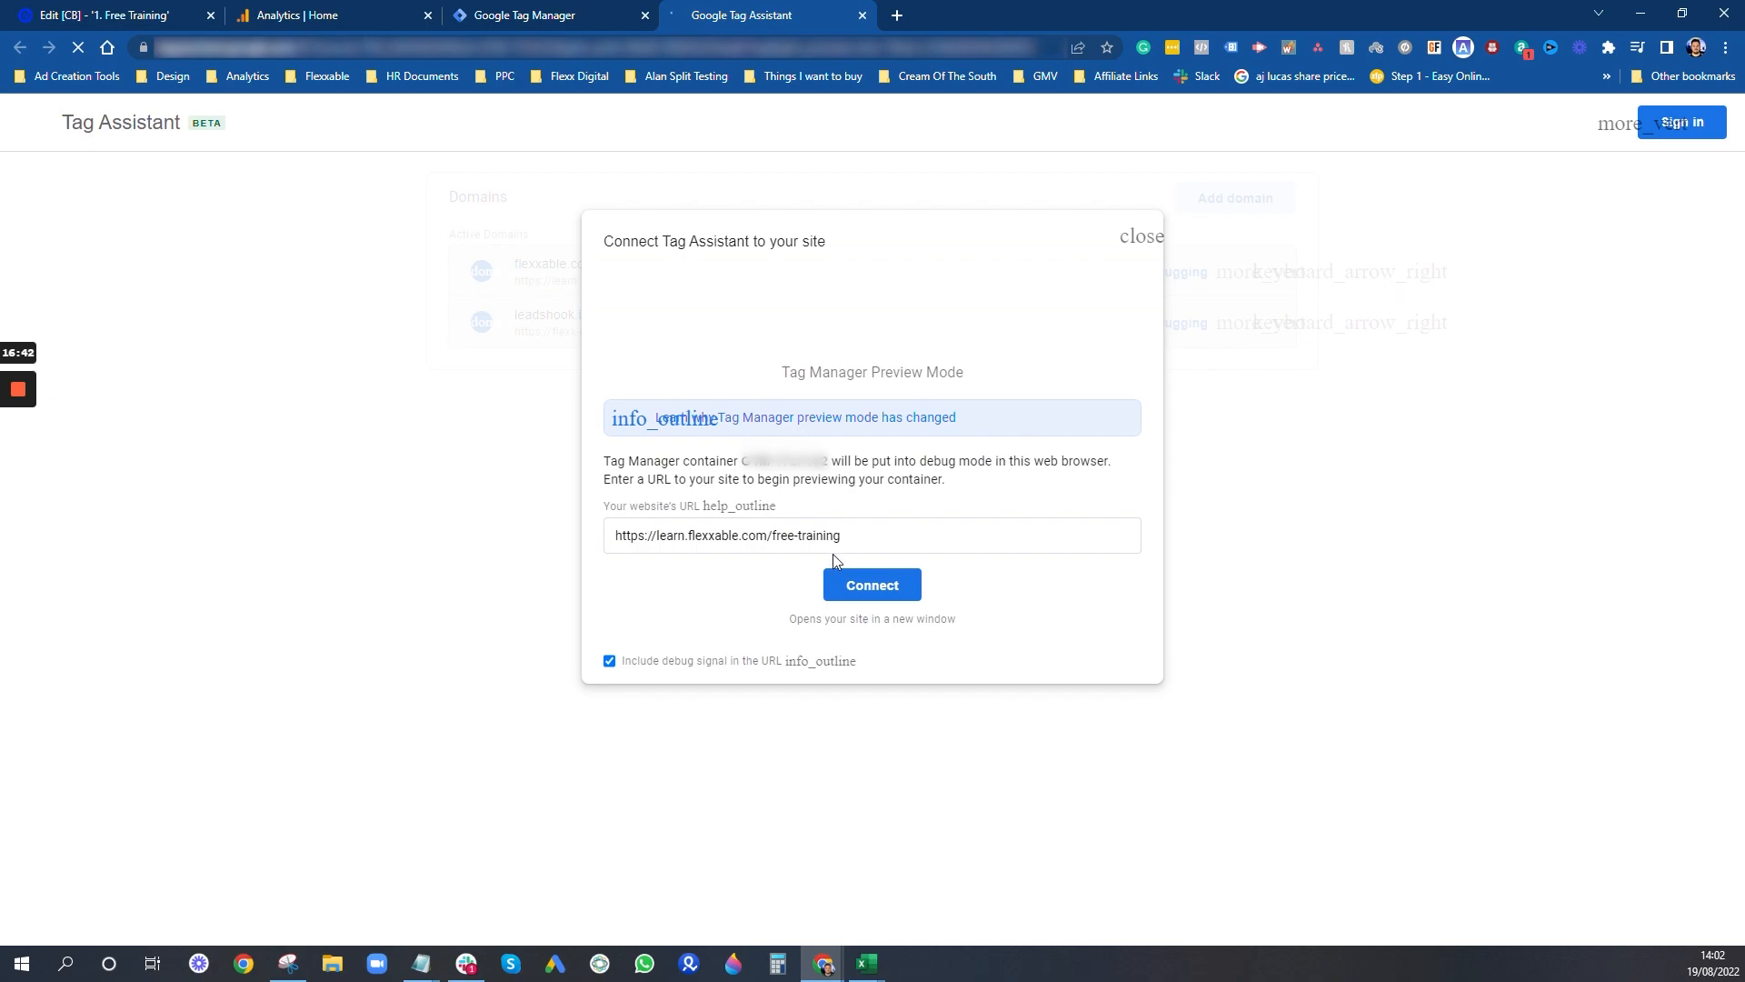
left_click(853, 593)
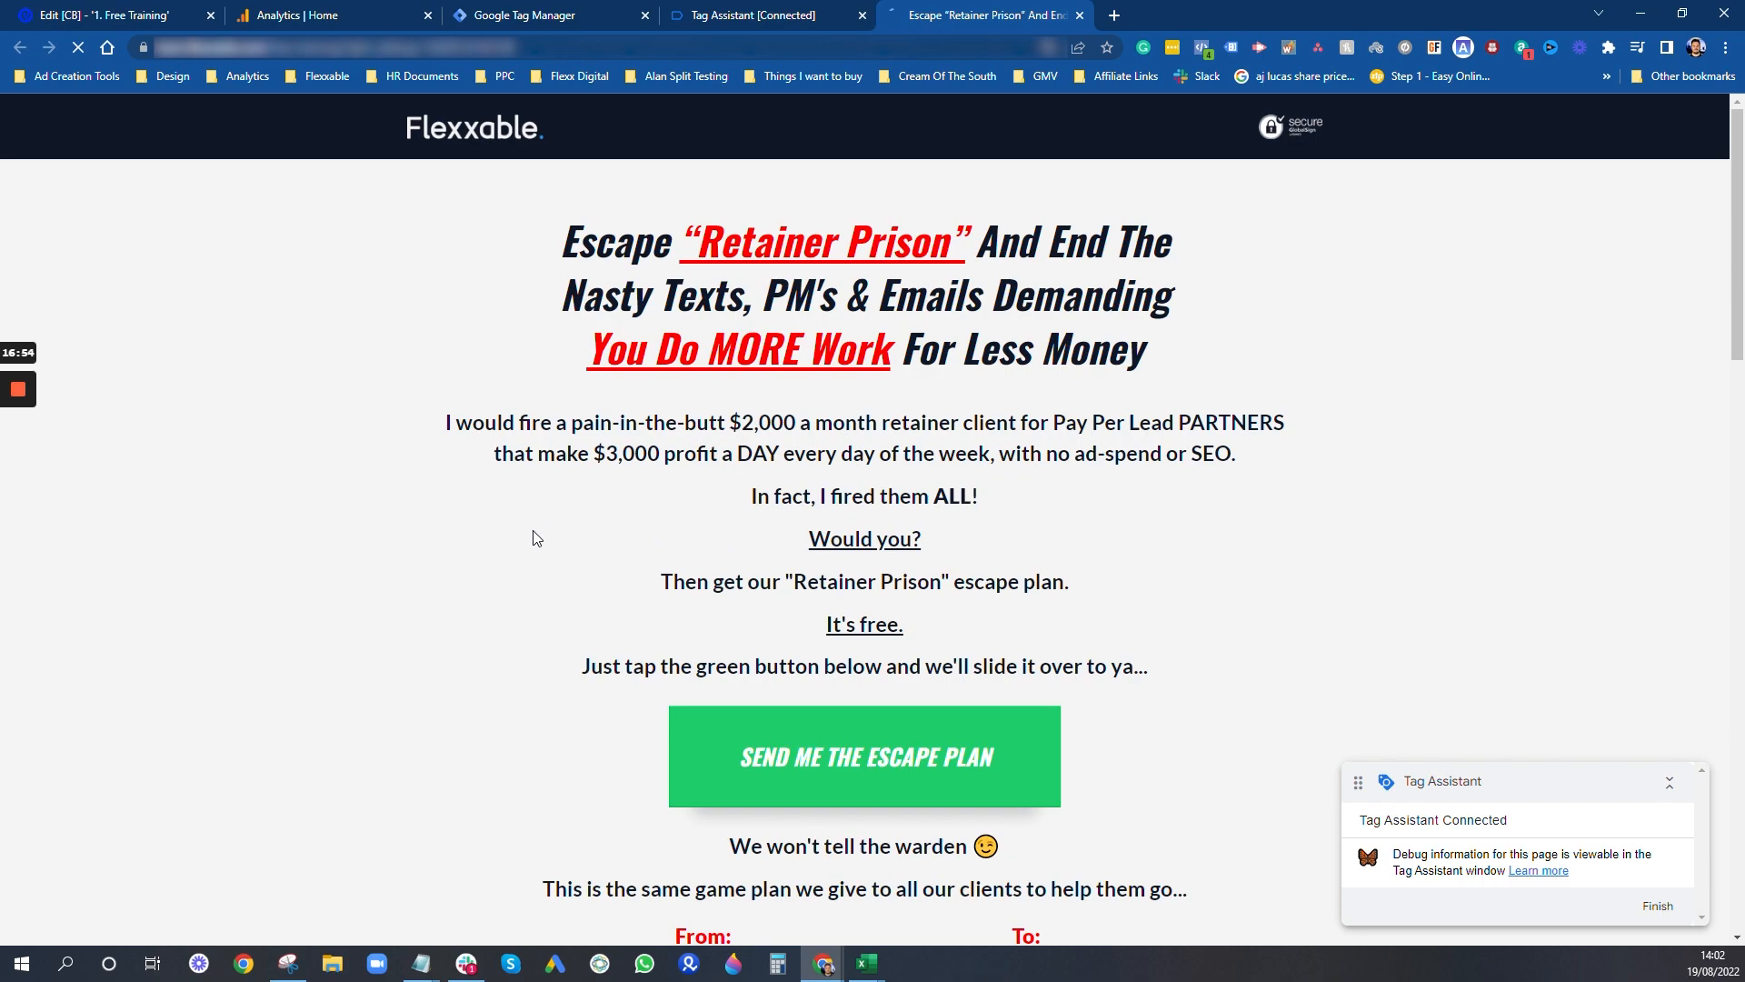
- Trigger each of the three green call-to-action buttons on the landing page, closing the email pop-up after each one
left_click(789, 751)
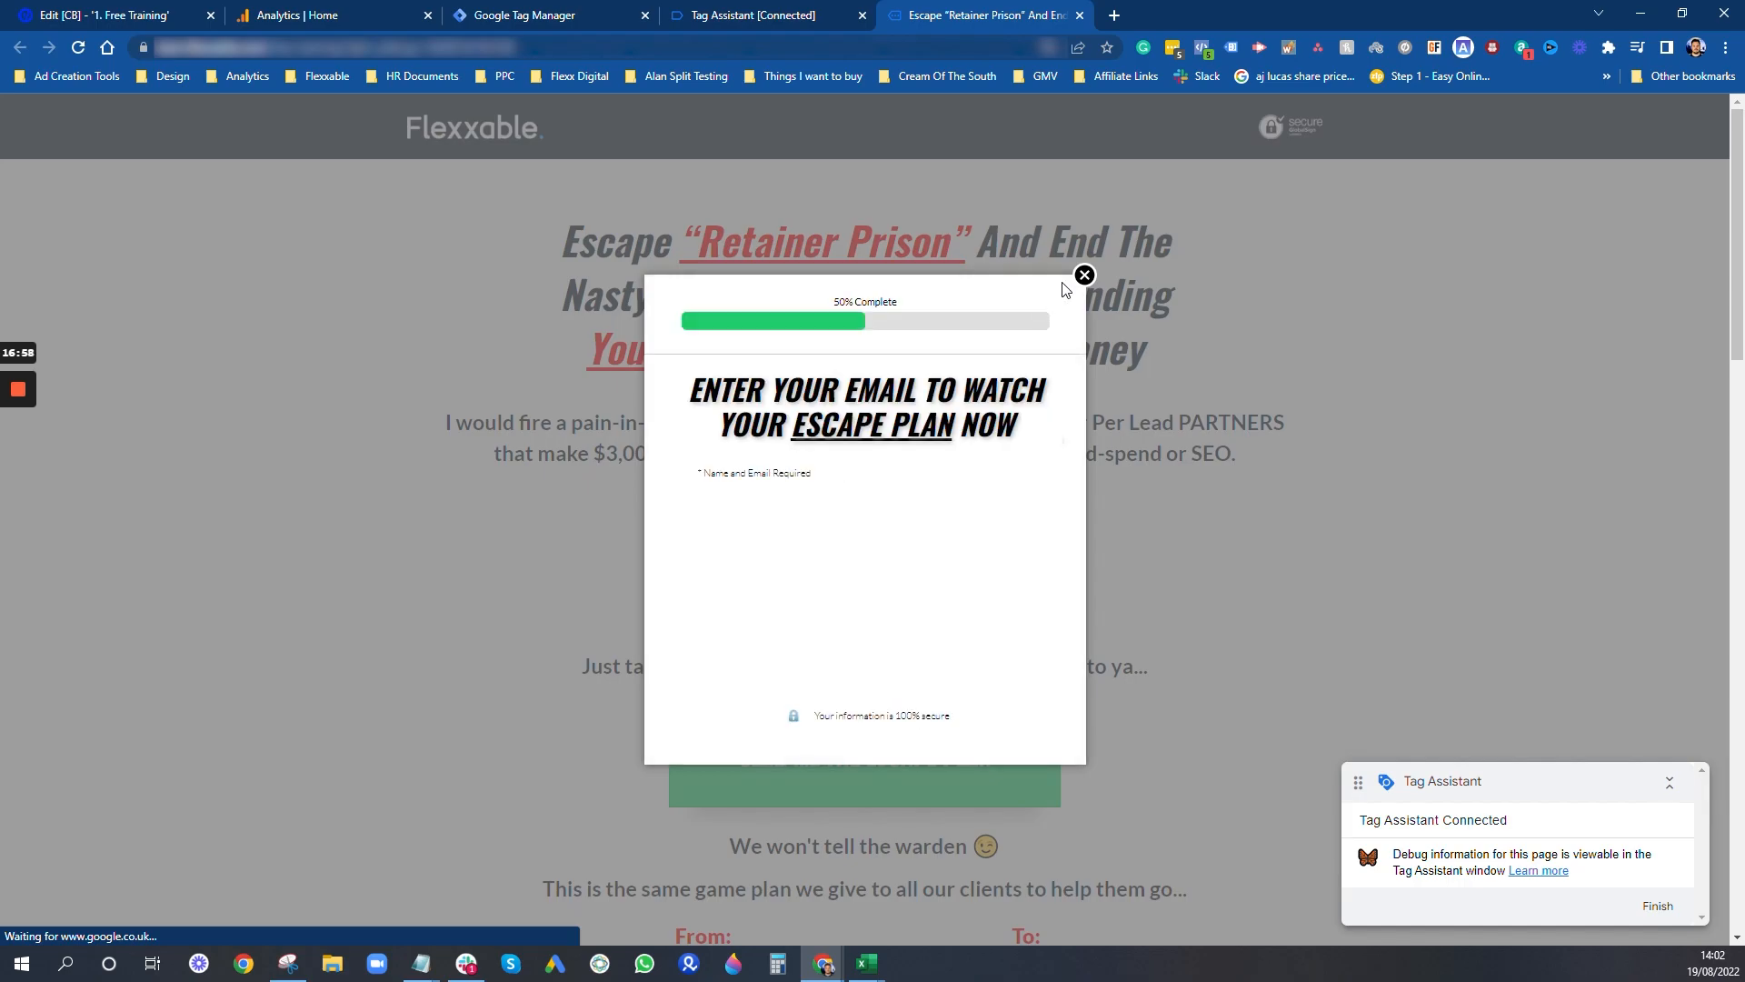
left_click(1268, 407)
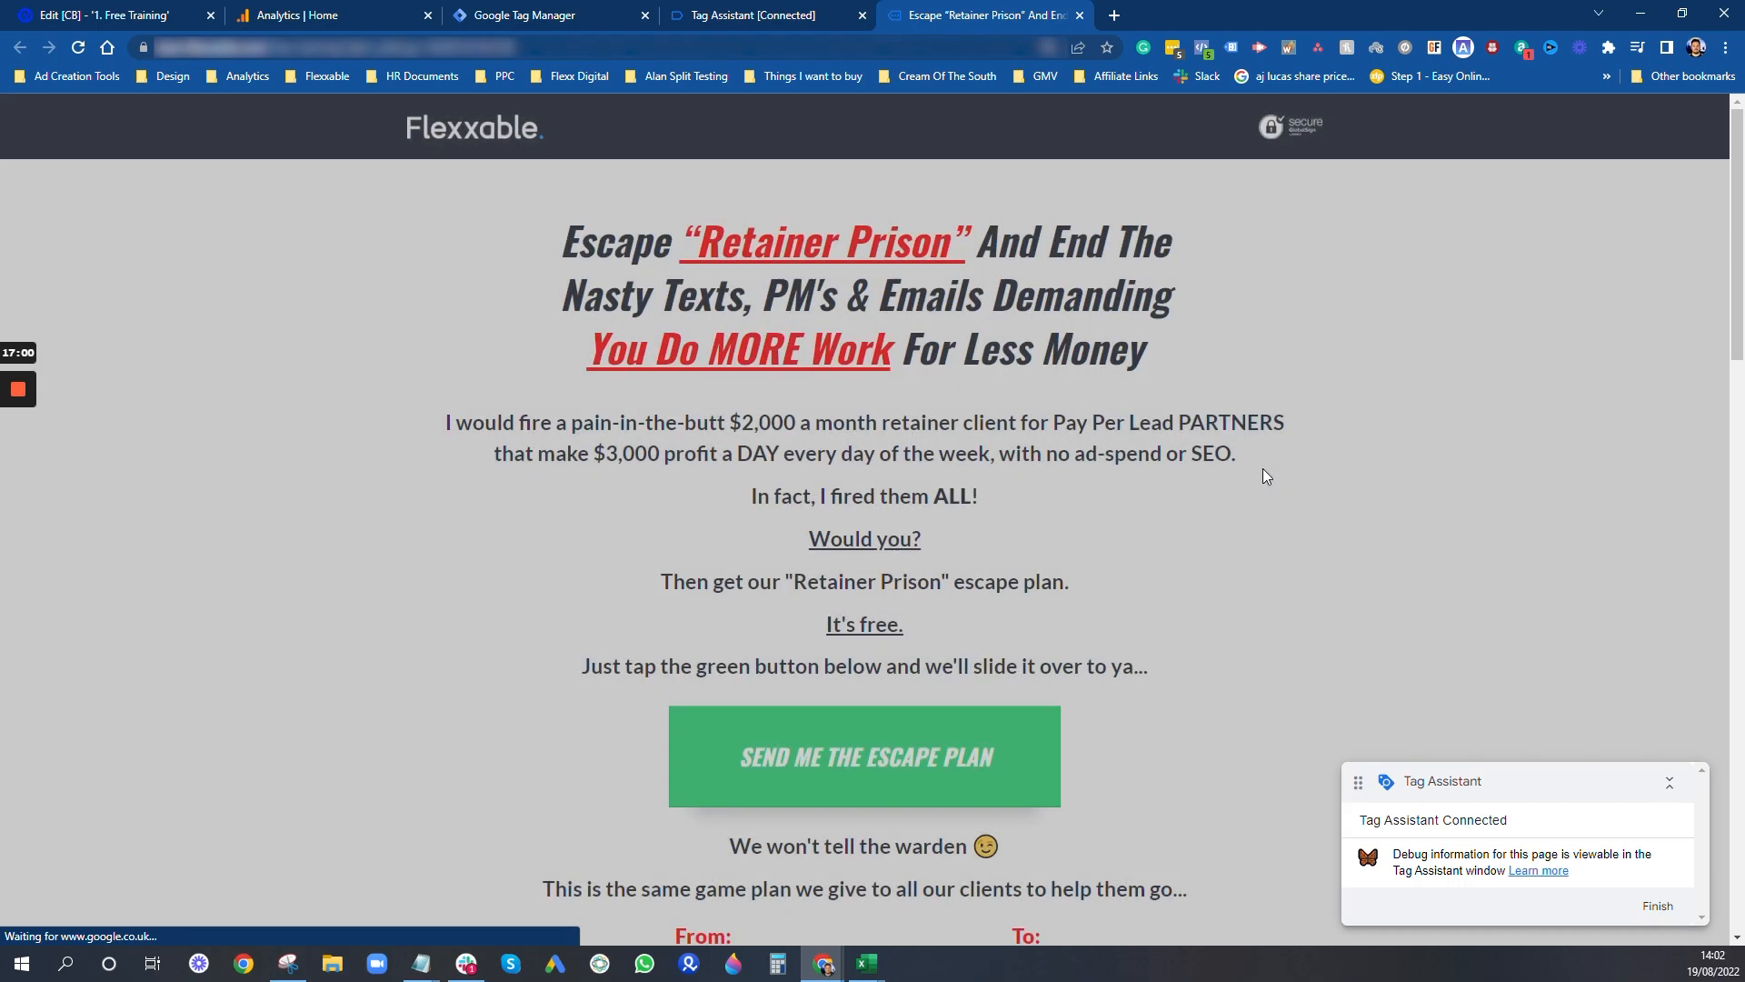
scroll(1217, 565, "down", 5)
left_click(953, 439)
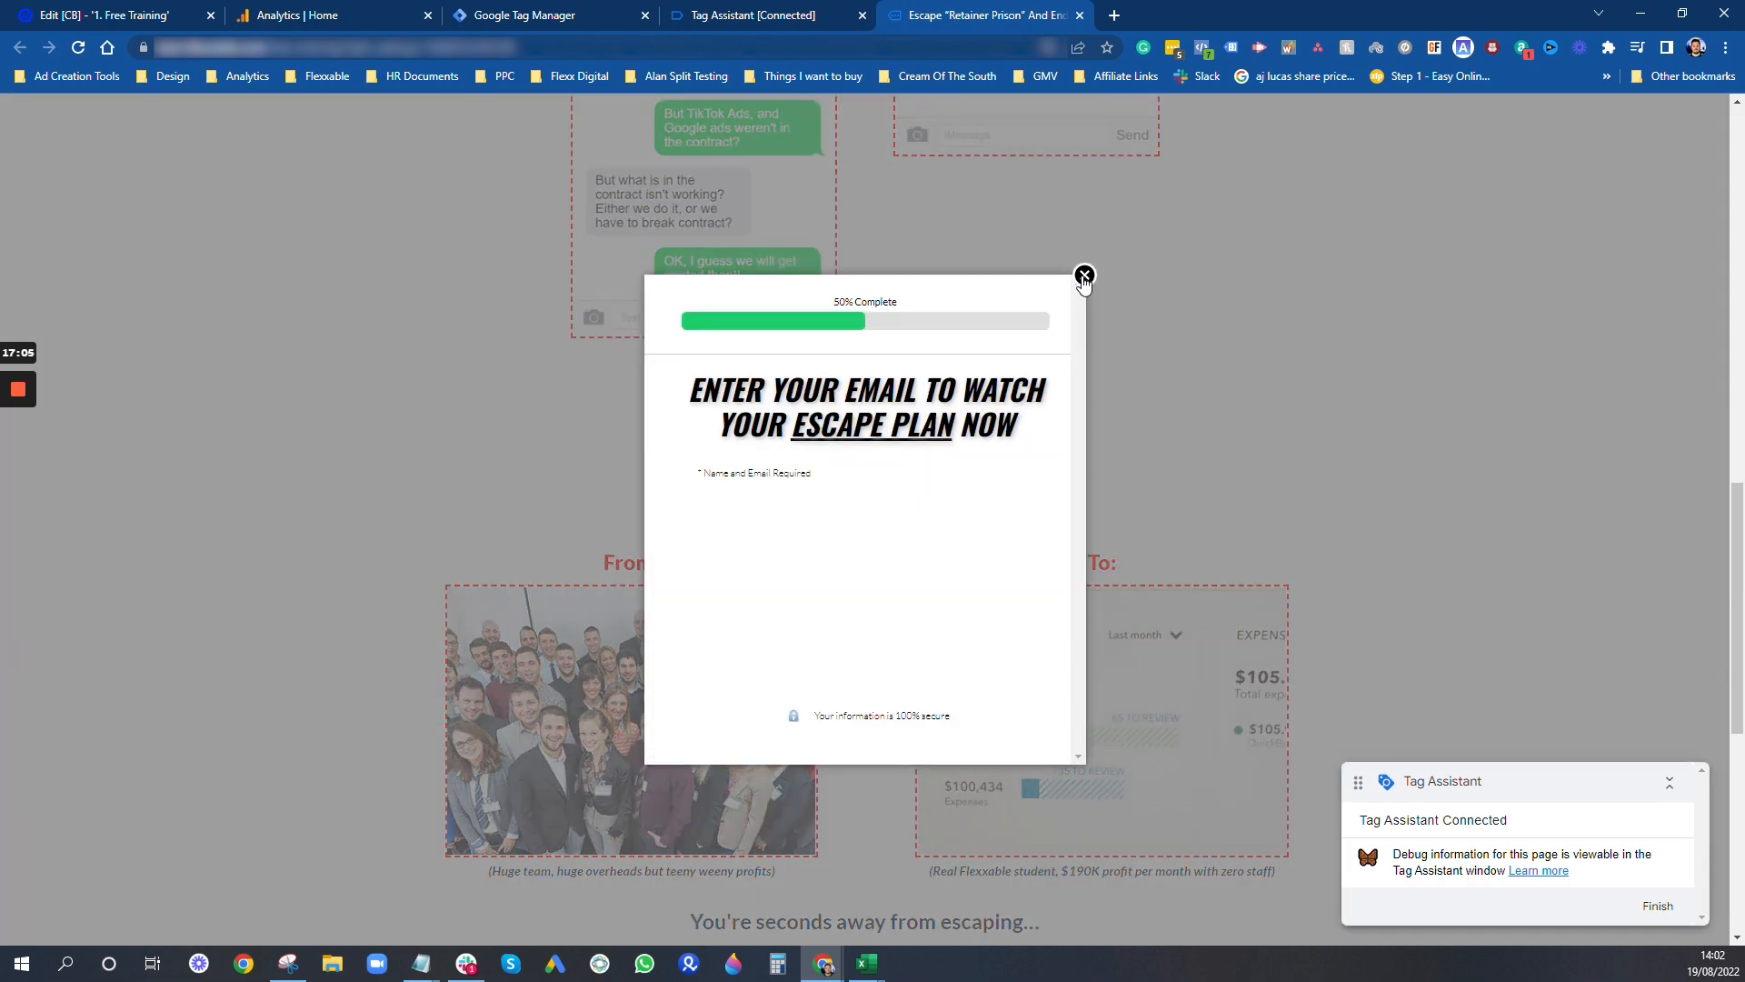
left_click(1084, 276)
scroll(1045, 346, "down", 7)
left_click(950, 393)
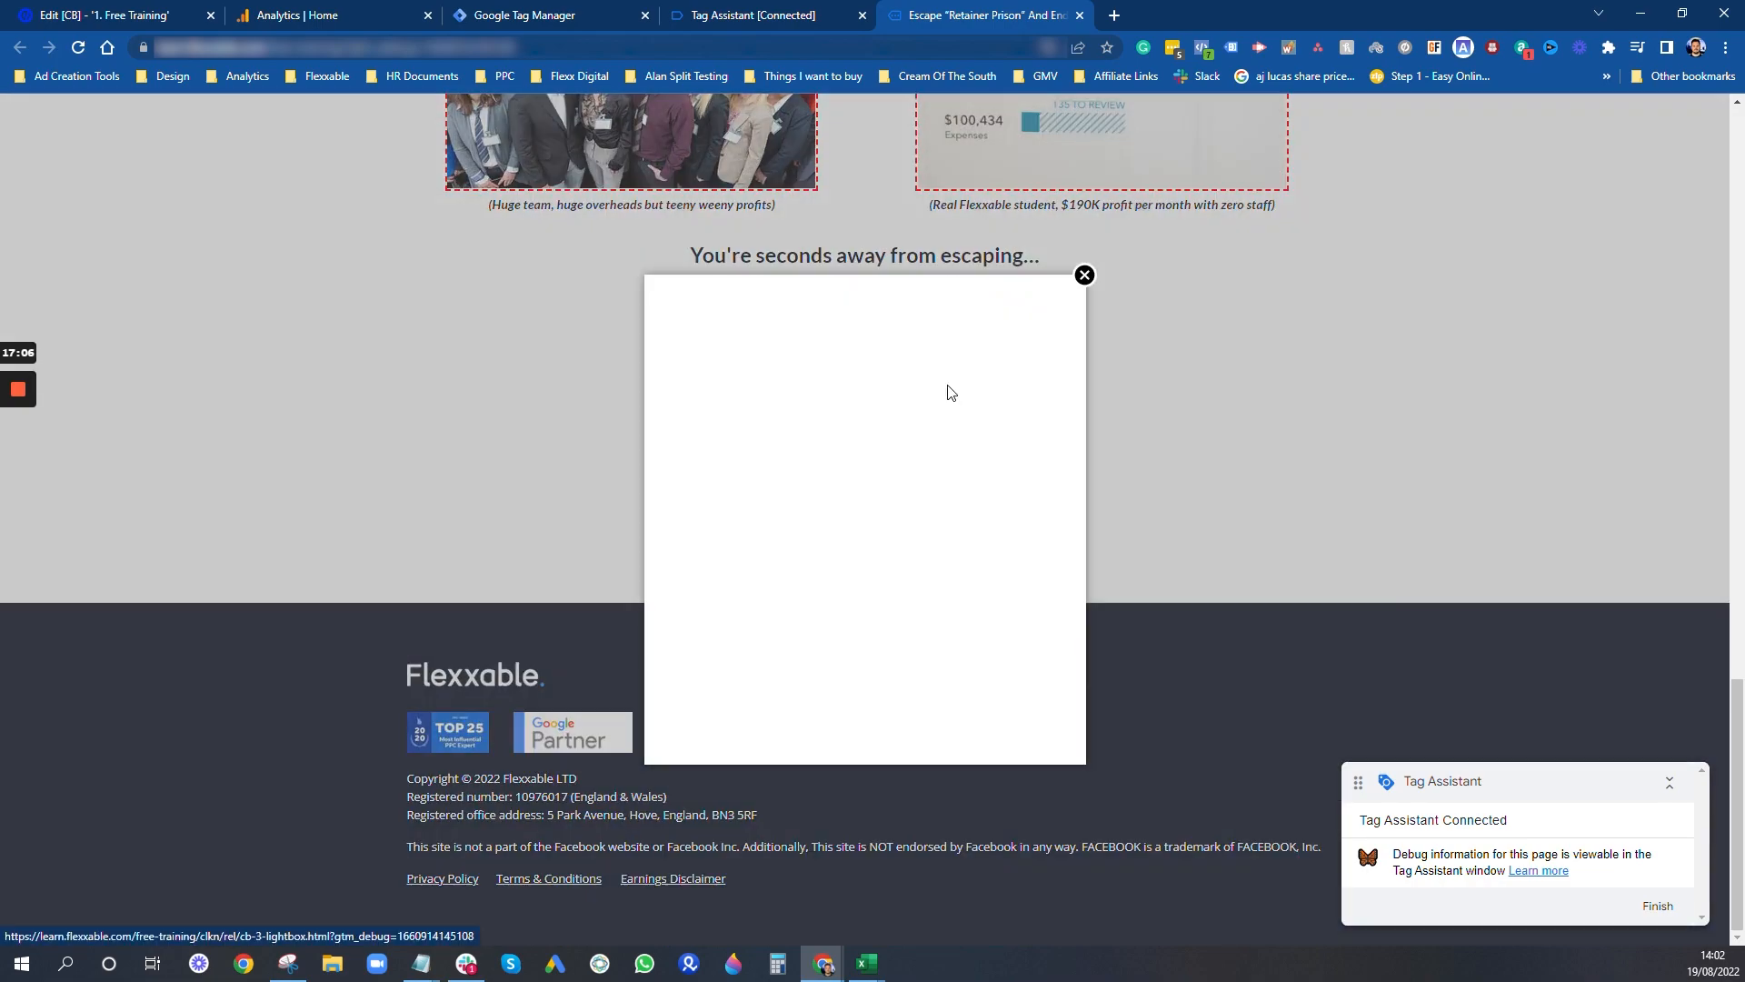
left_click(1084, 276)
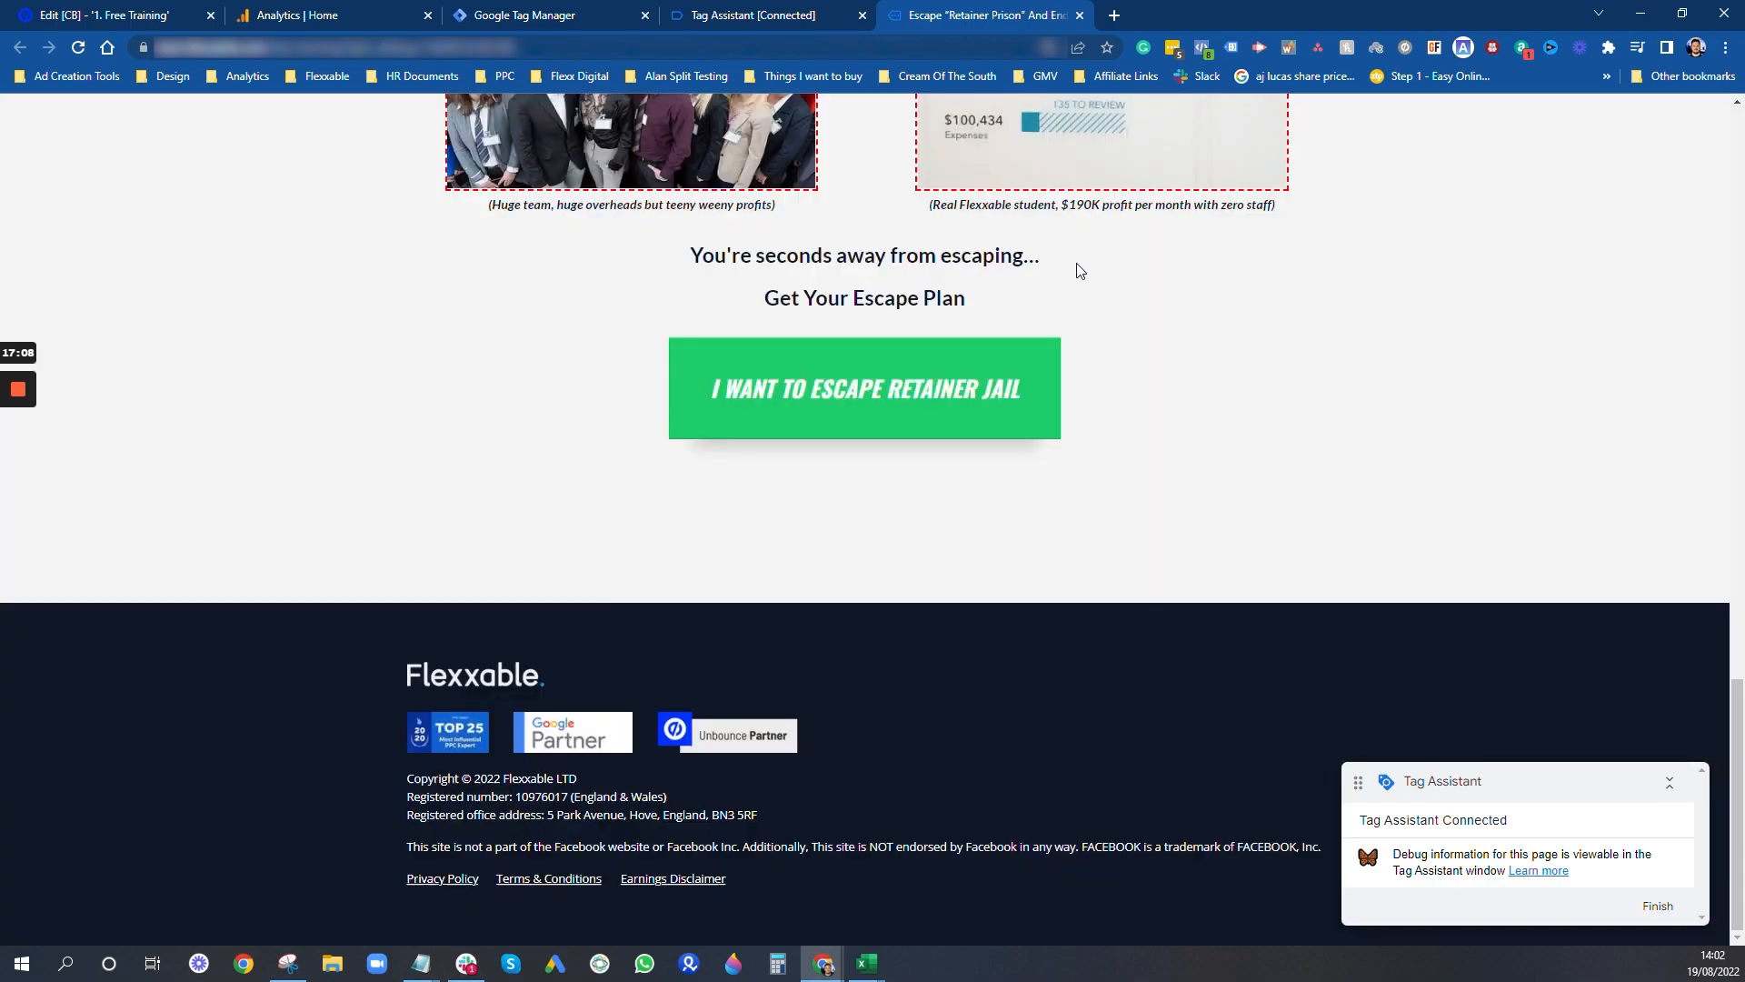
- Close the Messenger pop-up, switch to Tag Assistant and check the [GA4 Event - Button Click 1] tag details under click event 7
mouse_move(702, 9)
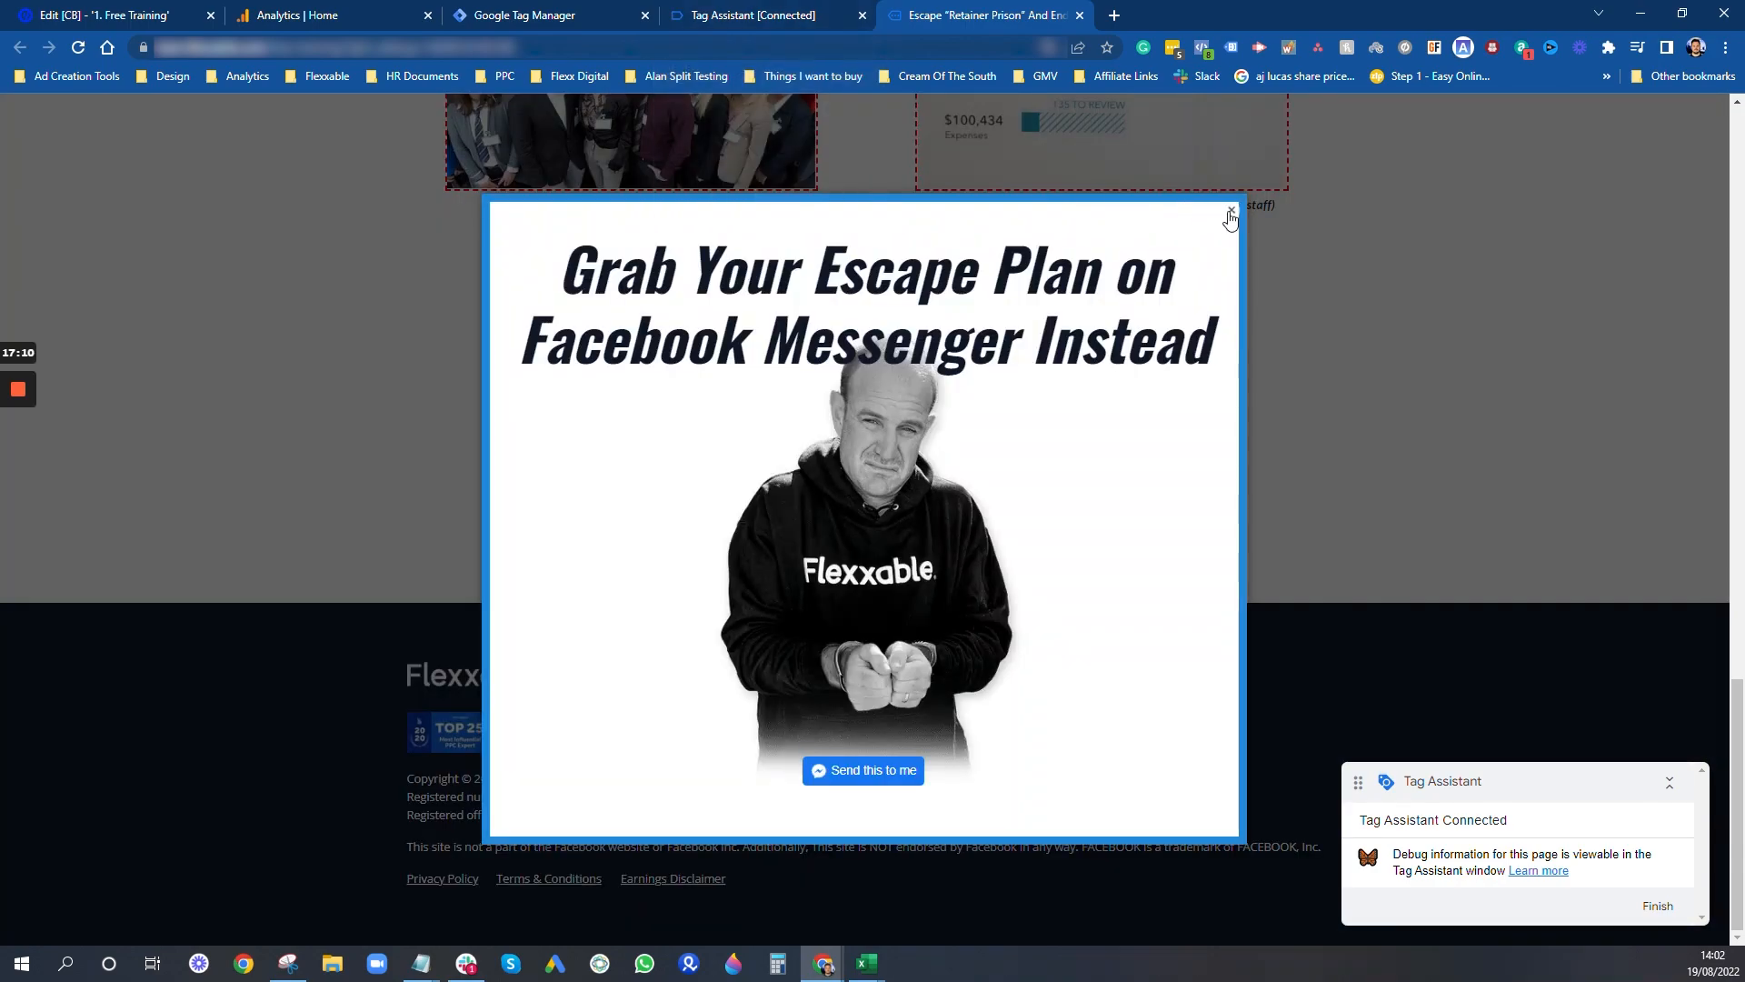
left_click(1231, 211)
left_click(754, 15)
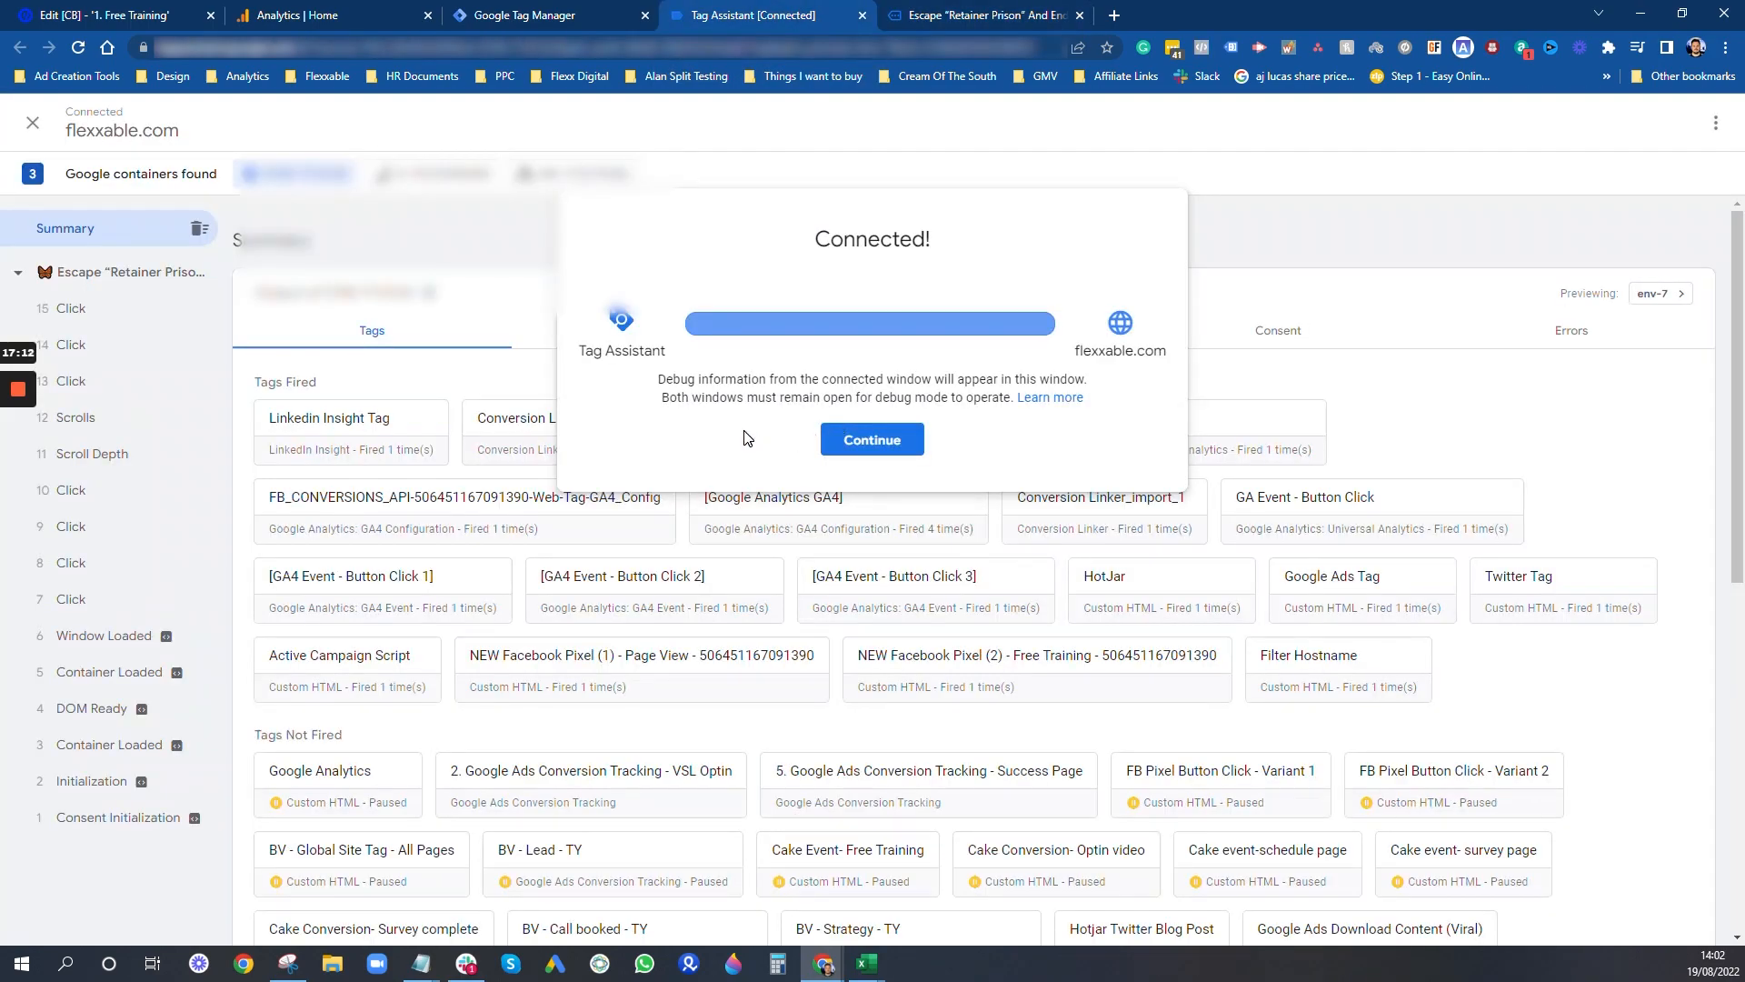
left_click(872, 439)
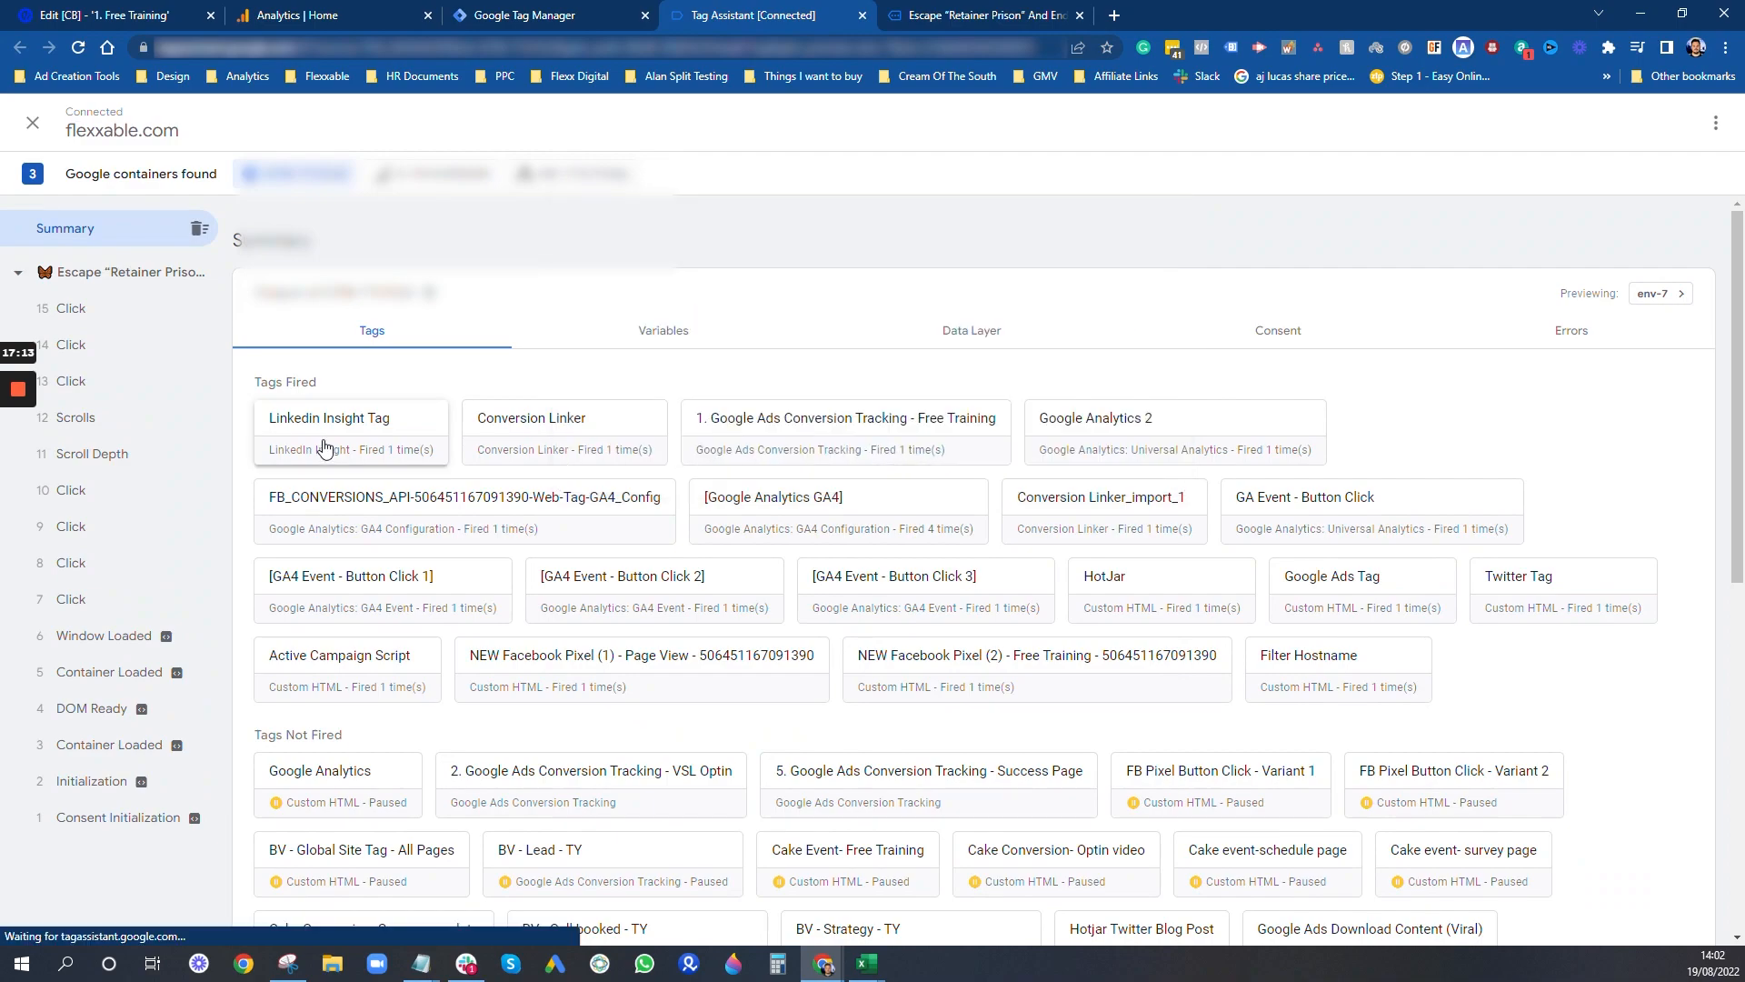
left_click(93, 607)
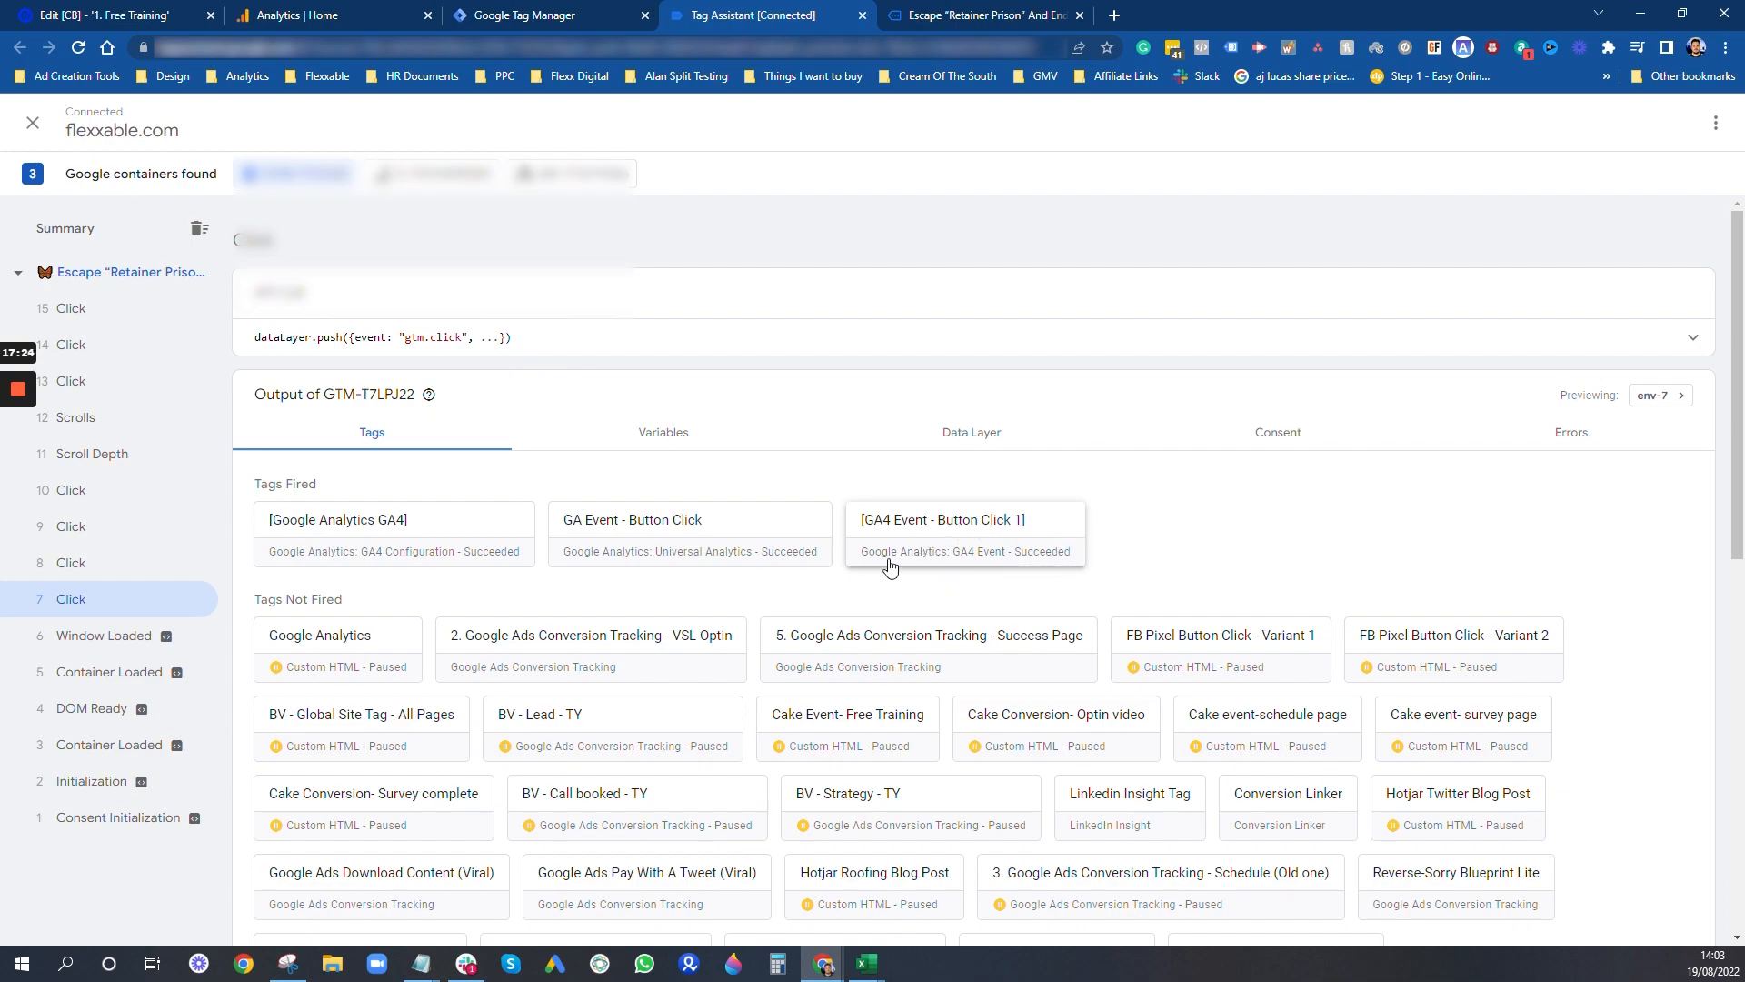
left_click(1023, 535)
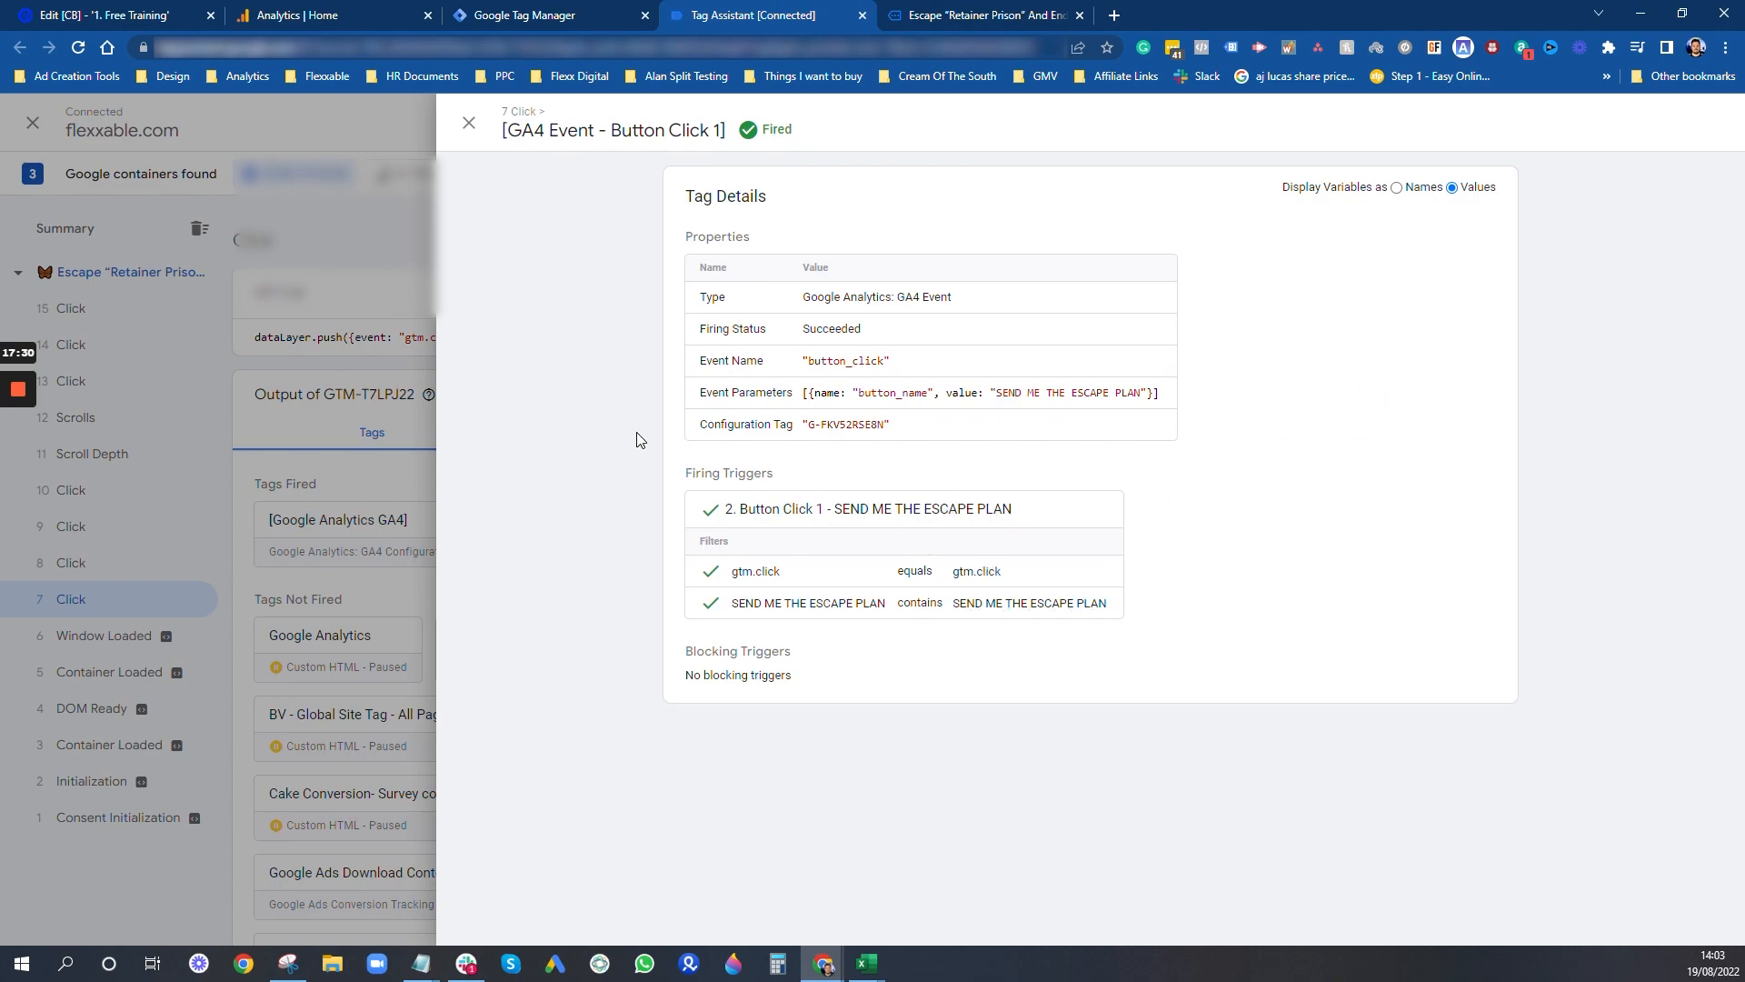
left_click(469, 122)
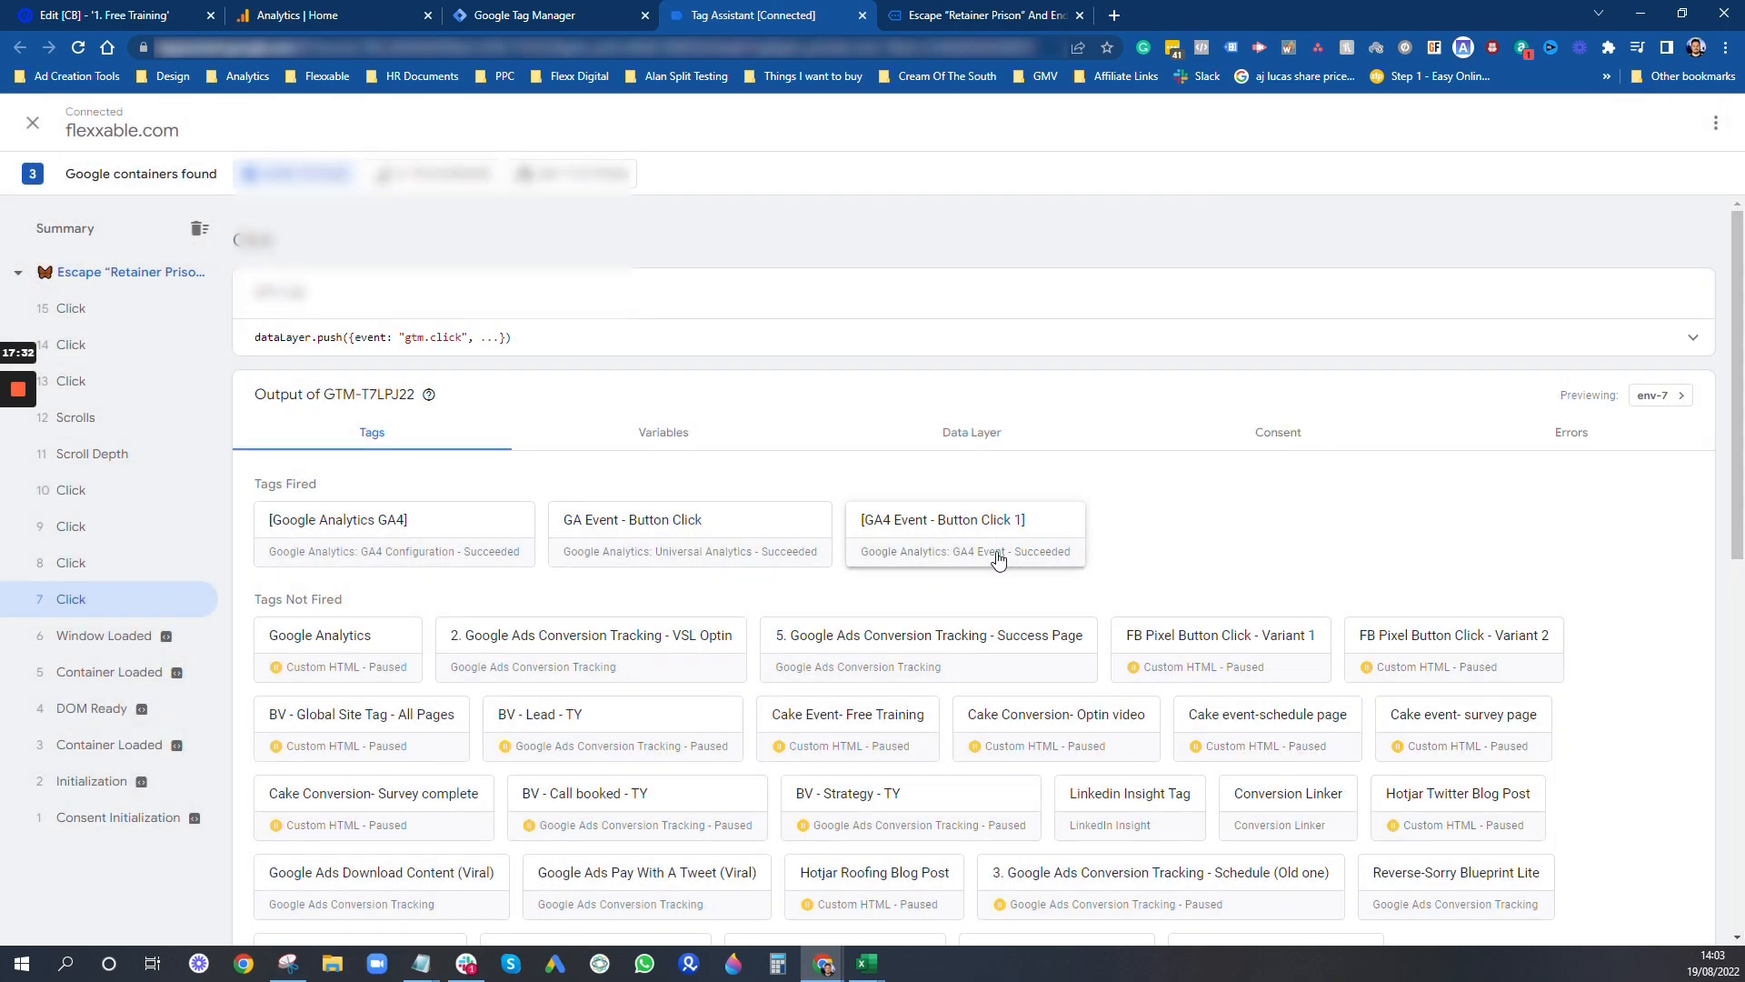
- Check click events 8 and 9, viewing the [GA4 Event - Button Click 2] tag's properties and firing trigger
left_click(83, 564)
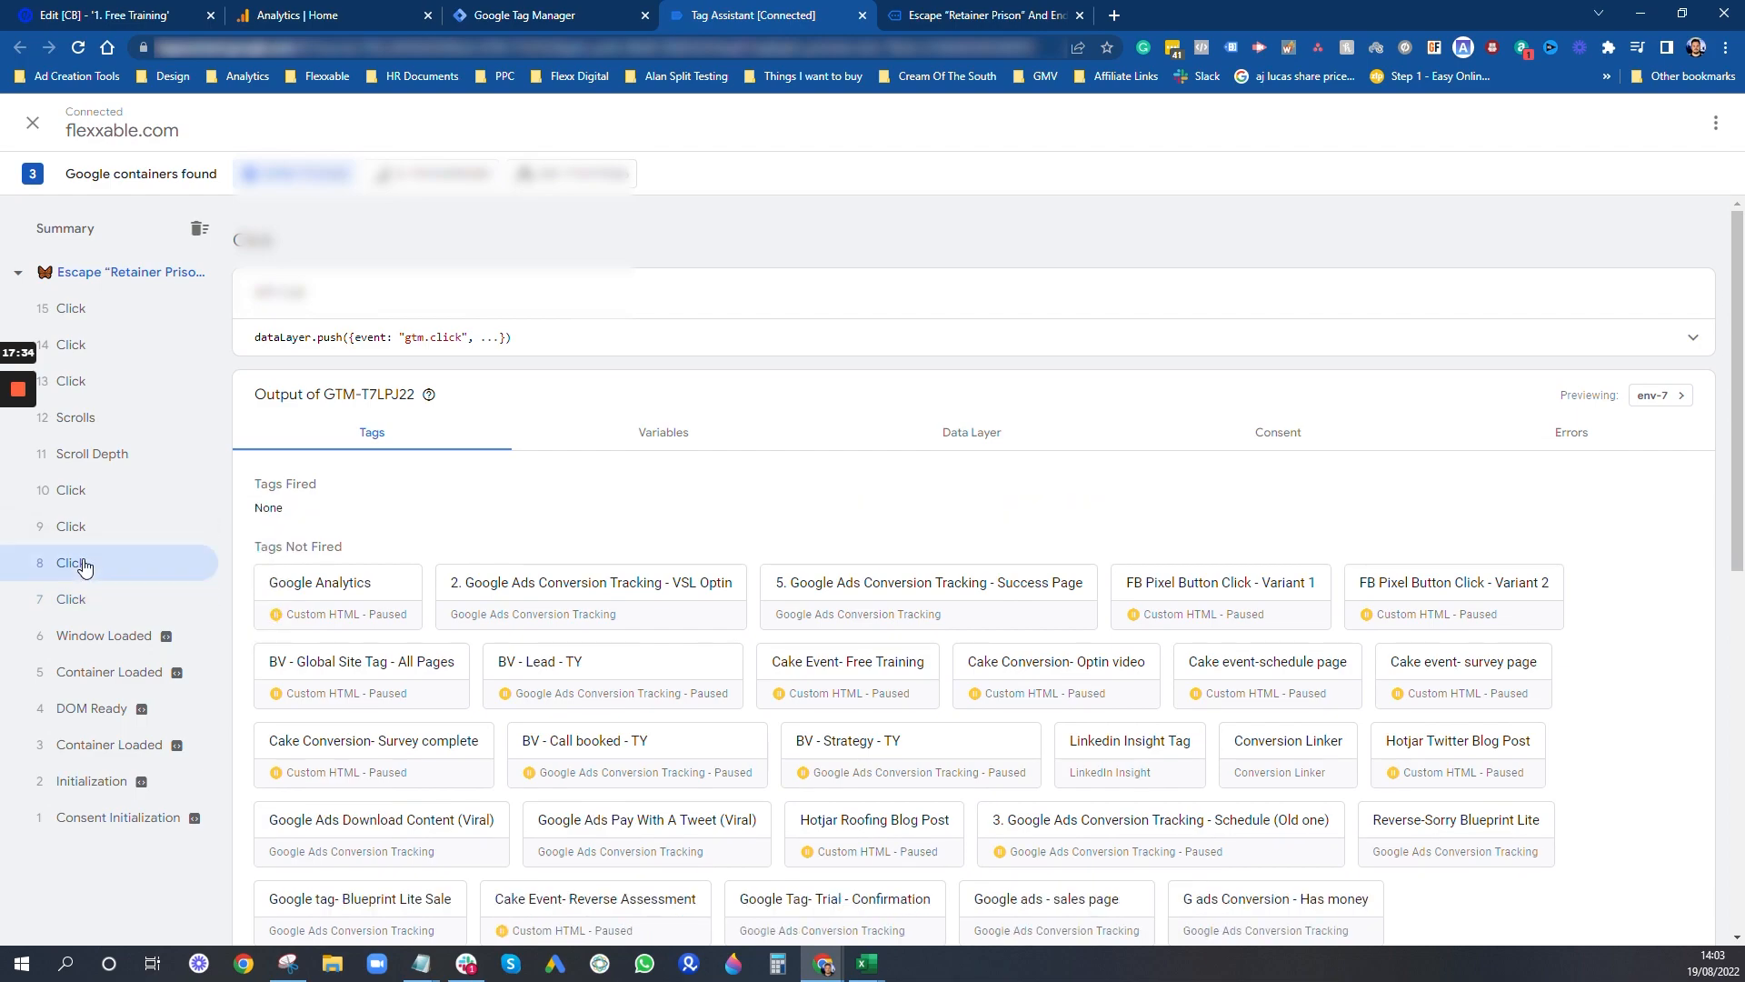
left_click(90, 529)
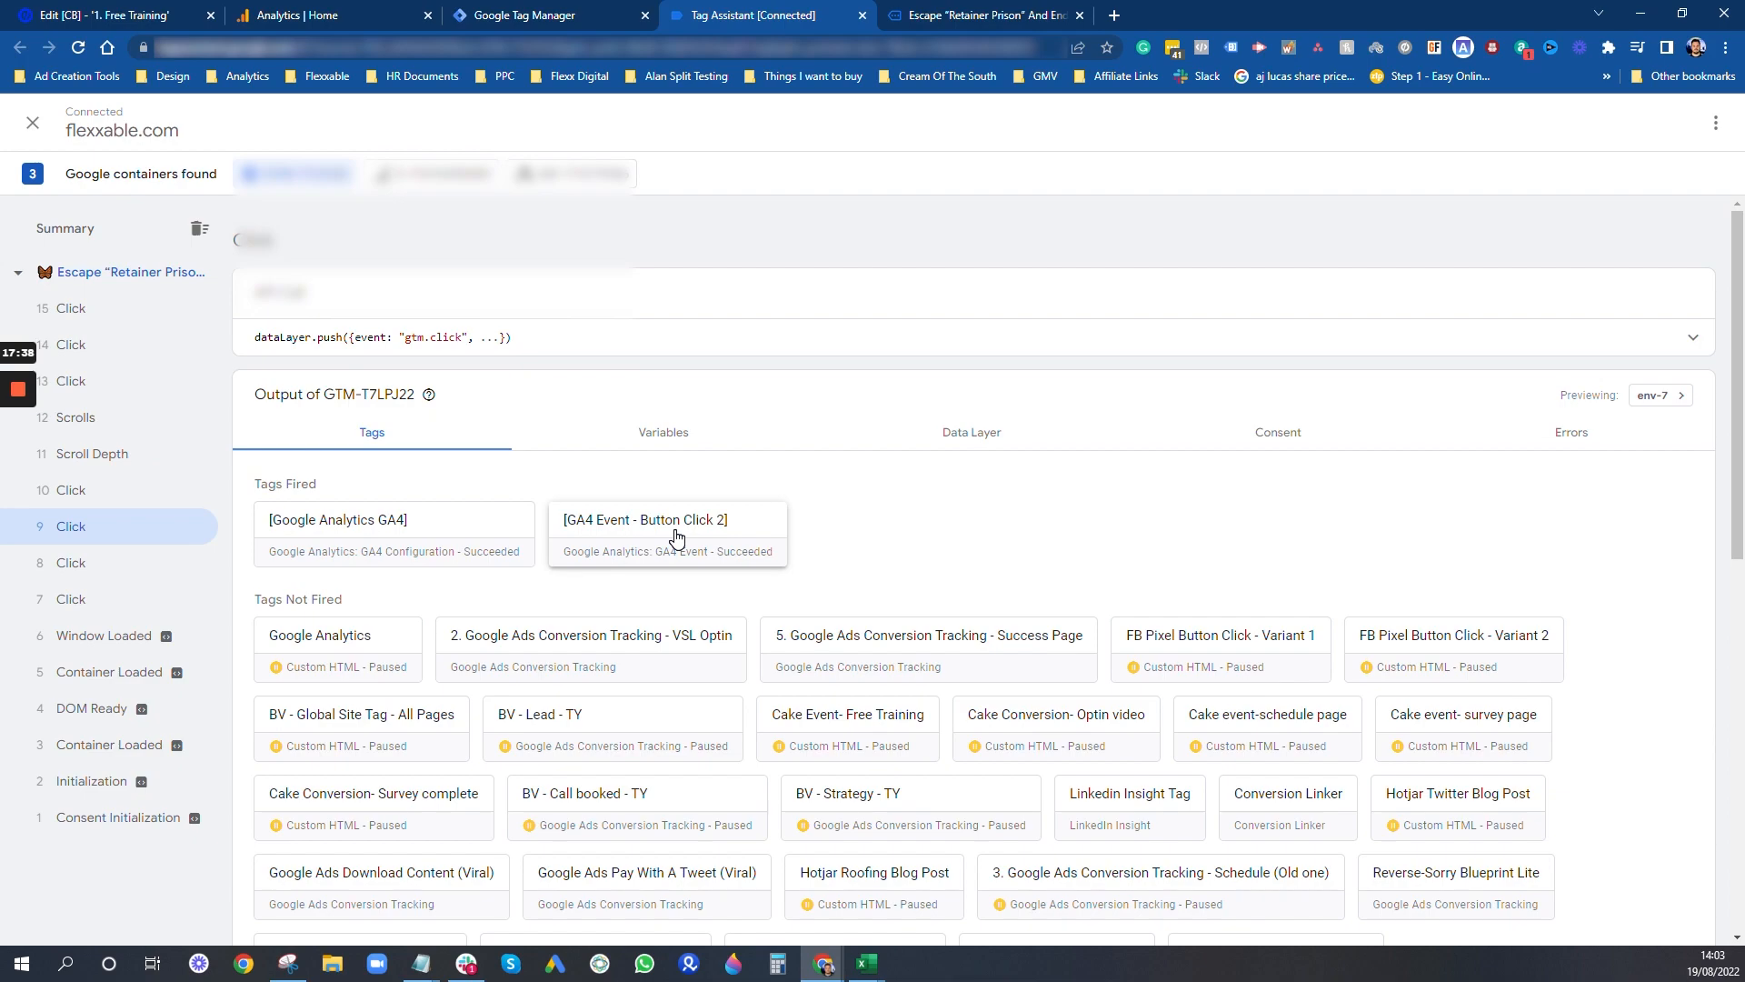
left_click(646, 540)
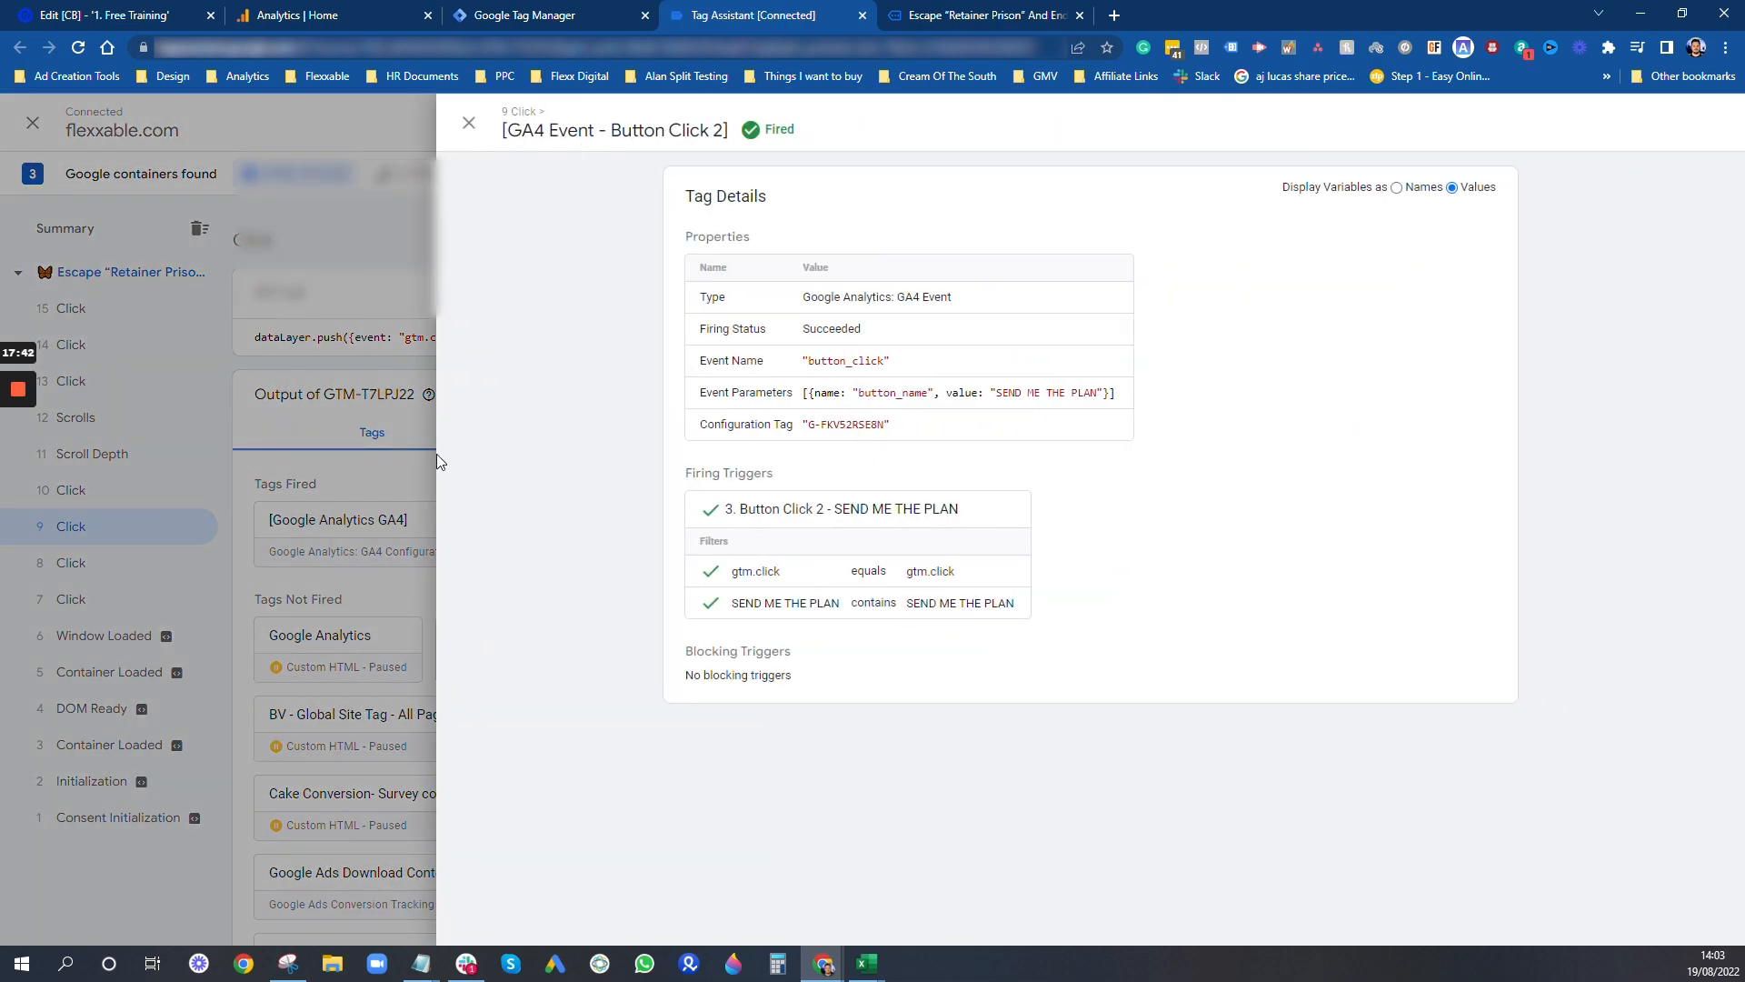
left_click(470, 125)
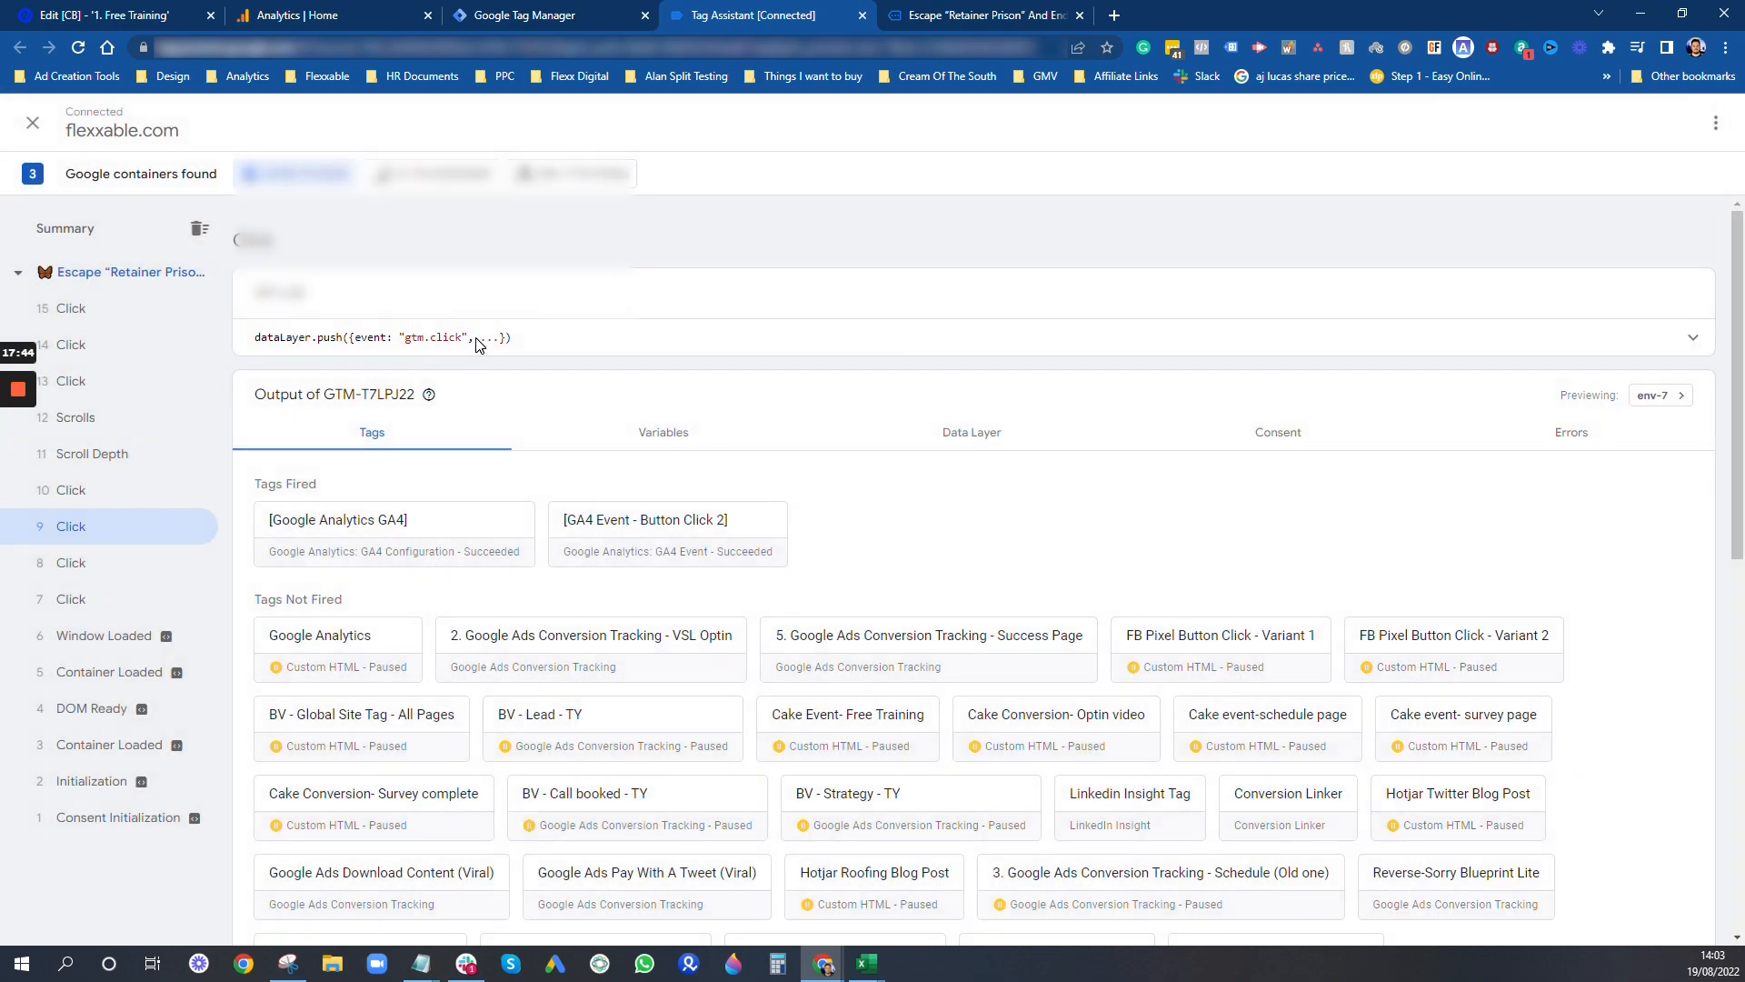
- Check click events 10 and 13, viewing the [GA4 Event - Button Click 3] tag's properties and firing trigger
left_click(86, 492)
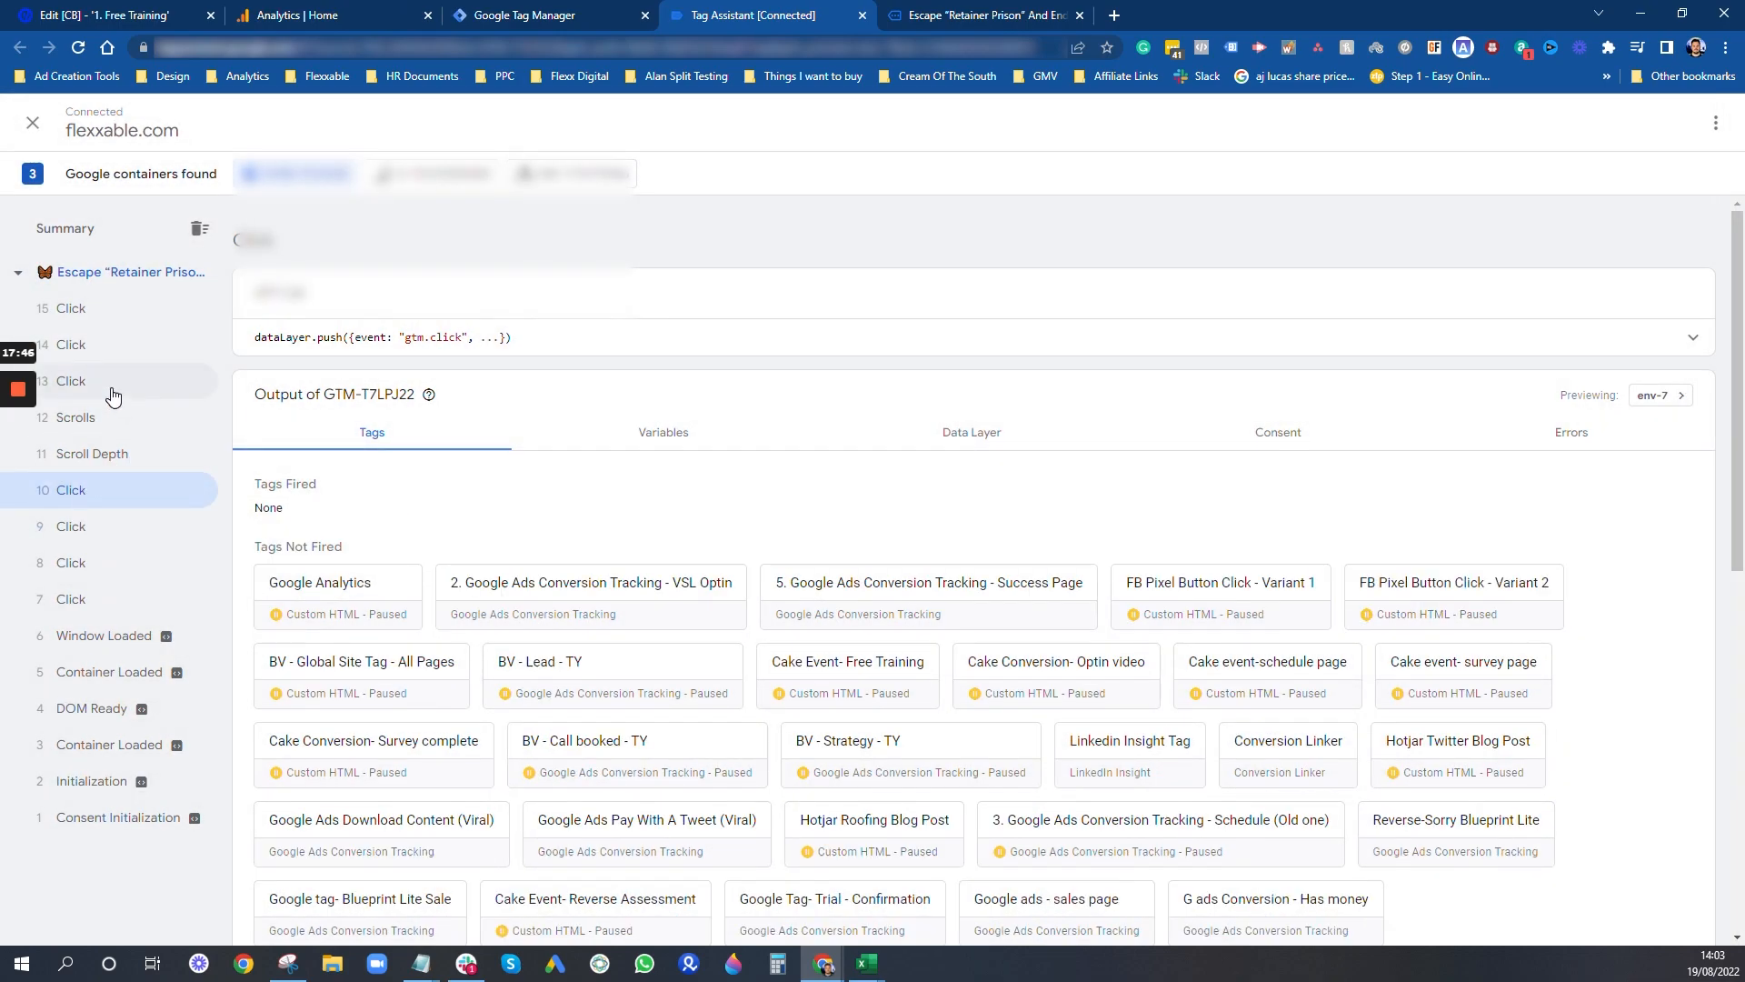
left_click(113, 391)
left_click(682, 543)
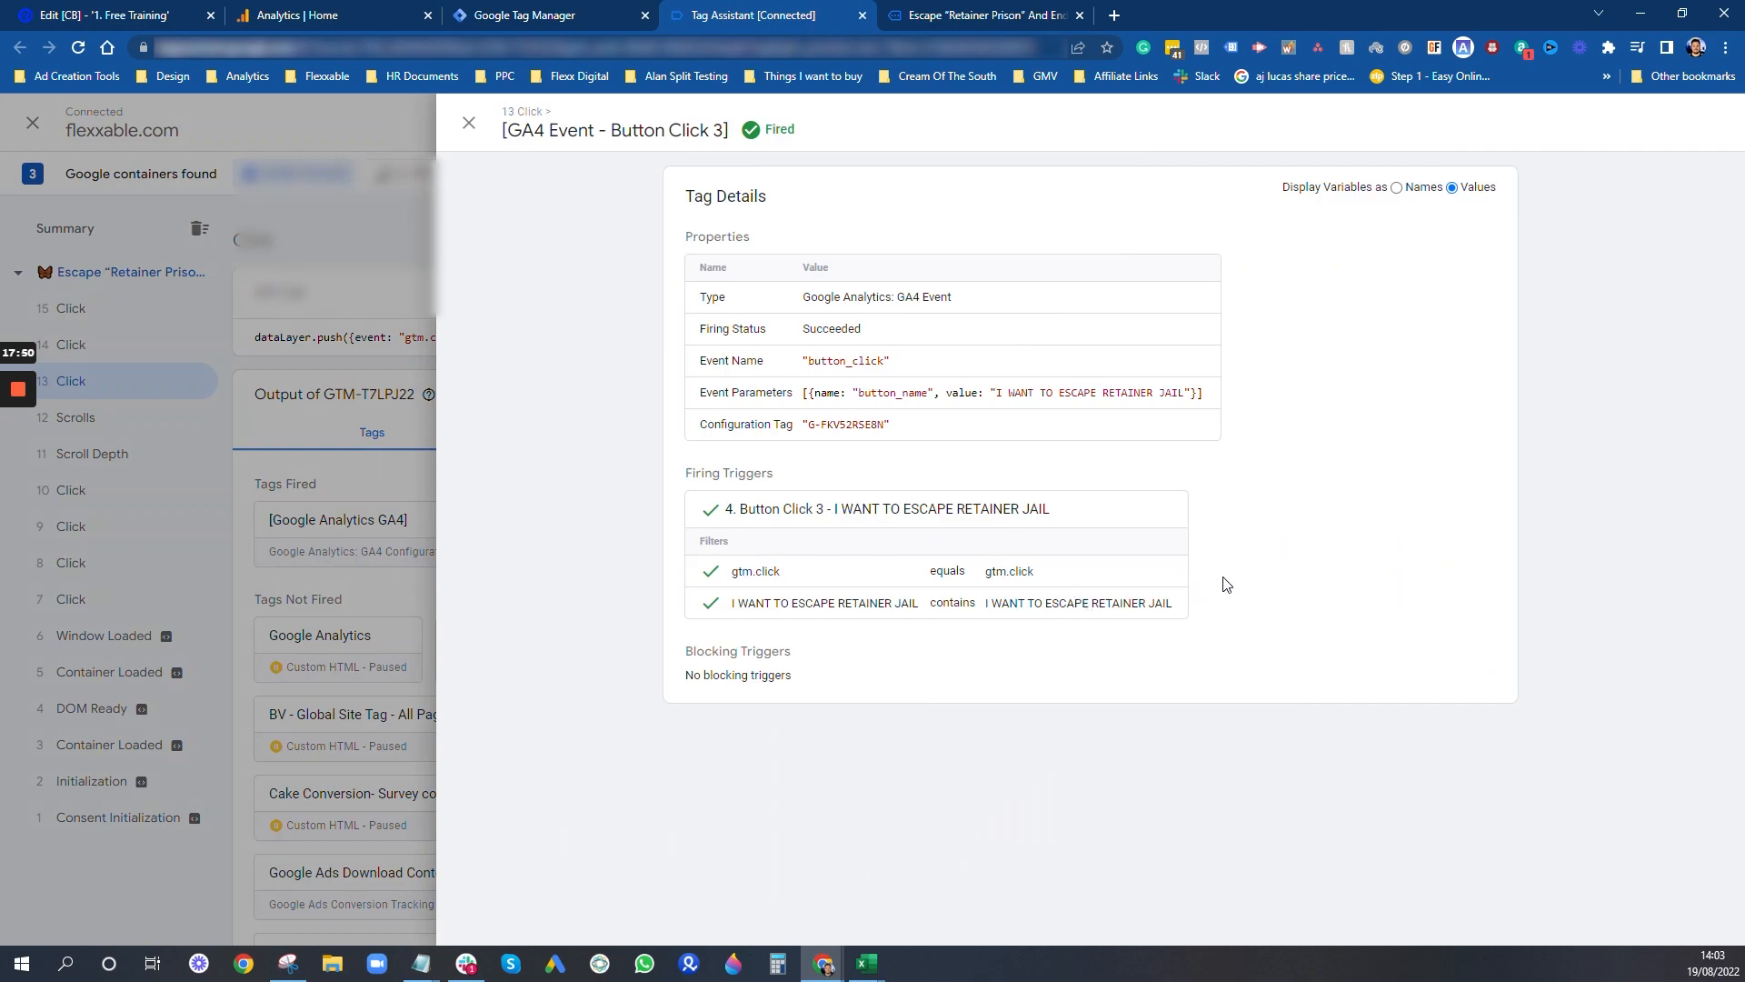
left_click(471, 125)
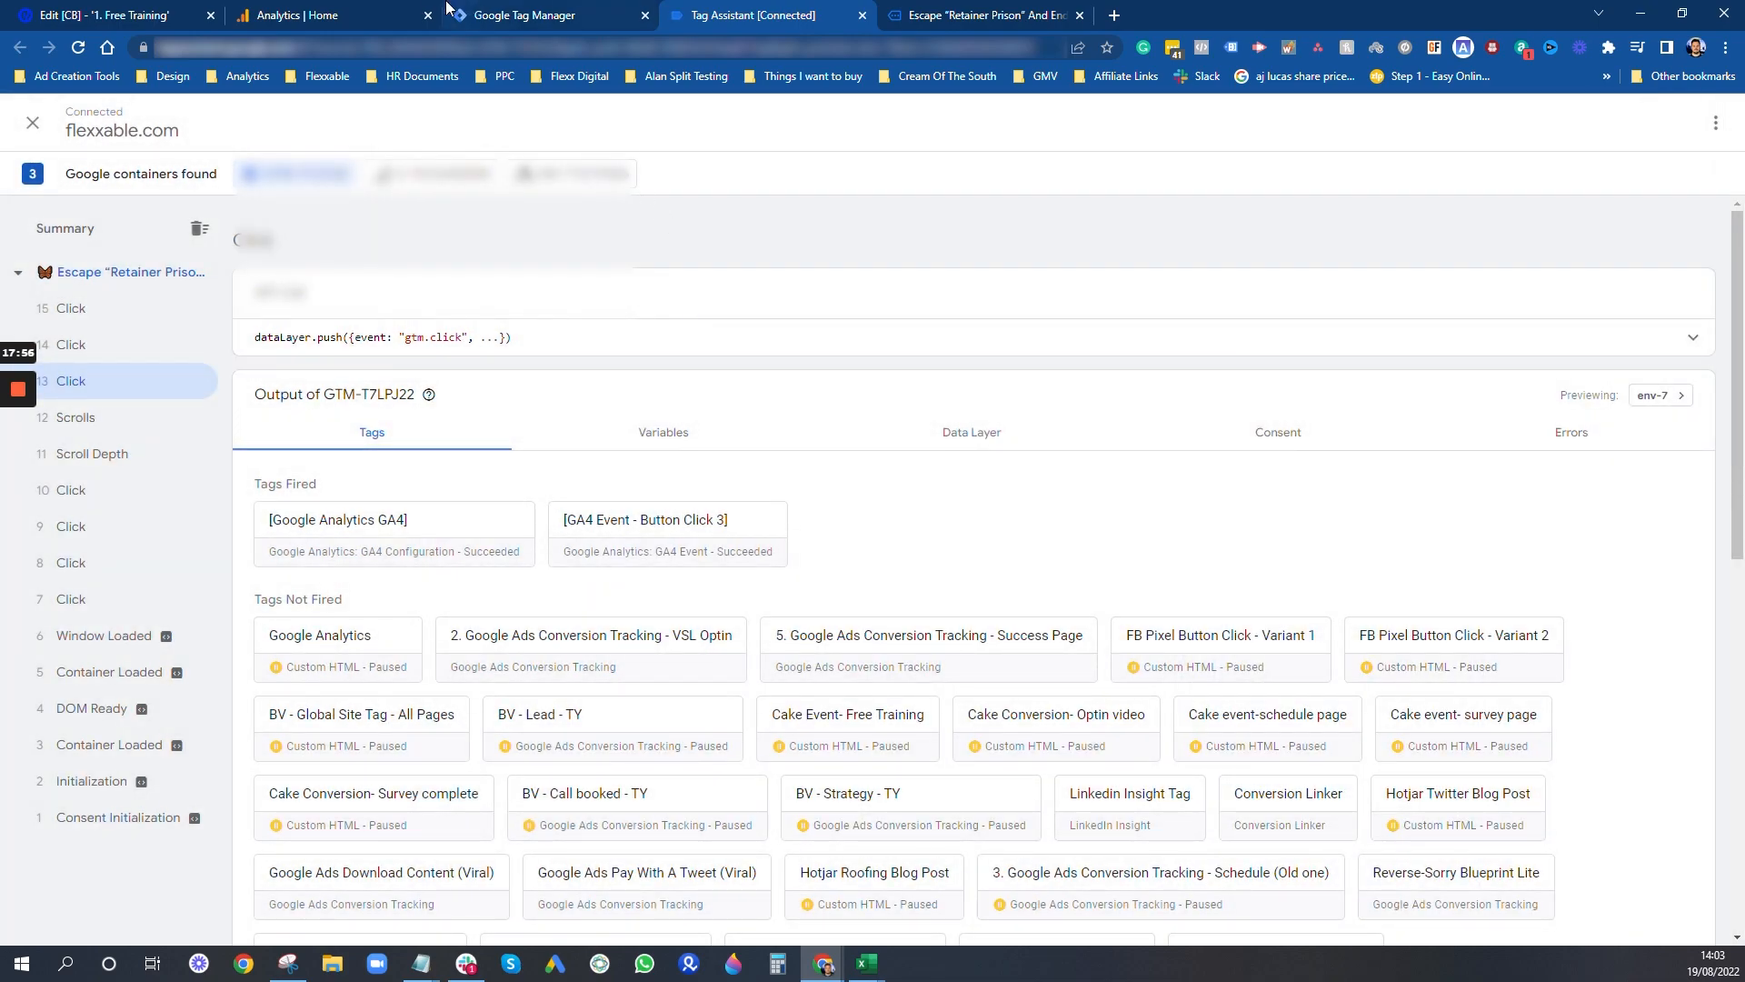
- Switch to Google Analytics, open DebugView for the property and look through the timeline for the button_click events
left_click(382, 11)
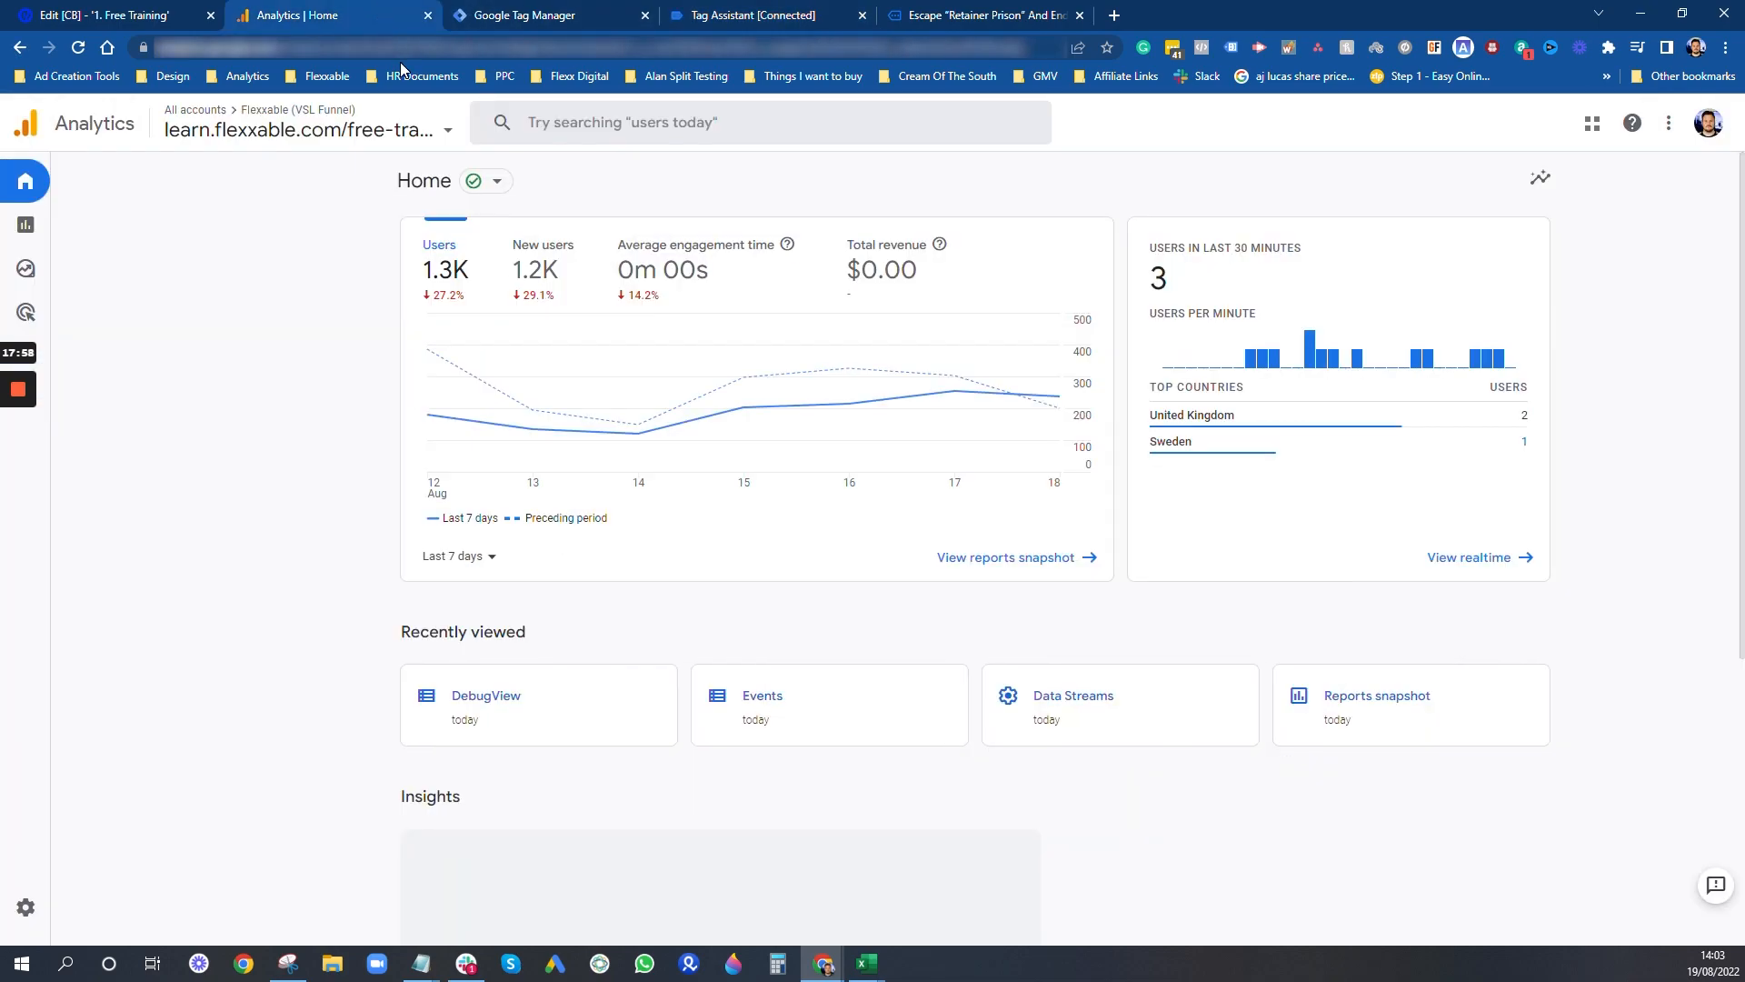
left_click(30, 314)
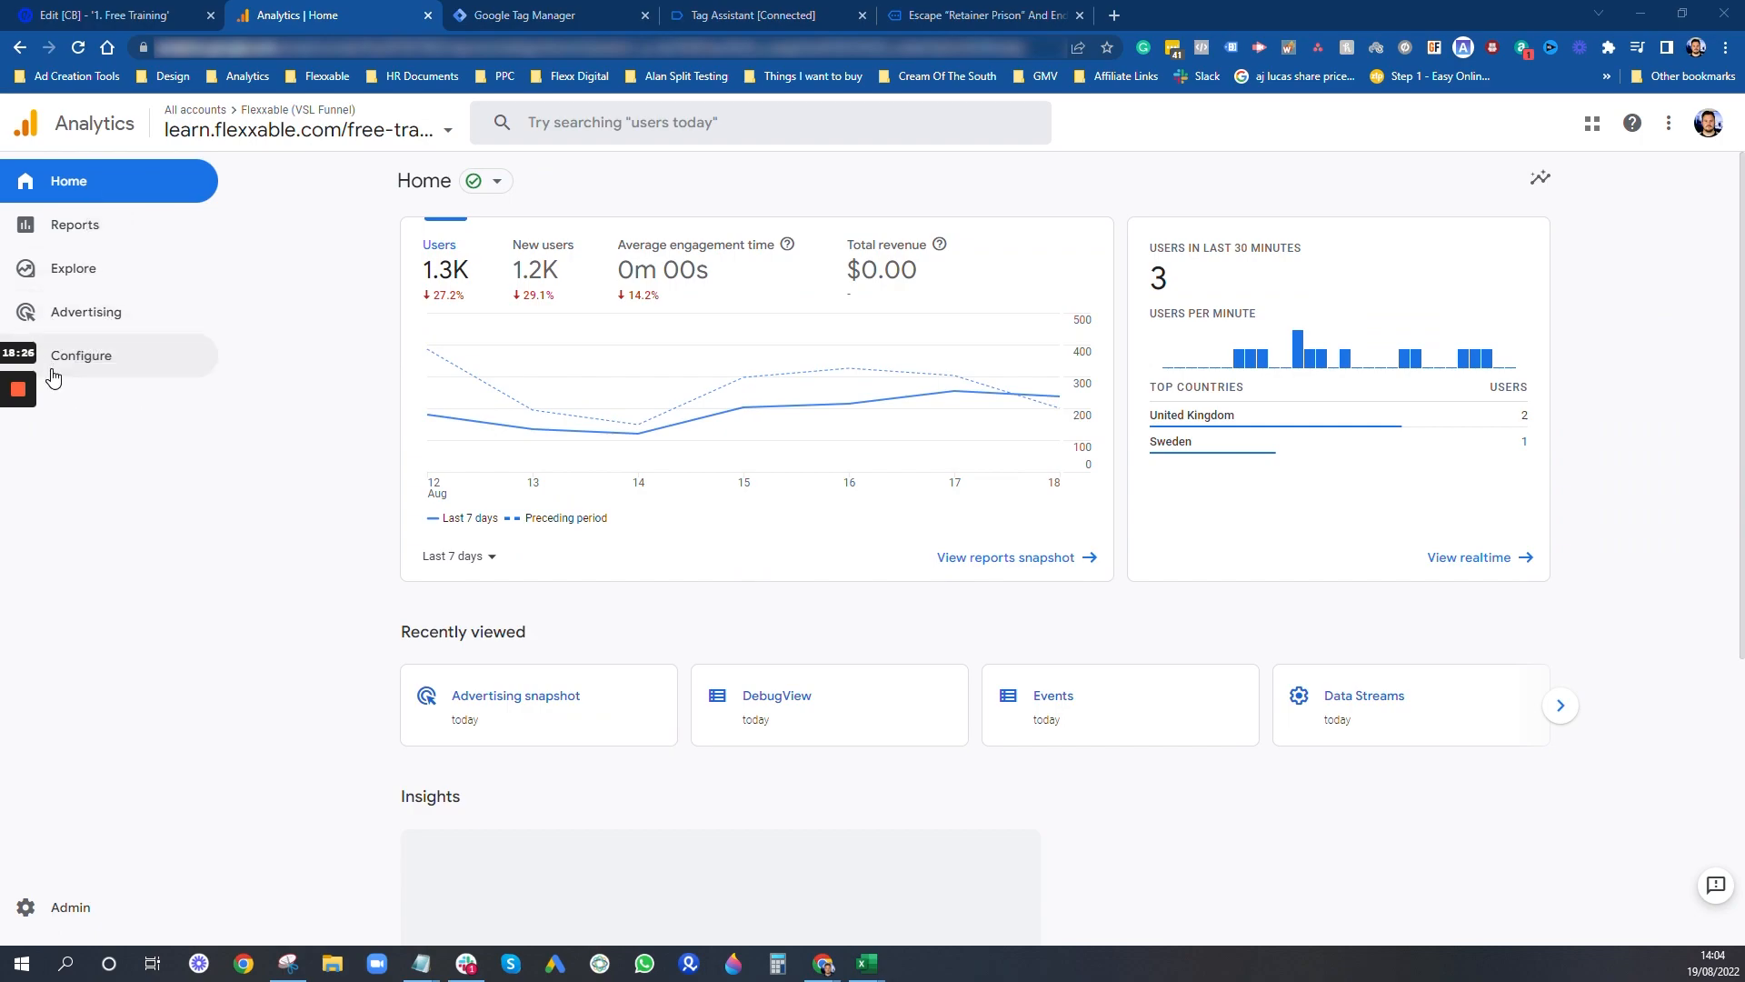
left_click(80, 369)
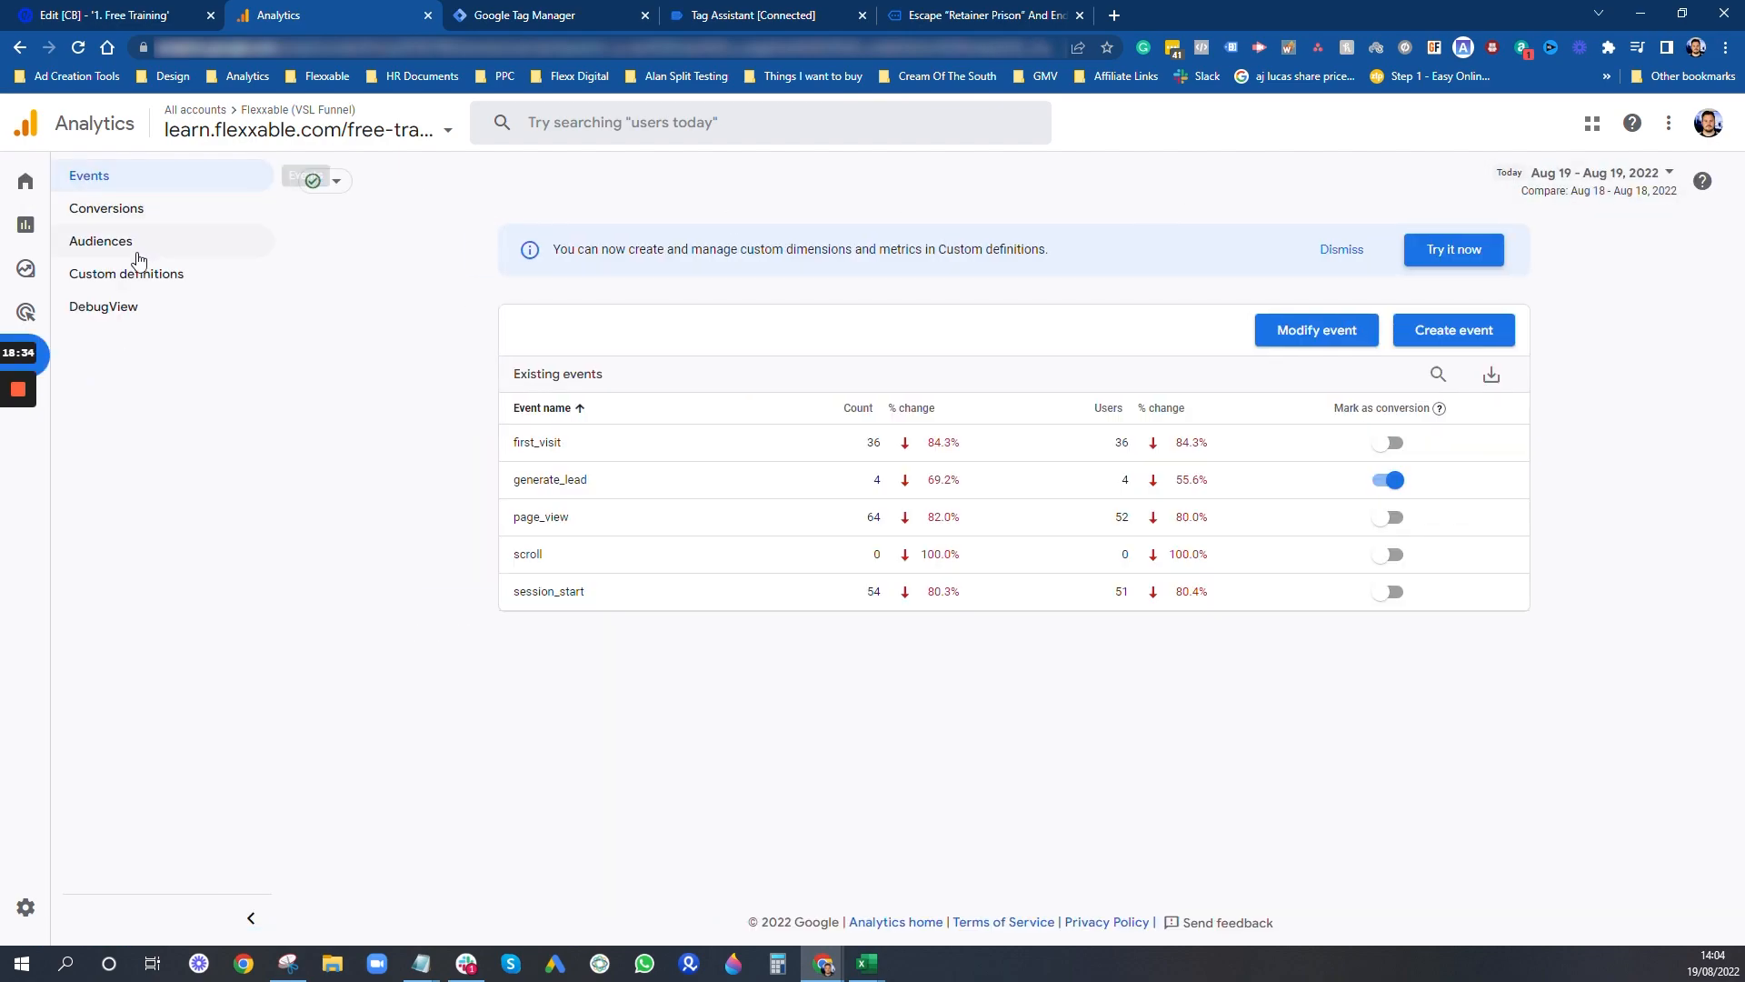
left_click(136, 316)
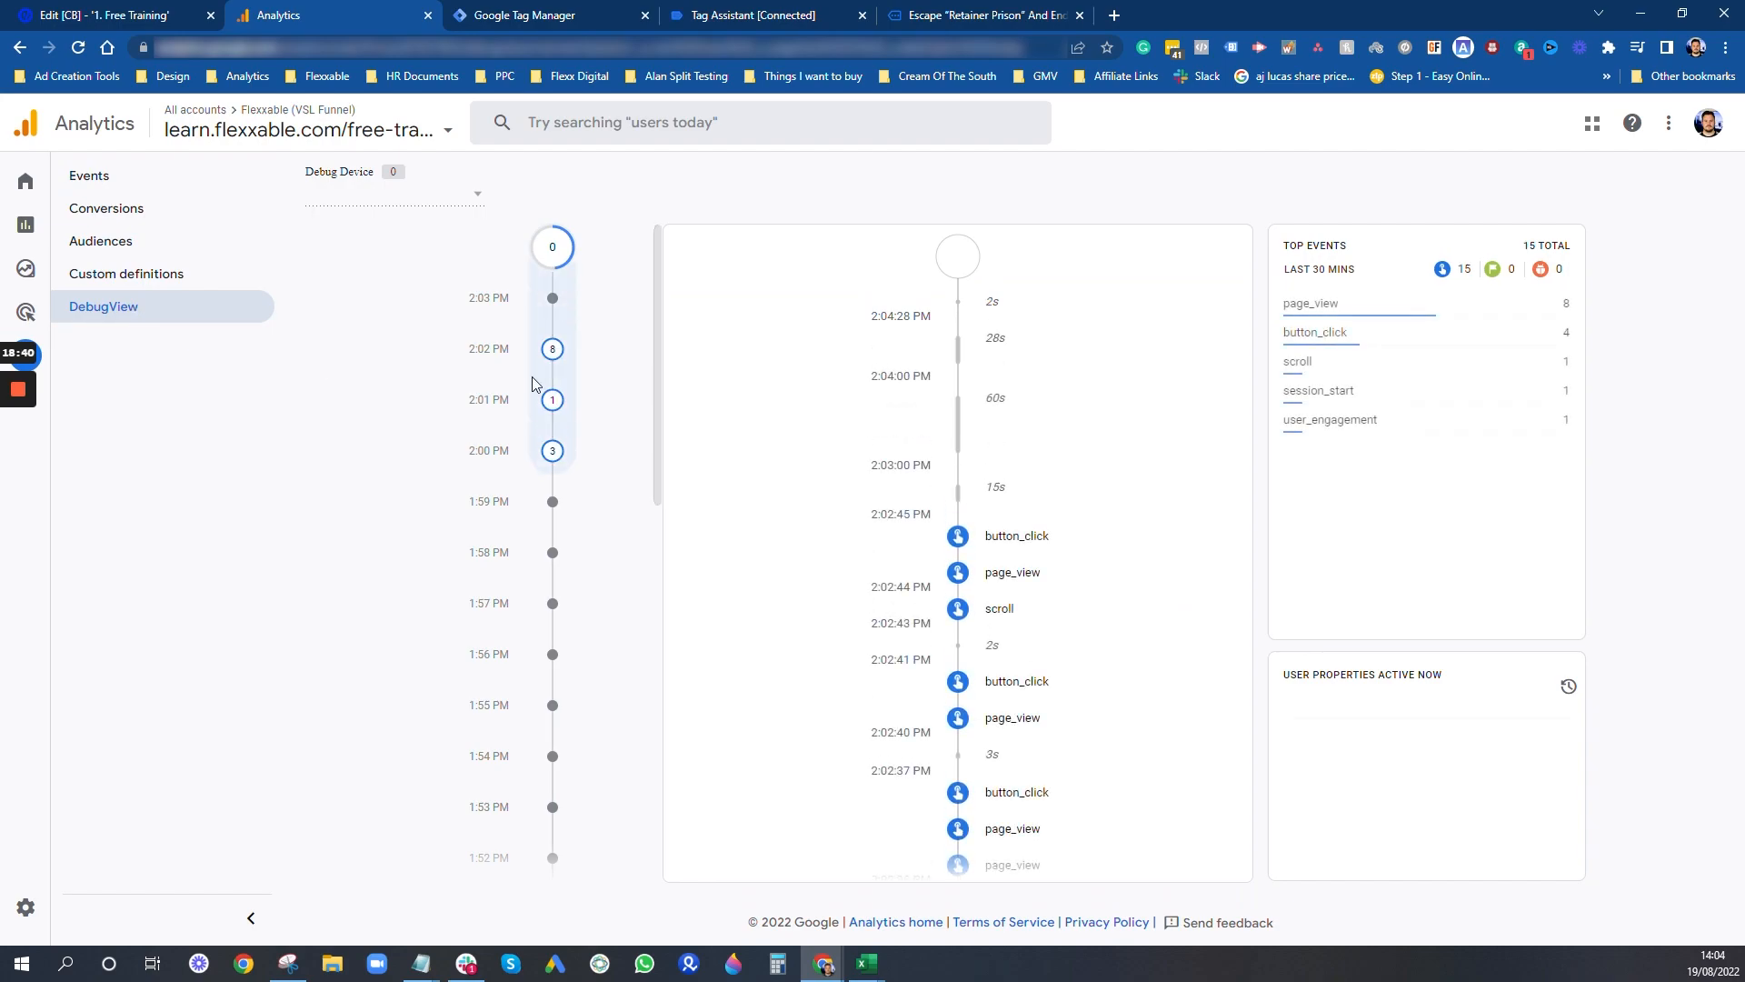
scroll(1102, 500, "down", 4)
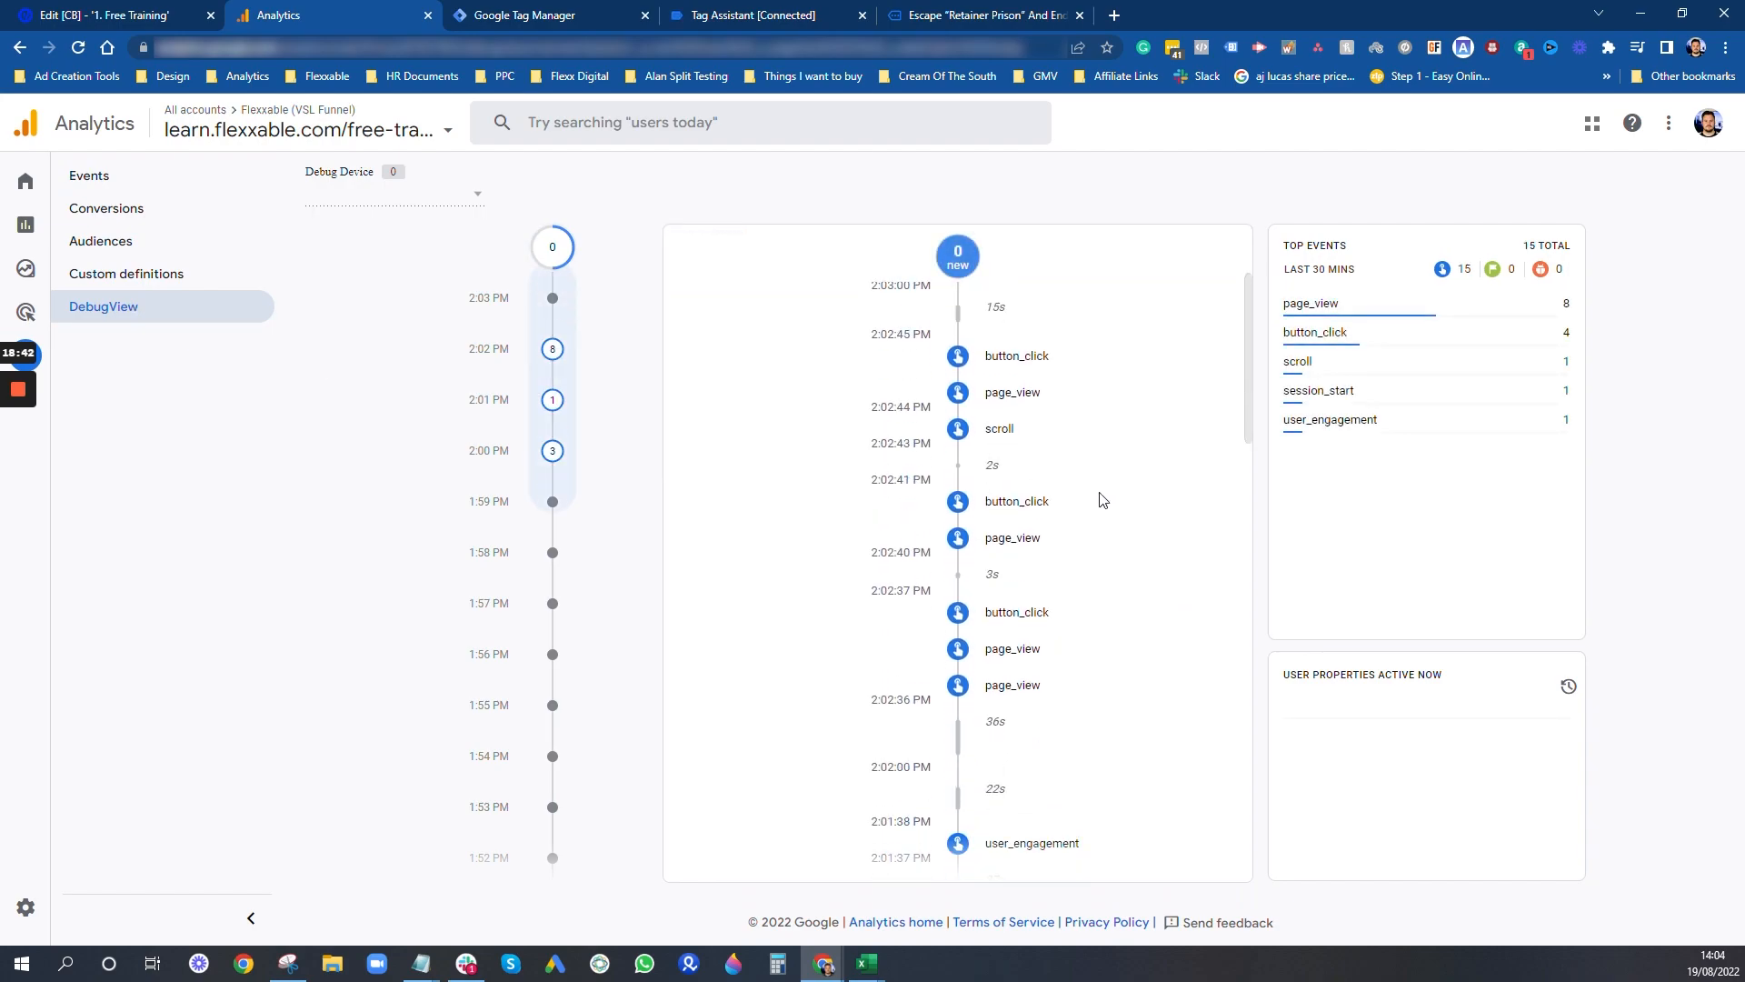
scroll(1101, 500, "down", 5)
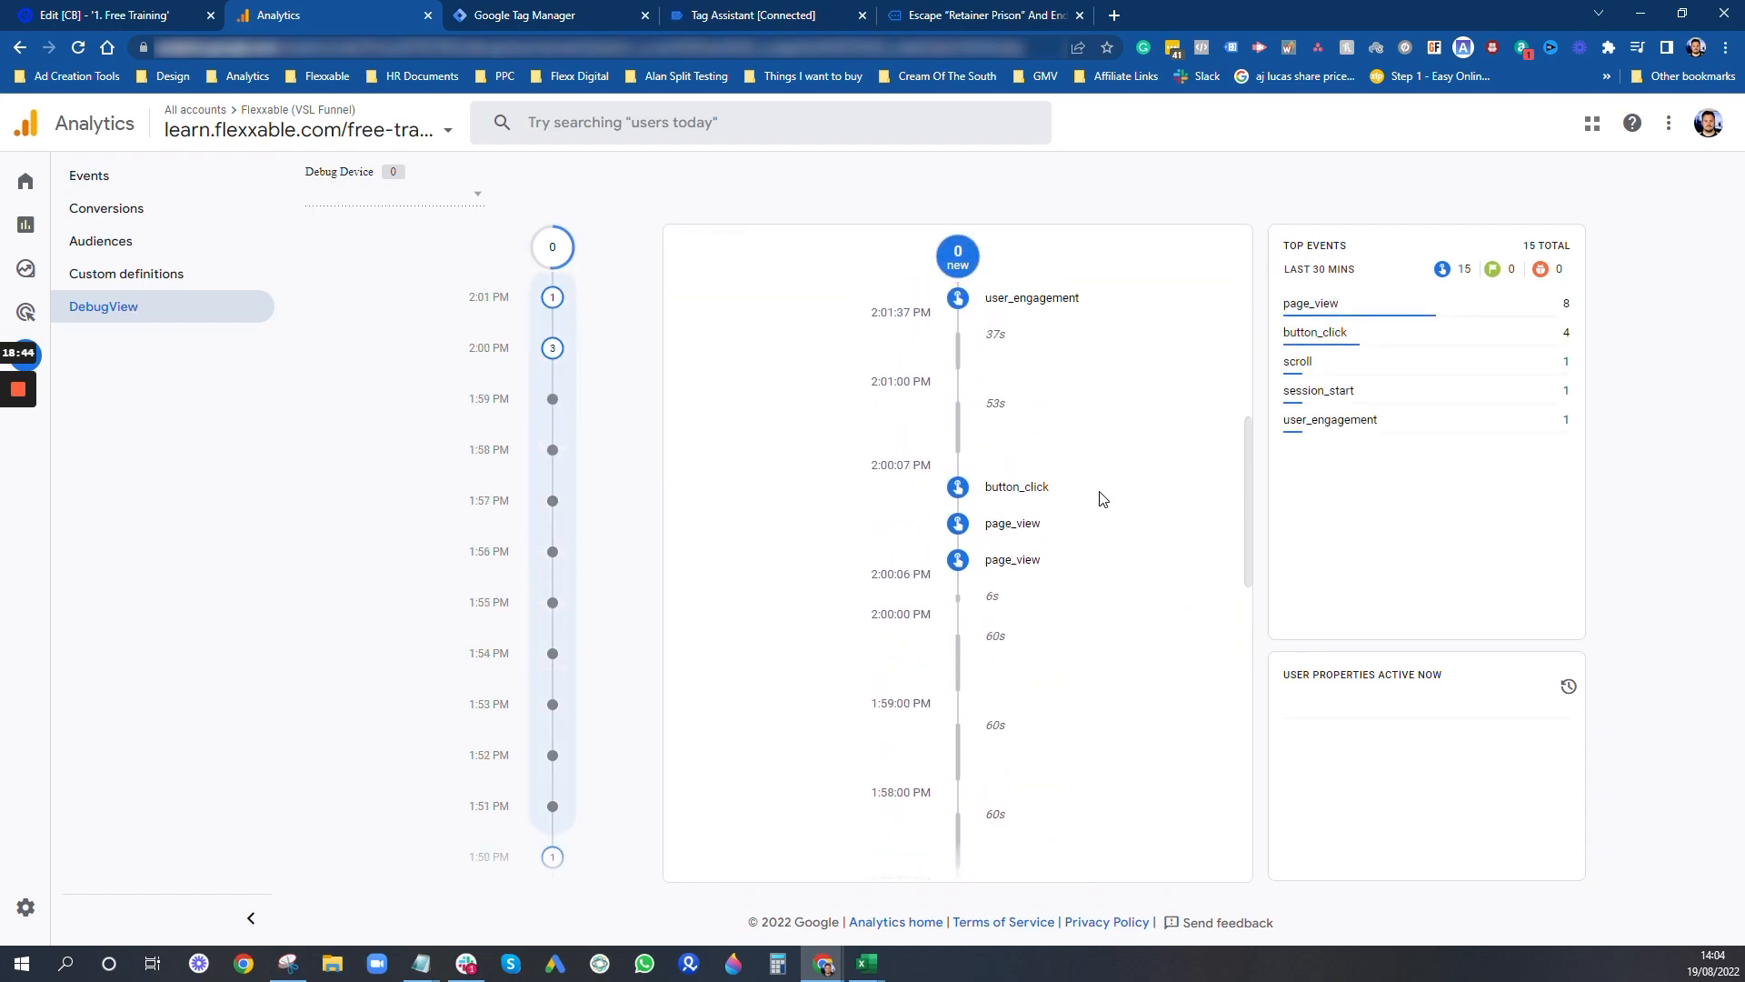
scroll(1104, 500, "up", 4)
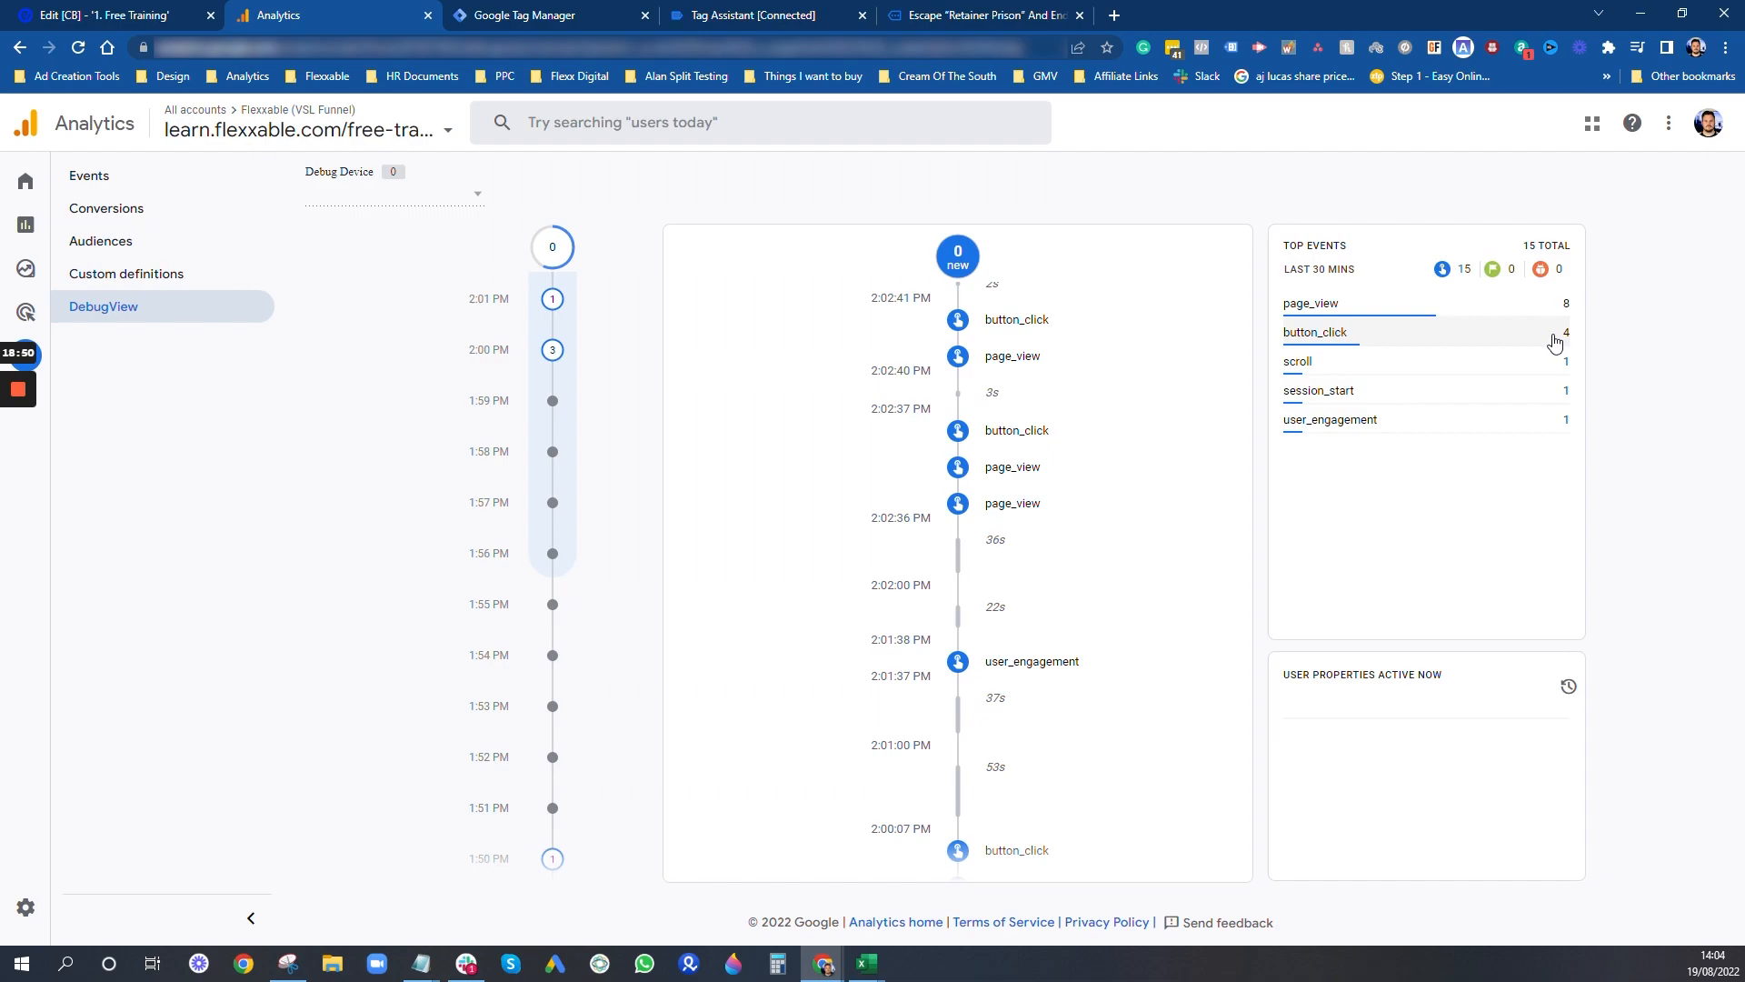
- Inspect the button_click event's button_name parameter, checking the details for SEND ME THE ESCAPE PLAN and I WANT TO ESCAPE RETAINER JAIL
left_click(1341, 339)
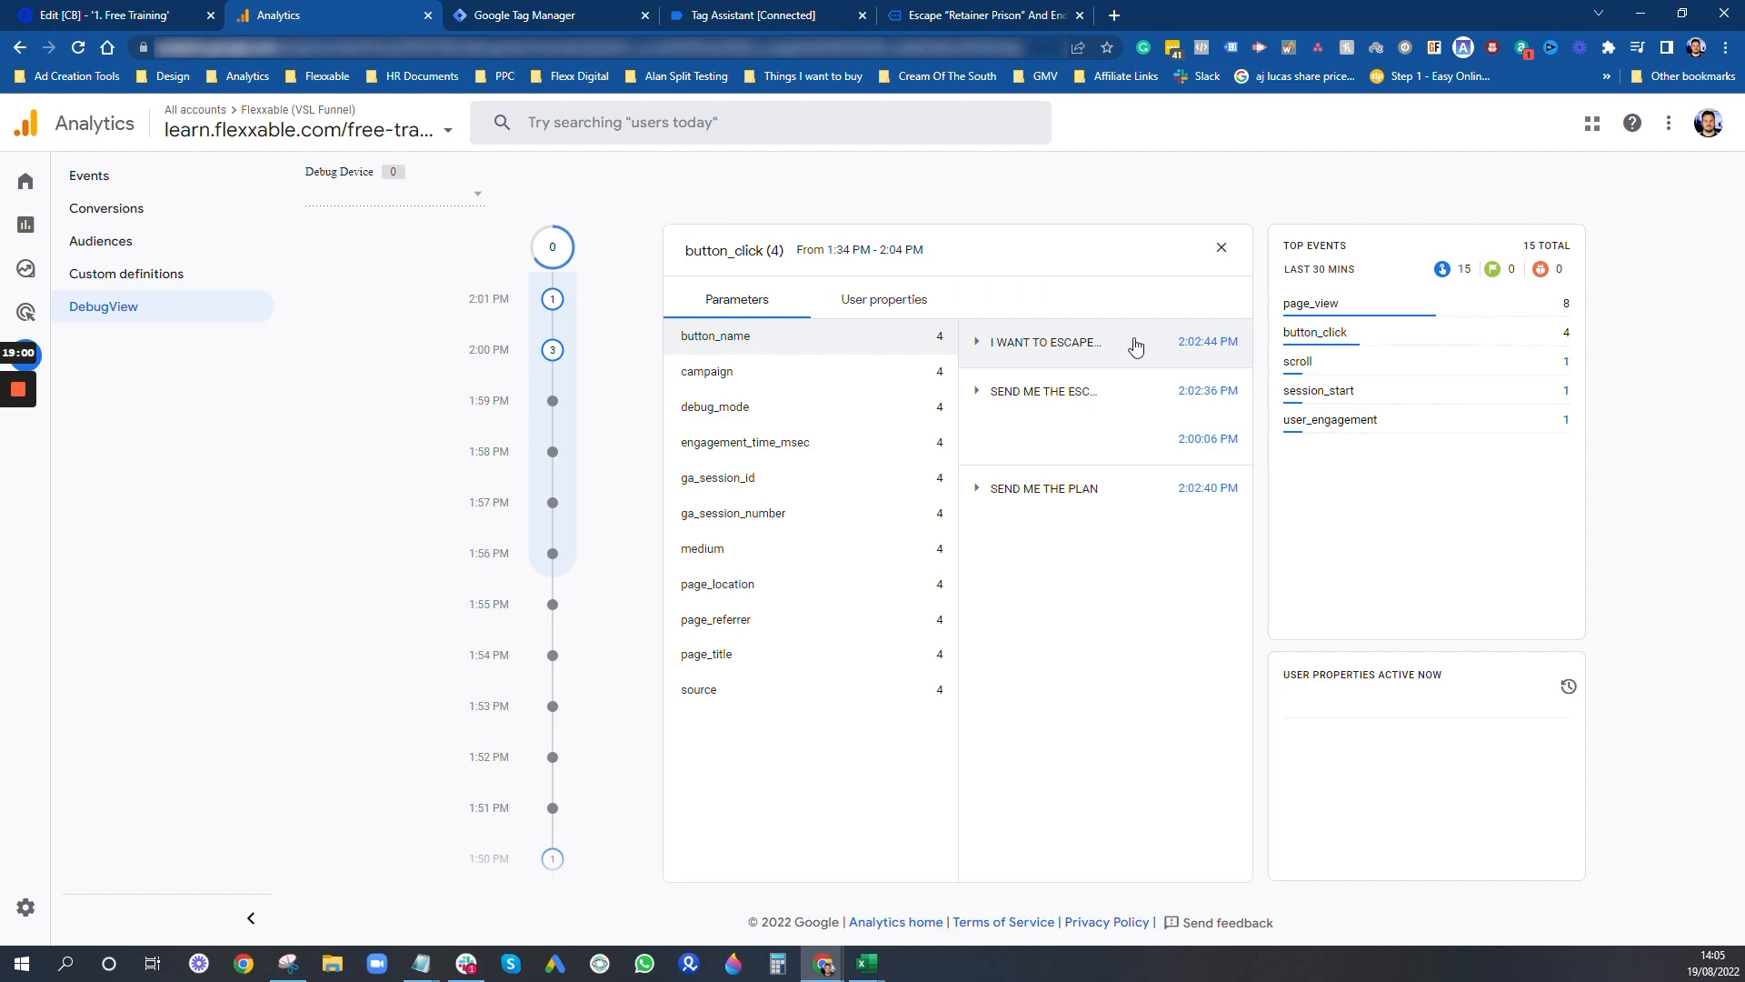
left_click(975, 399)
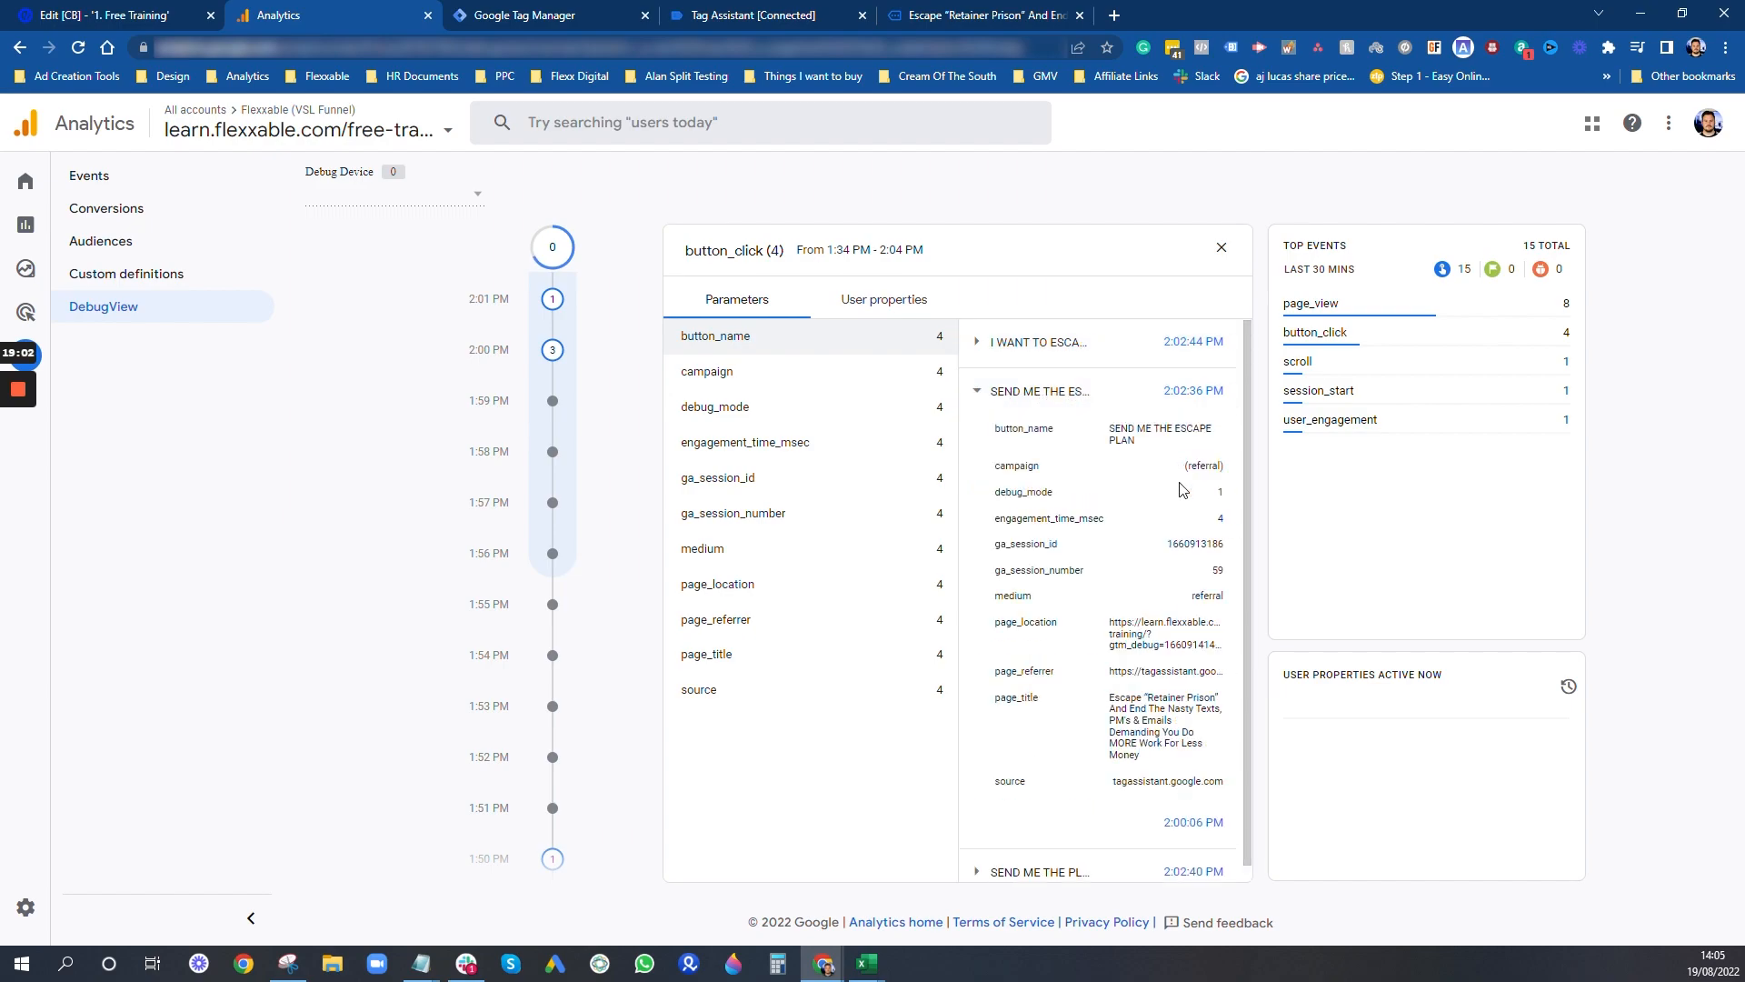
left_click(984, 391)
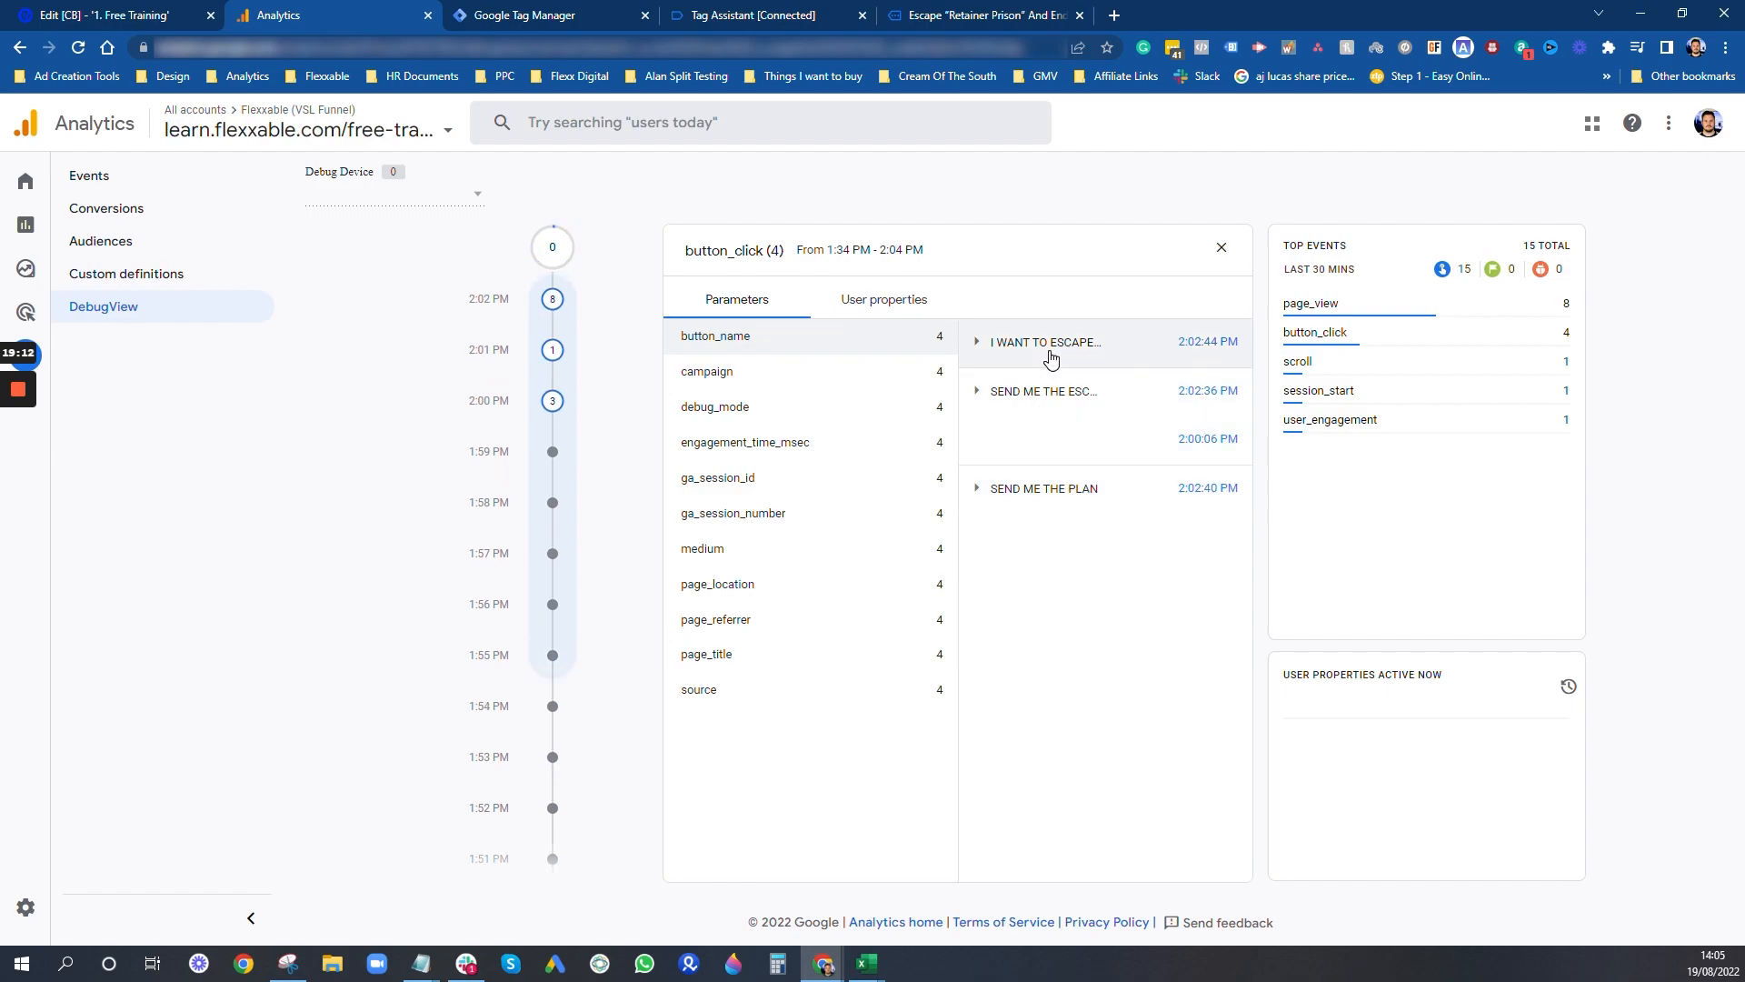
left_click(978, 344)
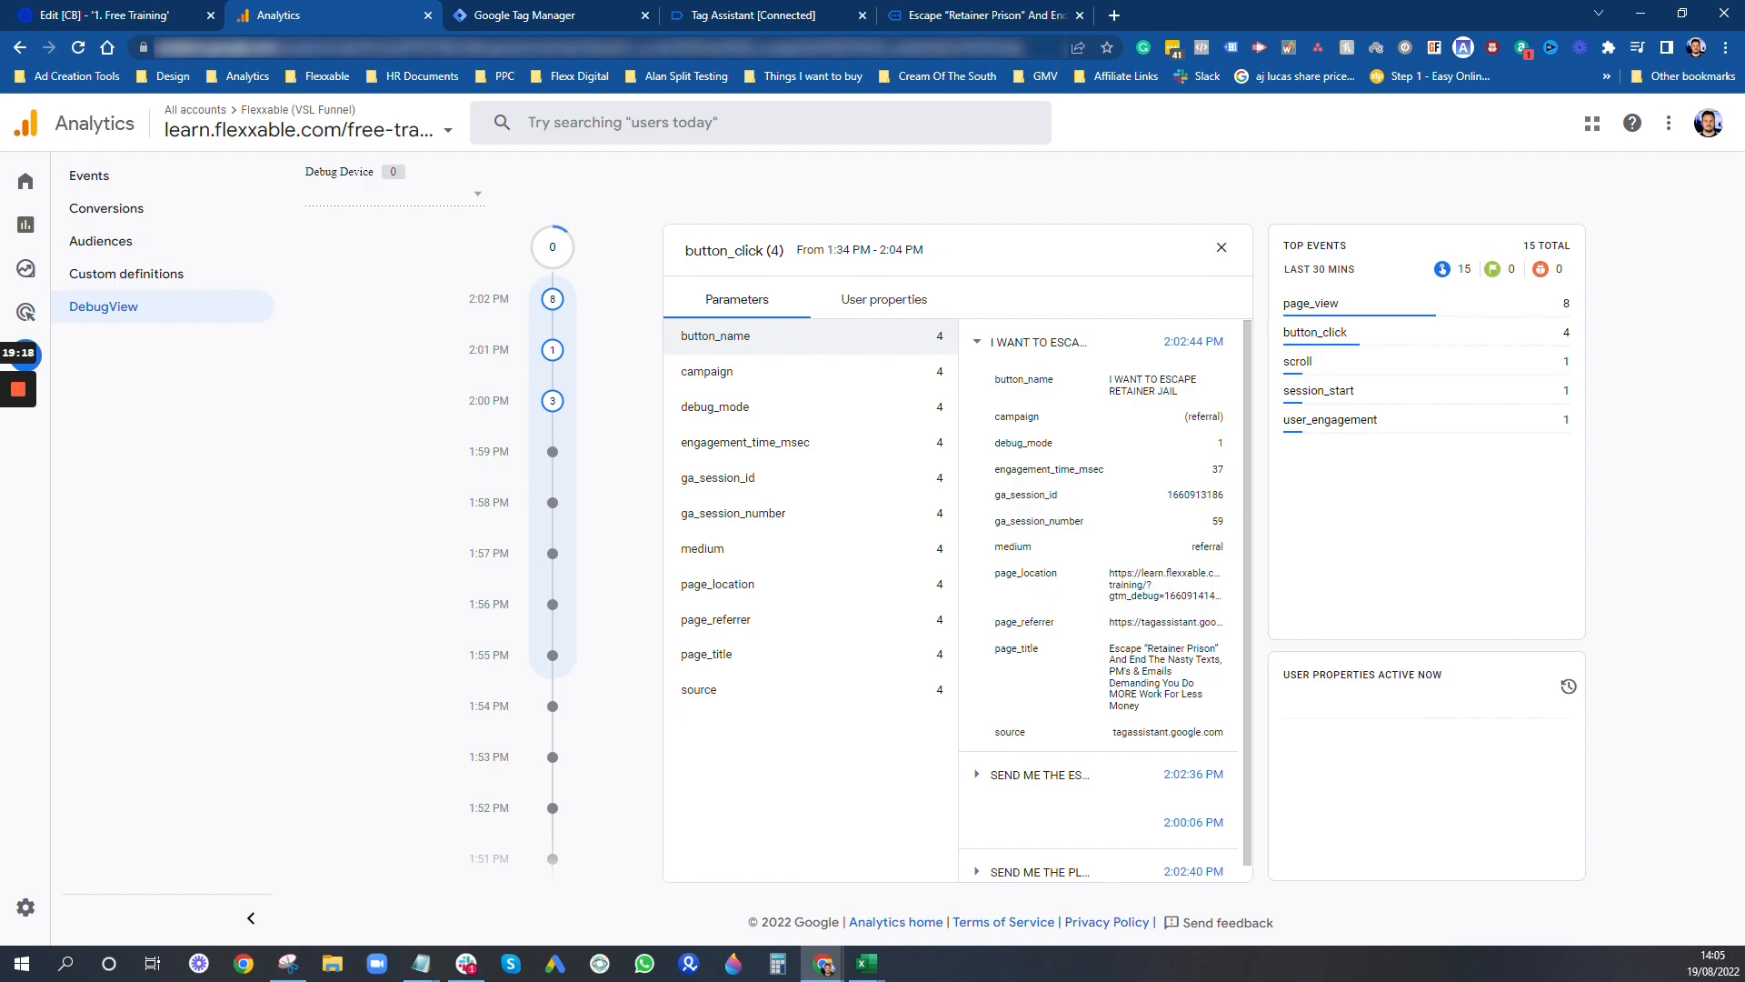
scroll(1105, 600, "down", 1)
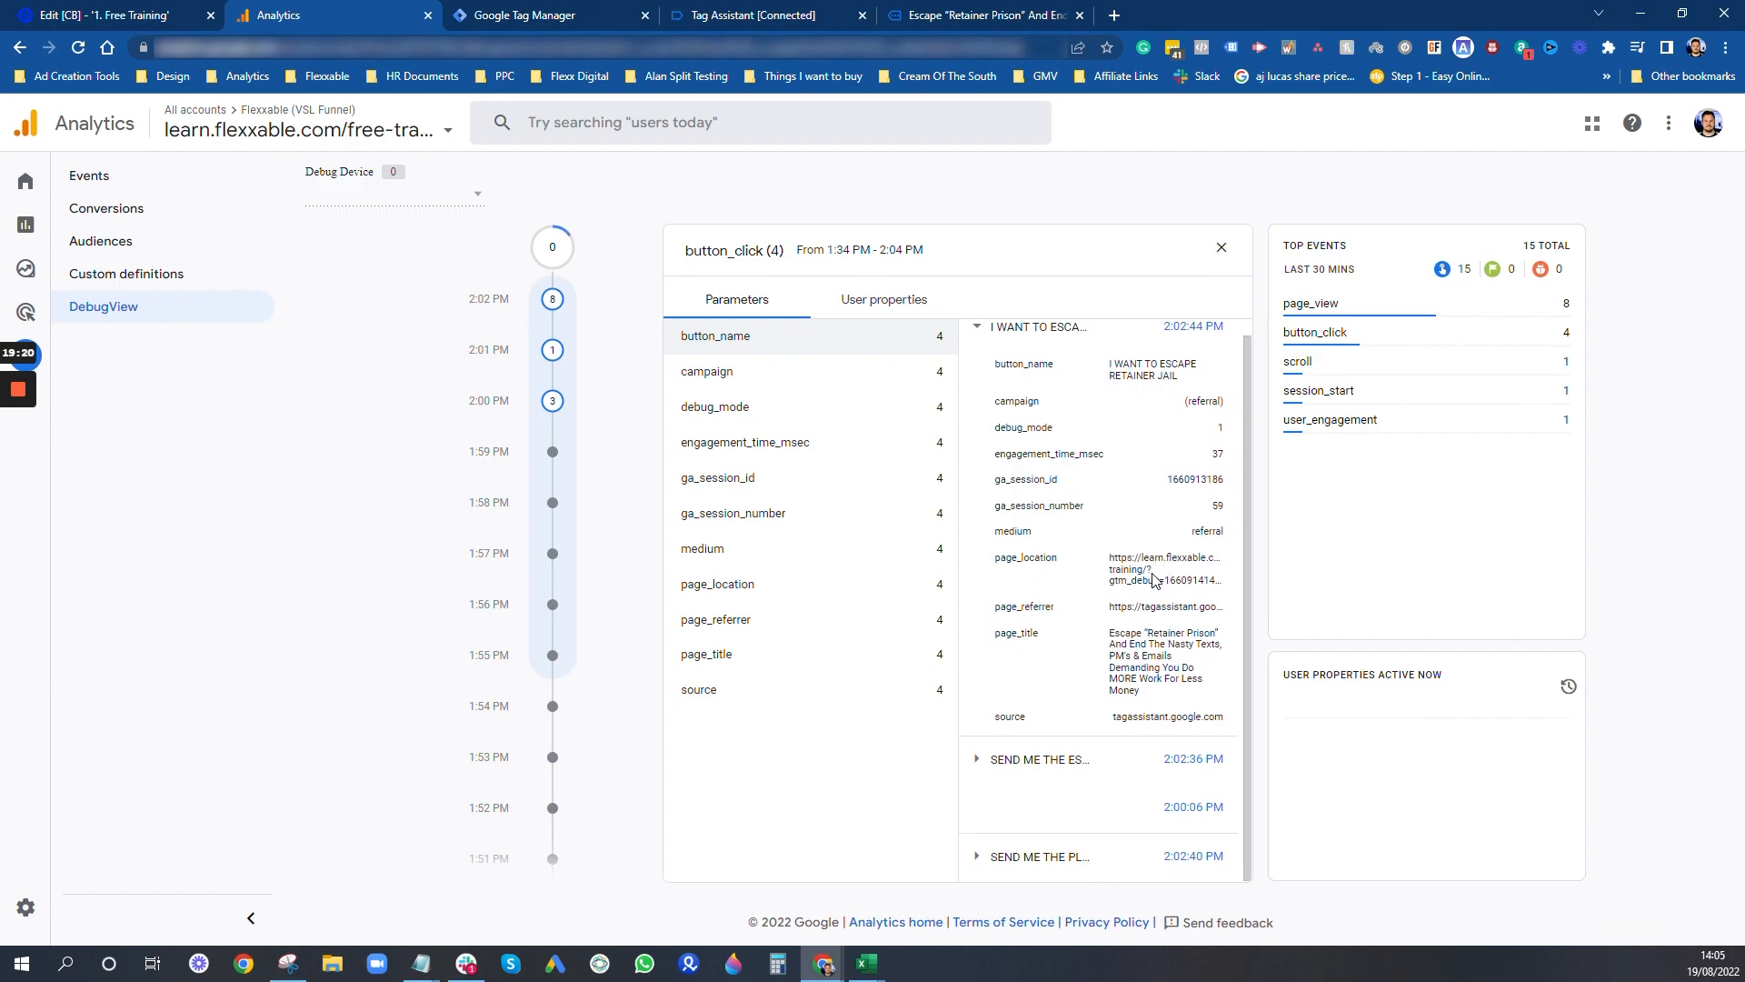
scroll(1154, 580, "up", 1)
left_click(814, 307)
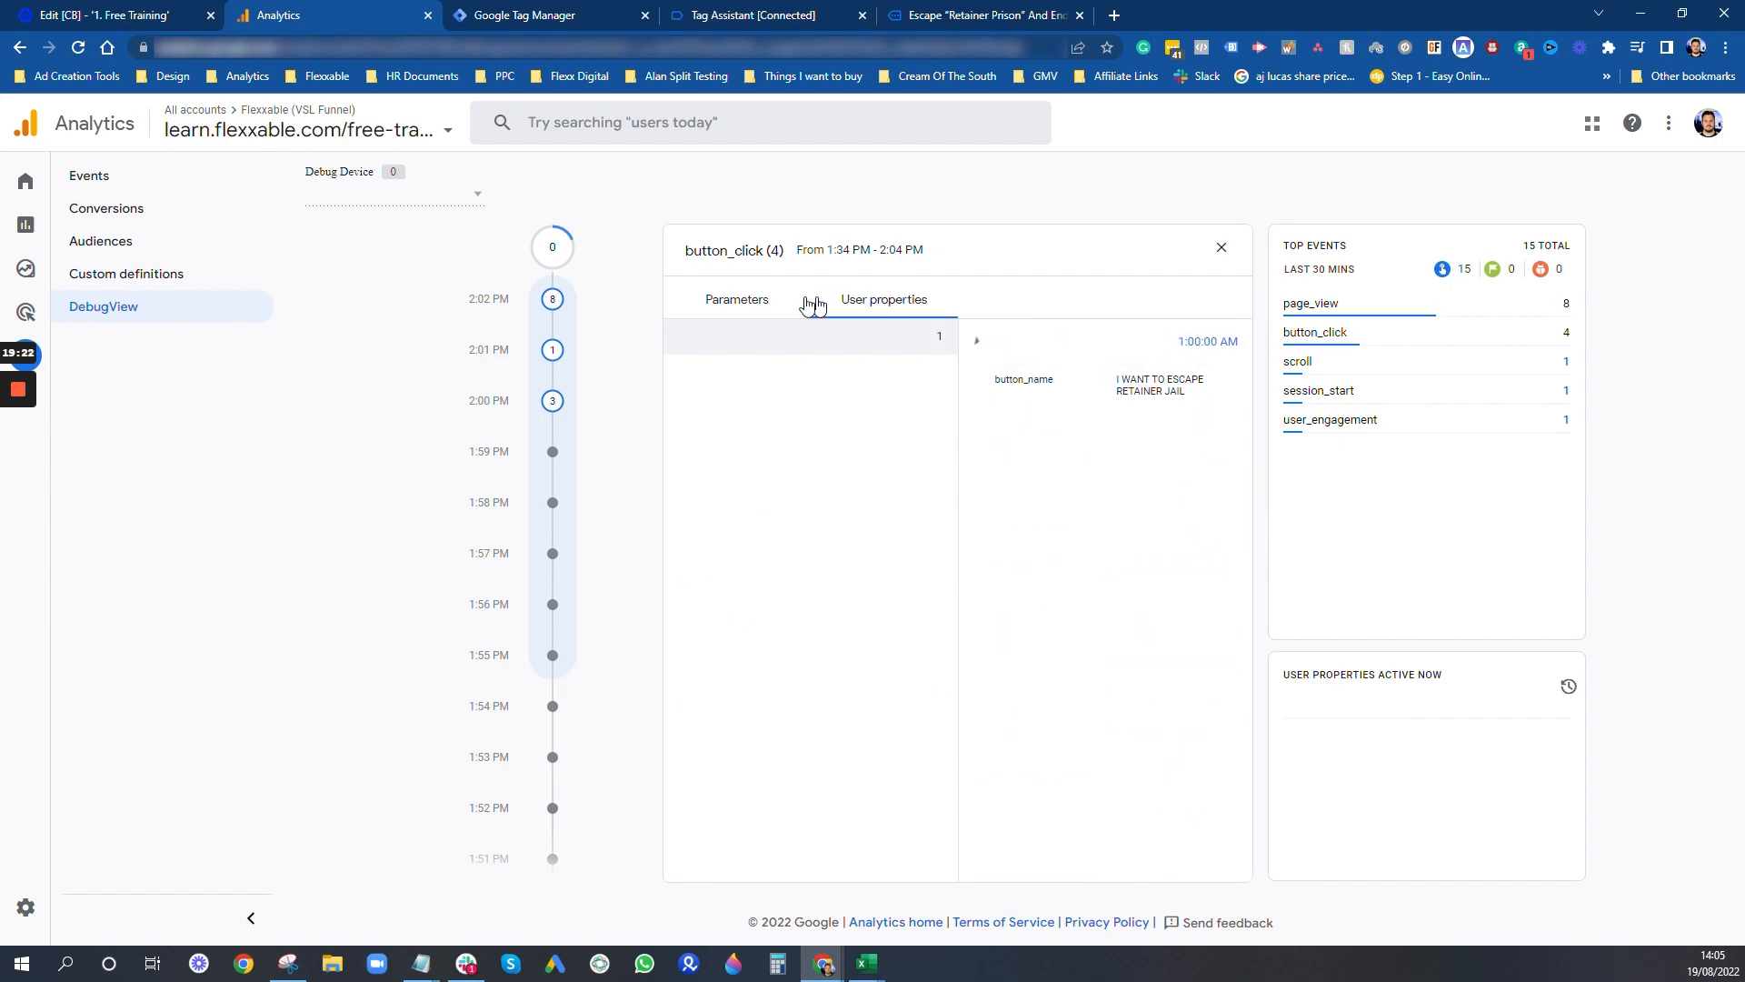
left_click(752, 300)
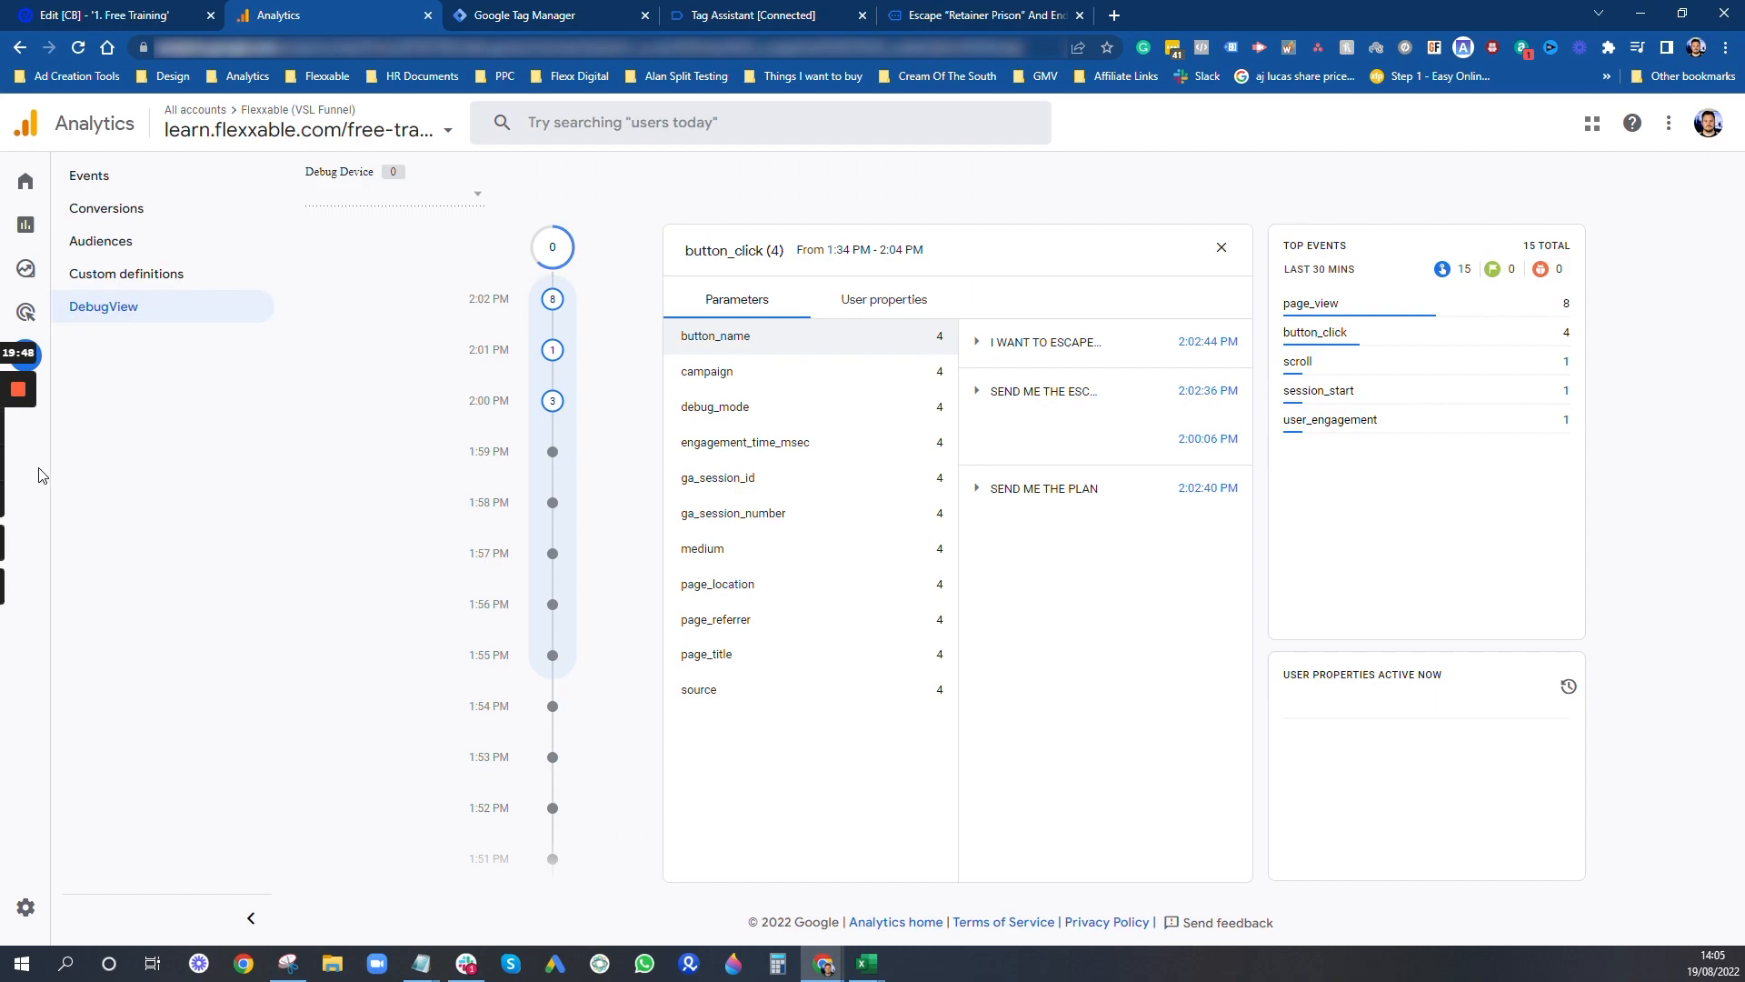
mouse_move(4, 450)
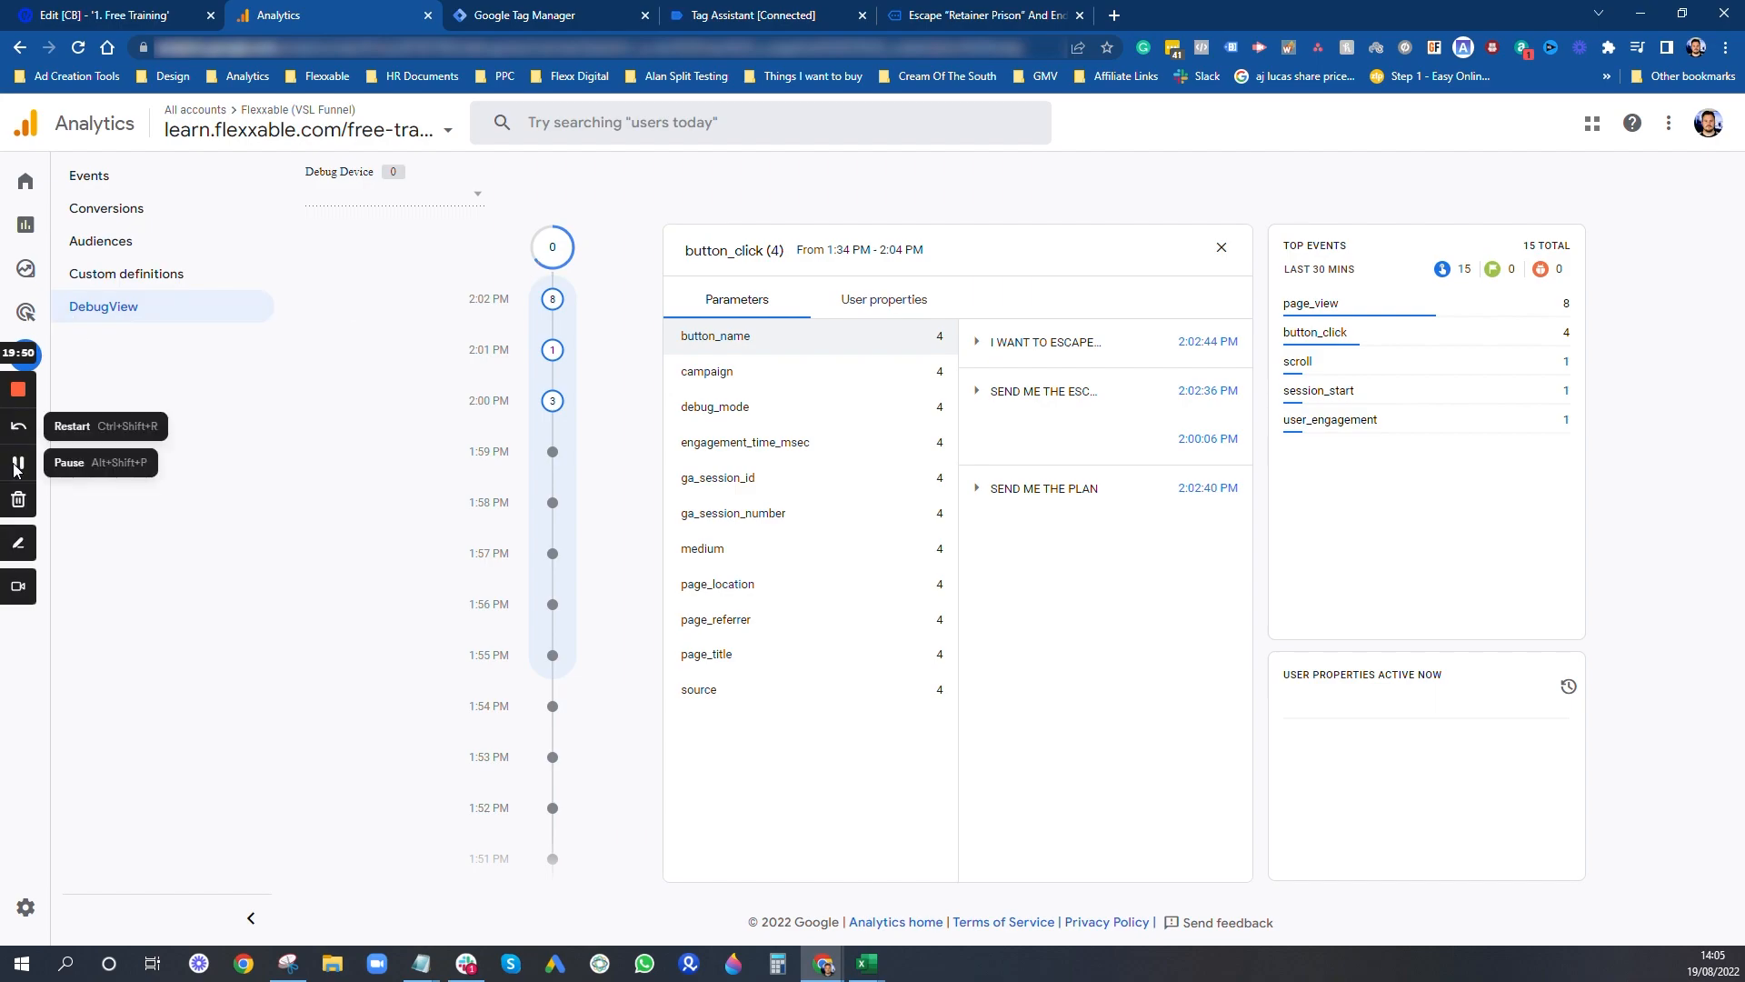